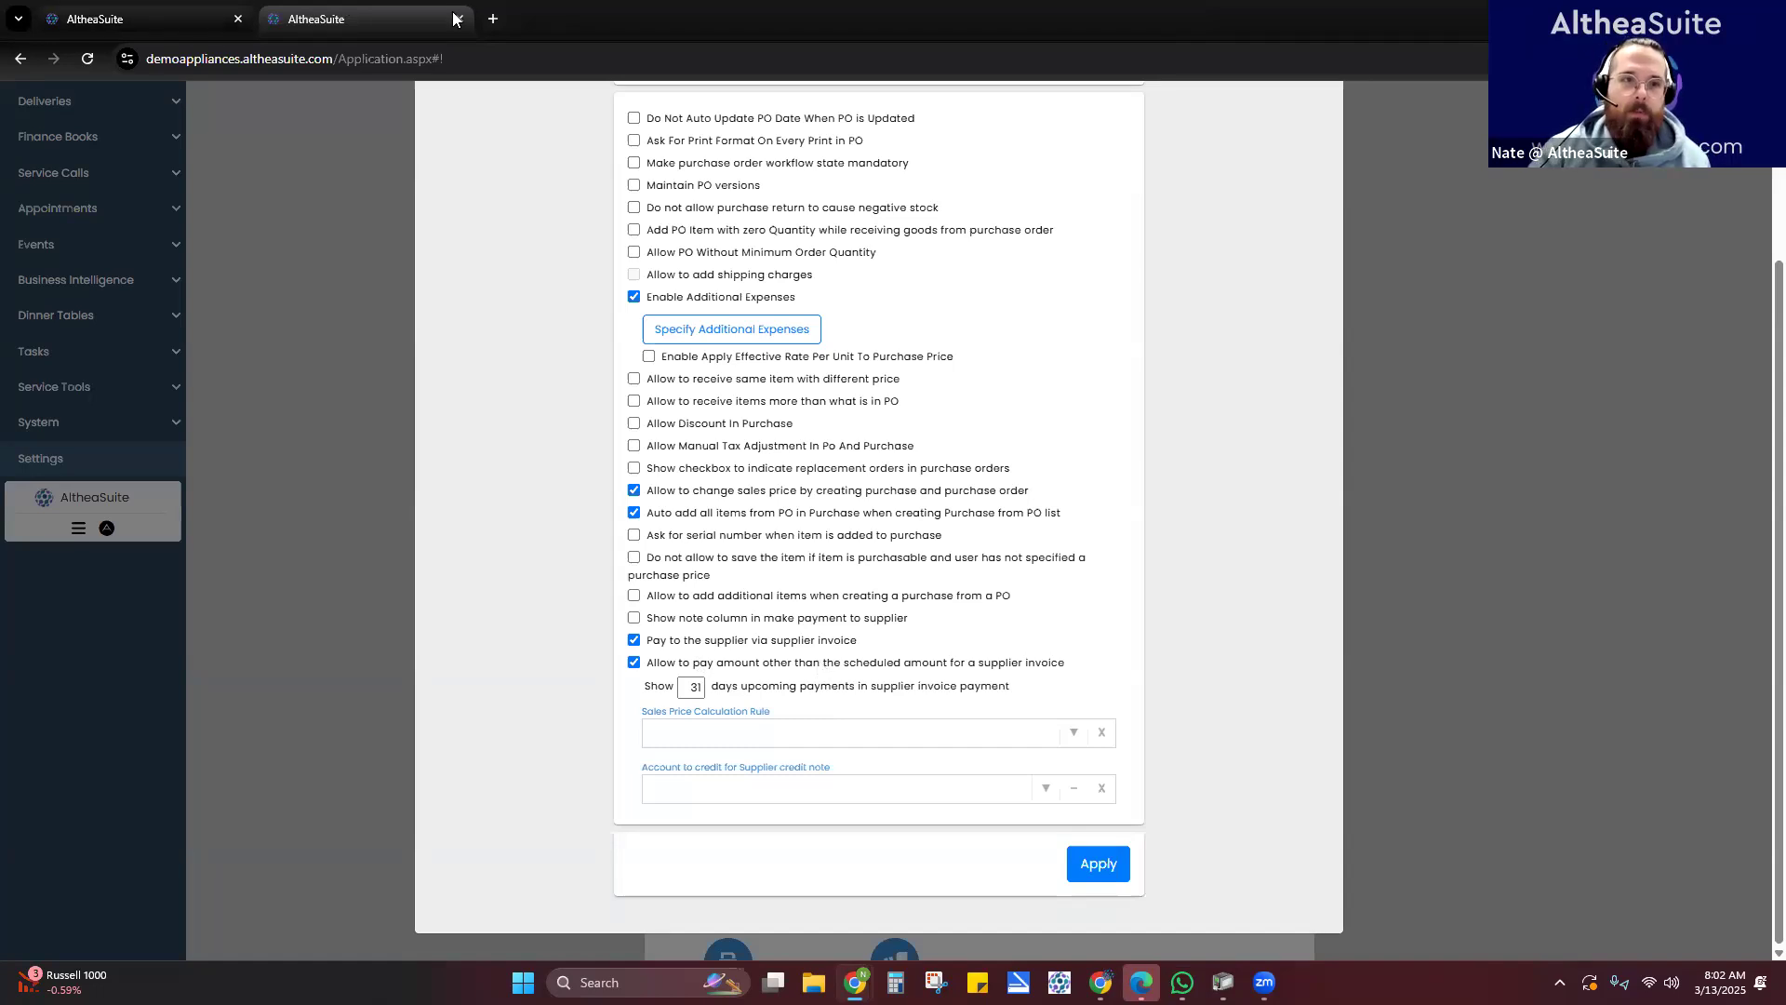
- Close the extra settings tab and examine the payment schedule due dates of the General Electric Co invoices in the Supplier Invoice list
{"action": "key", "text": "ctrl+w"}
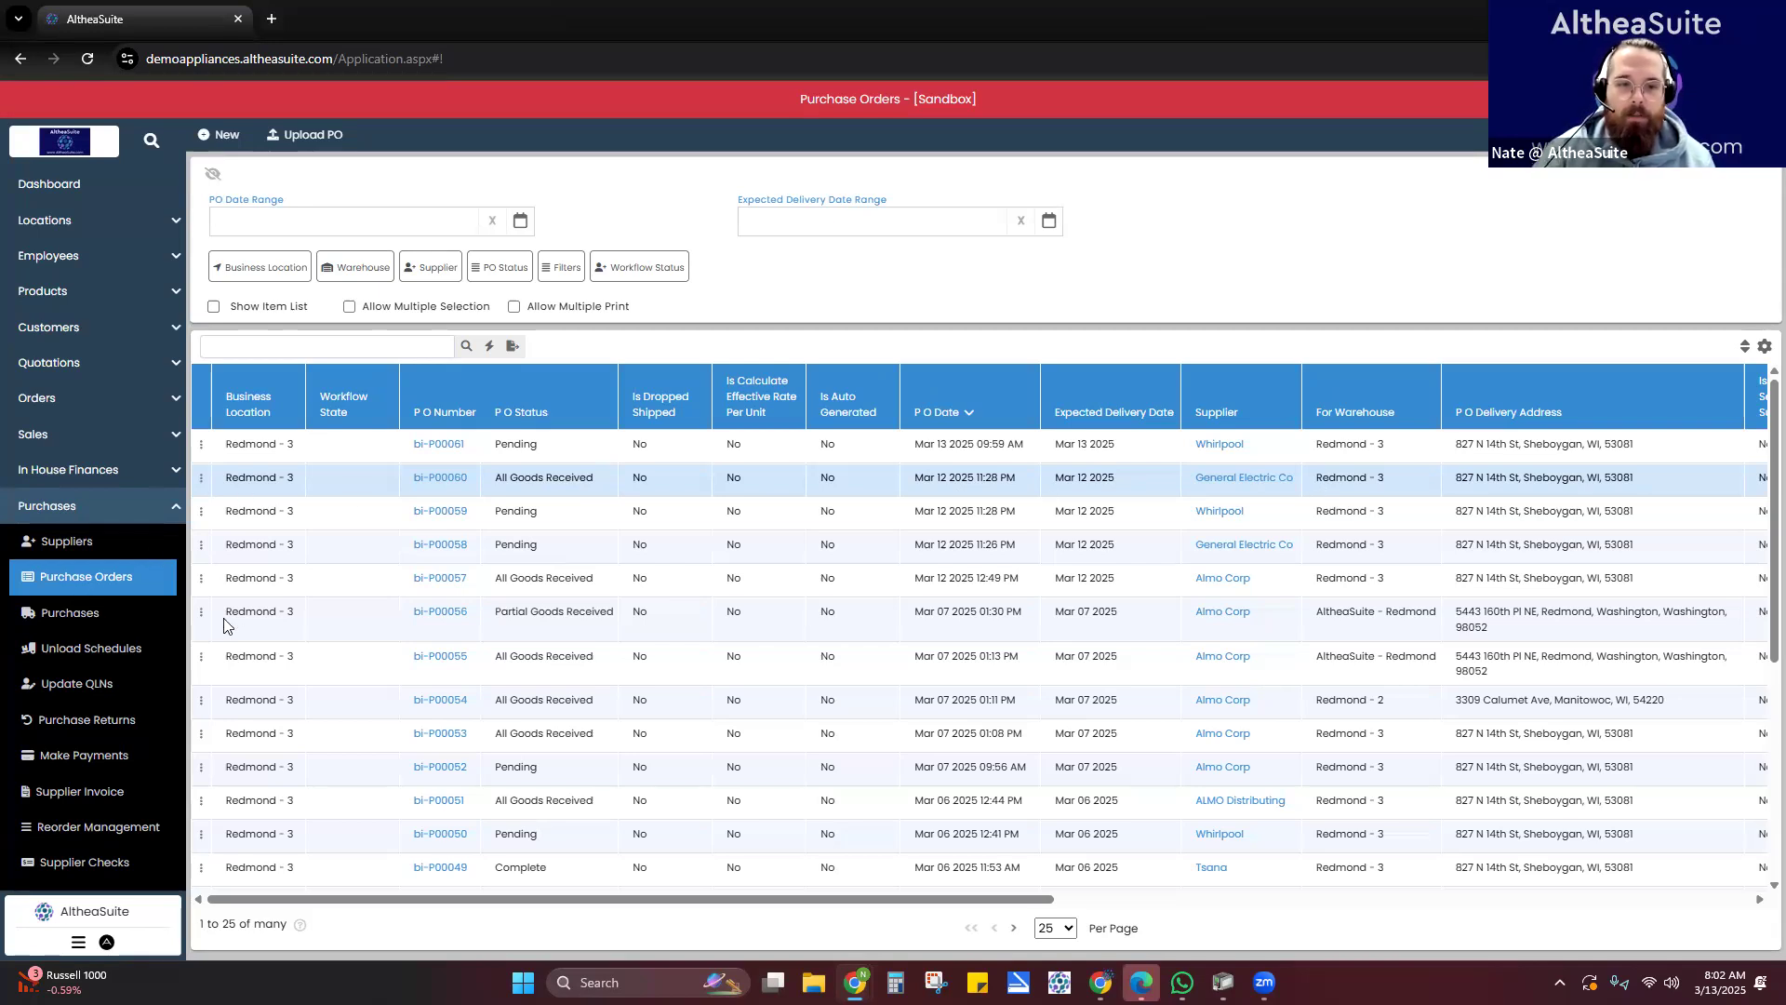
{"action": "scroll", "coordinate": [92, 697], "scroll_direction": "down", "scroll_amount": 2}
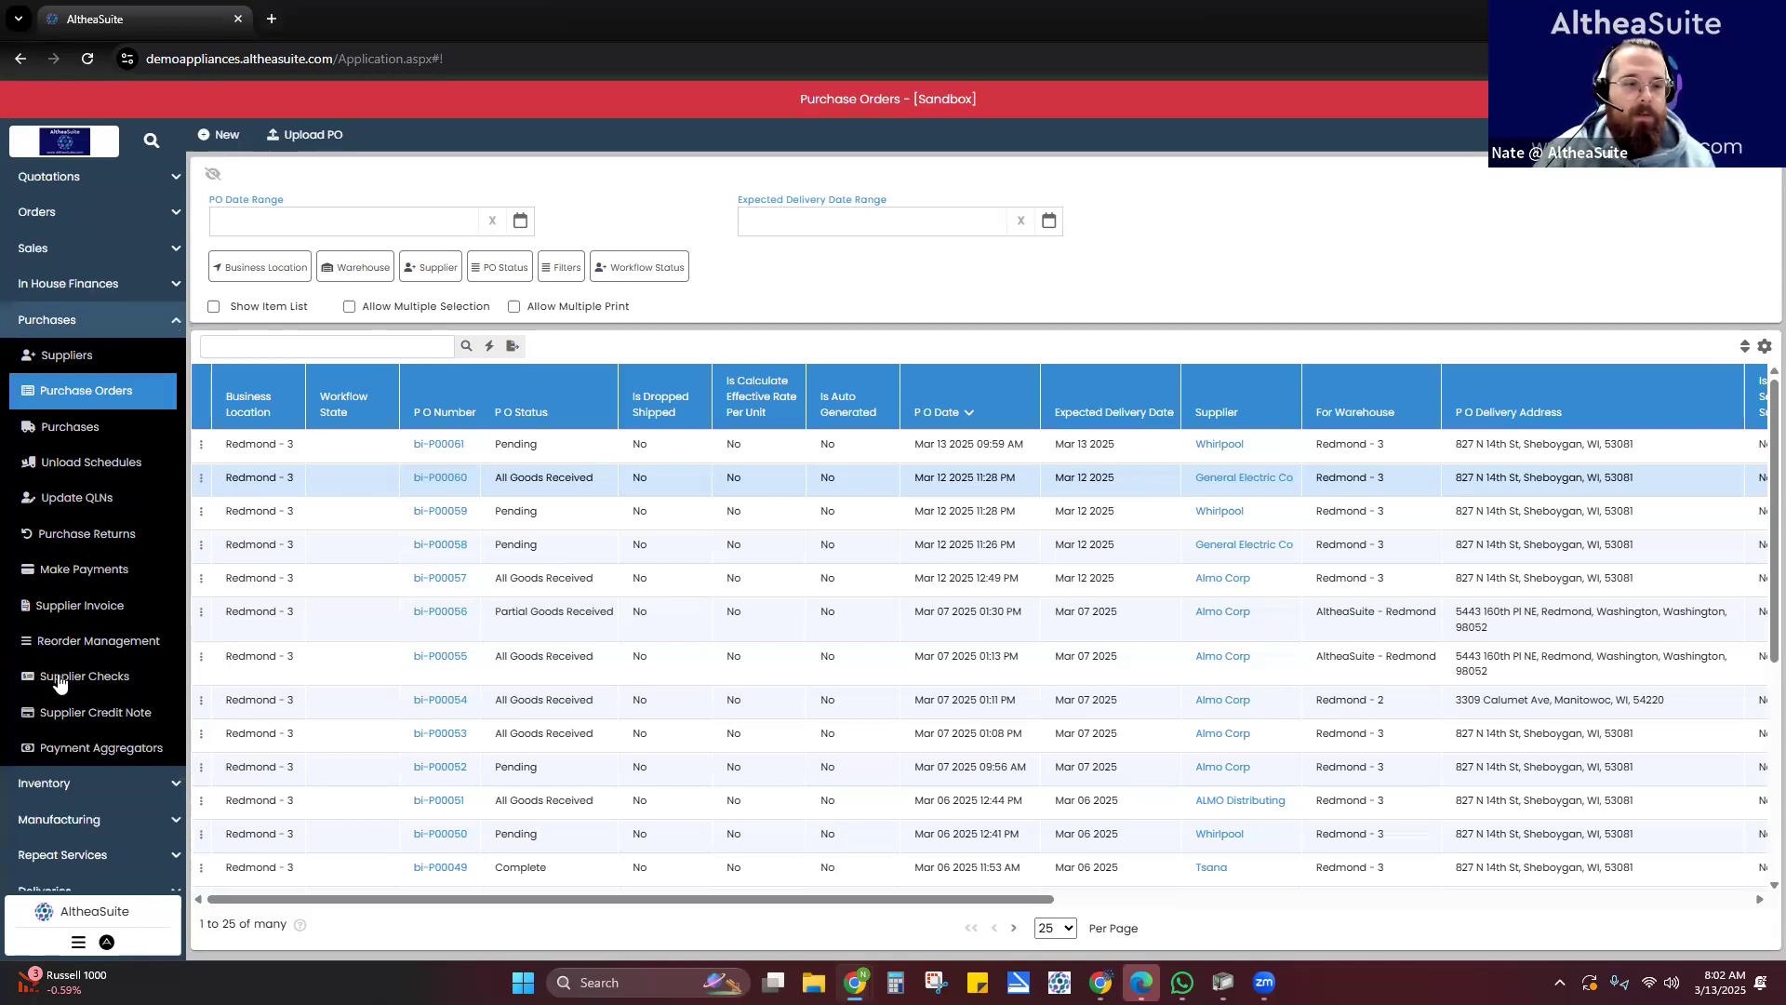
{"action": "left_click", "coordinate": [93, 616]}
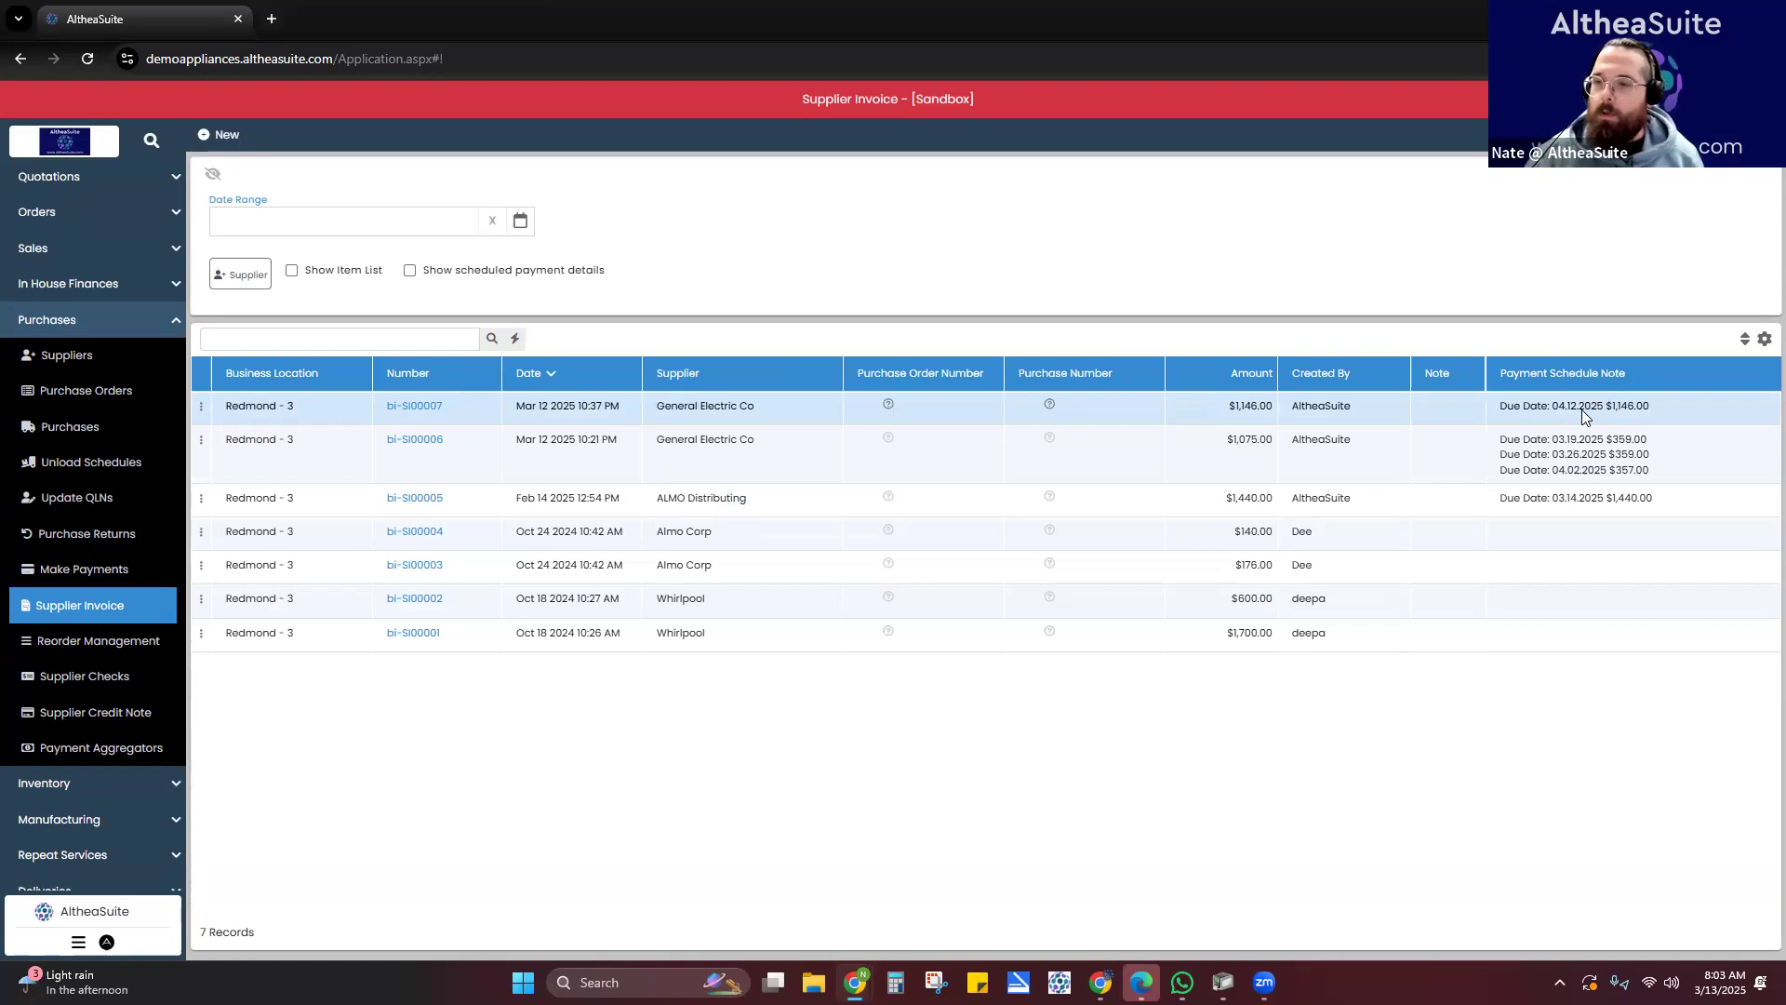
{"action": "left_click_drag", "start_coordinate": [1654, 404], "coordinate": [1501, 411]}
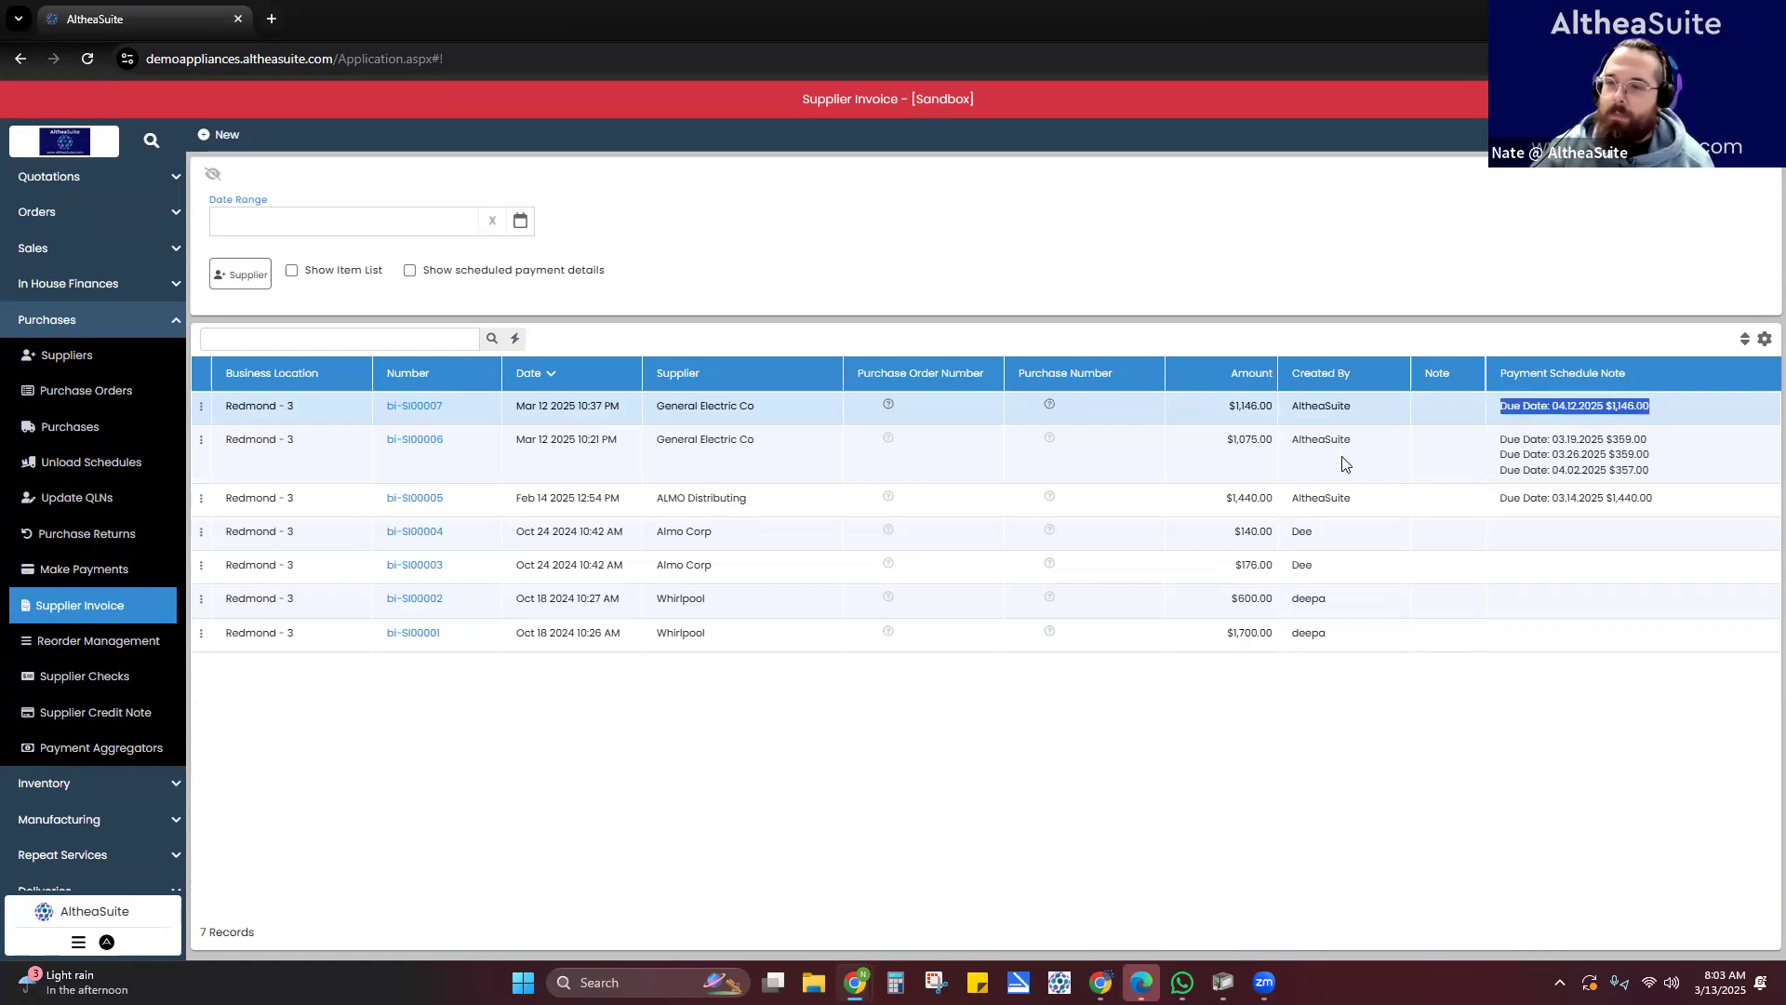
{"action": "left_click", "coordinate": [864, 459]}
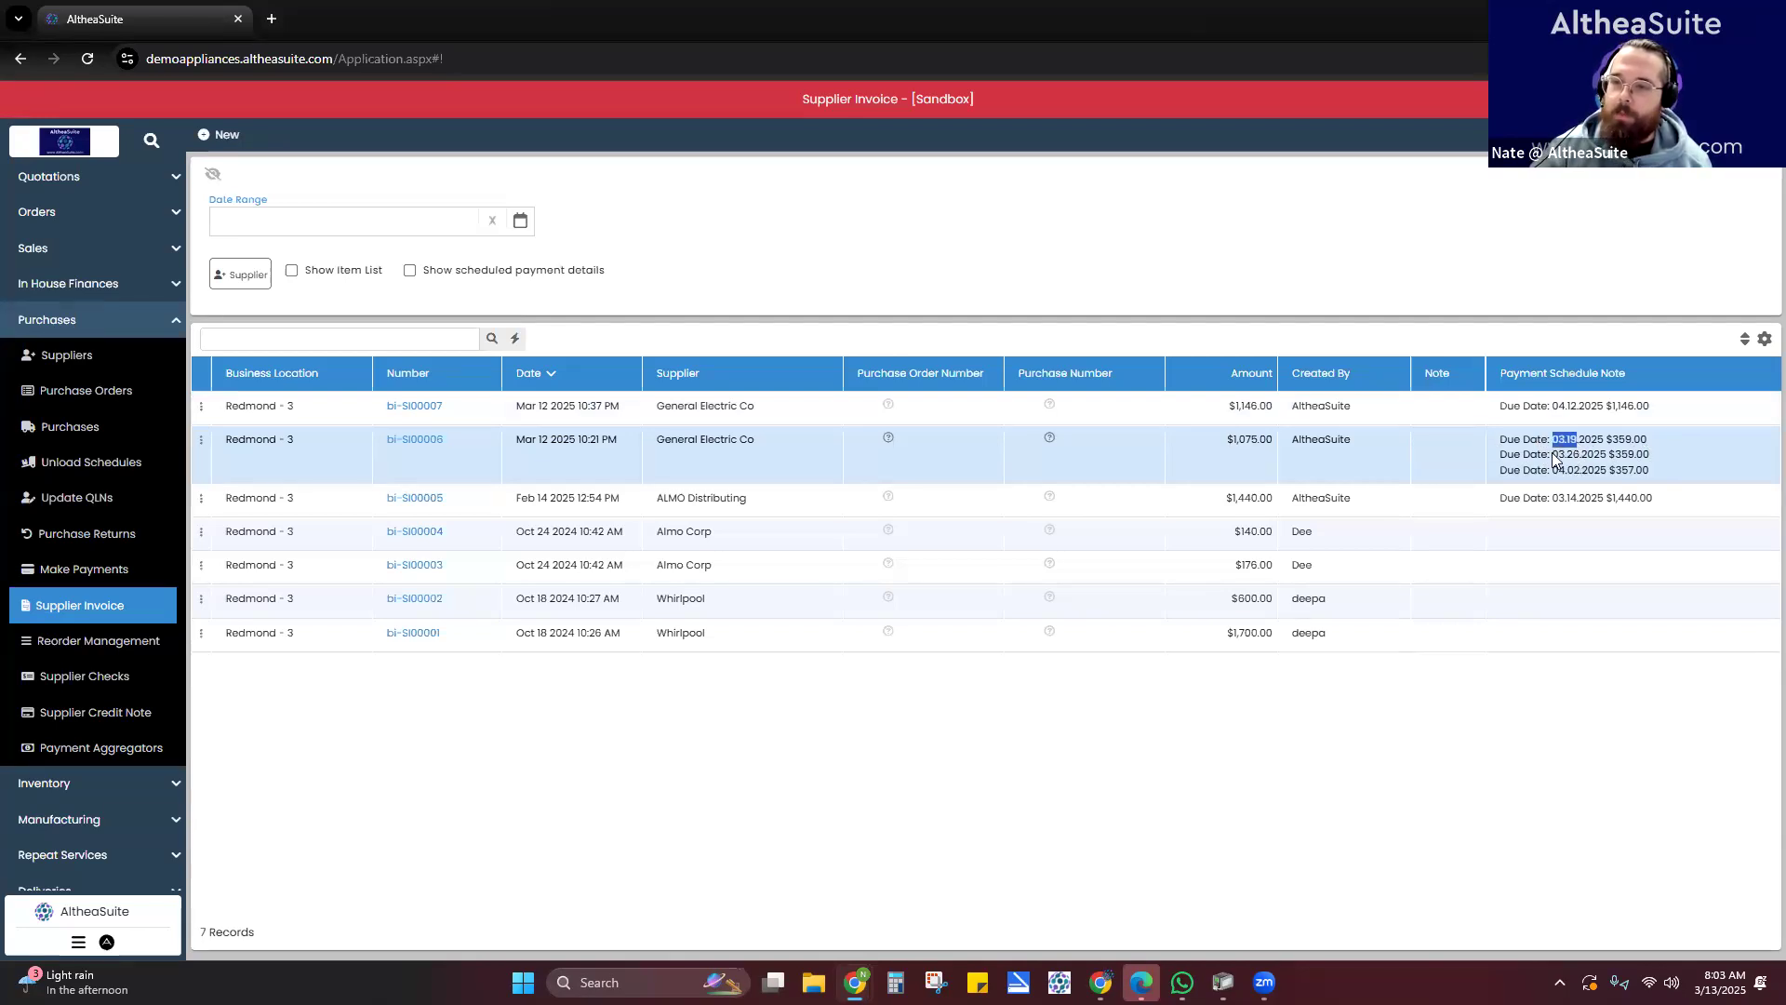
{"action": "left_click_drag", "start_coordinate": [1552, 454], "coordinate": [1587, 456]}
{"action": "left_click", "coordinate": [1563, 478]}
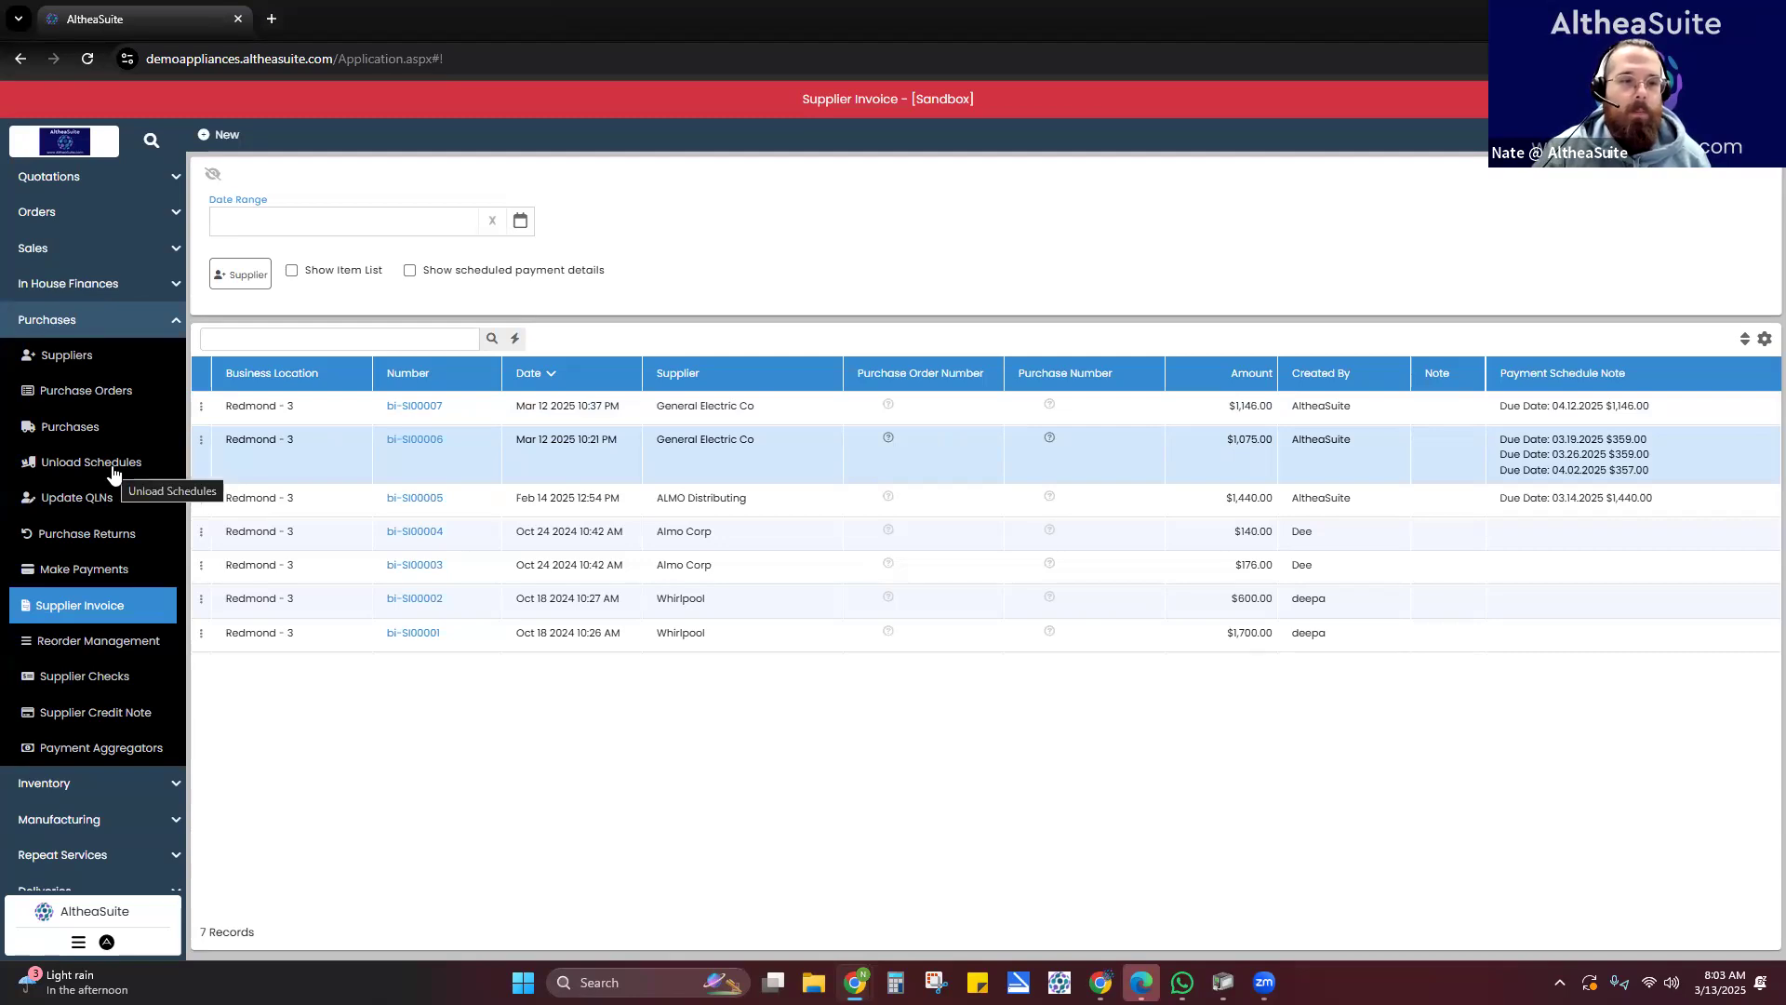
- Review the items of the pending Whirlpool purchase order dated Mar 12 2025, and close it
{"action": "left_click", "coordinate": [119, 396]}
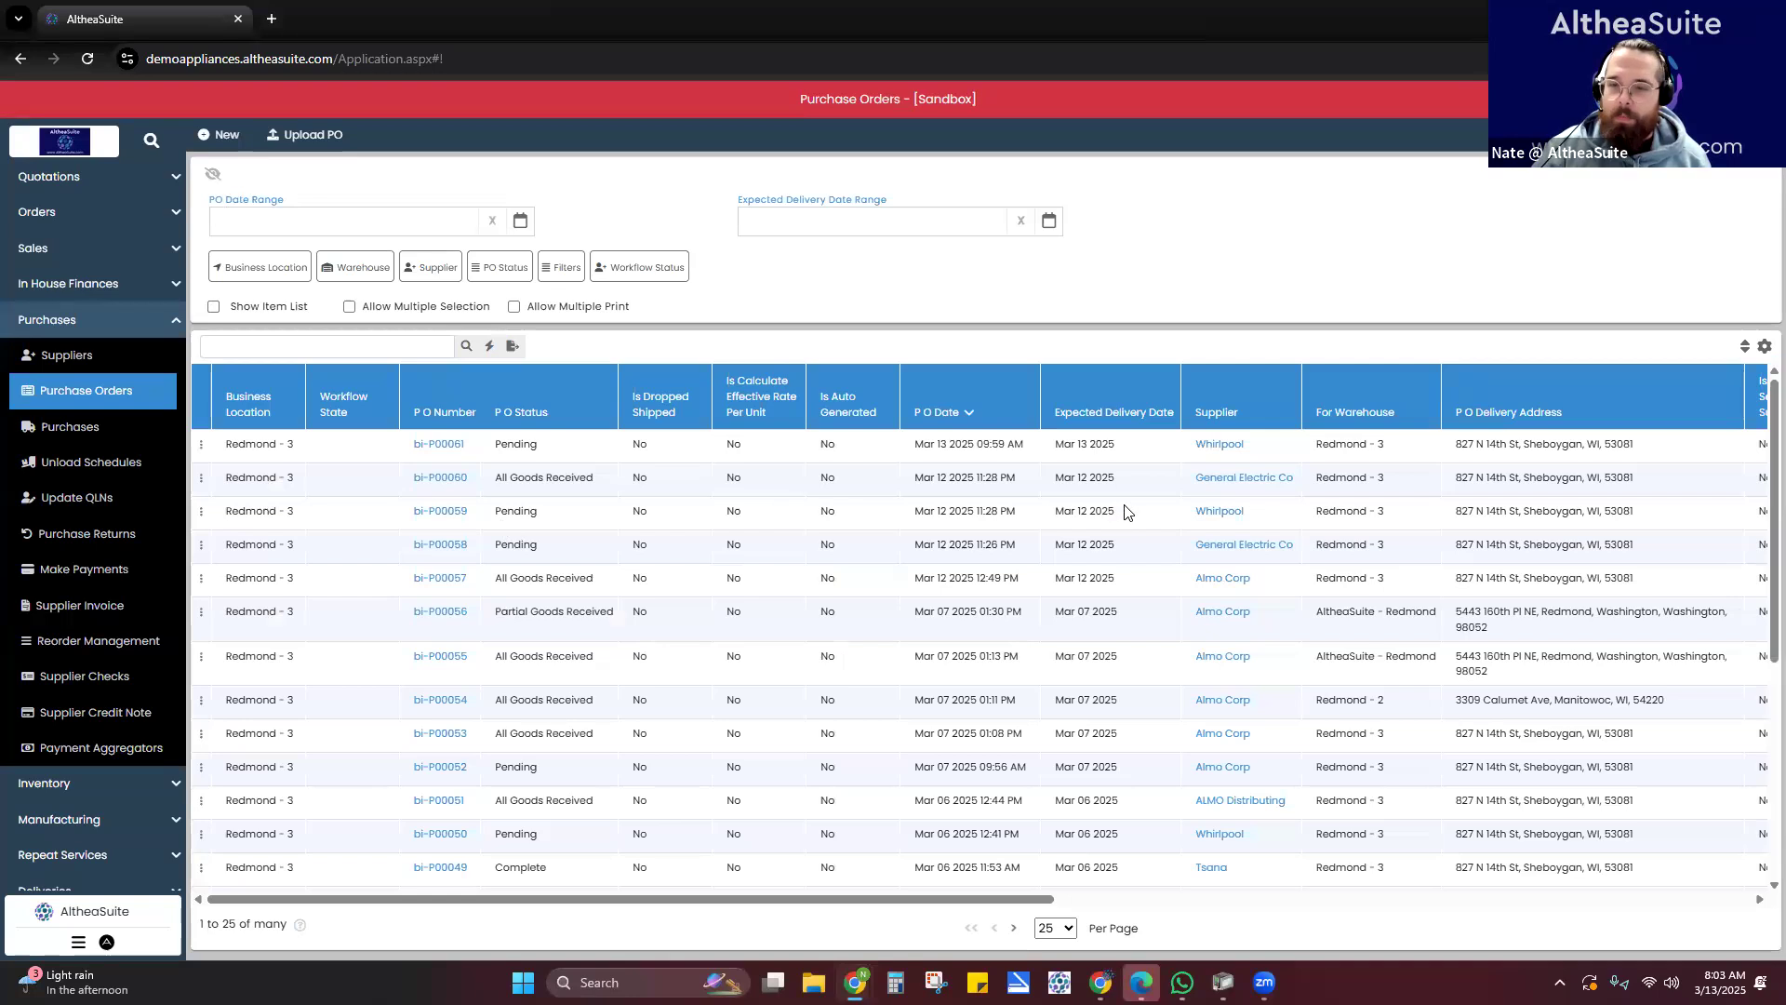
{"action": "left_click", "coordinate": [1295, 511]}
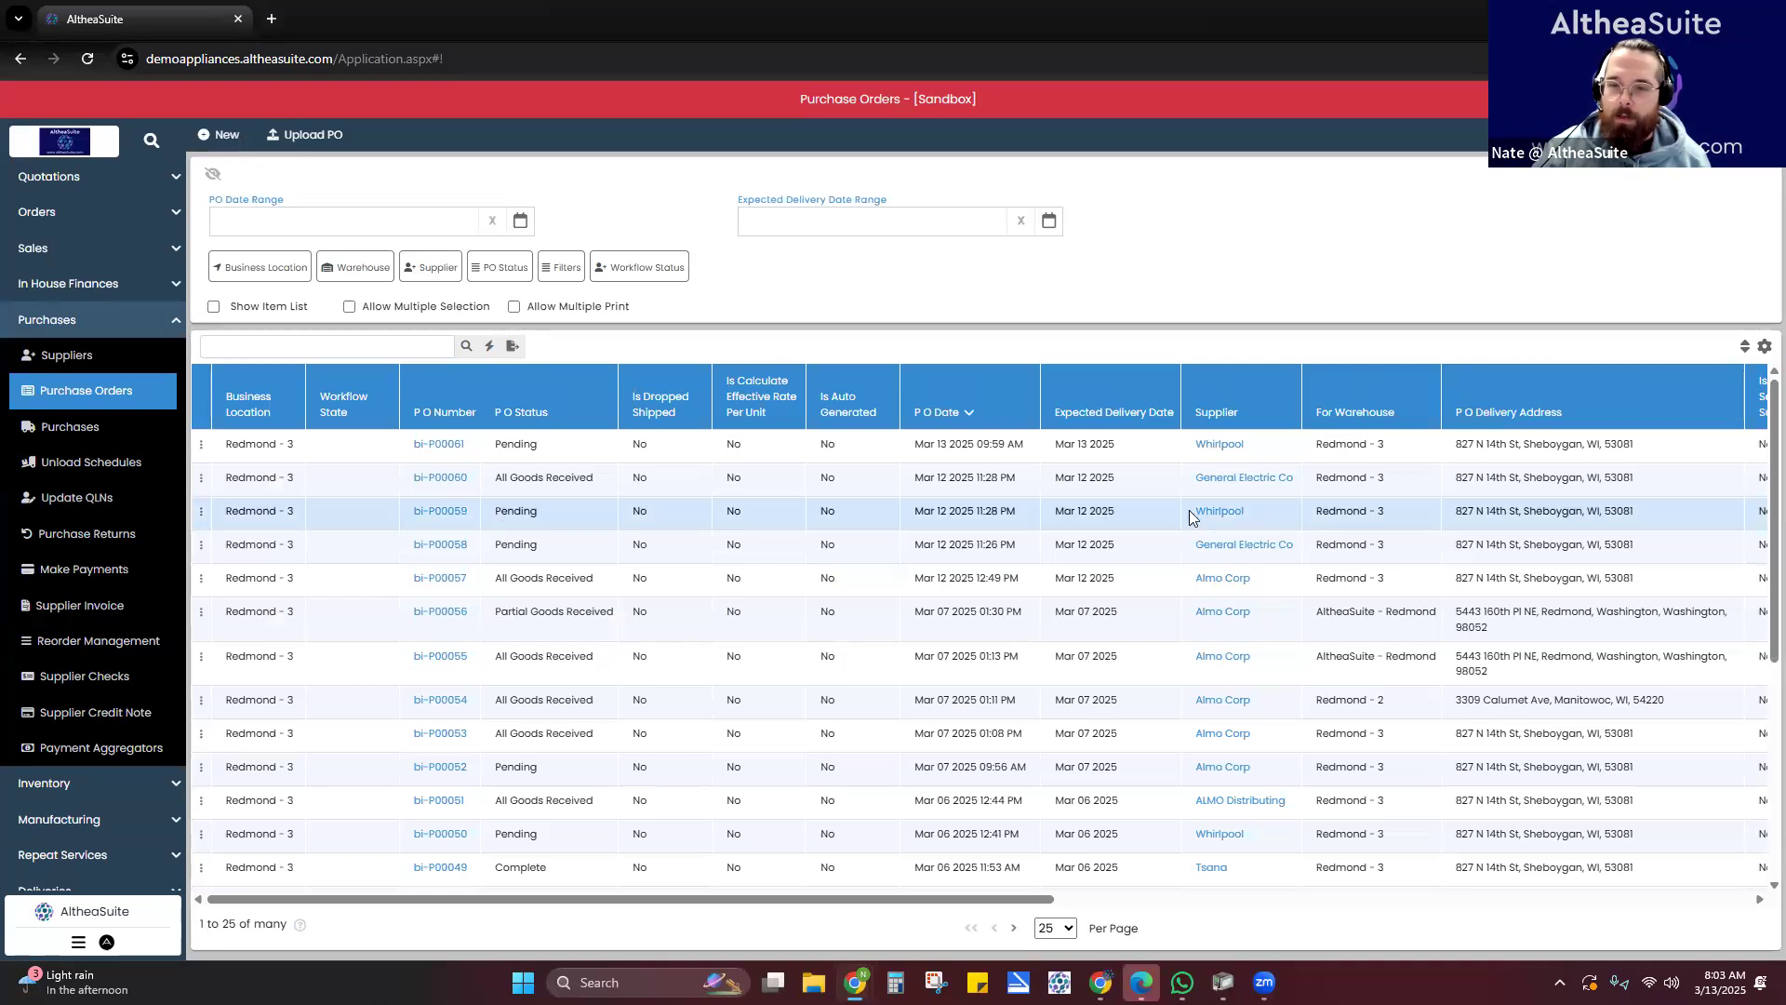
{"action": "left_click", "coordinate": [440, 514]}
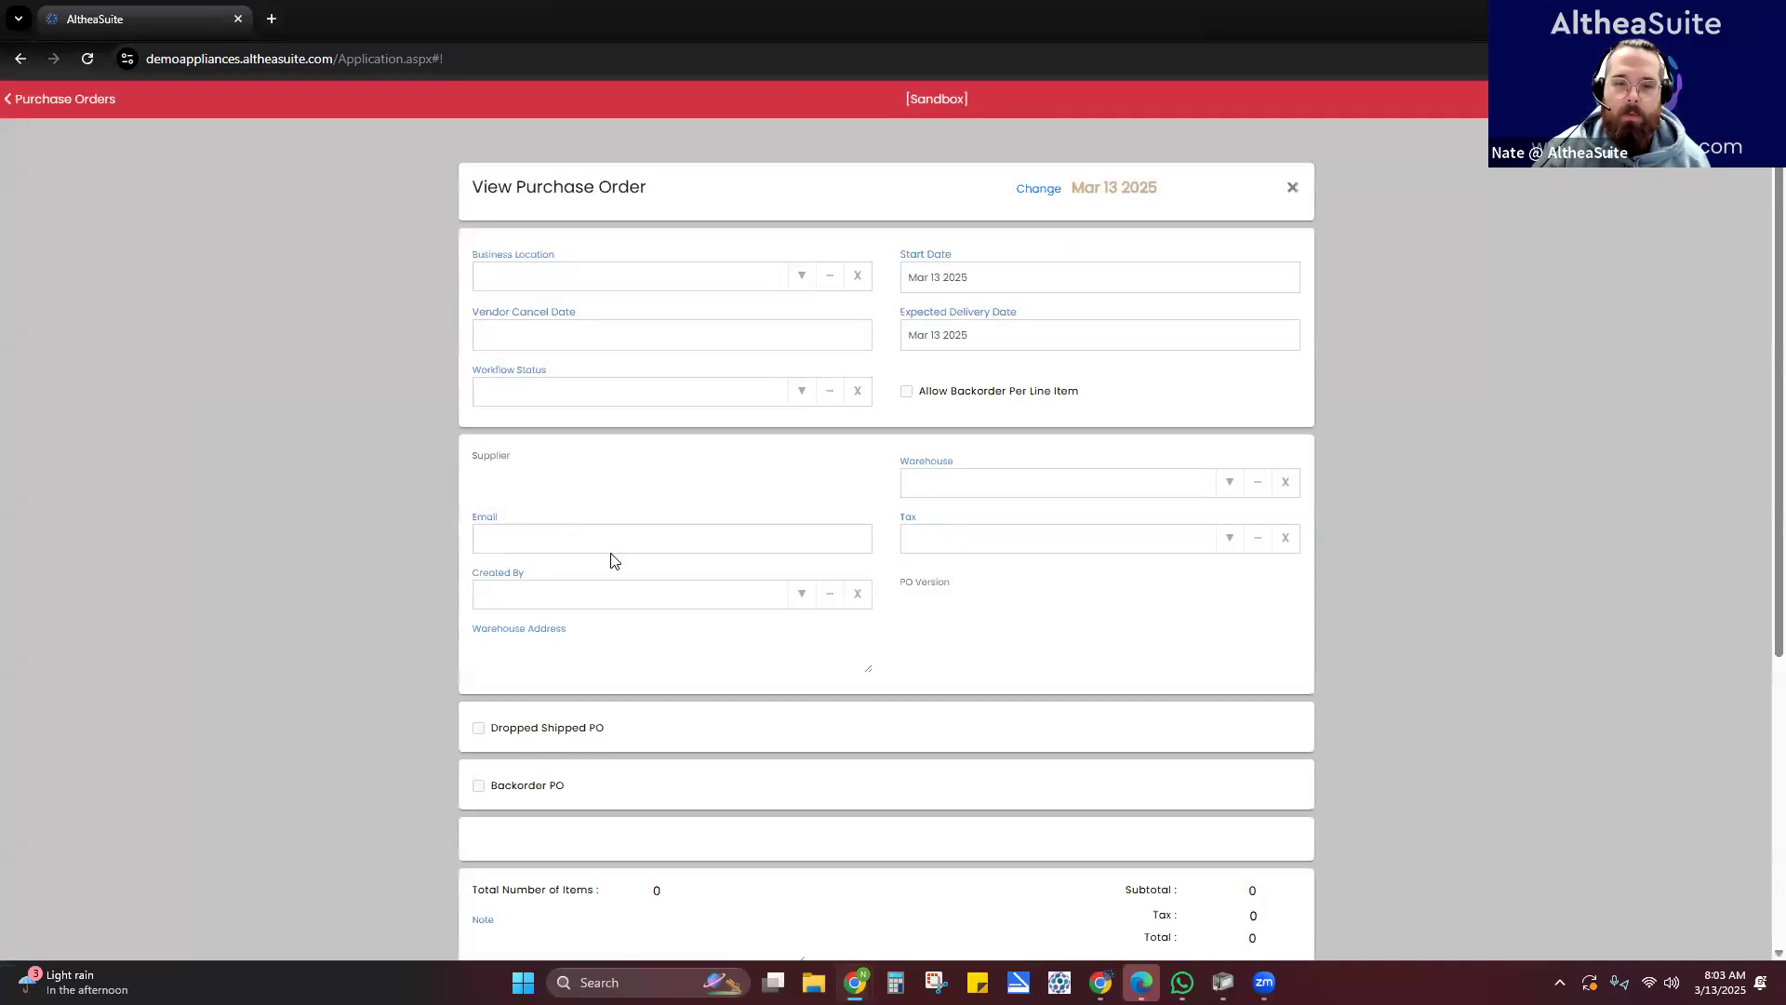
{"action": "scroll", "coordinate": [611, 559], "scroll_direction": "down", "scroll_amount": 3}
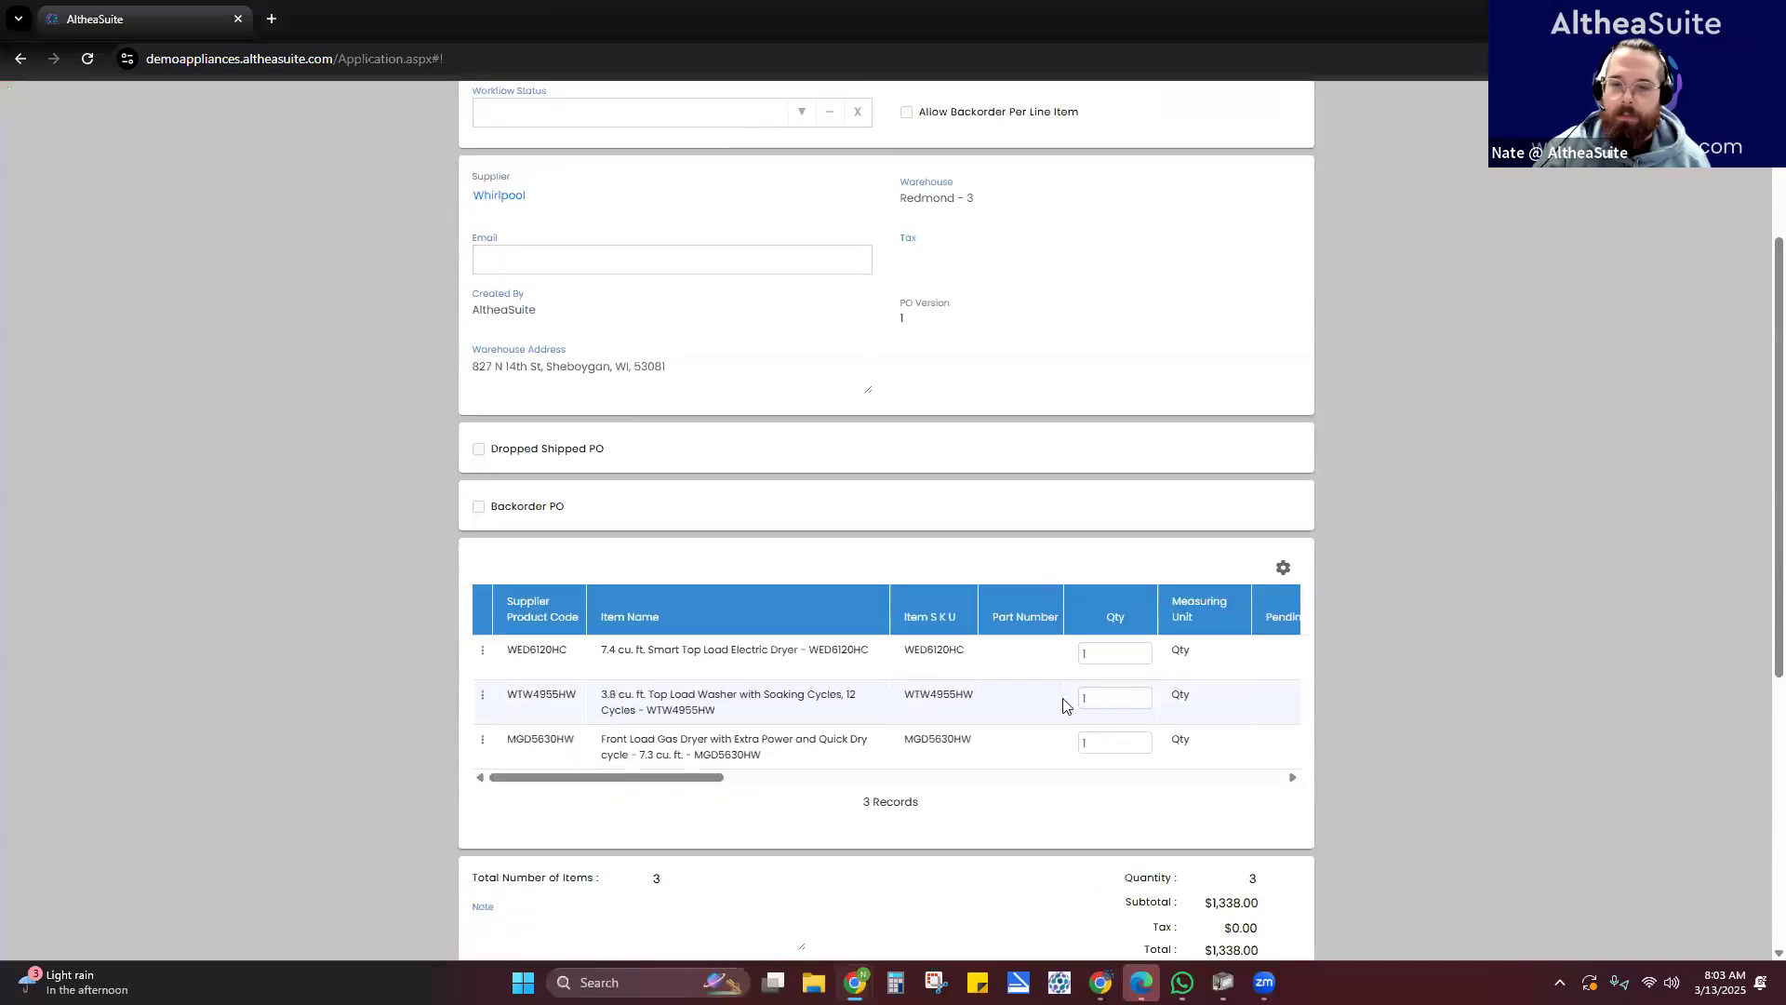
{"action": "scroll", "coordinate": [1005, 443], "scroll_direction": "up", "scroll_amount": 3}
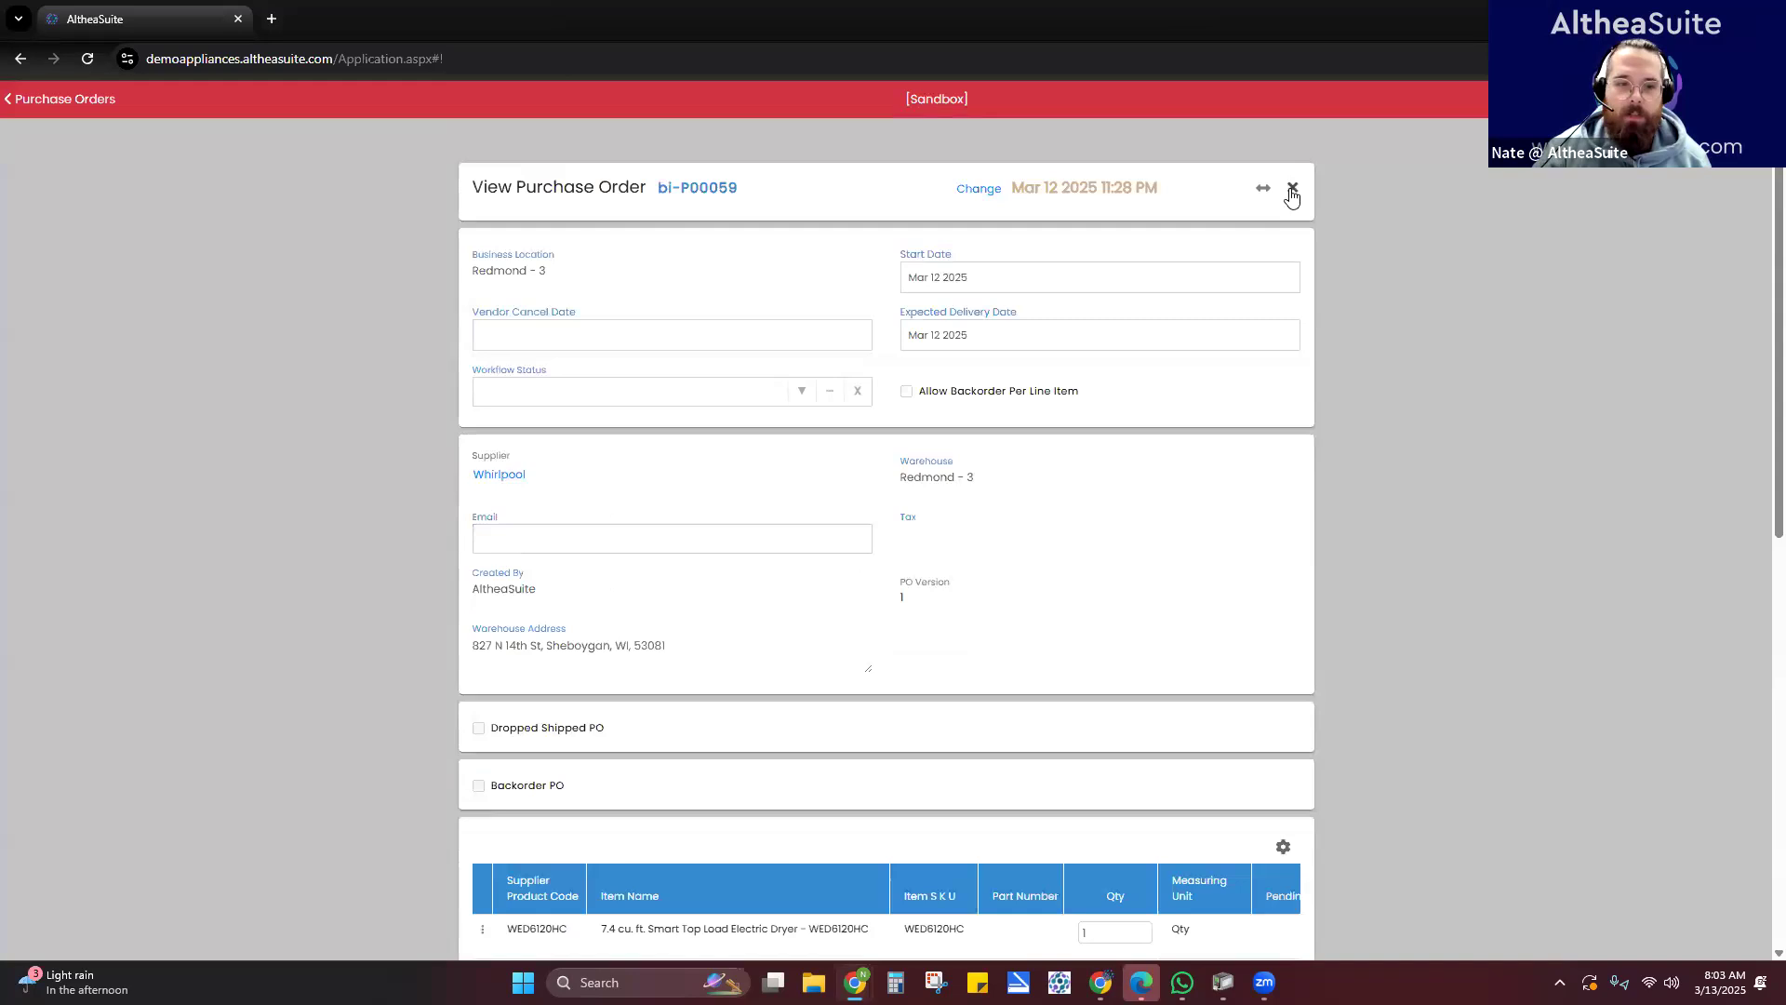
{"action": "left_click", "coordinate": [1292, 189]}
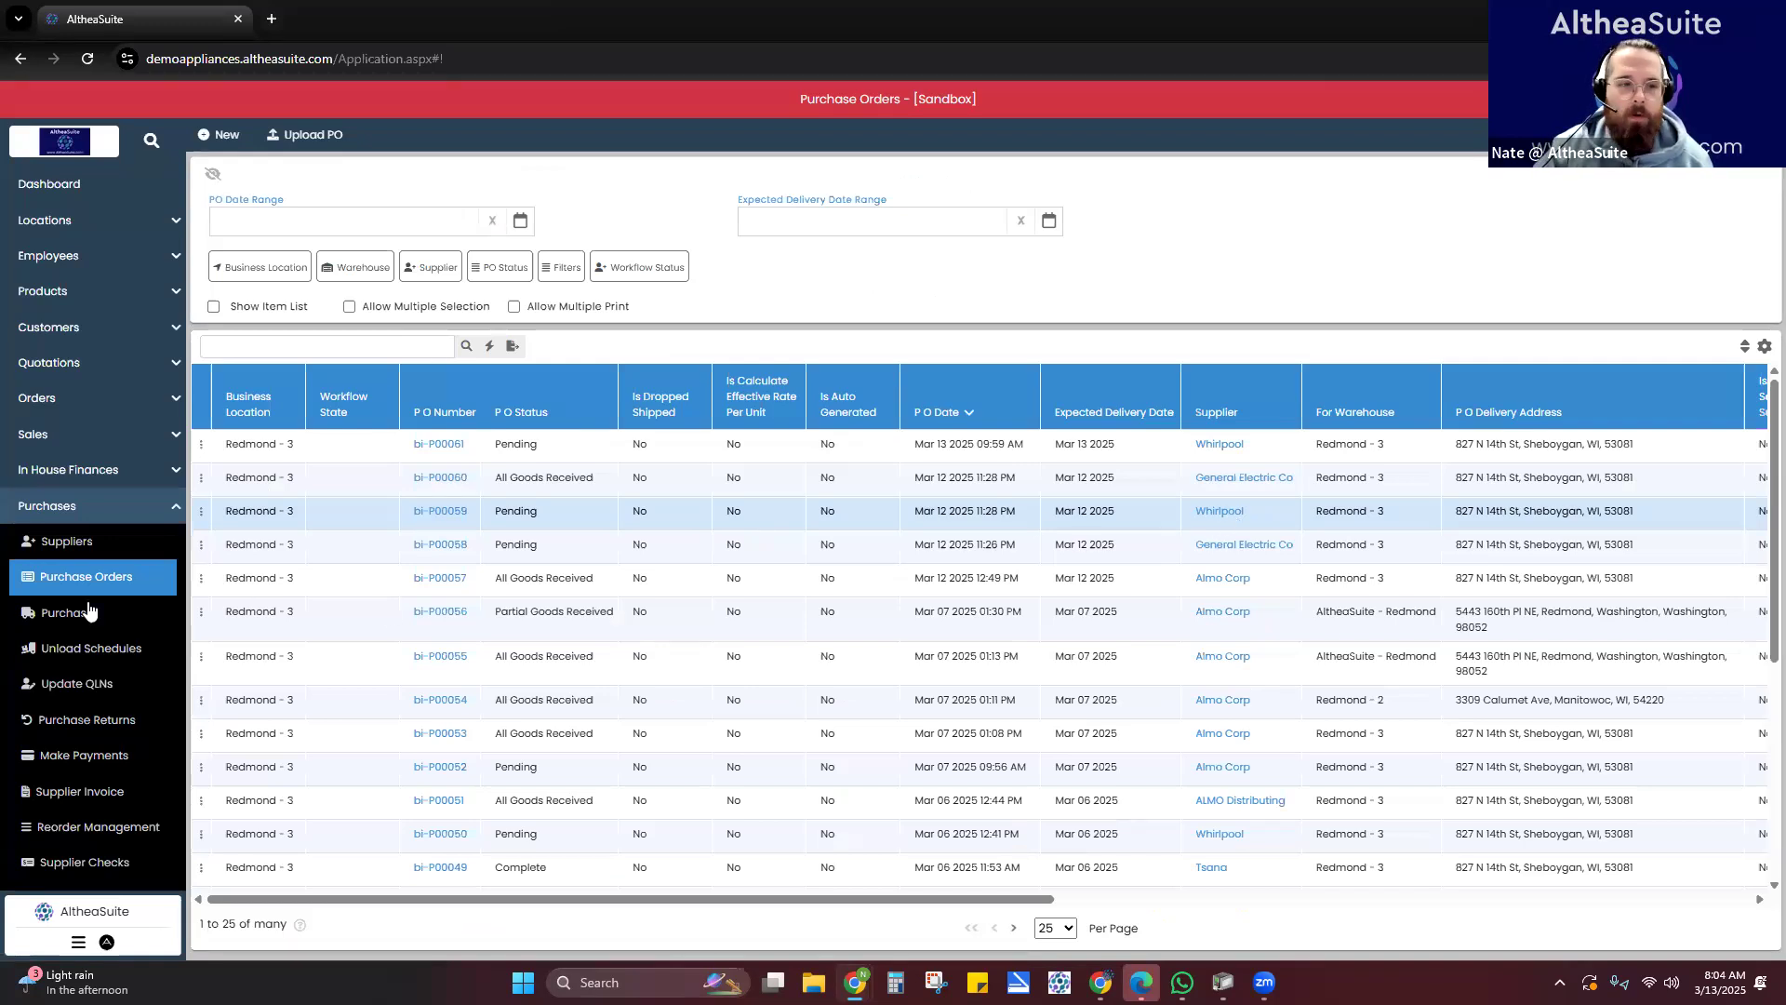
- Start a new unload schedule with warehouse Redmond - 3 and supplier Whirlpool
{"action": "left_click", "coordinate": [110, 657]}
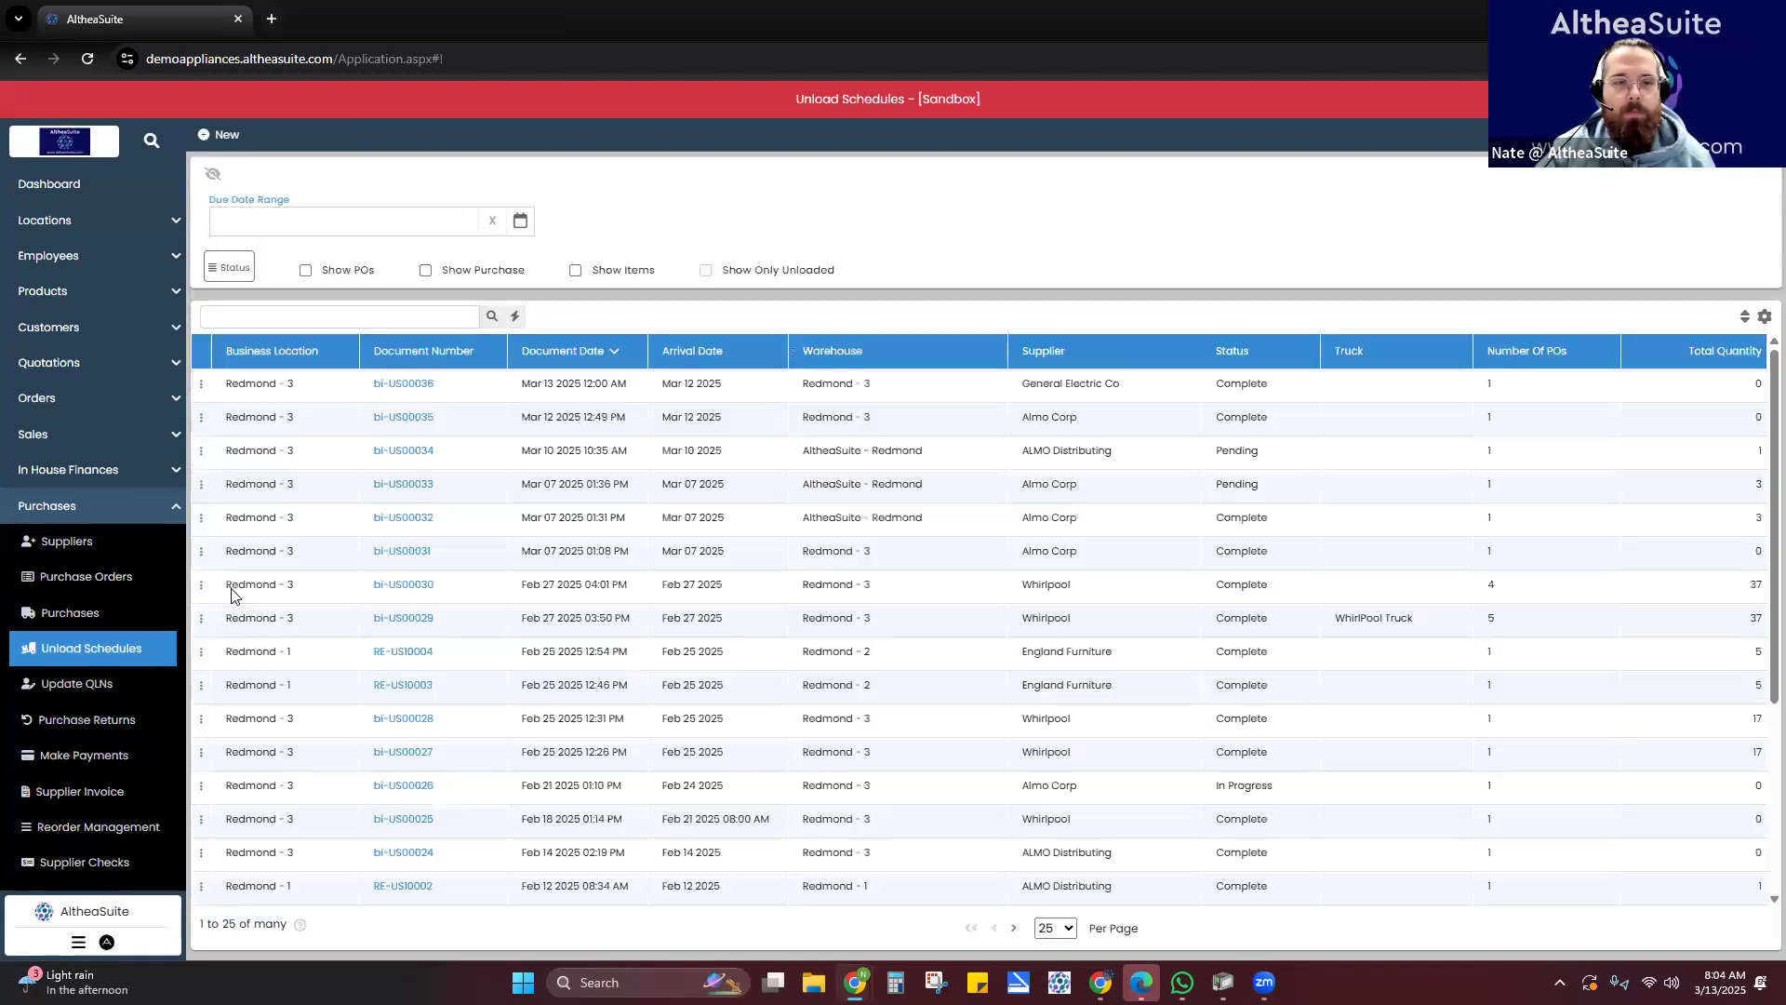
{"action": "left_click", "coordinate": [224, 140]}
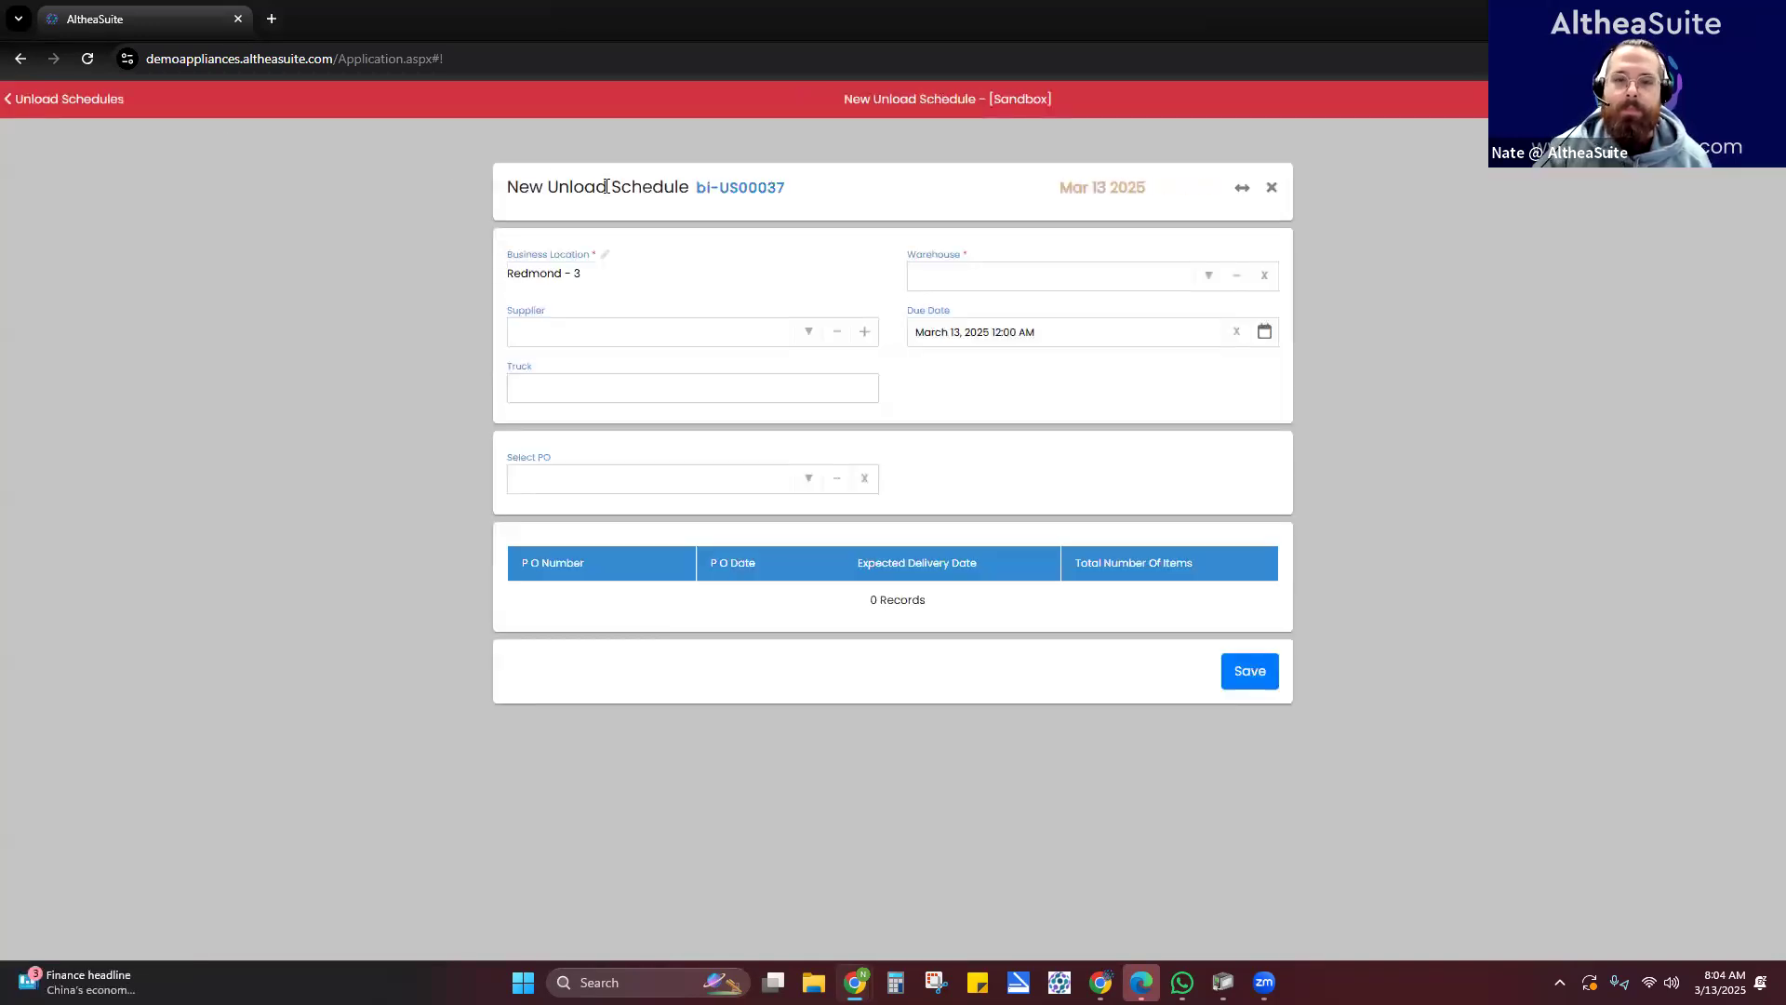
{"action": "left_click", "coordinate": [1212, 274]}
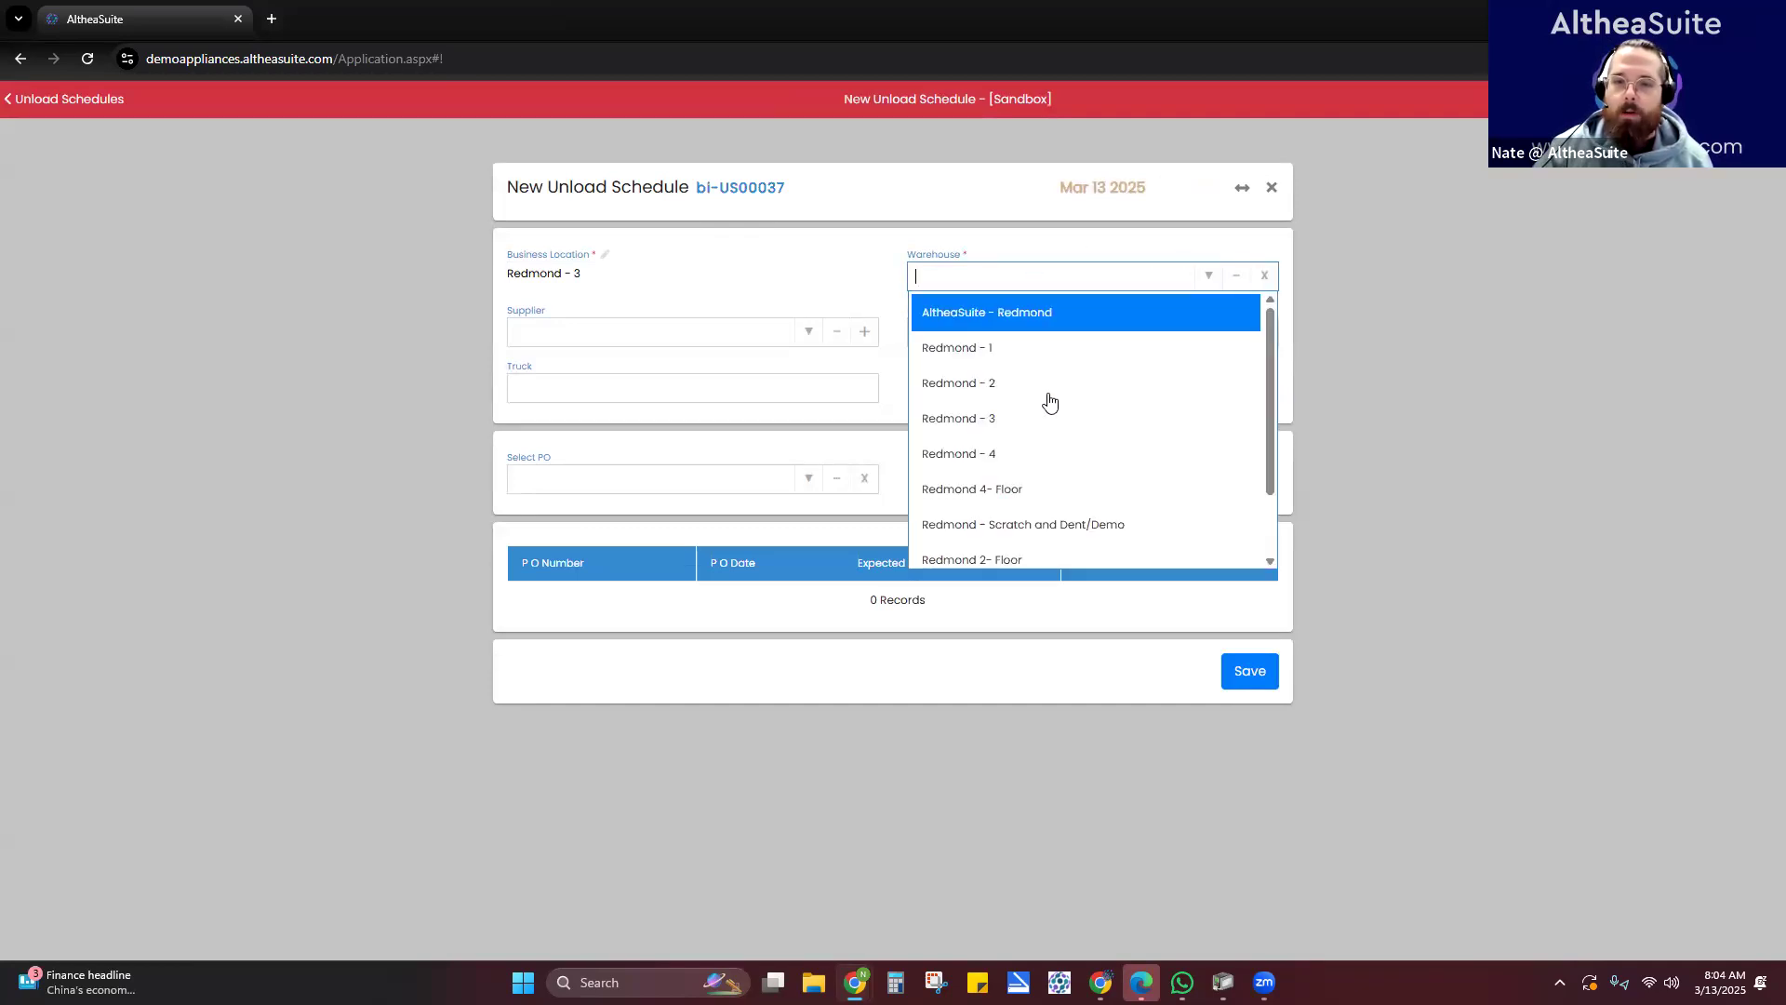
{"action": "left_click", "coordinate": [974, 419]}
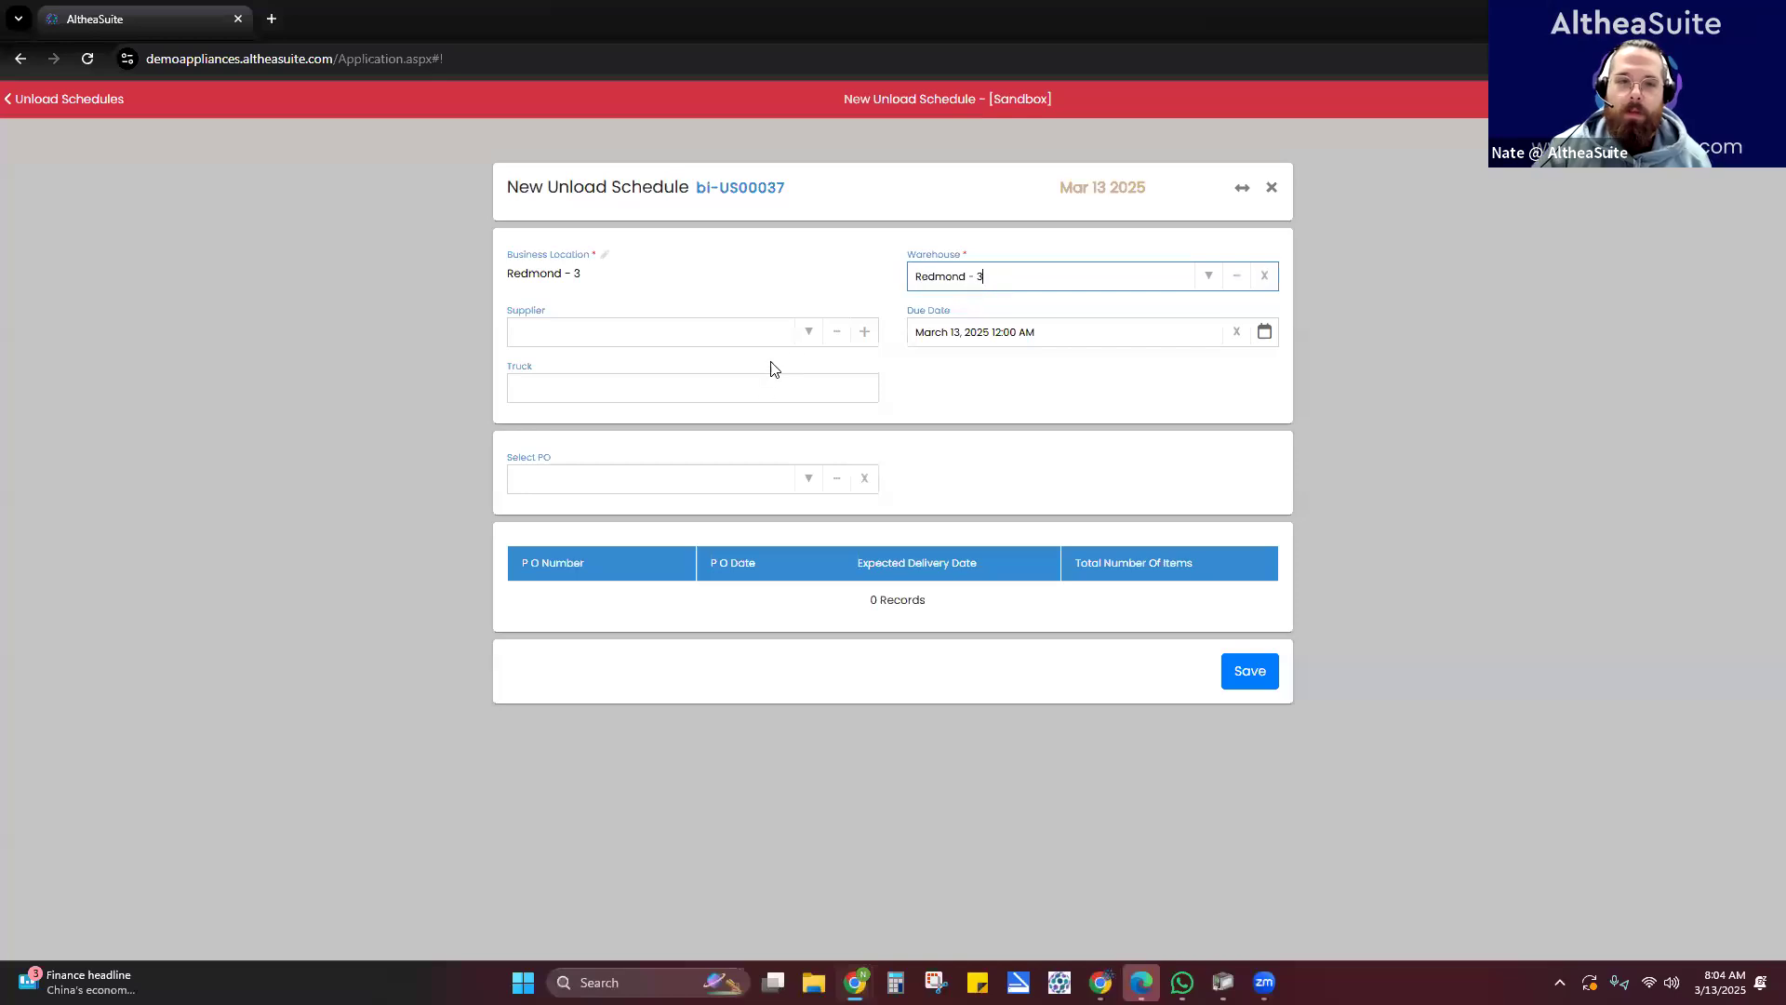
{"action": "left_click", "coordinate": [742, 339]}
{"action": "type", "text": "whirl"}
{"action": "left_click", "coordinate": [723, 367]}
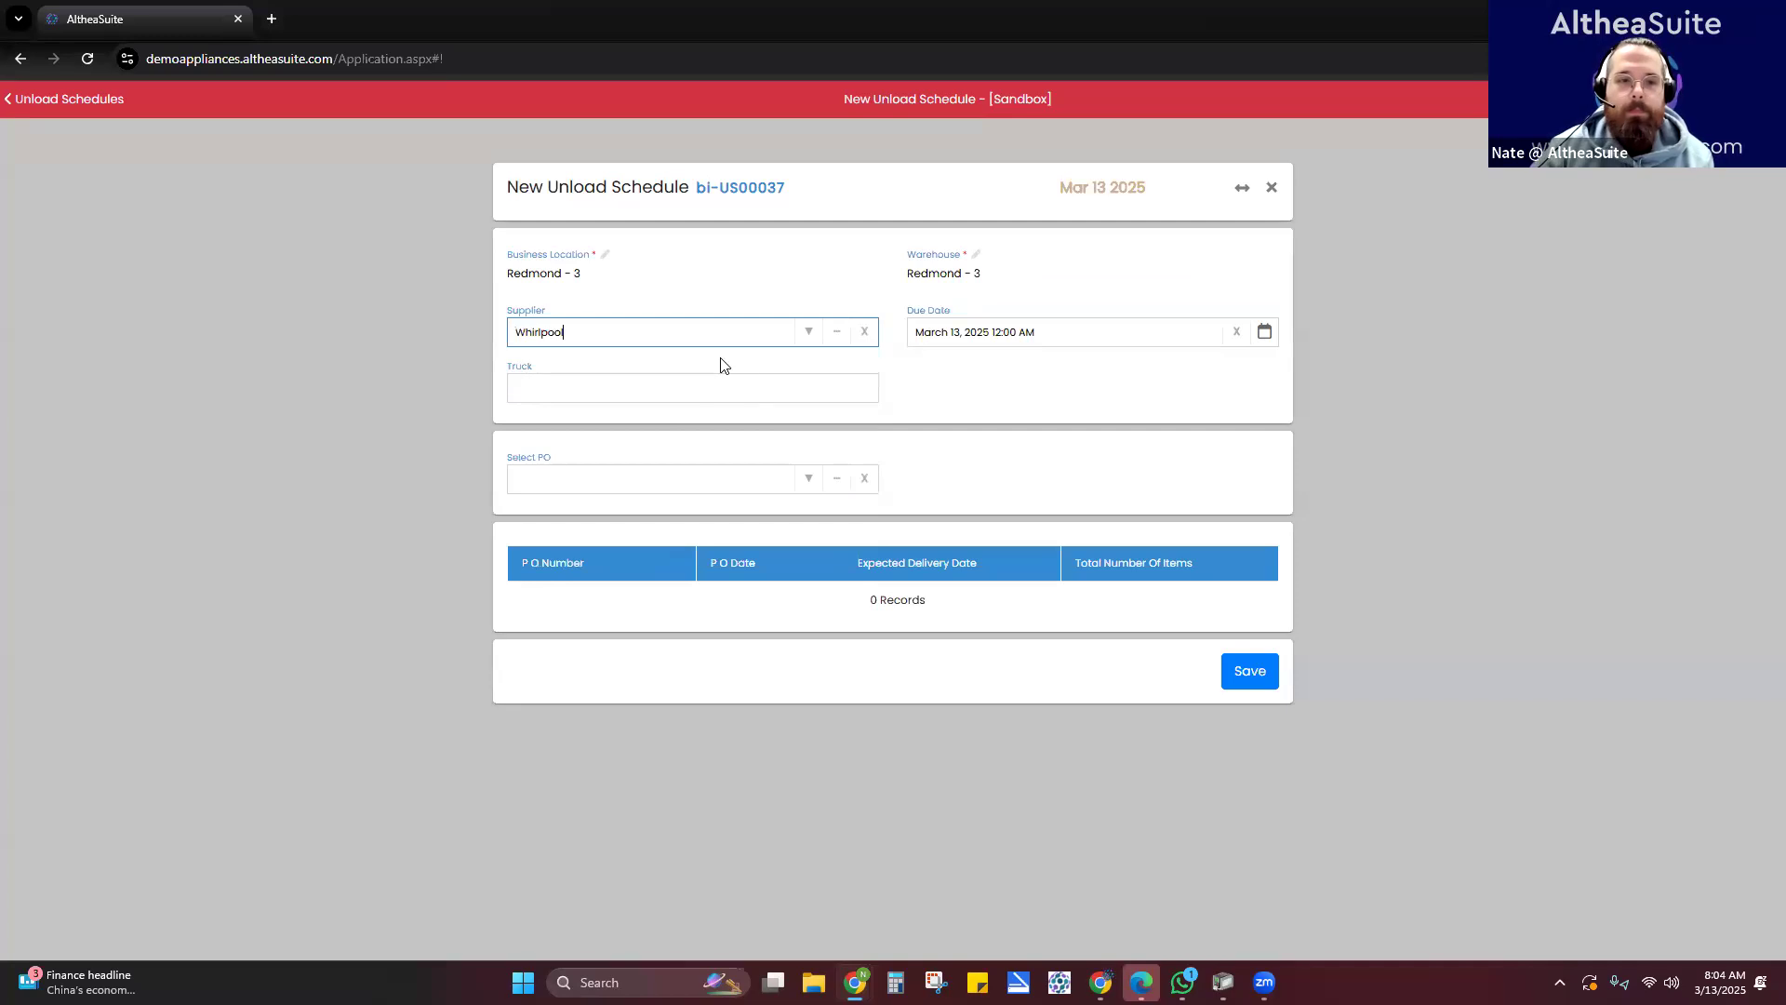
- Add the purchase orders dated 12 Mar 2025 and 13 Mar 2025 to the unload schedule and save it
{"action": "left_click", "coordinate": [797, 481]}
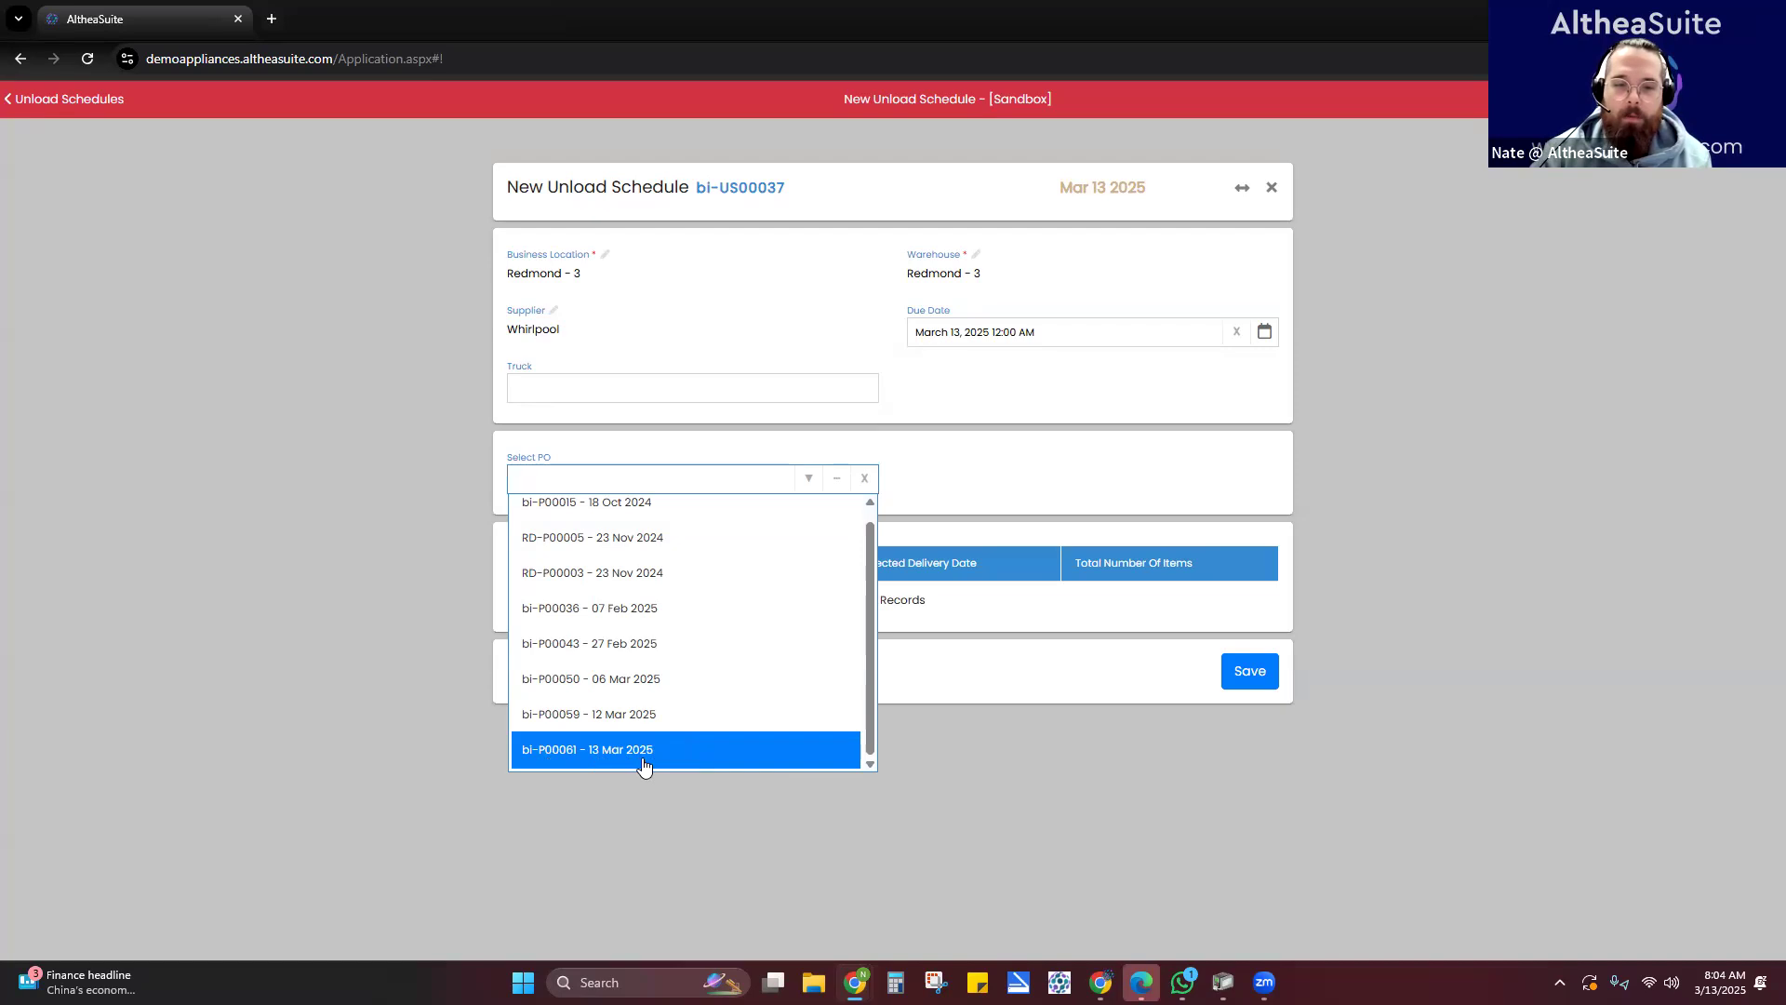
{"action": "left_click", "coordinate": [677, 718]}
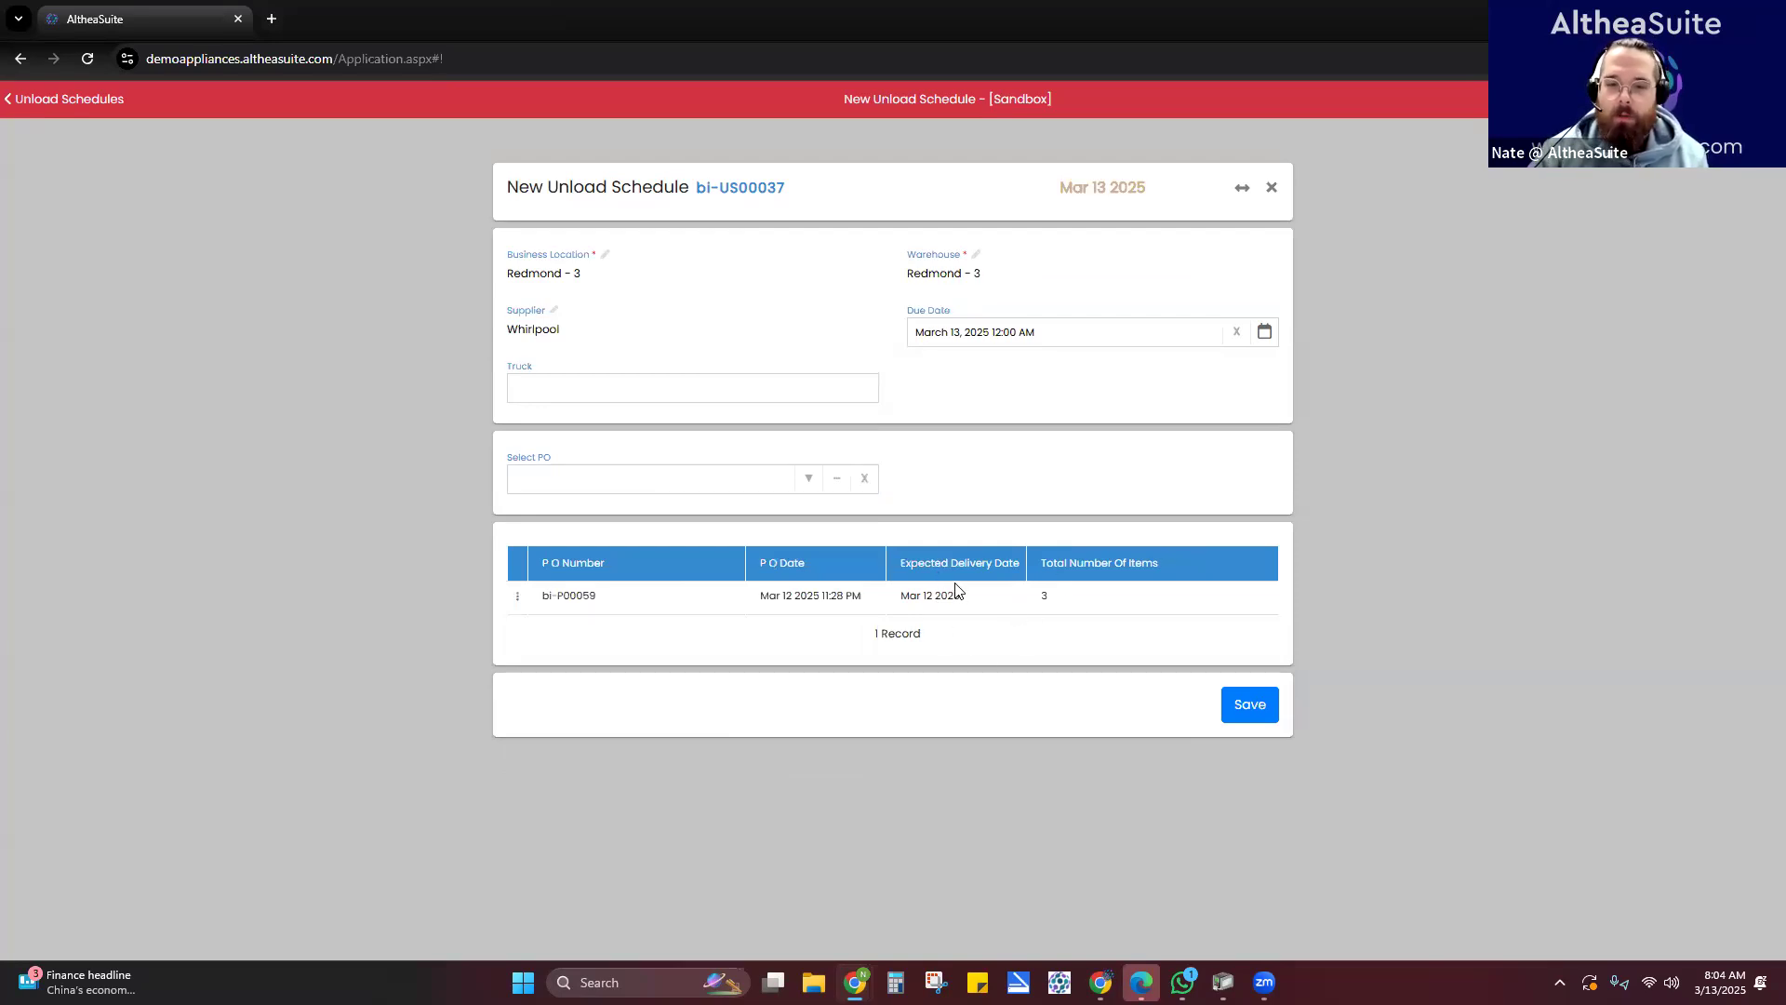
{"action": "left_click", "coordinate": [809, 479]}
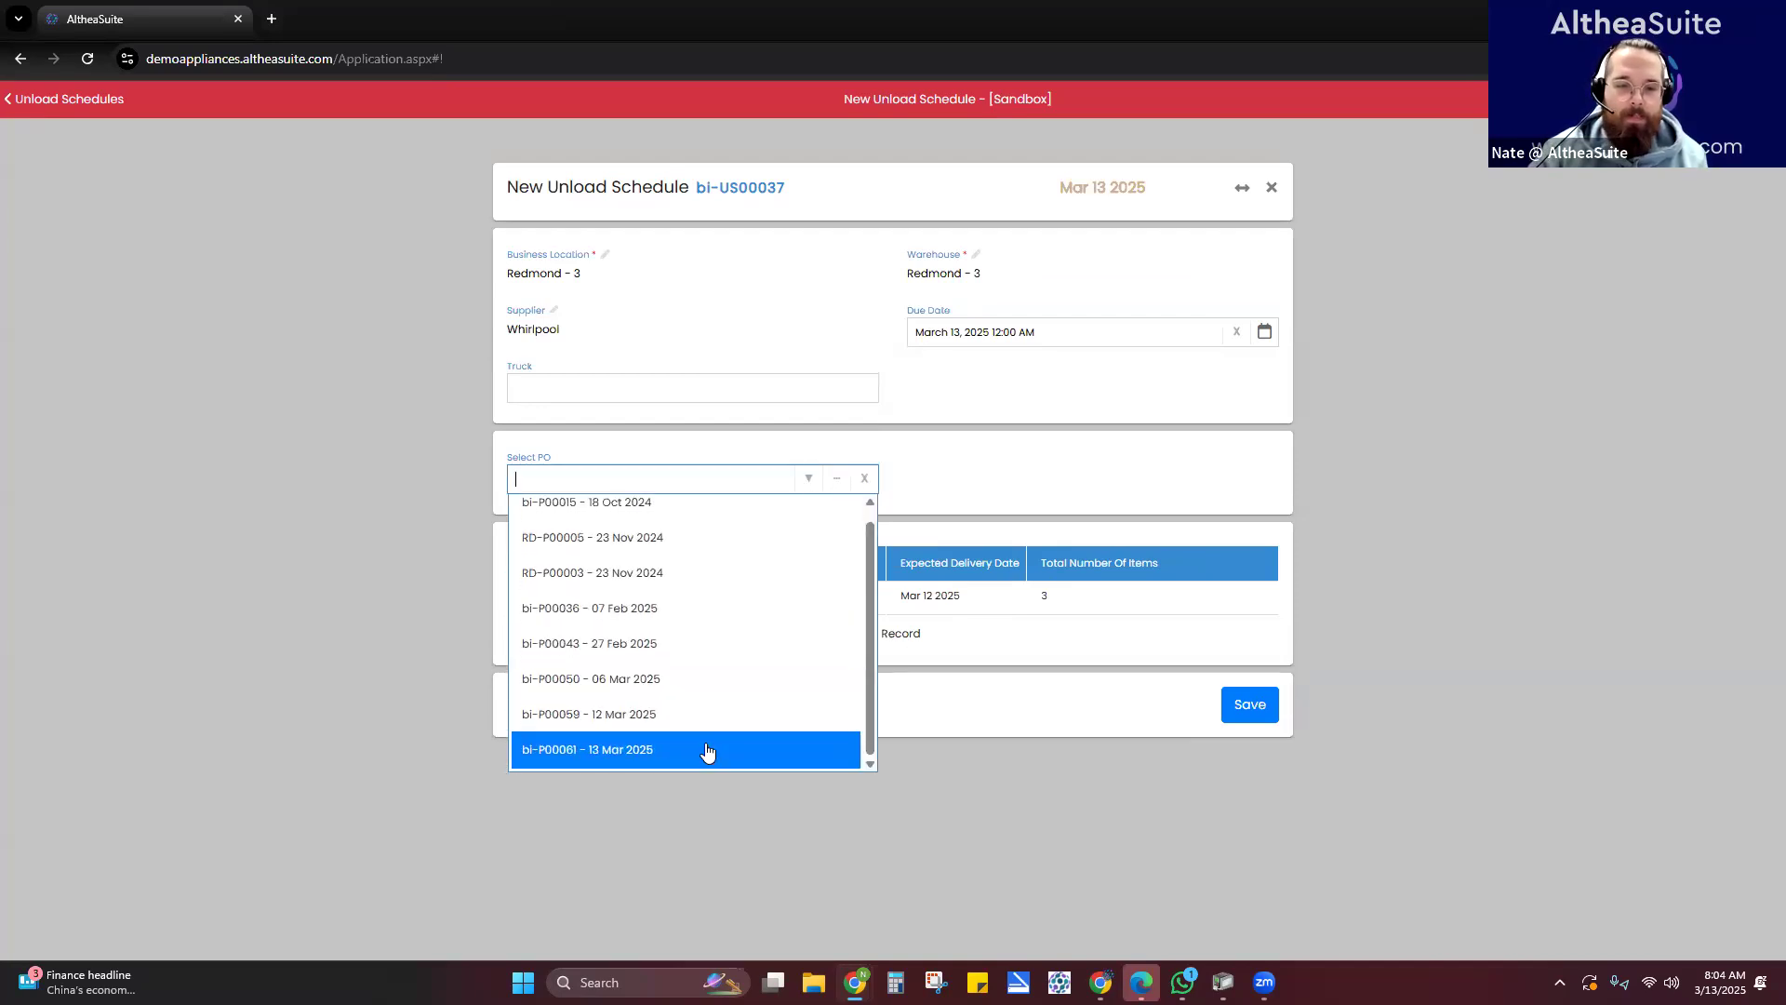
{"action": "left_click", "coordinate": [708, 750]}
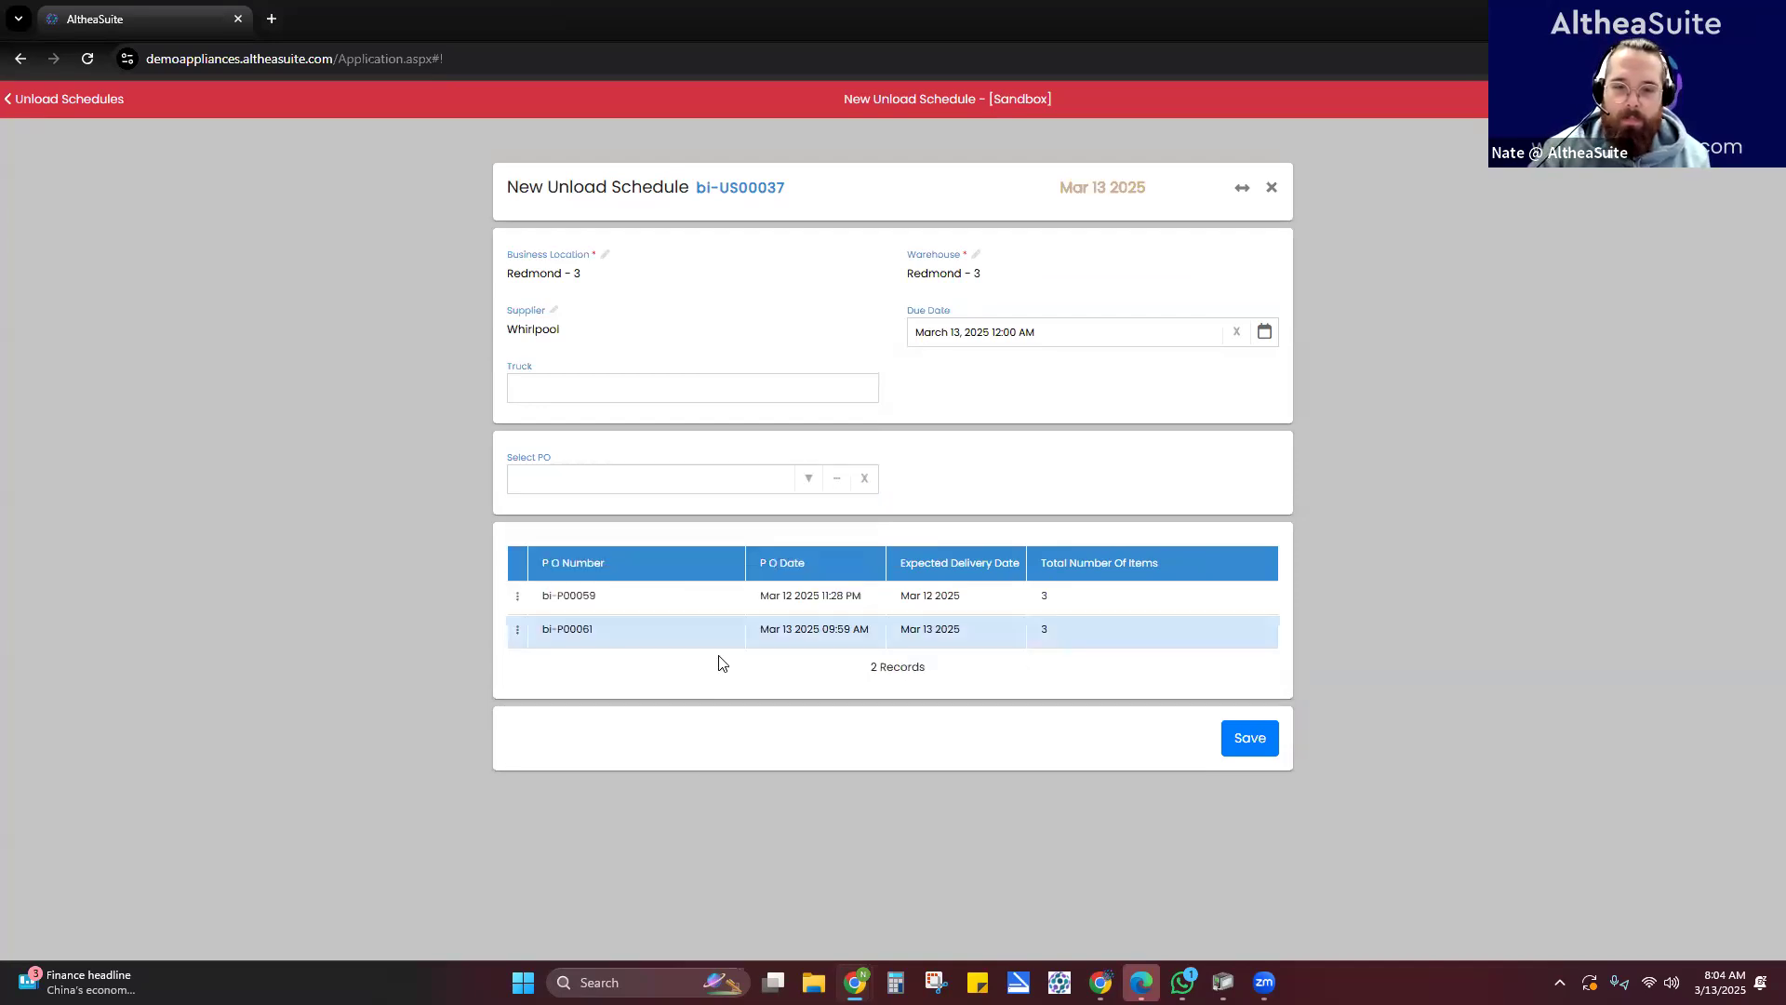
{"action": "left_click", "coordinate": [787, 604]}
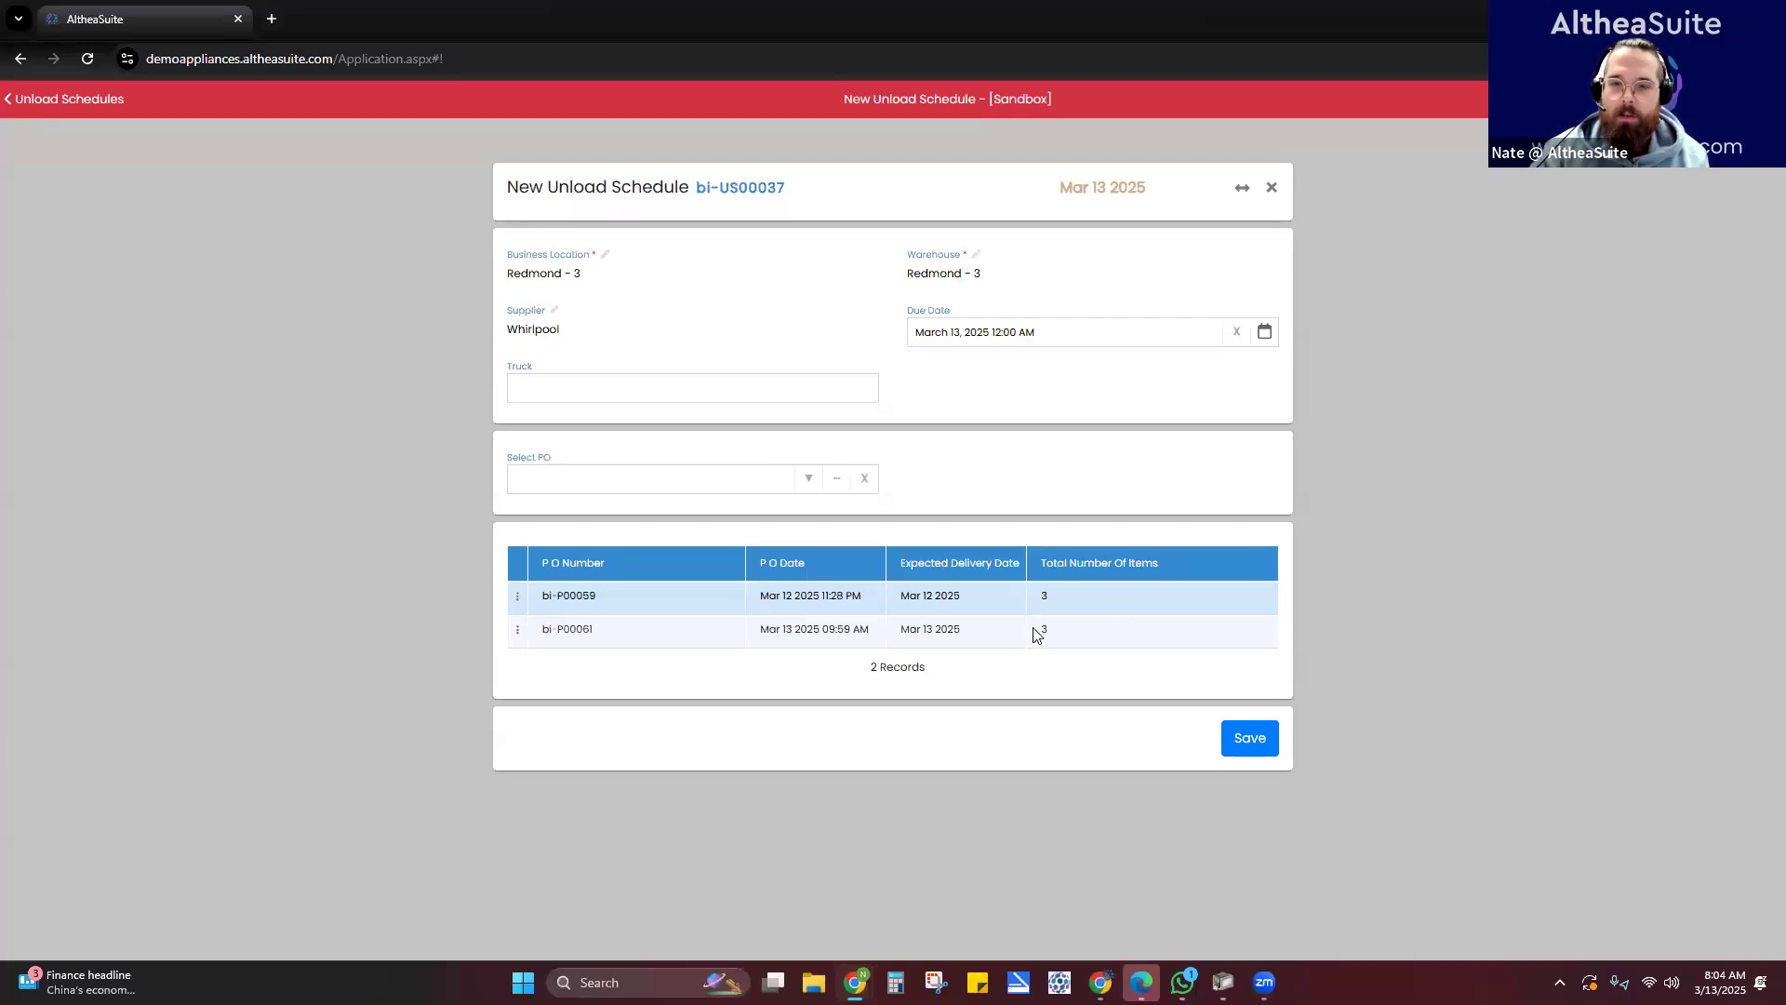
{"action": "left_click", "coordinate": [1251, 739]}
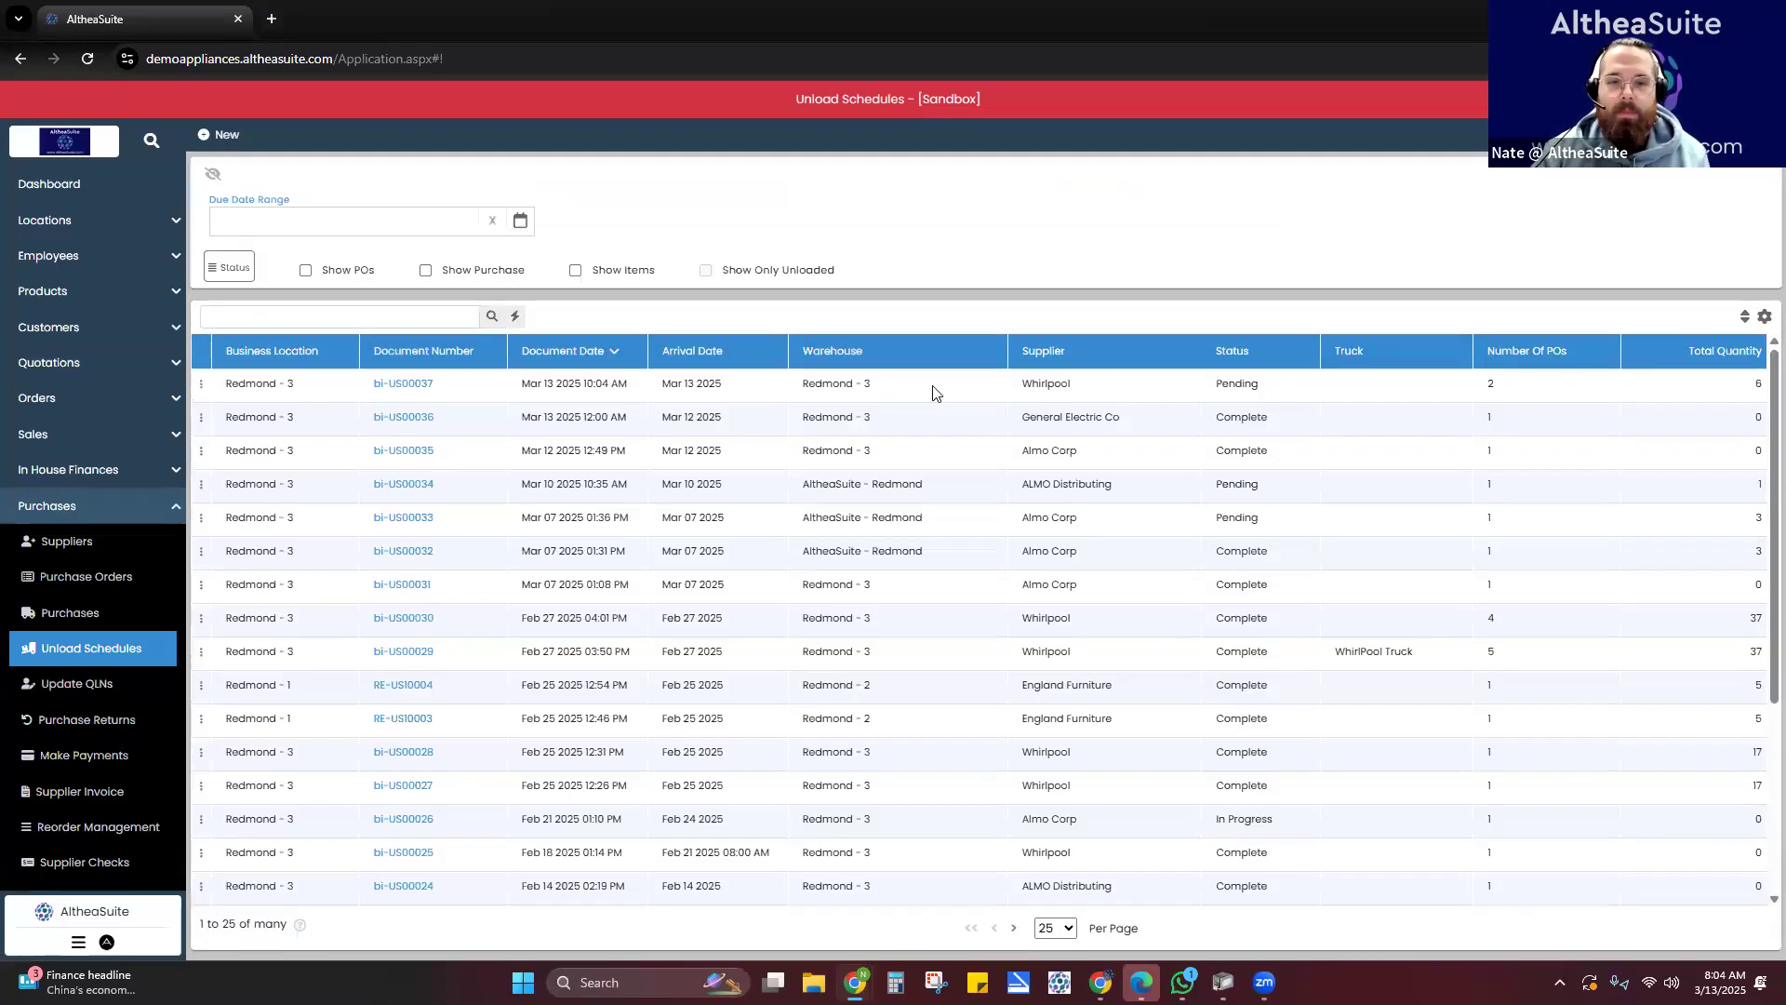
- Start unloading the truck for the new Whirlpool unload schedule and review its items to unload
{"action": "left_click", "coordinate": [201, 383]}
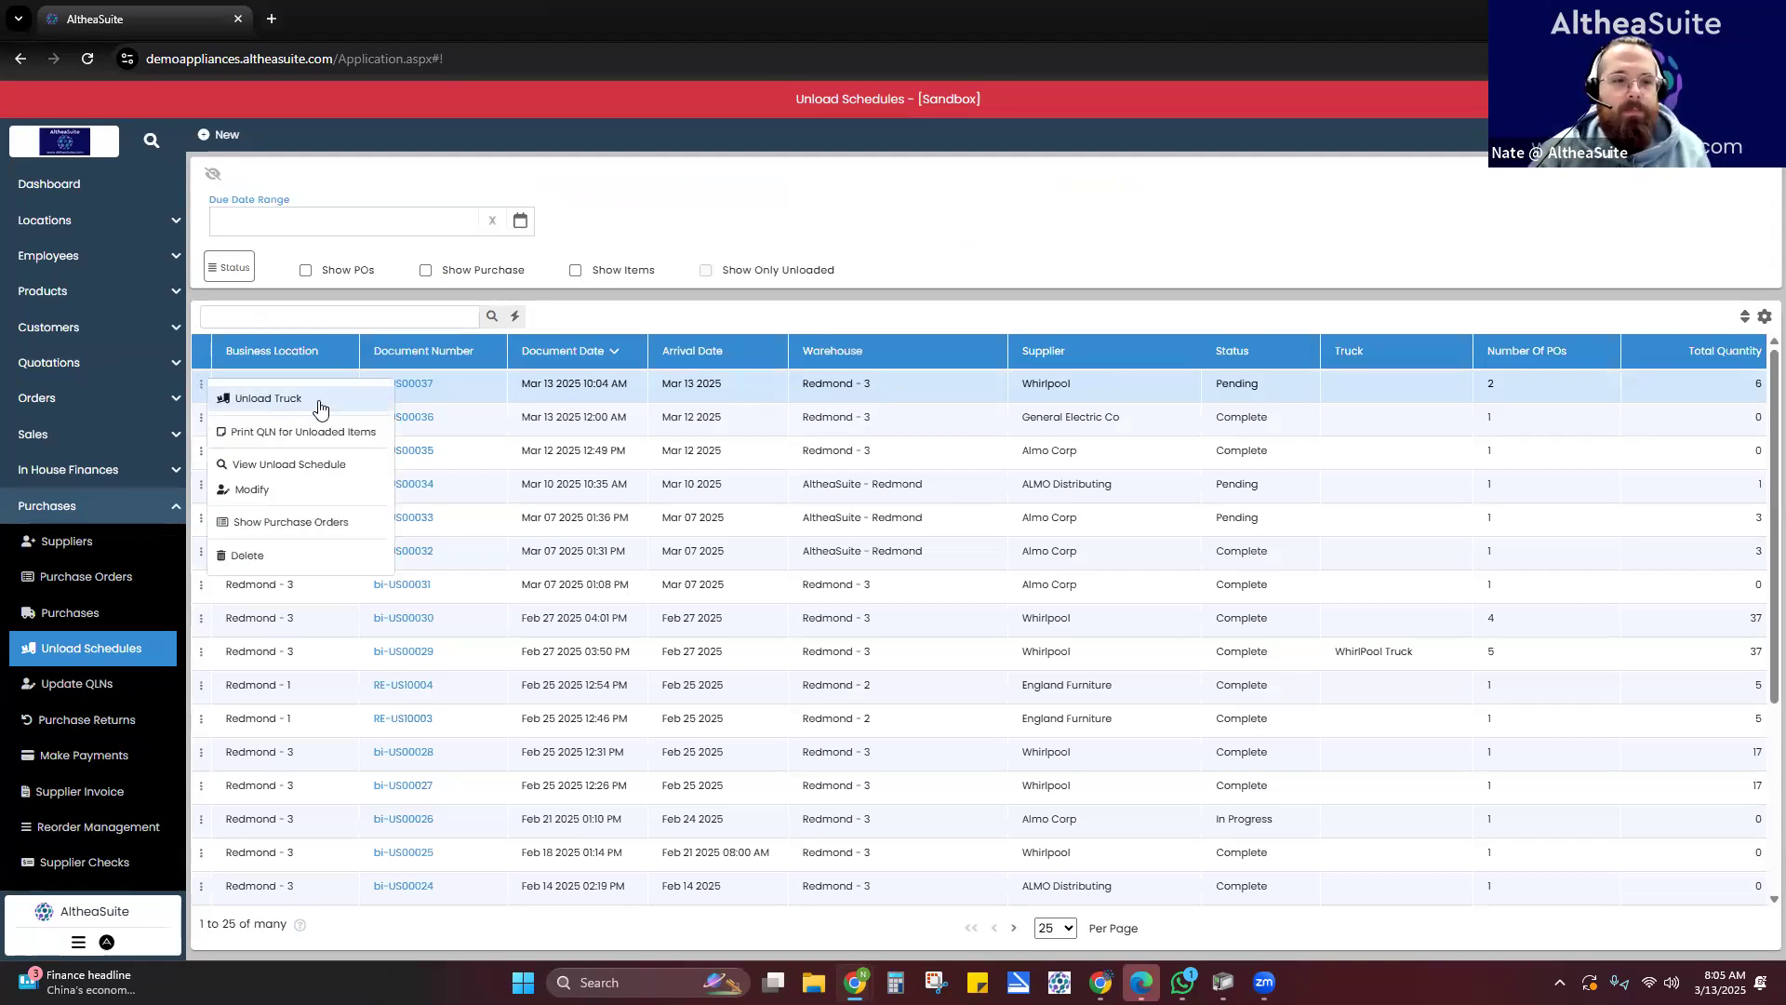
{"action": "left_click", "coordinate": [318, 400]}
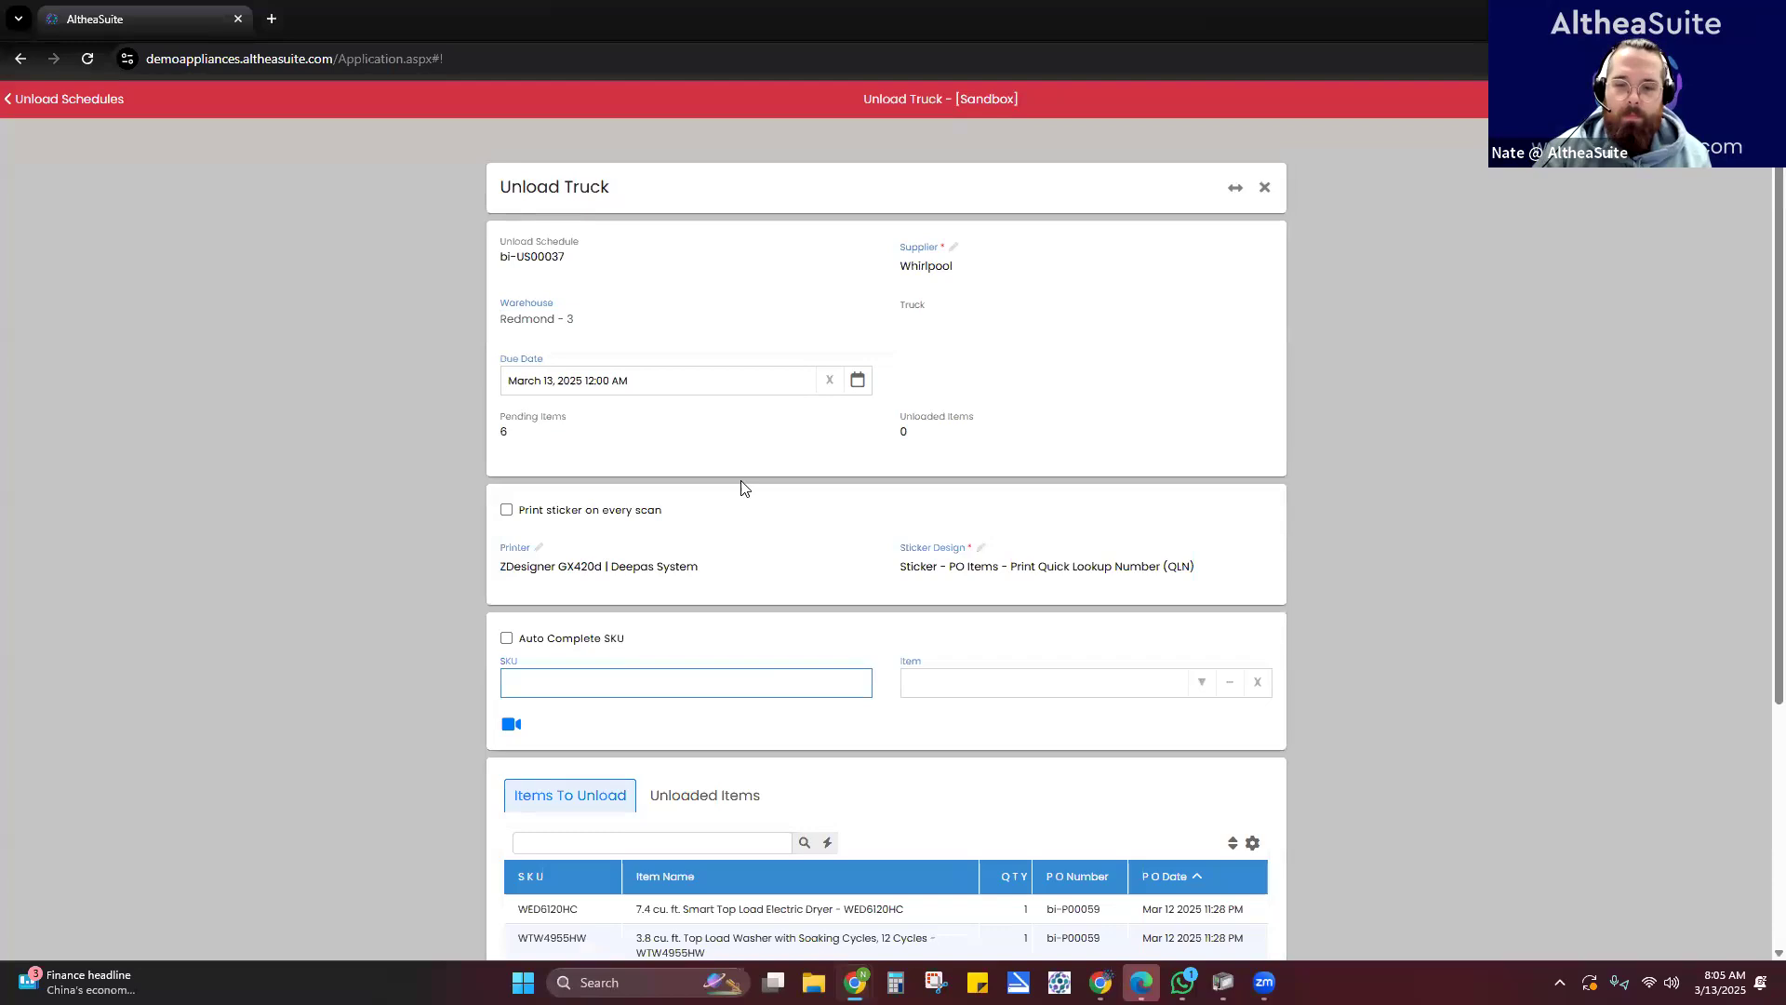
{"action": "scroll", "coordinate": [740, 485], "scroll_direction": "down", "scroll_amount": 3}
{"action": "scroll", "coordinate": [837, 656], "scroll_direction": "down", "scroll_amount": 1}
{"action": "scroll", "coordinate": [811, 567], "scroll_direction": "up", "scroll_amount": 1}
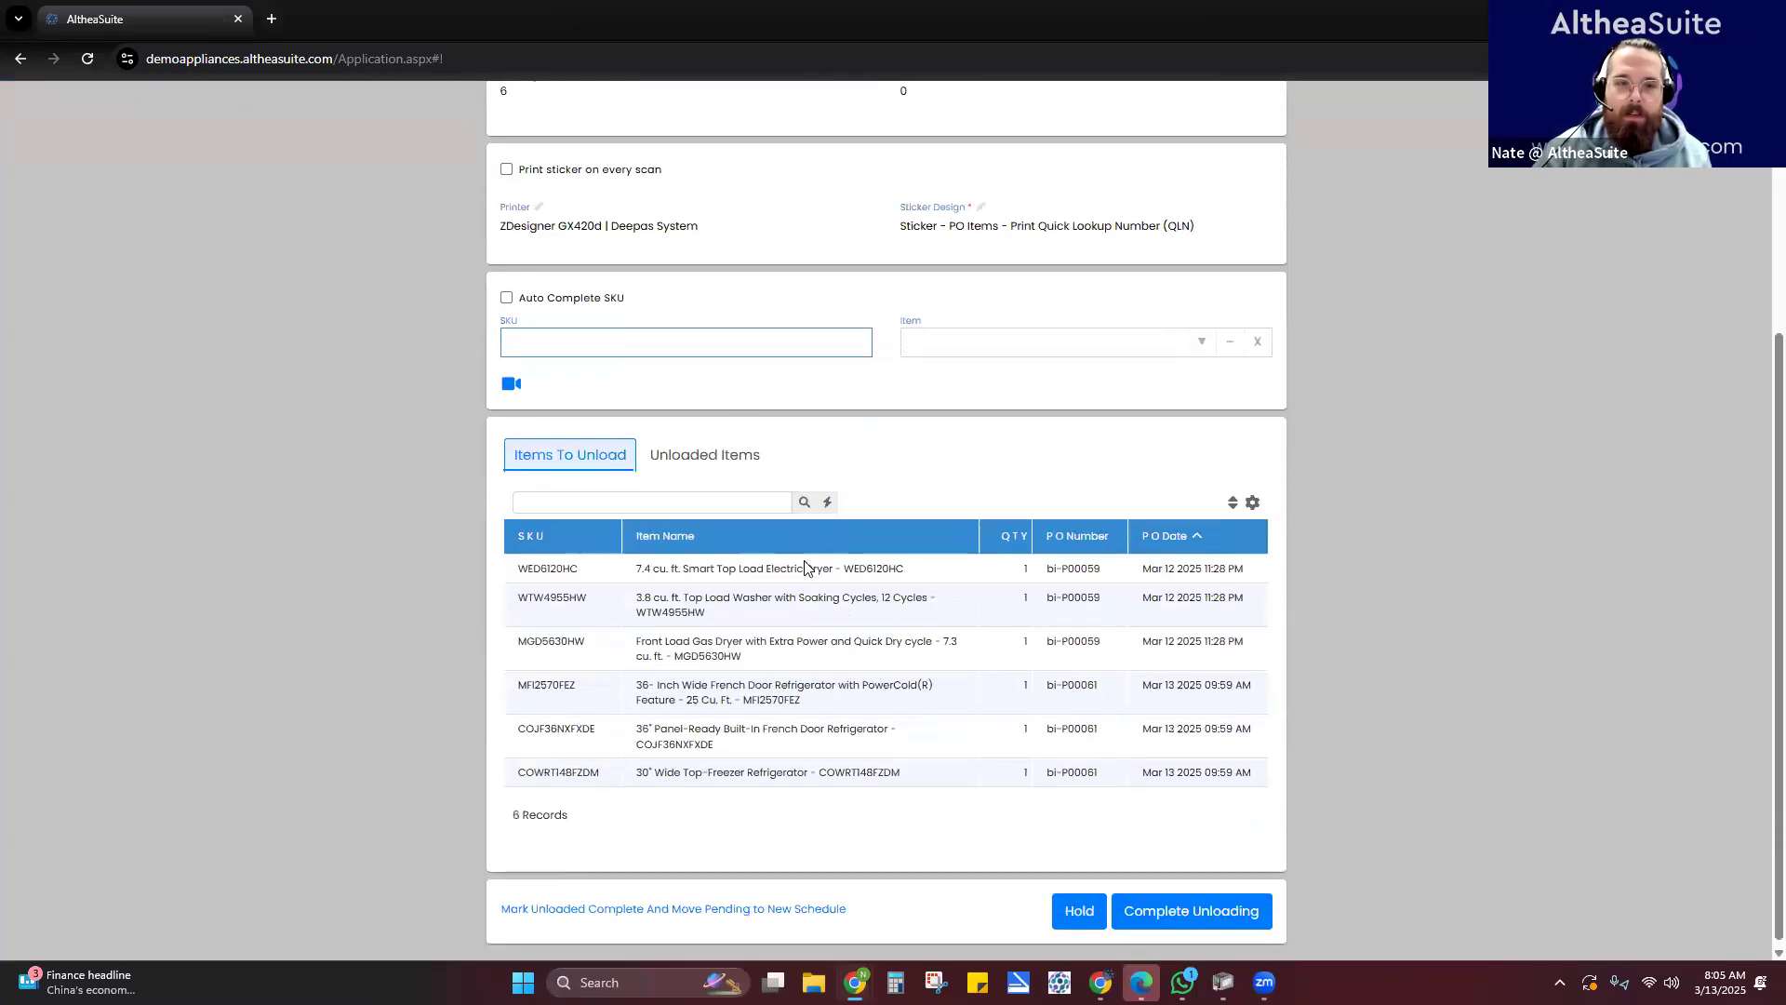
{"action": "scroll", "coordinate": [707, 465], "scroll_direction": "down", "scroll_amount": 1}
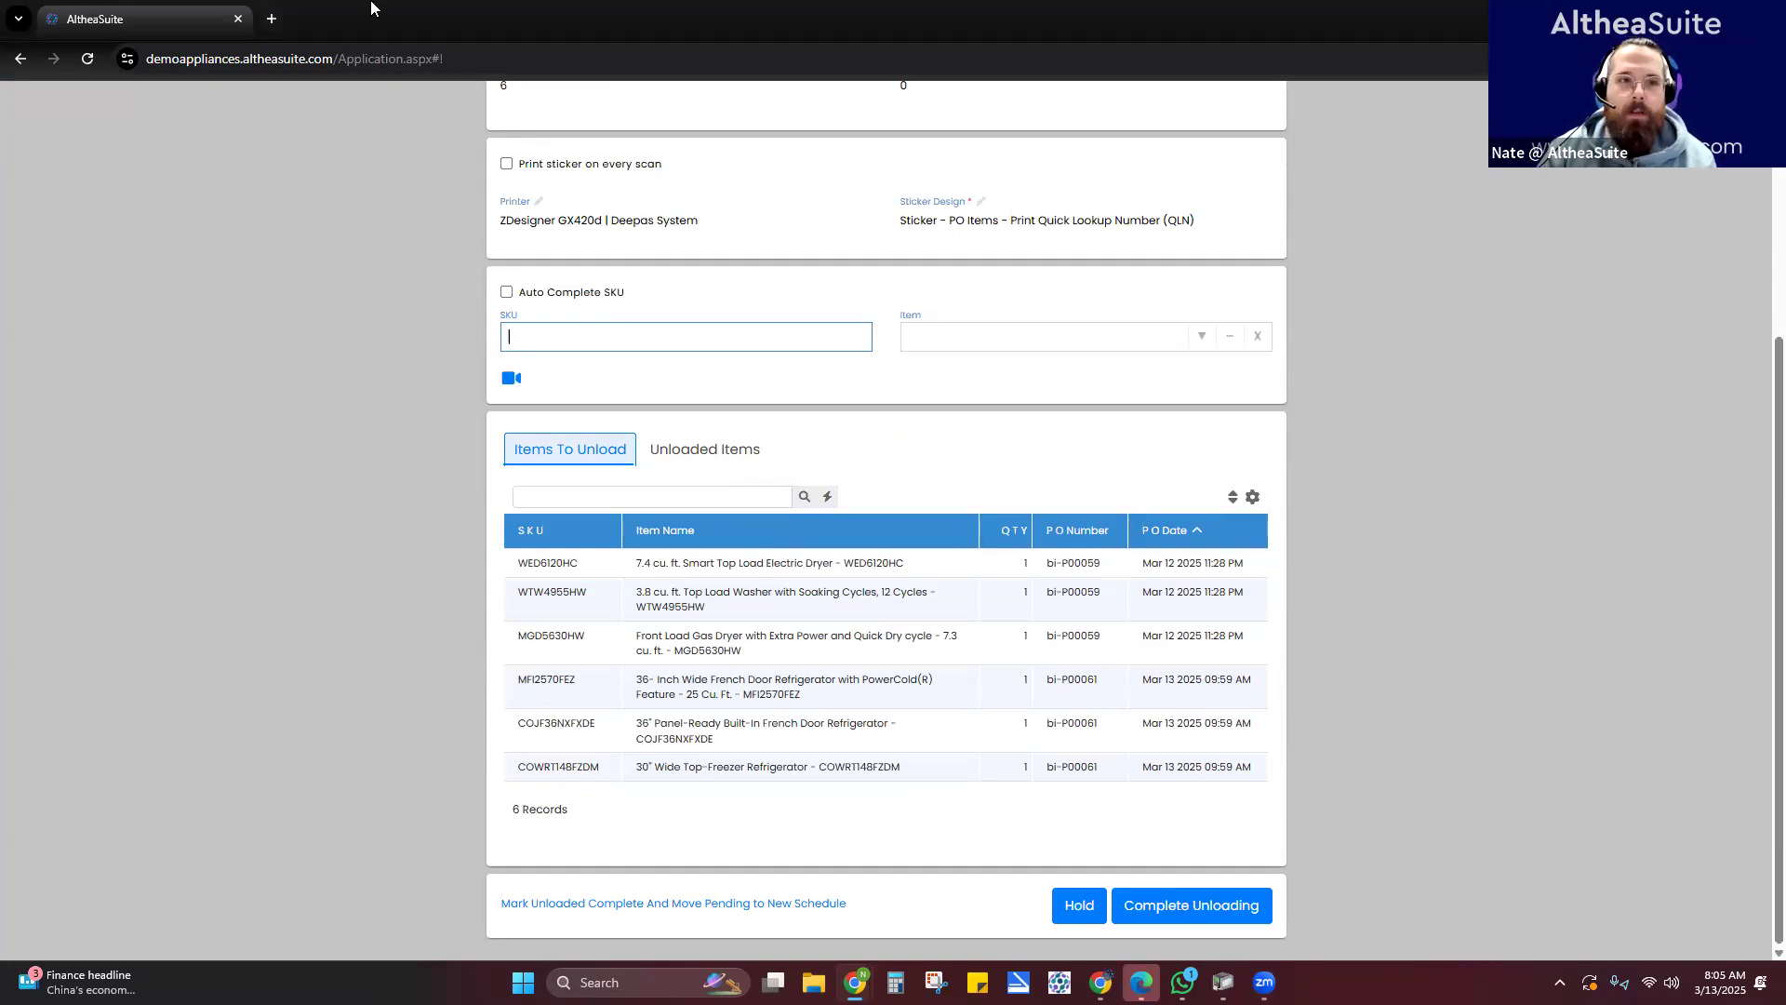
{"action": "left_click", "coordinate": [271, 19]}
{"action": "left_click_drag", "start_coordinate": [272, 18], "coordinate": [721, 19]}
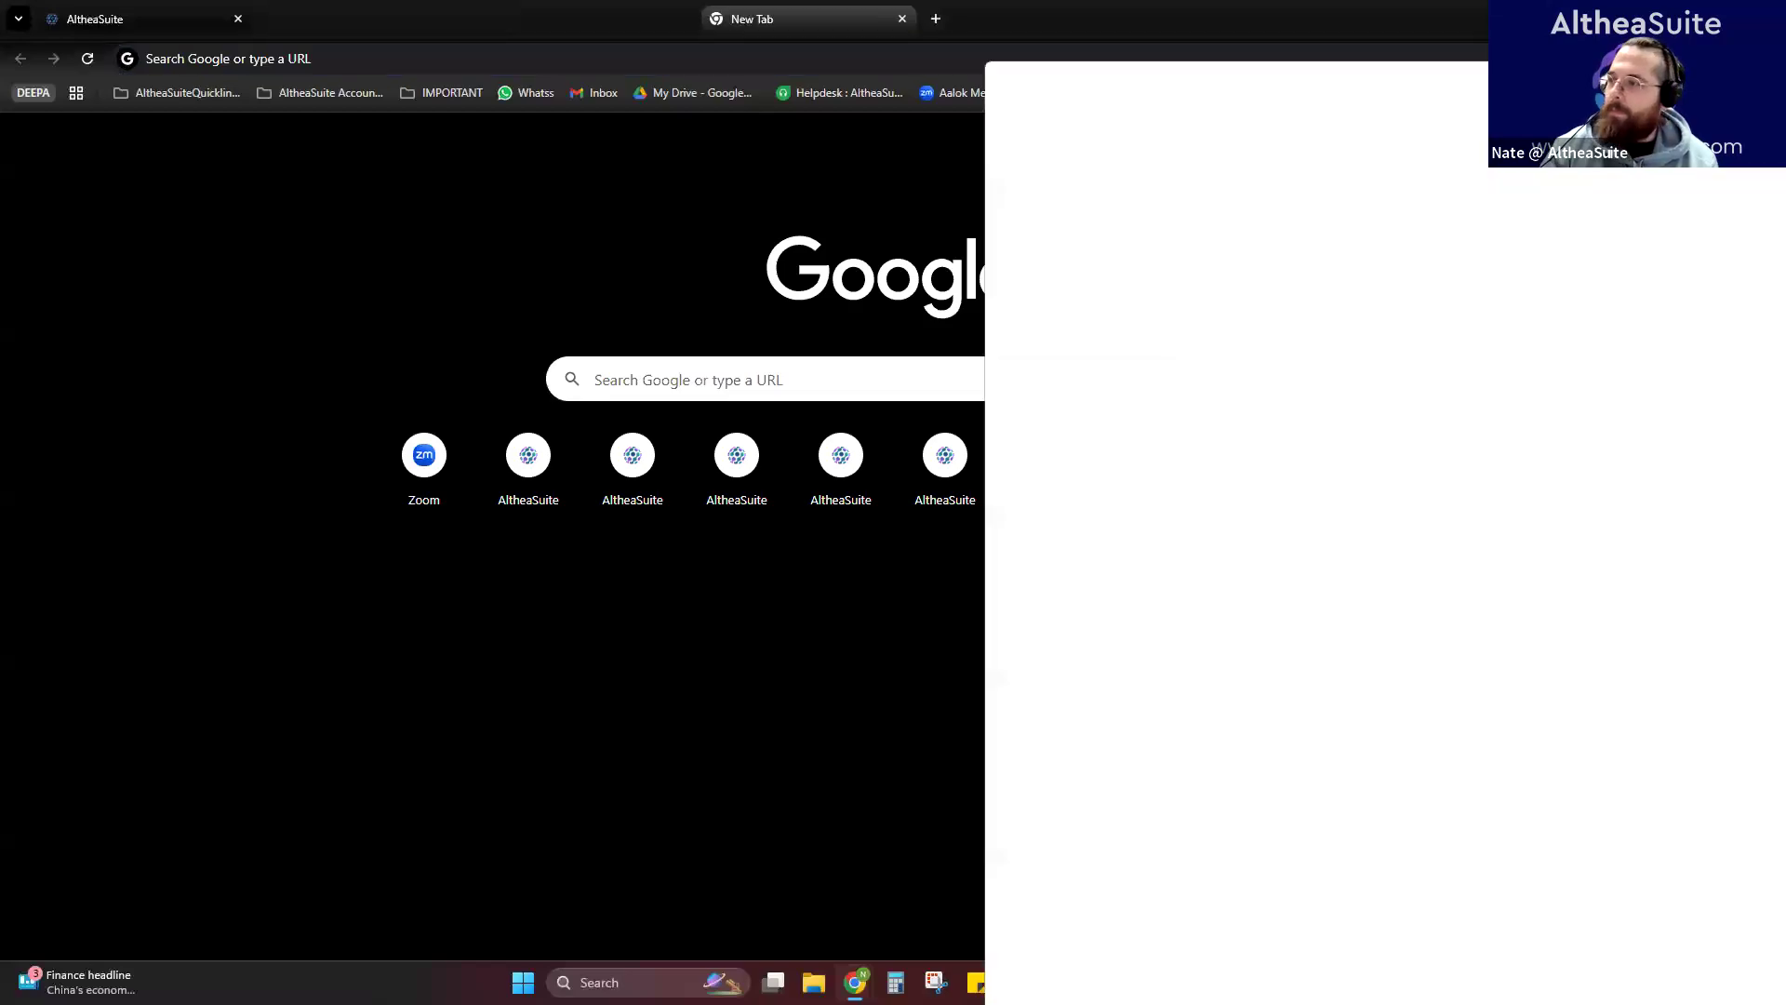
{"action": "key", "text": "ctrl+w"}
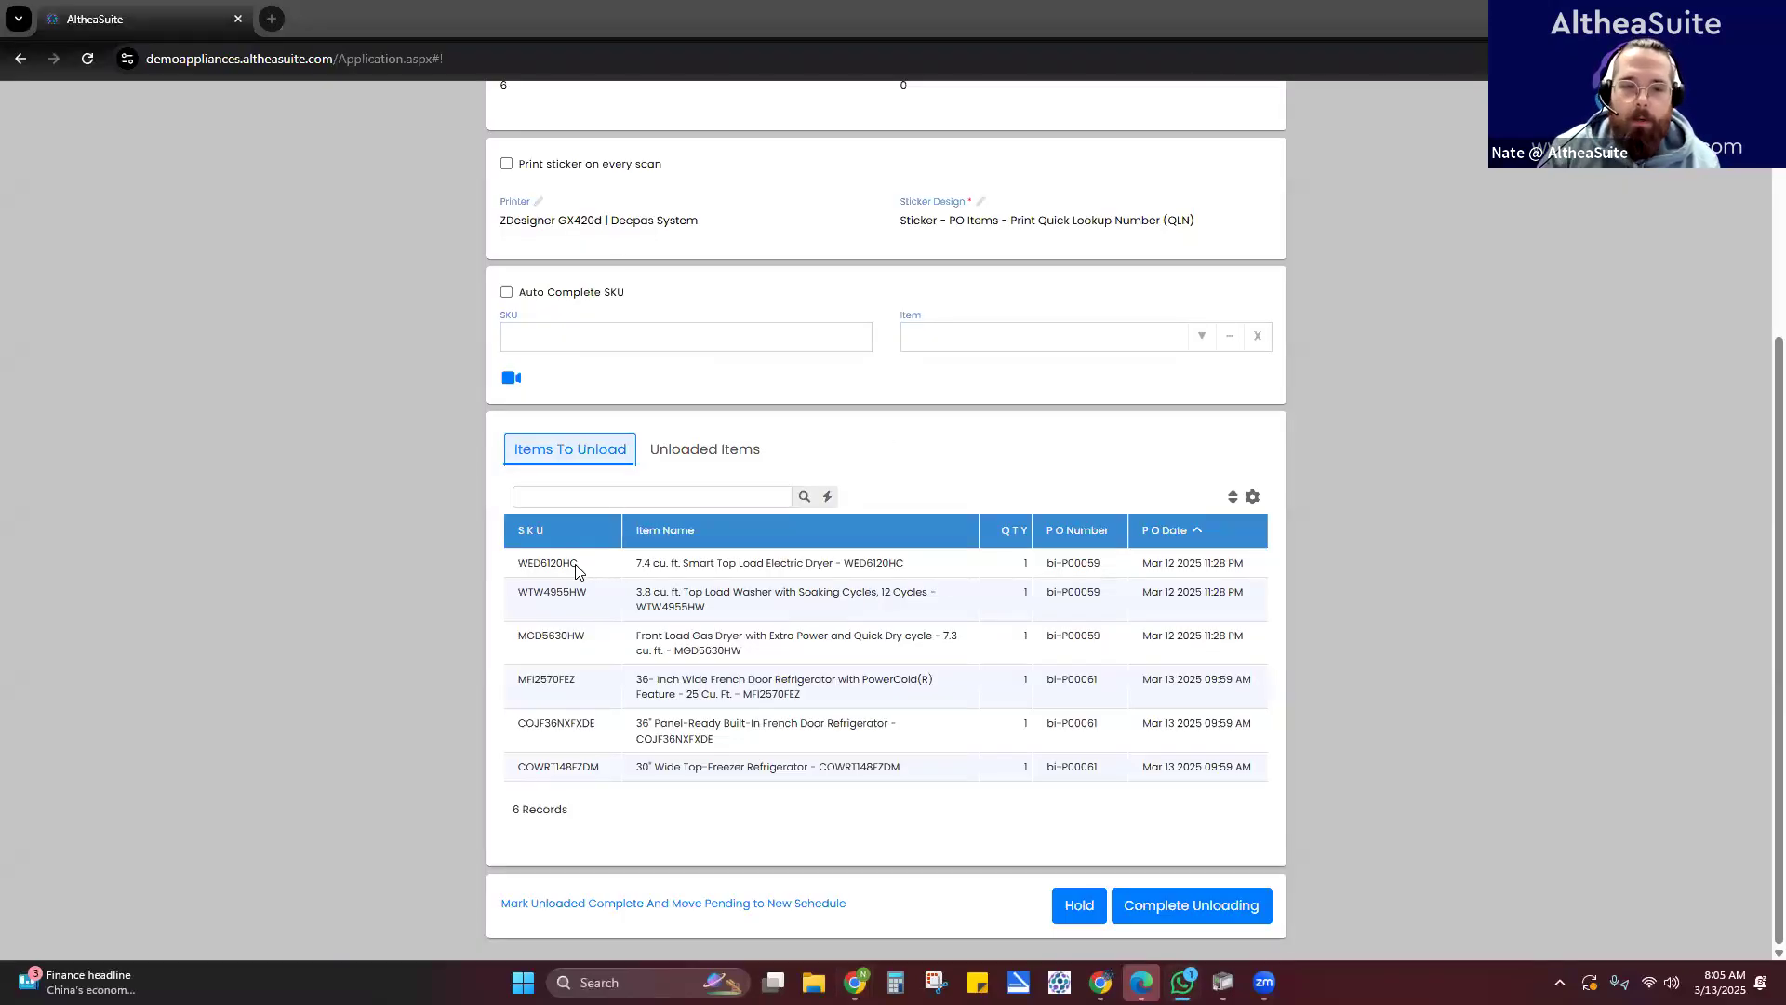
- Enable Auto Complete SKU and unload item MGD5630HW, skipping its serial number
{"action": "left_click", "coordinate": [506, 292]}
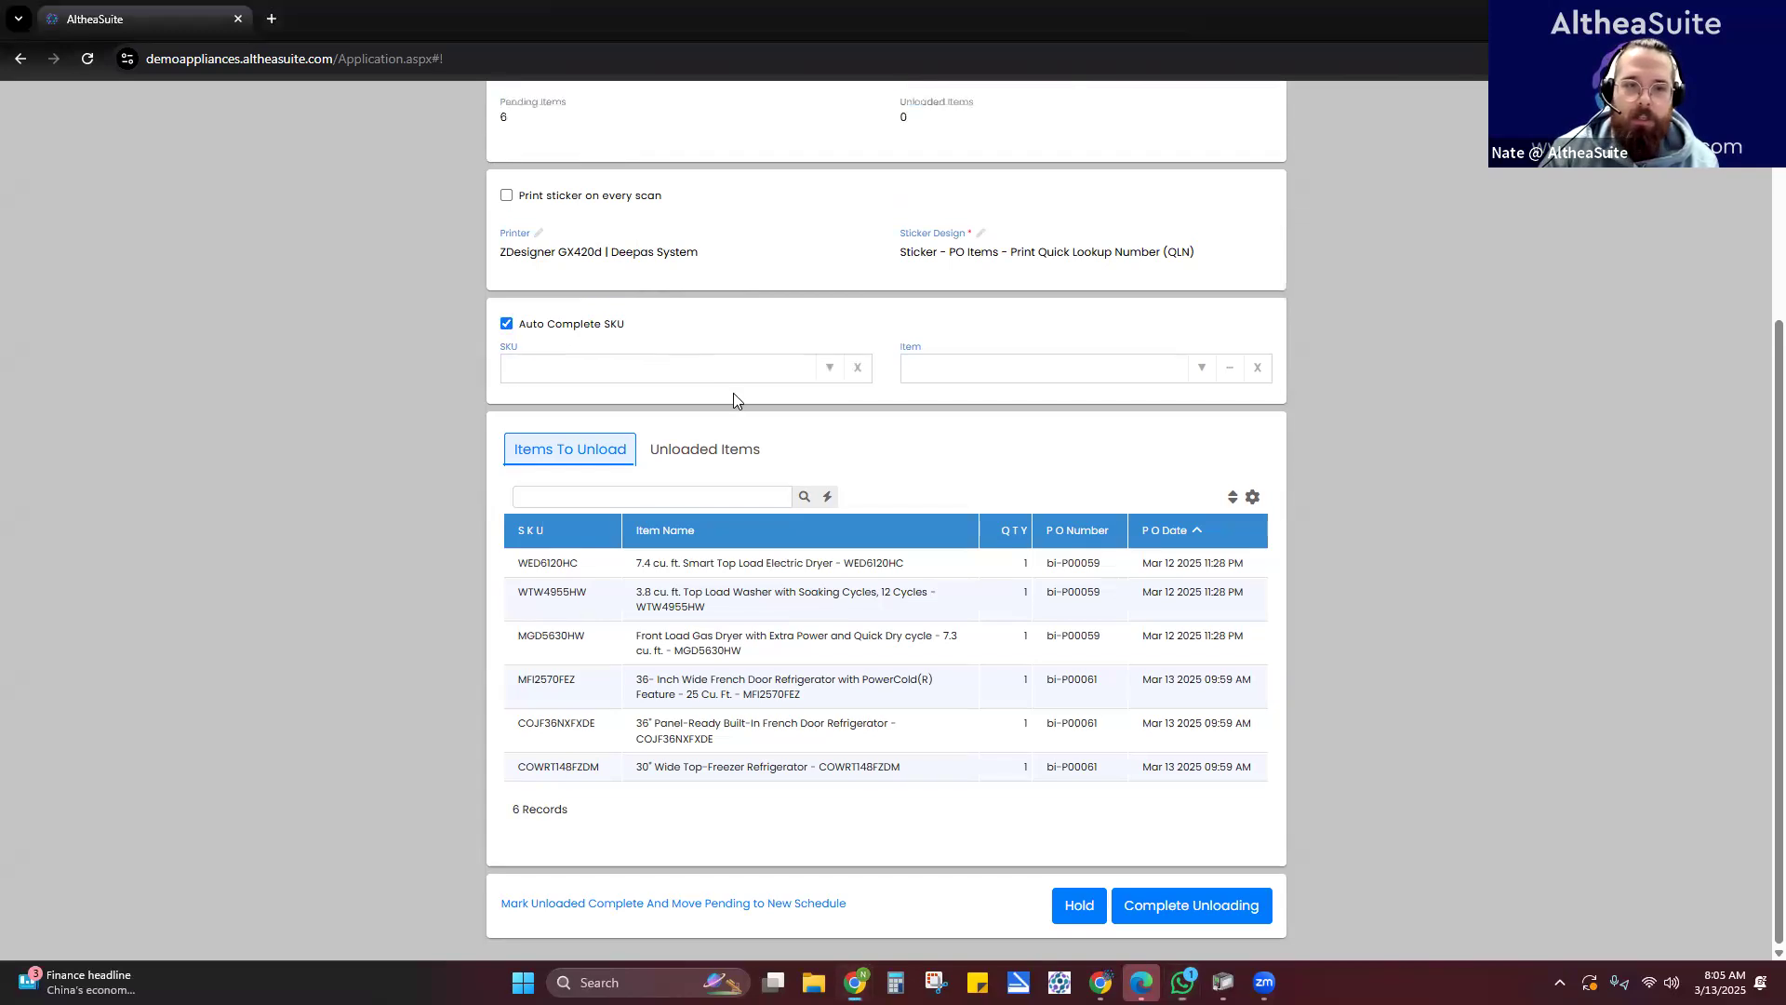
{"action": "left_click", "coordinate": [827, 372]}
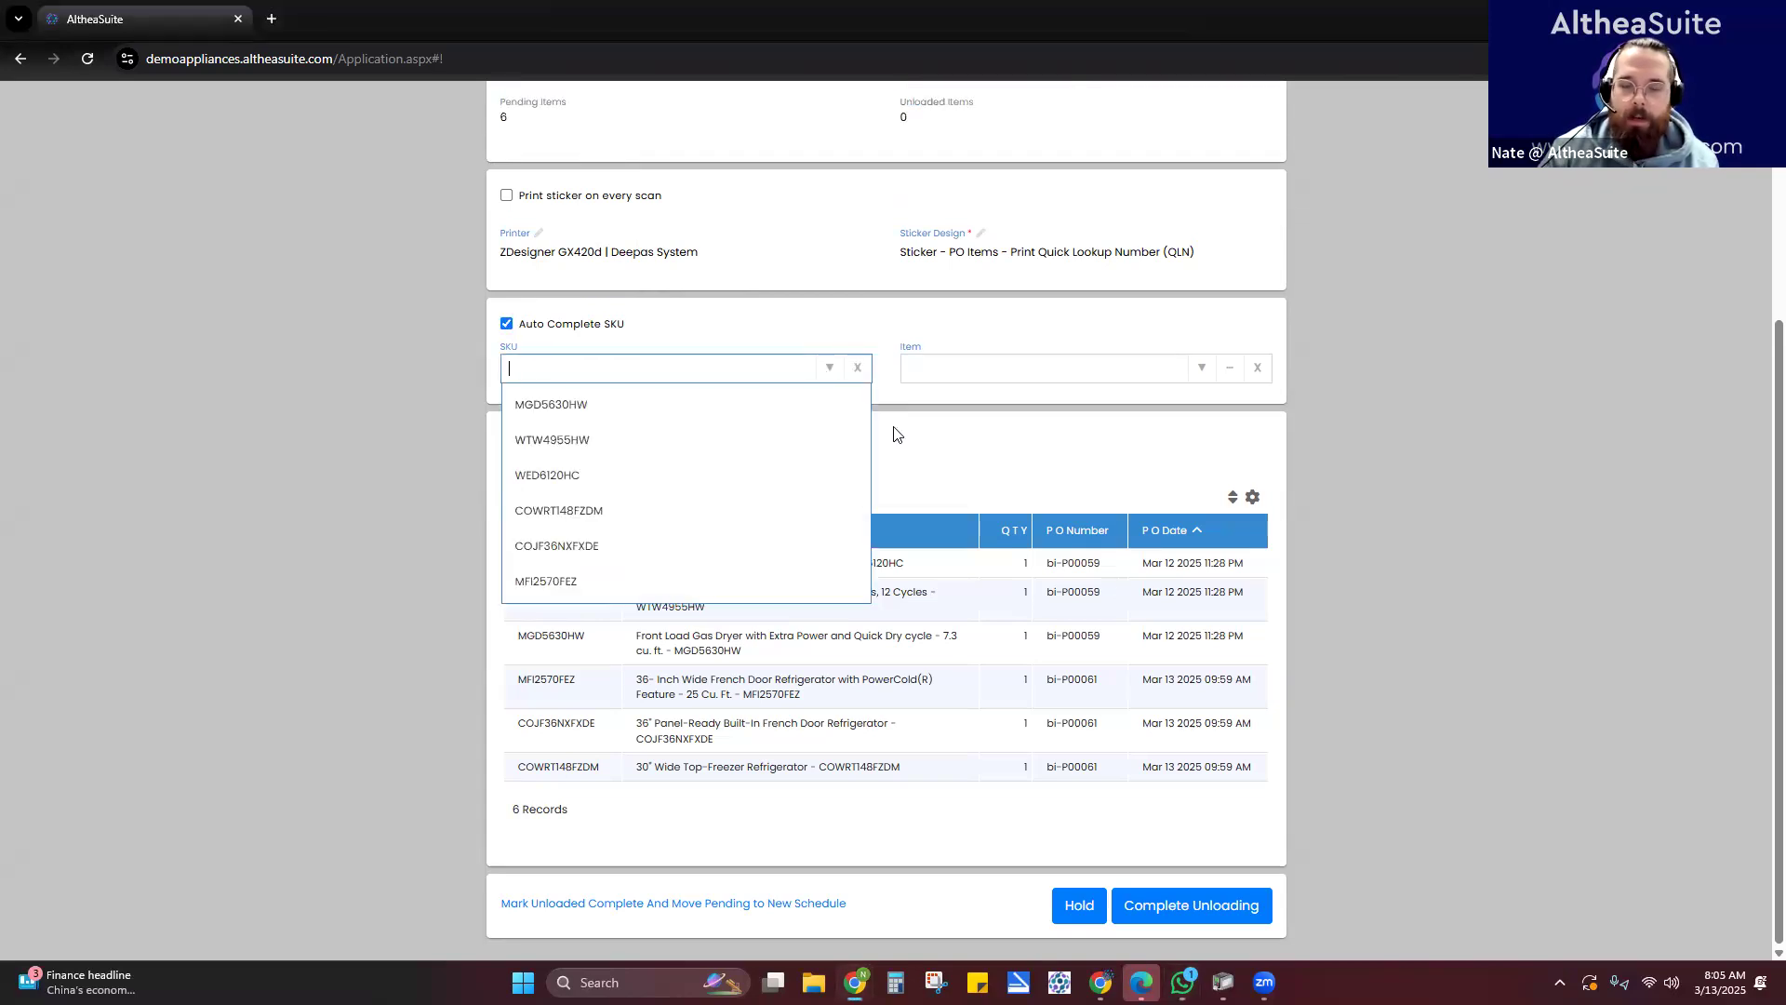
{"action": "left_click", "coordinate": [645, 405]}
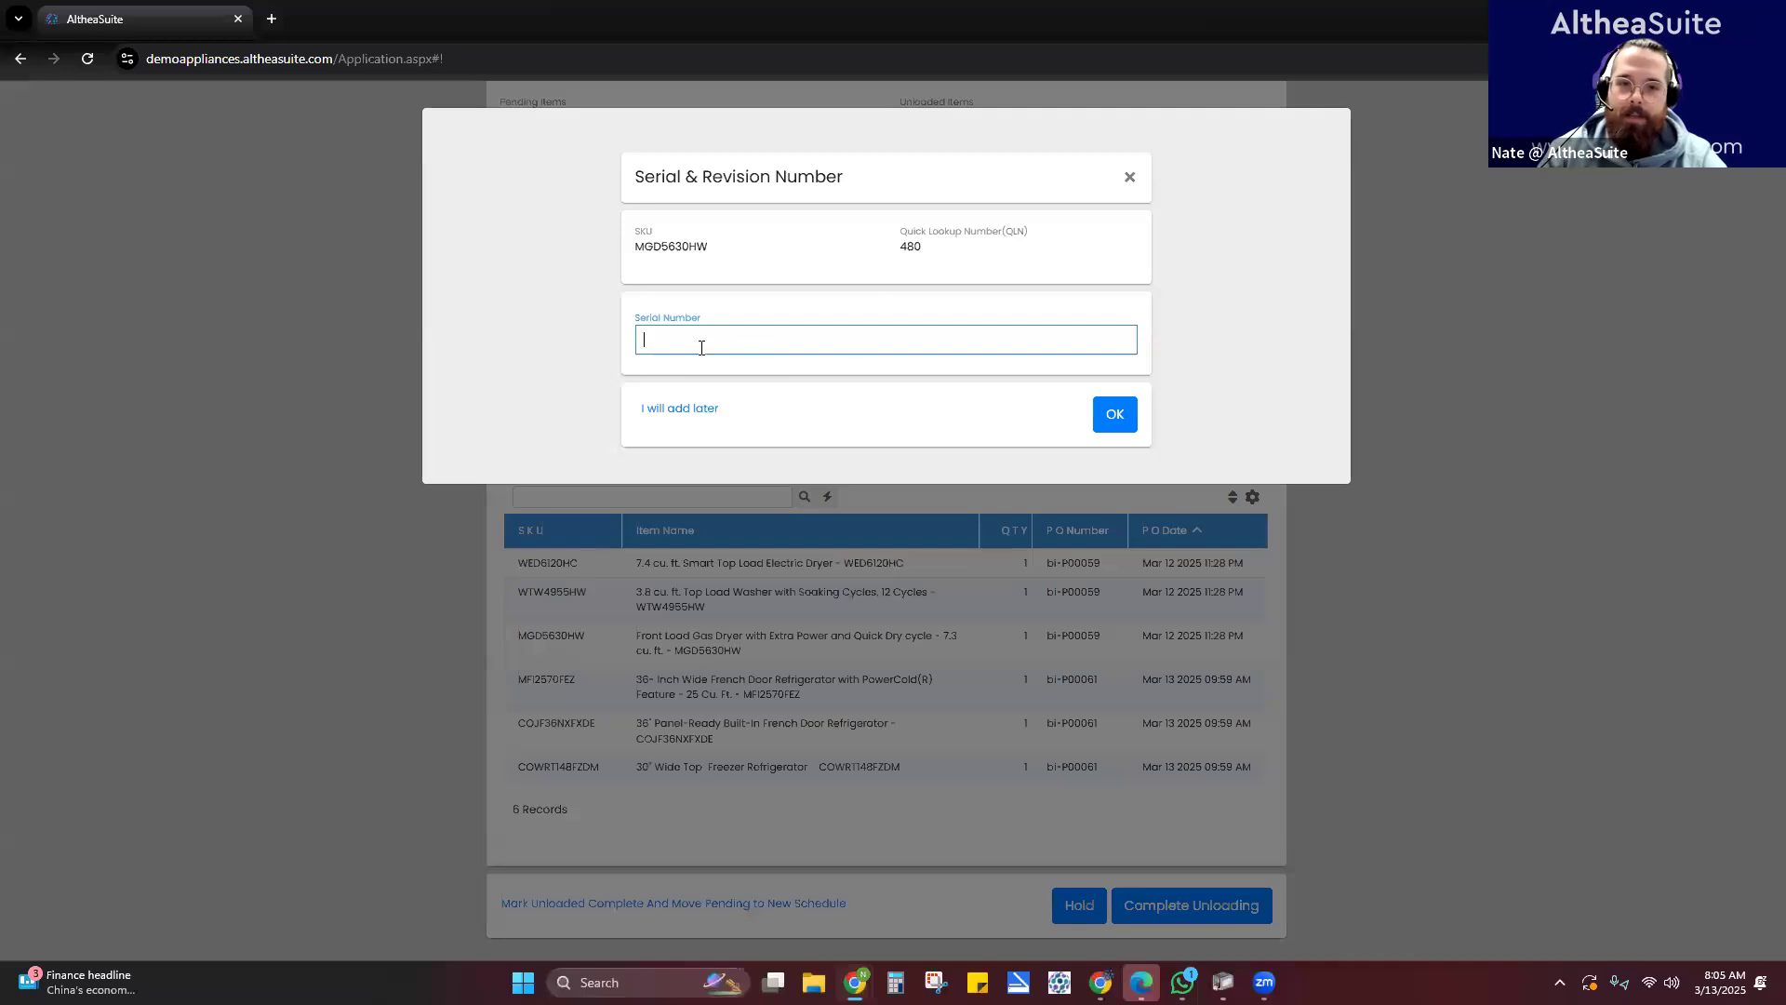
{"action": "left_click", "coordinate": [677, 409]}
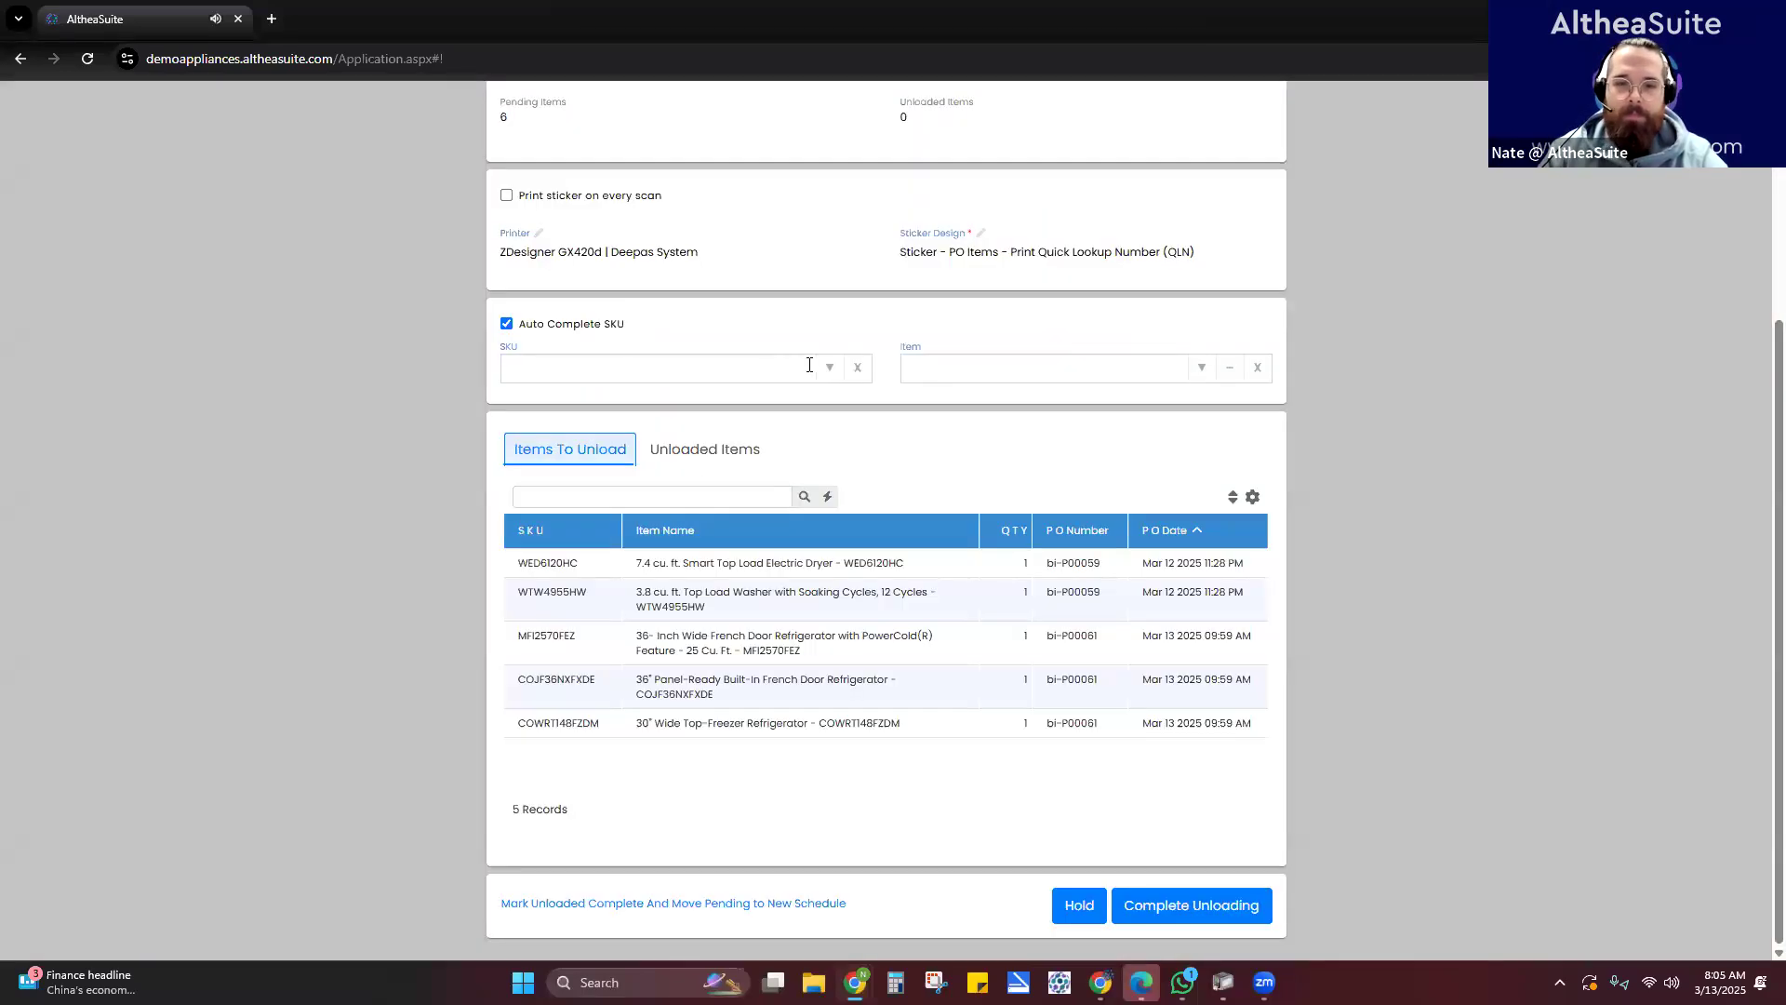
- Unload item WTW4955HW, skipping its serial number
{"action": "left_click", "coordinate": [826, 370]}
{"action": "left_click", "coordinate": [772, 402]}
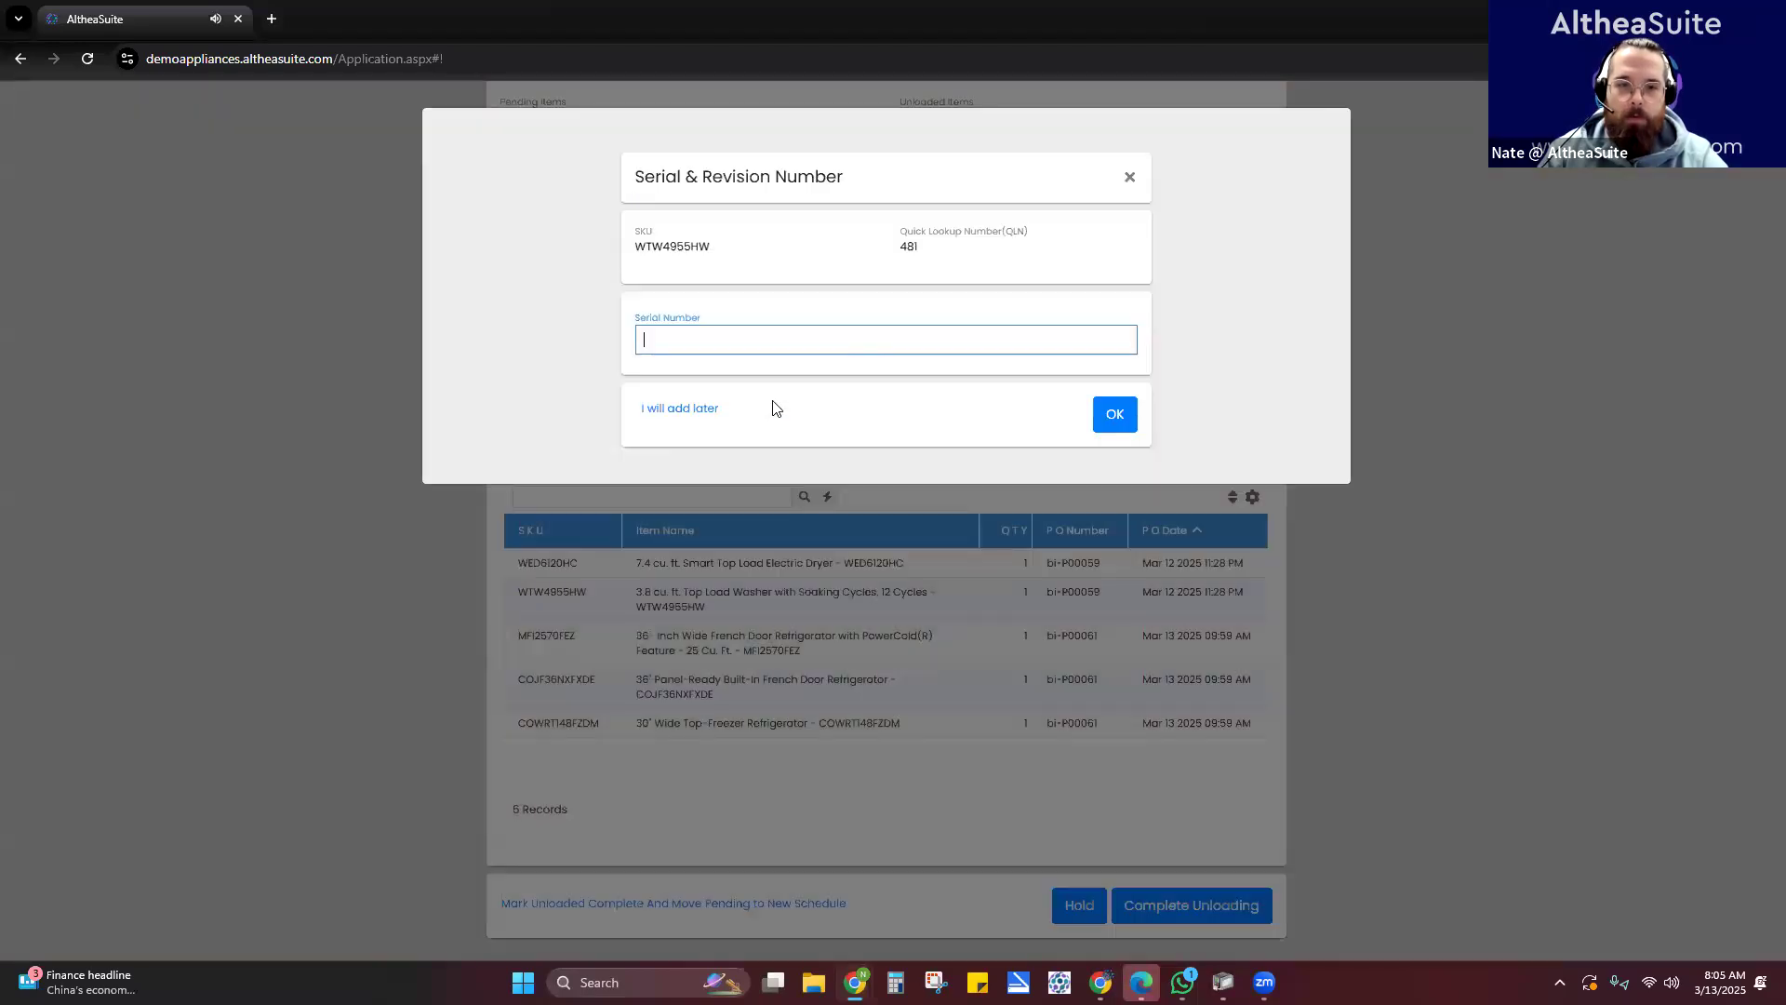
{"action": "left_click", "coordinate": [696, 410]}
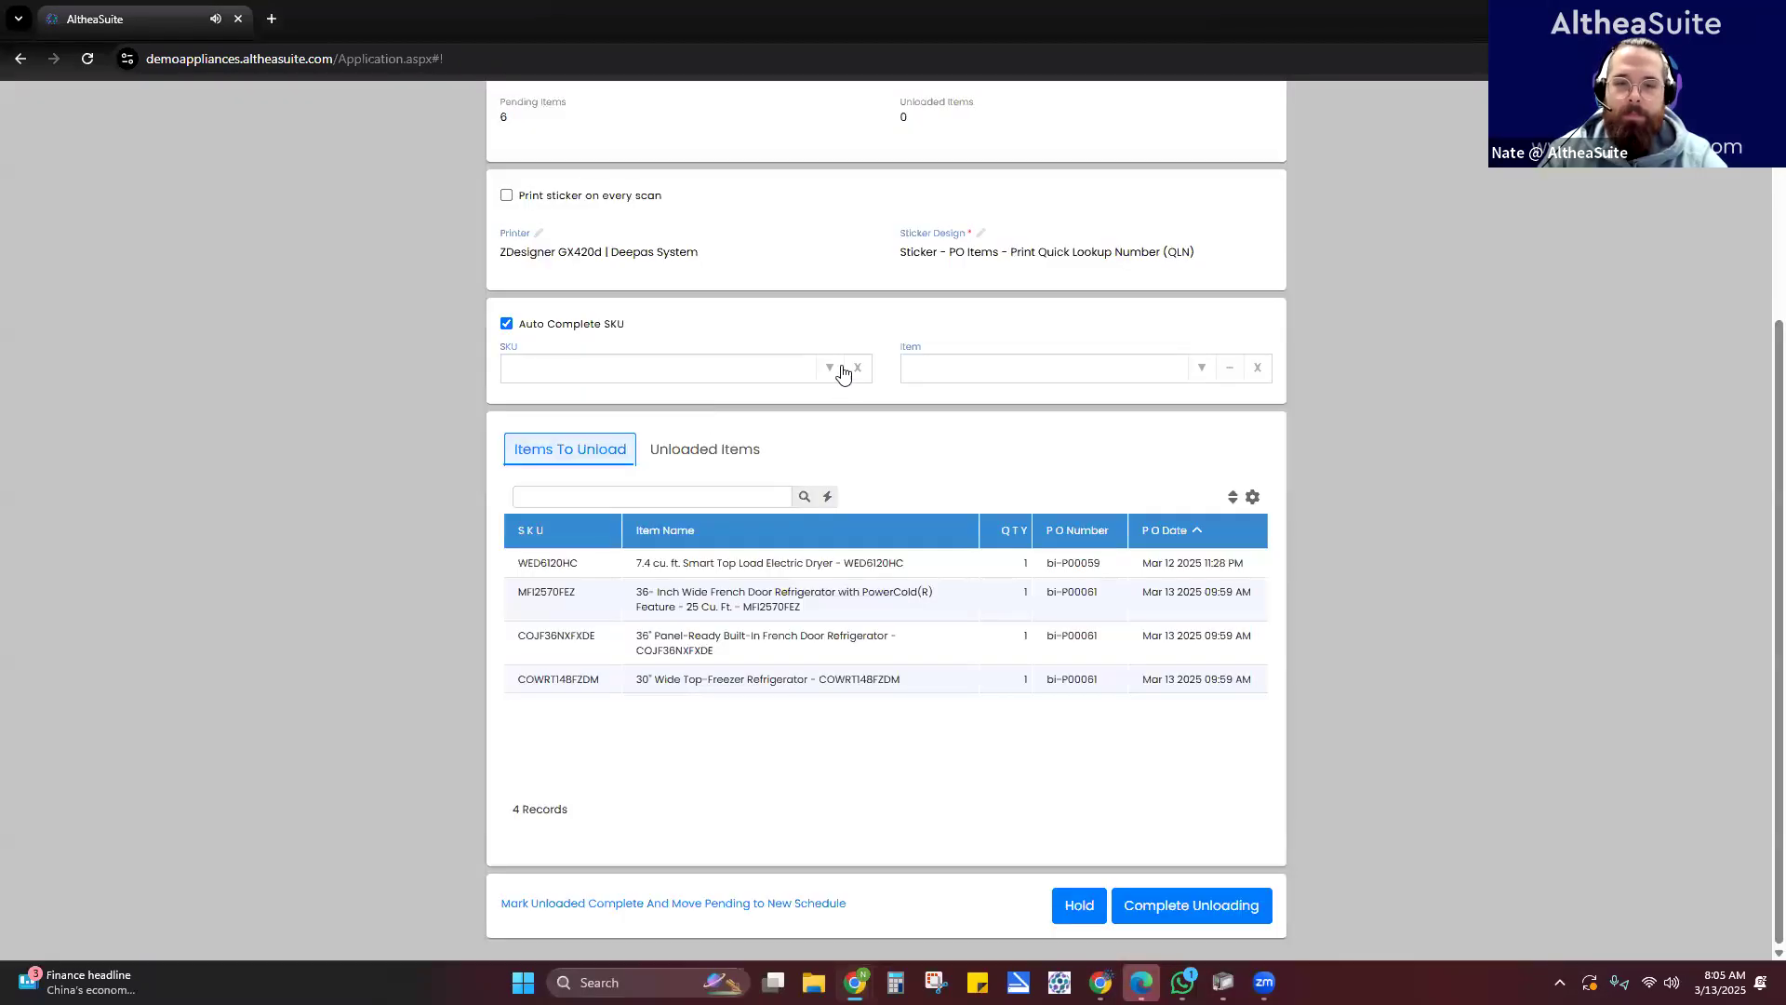
- Unload items WED6120HC and COWRT148FZDM by SKU, skipping their serial numbers
{"action": "left_click", "coordinate": [826, 372]}
{"action": "left_click", "coordinate": [768, 399]}
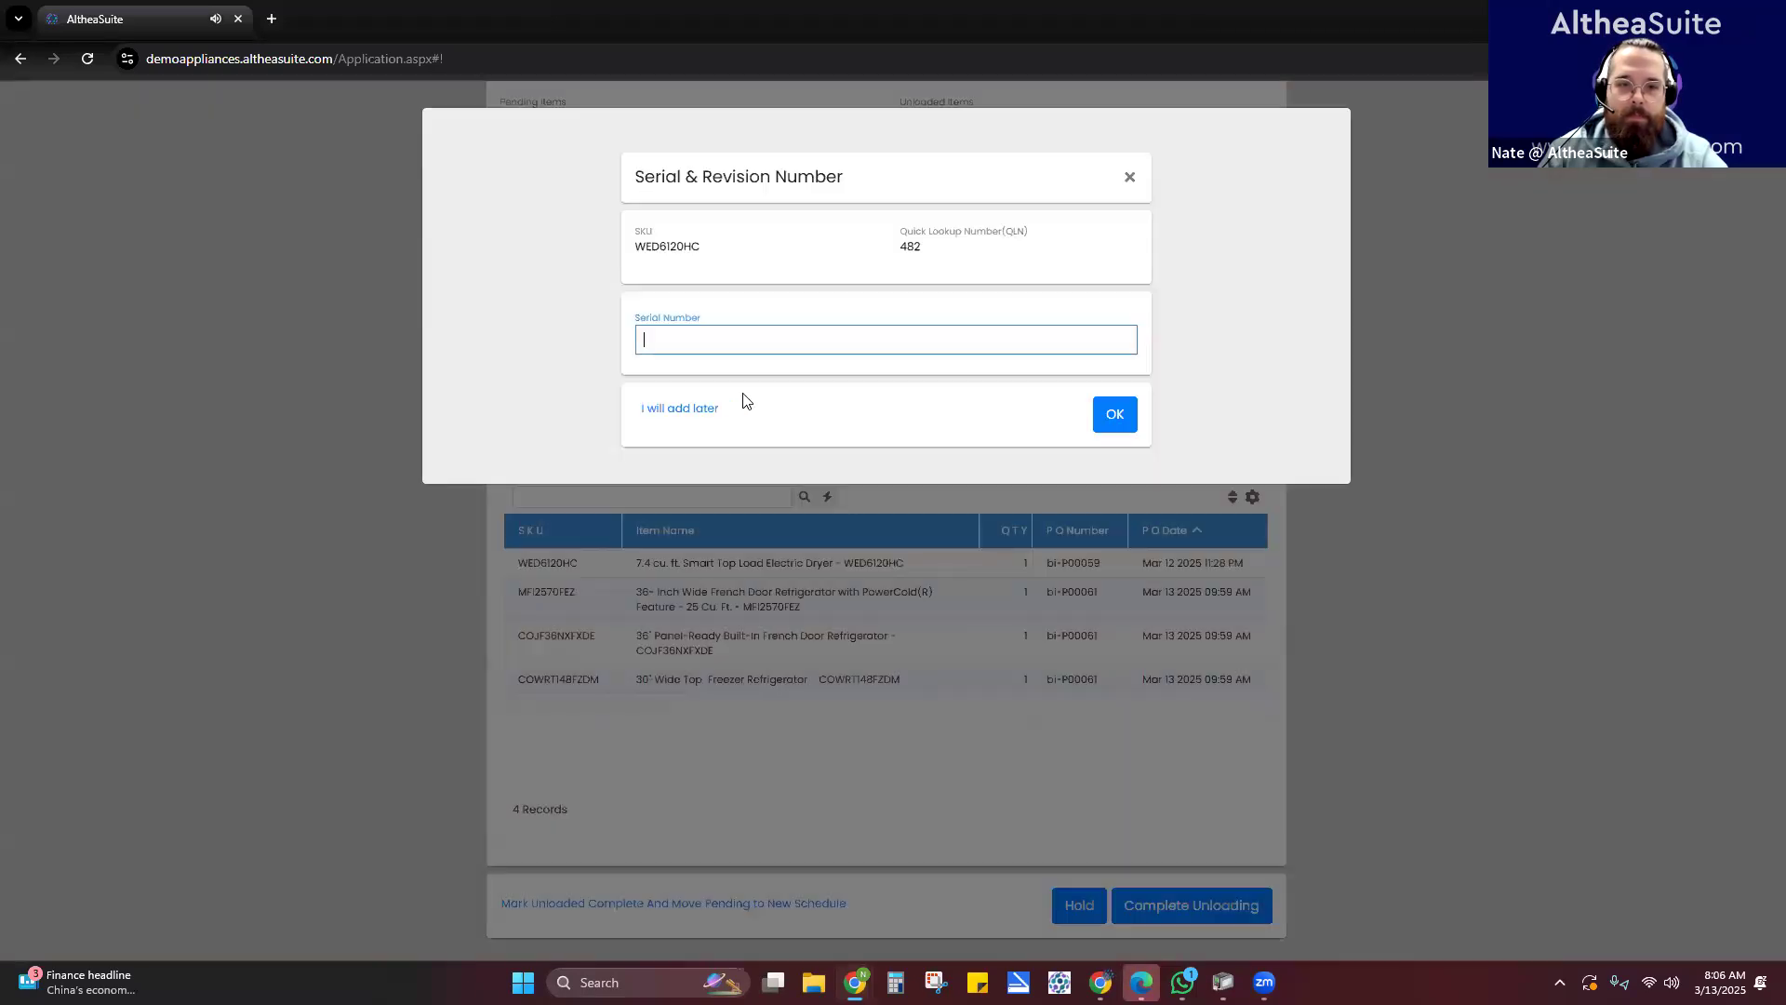
{"action": "left_click", "coordinate": [702, 411]}
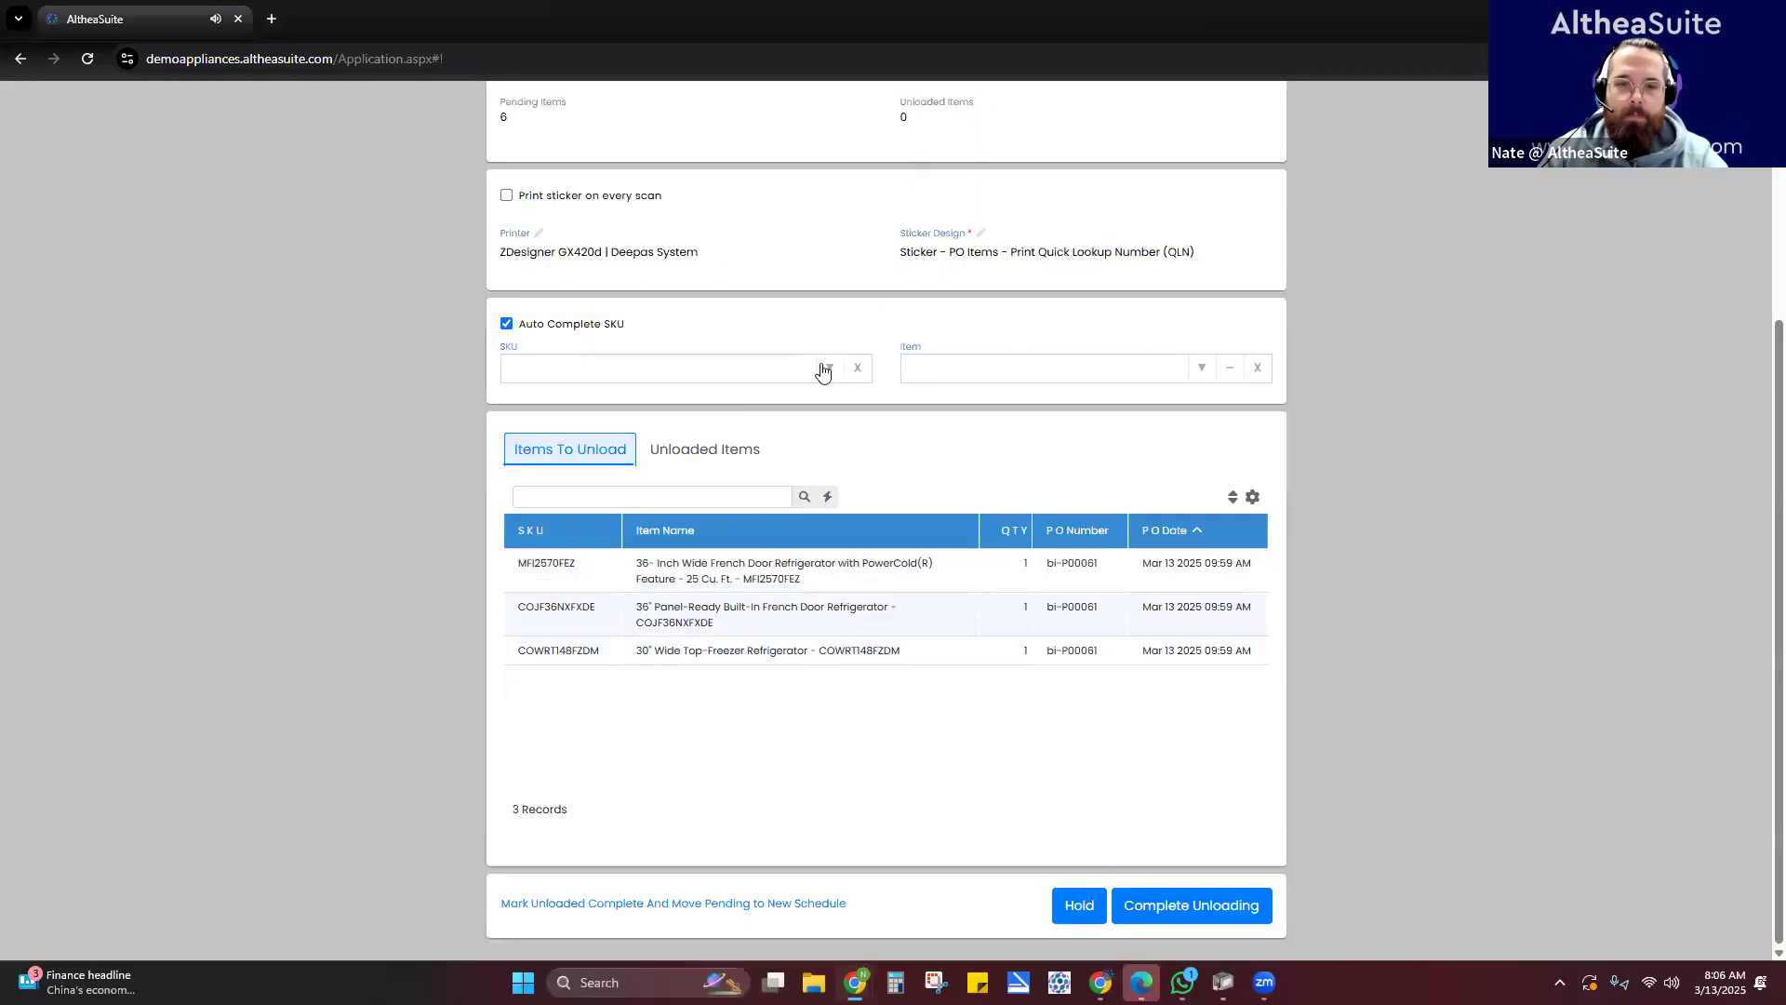
{"action": "left_click", "coordinate": [824, 369]}
{"action": "left_click", "coordinate": [731, 408]}
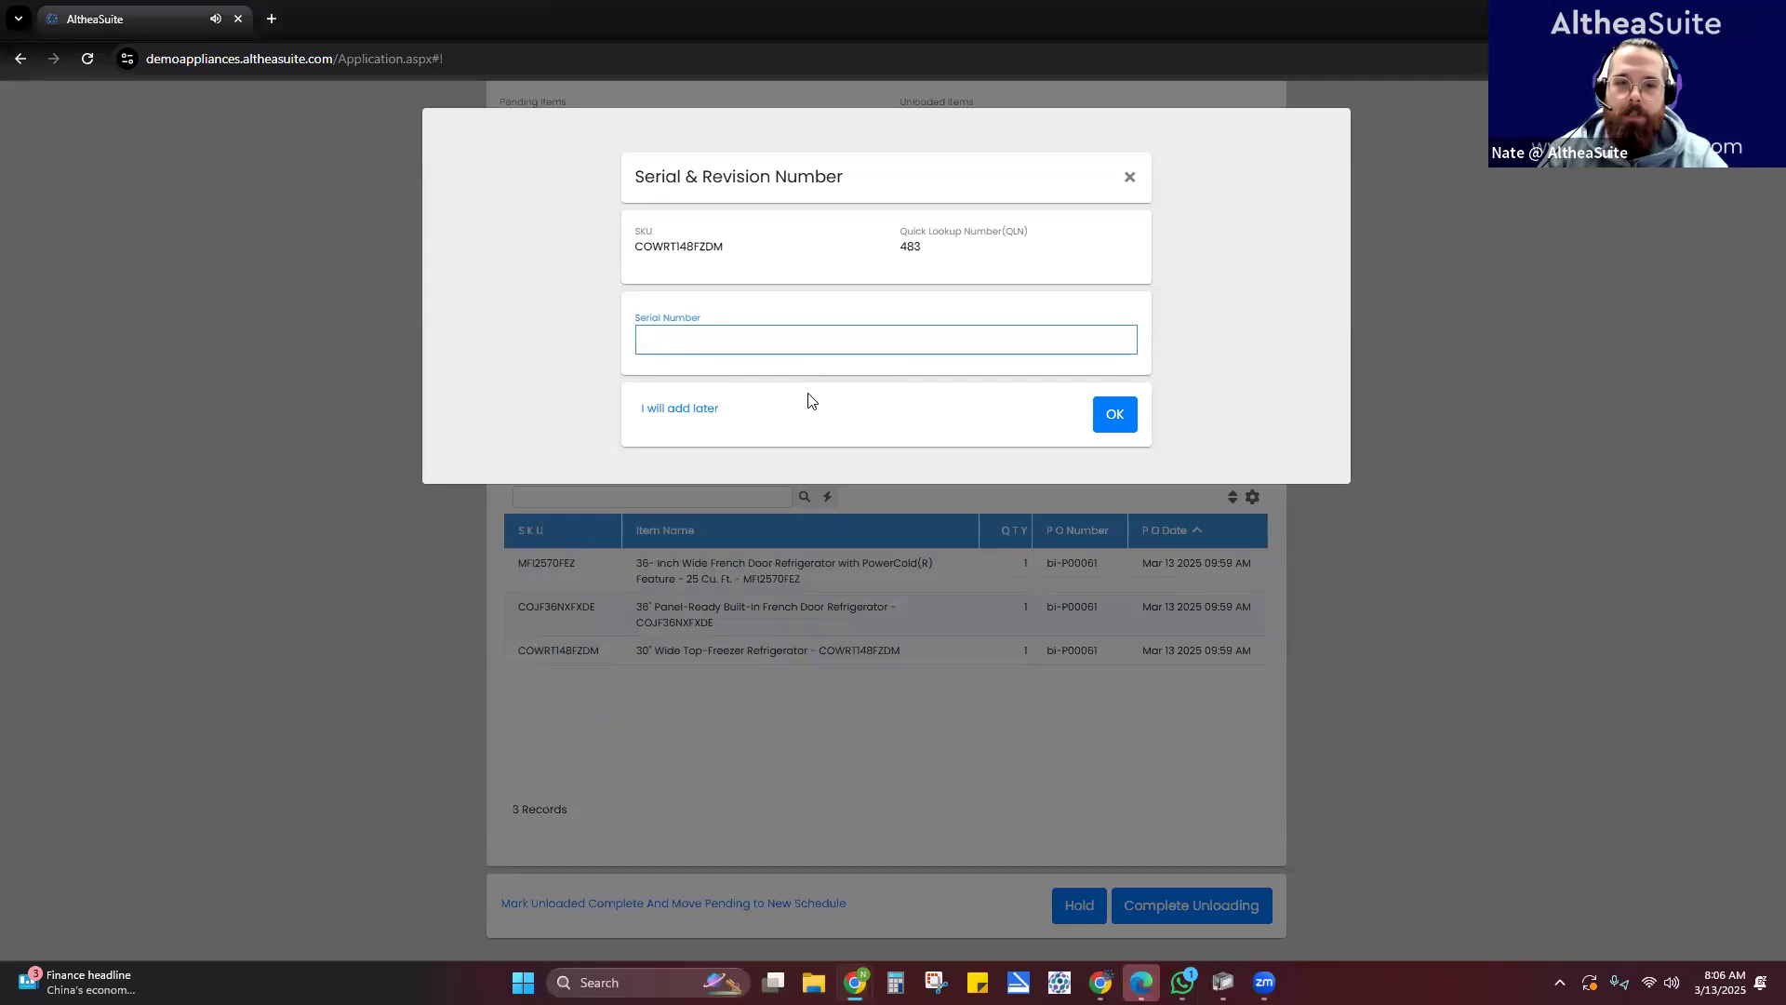
{"action": "left_click", "coordinate": [690, 411]}
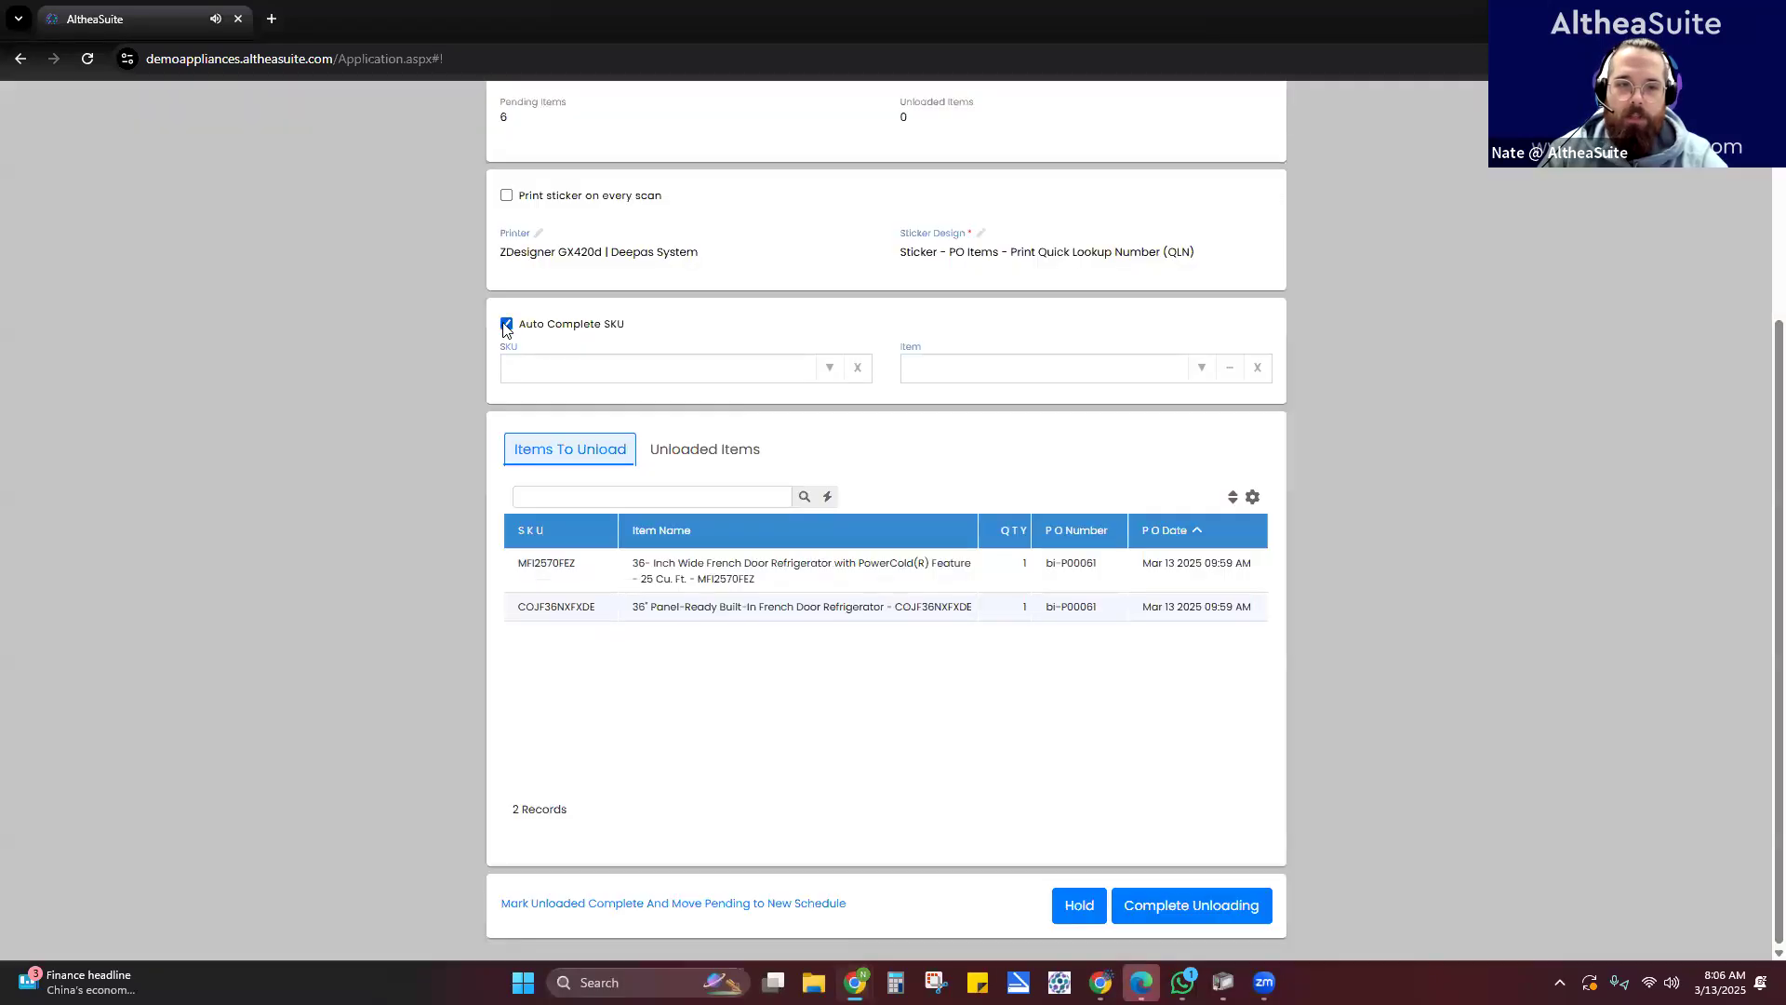
{"action": "left_click", "coordinate": [506, 325]}
{"action": "left_click", "coordinate": [526, 371]}
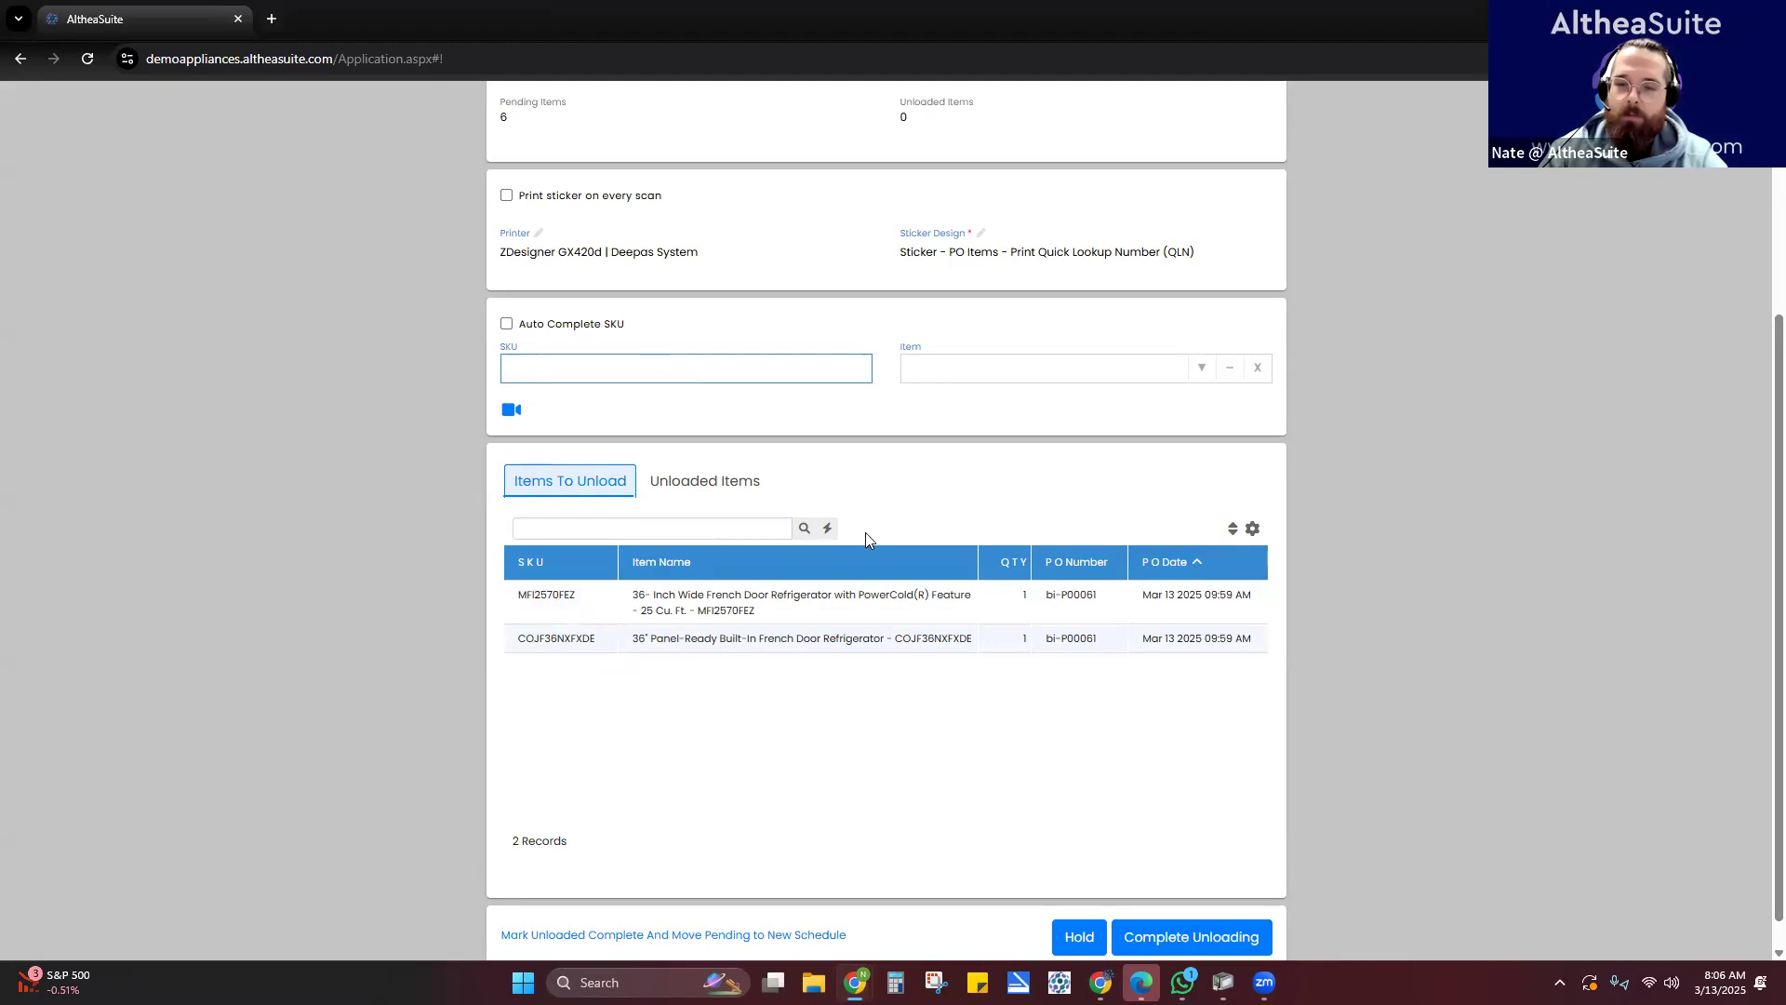
{"action": "left_click", "coordinate": [506, 324]}
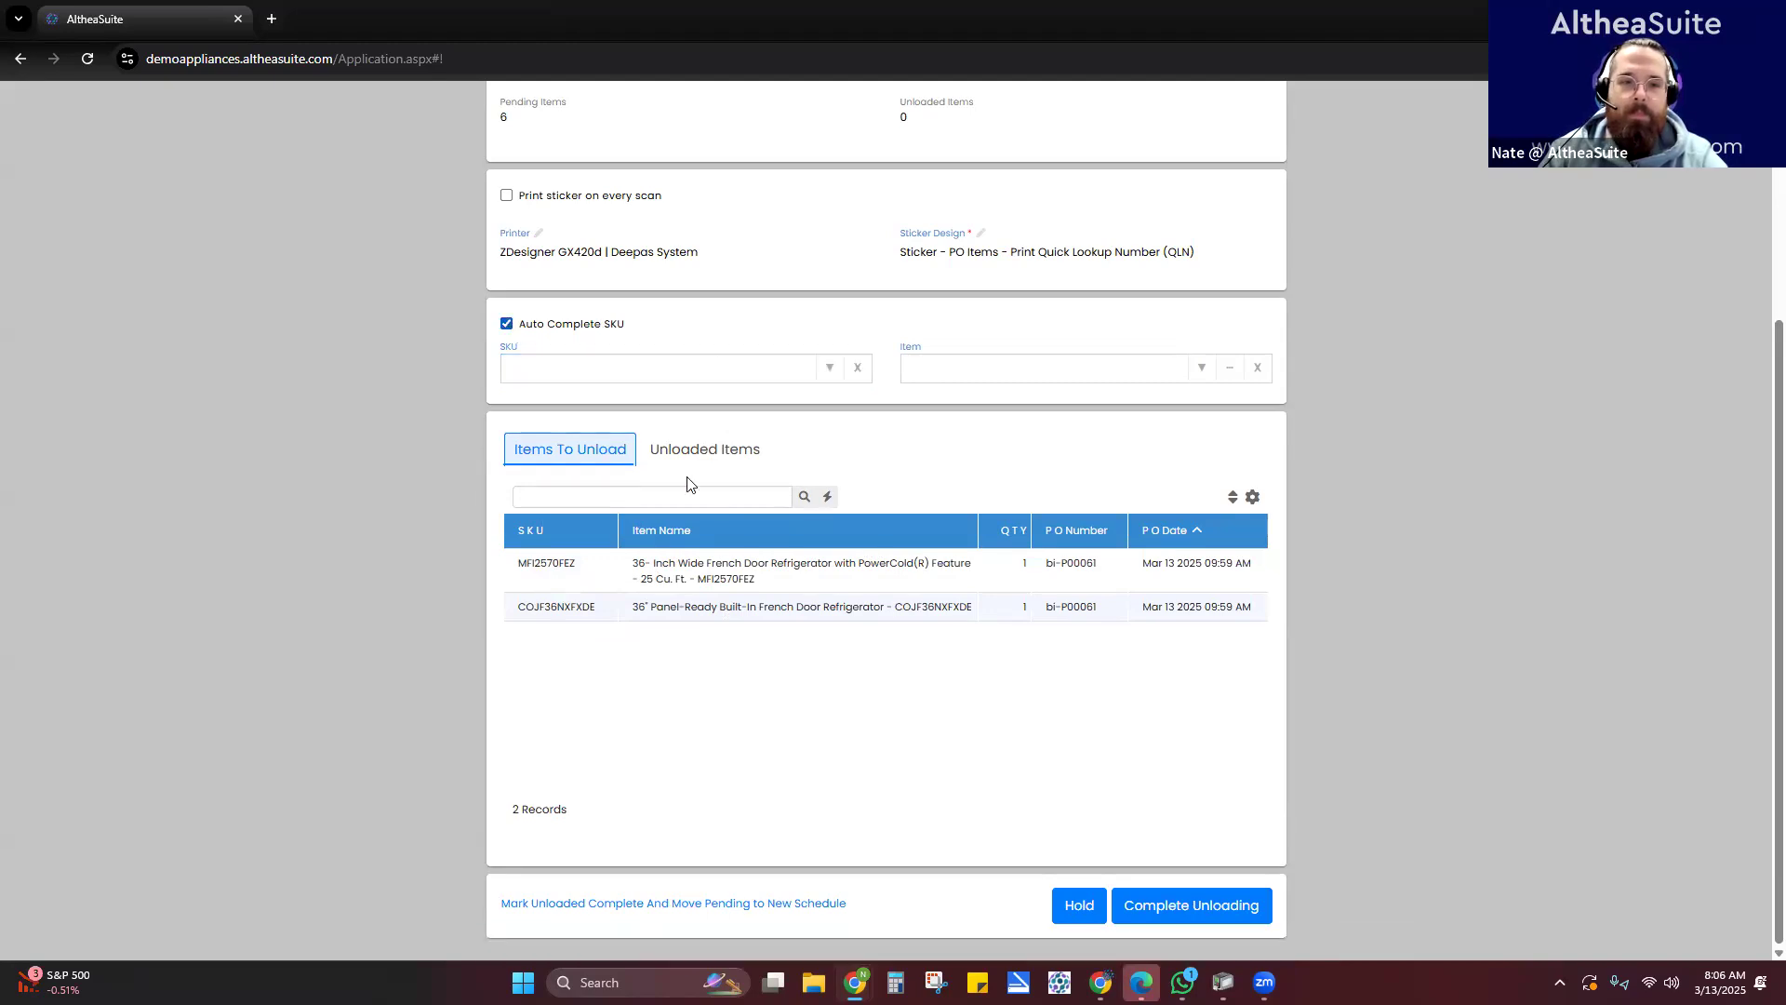
- Unload the last two items, COJF36NXFXDE and MFI2570FEZ, by SKU, skipping the serial number of COJF36NXFXDE
{"action": "left_click", "coordinate": [826, 374]}
{"action": "left_click", "coordinate": [782, 395]}
{"action": "left_click", "coordinate": [687, 415]}
{"action": "left_click", "coordinate": [819, 369]}
{"action": "left_click", "coordinate": [776, 395]}
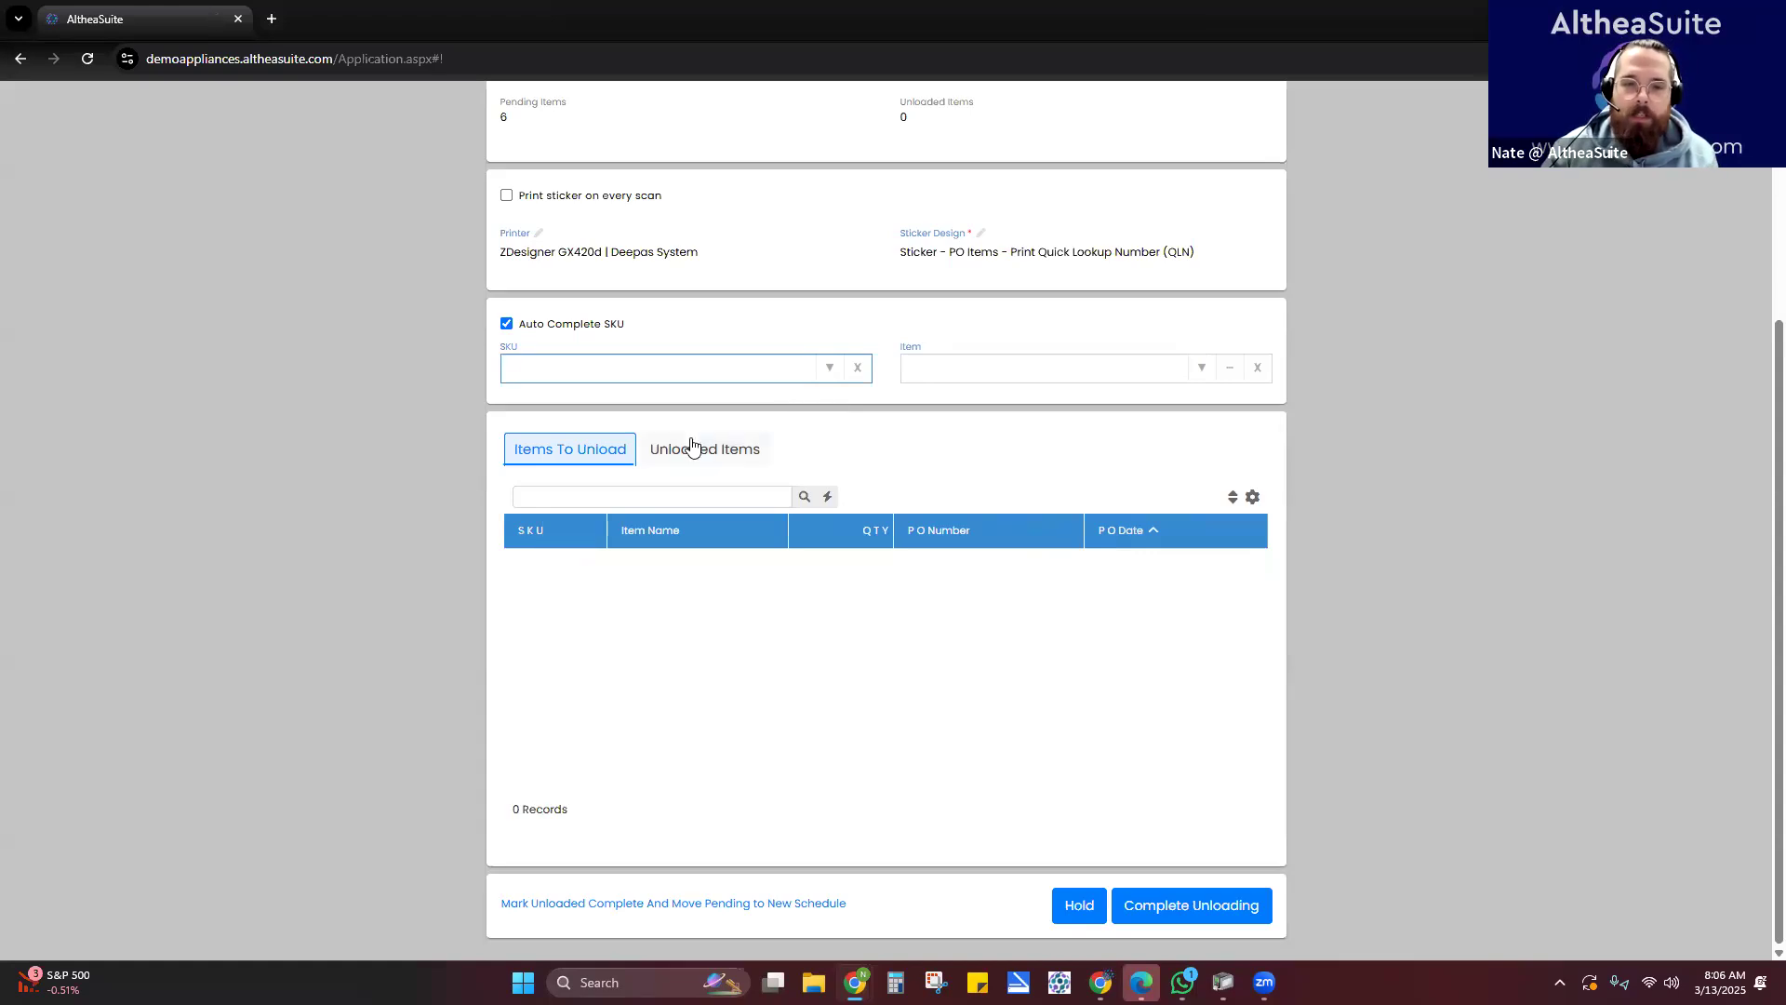
- Review the list of unloaded items and the actions available for item COJF36NXFXDE
{"action": "left_click", "coordinate": [723, 455]}
{"action": "scroll", "coordinate": [777, 641], "scroll_direction": "down", "scroll_amount": 1}
{"action": "scroll", "coordinate": [697, 633], "scroll_direction": "up", "scroll_amount": 1}
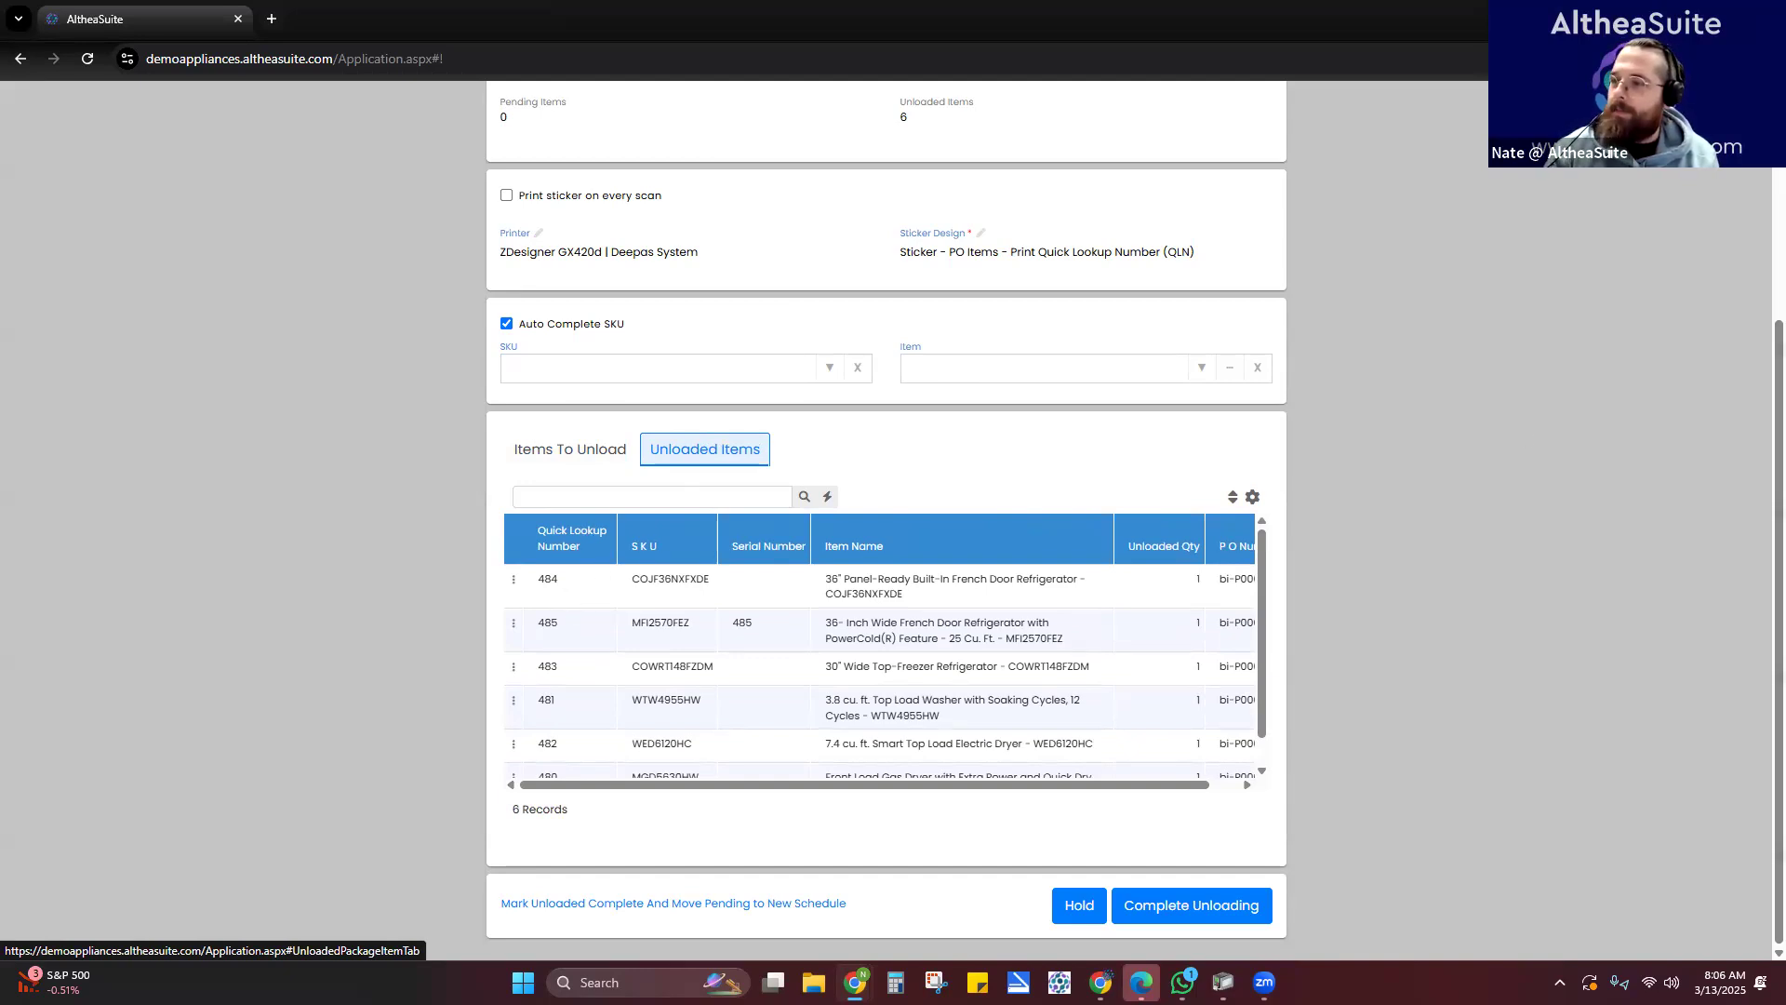
{"action": "left_click", "coordinate": [511, 582]}
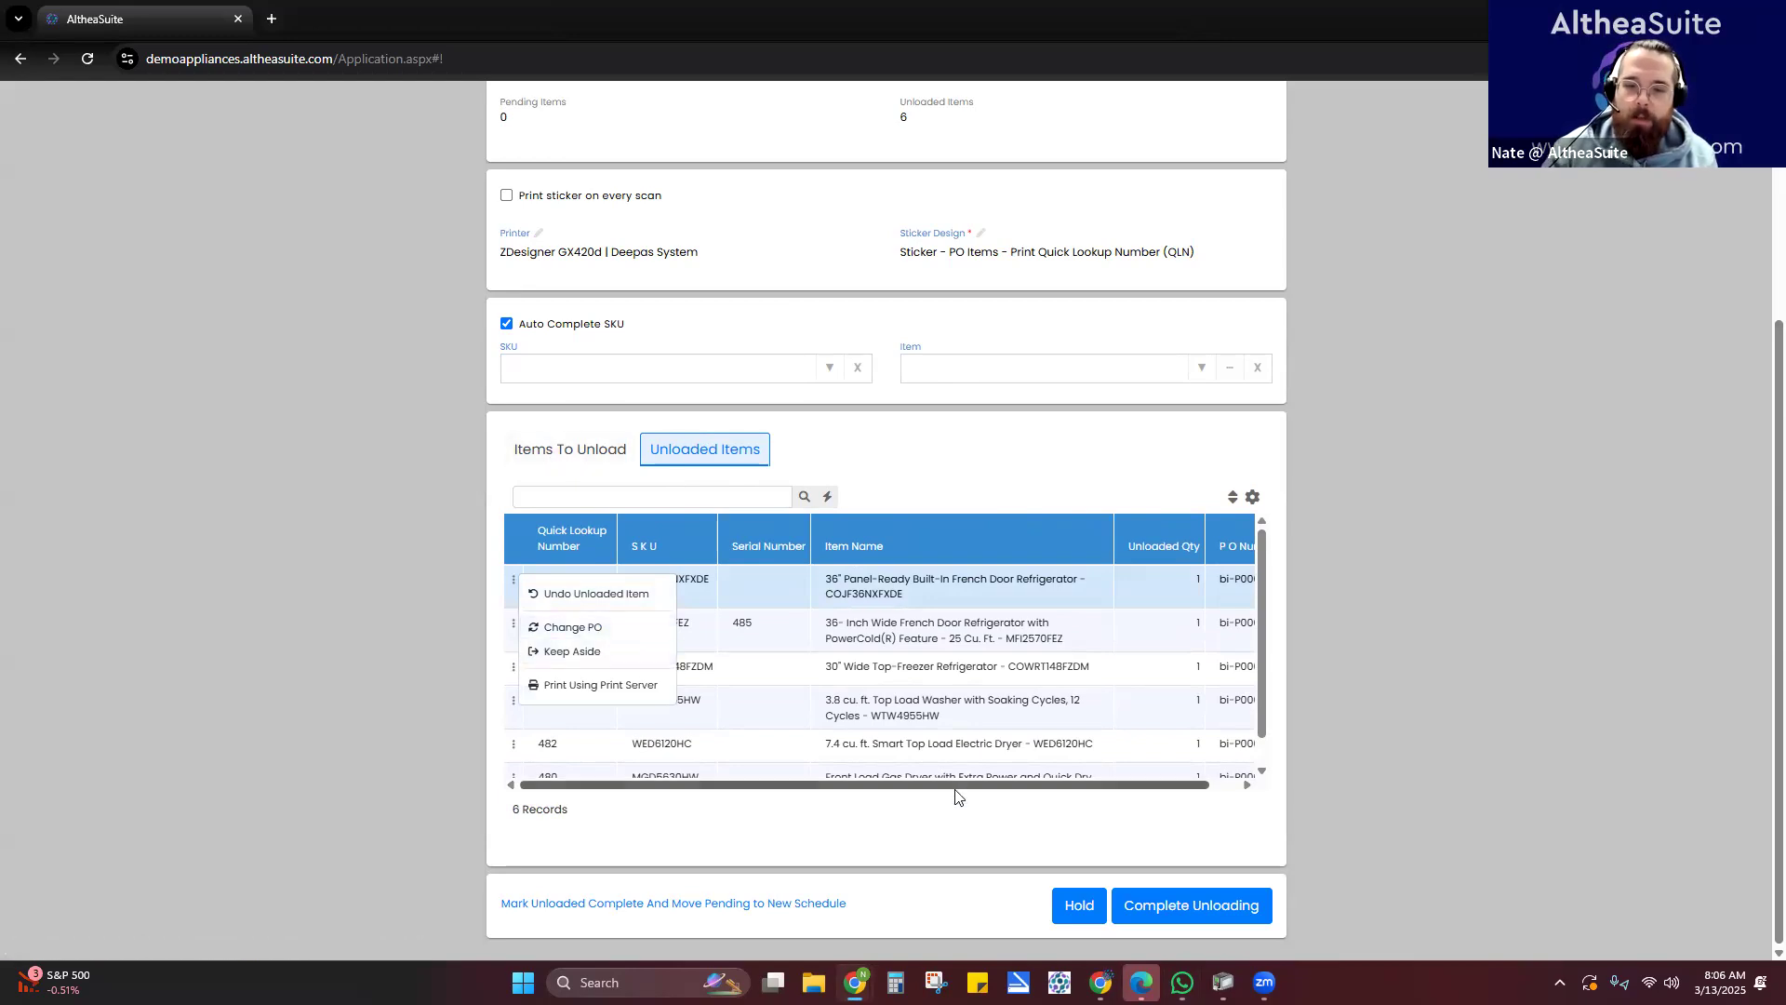
{"action": "left_click_drag", "start_coordinate": [1010, 787], "coordinate": [1038, 787]}
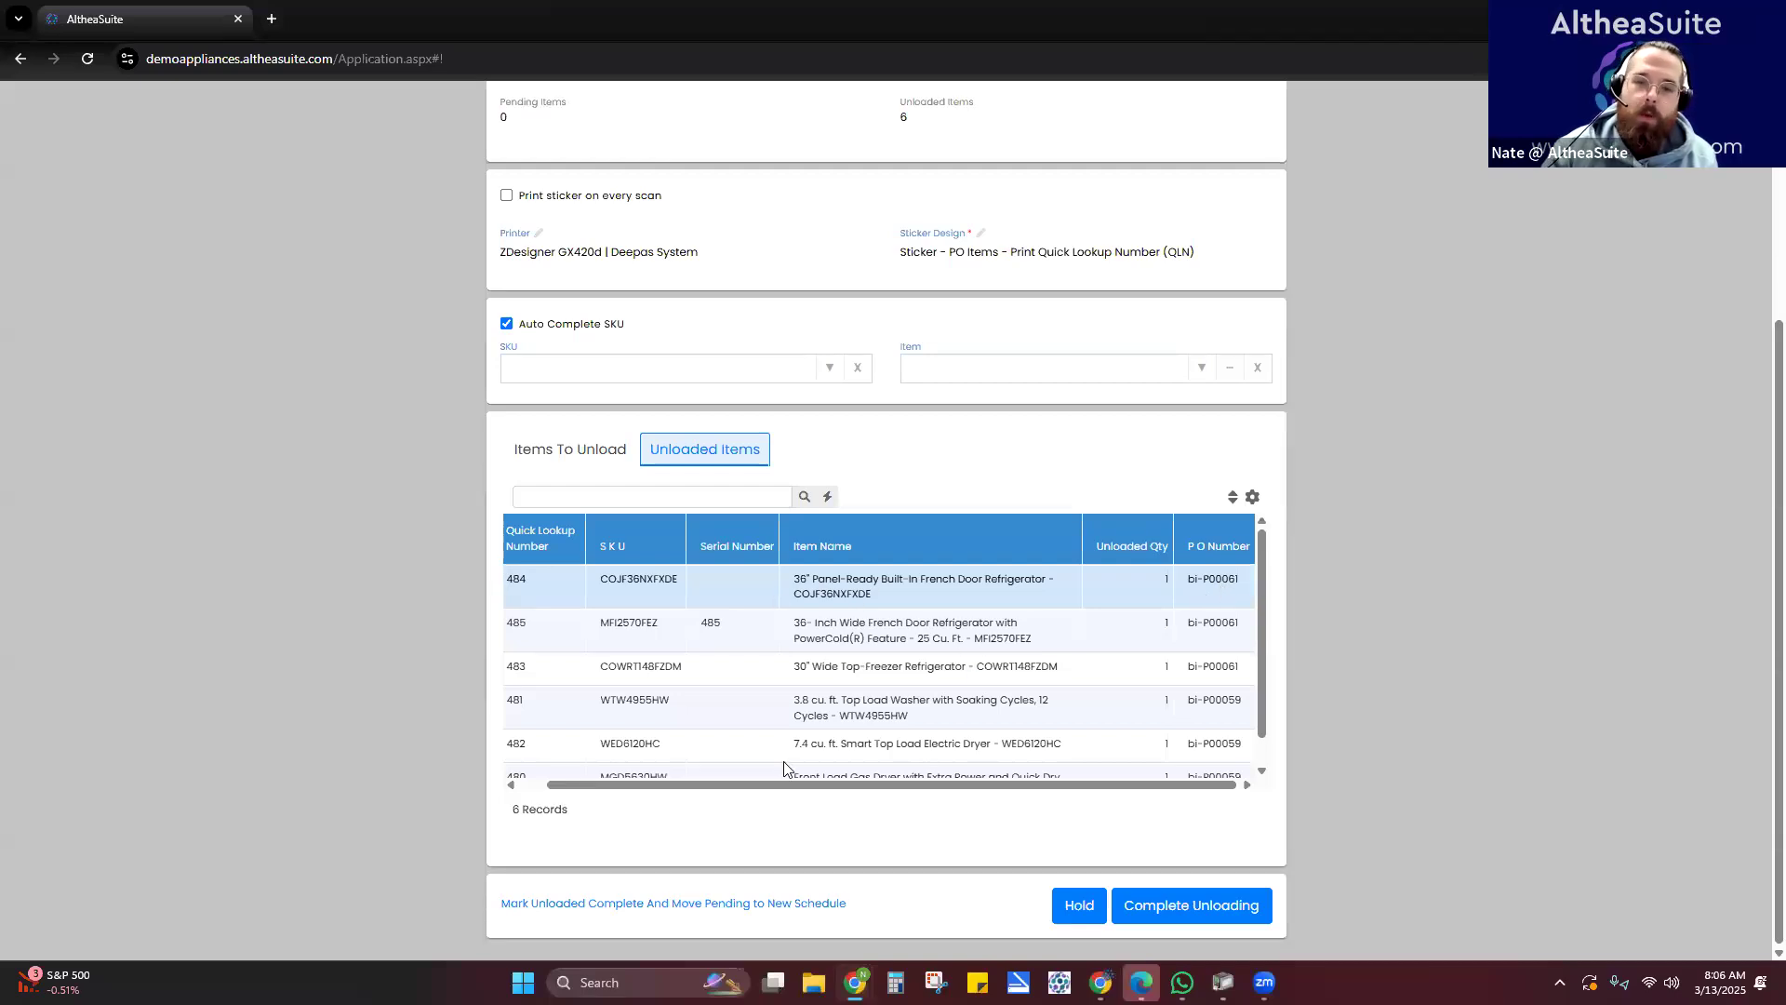
{"action": "left_click_drag", "start_coordinate": [763, 788], "coordinate": [704, 788]}
- Keep unloaded item MFI2570FEZ aside and mark it as rejected among the kept-aside items
{"action": "left_click", "coordinate": [513, 622]}
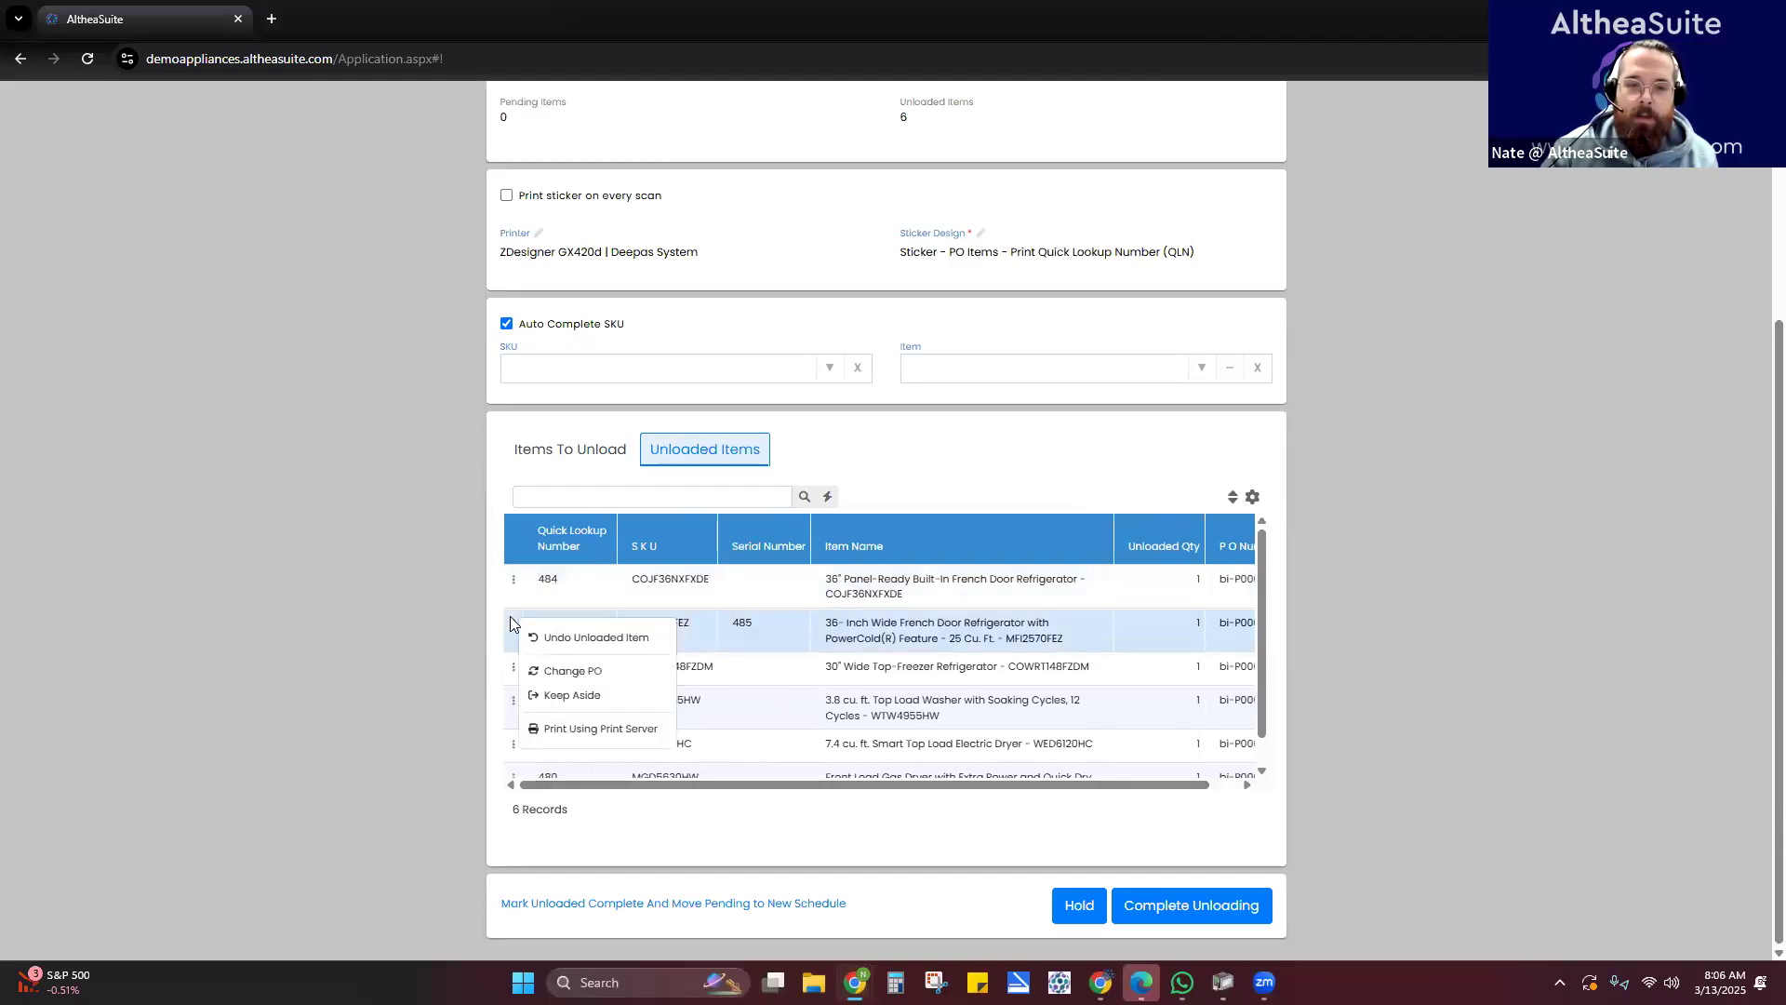
{"action": "left_click", "coordinate": [610, 700]}
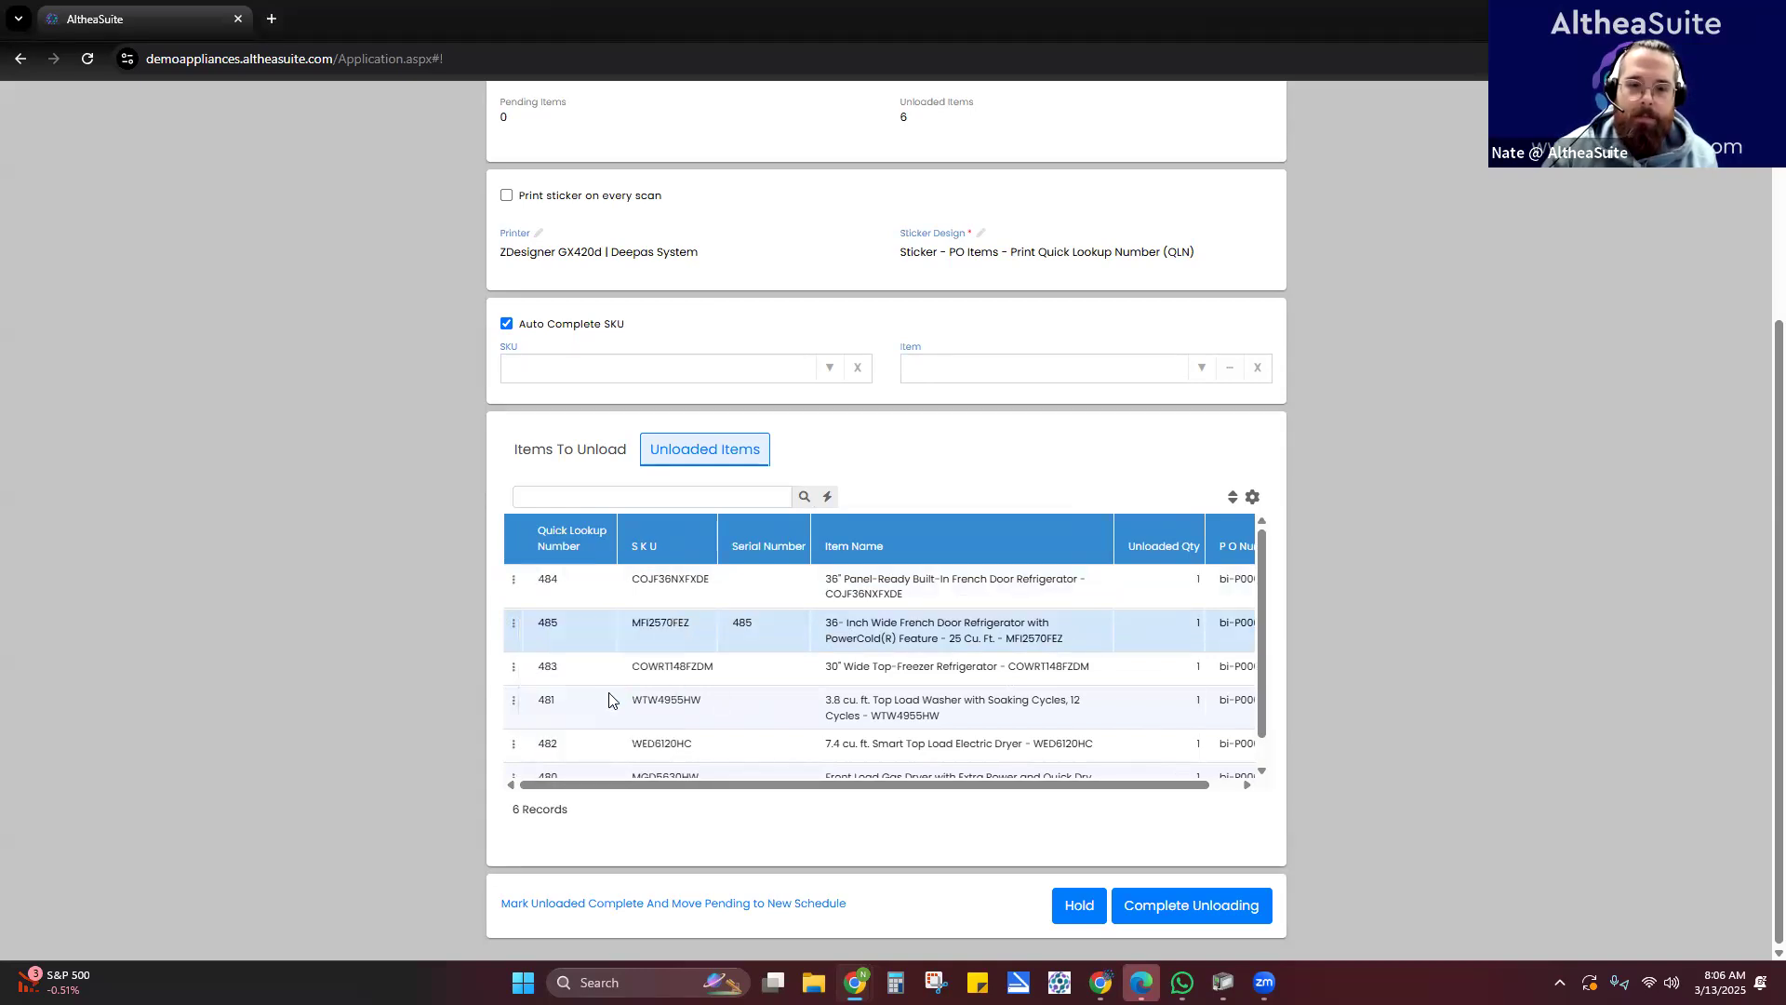
{"action": "left_click", "coordinate": [818, 454]}
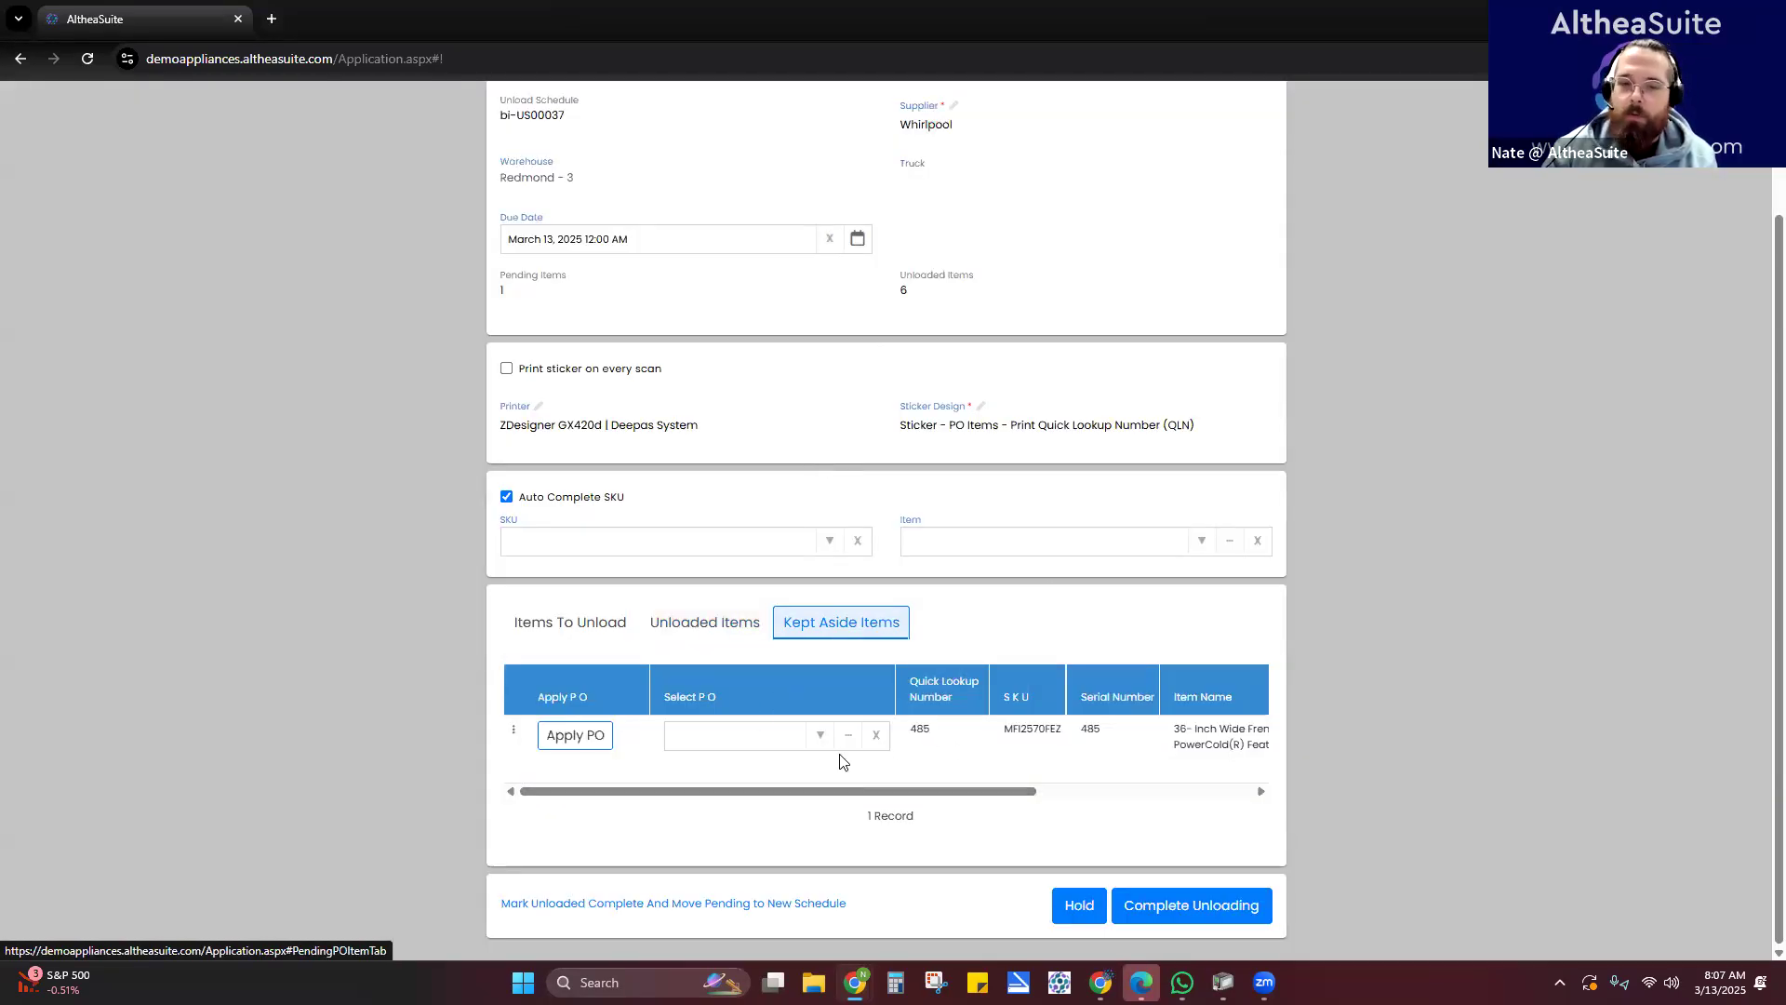
{"action": "left_click", "coordinate": [815, 736]}
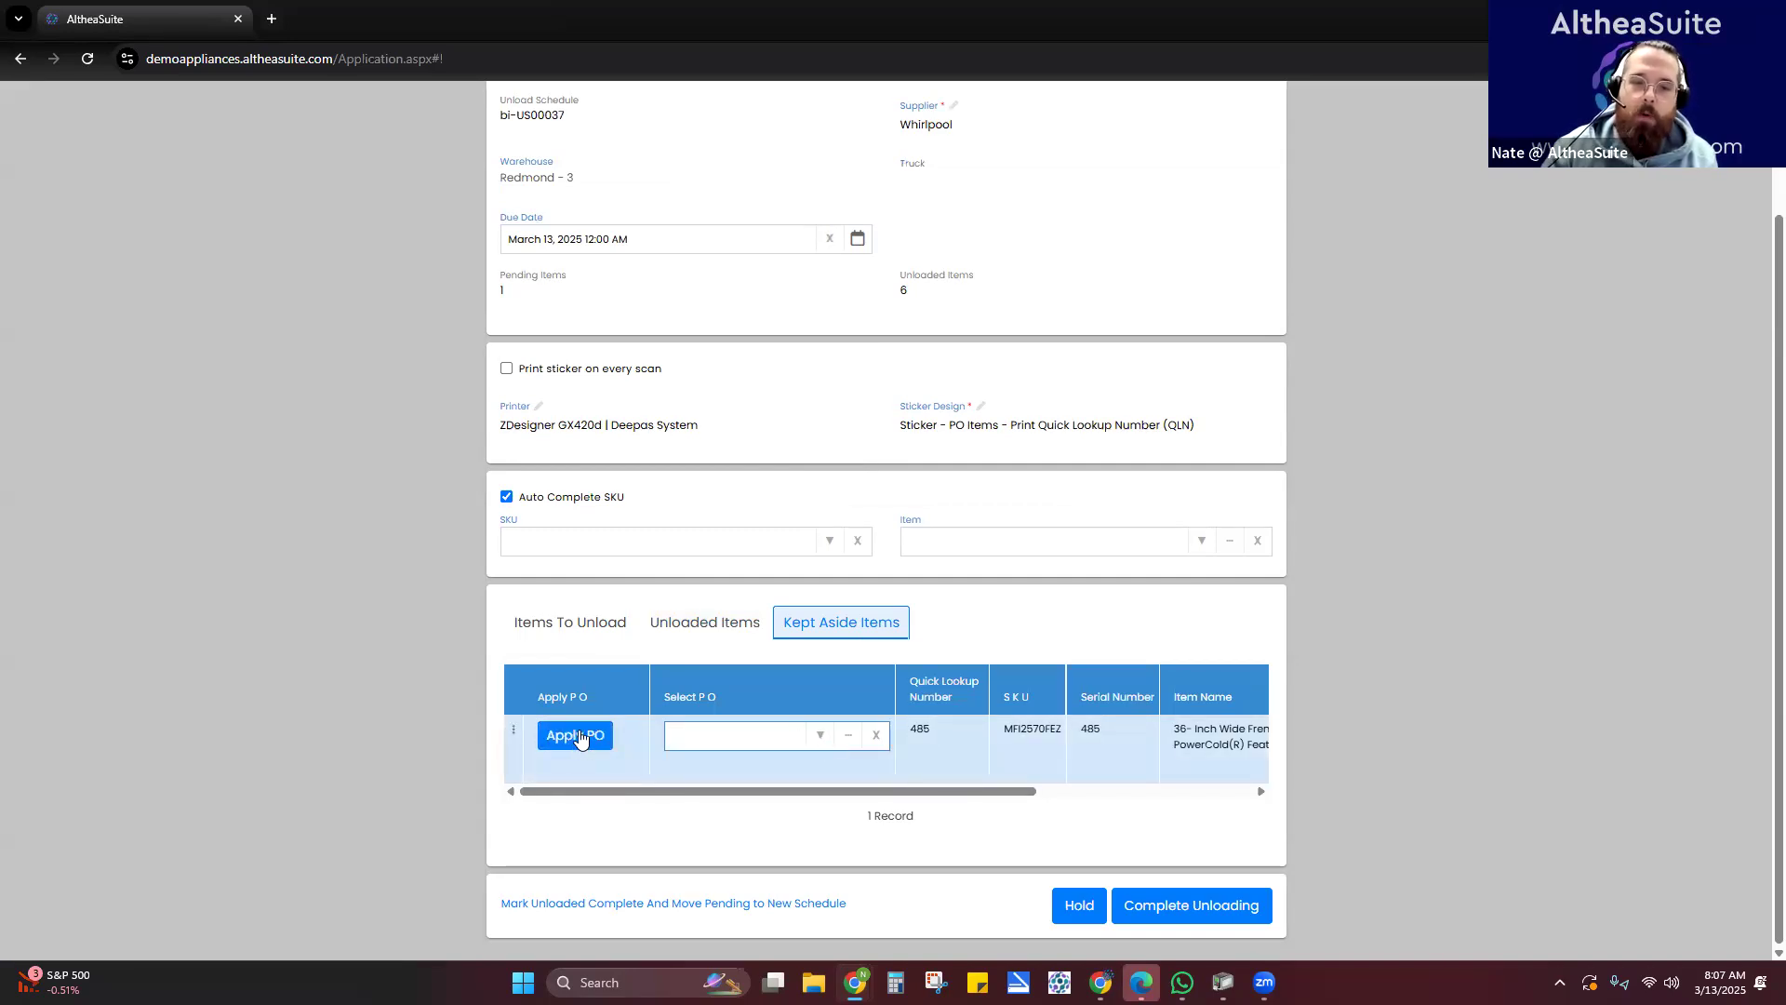
{"action": "left_click", "coordinate": [513, 730]}
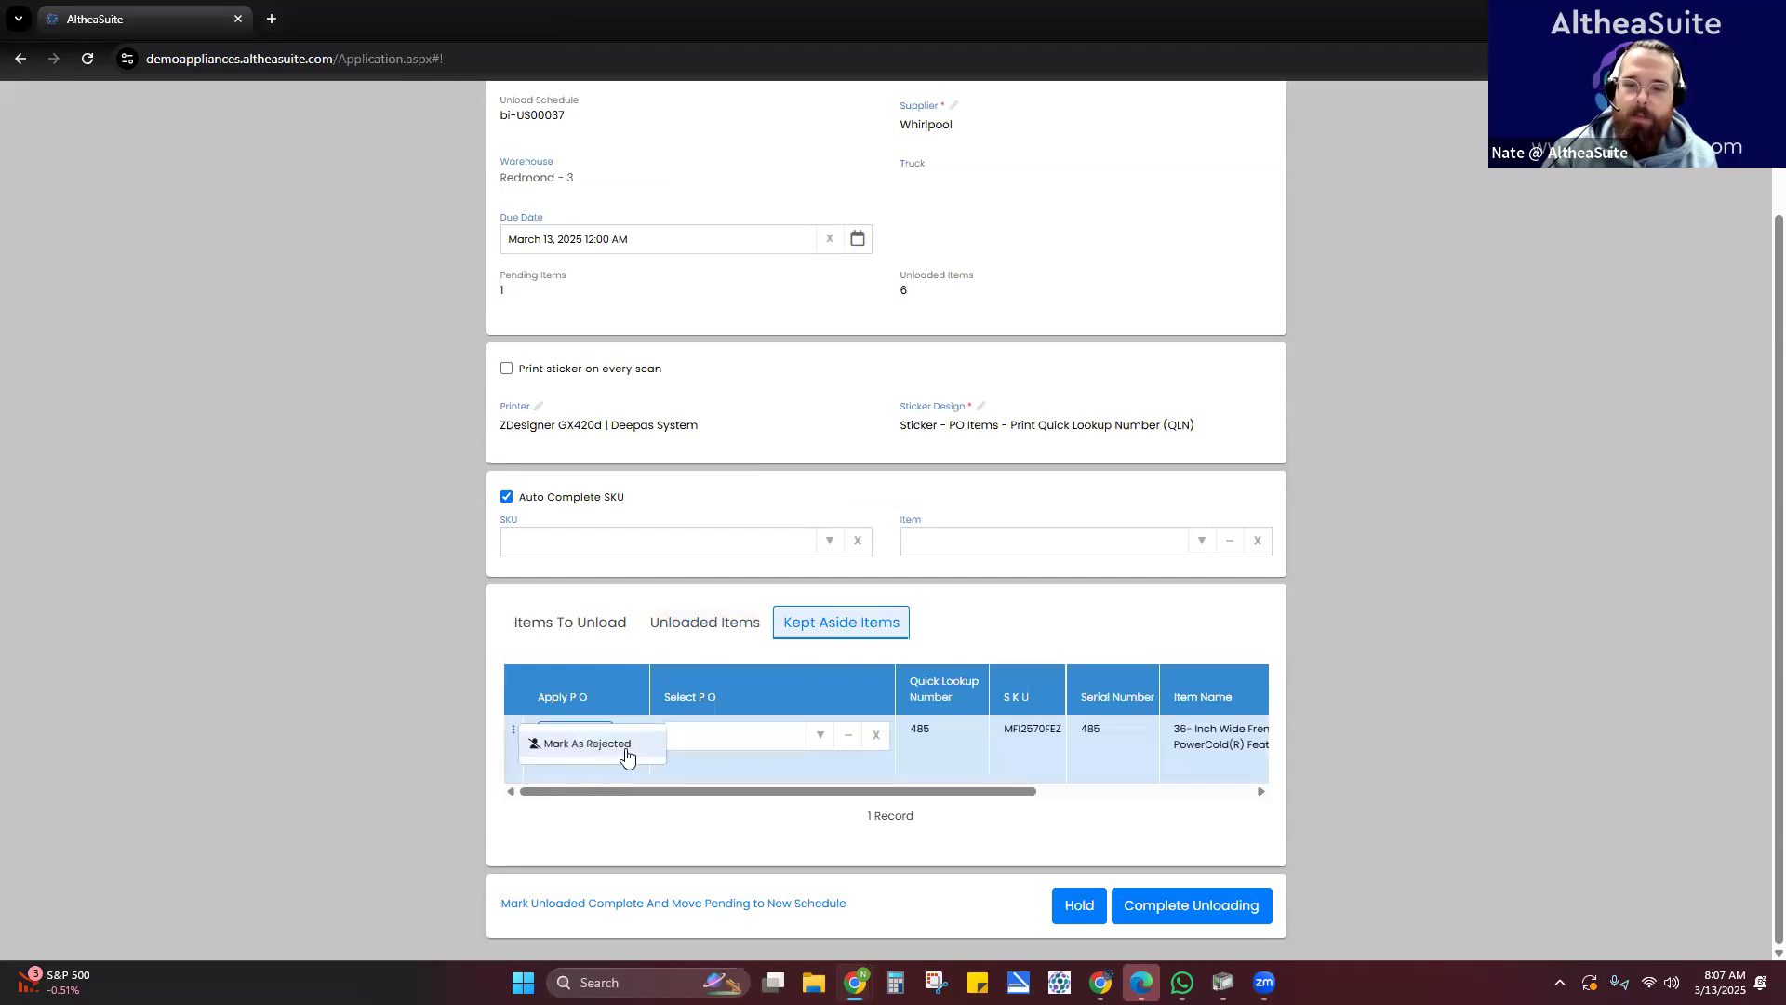
{"action": "left_click", "coordinate": [625, 750]}
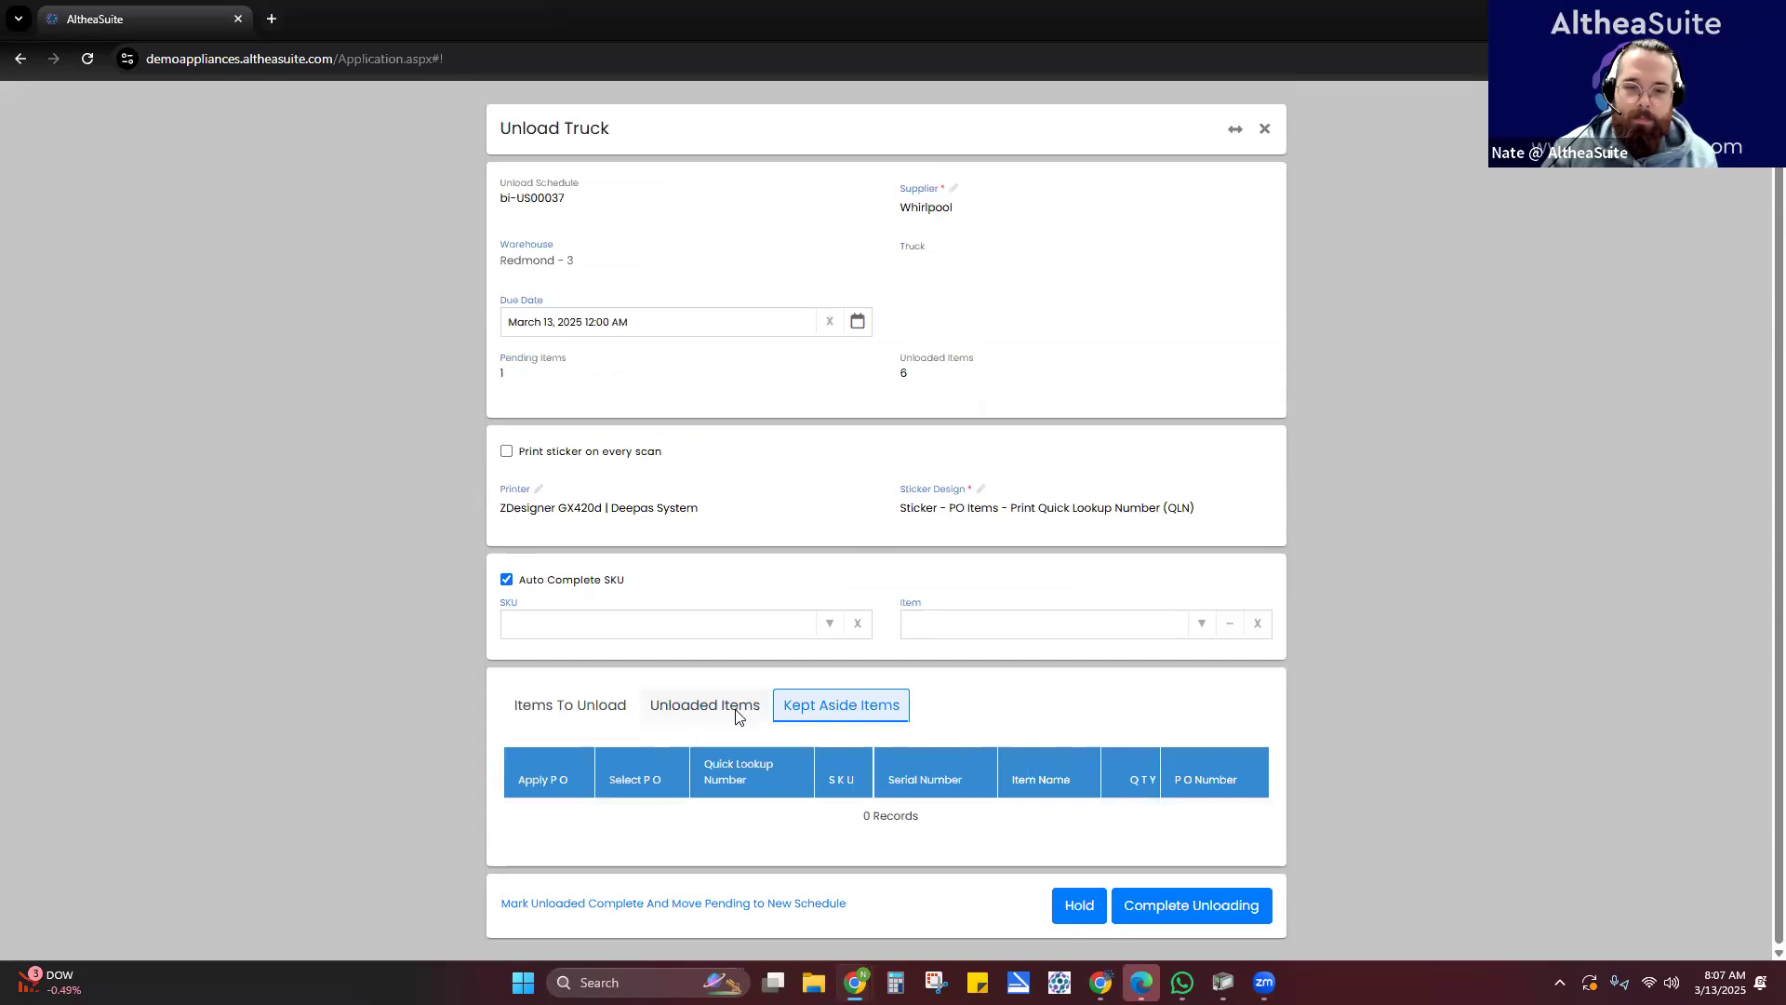
- Check the unloaded, still-to-unload and kept-aside lists for the rejected item MFI2570FEZ
{"action": "left_click", "coordinate": [726, 705]}
{"action": "left_click", "coordinate": [595, 716]}
{"action": "scroll", "coordinate": [781, 647], "scroll_direction": "down", "scroll_amount": 3}
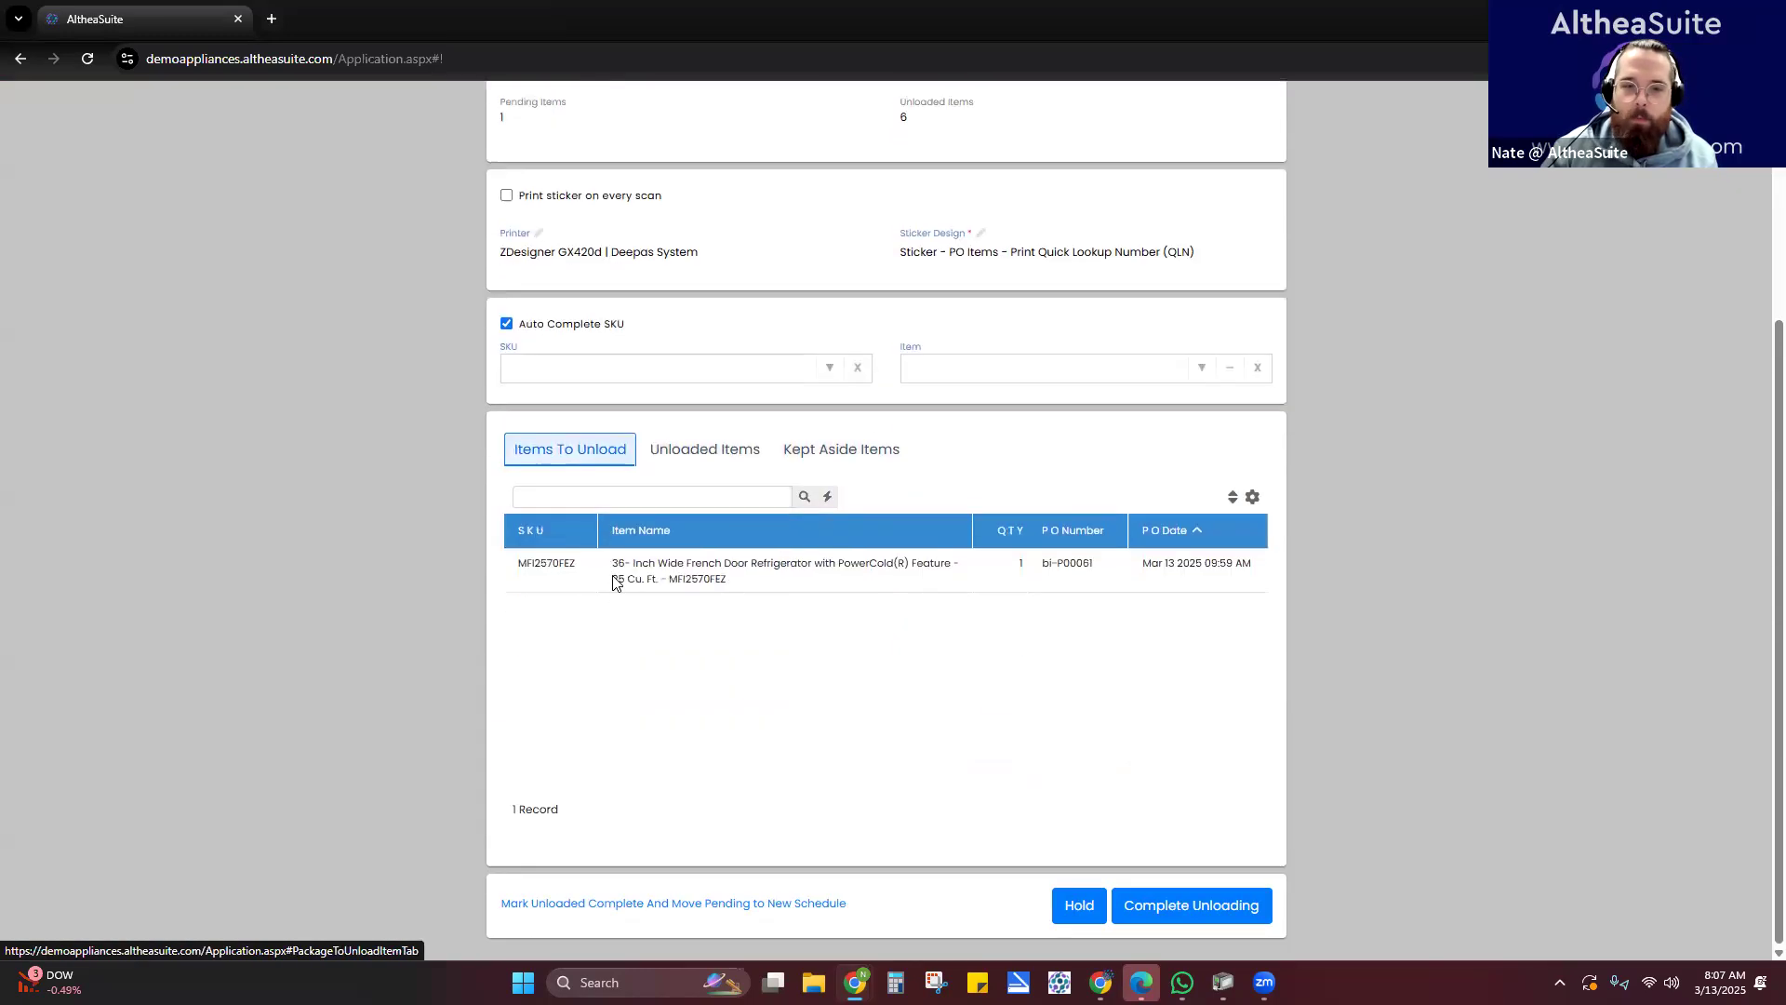
{"action": "left_click", "coordinate": [914, 581]}
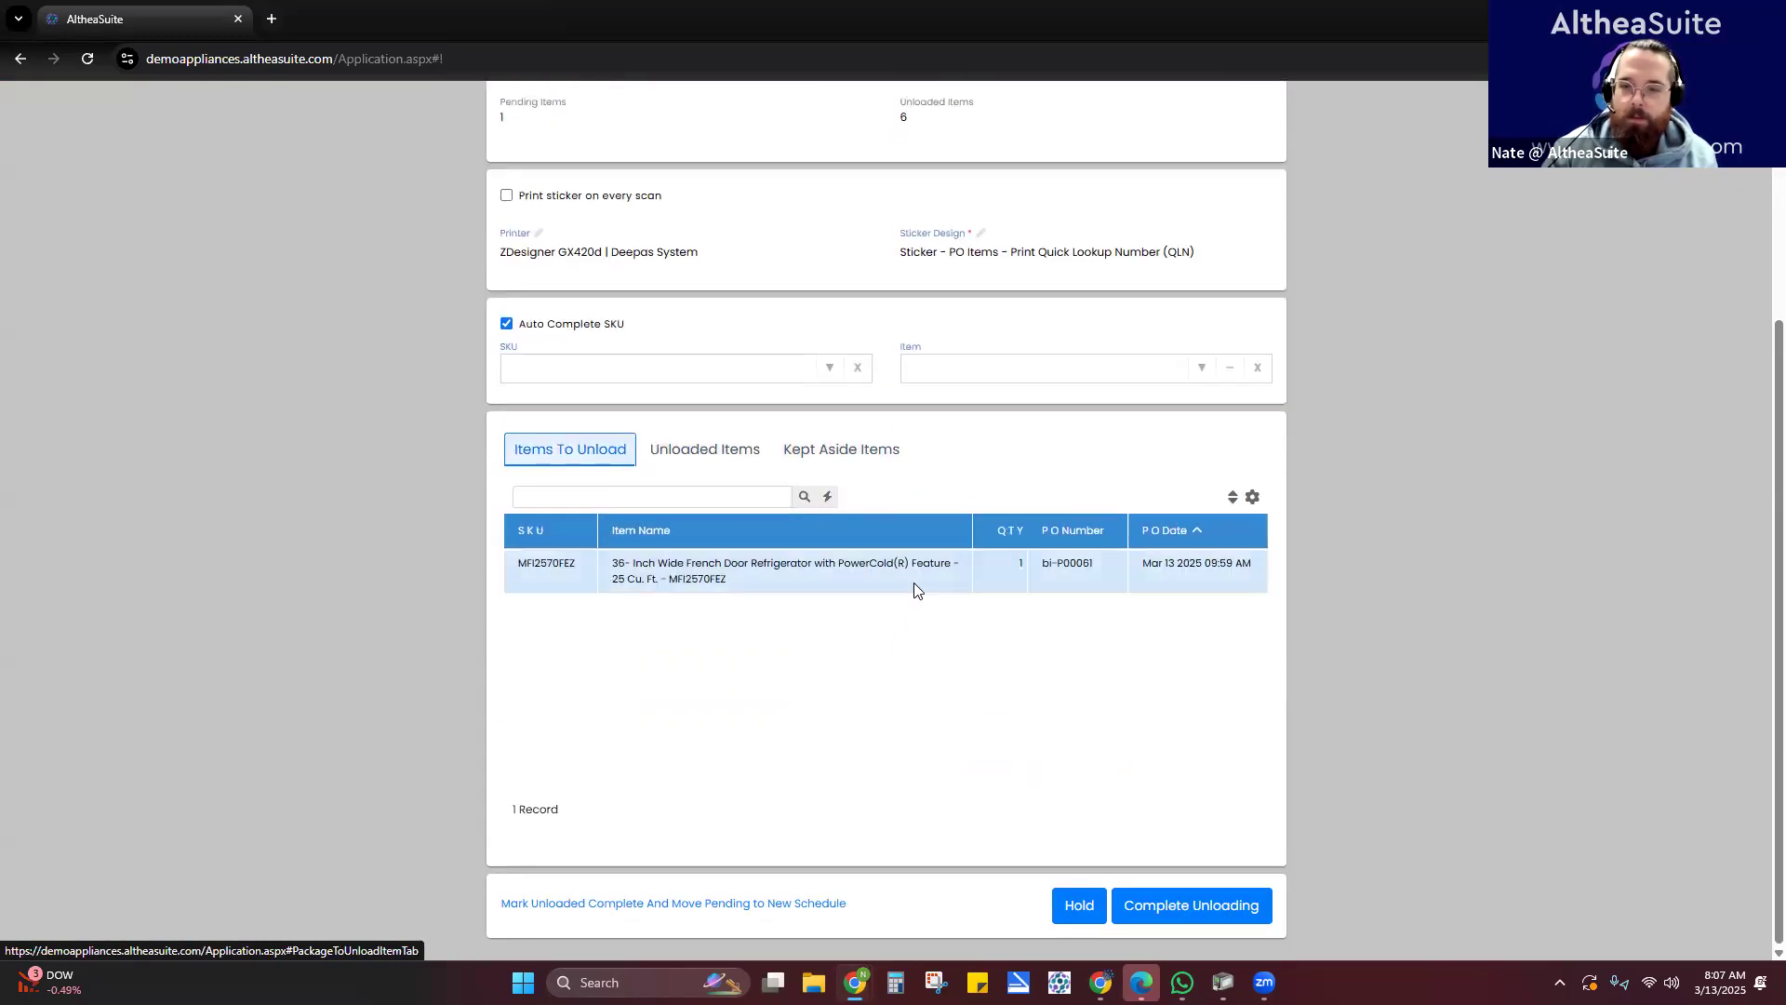
{"action": "left_click", "coordinate": [737, 454]}
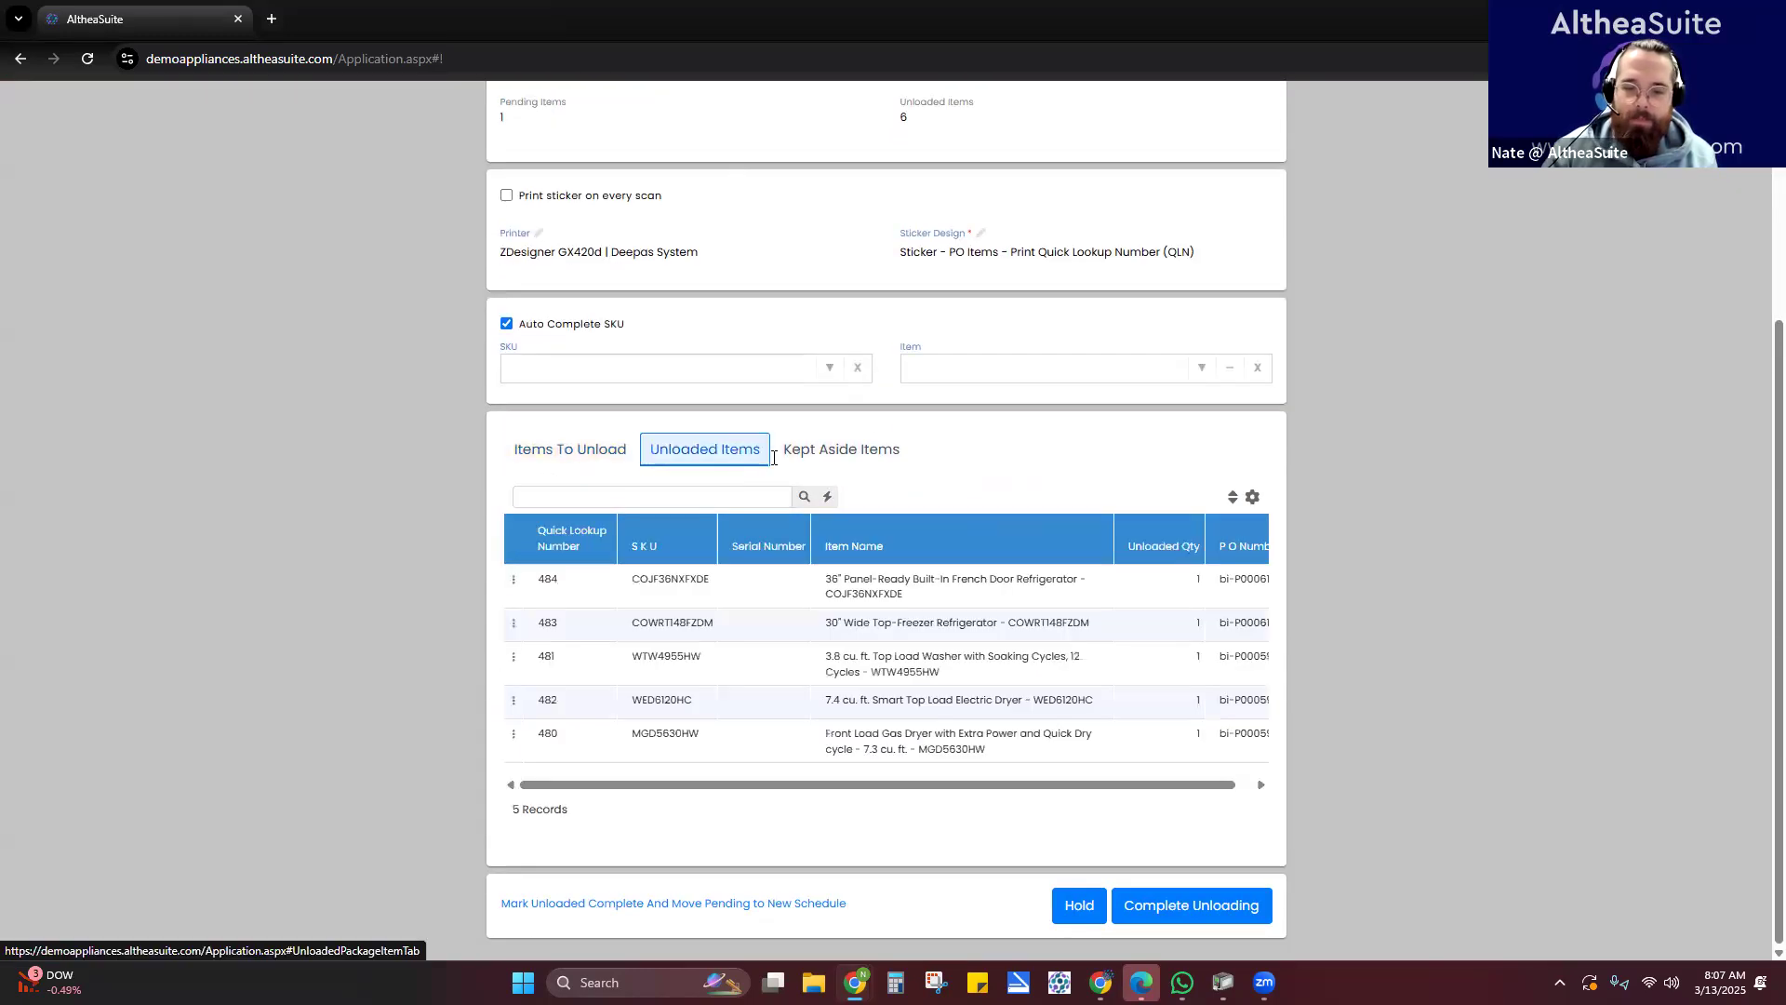
{"action": "left_click", "coordinate": [851, 458]}
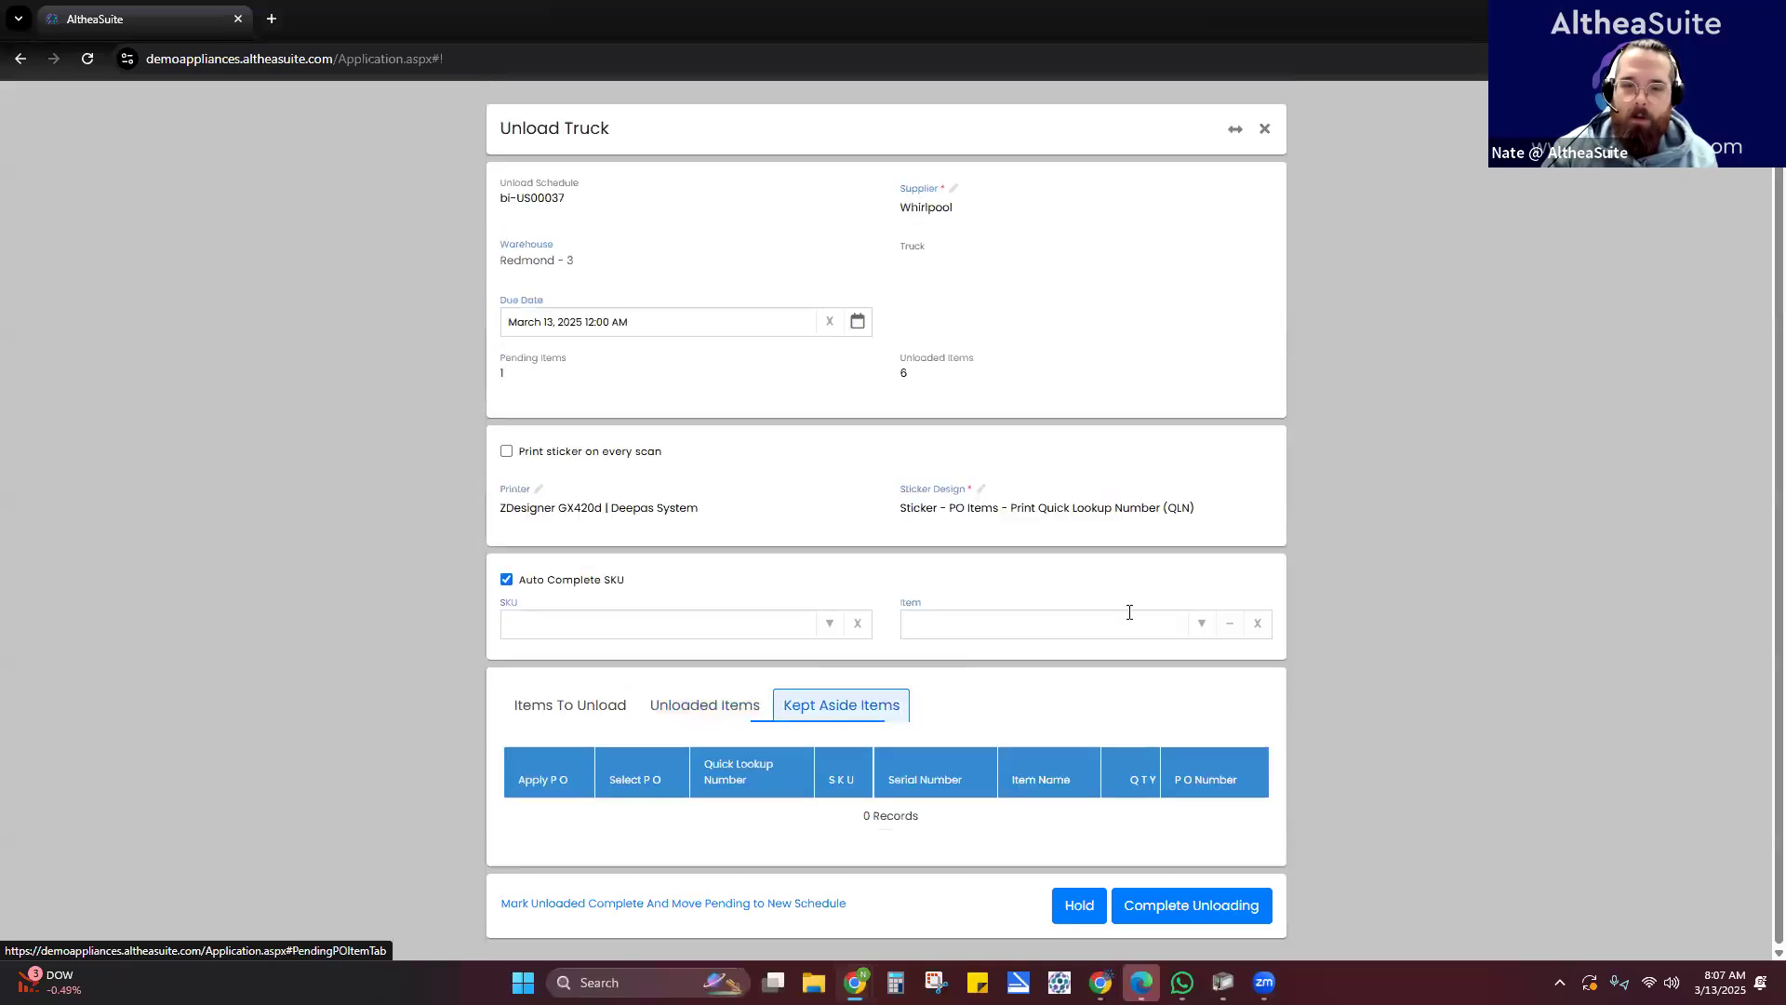
- Mark the unloaded items complete and move the pending item to a new unload schedule
{"action": "left_click", "coordinate": [1208, 915]}
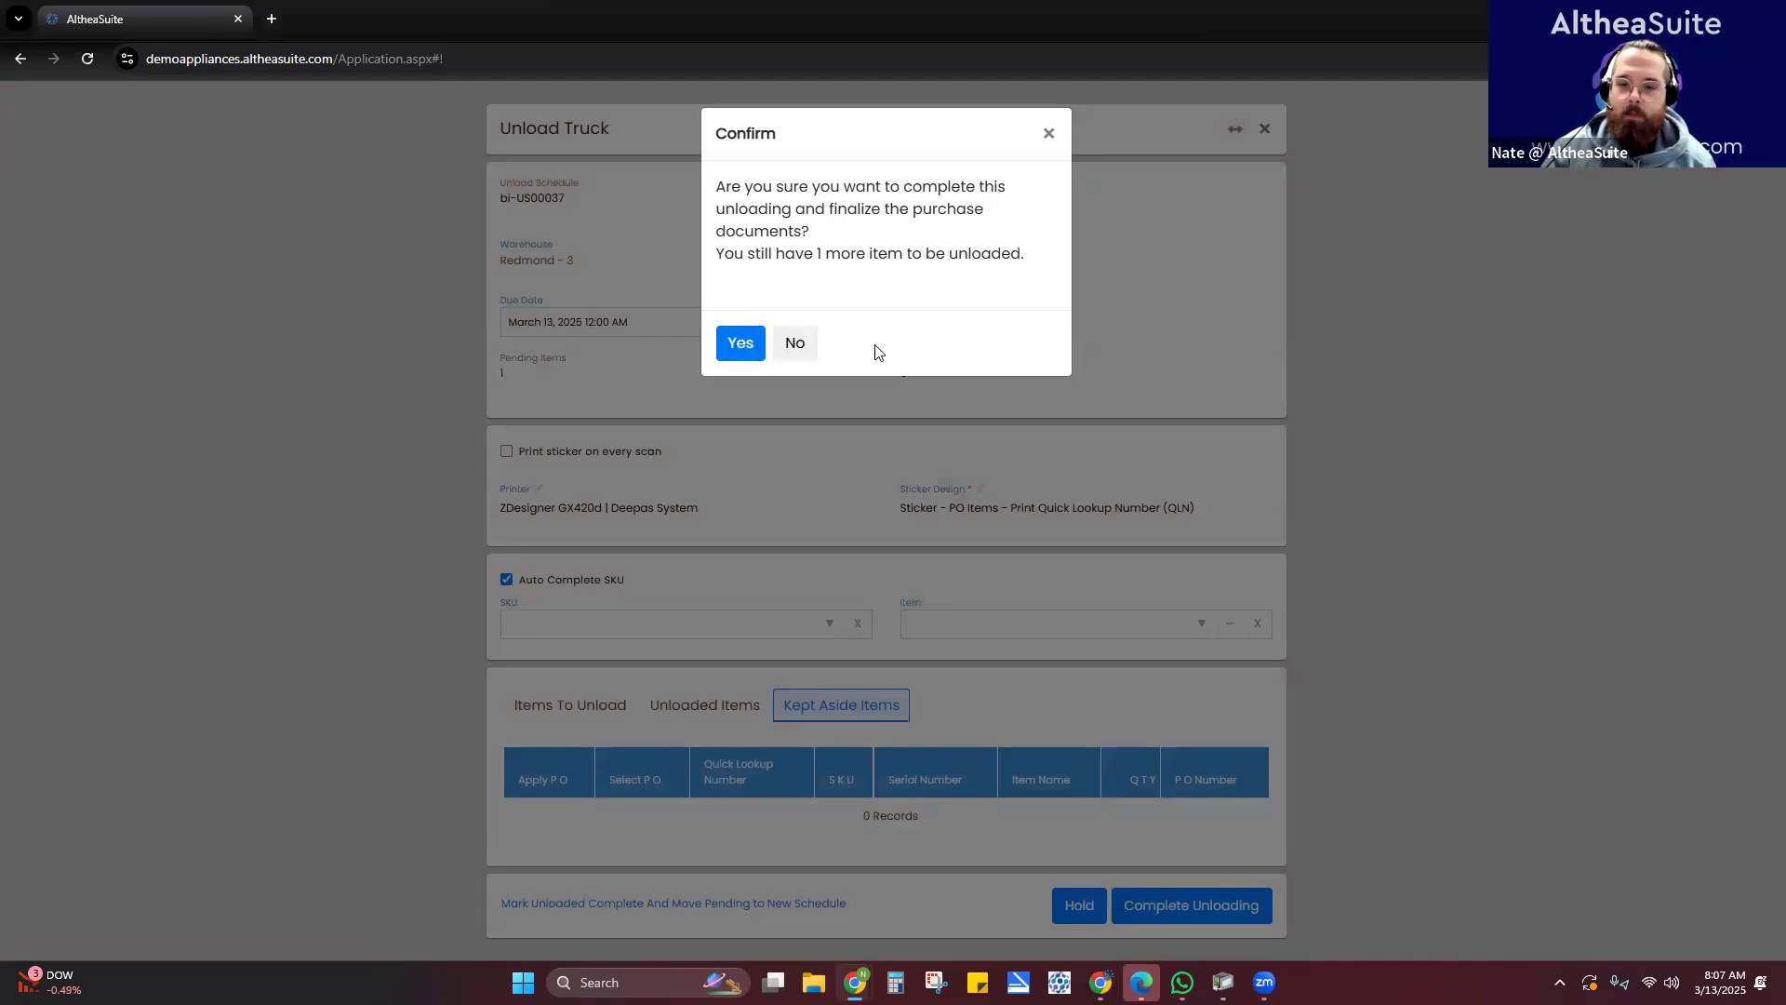
{"action": "left_click", "coordinate": [1048, 133]}
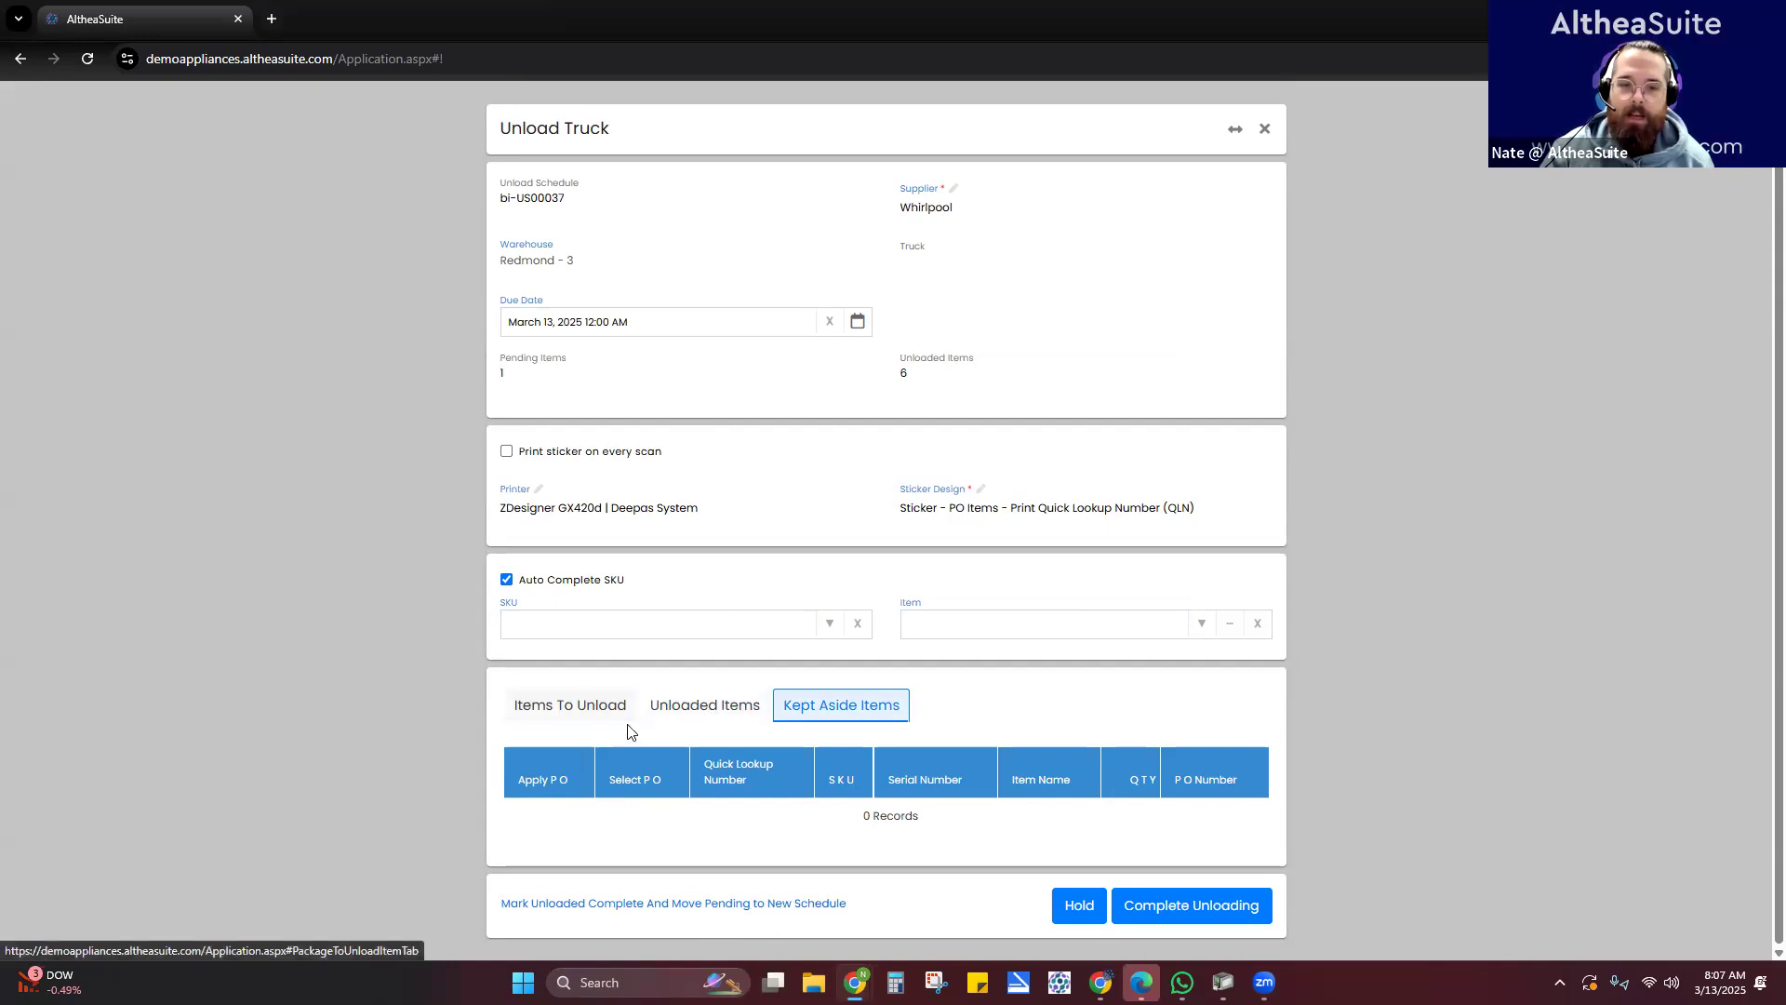
{"action": "left_click", "coordinate": [802, 904]}
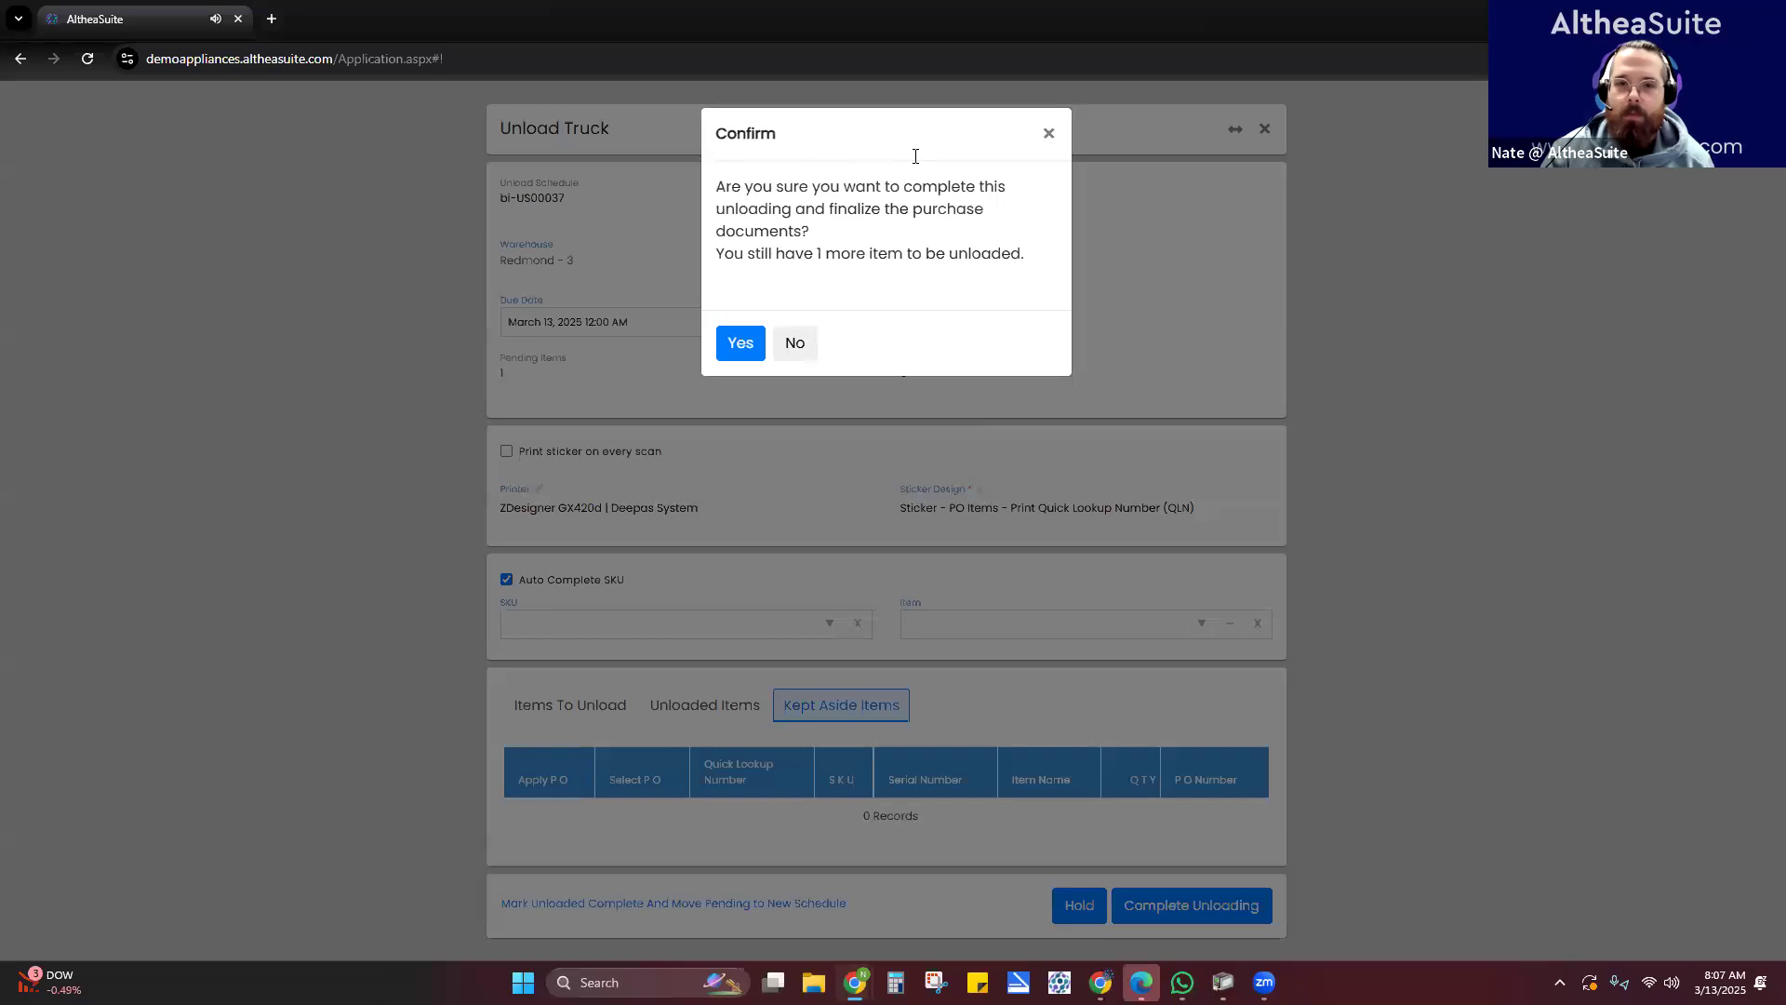
{"action": "left_click", "coordinate": [739, 345]}
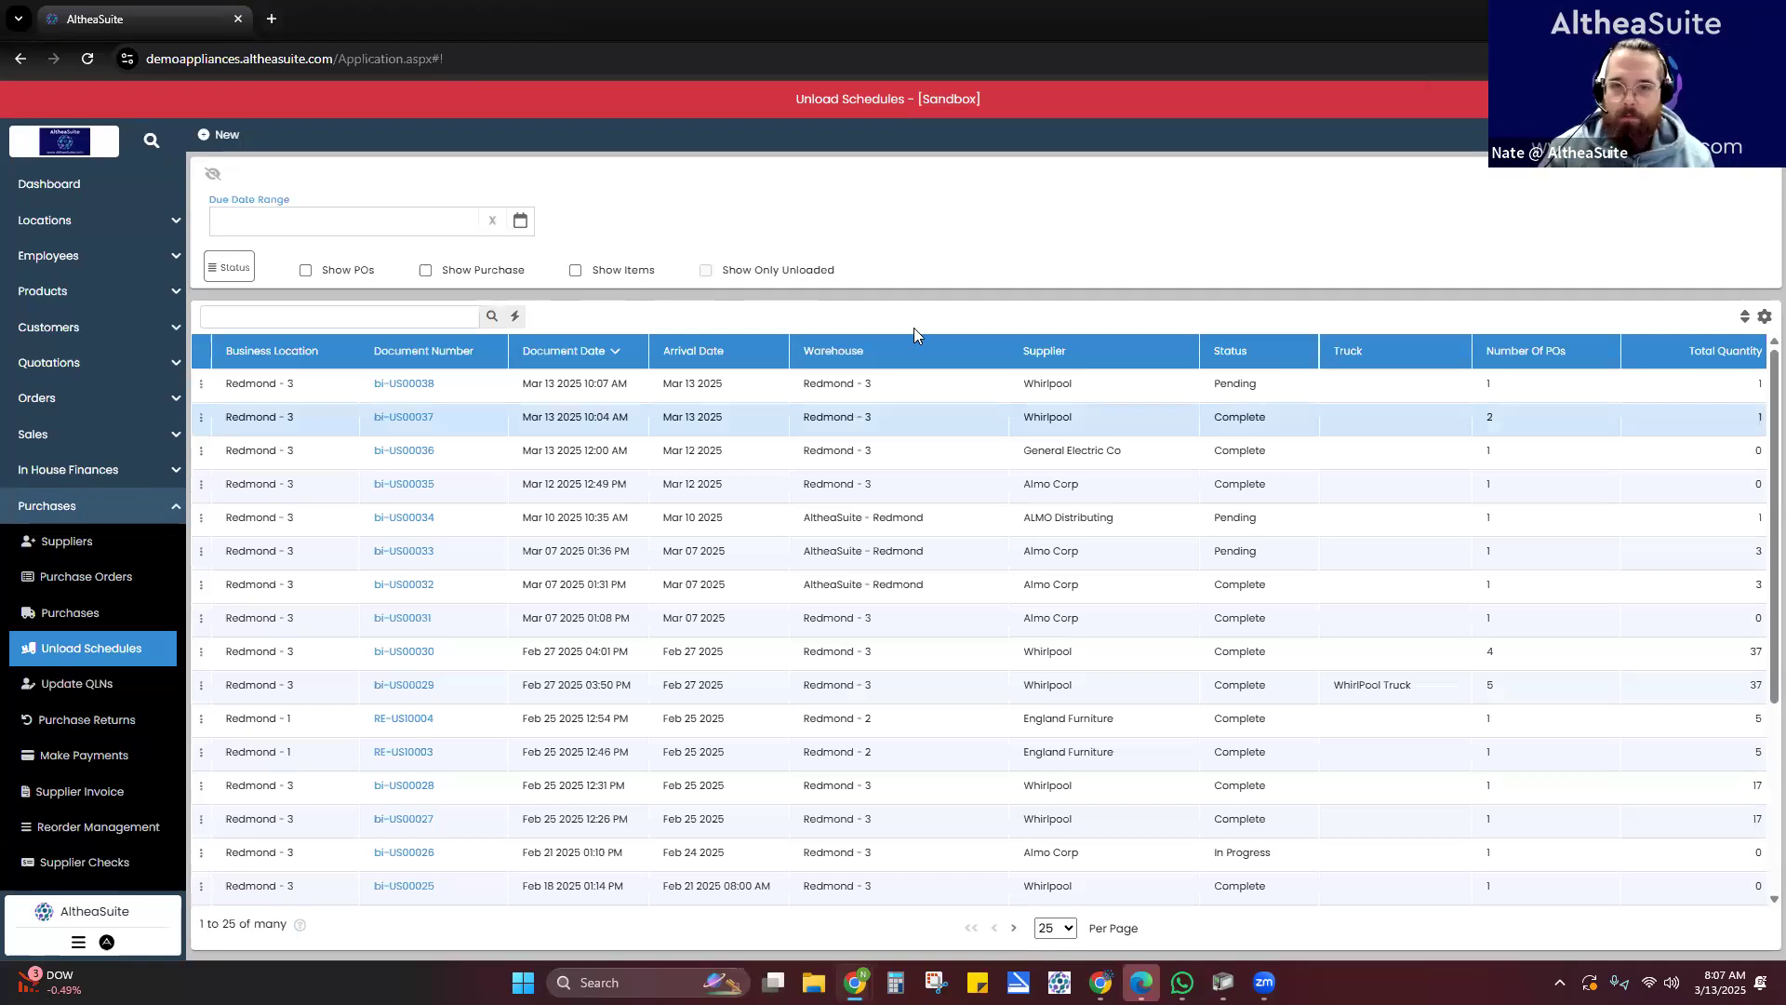
- Open the purchases list and examine the totals, status and PO status of the two newest Whirlpool purchases
{"action": "key", "text": "ctrl+plus"}
{"action": "key", "text": "ctrl+plus"}
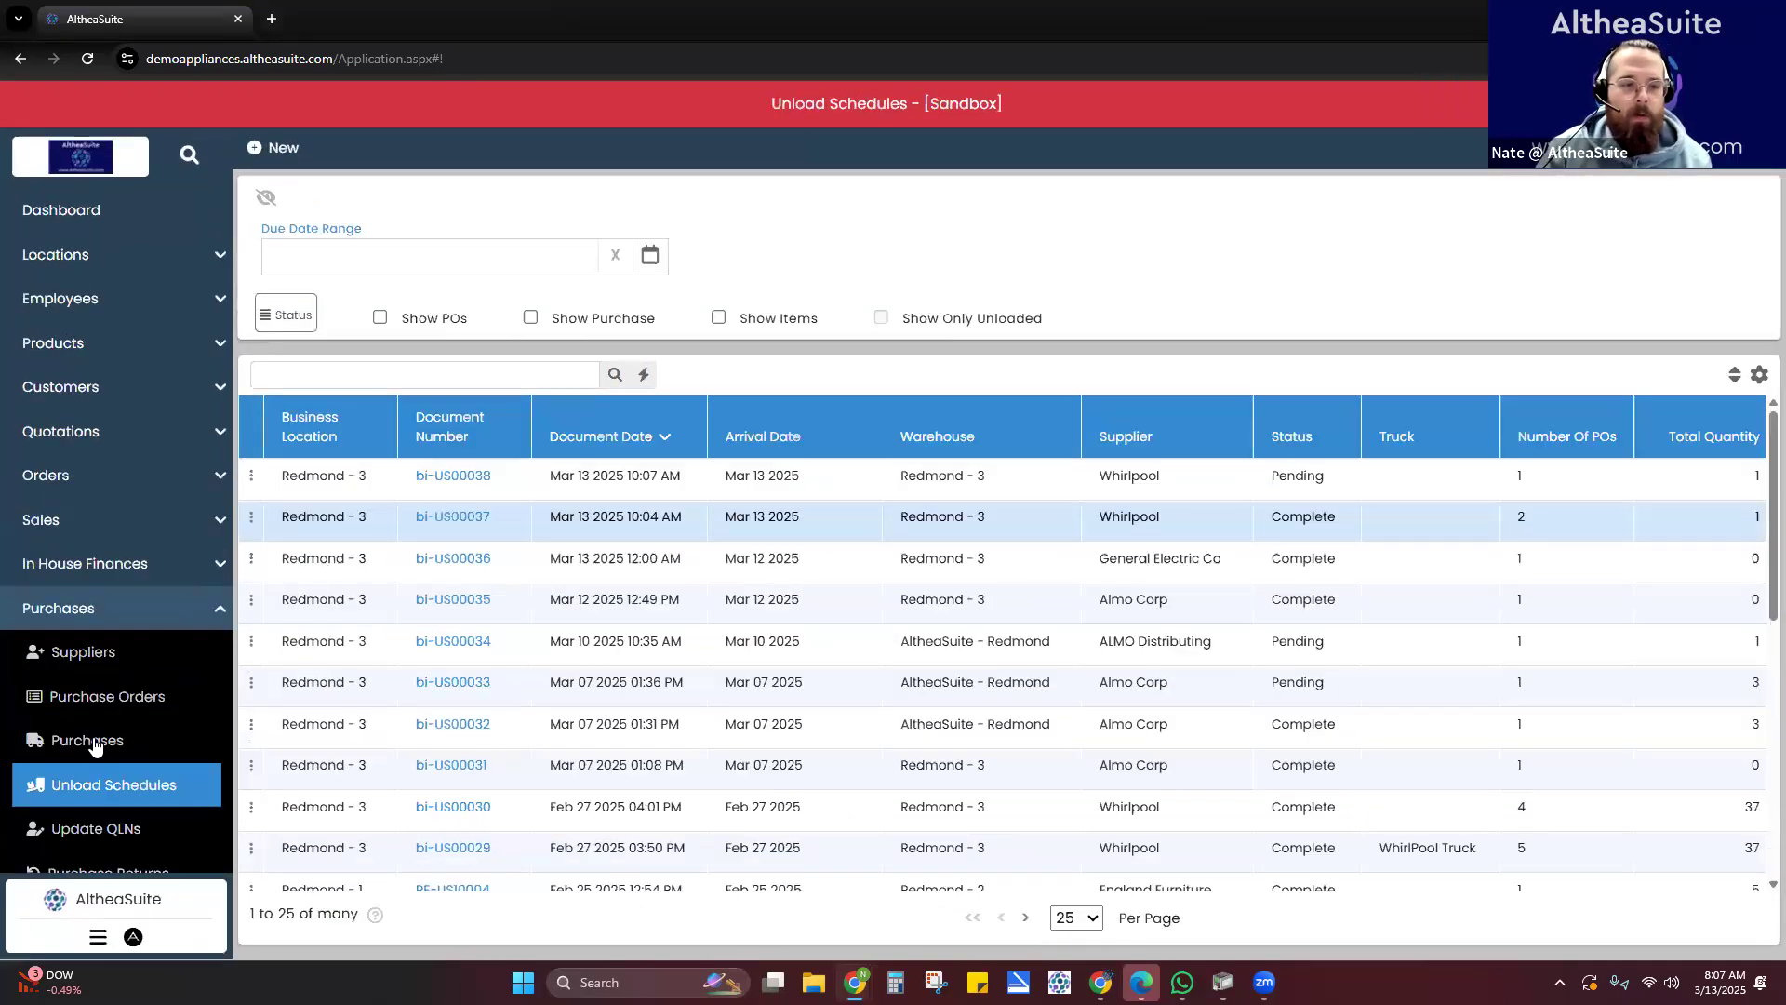
{"action": "left_click", "coordinate": [95, 745]}
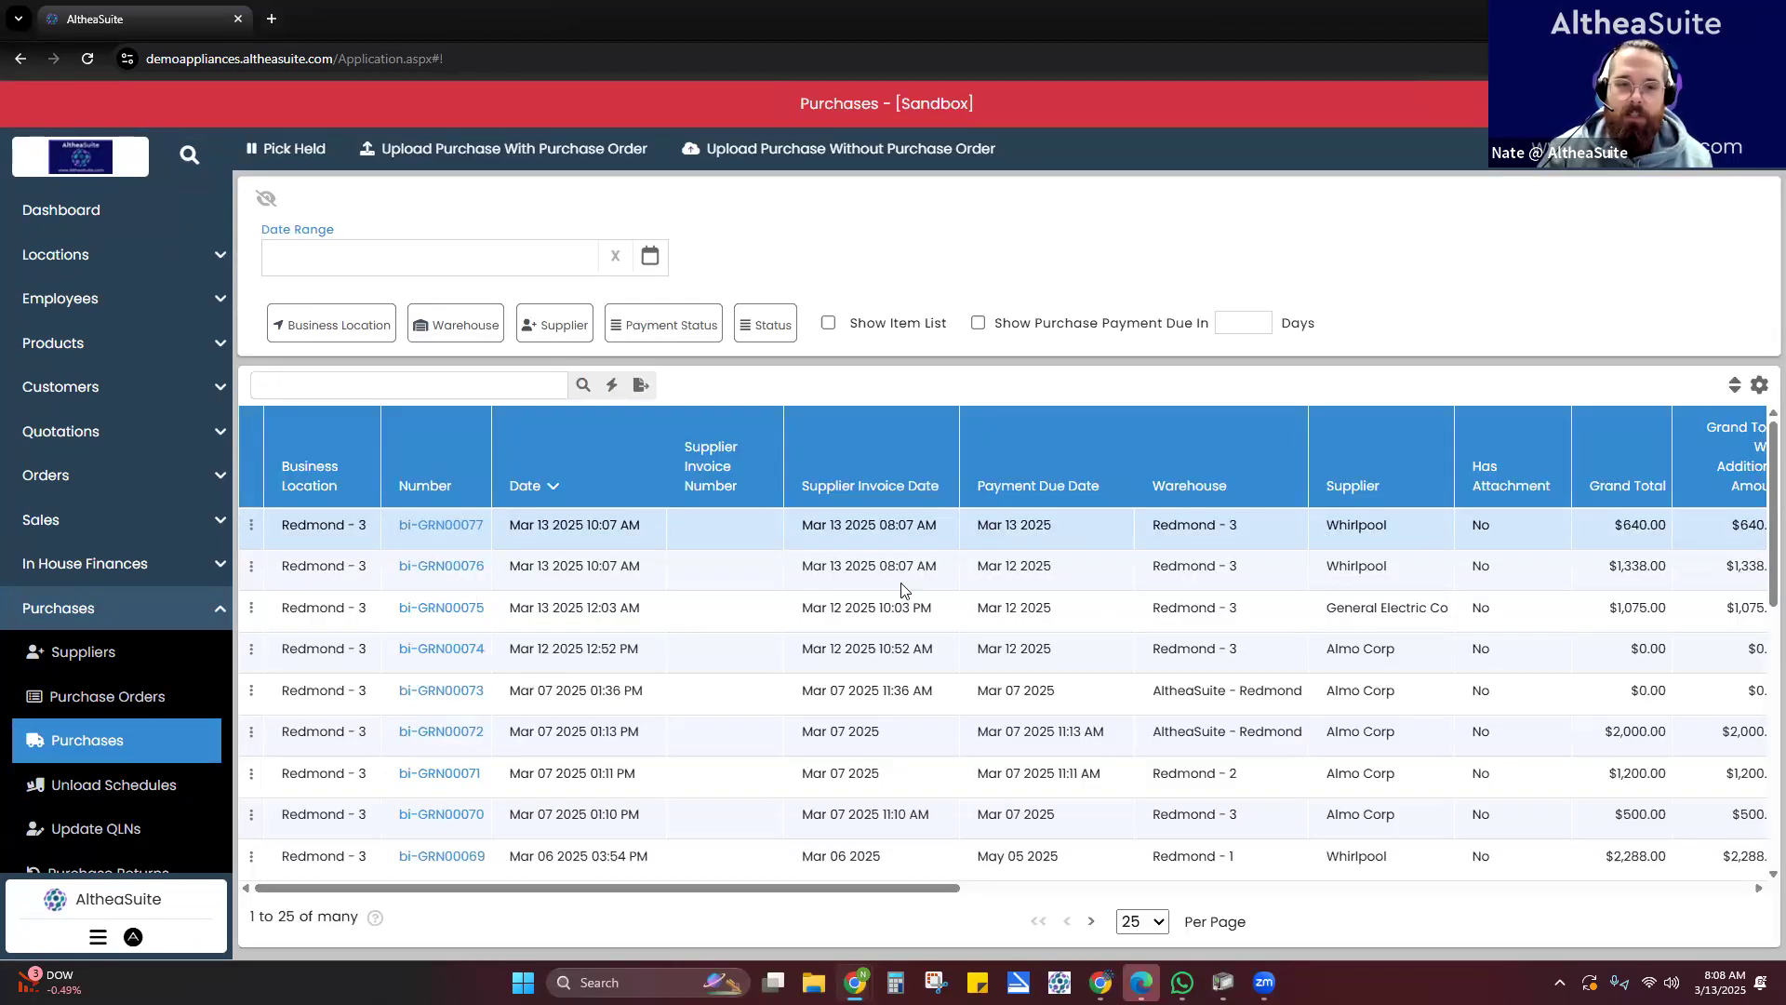
{"action": "scroll", "coordinate": [623, 518], "scroll_direction": "right", "scroll_amount": 10}
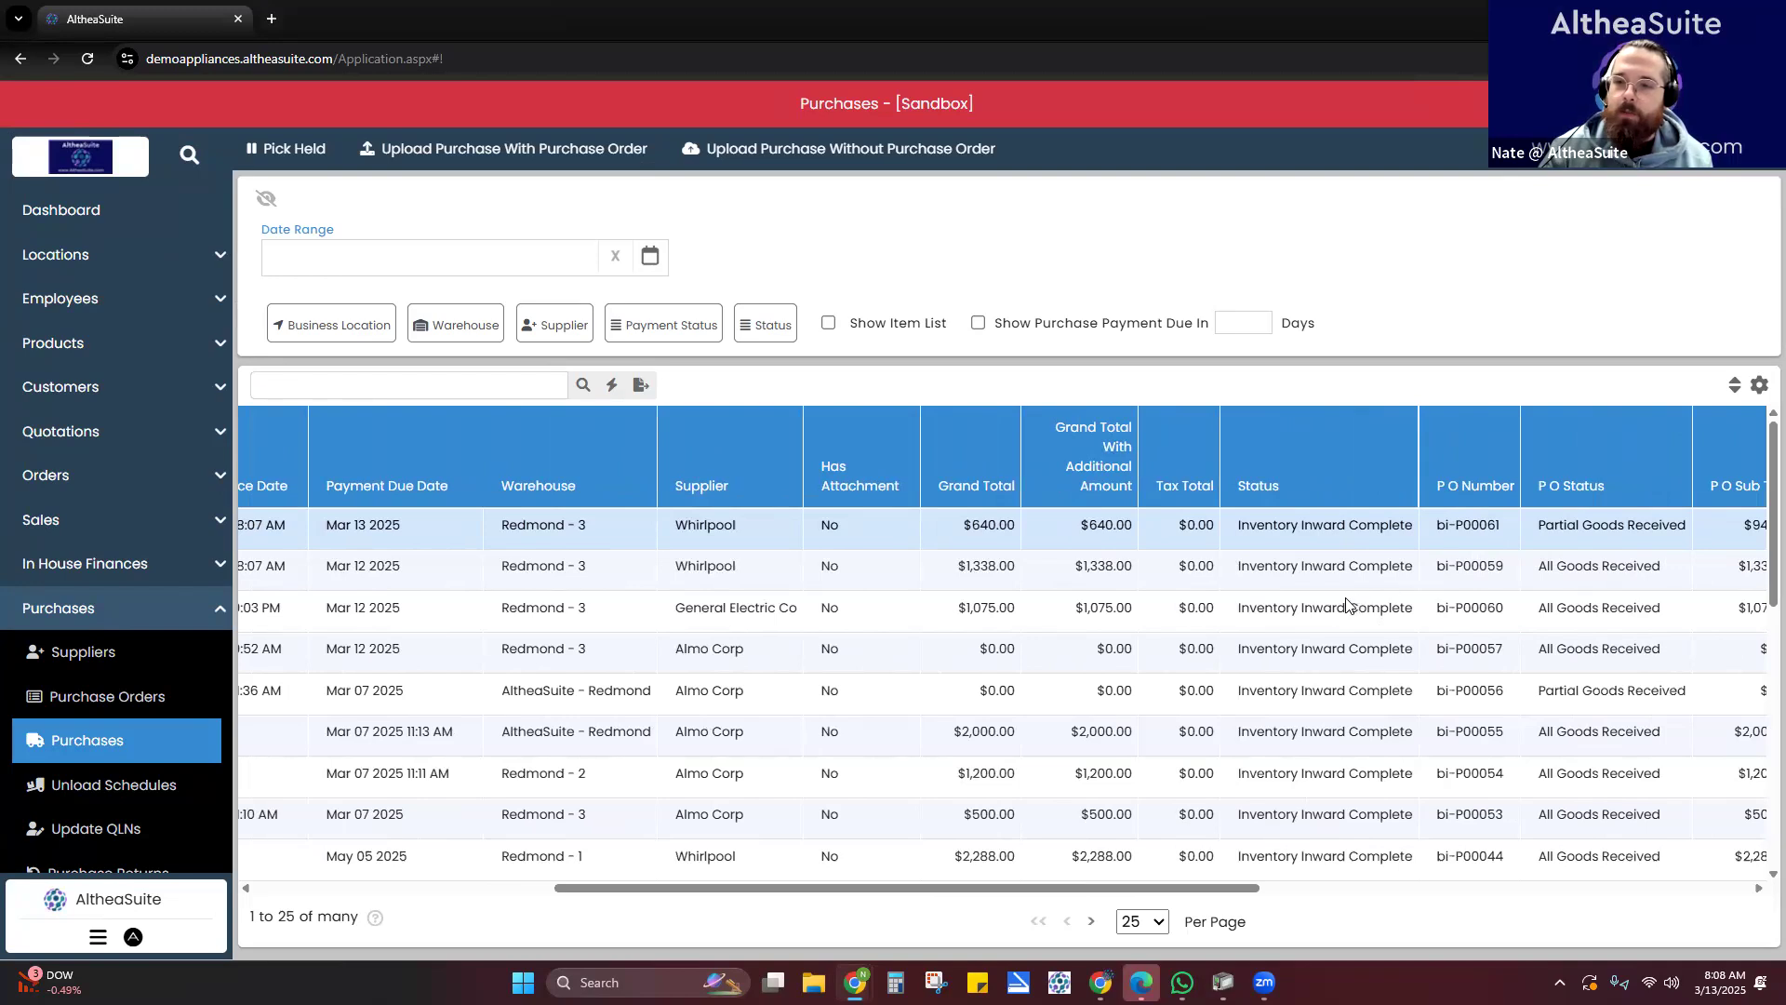
{"action": "scroll", "coordinate": [1203, 532], "scroll_direction": "right", "scroll_amount": 2}
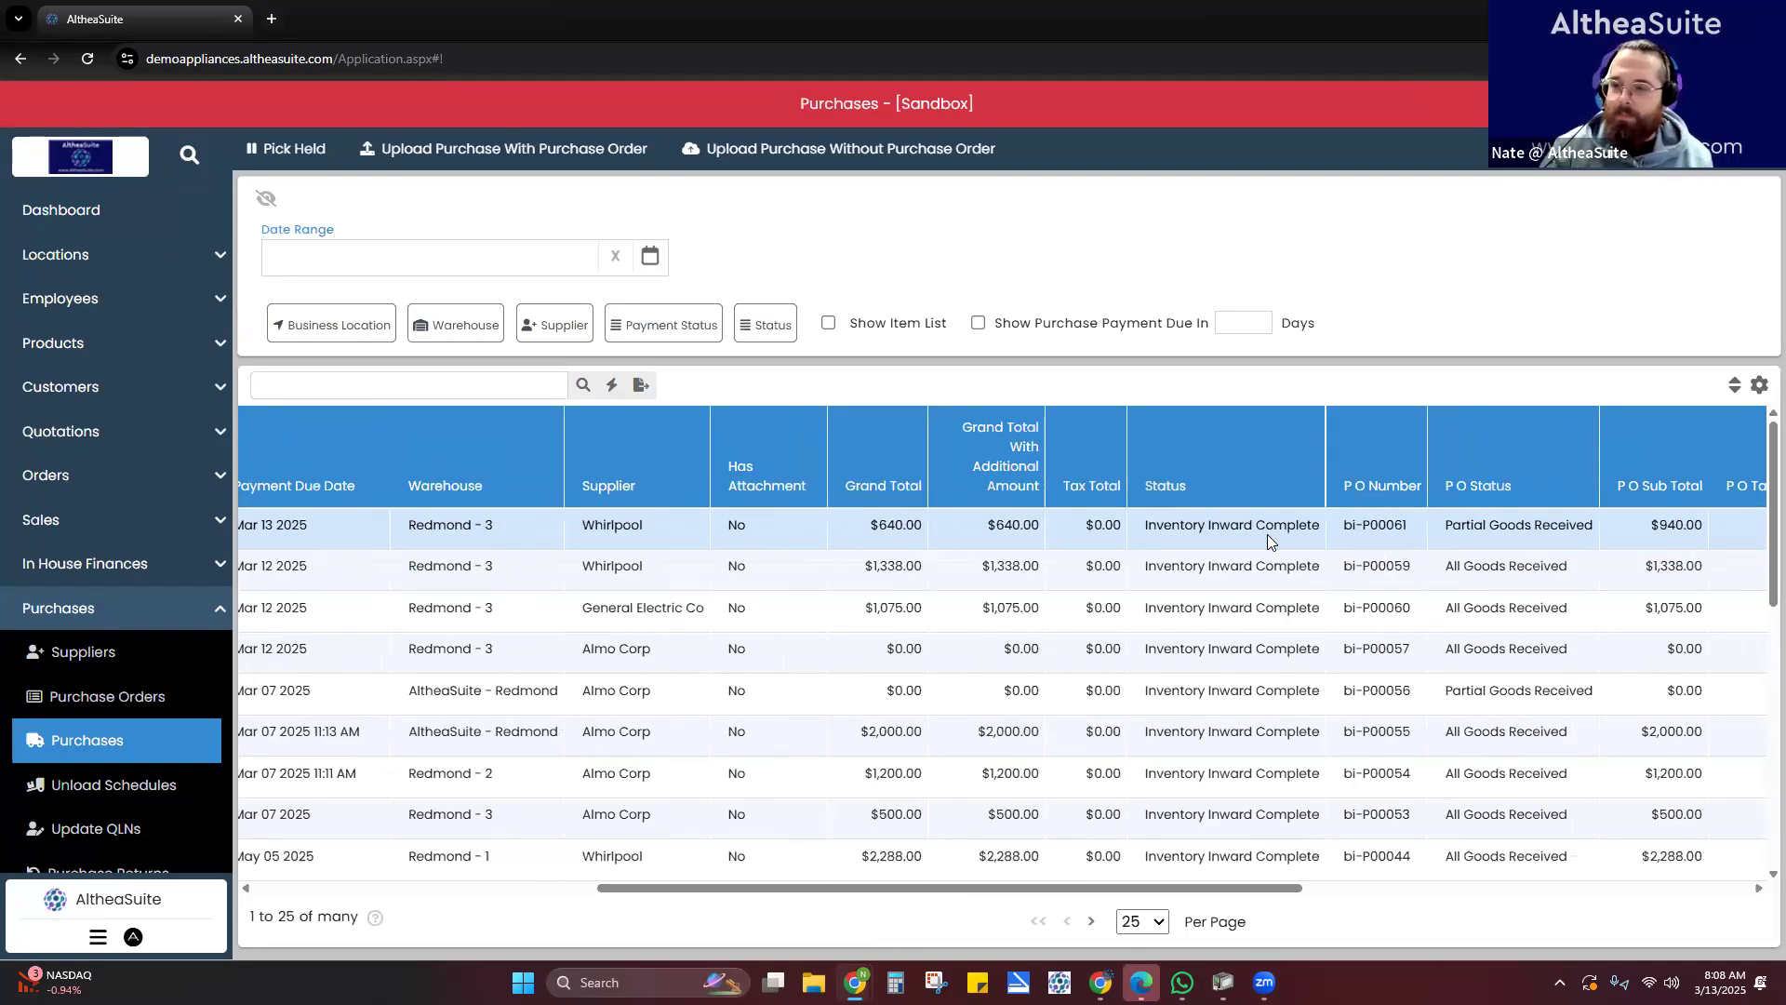
{"action": "scroll", "coordinate": [1267, 534], "scroll_direction": "right", "scroll_amount": 1}
{"action": "scroll", "coordinate": [1069, 540], "scroll_direction": "left", "scroll_amount": 2}
{"action": "scroll", "coordinate": [941, 551], "scroll_direction": "left", "scroll_amount": 7}
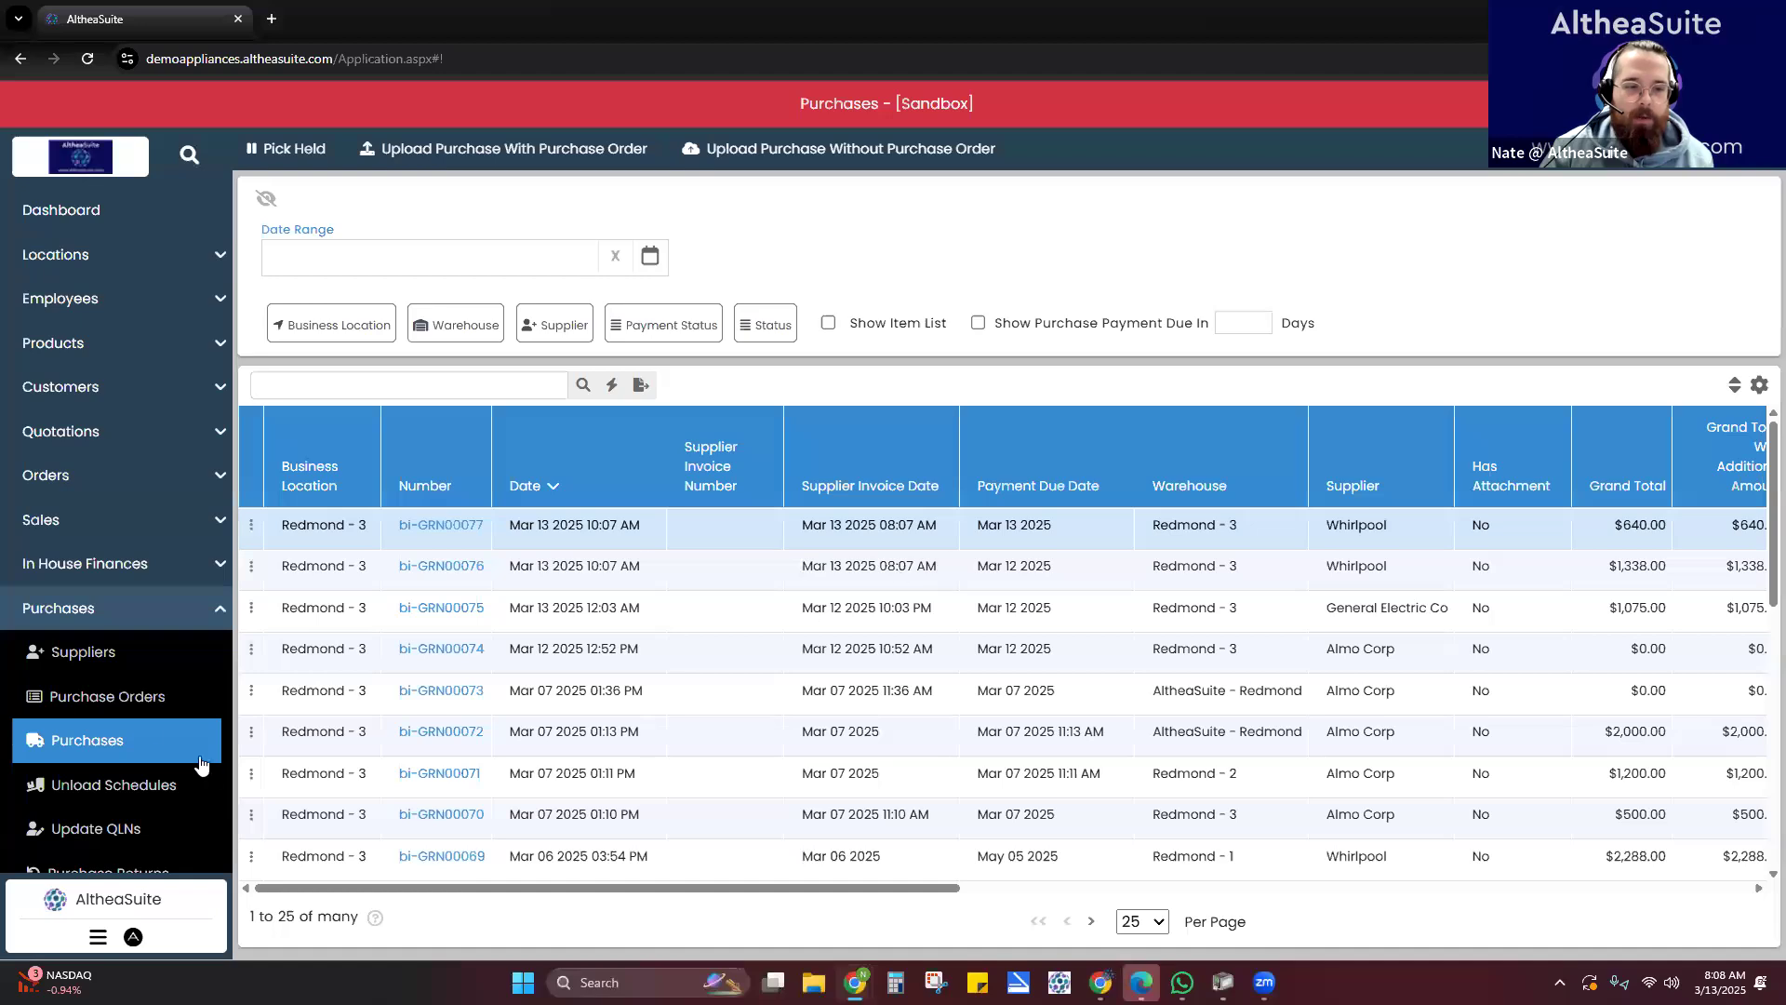
- Start a new supplier invoice and set its supplier to Whirlpool
{"action": "scroll", "coordinate": [130, 725], "scroll_direction": "down", "scroll_amount": 3}
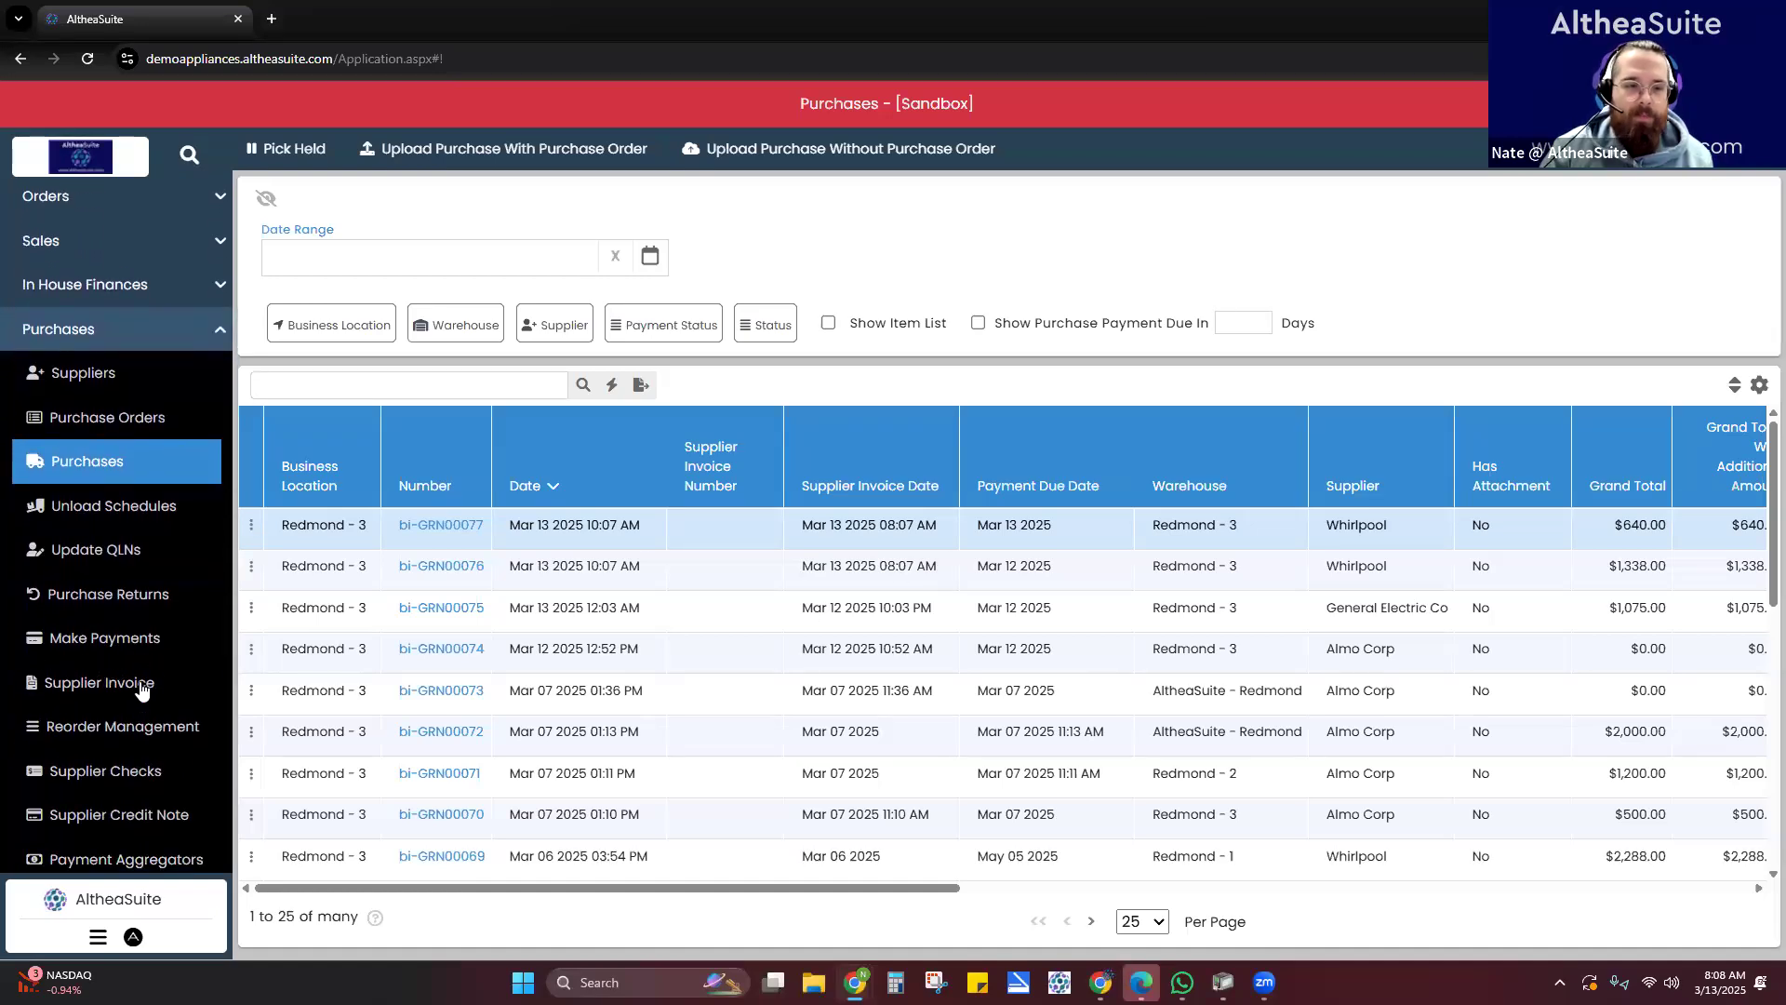
{"action": "left_click", "coordinate": [141, 686]}
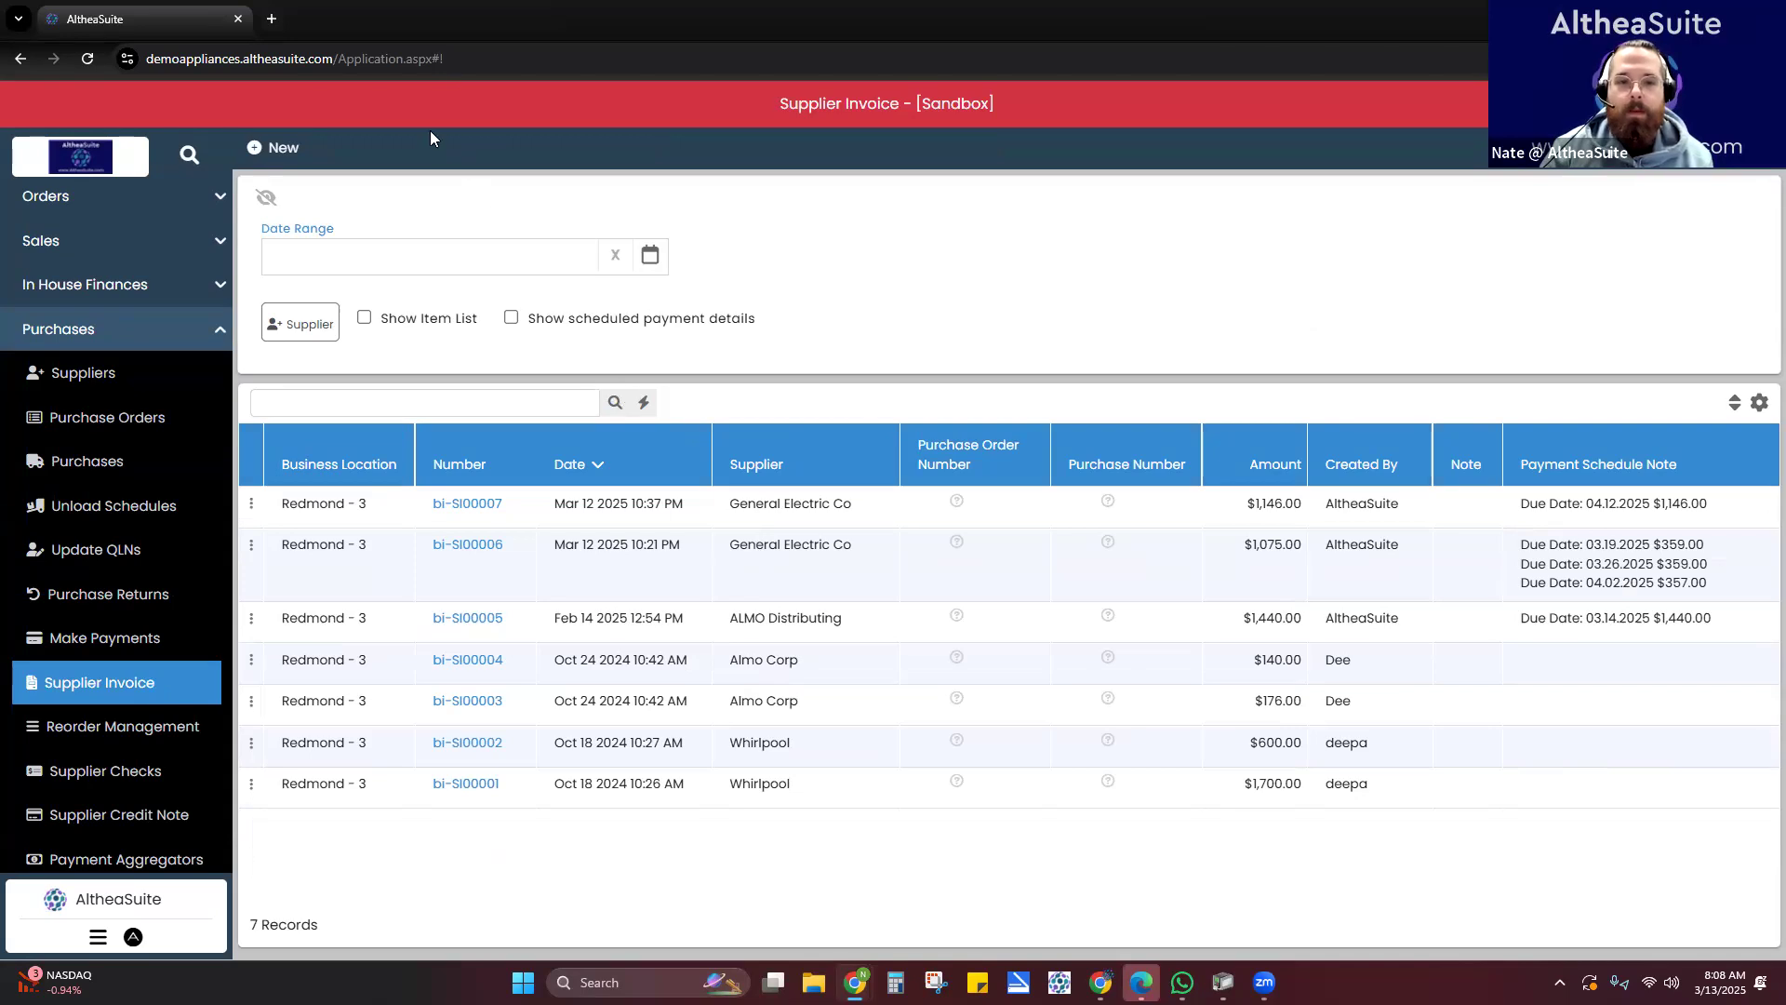
{"action": "left_click", "coordinate": [273, 150]}
{"action": "left_click", "coordinate": [1157, 329]}
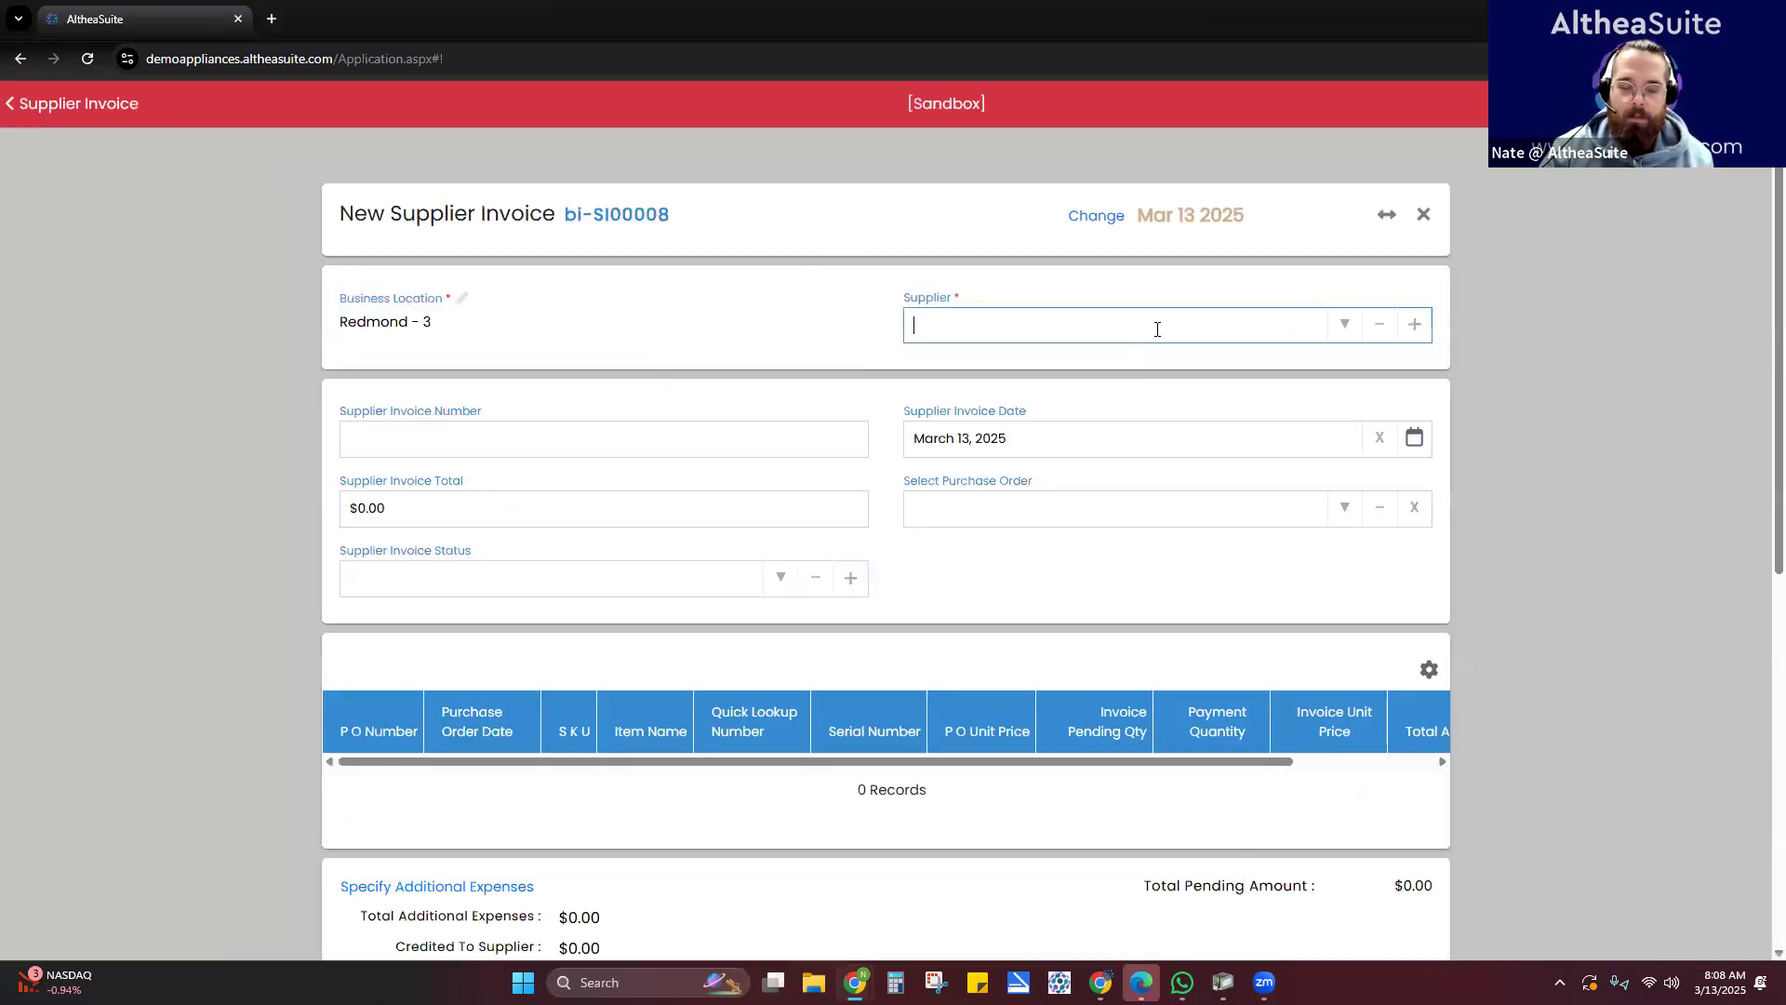
{"action": "type", "text": "whirl"}
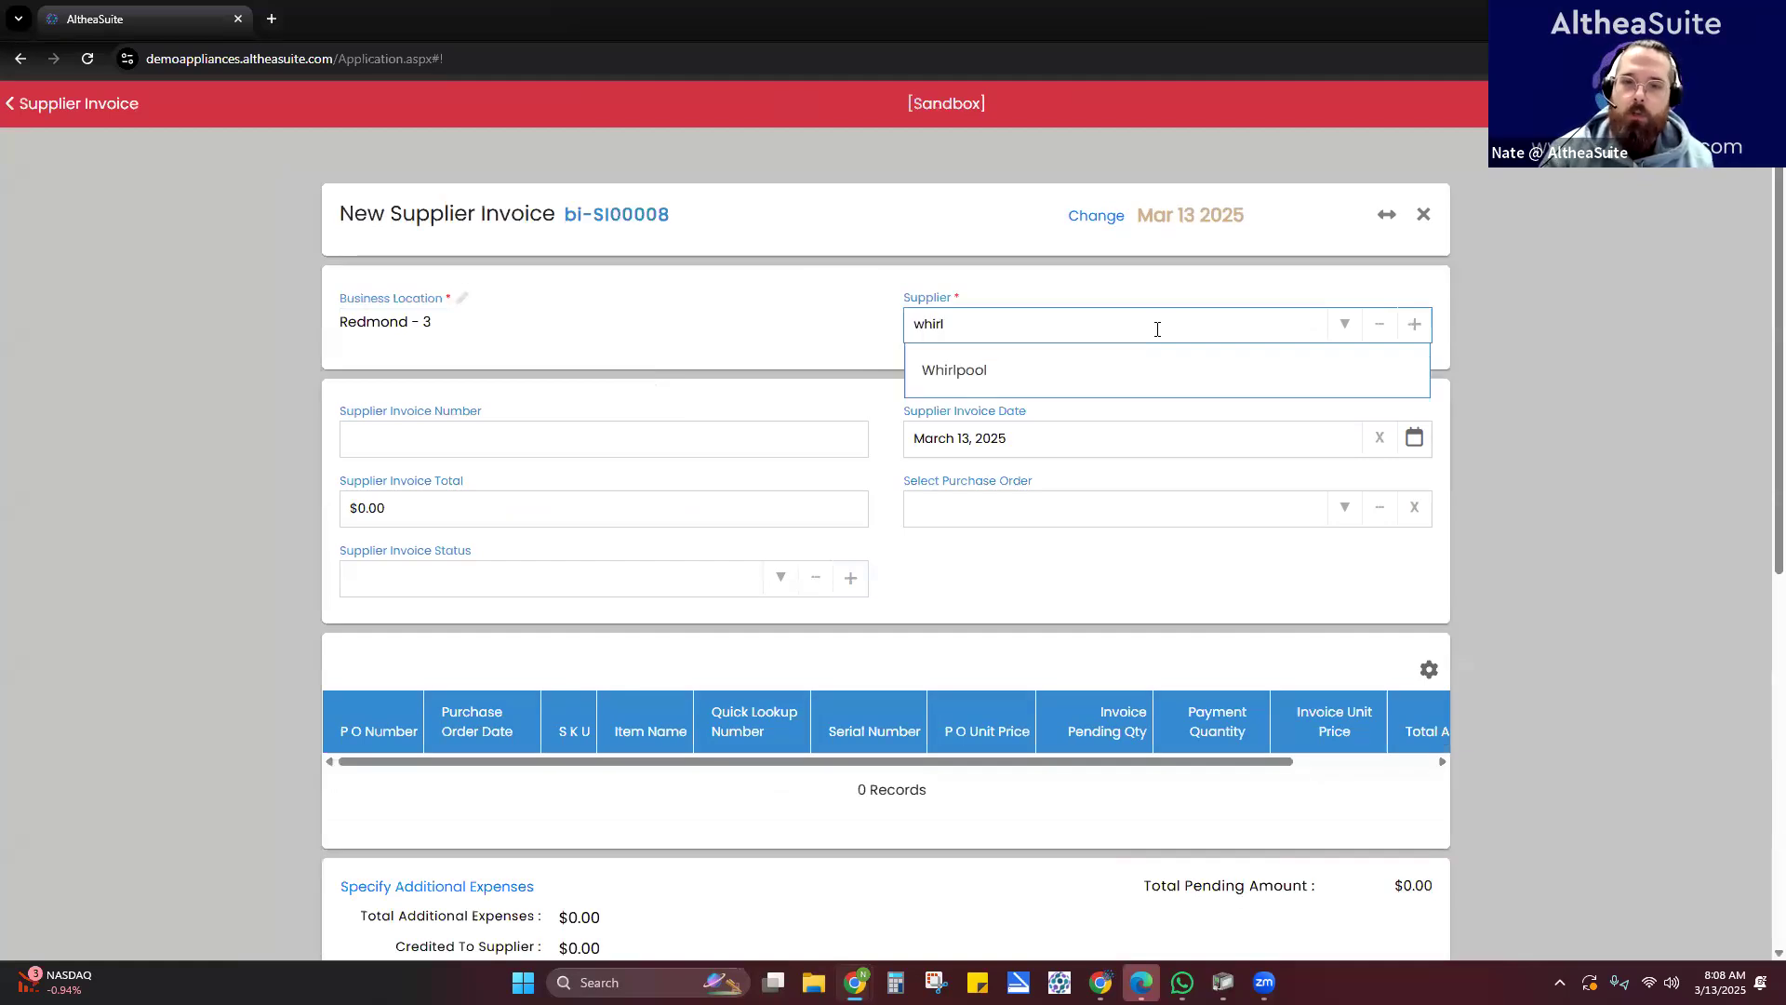
{"action": "left_click", "coordinate": [1142, 371]}
{"action": "scroll", "coordinate": [1203, 450], "scroll_direction": "down", "scroll_amount": 2}
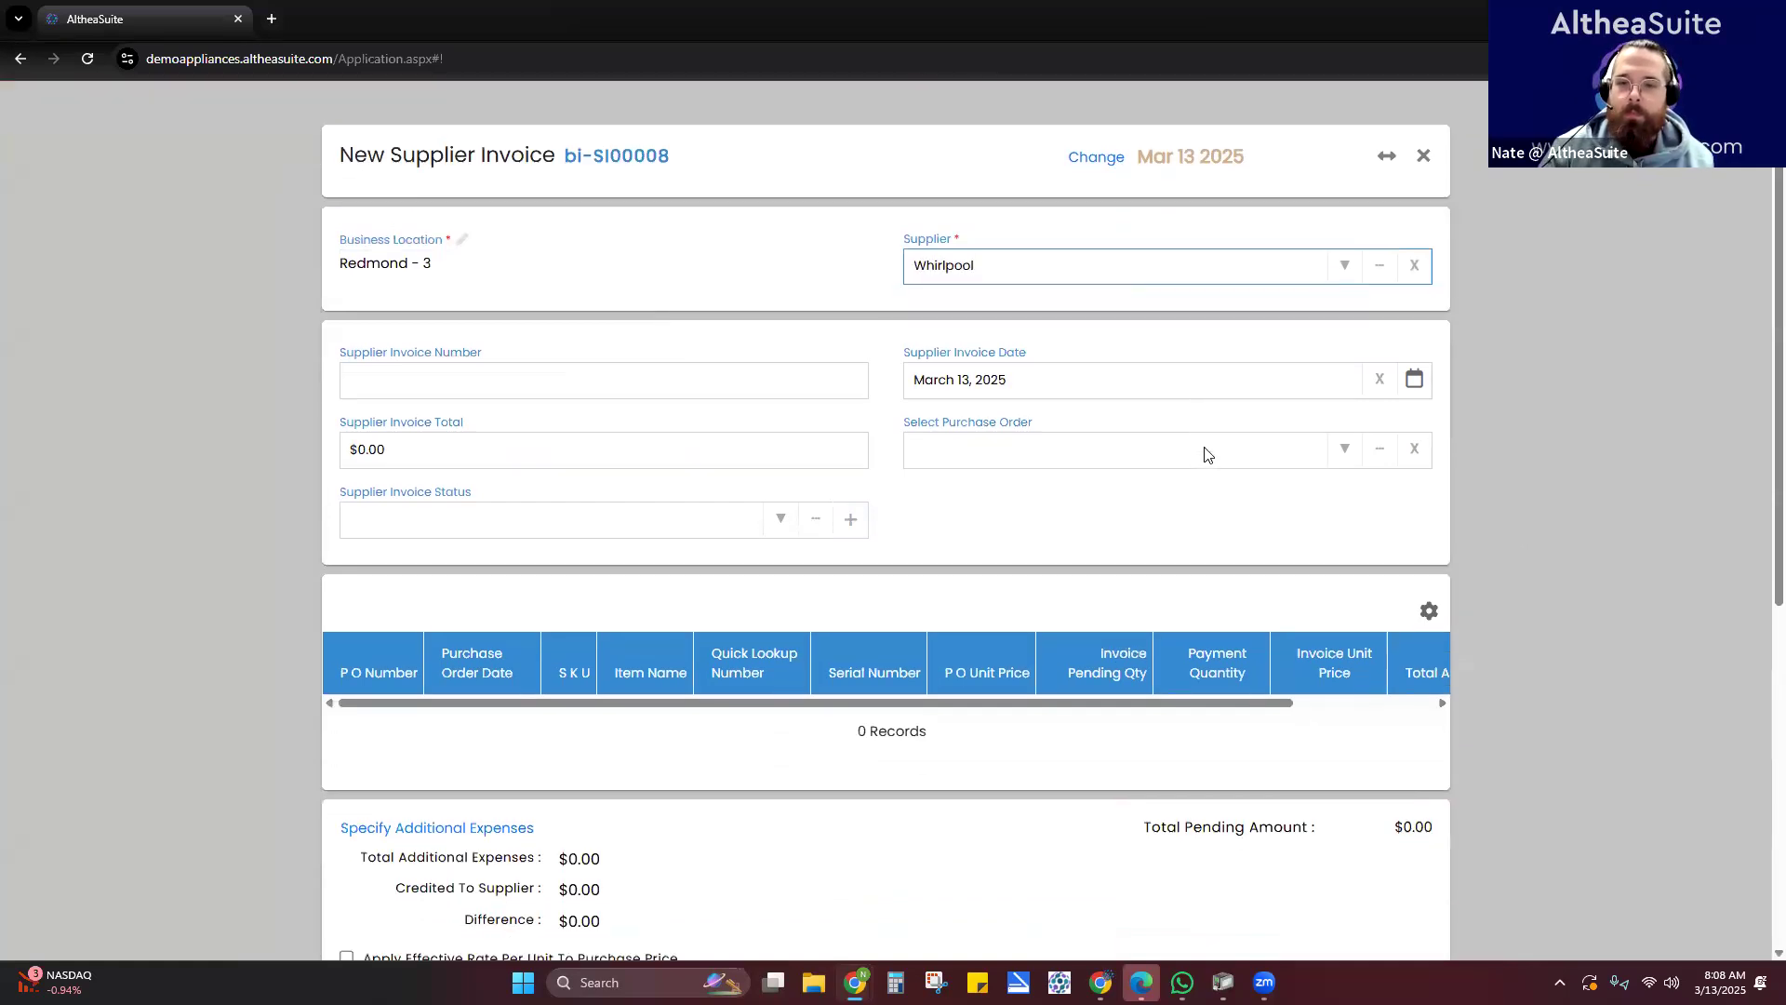
{"action": "left_click", "coordinate": [1134, 316]}
{"action": "scroll", "coordinate": [1070, 390], "scroll_direction": "up", "scroll_amount": 1}
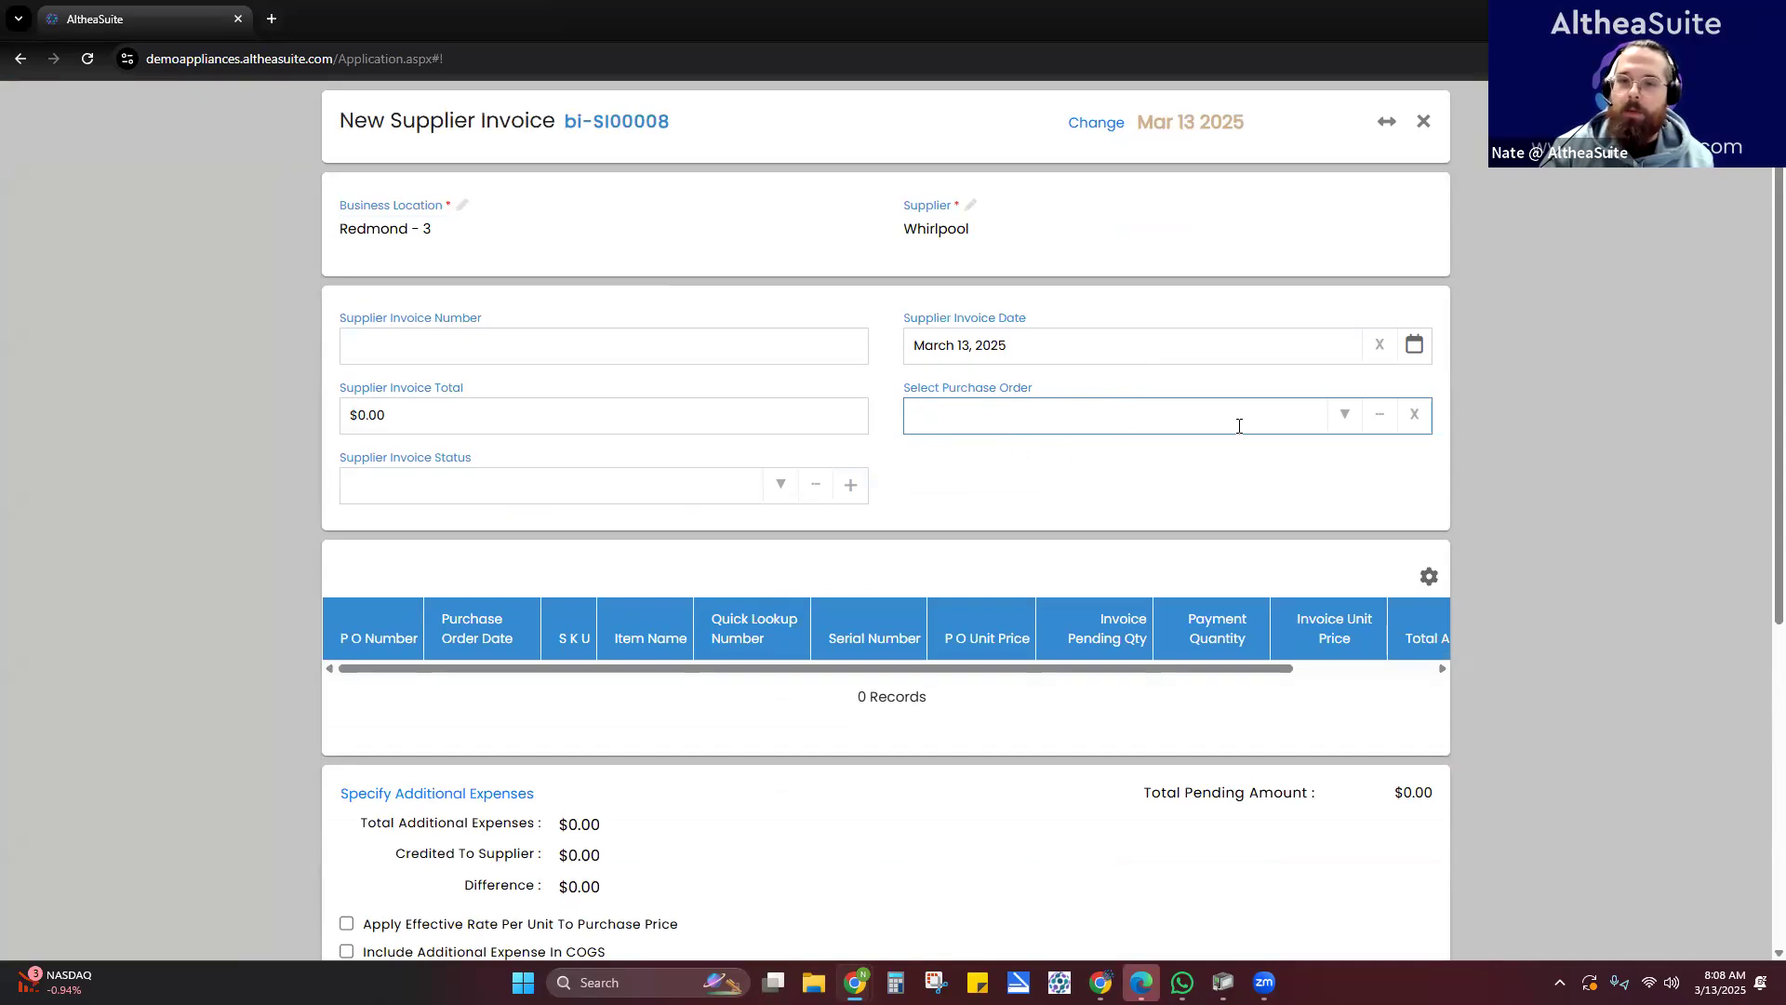
- Add the items of the two newest Whirlpool purchase orders to the supplier invoice
{"action": "left_click", "coordinate": [1341, 421]}
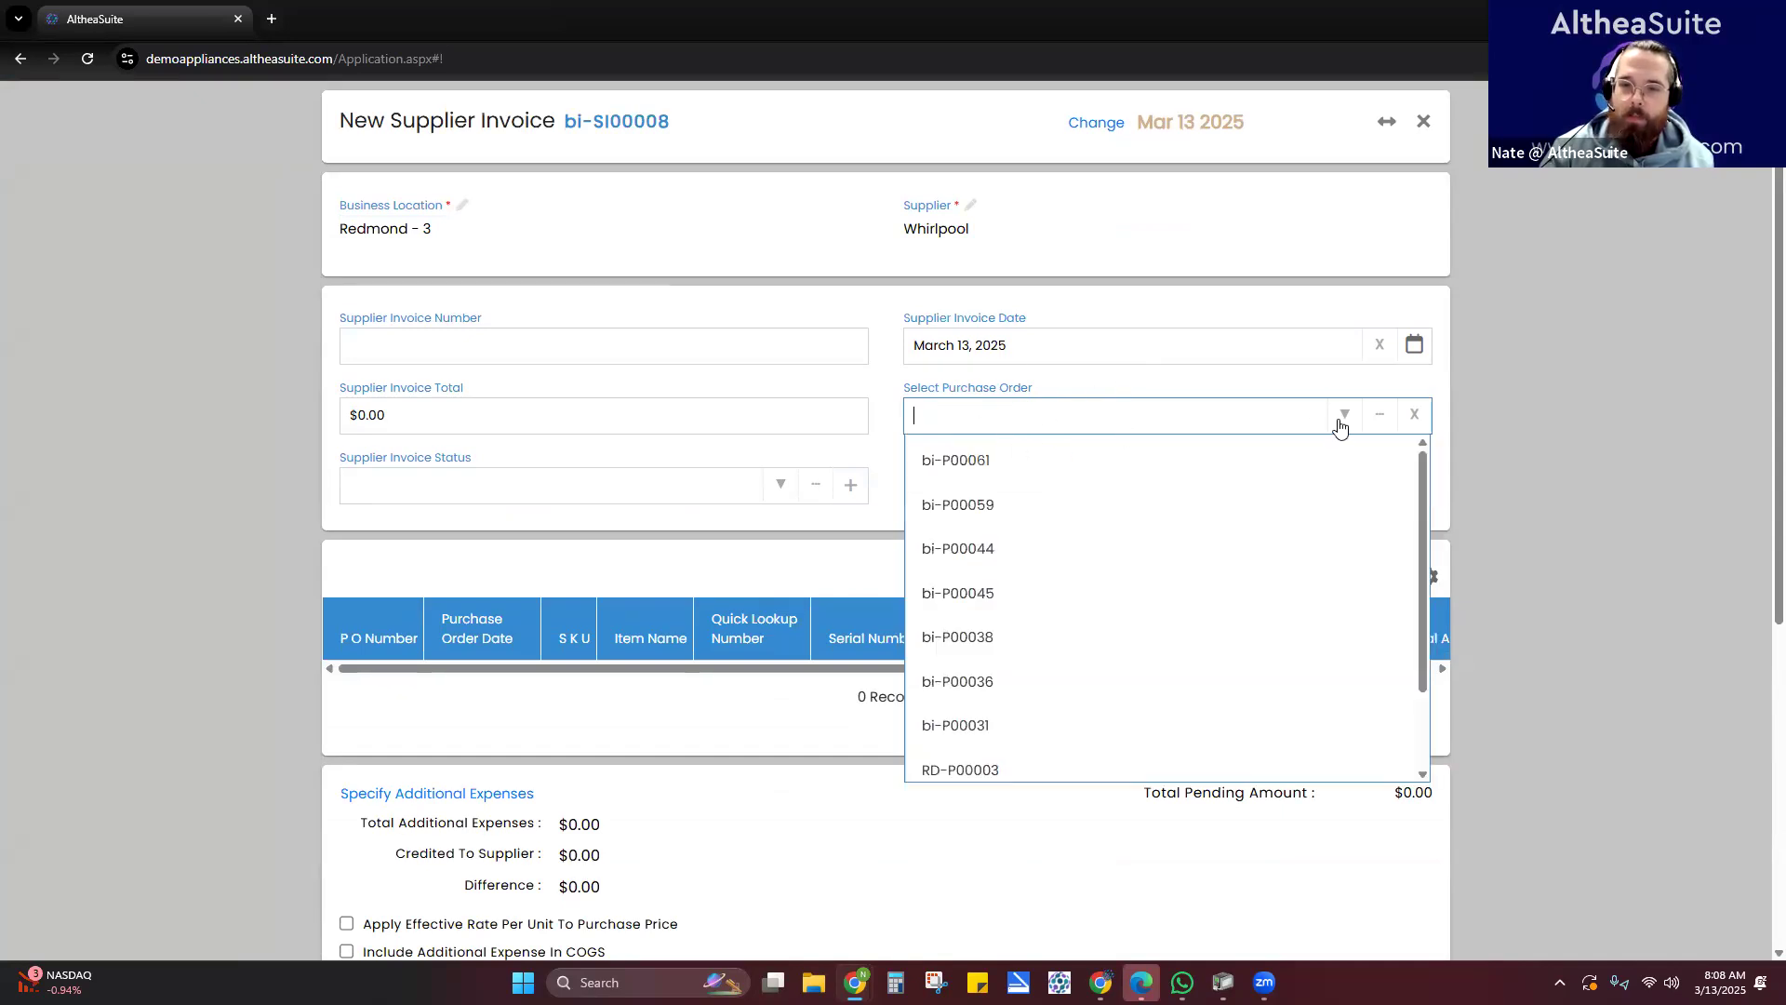
{"action": "left_click", "coordinate": [1027, 467]}
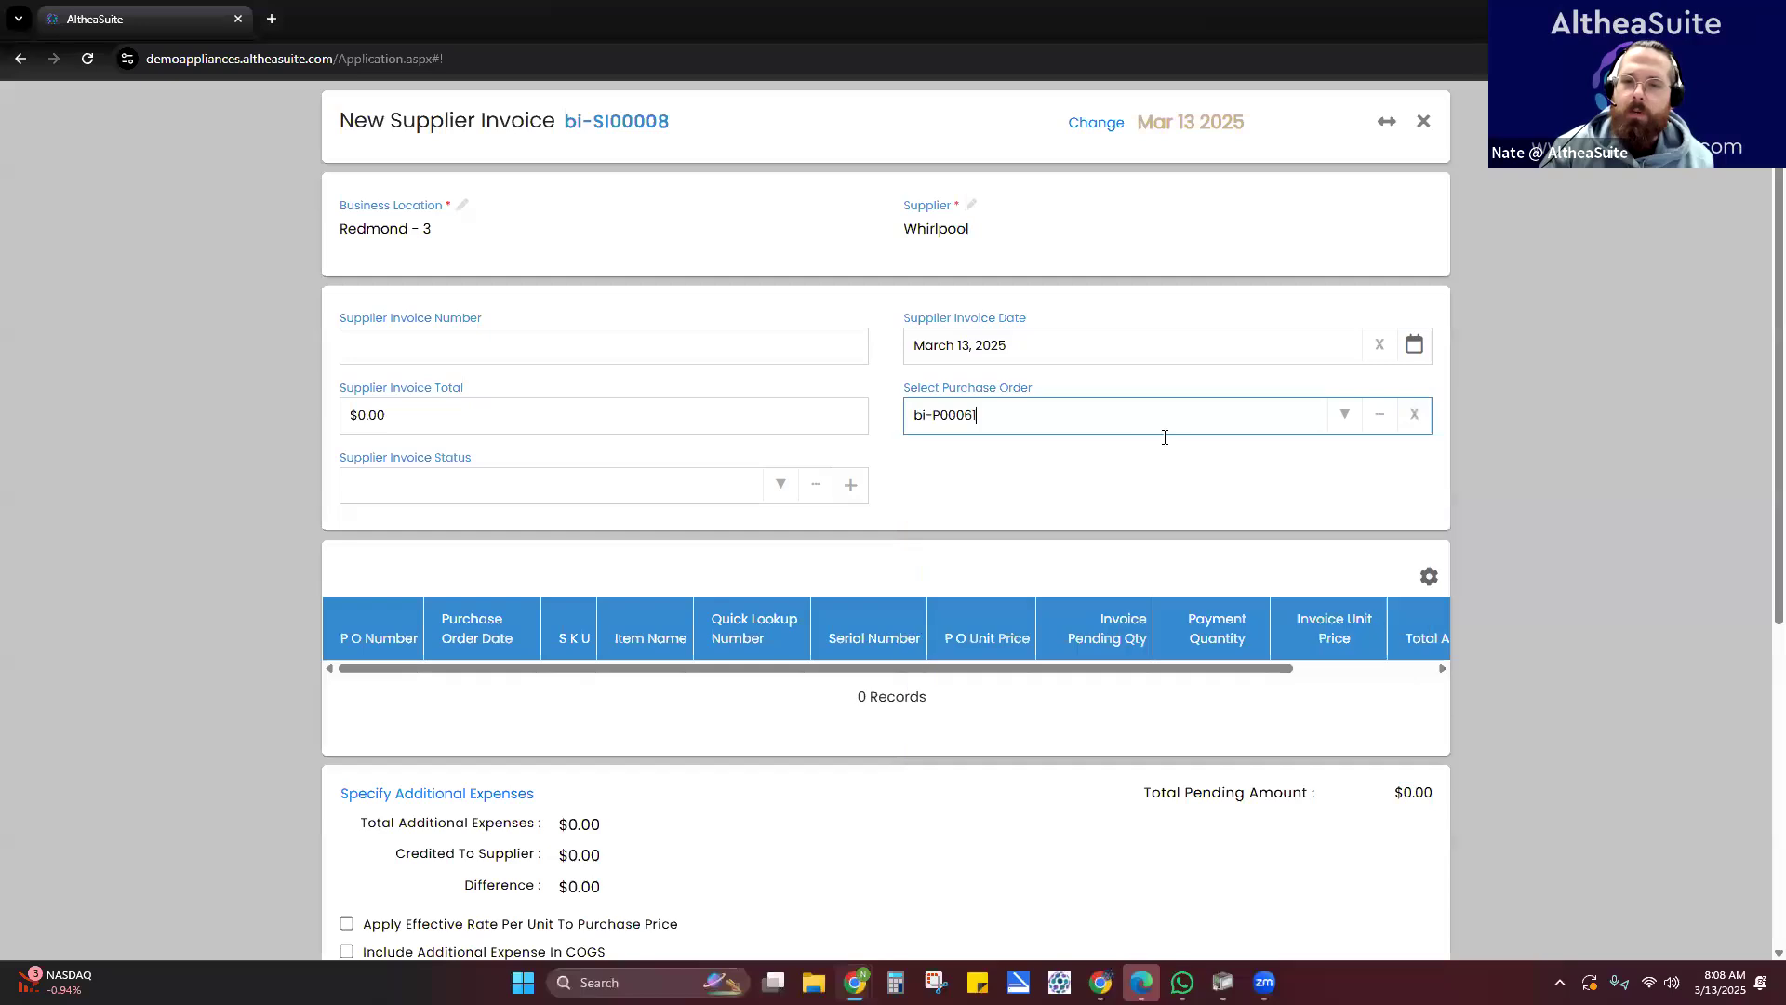
{"action": "left_click", "coordinate": [1336, 415]}
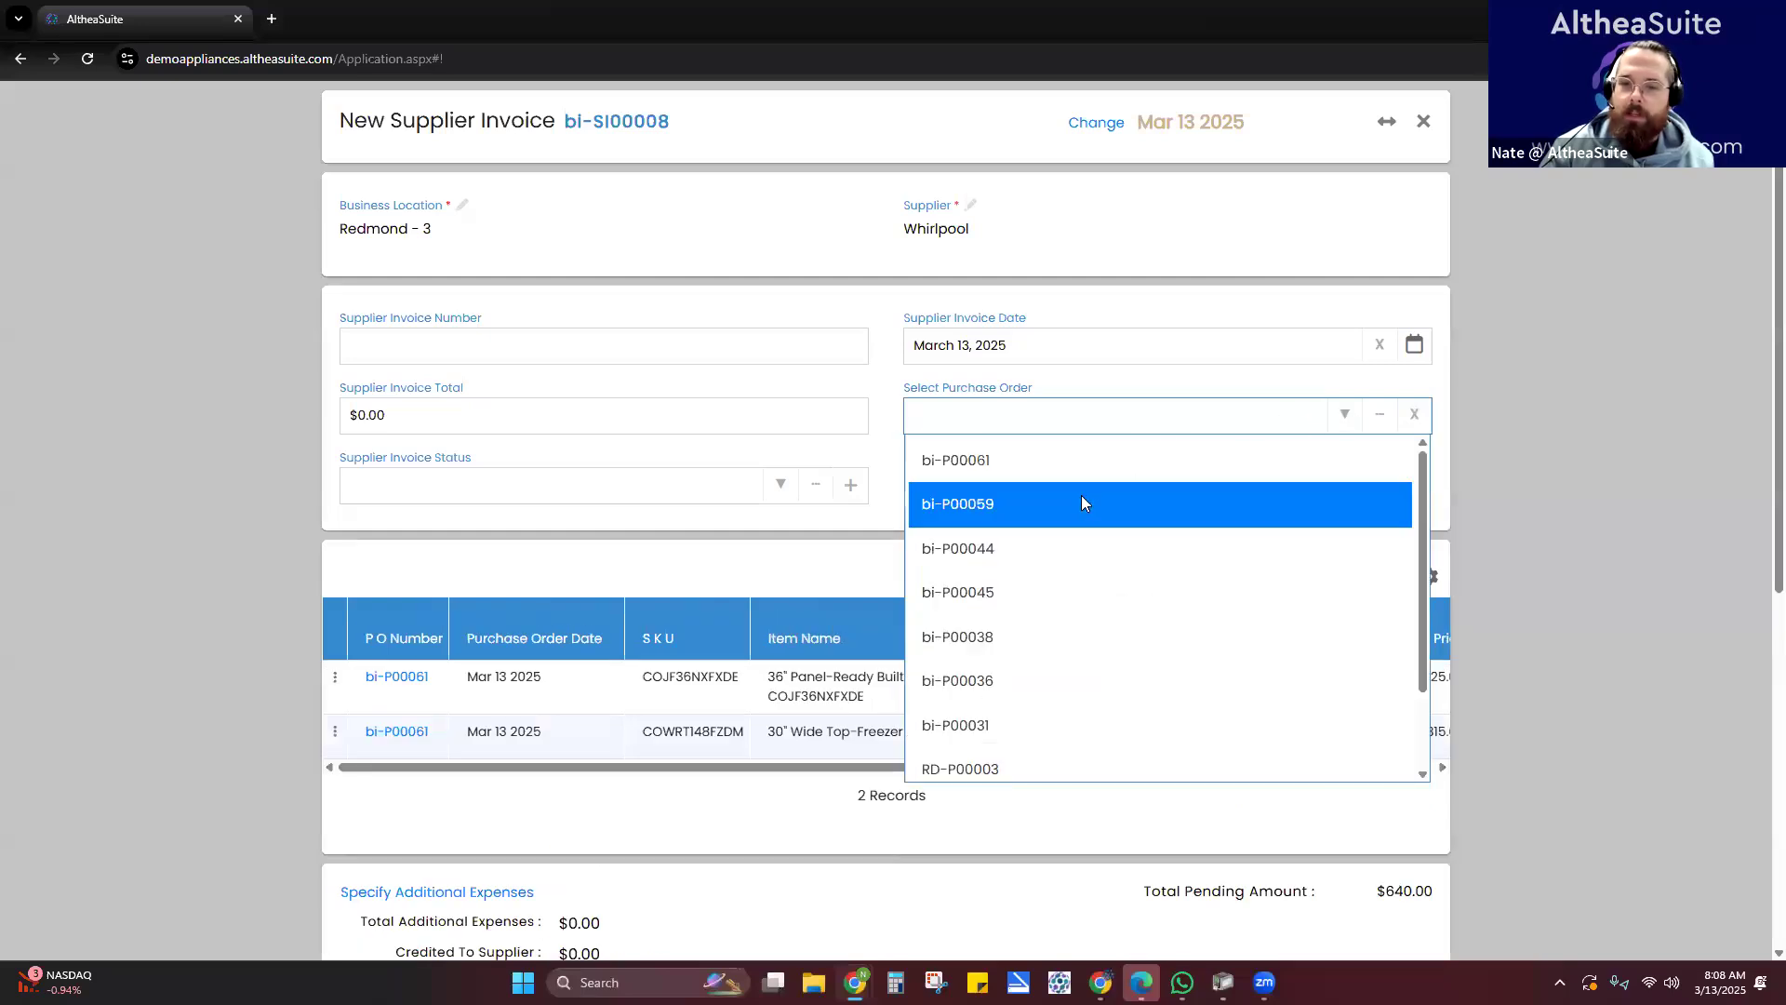
{"action": "left_click", "coordinate": [1080, 503]}
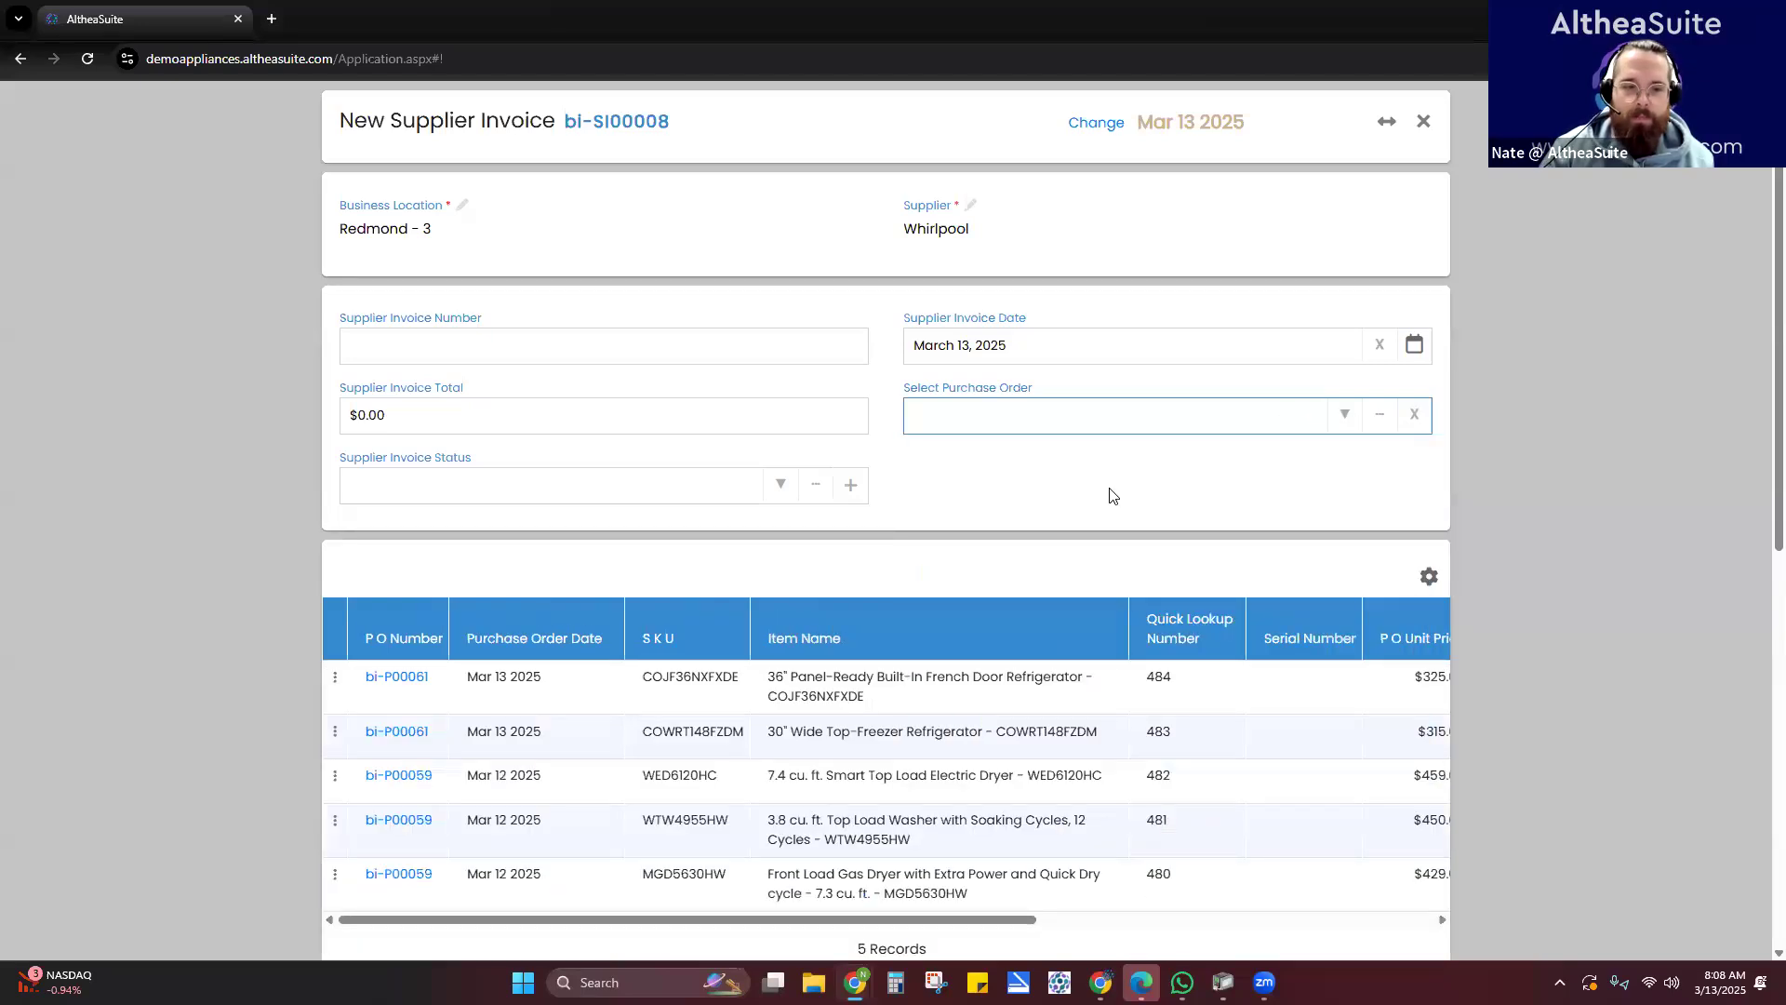
- Examine the invoice items' purchase order prices and payment quantities, and the pending quantity breakdown of refrigerator COJF36NXFXDE
{"action": "scroll", "coordinate": [1113, 495], "scroll_direction": "down", "scroll_amount": 1}
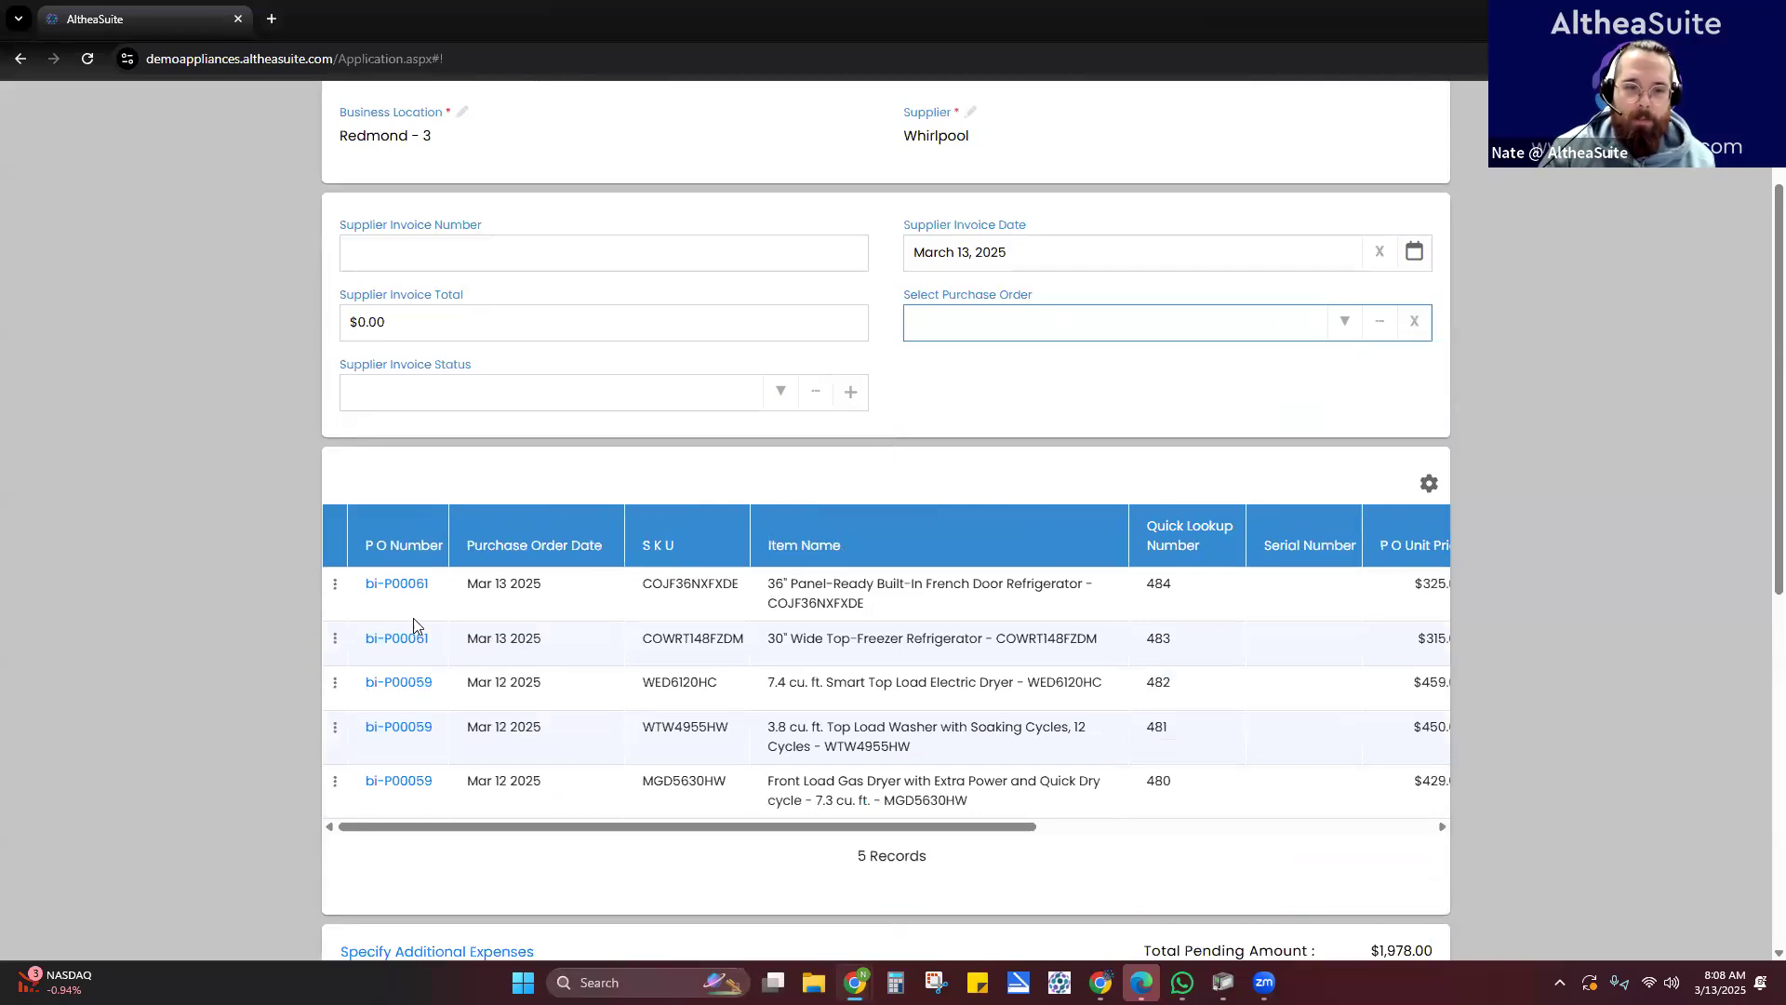
{"action": "scroll", "coordinate": [563, 642], "scroll_direction": "right", "scroll_amount": 3}
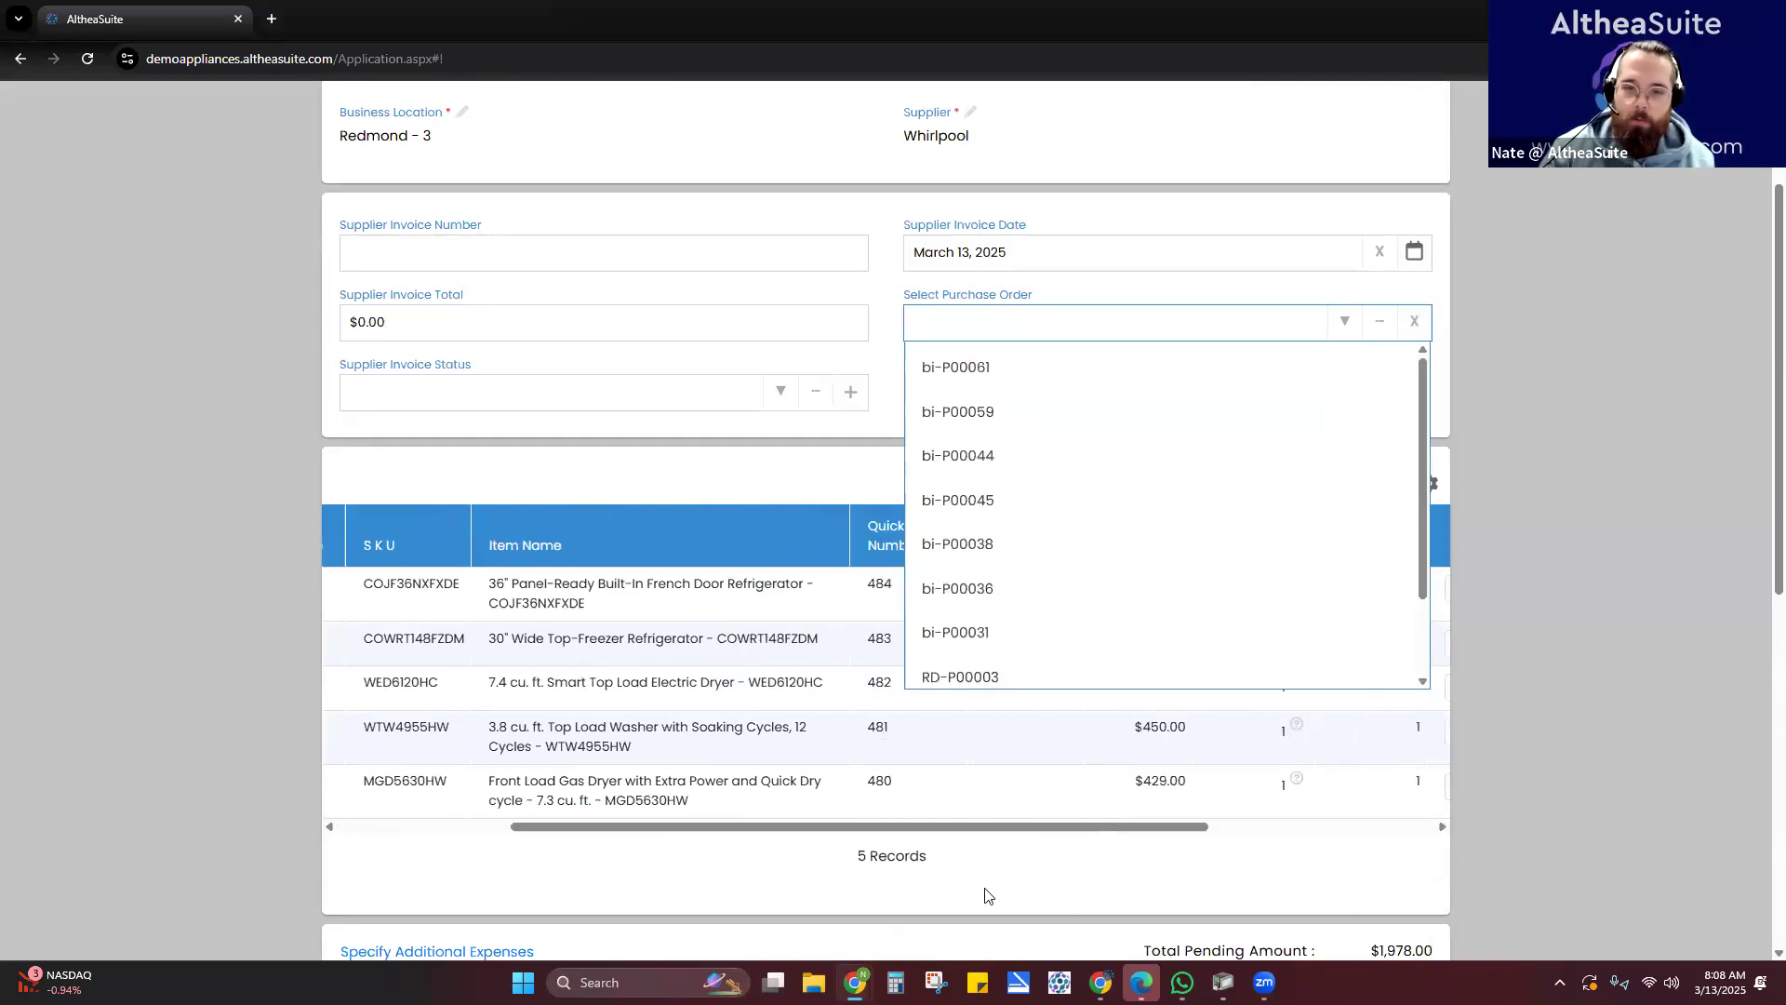
{"action": "left_click", "coordinate": [988, 895]}
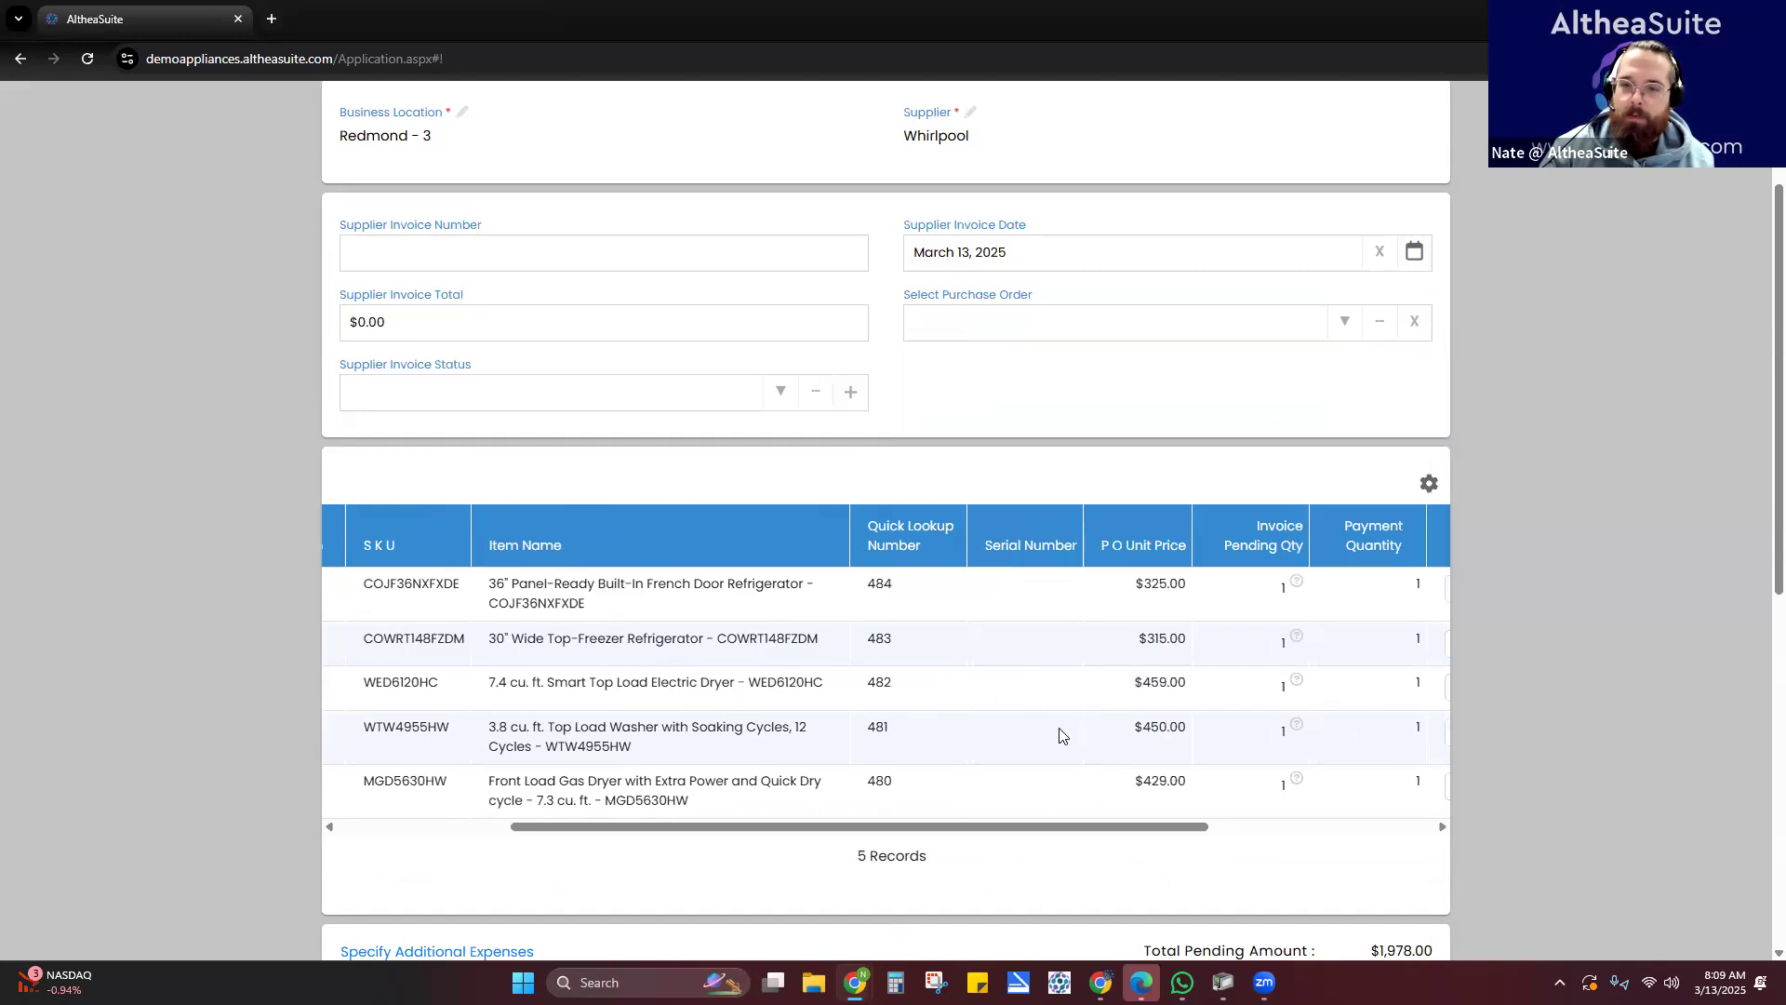
{"action": "scroll", "coordinate": [1060, 735], "scroll_direction": "right", "scroll_amount": 4}
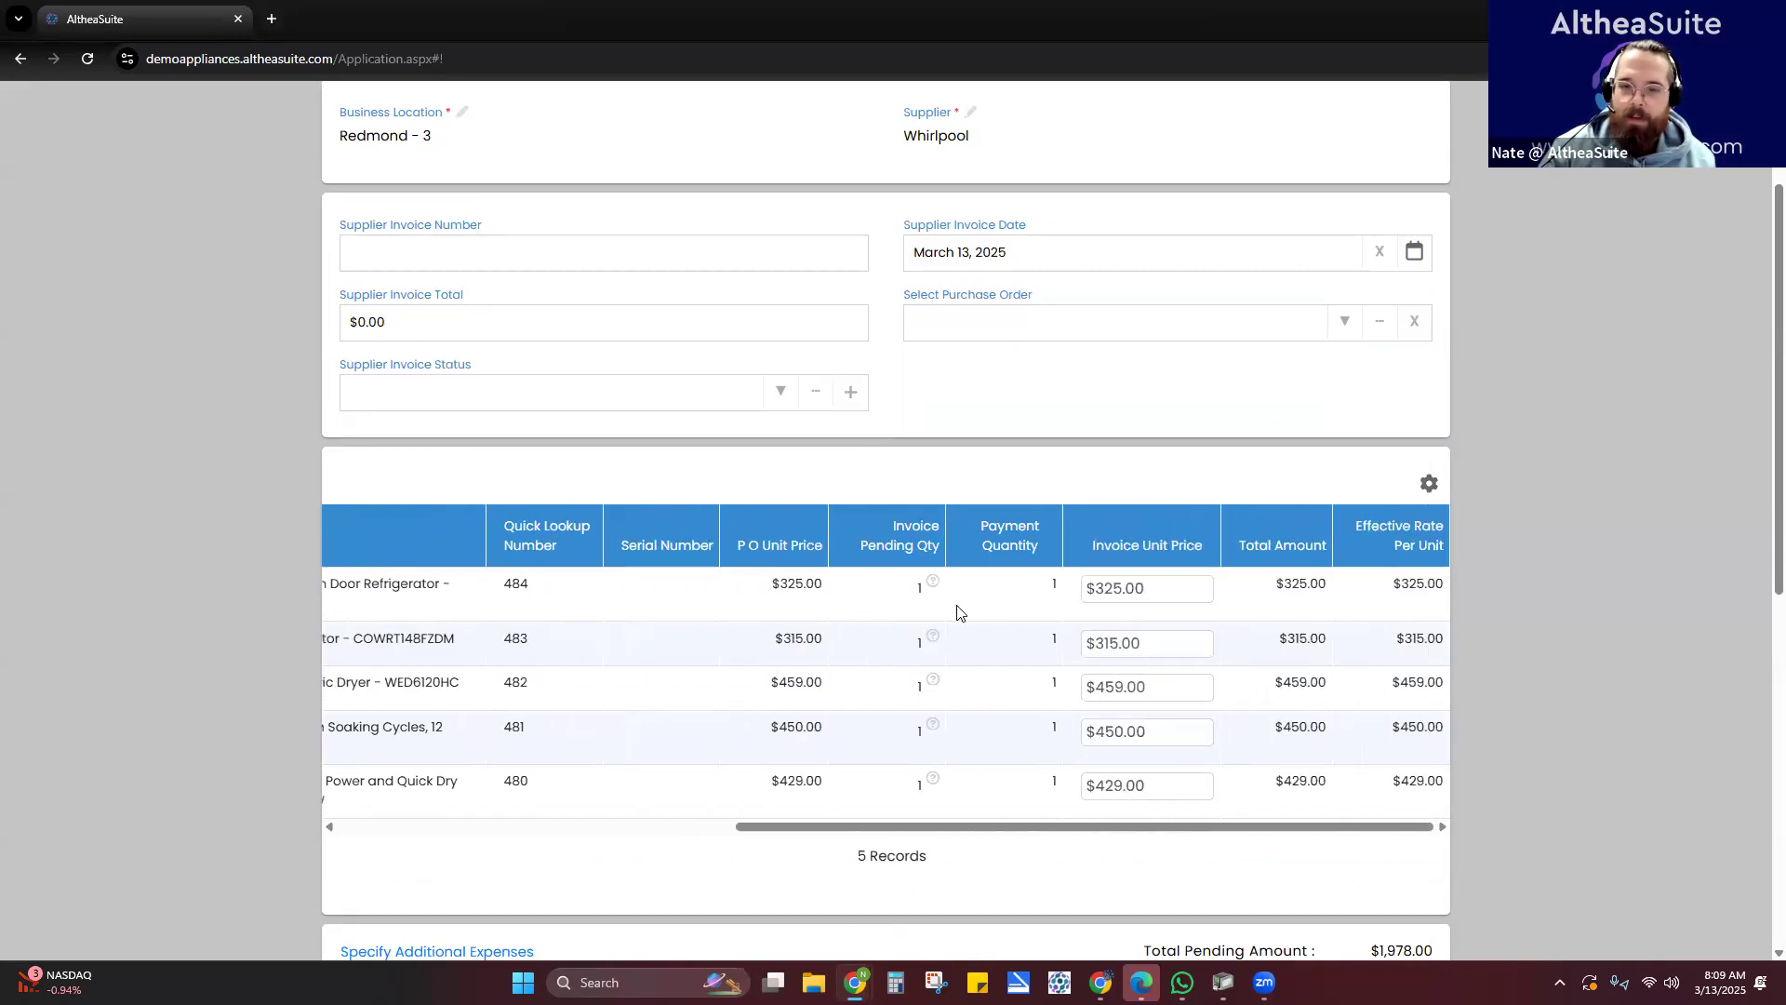
{"action": "left_click", "coordinate": [933, 583]}
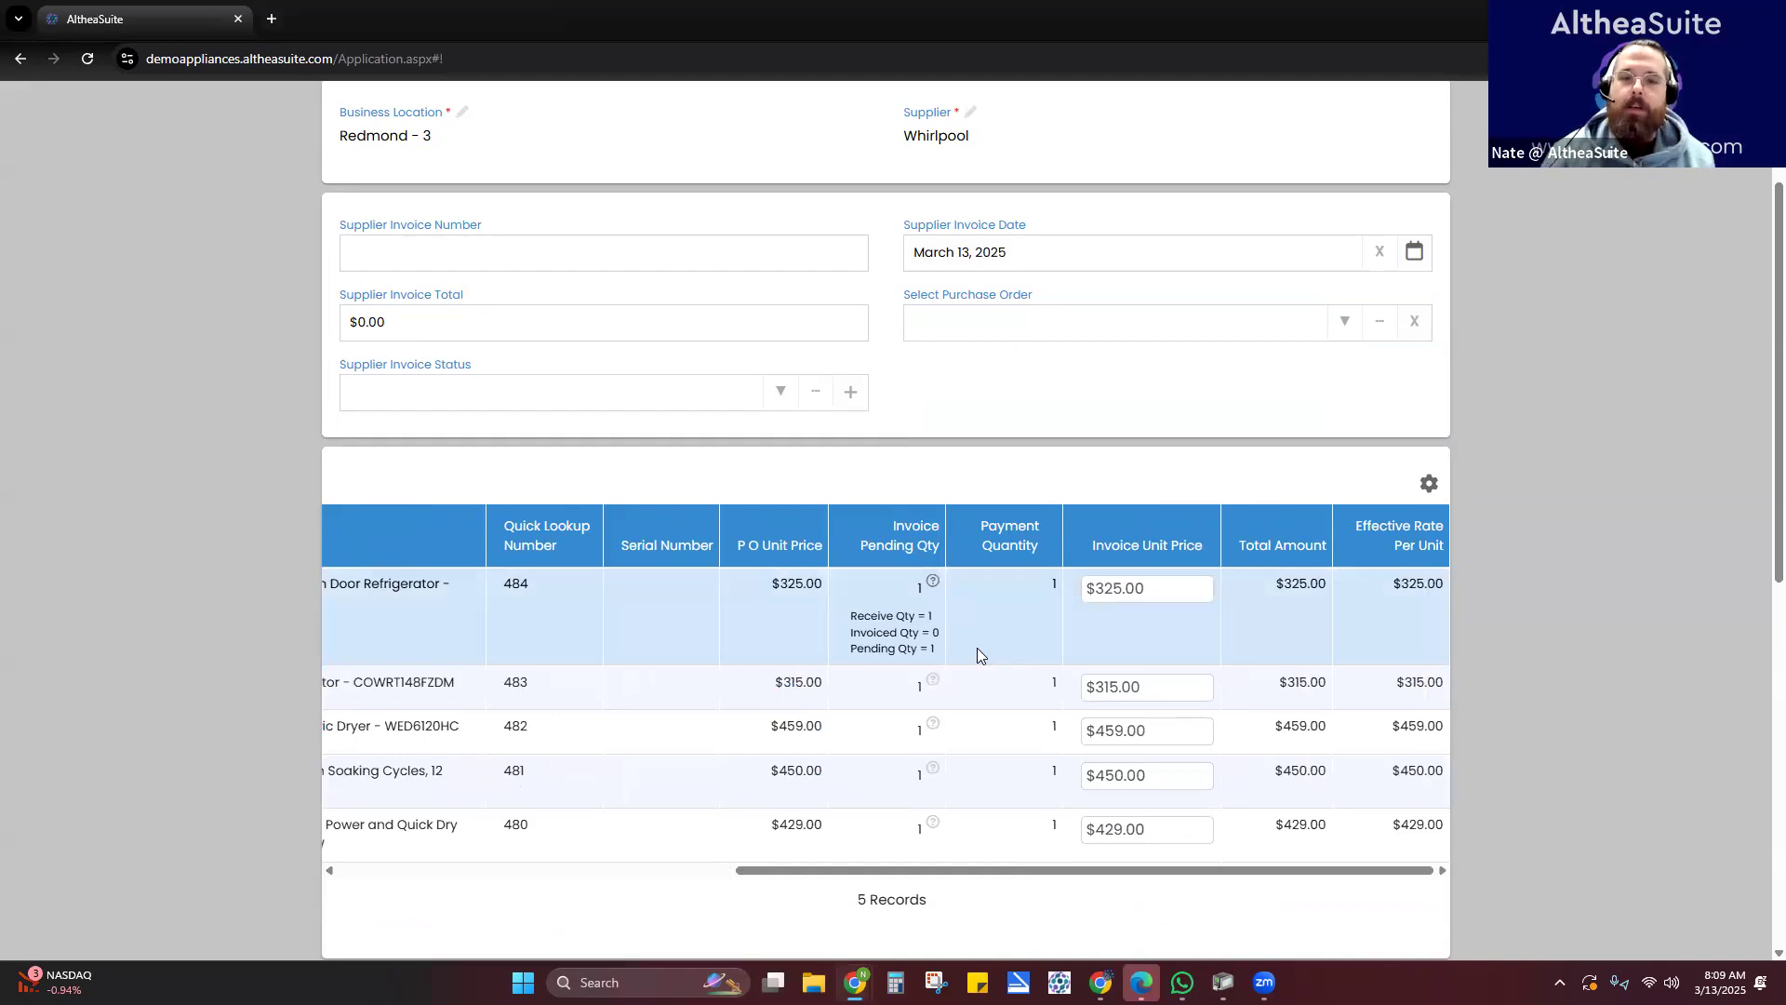
{"action": "left_click", "coordinate": [1047, 579]}
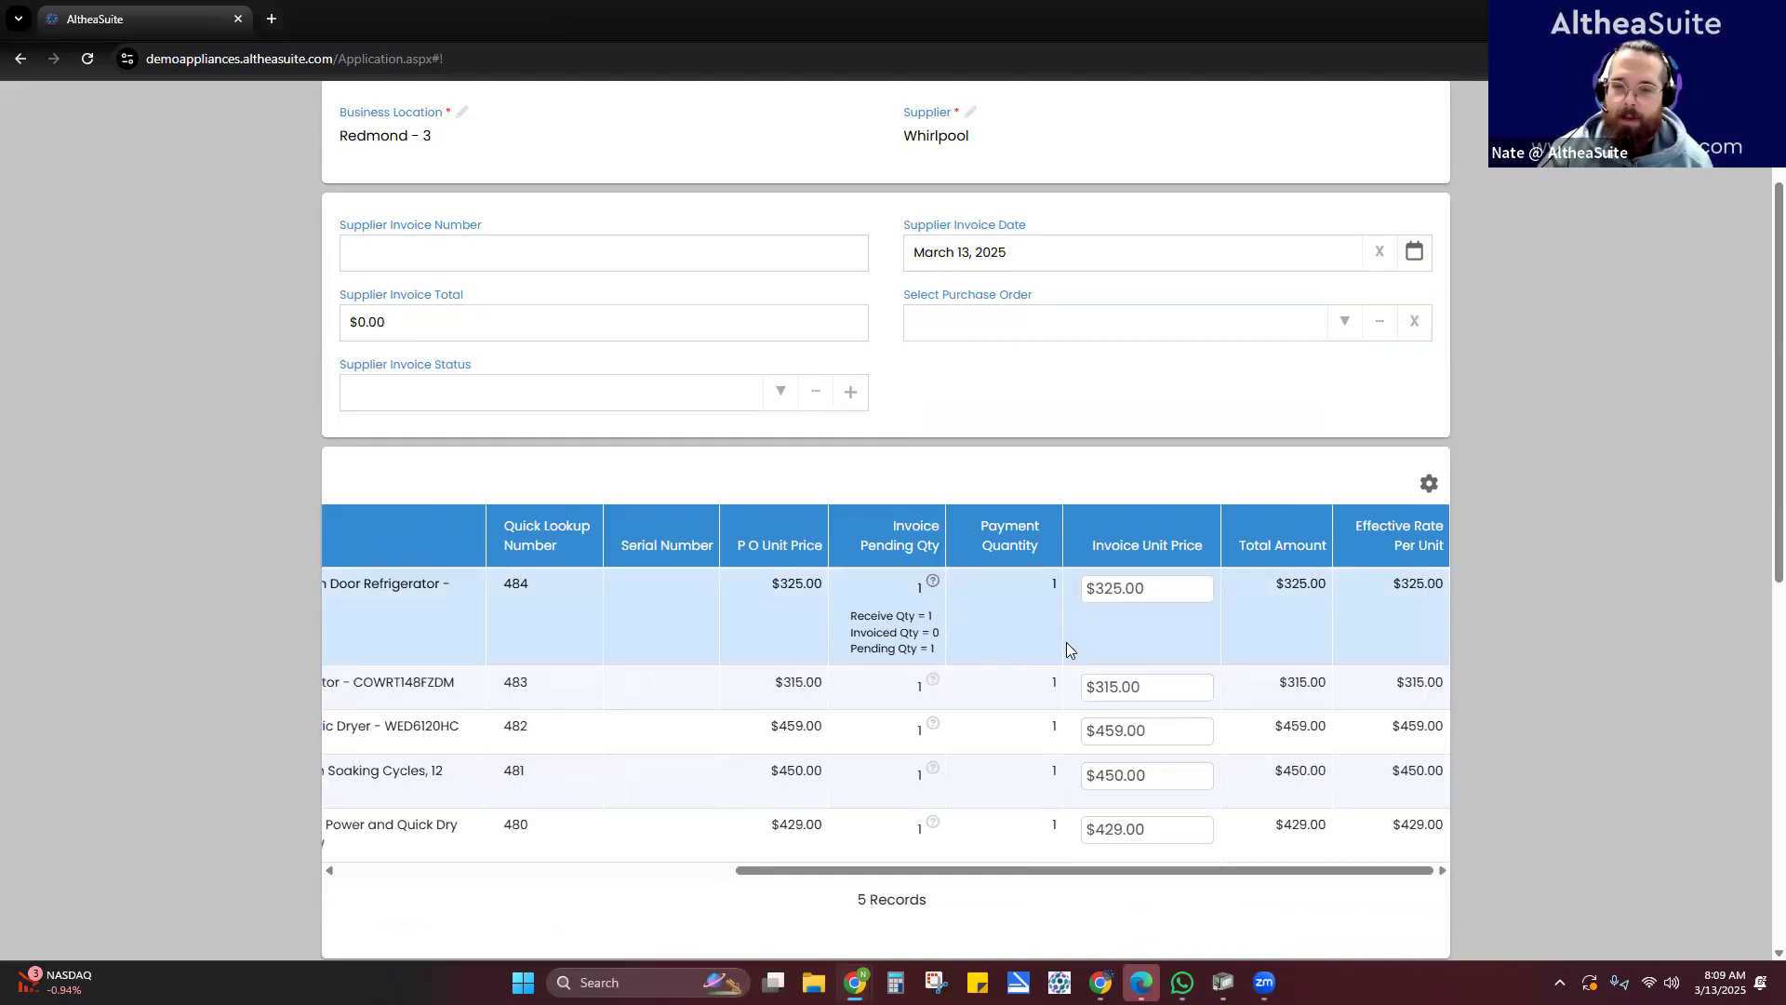
{"action": "scroll", "coordinate": [1099, 656], "scroll_direction": "down", "scroll_amount": 2}
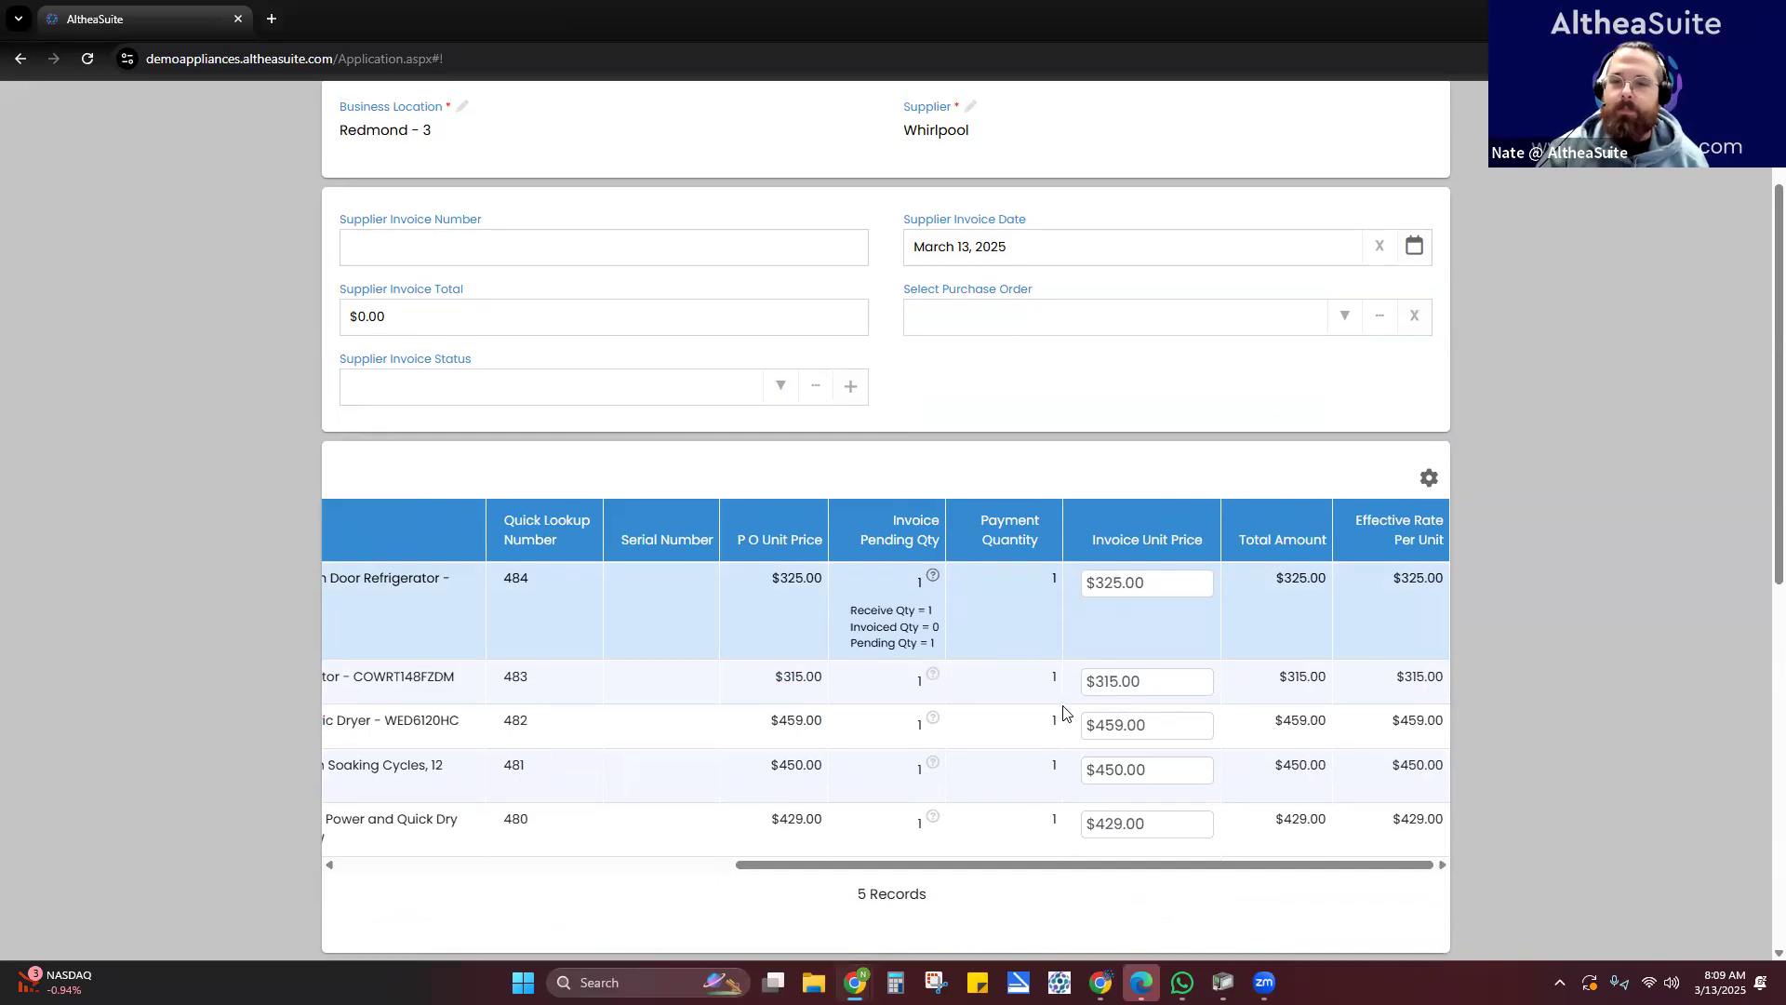
{"action": "scroll", "coordinate": [1112, 576], "scroll_direction": "left", "scroll_amount": 1}
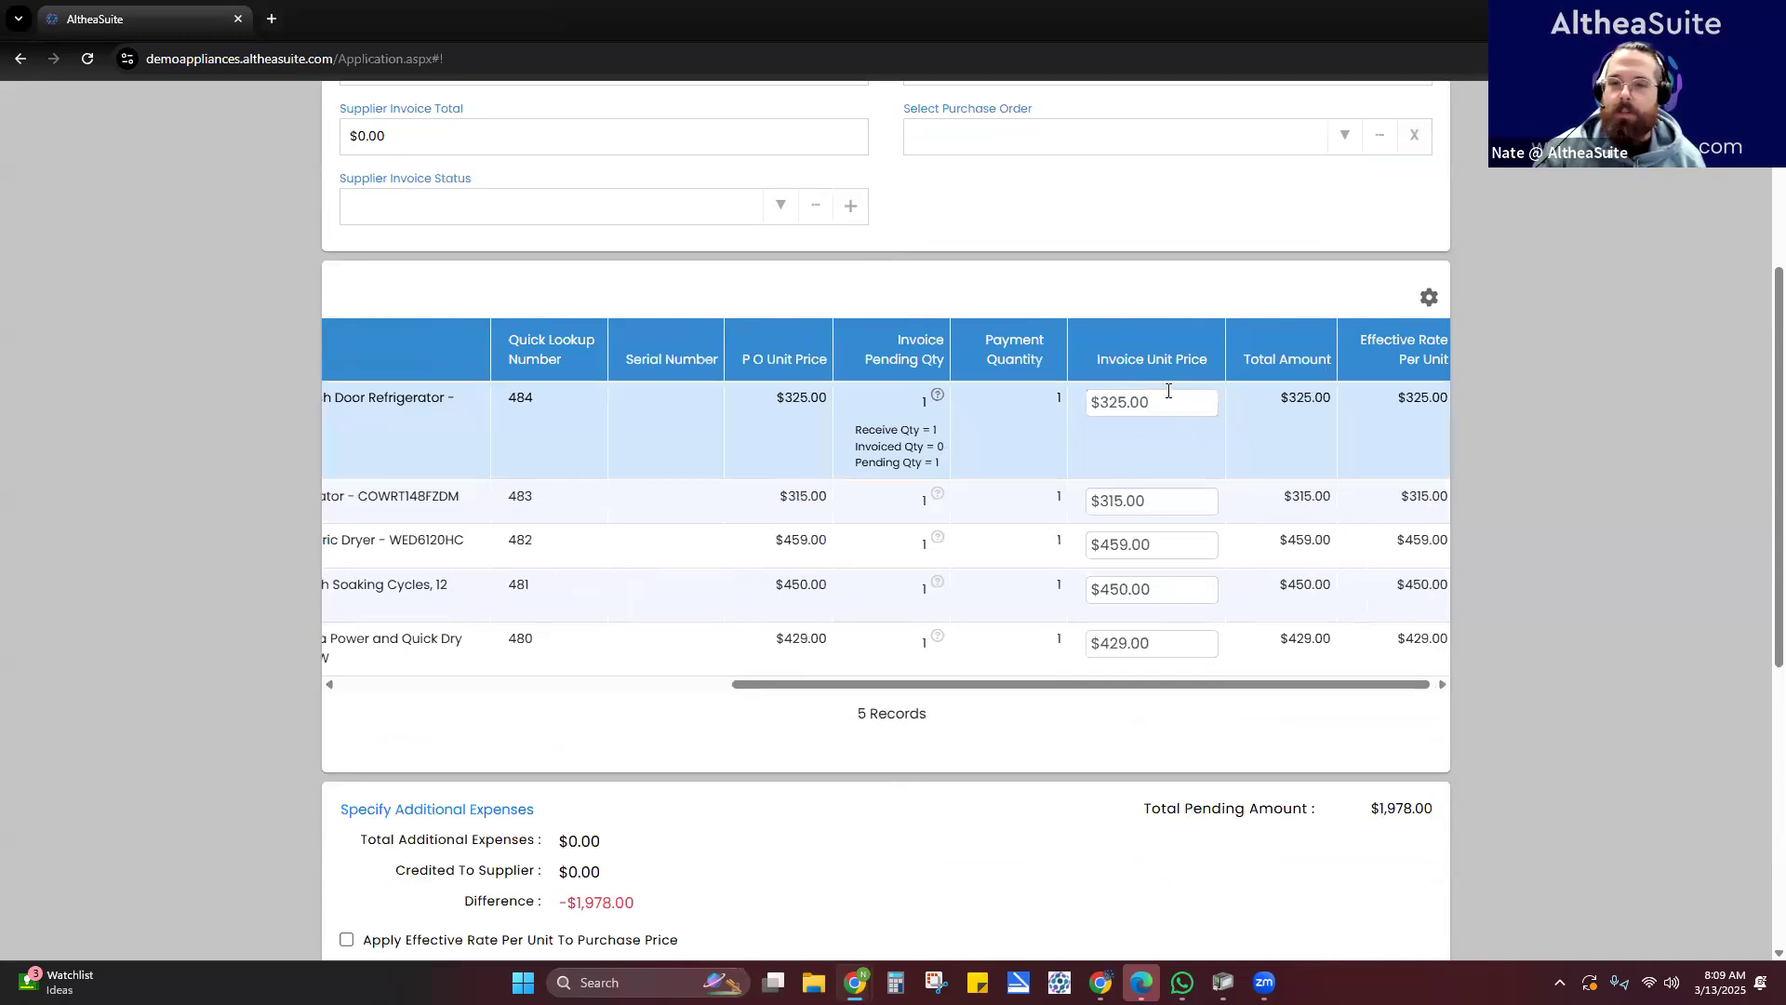
- Set the invoice unit price to $325.75 for refrigerator COJF36NXFXDE and $318.00 for refrigerator COWRT148FZDM
{"action": "left_click", "coordinate": [1193, 407]}
{"action": "type", "text": "325.75"}
{"action": "left_click", "coordinate": [1151, 499]}
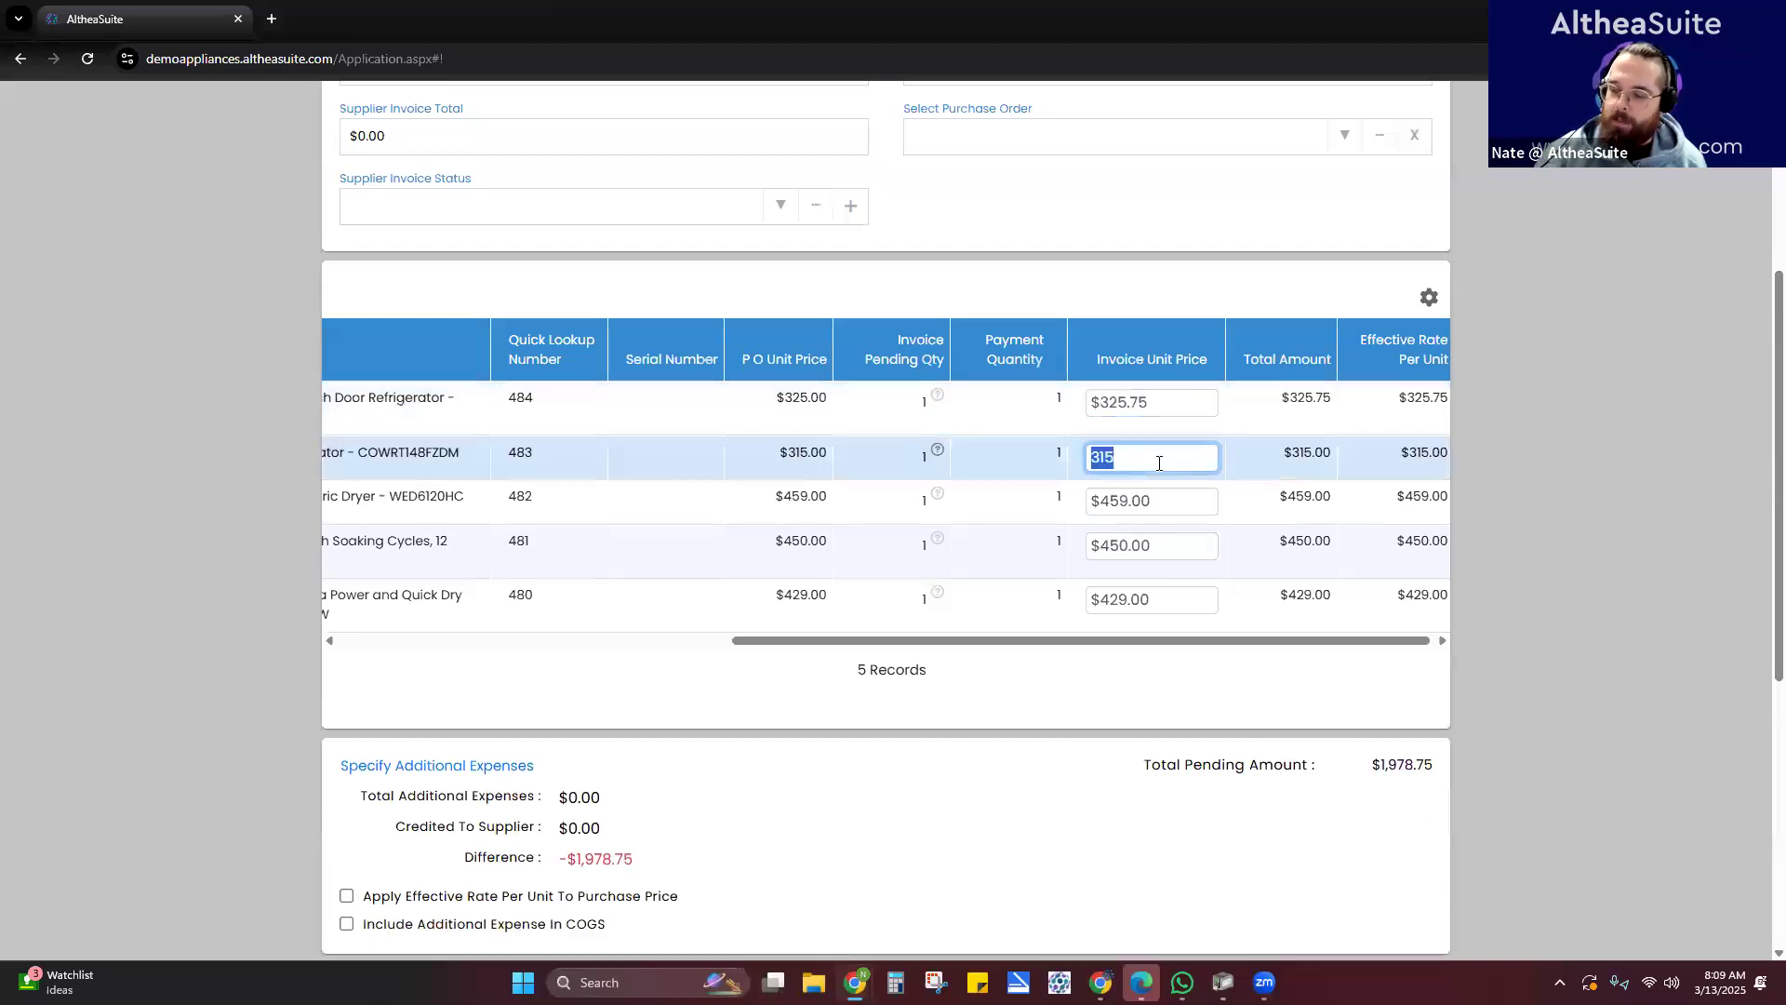
{"action": "type", "text": "318"}
{"action": "left_click", "coordinate": [1177, 693]}
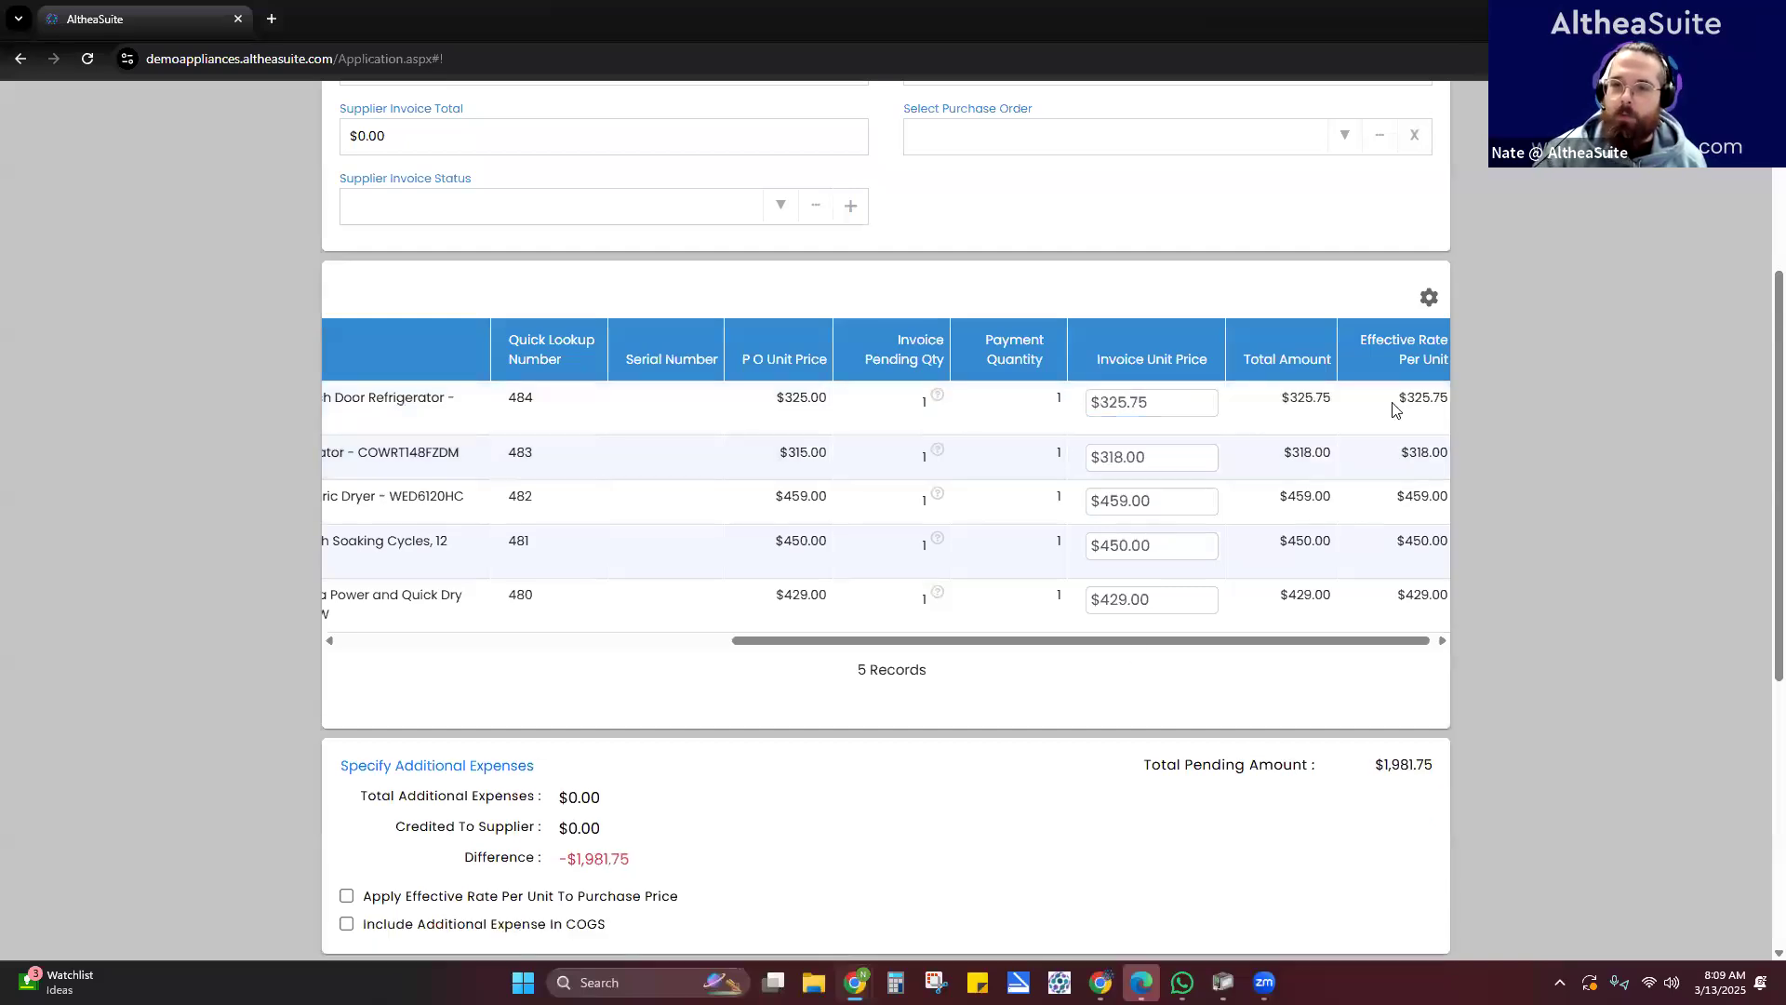
- View the freight and insurance options for additional expenses, and close them without entering an amount
{"action": "scroll", "coordinate": [1060, 651], "scroll_direction": "down", "scroll_amount": 2}
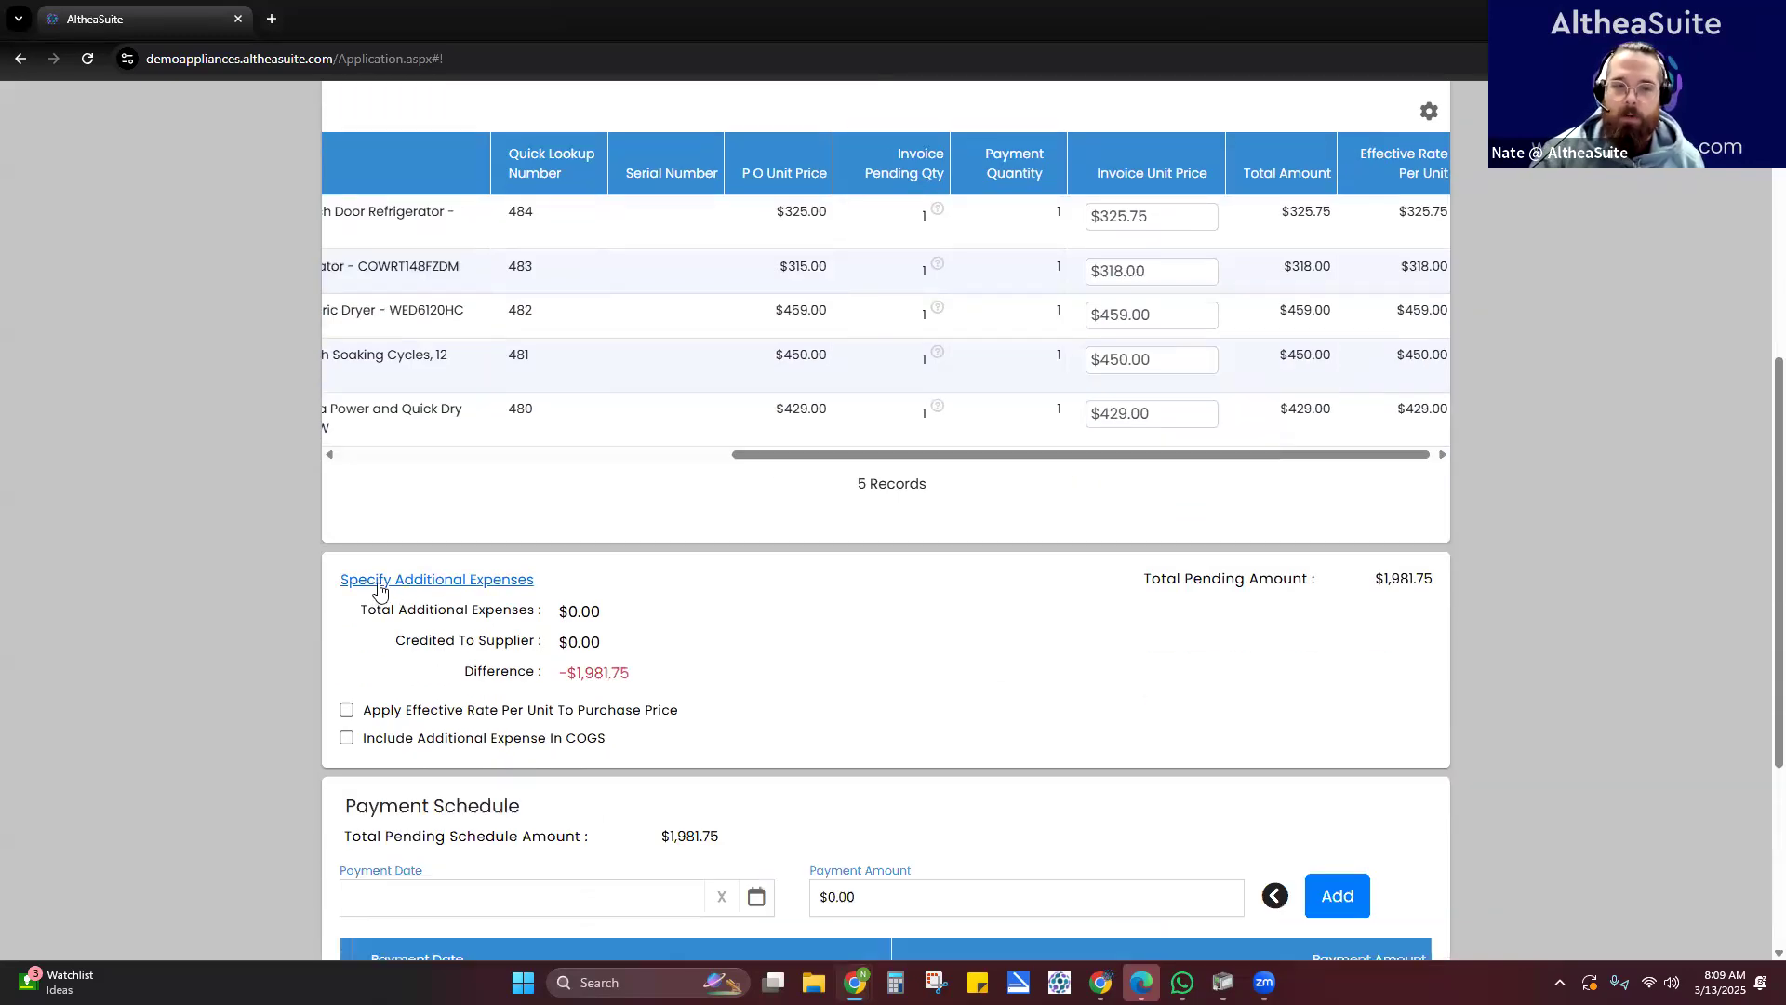
{"action": "left_click", "coordinate": [444, 579]}
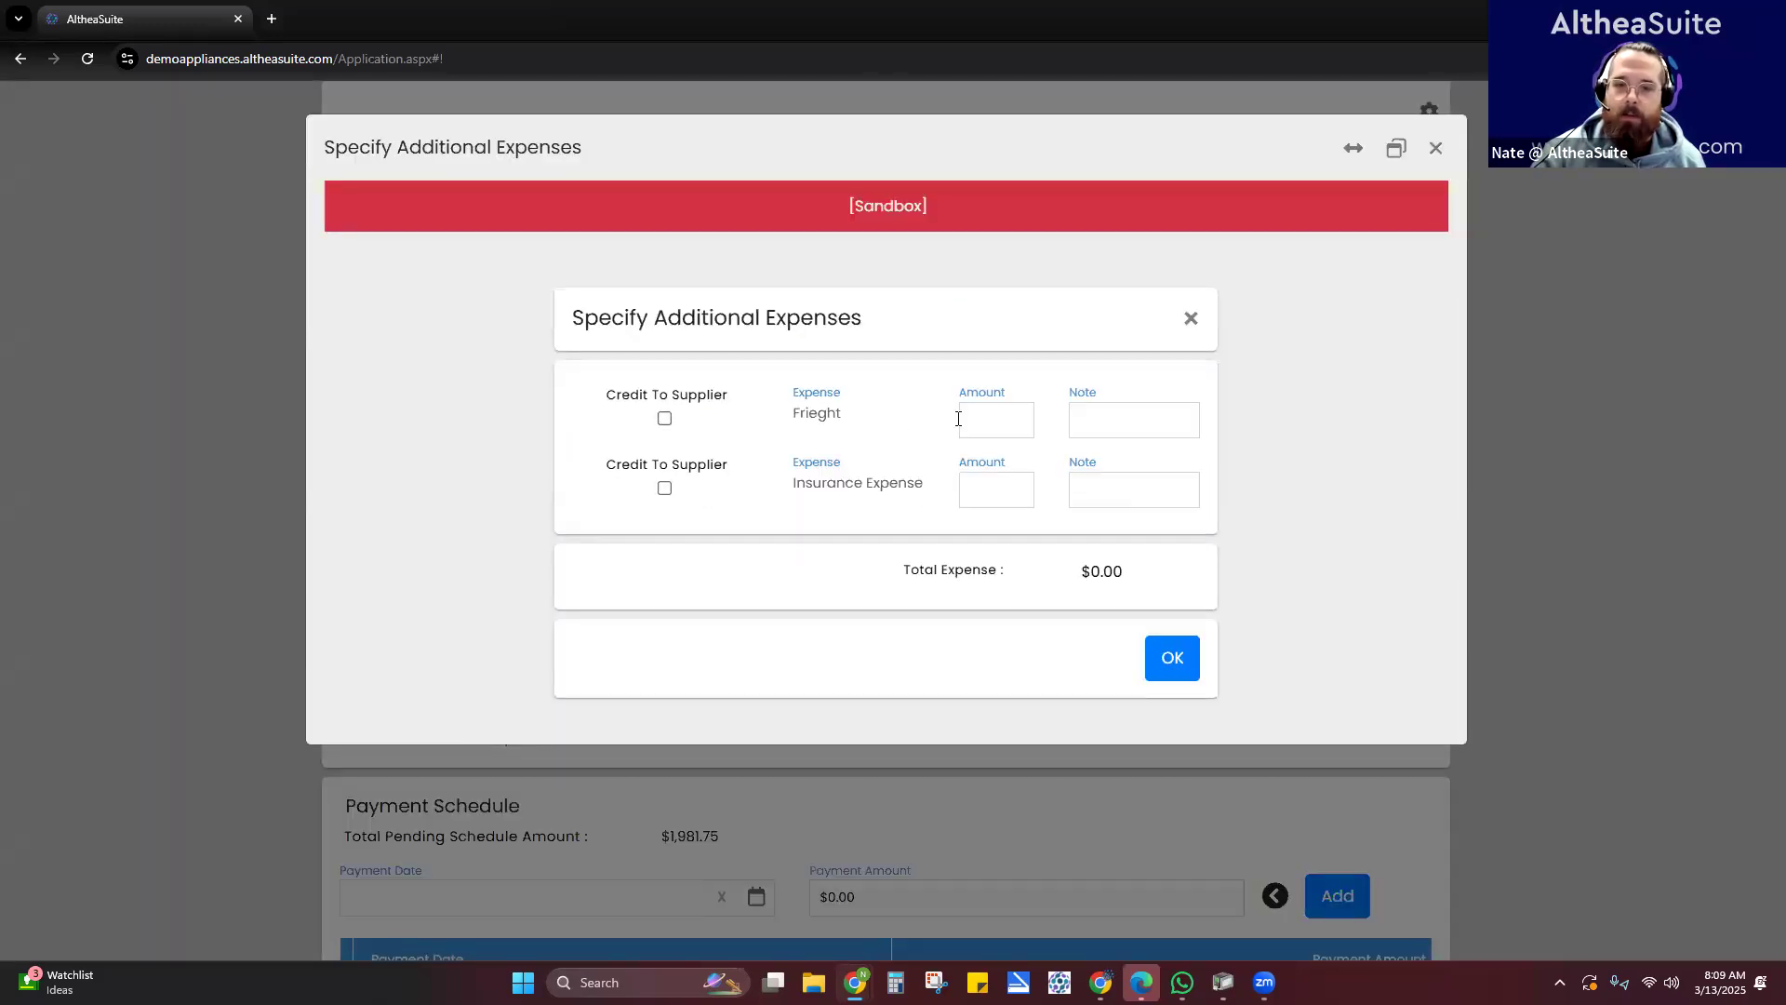
{"action": "left_click", "coordinate": [994, 420]}
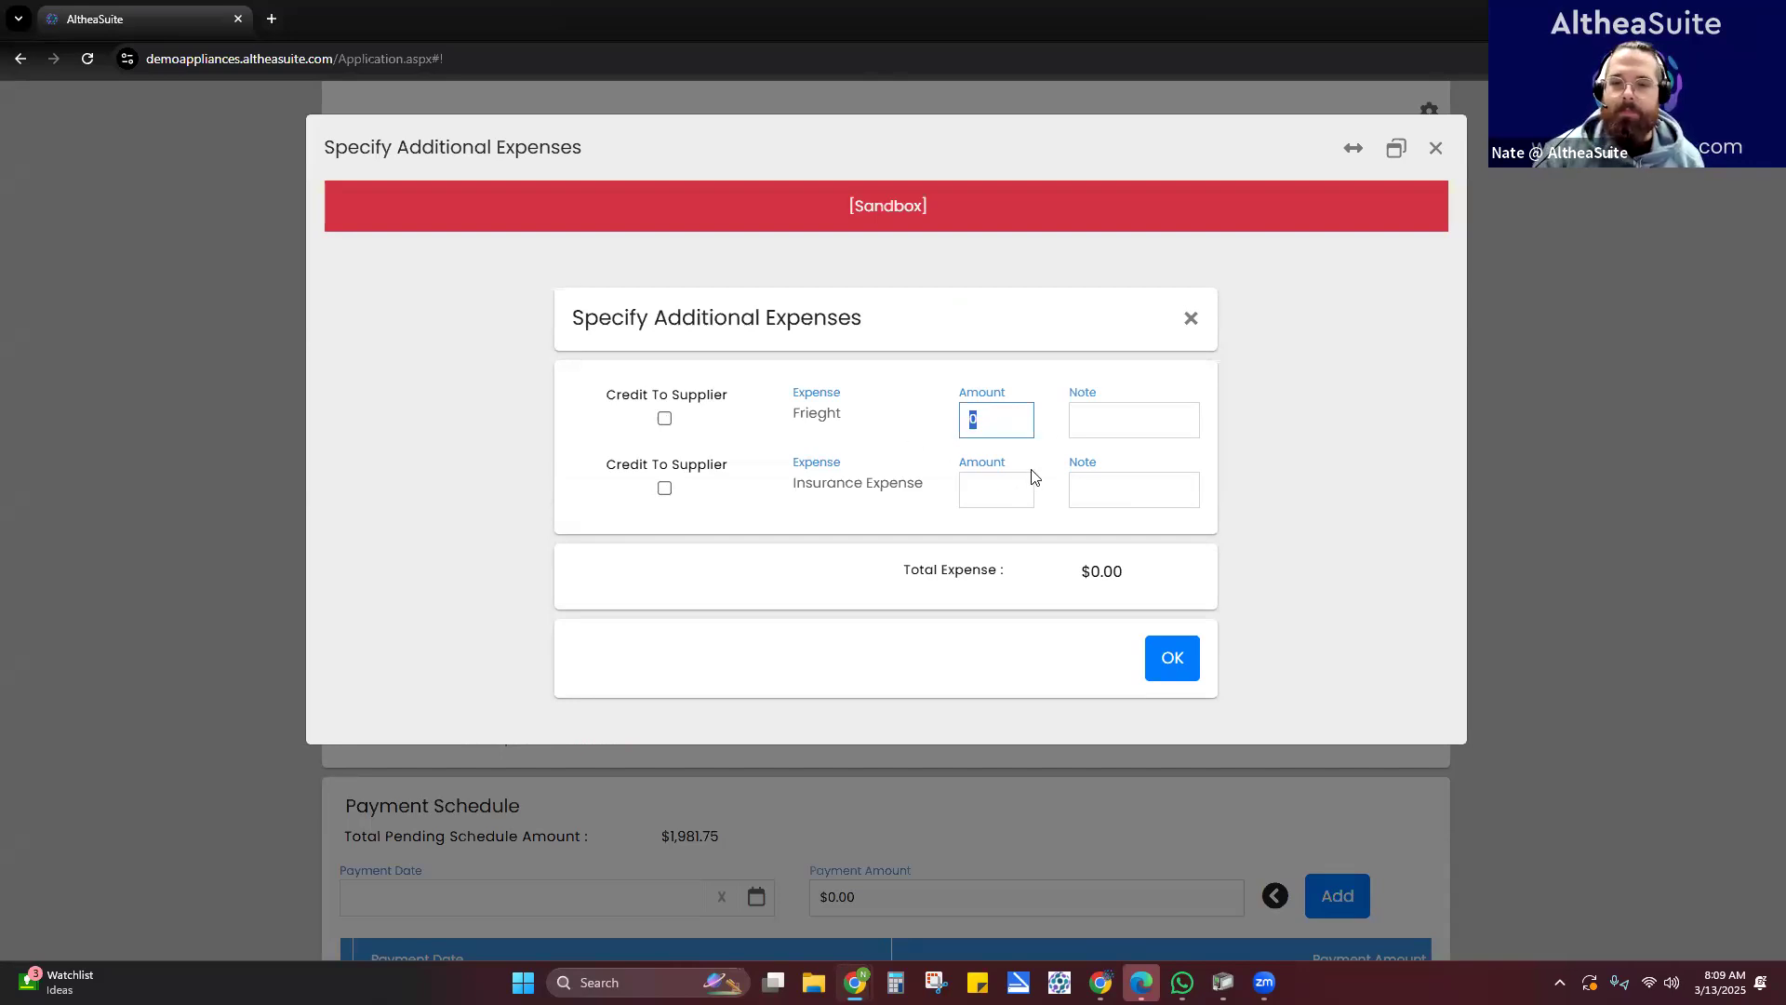
{"action": "left_click", "coordinate": [1437, 152]}
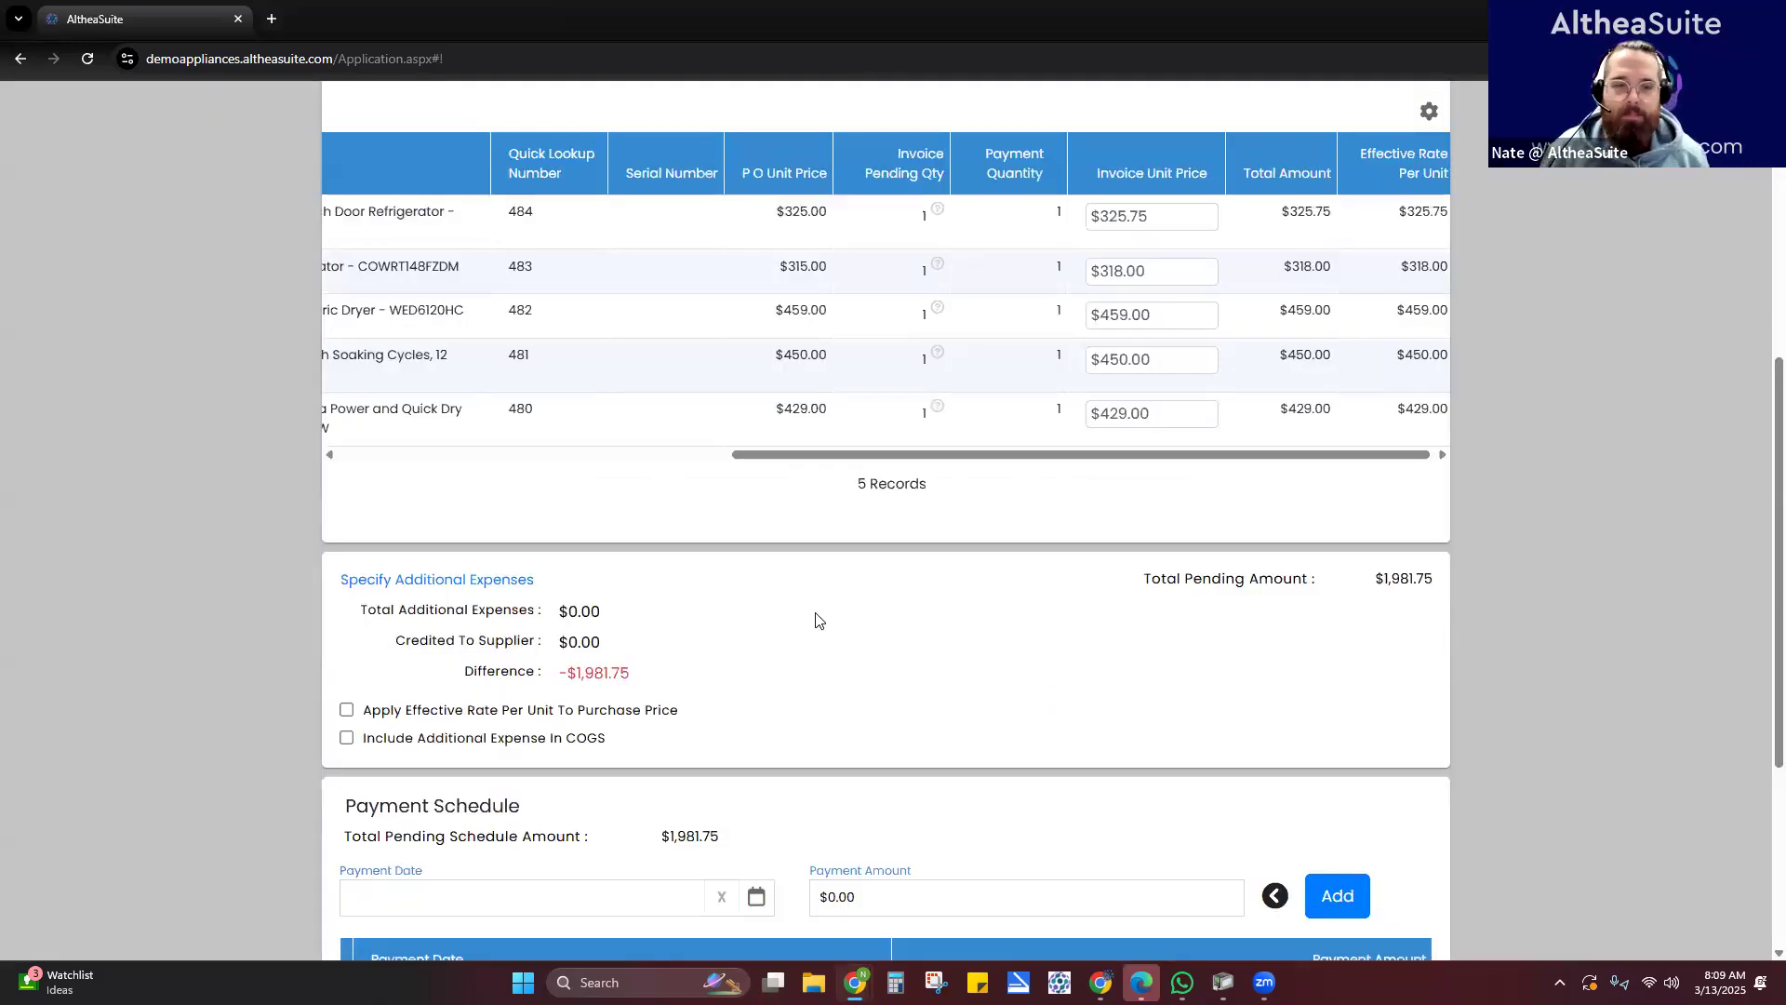
- Check the difference between the invoice and its items, and enter the supplier invoice number
{"action": "scroll", "coordinate": [838, 595], "scroll_direction": "down", "scroll_amount": 1}
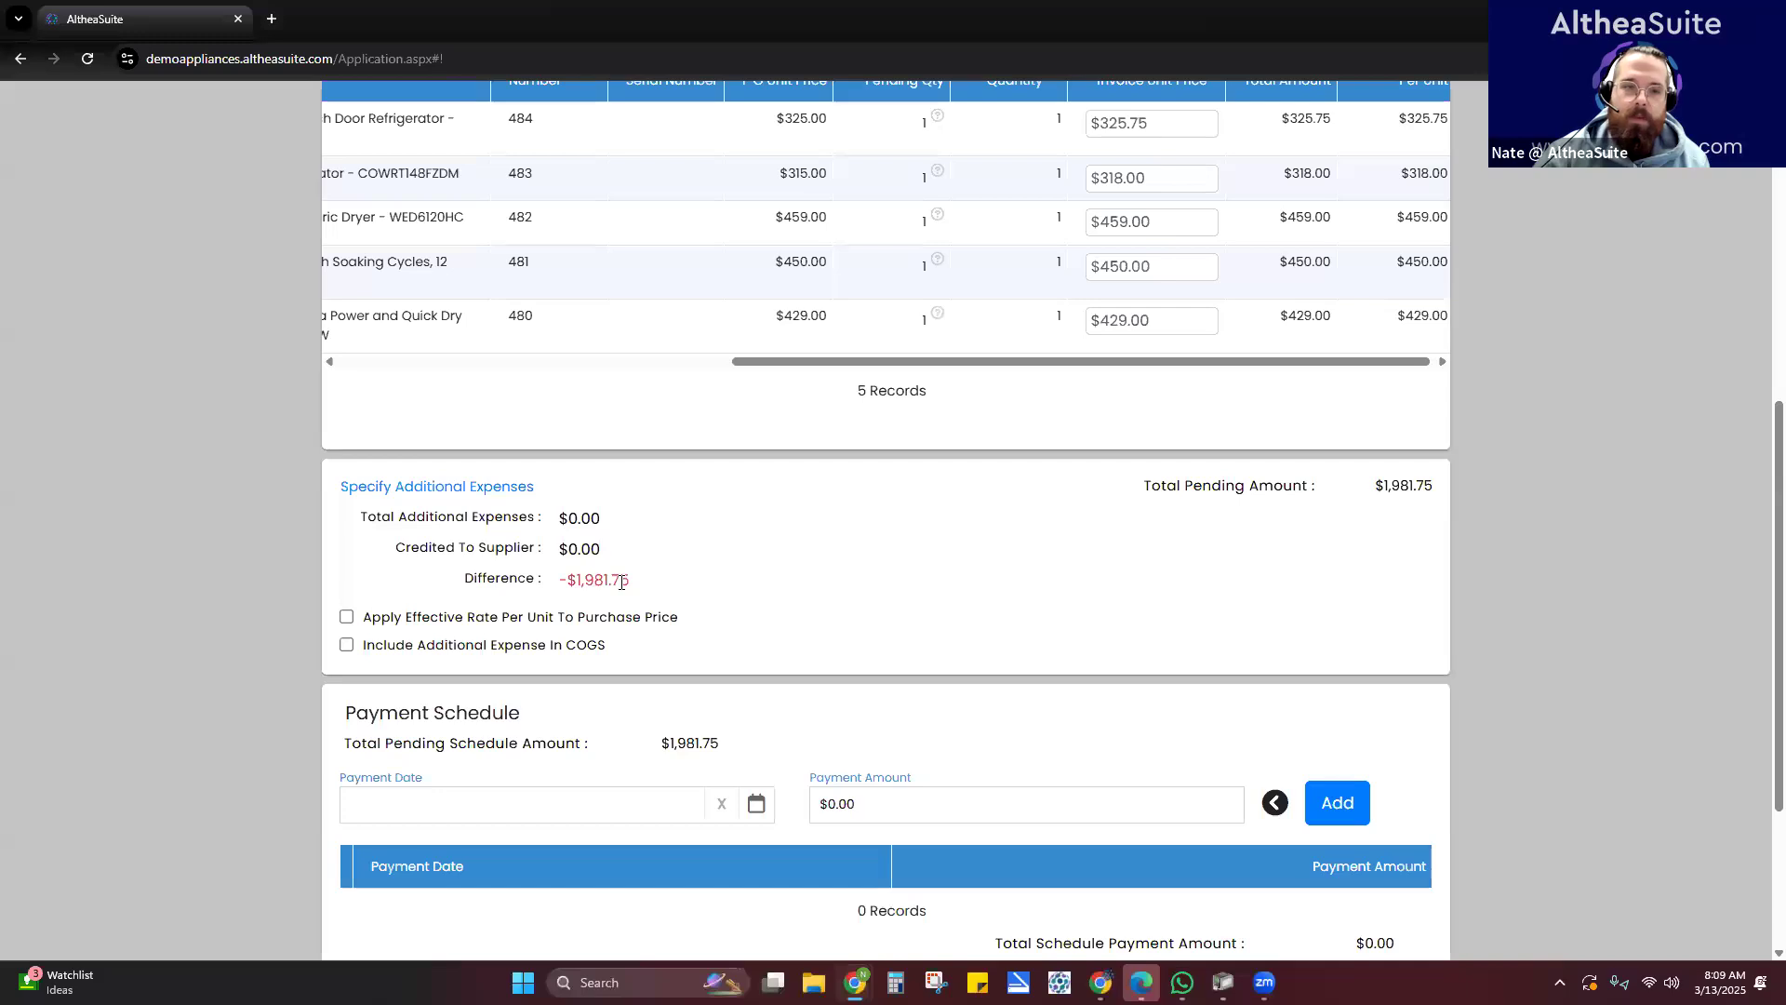
{"action": "scroll", "coordinate": [933, 630], "scroll_direction": "up", "scroll_amount": 3}
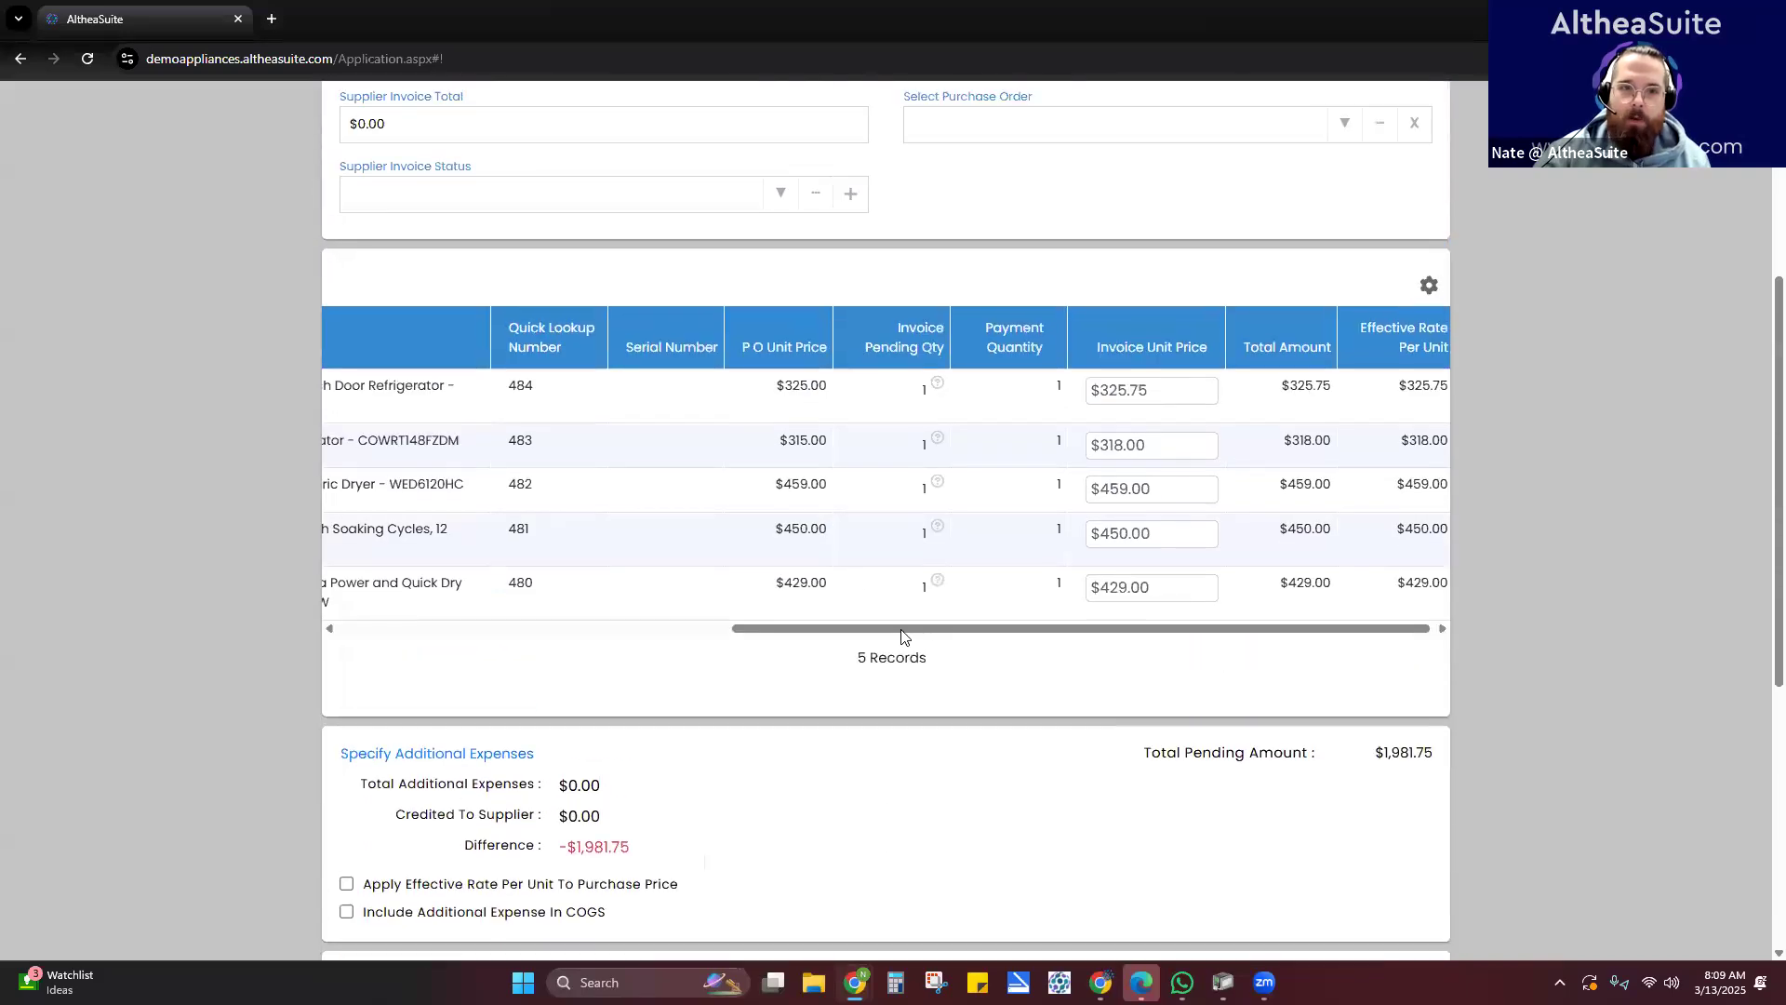
{"action": "scroll", "coordinate": [942, 578], "scroll_direction": "up", "scroll_amount": 2}
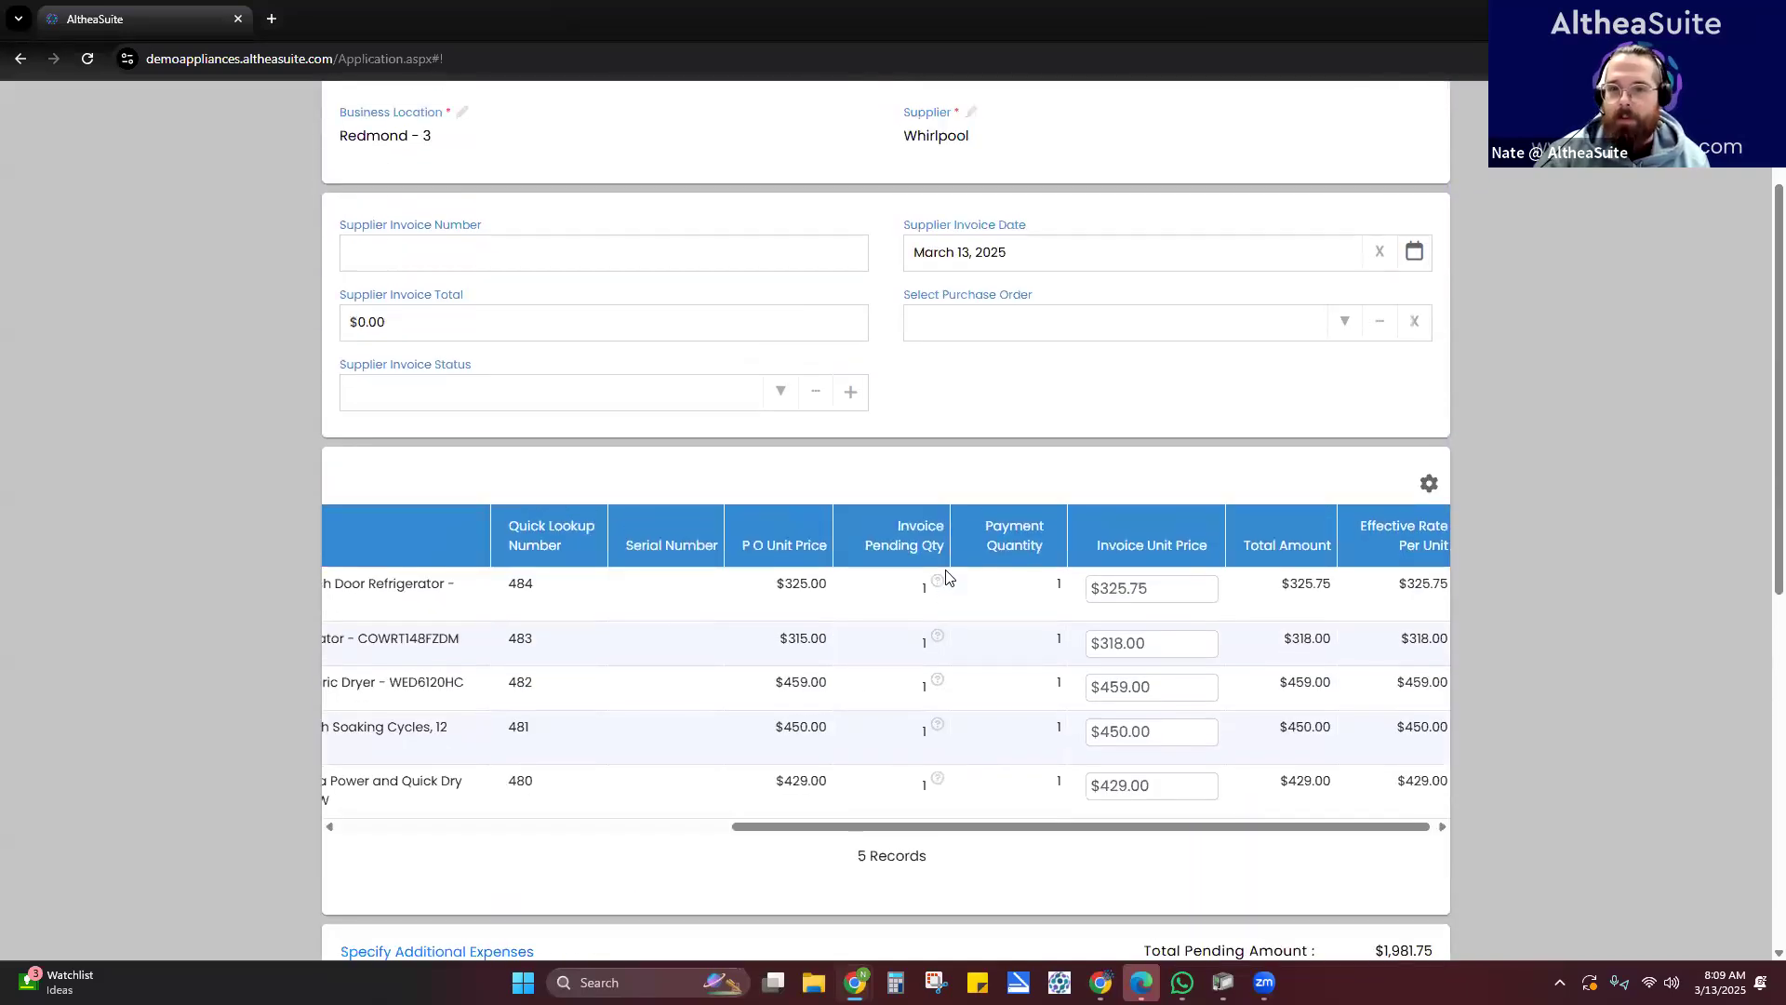
{"action": "scroll", "coordinate": [945, 576], "scroll_direction": "up", "scroll_amount": 1}
{"action": "left_click", "coordinate": [555, 349]}
{"action": "type", "text": "123456"}
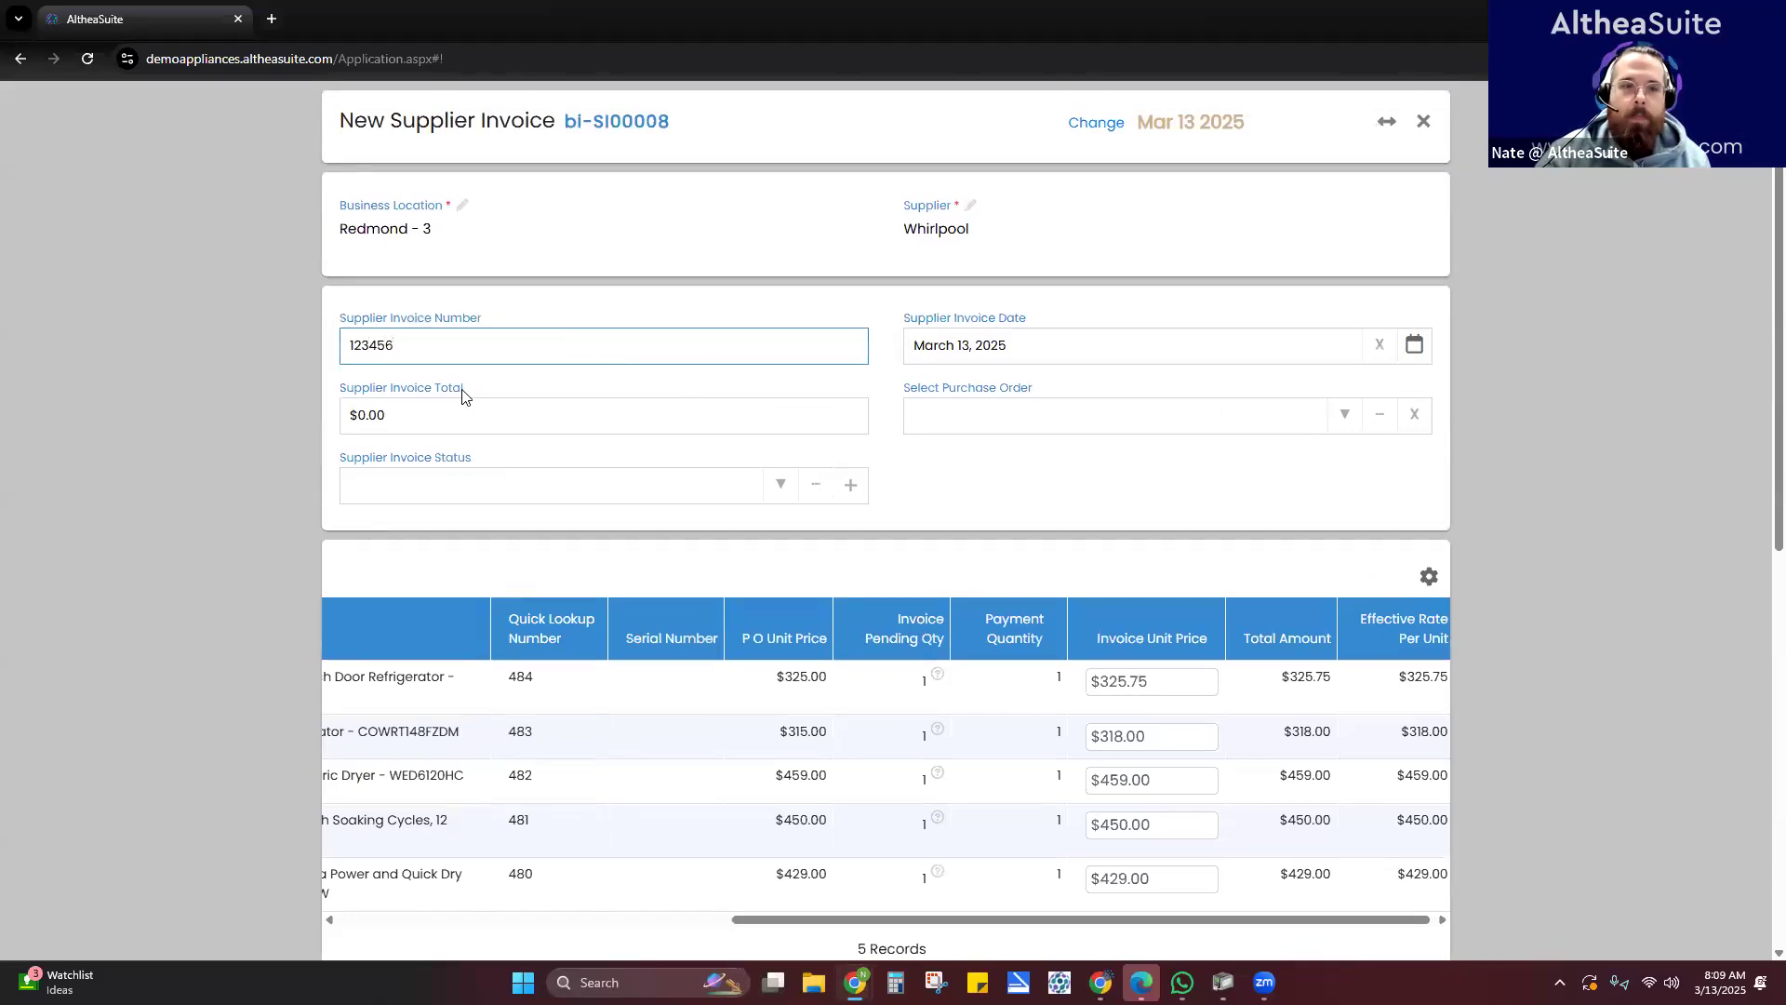
- Set the supplier invoice total to 1000 and check the difference from the pending amount
{"action": "scroll", "coordinate": [1275, 570], "scroll_direction": "down", "scroll_amount": 2}
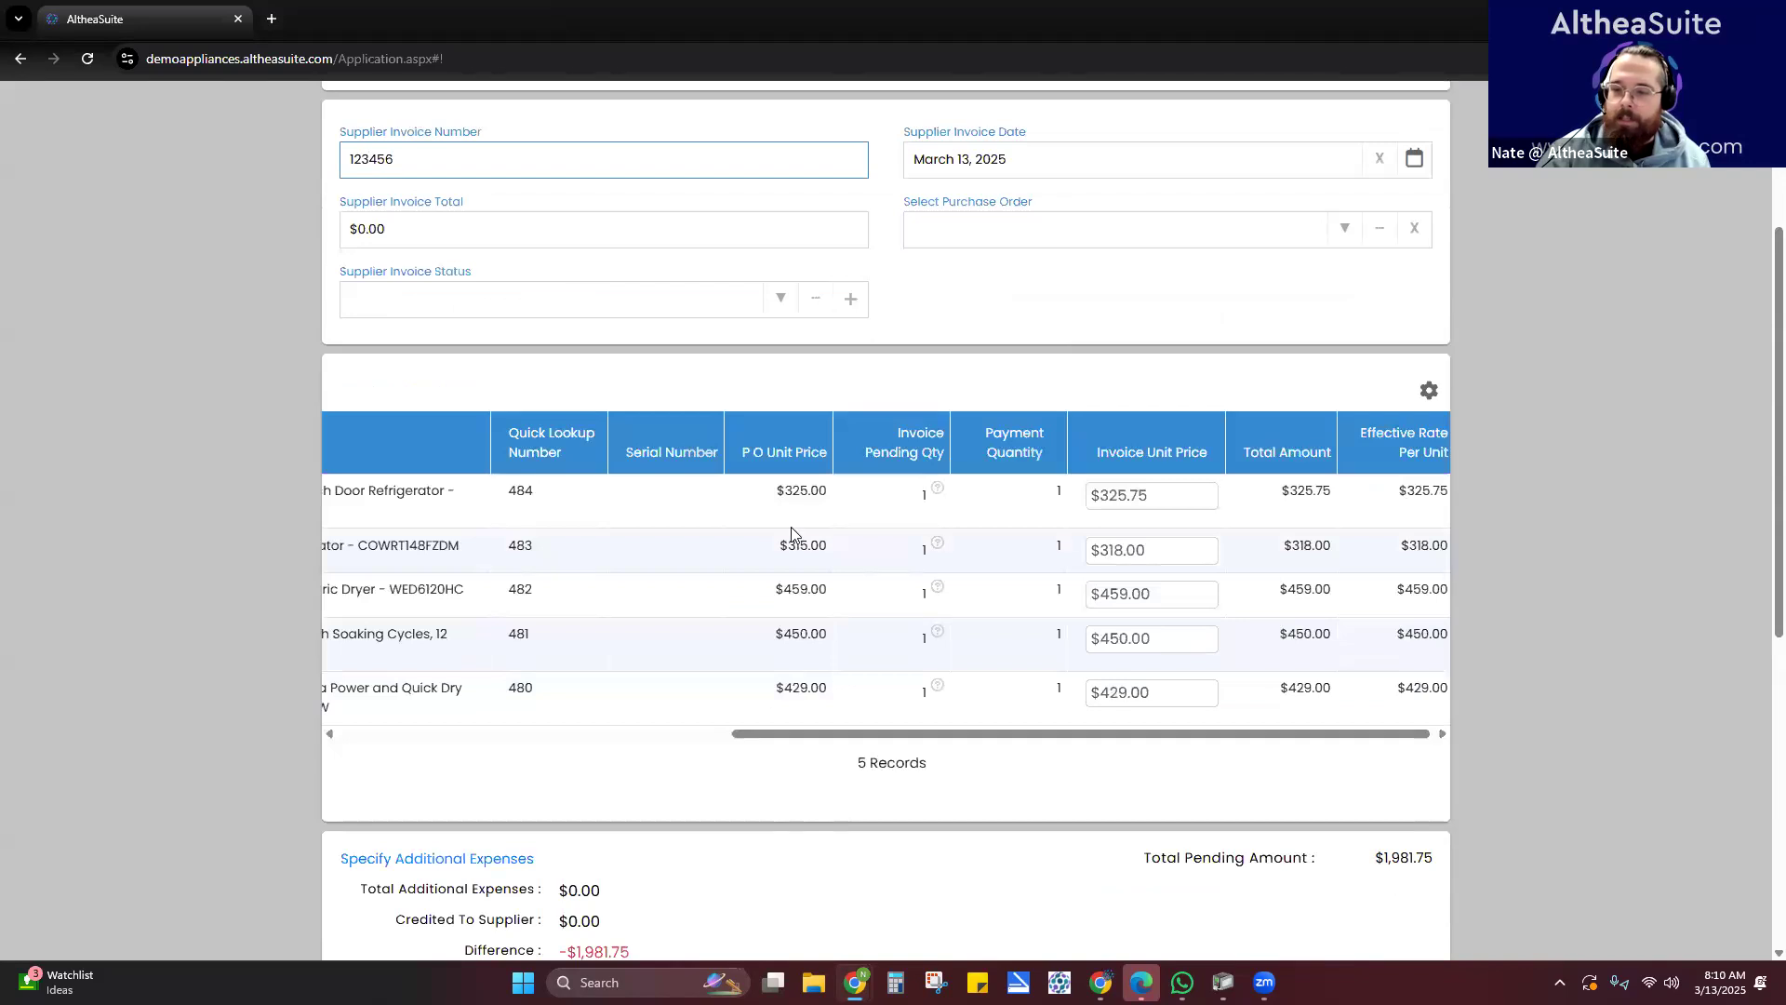
{"action": "scroll", "coordinate": [642, 410], "scroll_direction": "up", "scroll_amount": 1}
{"action": "left_click", "coordinate": [479, 309]}
{"action": "type", "text": "1000"}
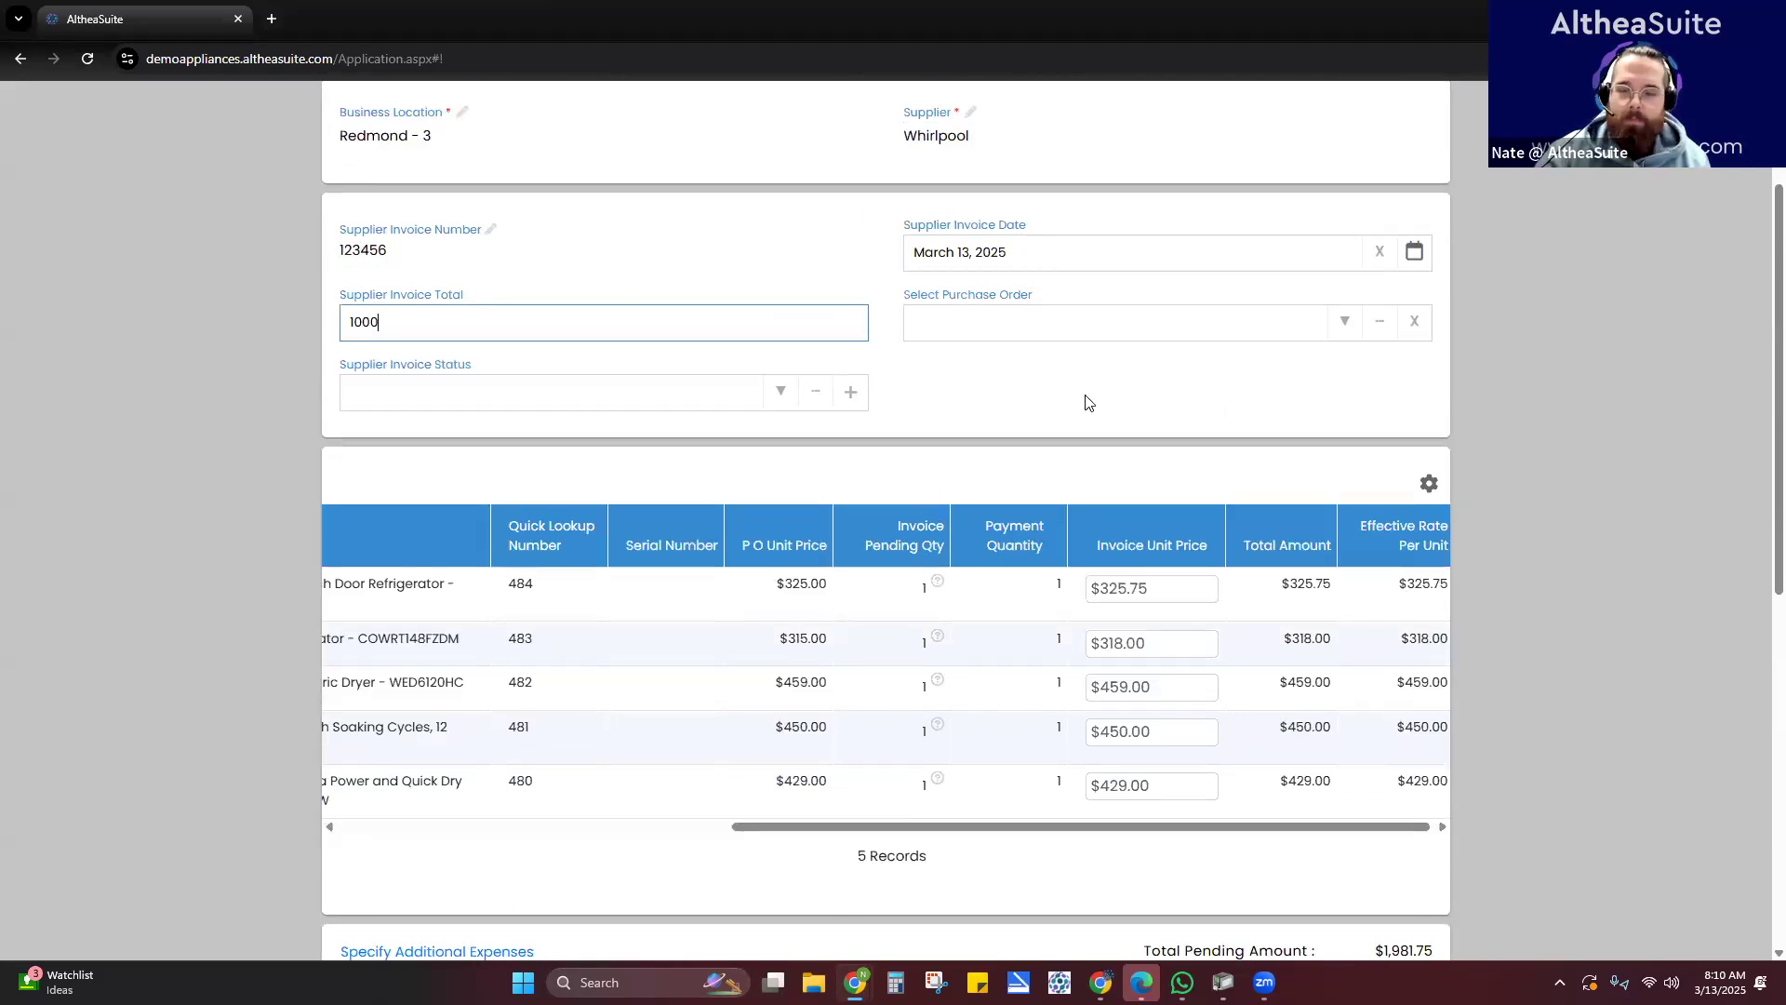
{"action": "left_click", "coordinate": [1086, 398]}
{"action": "scroll", "coordinate": [1085, 394], "scroll_direction": "down", "scroll_amount": 3}
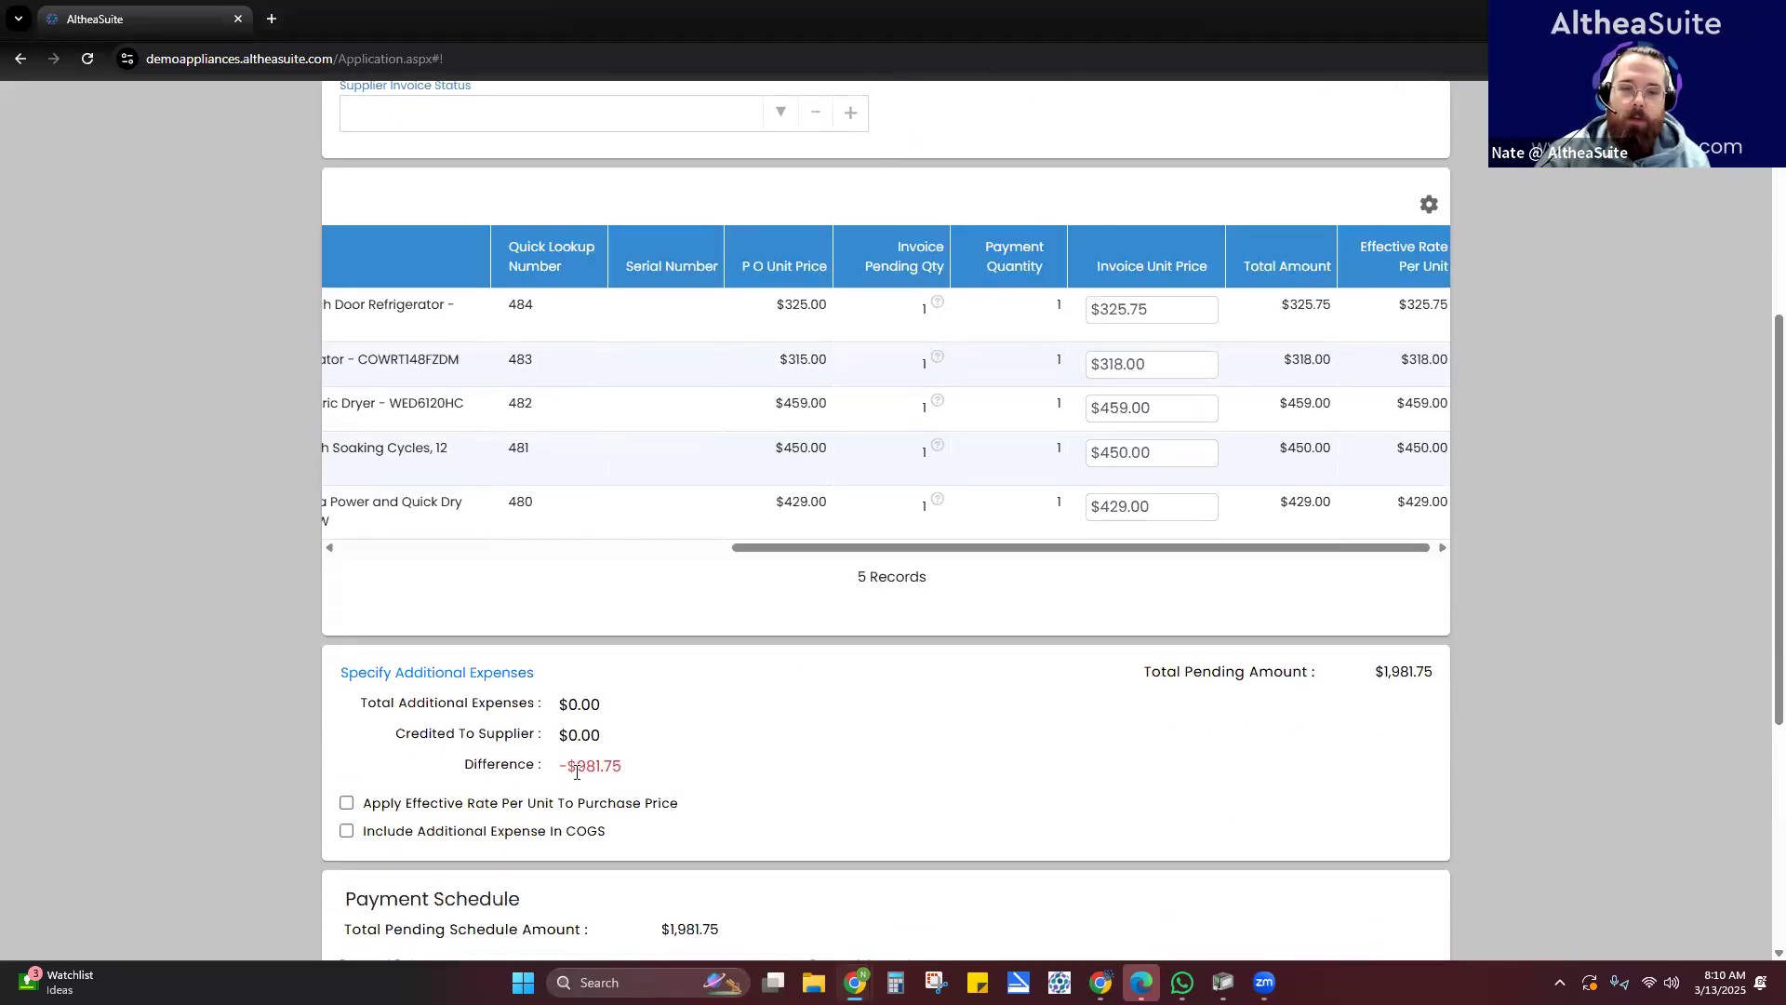
- Set the supplier invoice total to $1,981.75
{"action": "scroll", "coordinate": [749, 683], "scroll_direction": "up", "scroll_amount": 2}
{"action": "left_click", "coordinate": [558, 236]}
{"action": "type", "text": "1,9"}
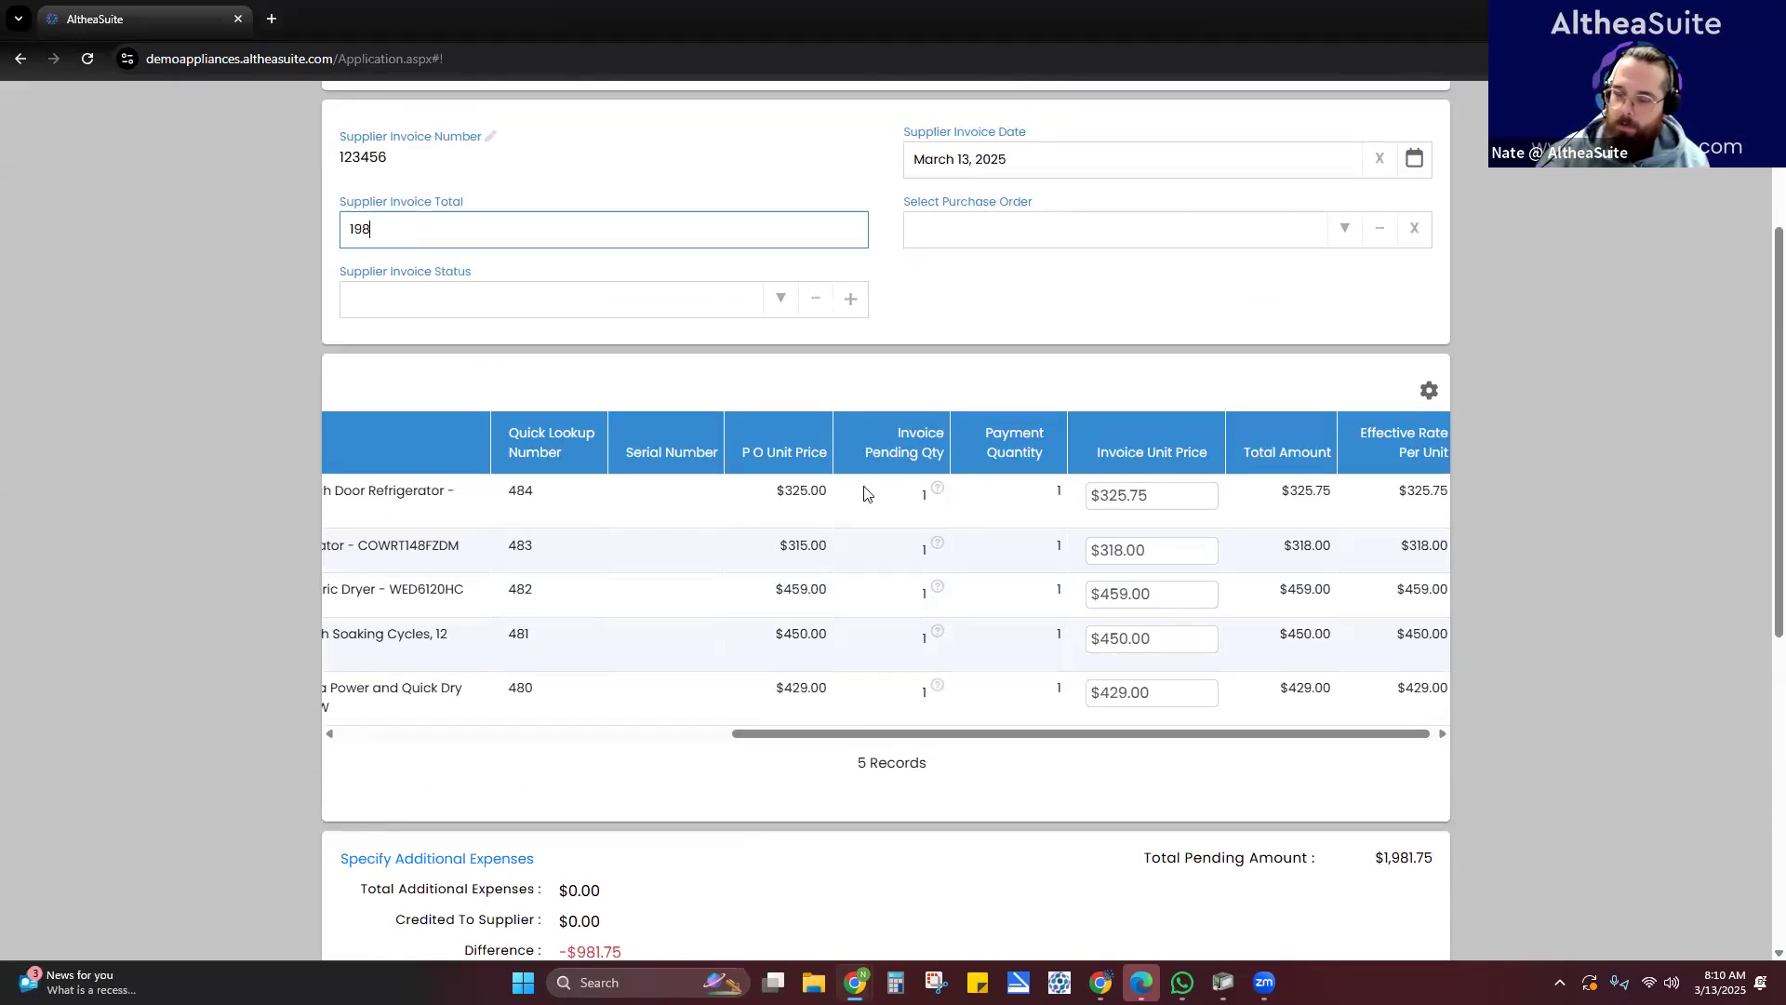
{"action": "type", "text": "81.75"}
{"action": "left_click", "coordinate": [961, 329]}
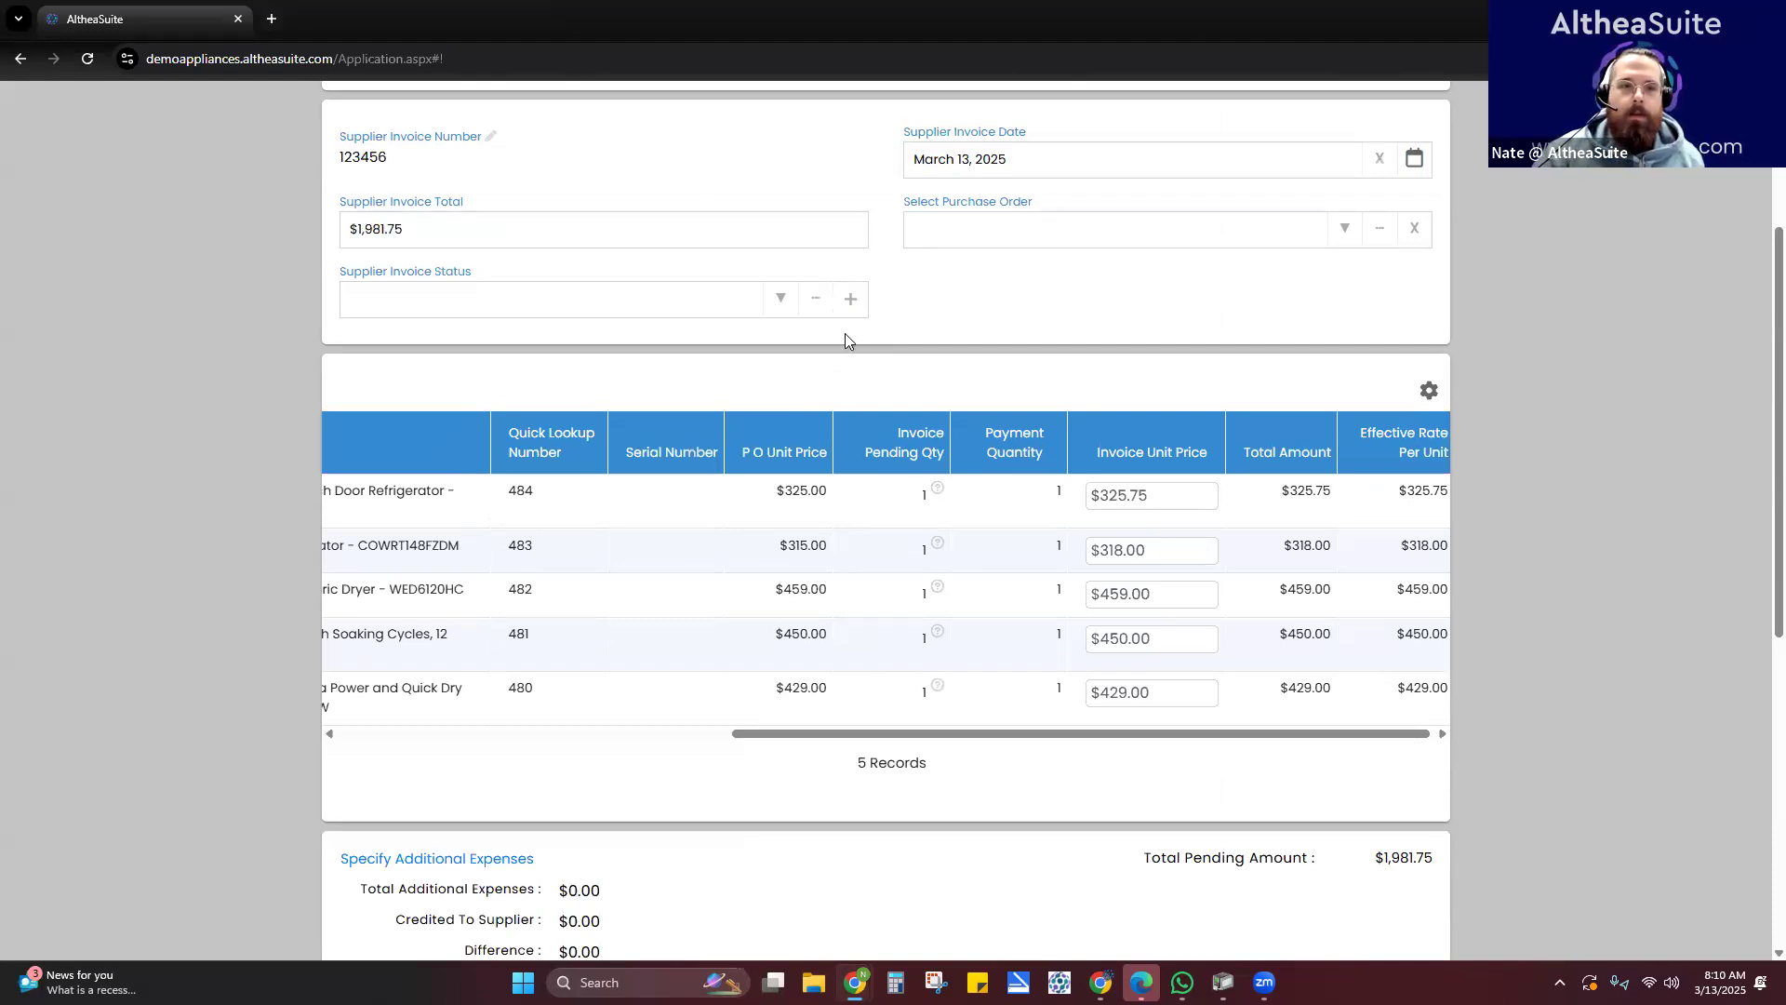
- Add a $300.00 payment dated March 20, 2025 to the invoice's payment schedule
{"action": "scroll", "coordinate": [845, 335], "scroll_direction": "down", "scroll_amount": 7}
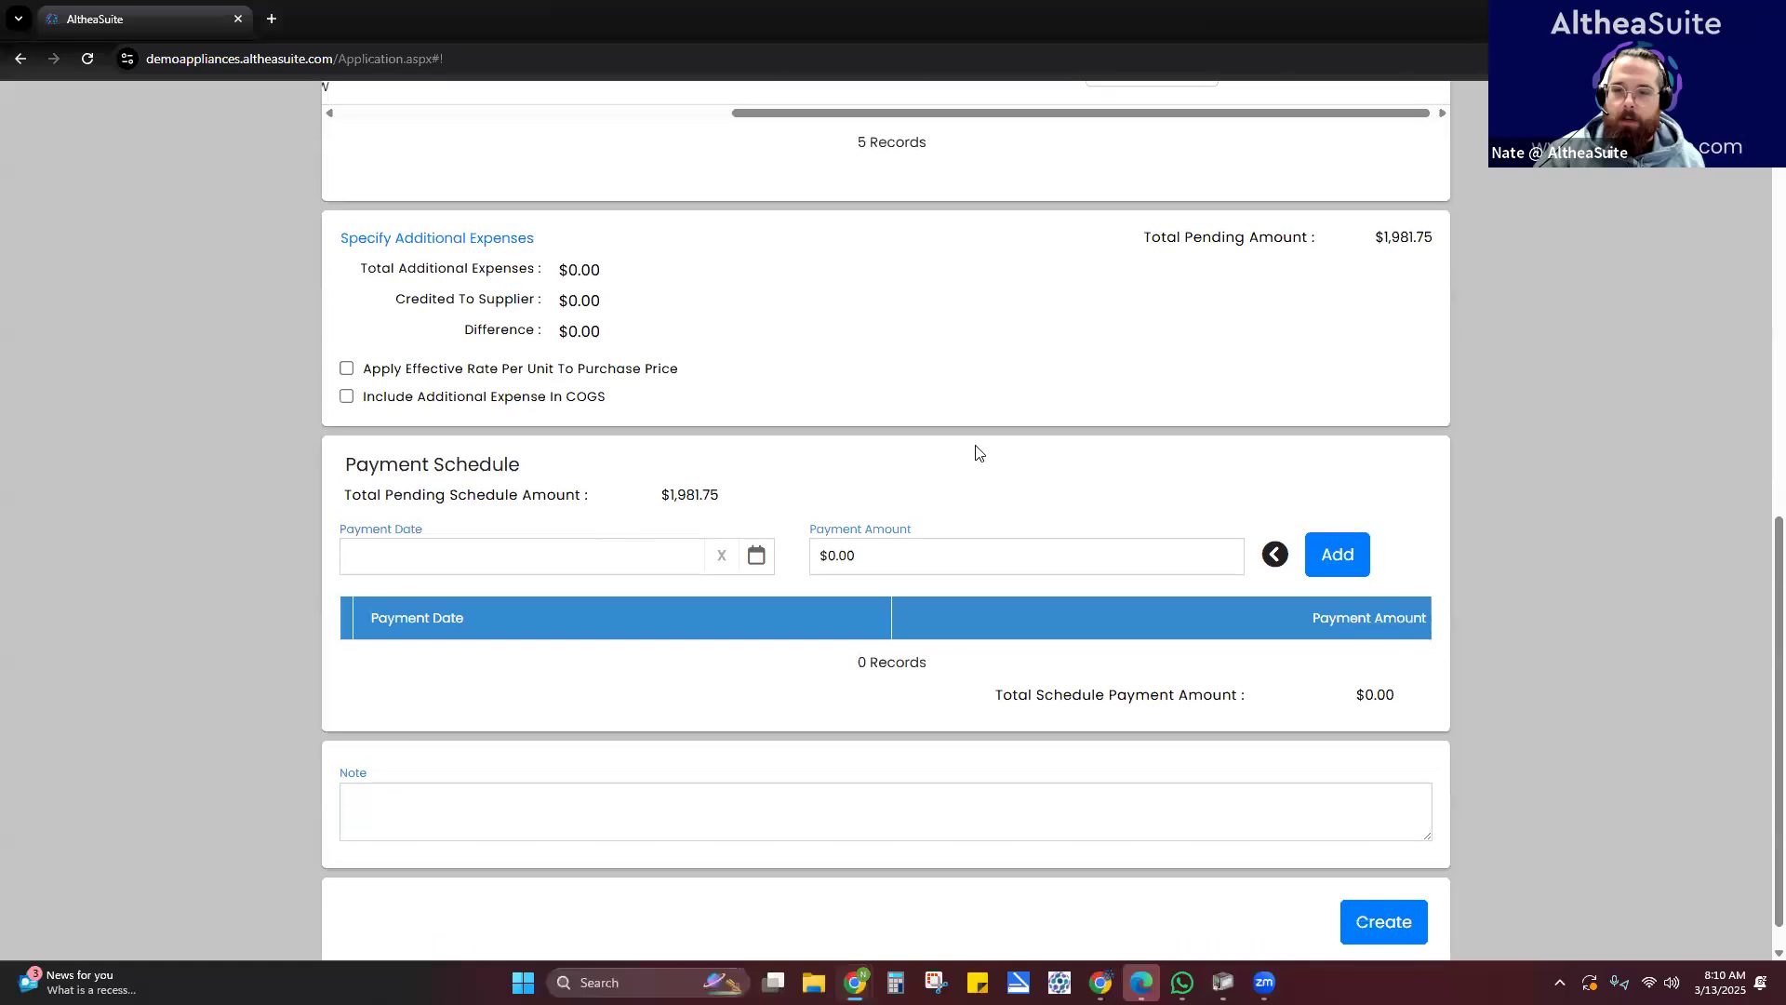
{"action": "scroll", "coordinate": [978, 453], "scroll_direction": "down", "scroll_amount": 1}
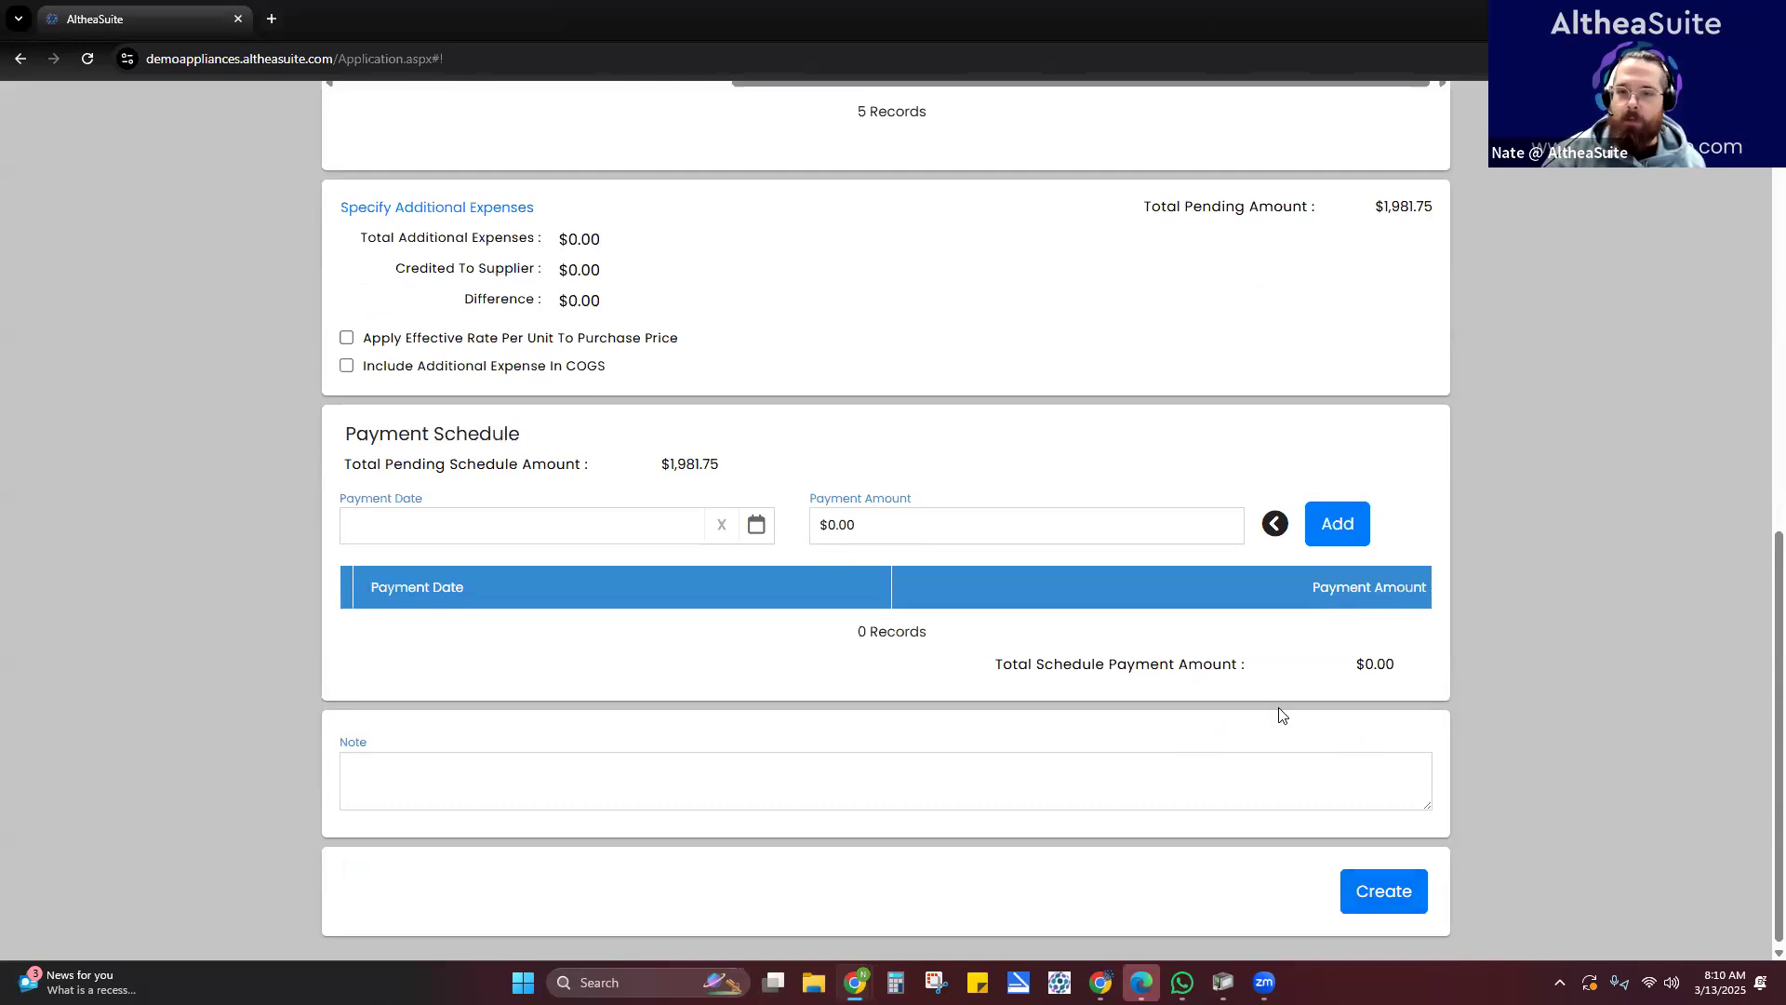
{"action": "left_click", "coordinate": [759, 526]}
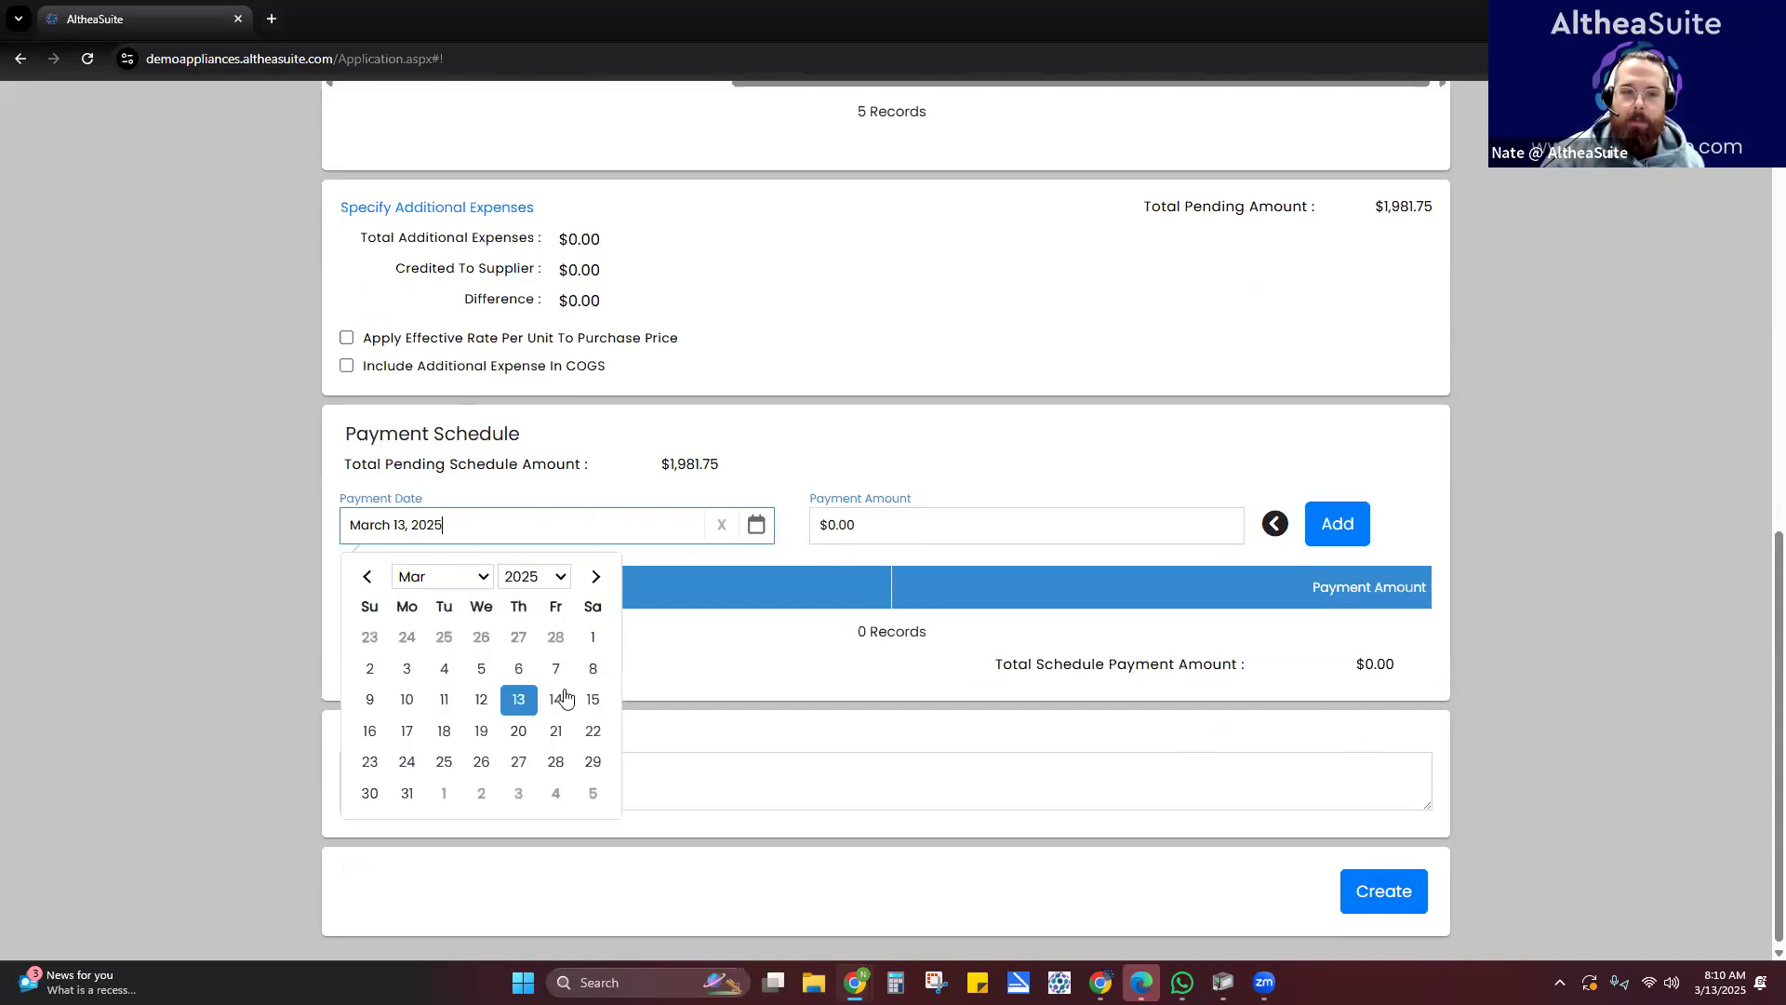
{"action": "left_click", "coordinate": [519, 734]}
{"action": "left_click", "coordinate": [1107, 526]}
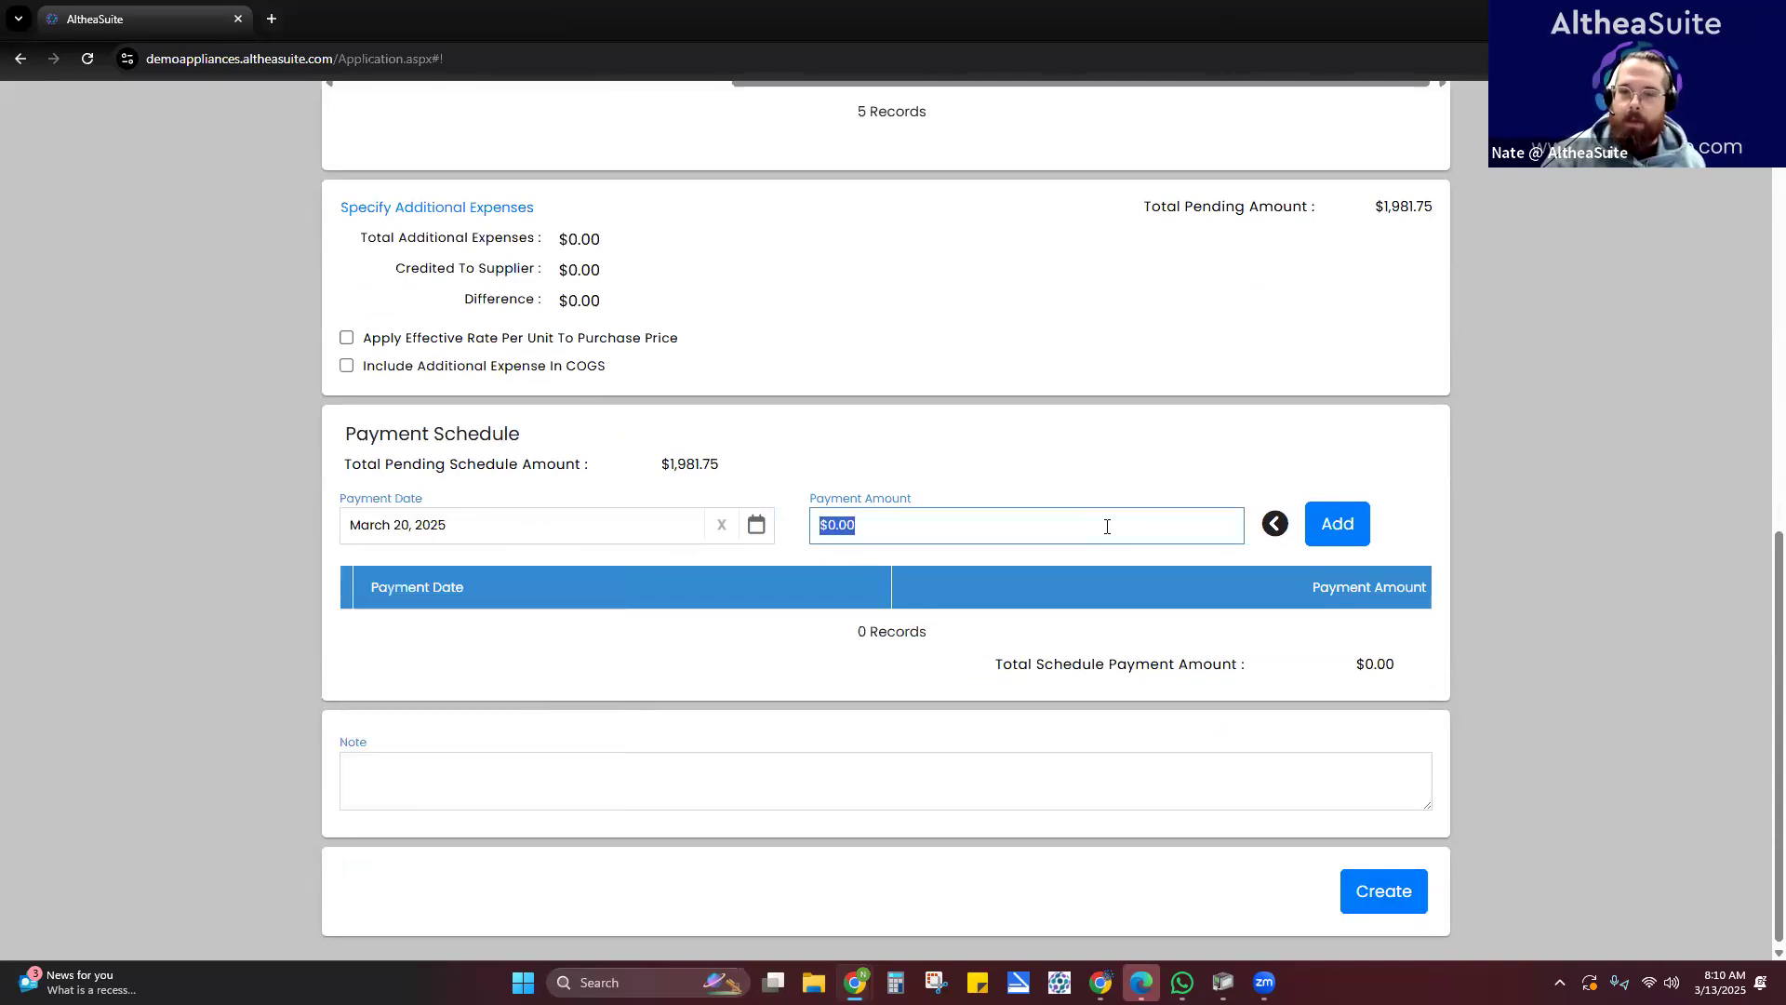
{"action": "type", "text": "300"}
{"action": "left_click", "coordinate": [1348, 523]}
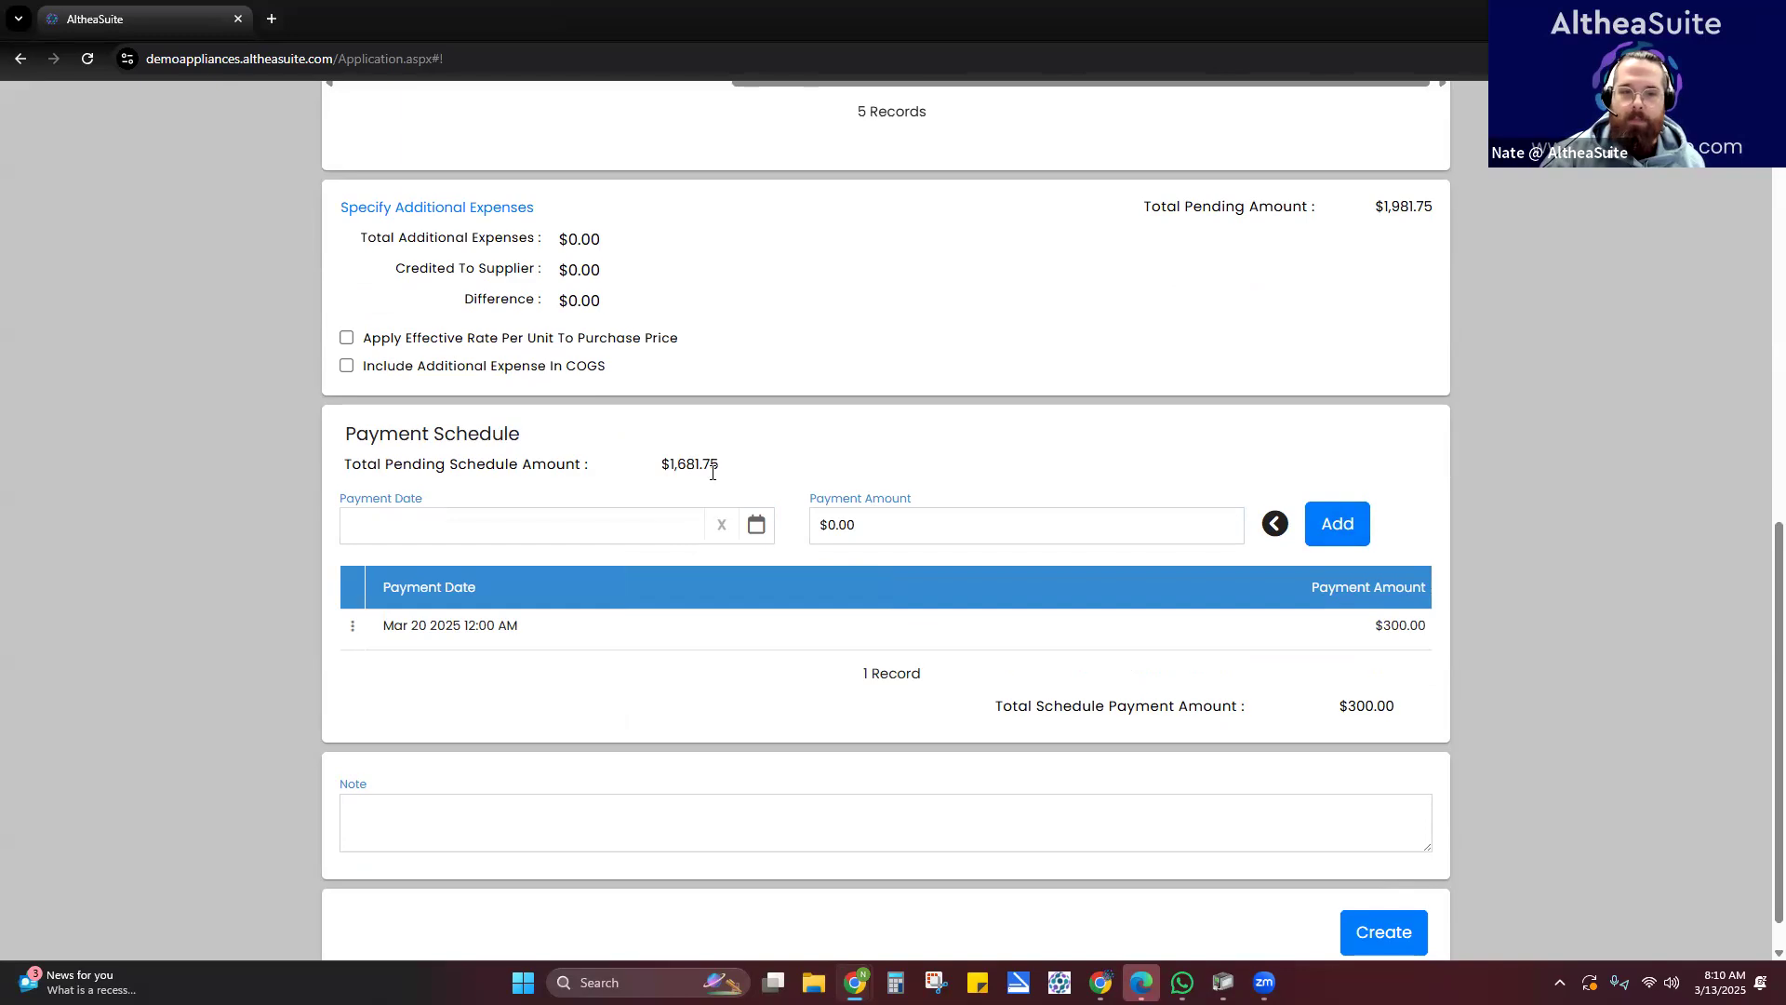
- Add a second $300.00 payment, dated March 27, 2025, to the payment schedule
{"action": "left_click", "coordinate": [757, 526]}
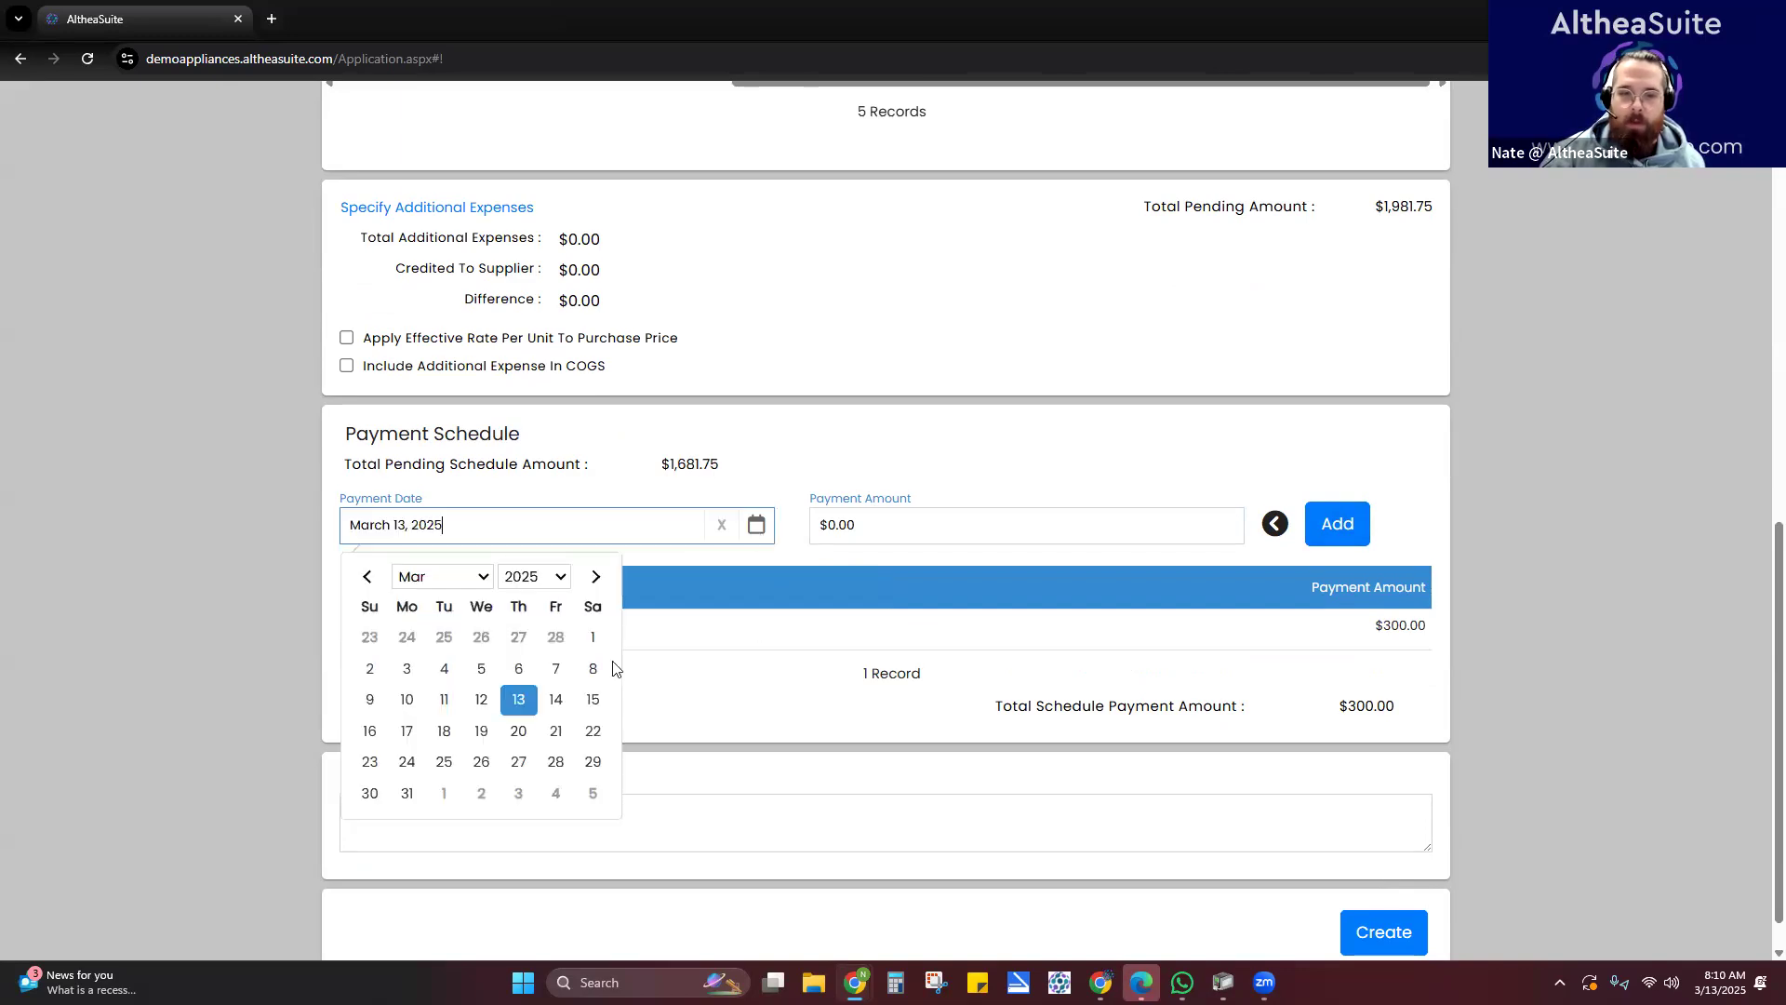
{"action": "left_click", "coordinate": [519, 763]}
{"action": "left_click", "coordinate": [1060, 532]}
{"action": "type", "text": "300"}
{"action": "left_click", "coordinate": [1337, 523]}
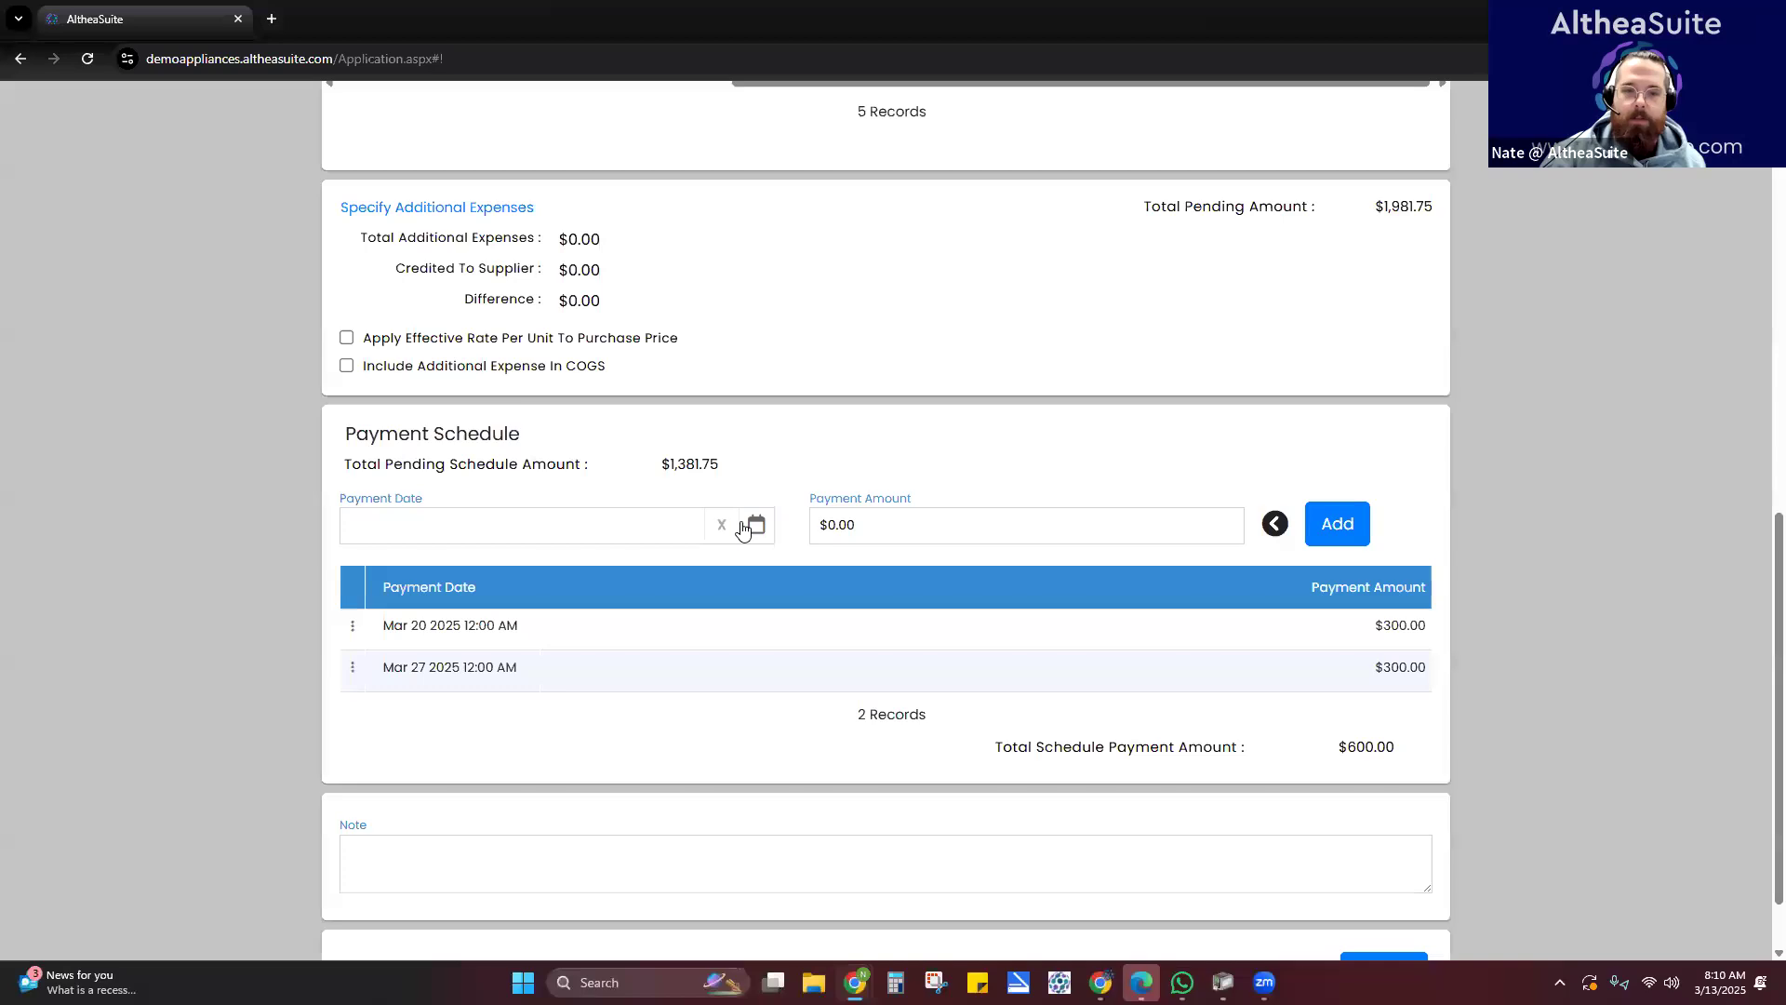
- Add a third payment of $1,381.75, dated April 3, 2025, to the invoice's payment schedule
{"action": "left_click", "coordinate": [626, 521]}
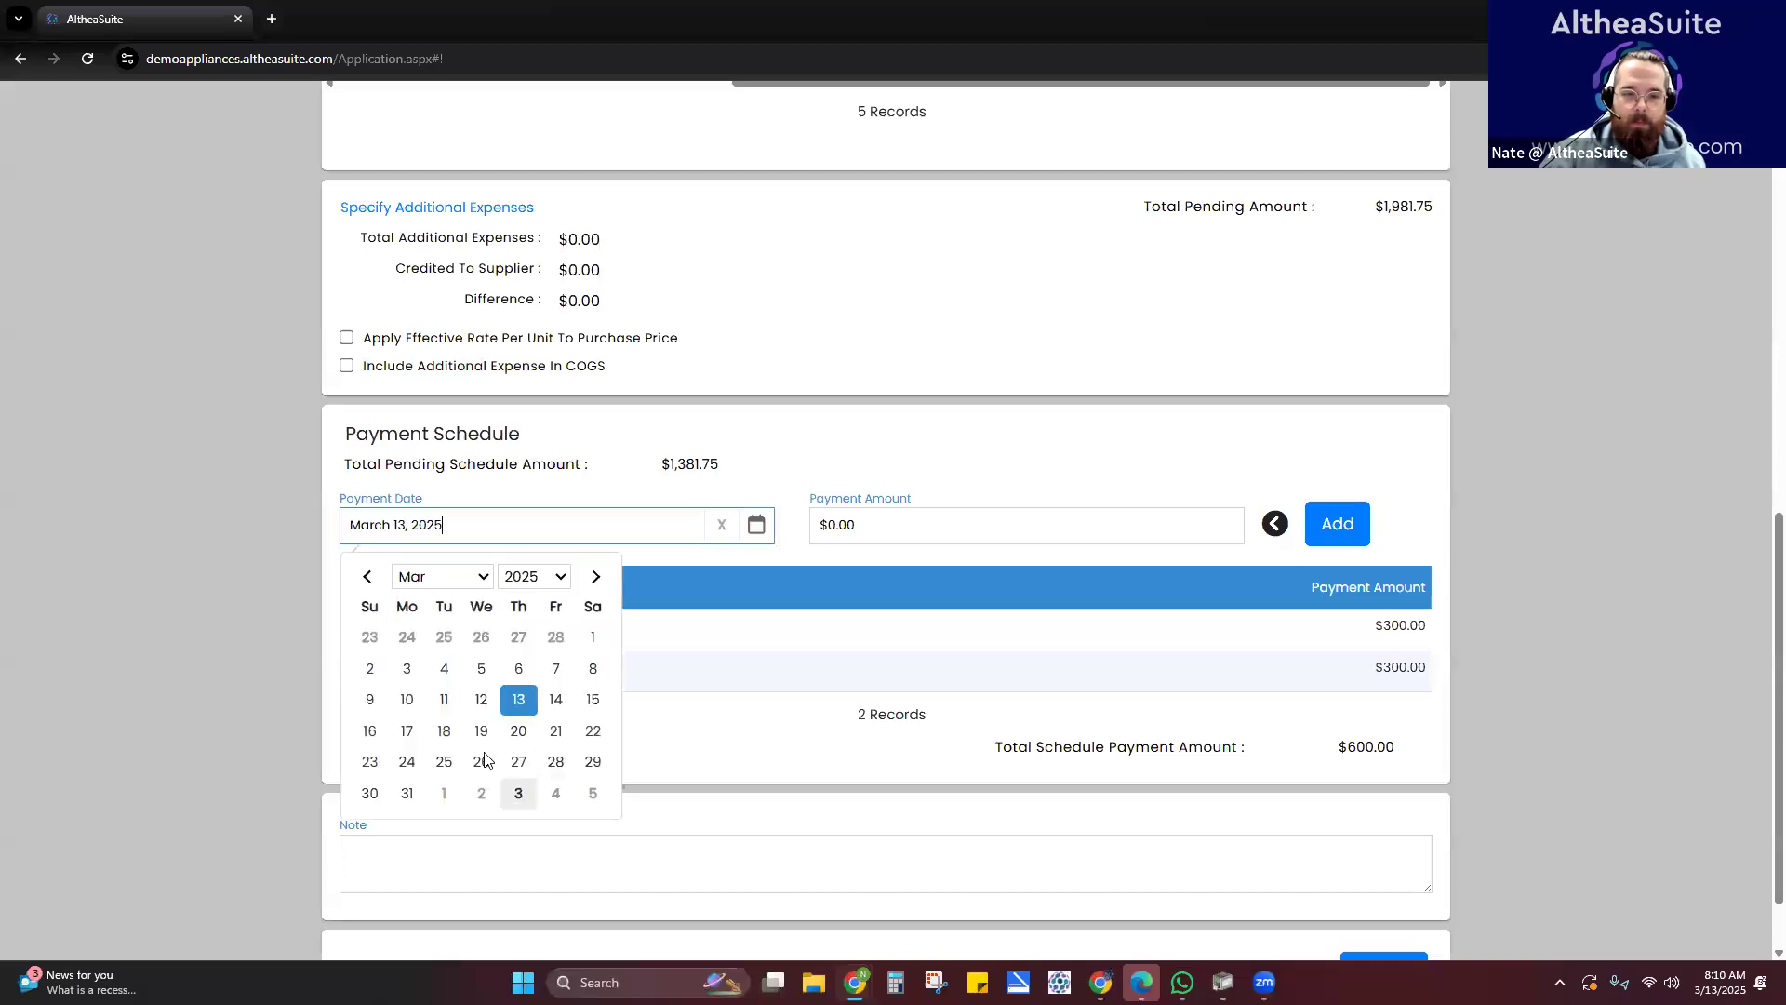
{"action": "left_click", "coordinate": [519, 793]}
{"action": "left_click", "coordinate": [1130, 519]}
{"action": "type", "text": "1381.75"}
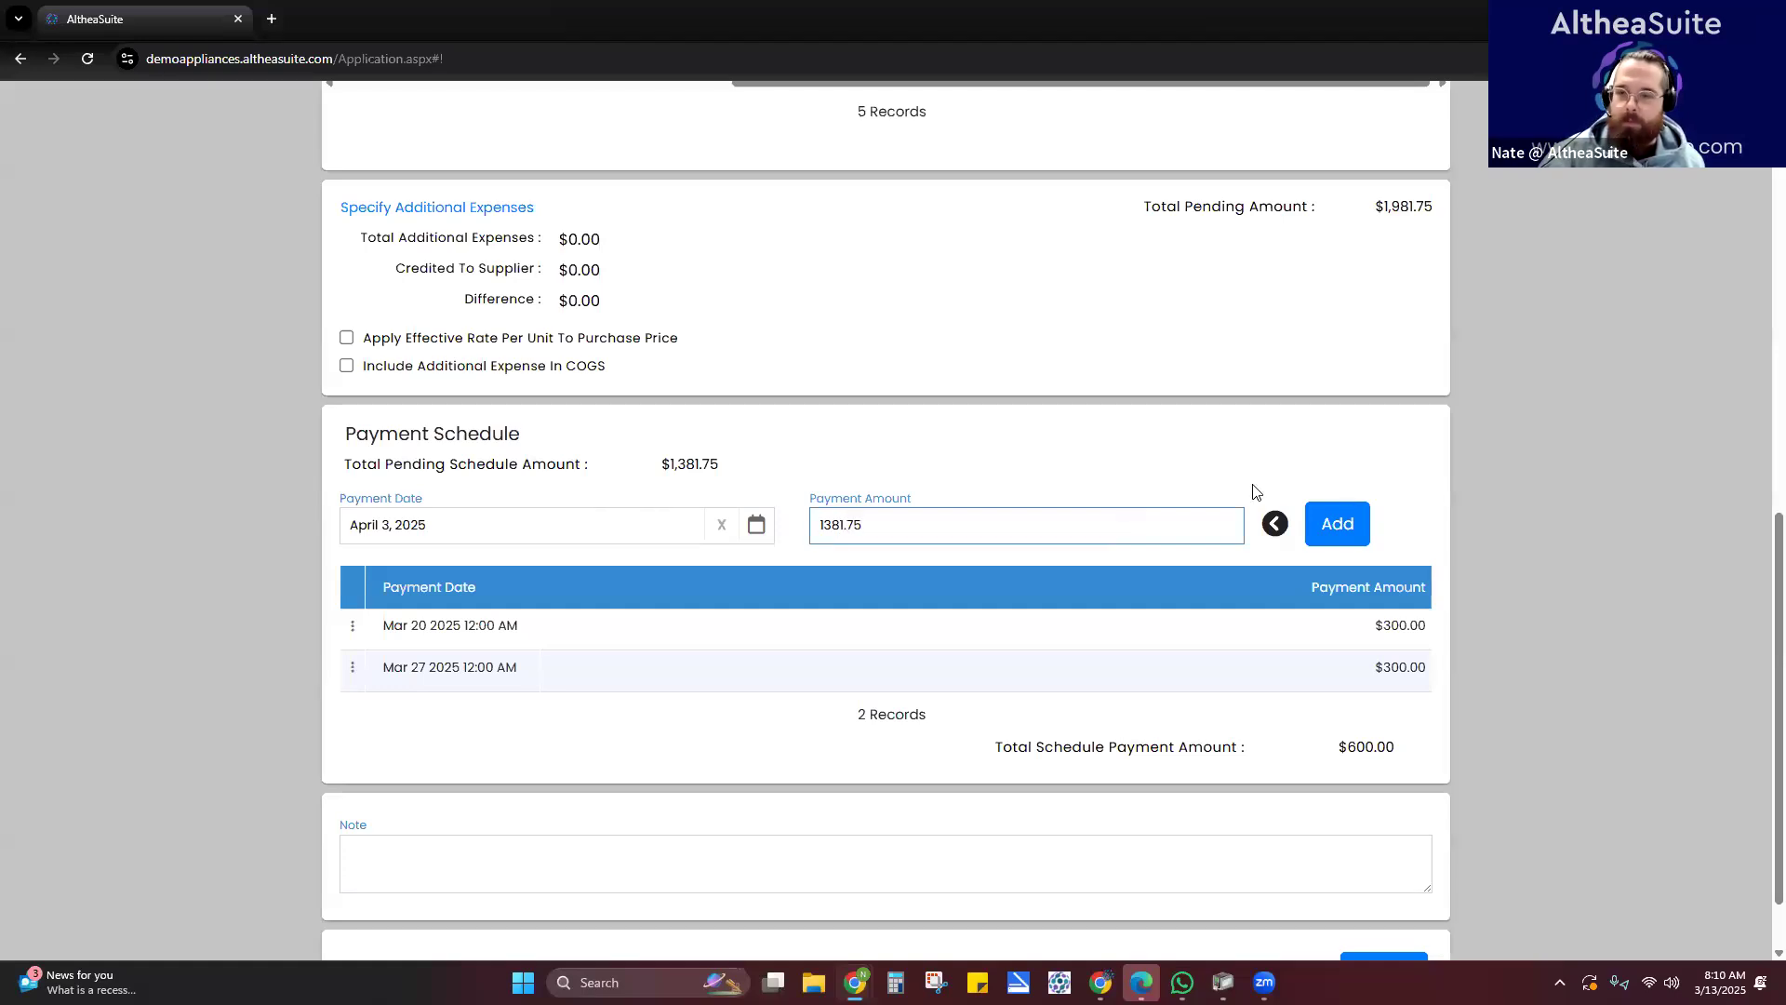
{"action": "left_click", "coordinate": [1337, 524]}
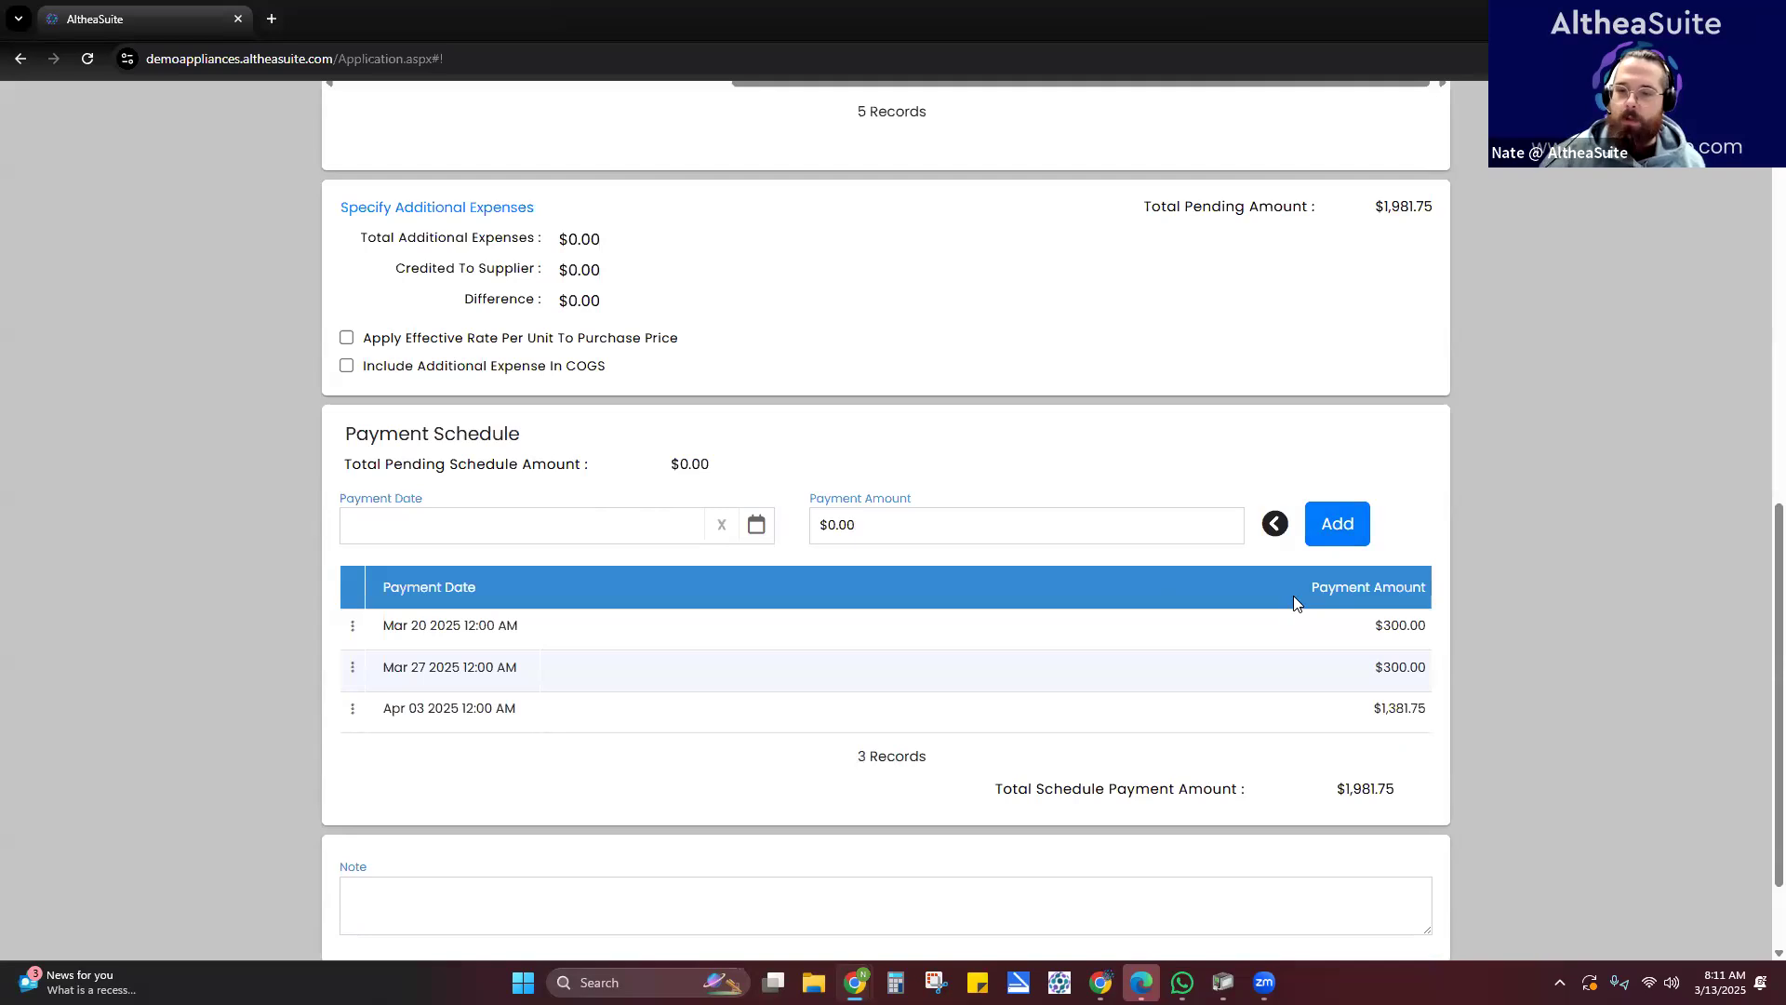
- Review the scheduled payment dates and amounts against the invoice's pending amount
{"action": "scroll", "coordinate": [755, 456], "scroll_direction": "down", "scroll_amount": 2}
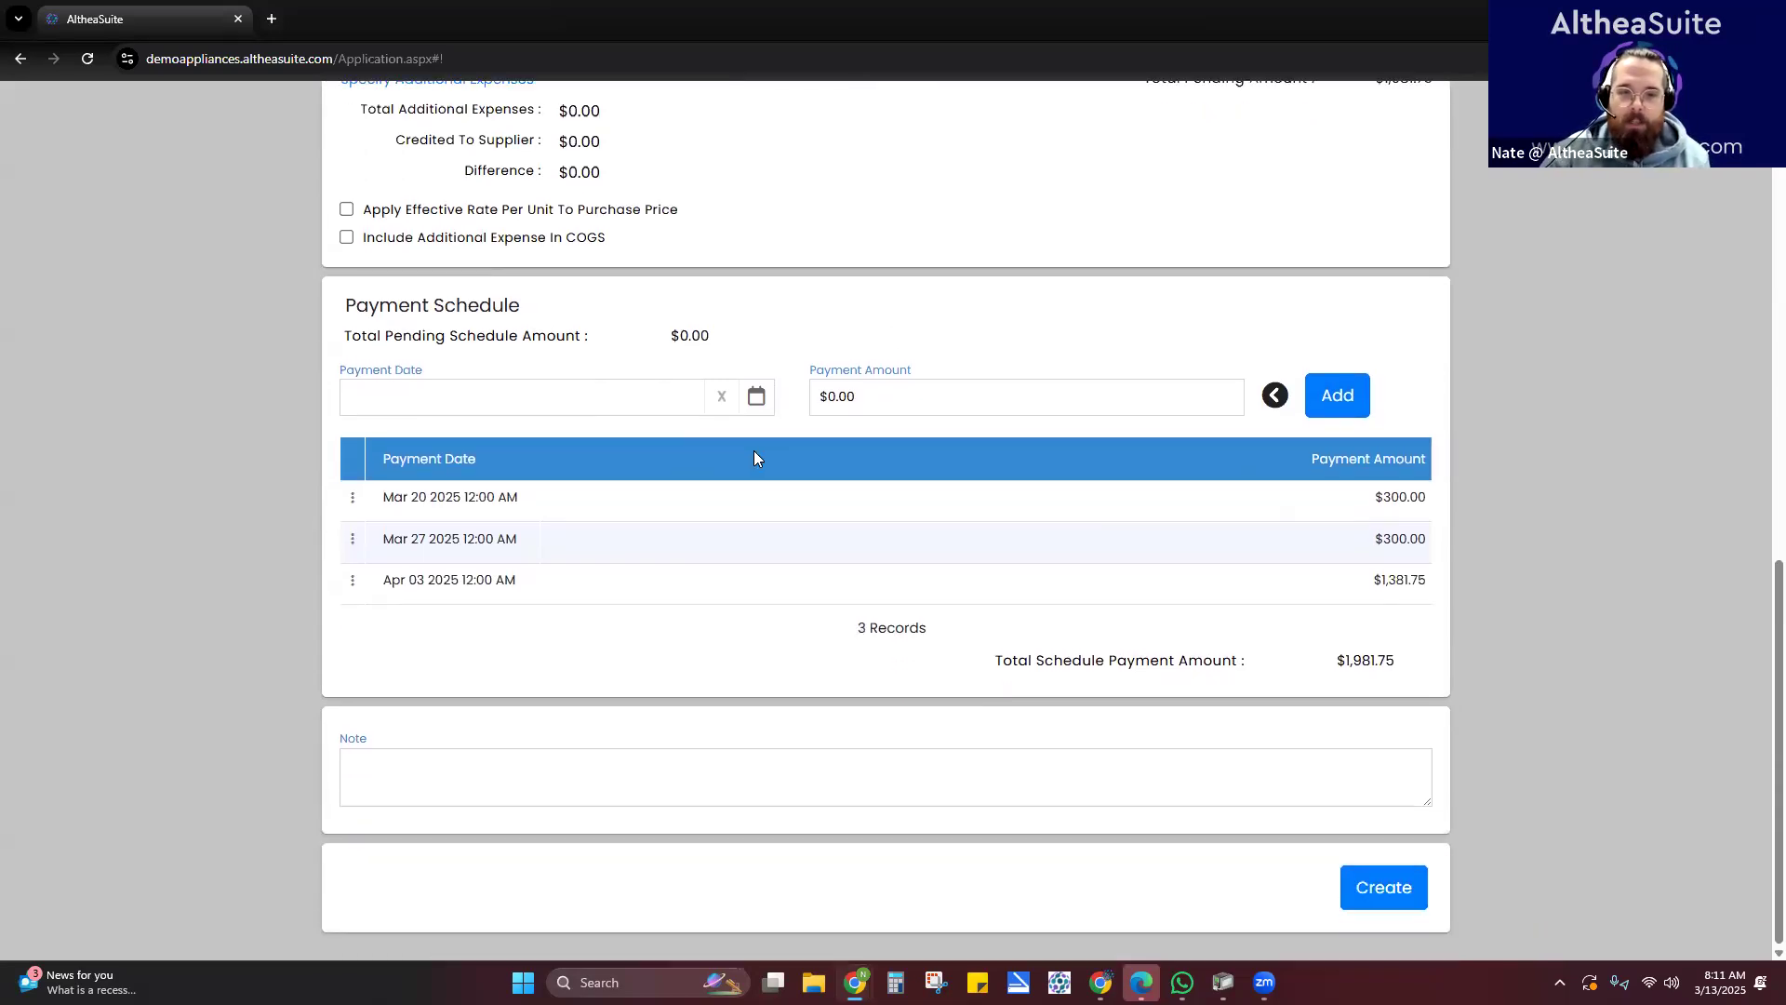
{"action": "left_click", "coordinate": [462, 507]}
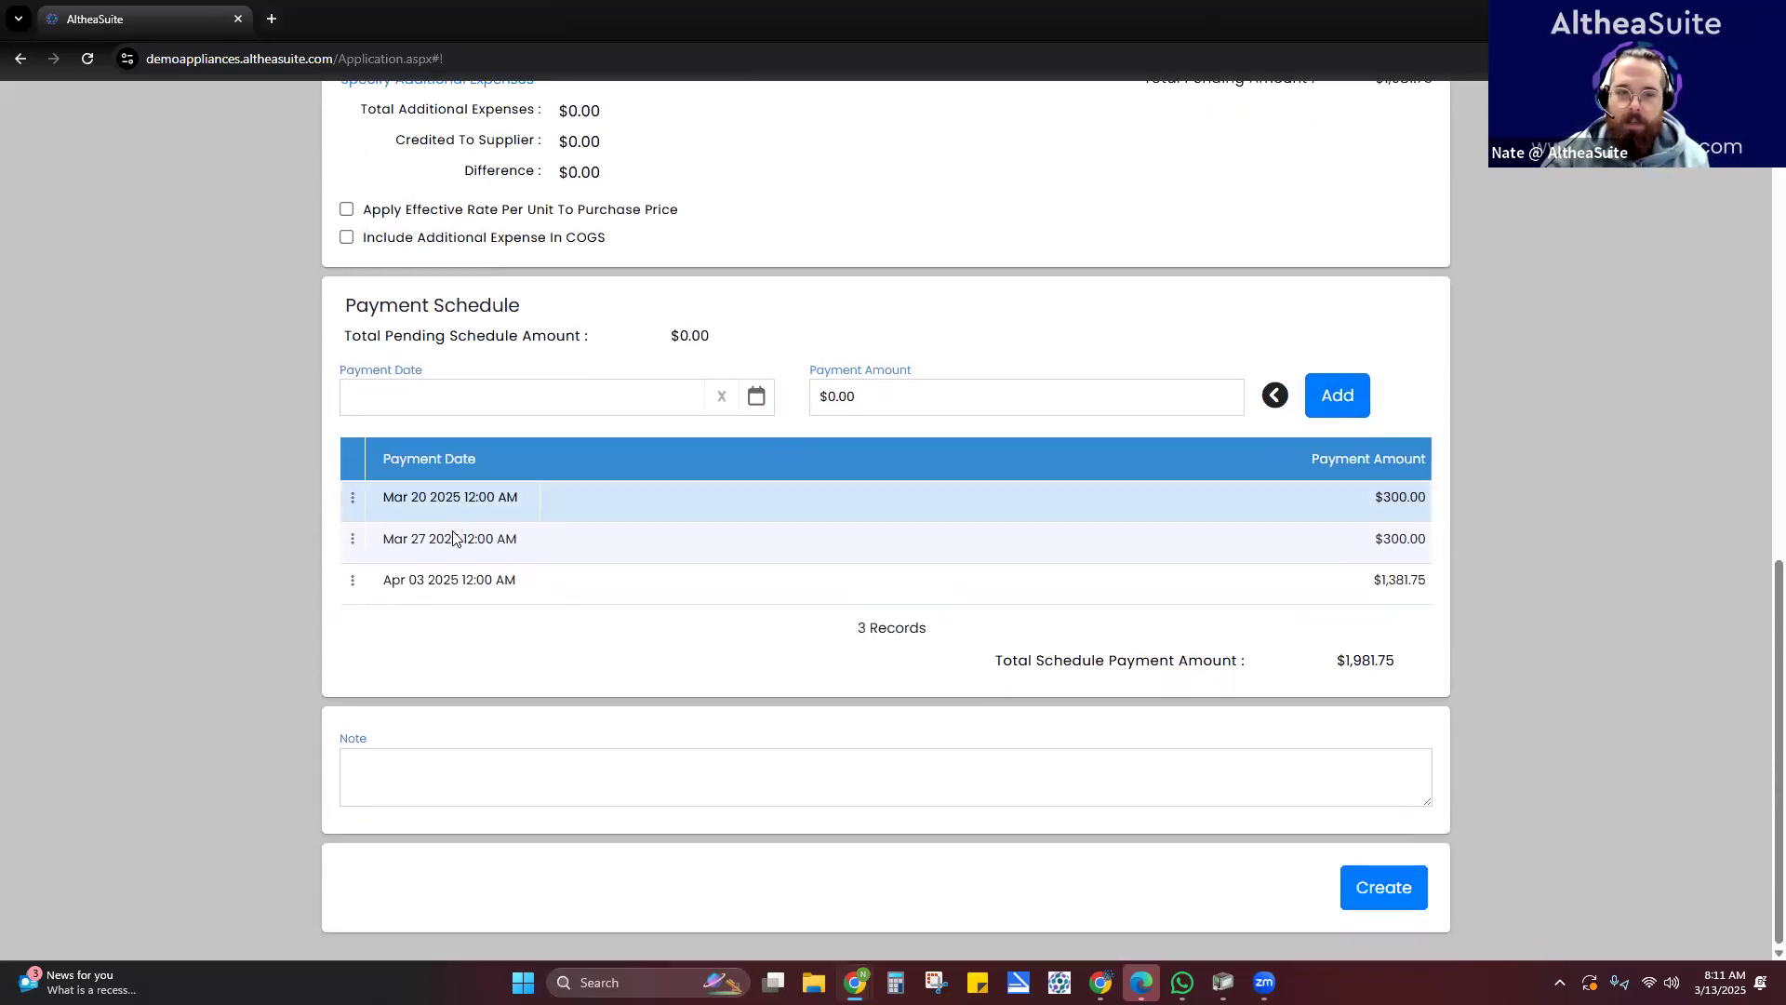
{"action": "left_click", "coordinate": [465, 582]}
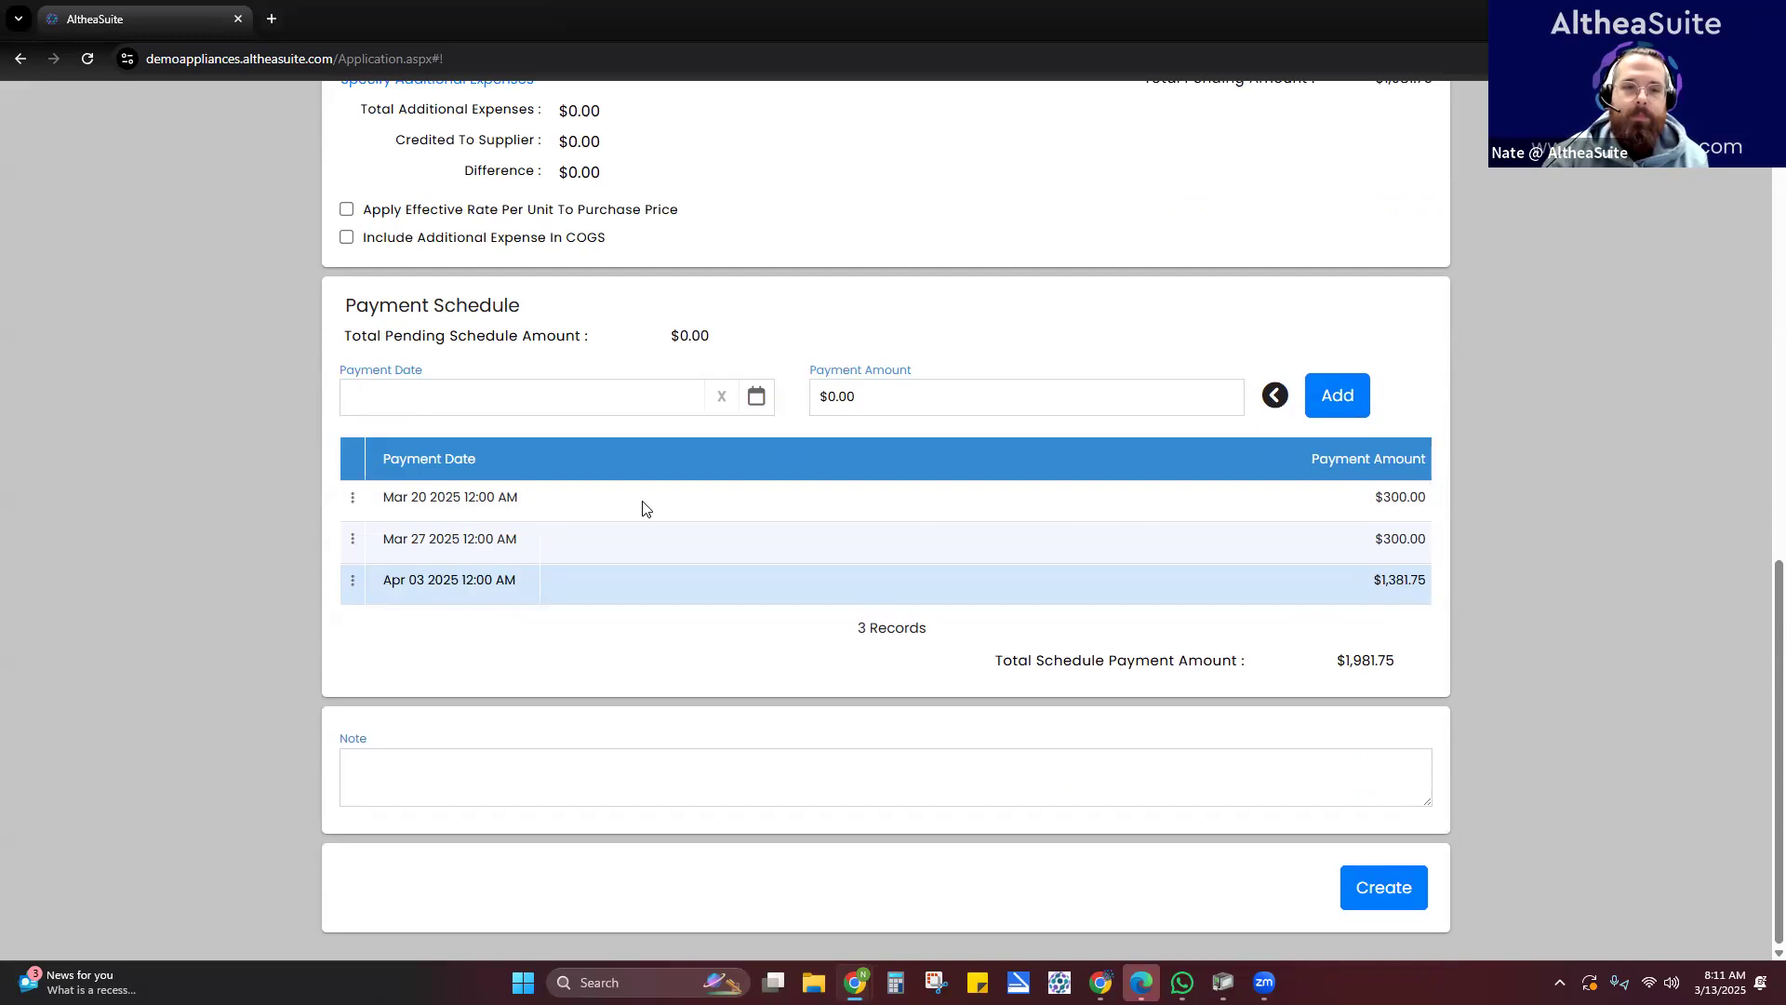
{"action": "scroll", "coordinate": [647, 507], "scroll_direction": "up", "scroll_amount": 1}
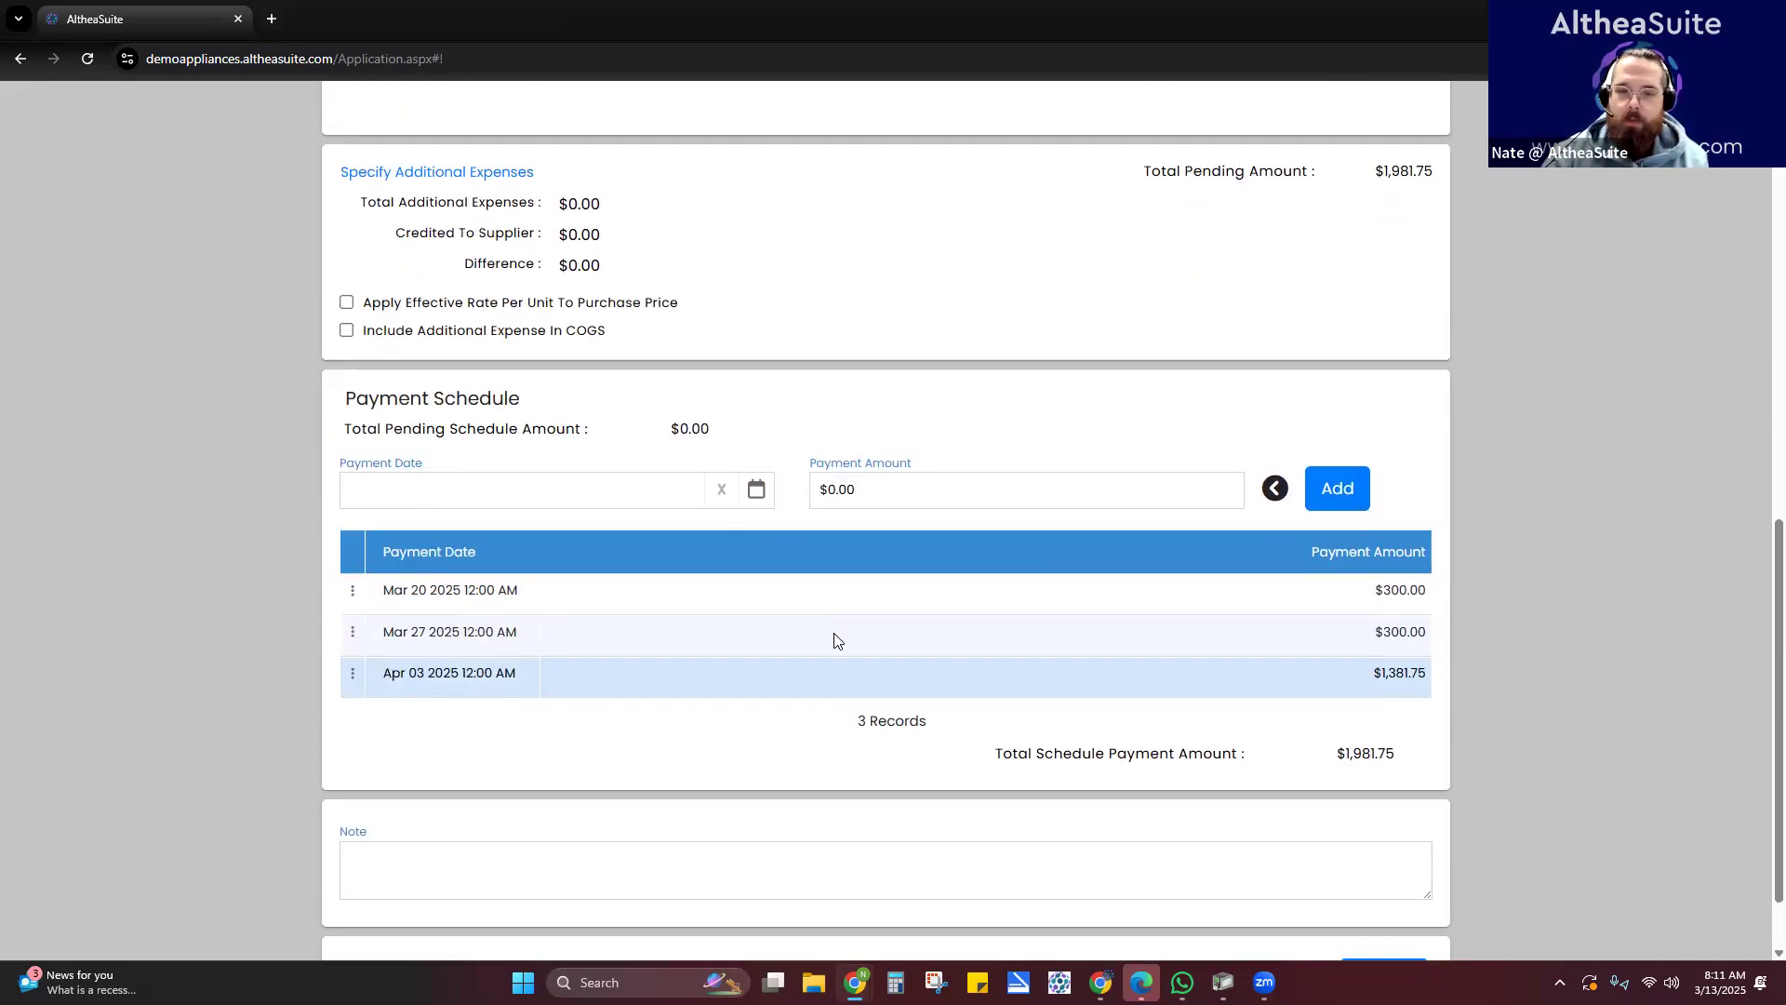
{"action": "scroll", "coordinate": [809, 619], "scroll_direction": "down", "scroll_amount": 1}
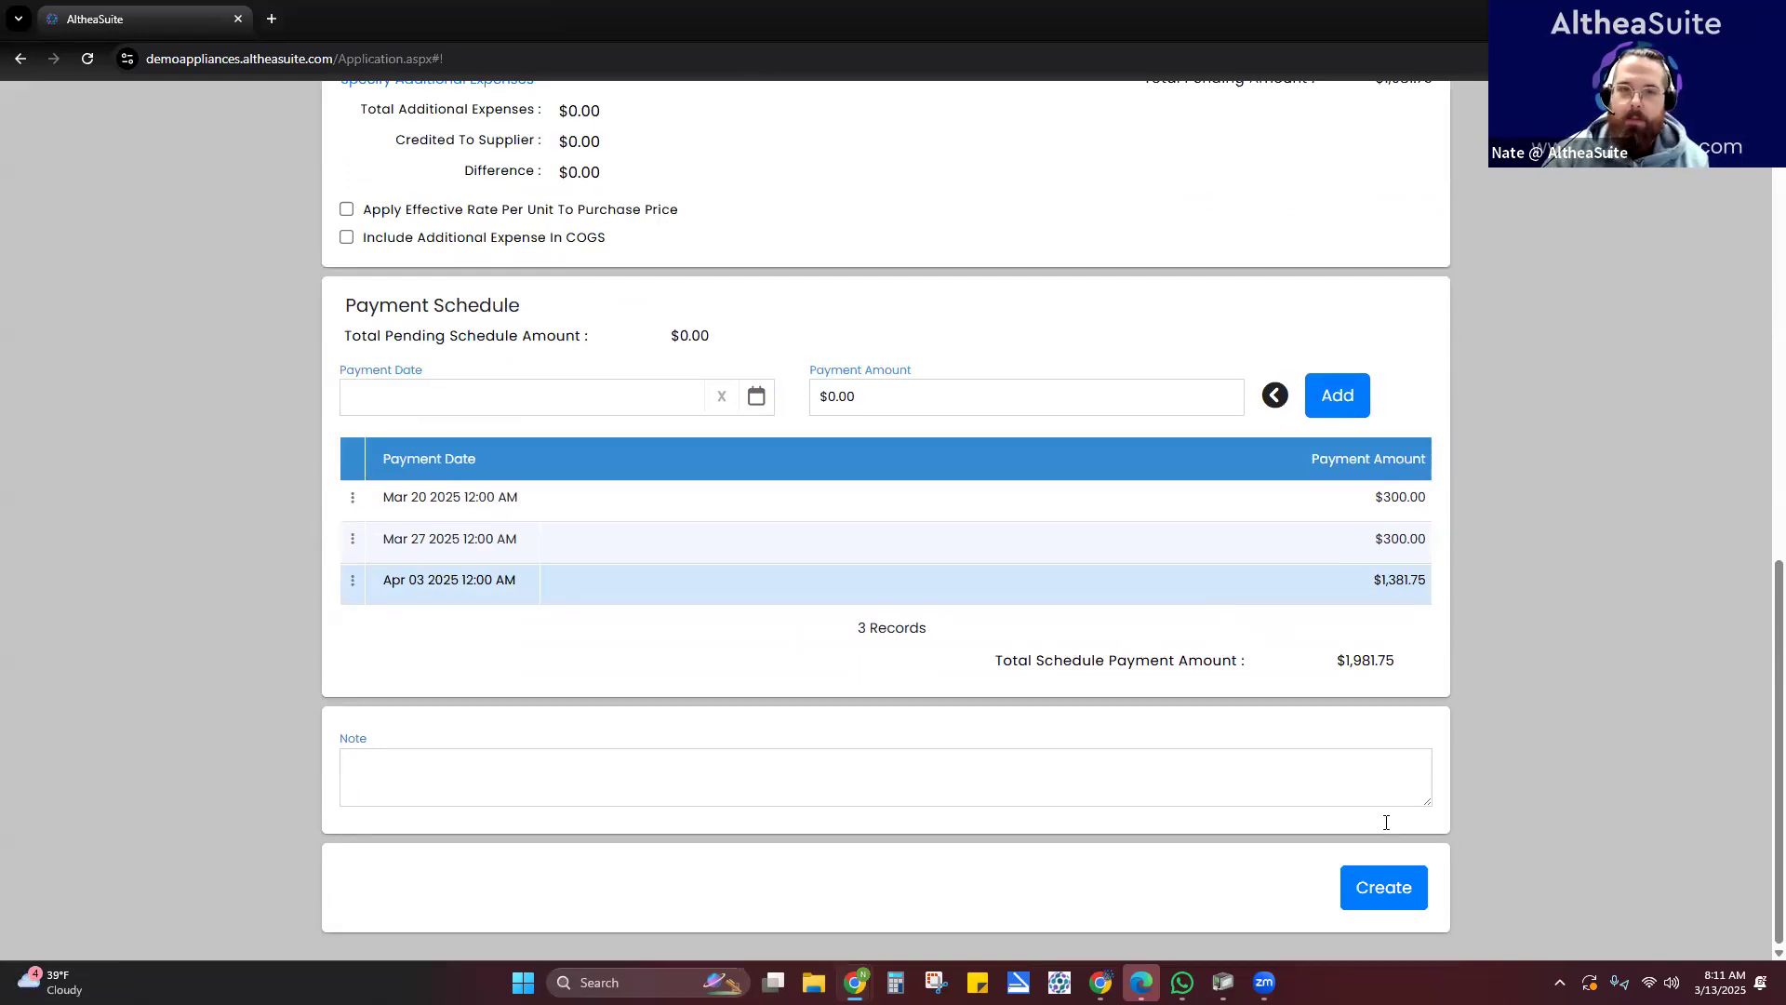
{"action": "left_click", "coordinate": [1418, 889]}
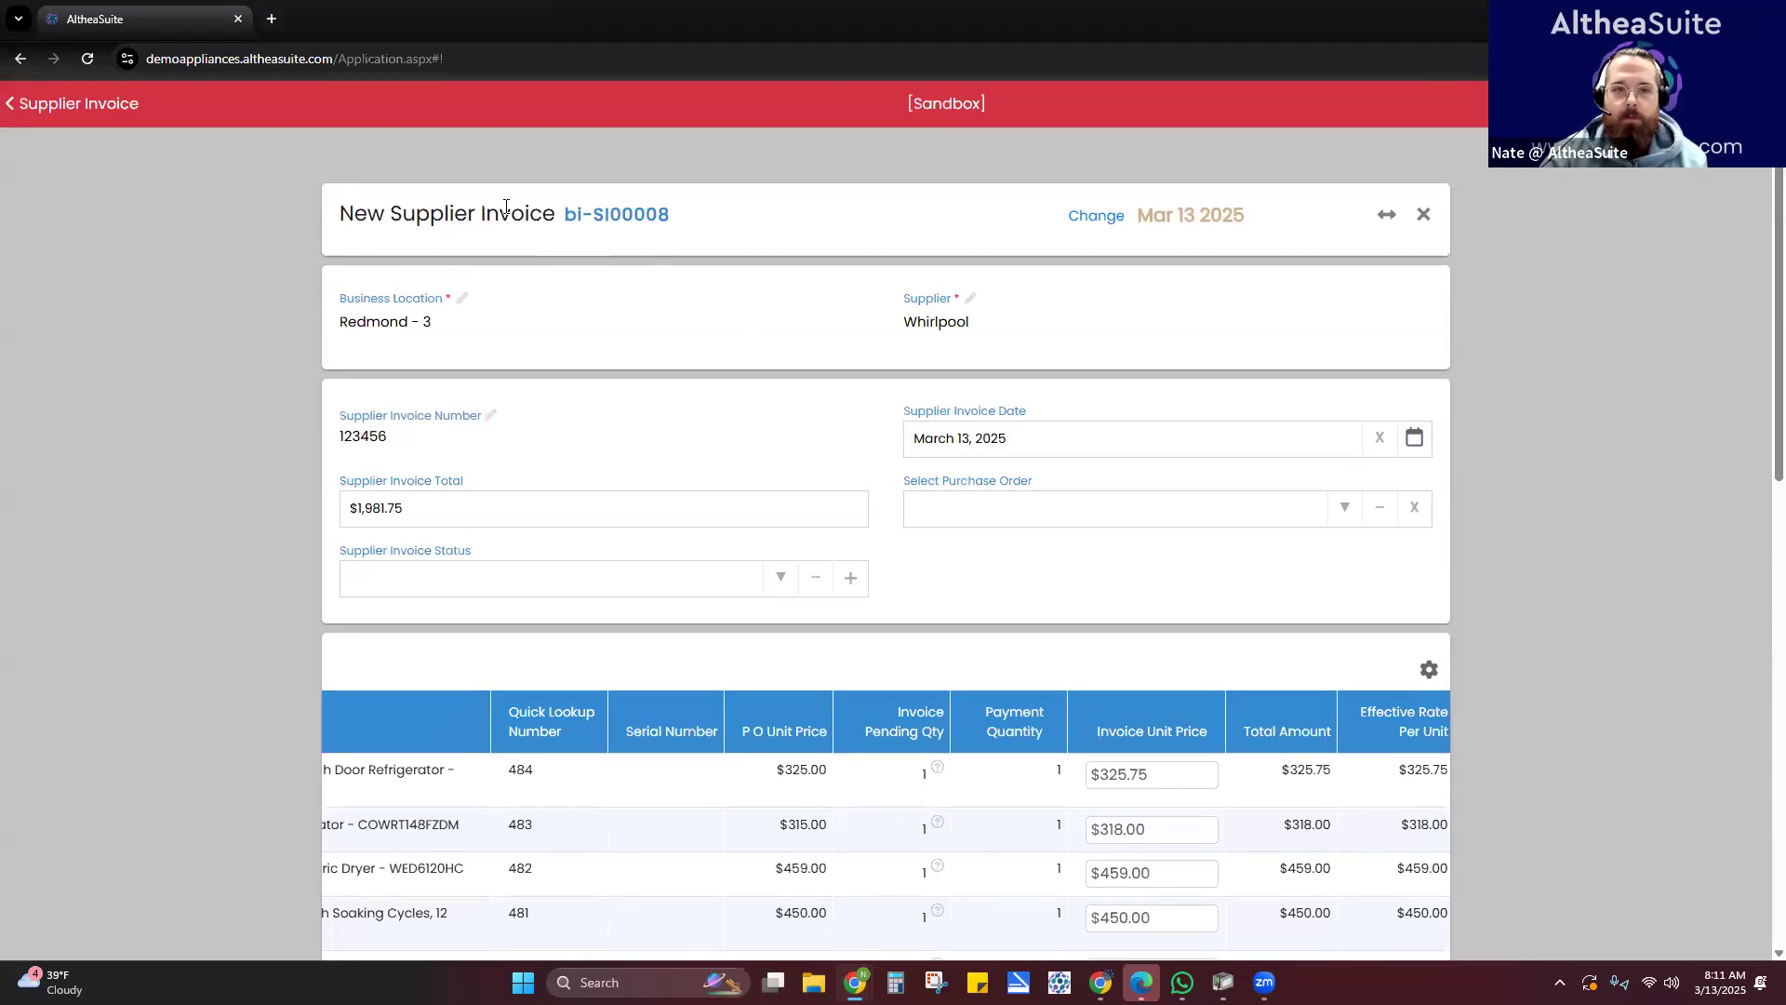
- Examine the new invoice's document number, including in the date change dialog, and leave the date as is
{"action": "left_click_drag", "start_coordinate": [625, 214], "coordinate": [564, 216]}
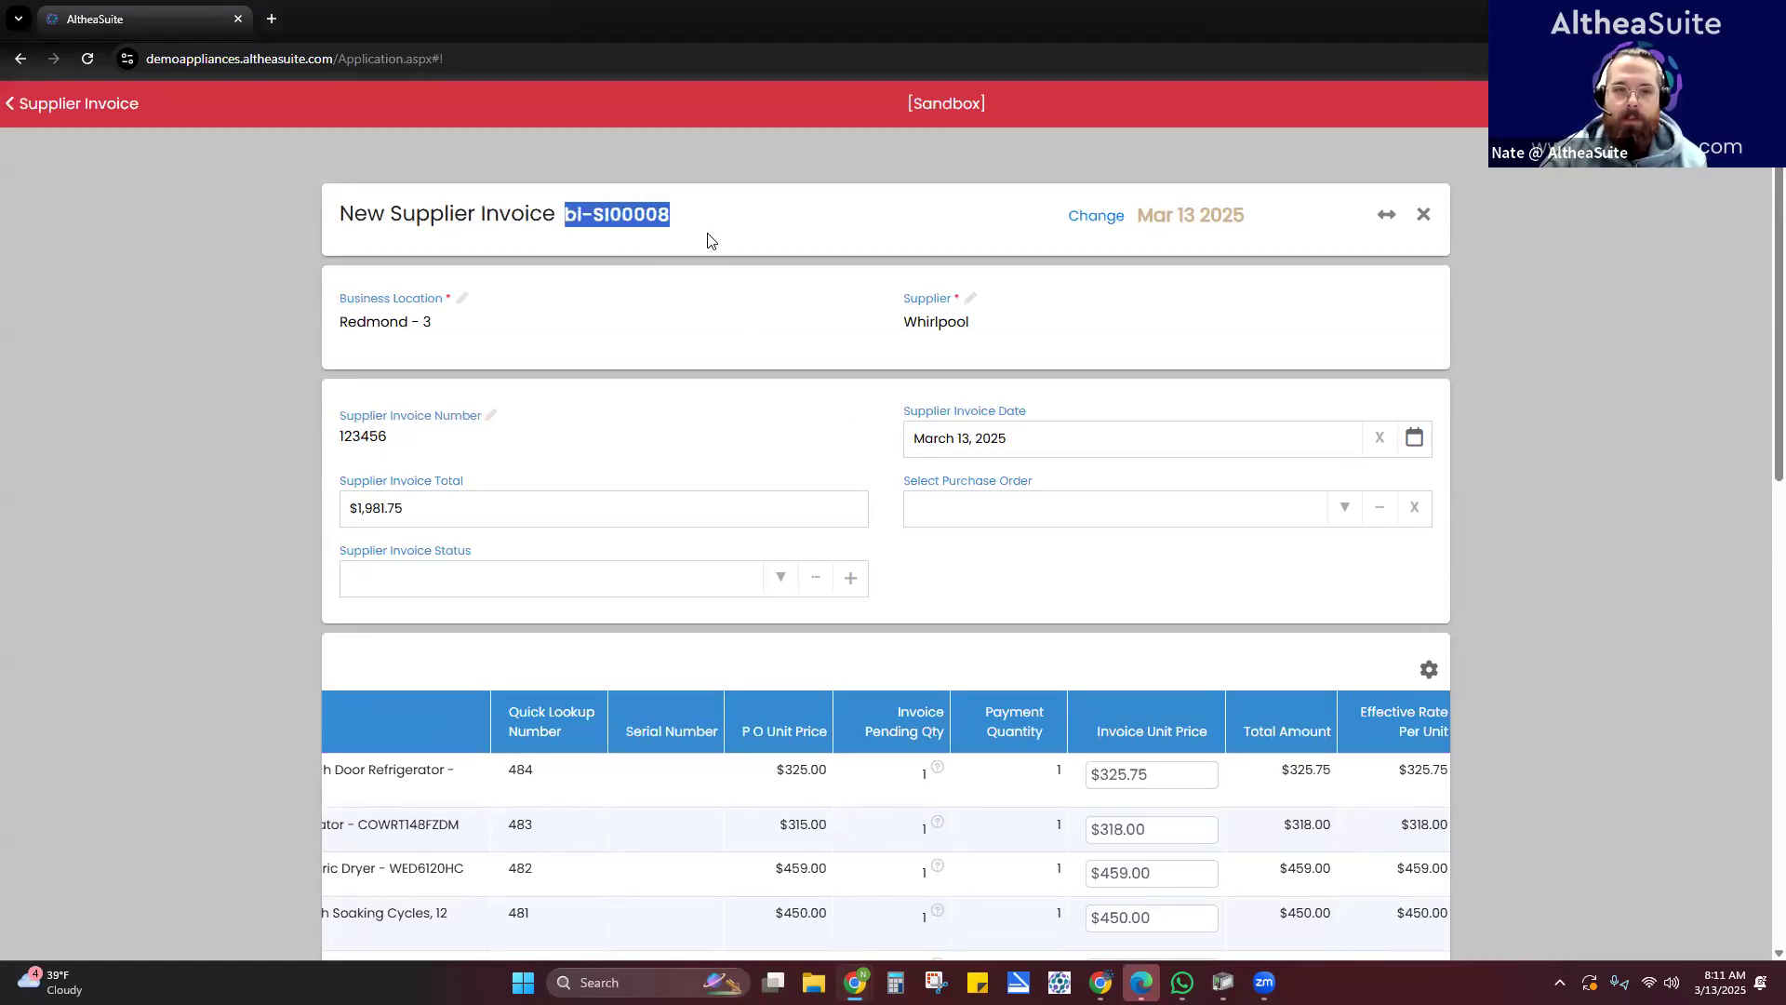
{"action": "left_click", "coordinate": [677, 246]}
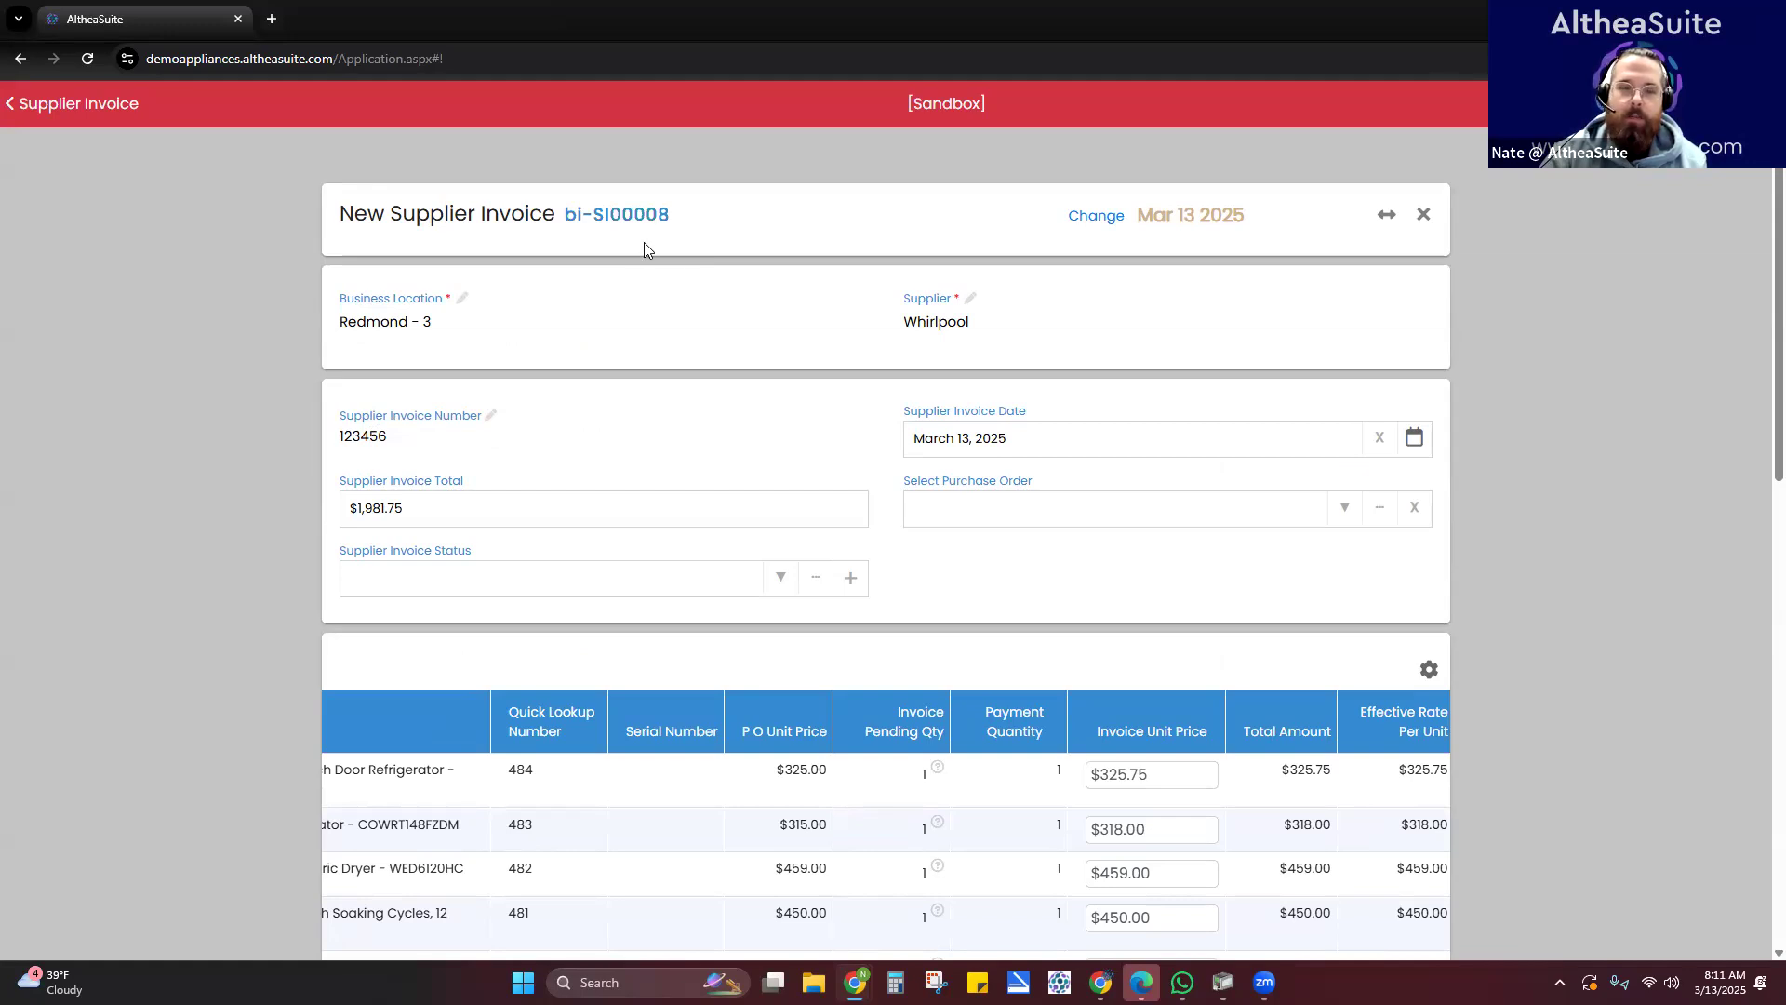
{"action": "double_click", "coordinate": [584, 216]}
{"action": "left_click", "coordinate": [684, 240]}
{"action": "left_click_drag", "start_coordinate": [597, 214], "coordinate": [610, 214]}
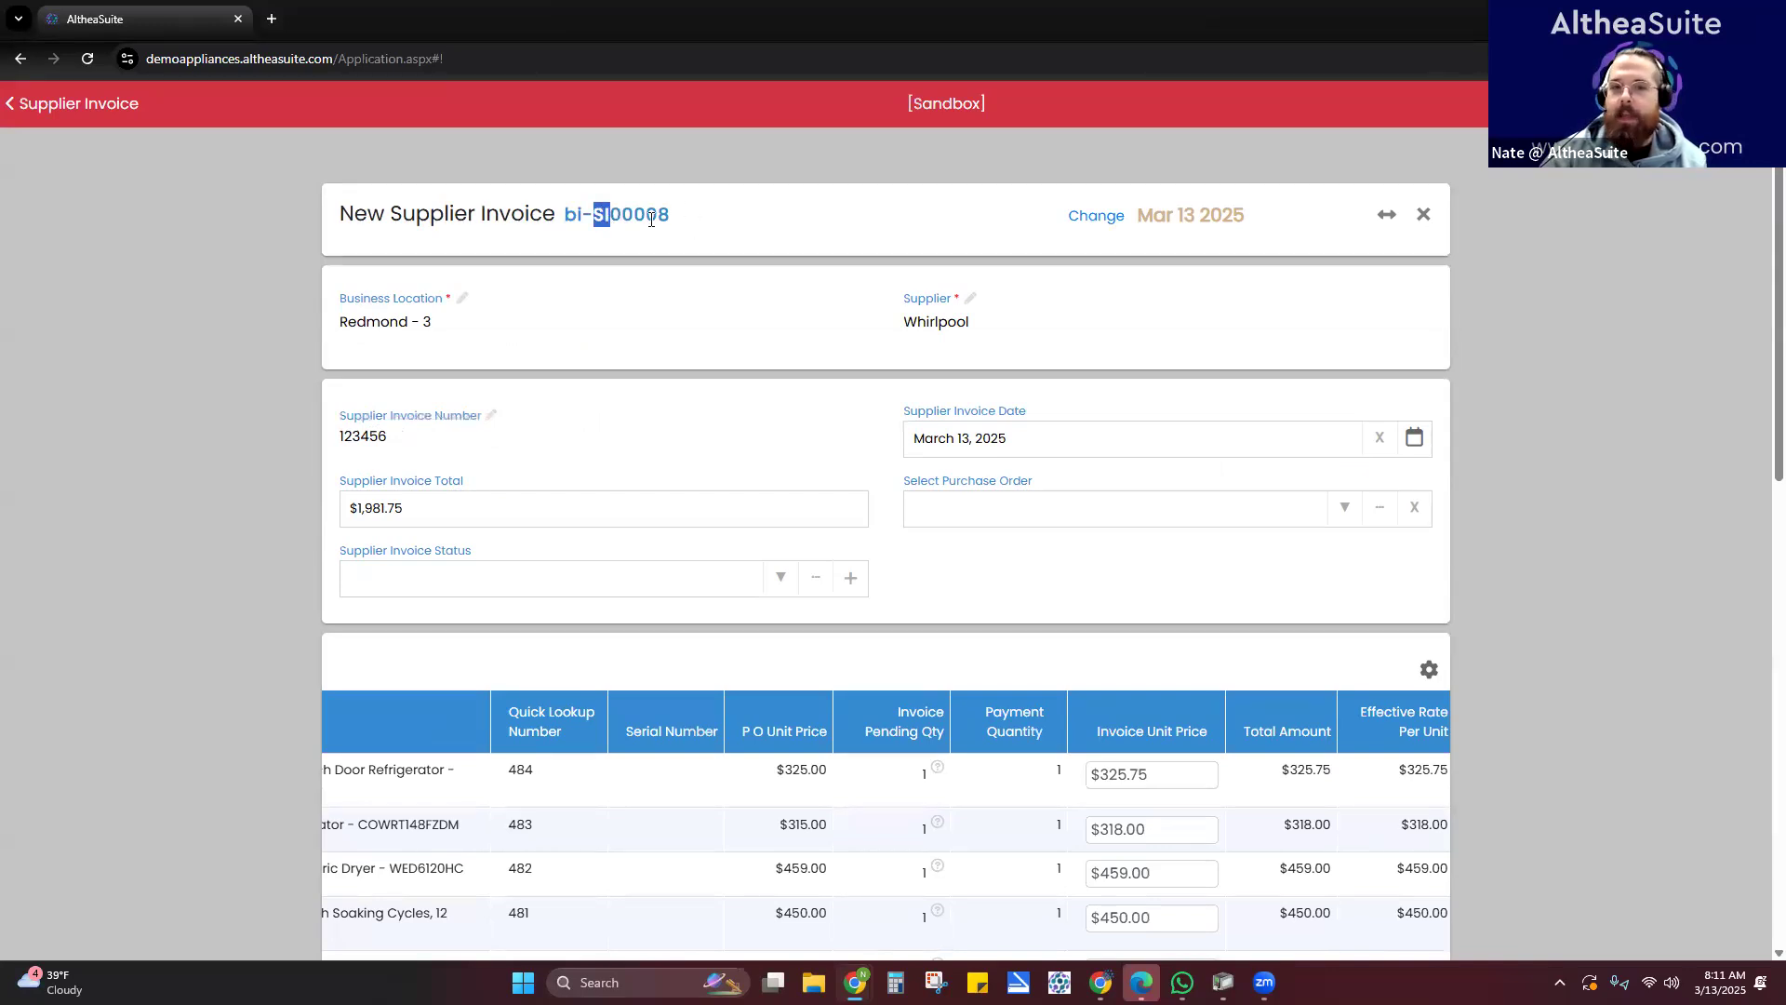
{"action": "left_click", "coordinate": [853, 232]}
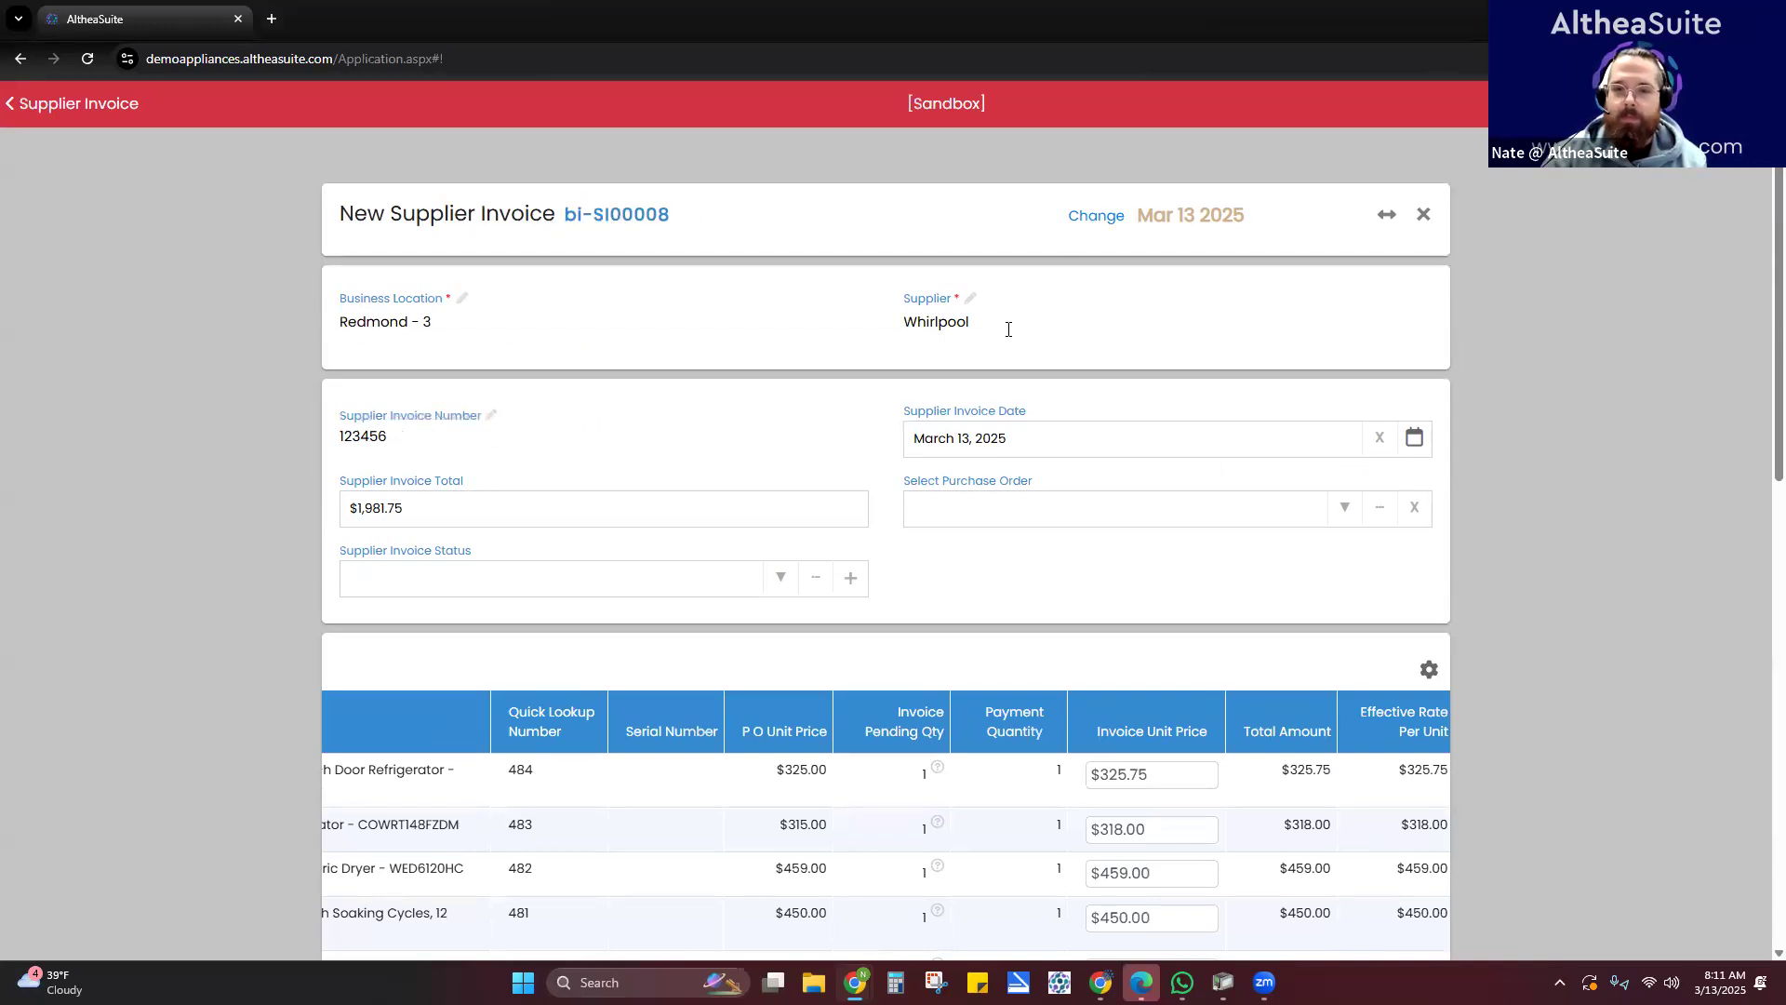
{"action": "left_click", "coordinate": [1096, 220]}
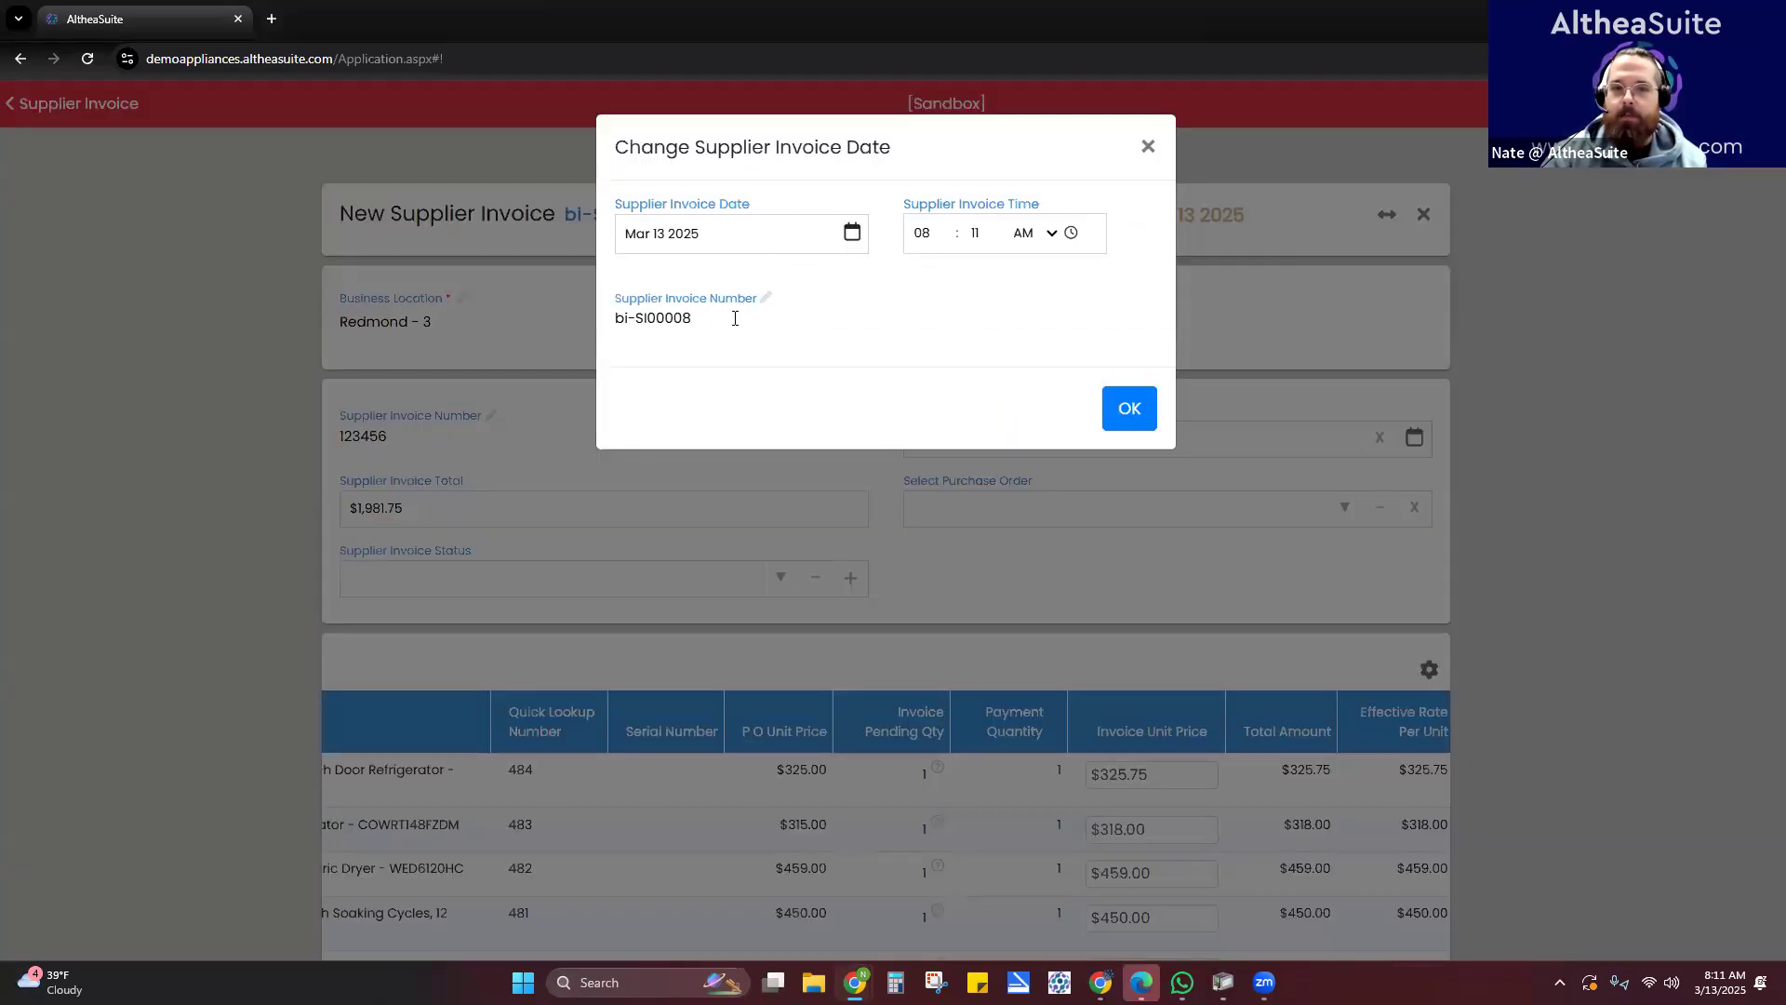
{"action": "left_click", "coordinate": [1147, 147]}
- Create the Whirlpool supplier invoice and show its linked purchase order and purchase numbers in the invoice list
{"action": "scroll", "coordinate": [1251, 424], "scroll_direction": "down", "scroll_amount": 10}
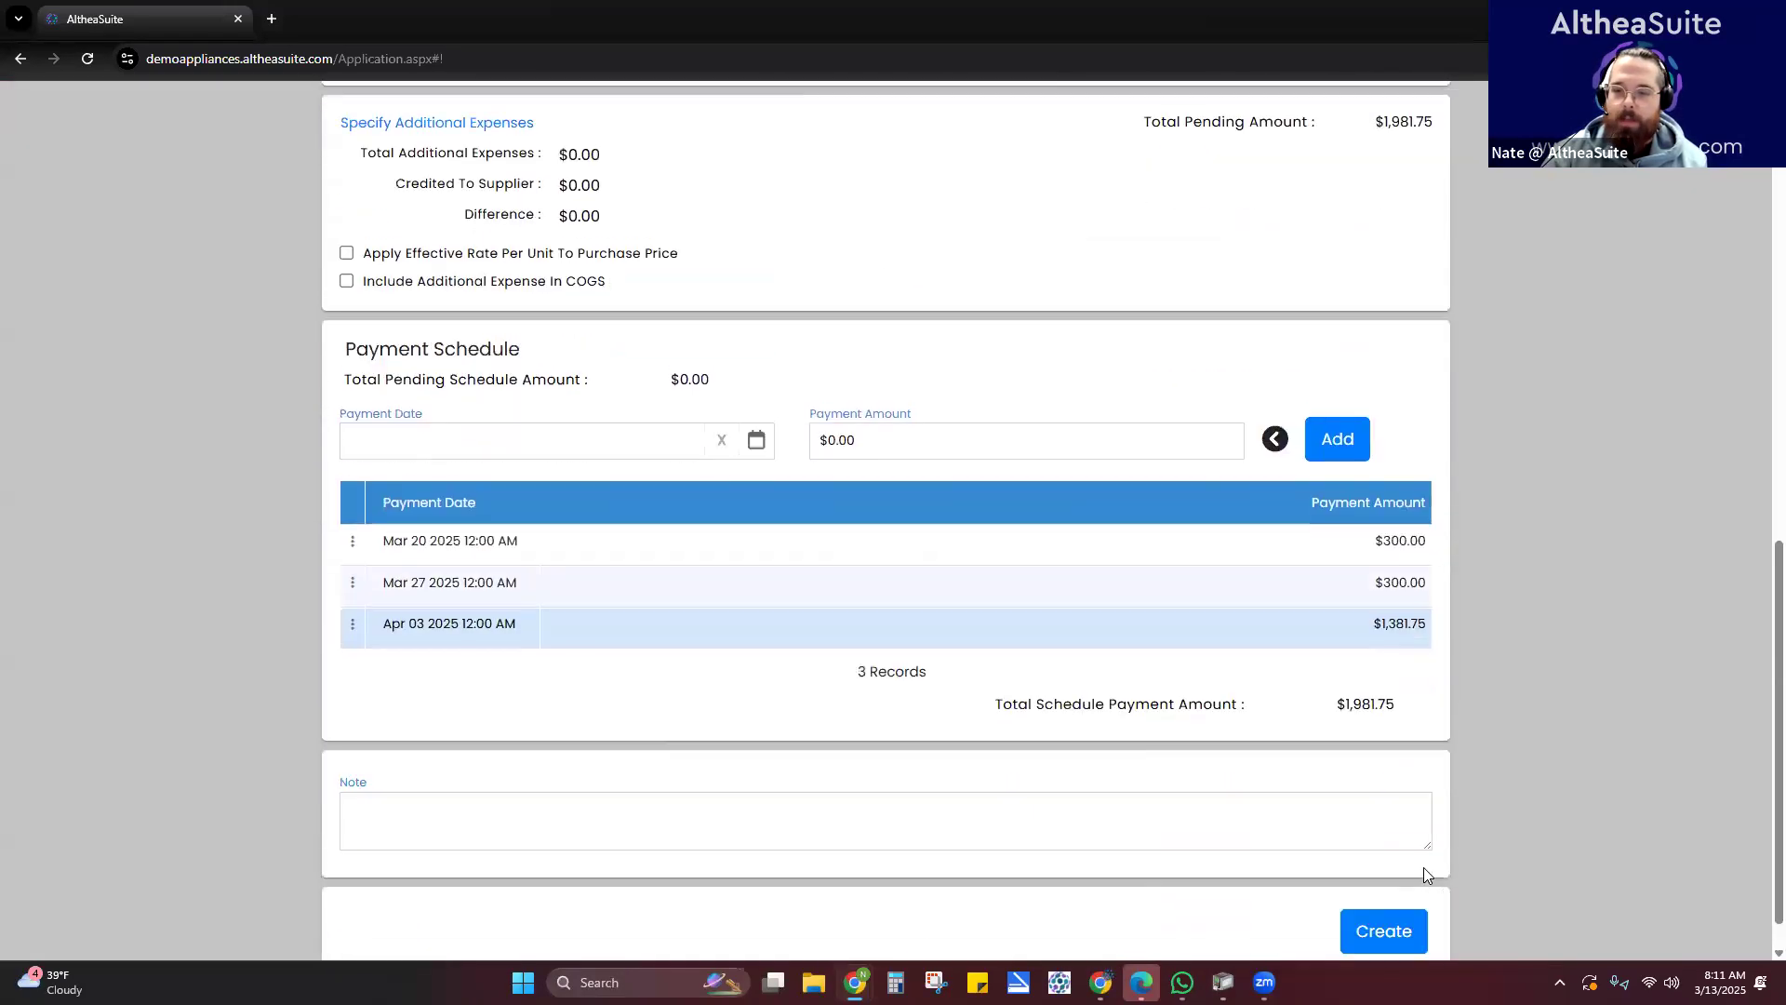
{"action": "left_click", "coordinate": [1393, 889]}
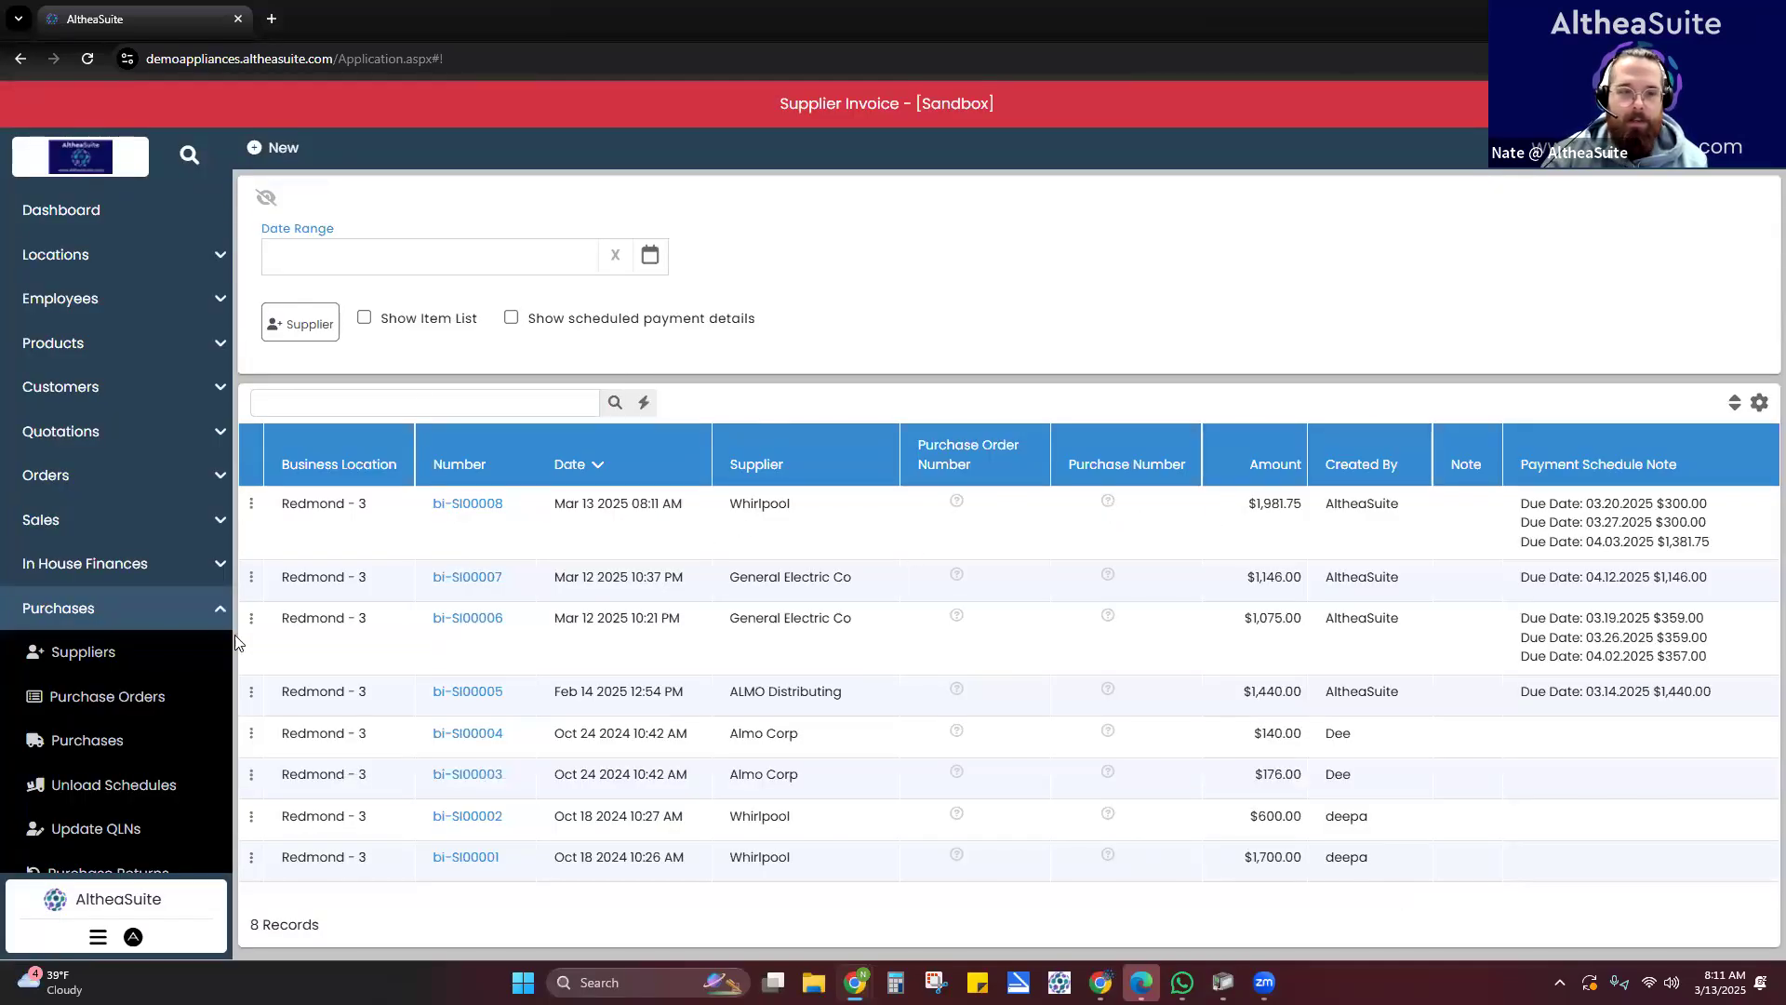
{"action": "scroll", "coordinate": [223, 642], "scroll_direction": "down", "scroll_amount": 2}
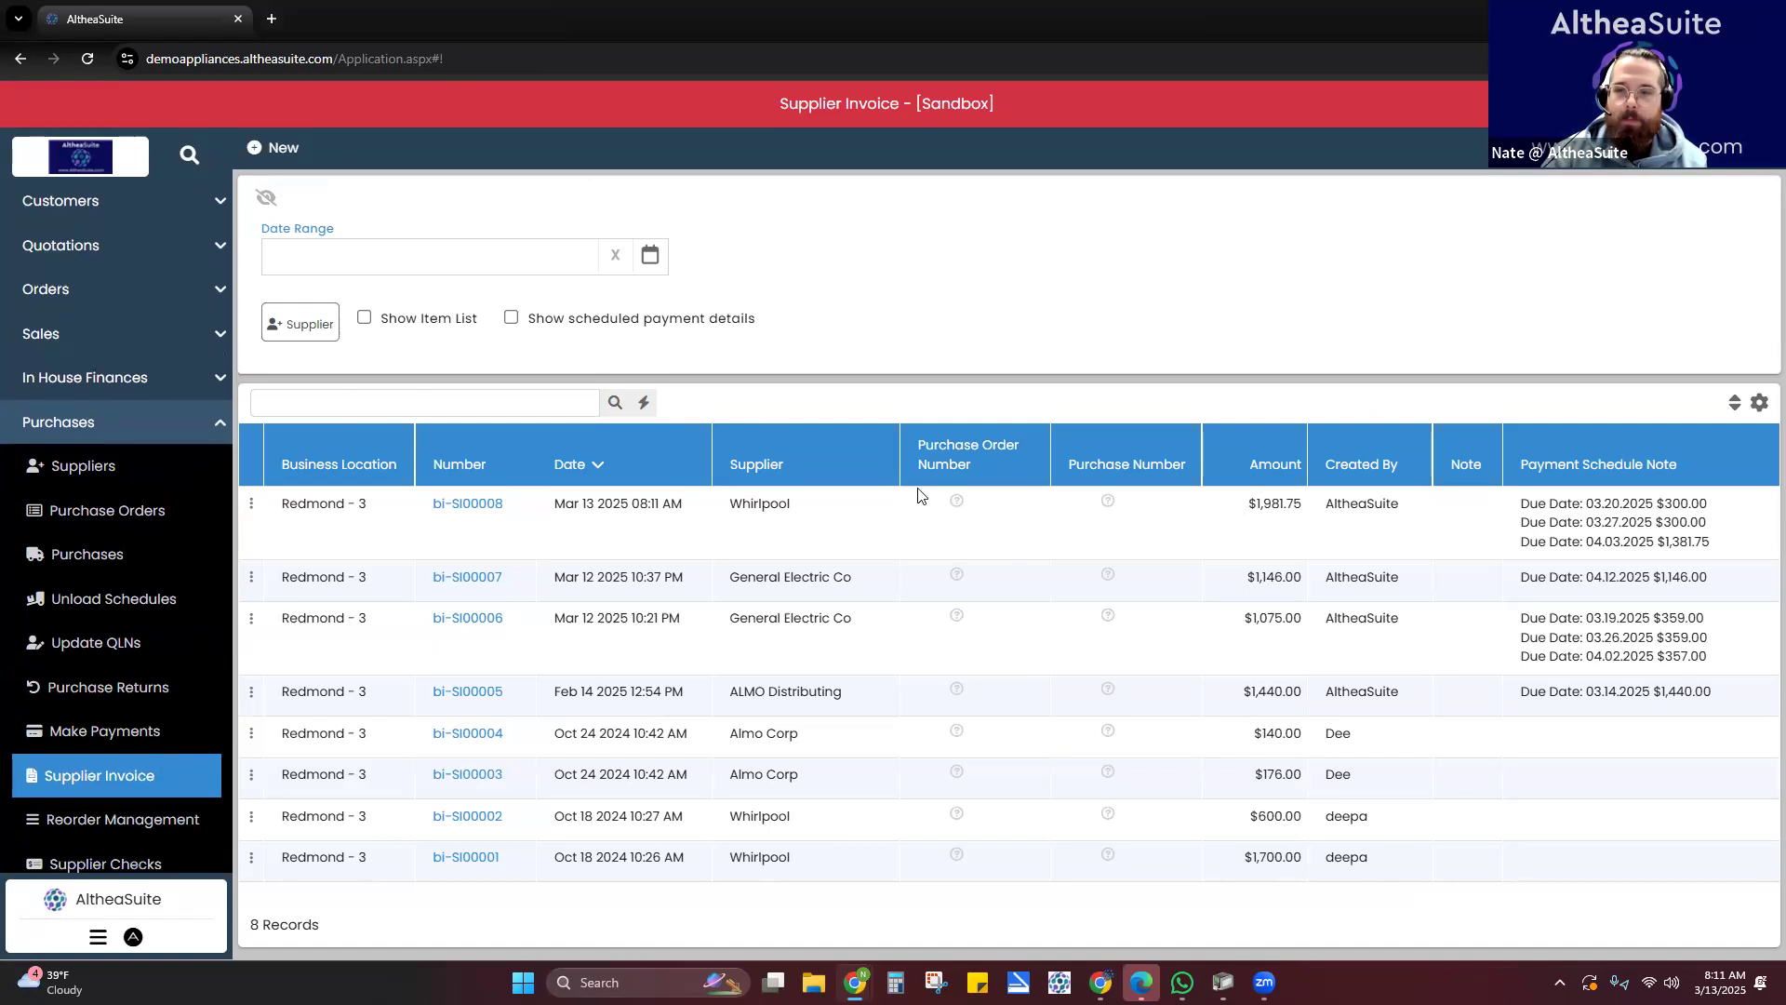
{"action": "left_click", "coordinate": [964, 503]}
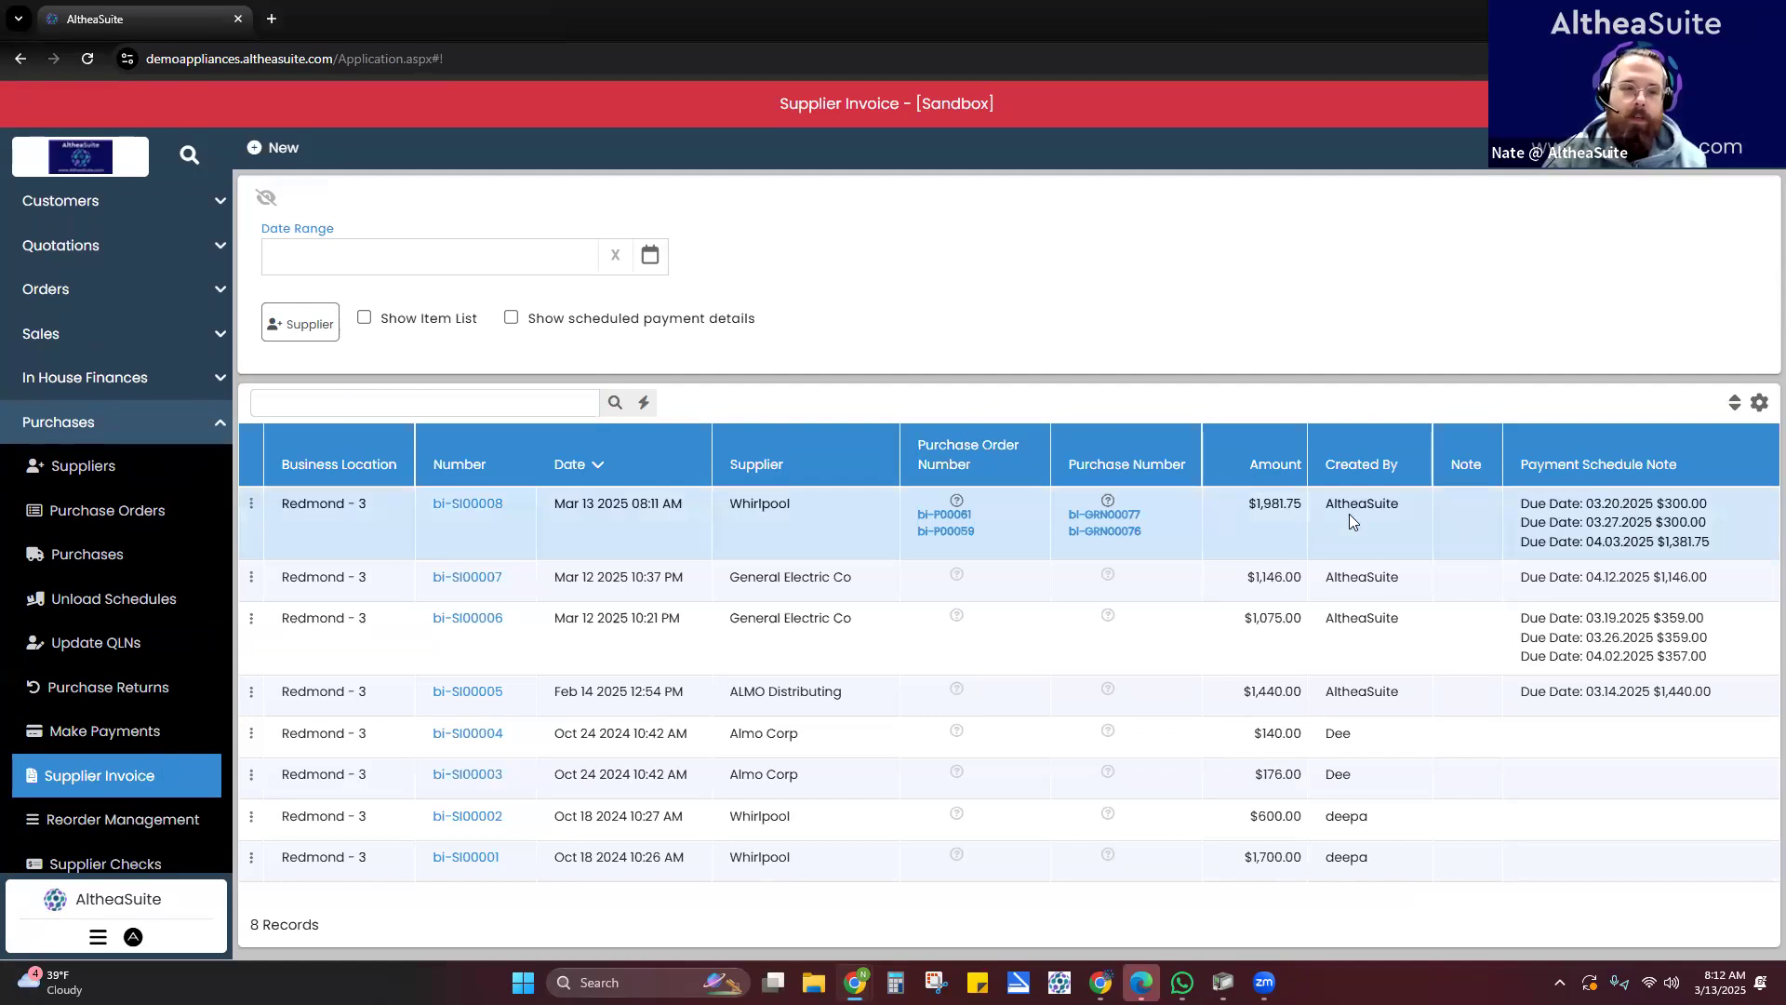
- Start a new supplier invoice payment to a payment aggregator, with Wells Fargo as the aggregator
{"action": "left_click", "coordinate": [125, 738]}
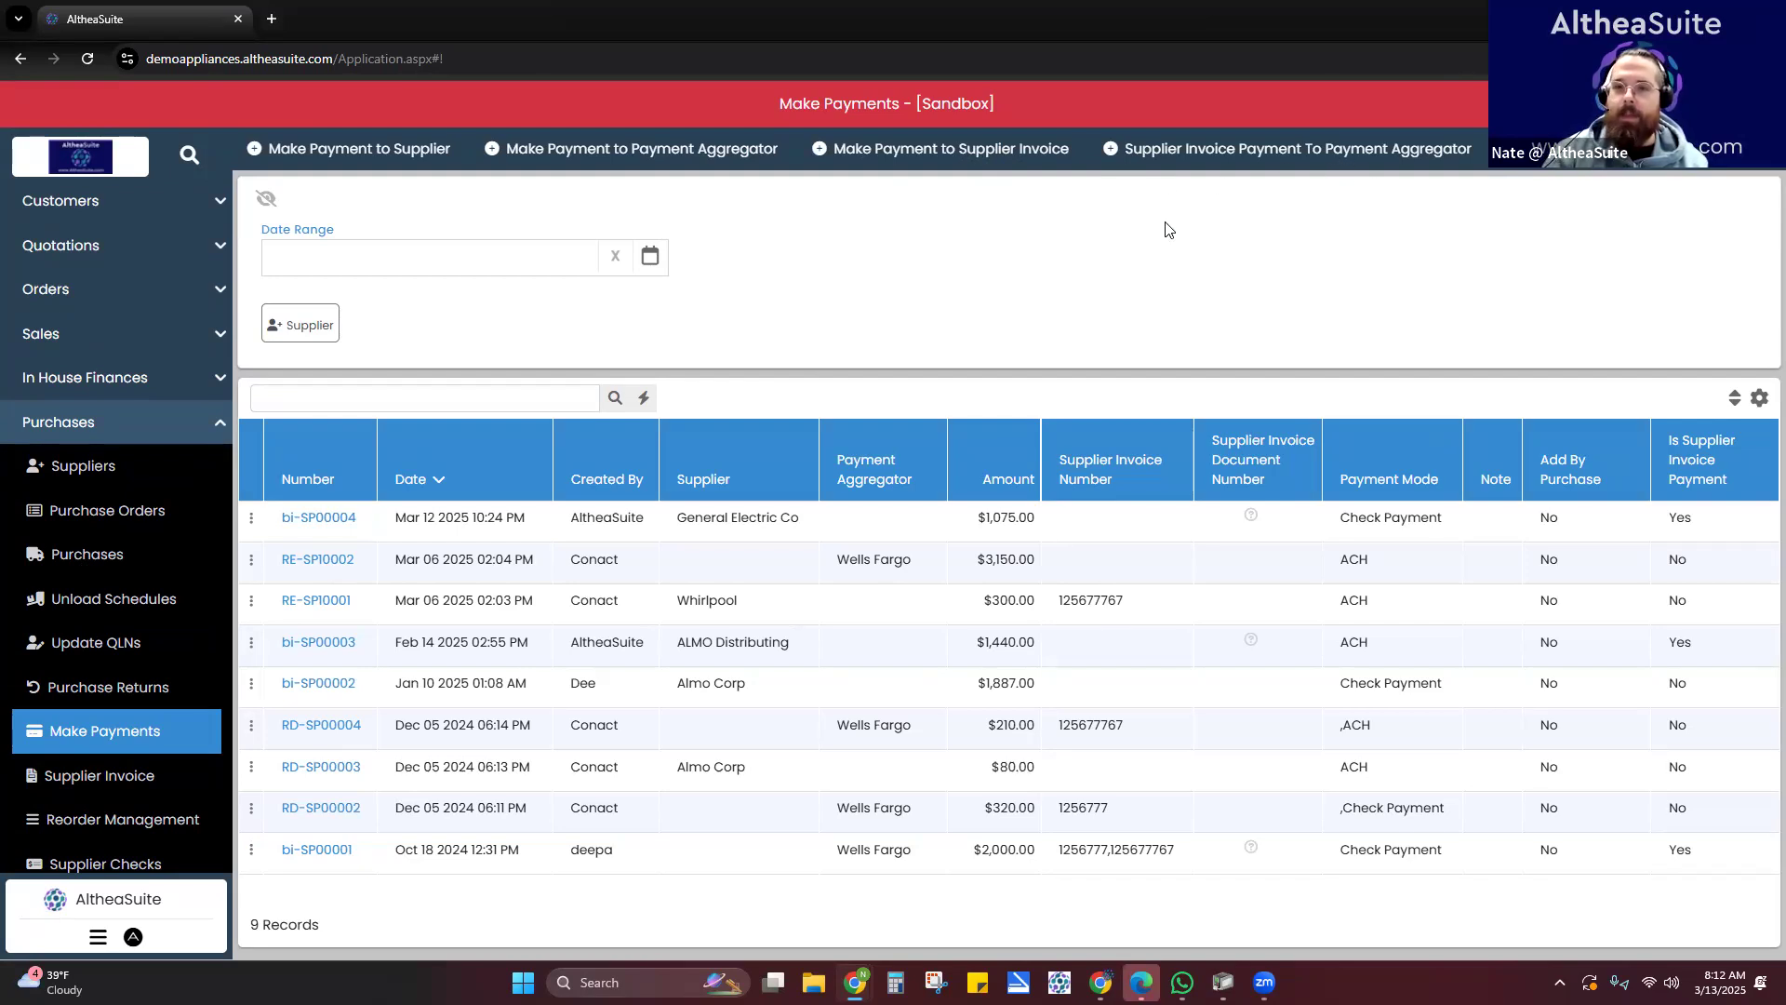
{"action": "left_click", "coordinate": [1249, 156]}
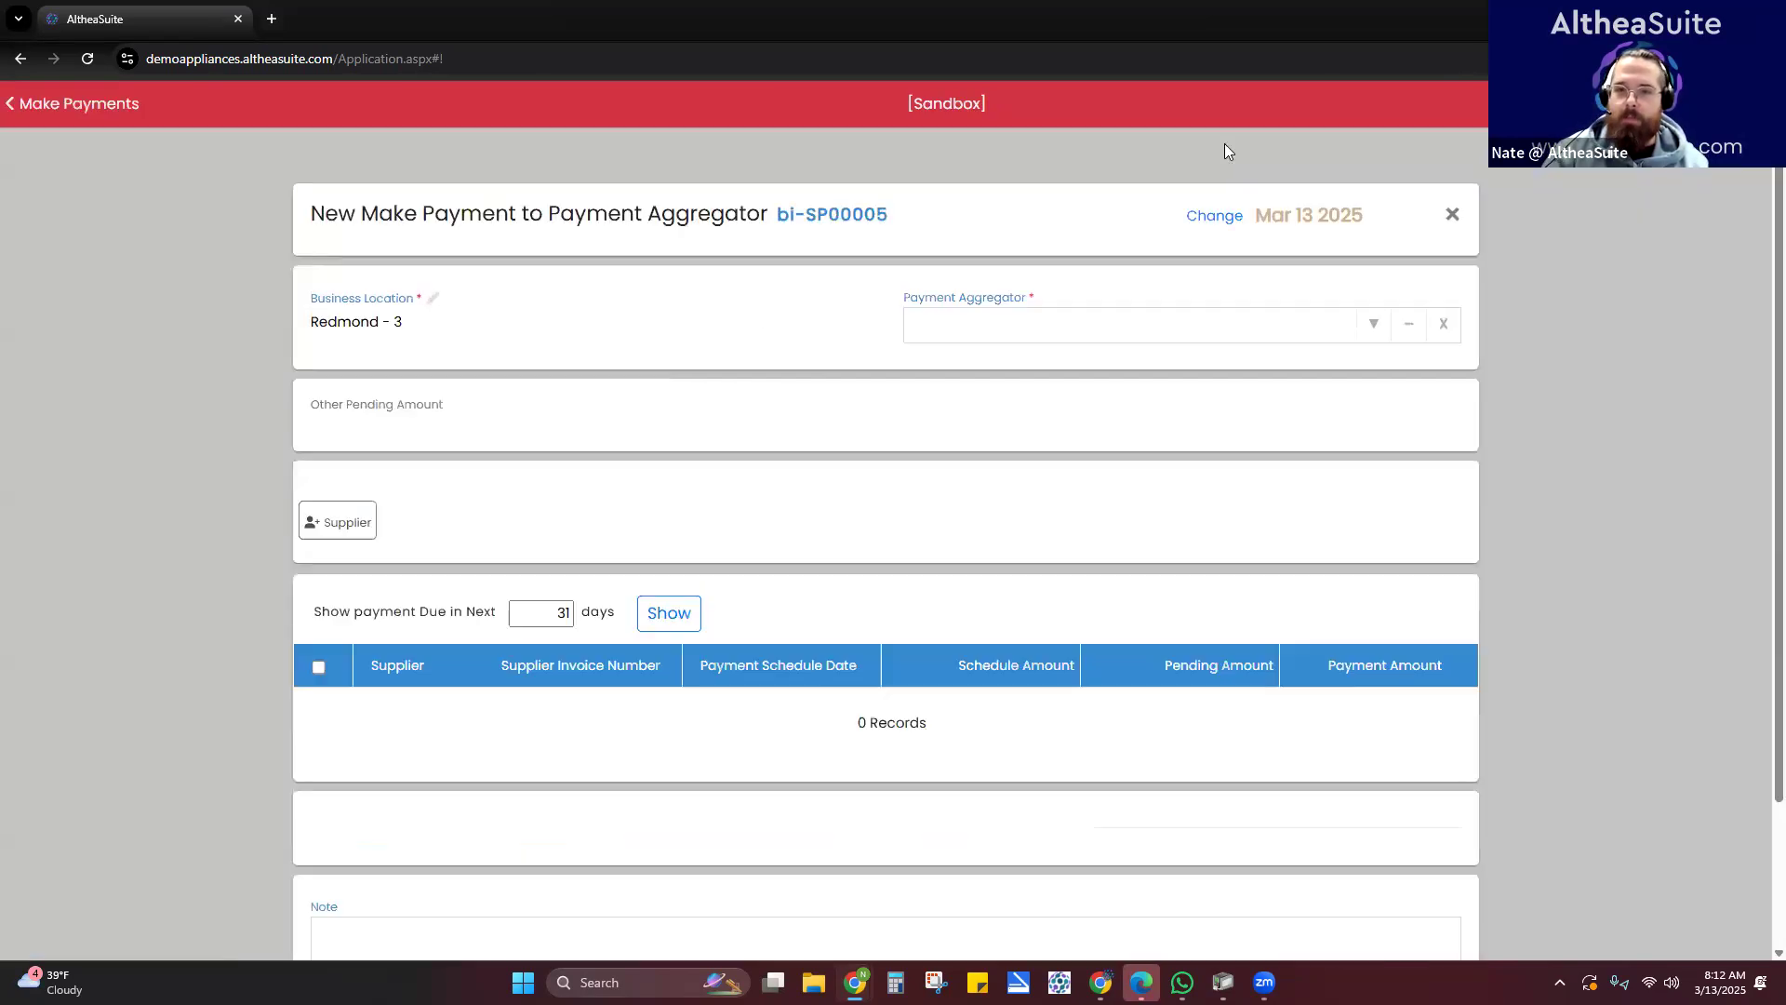
{"action": "left_click", "coordinate": [1371, 323]}
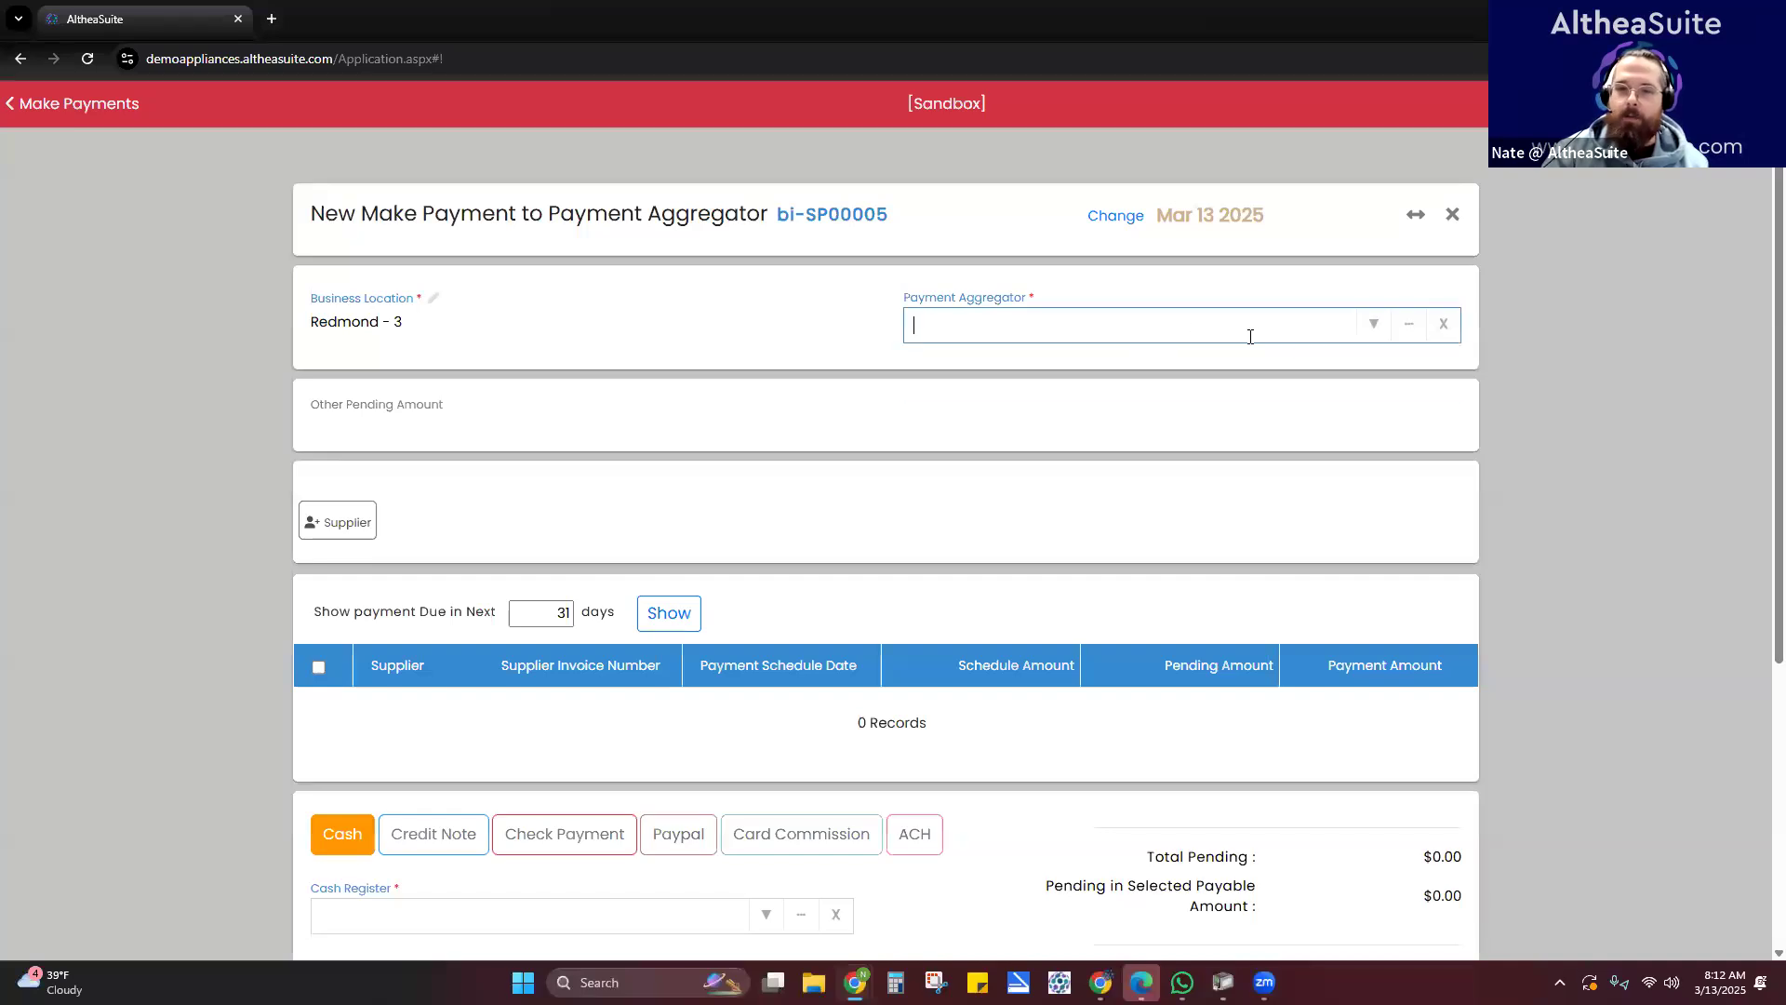
{"action": "left_click", "coordinate": [1108, 383]}
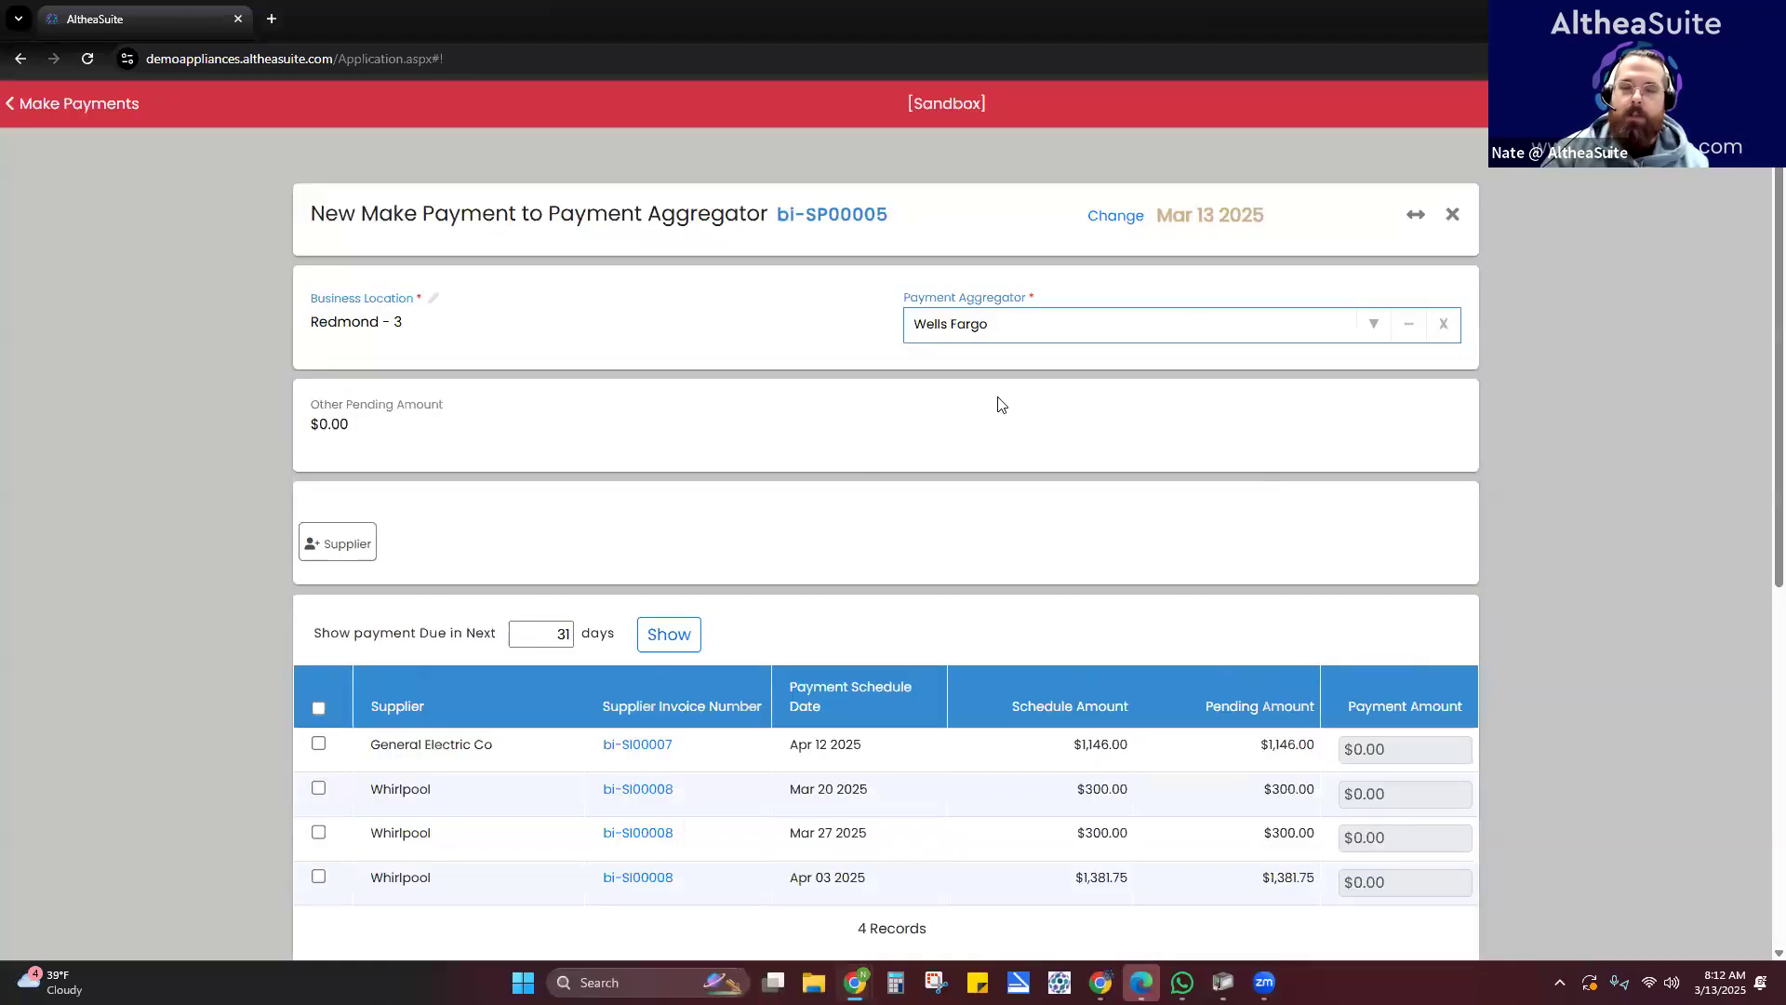
- Limit the listed supplier payments to those due in the next 14 days
{"action": "scroll", "coordinate": [967, 425], "scroll_direction": "down", "scroll_amount": 3}
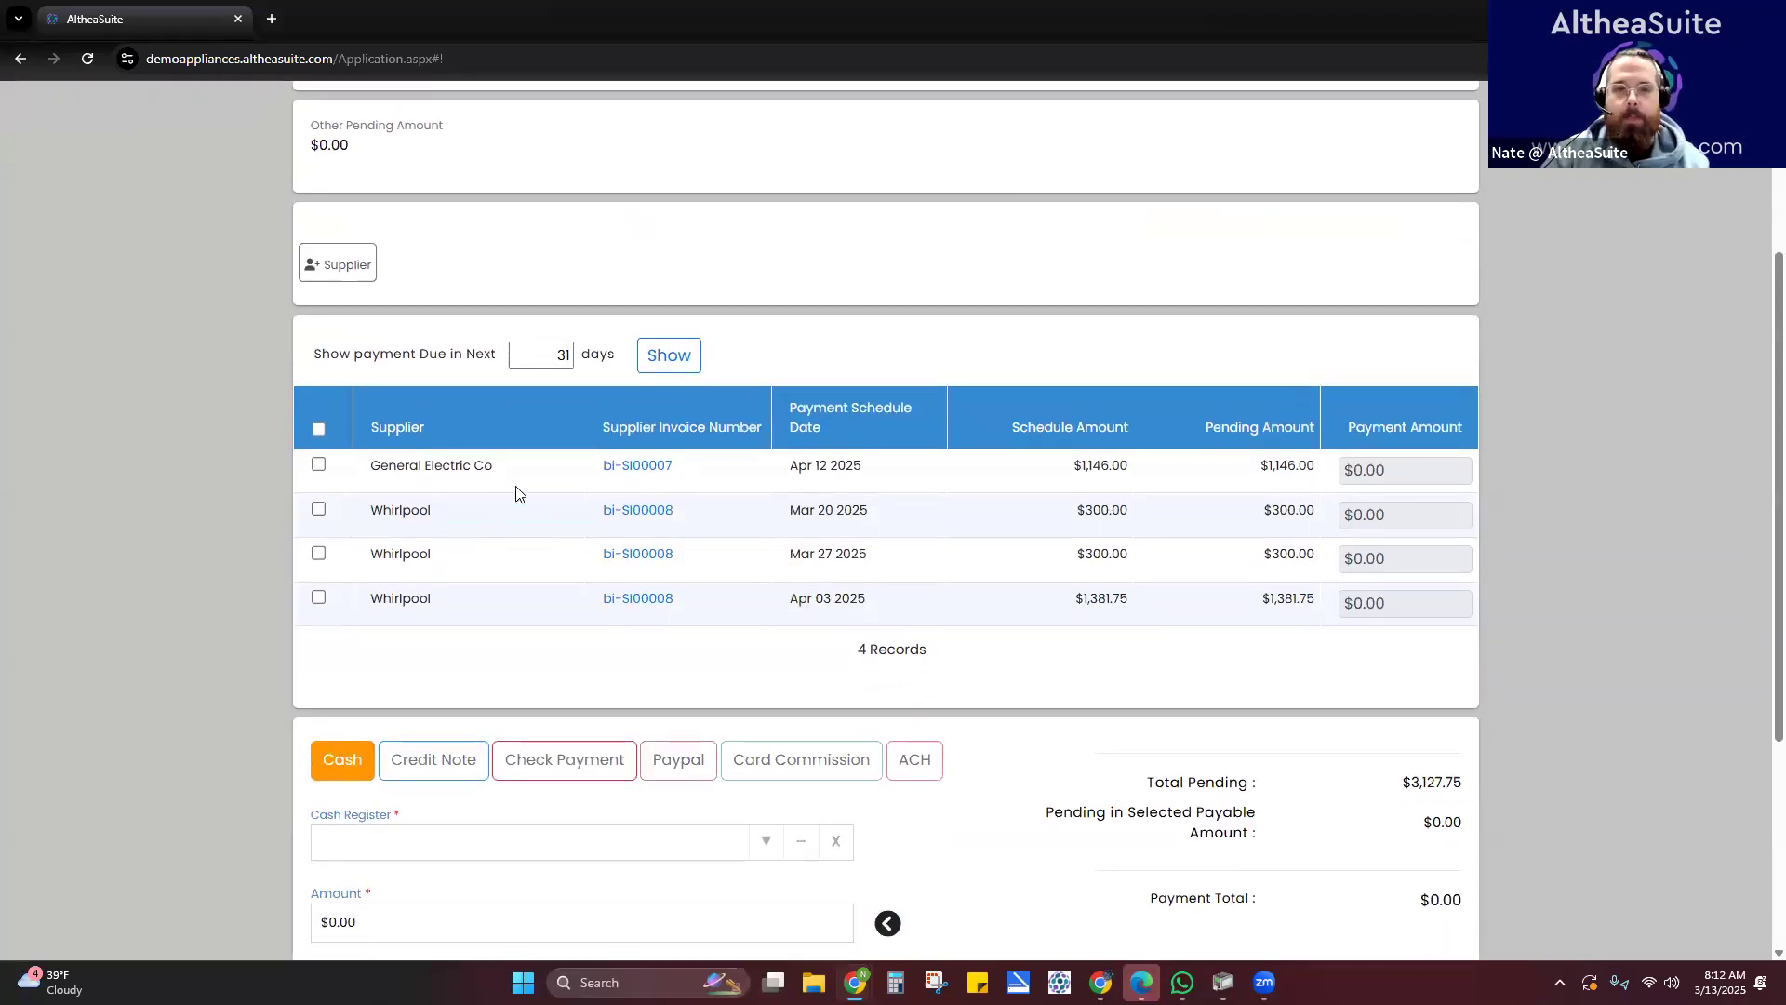
{"action": "double_click", "coordinate": [565, 354]}
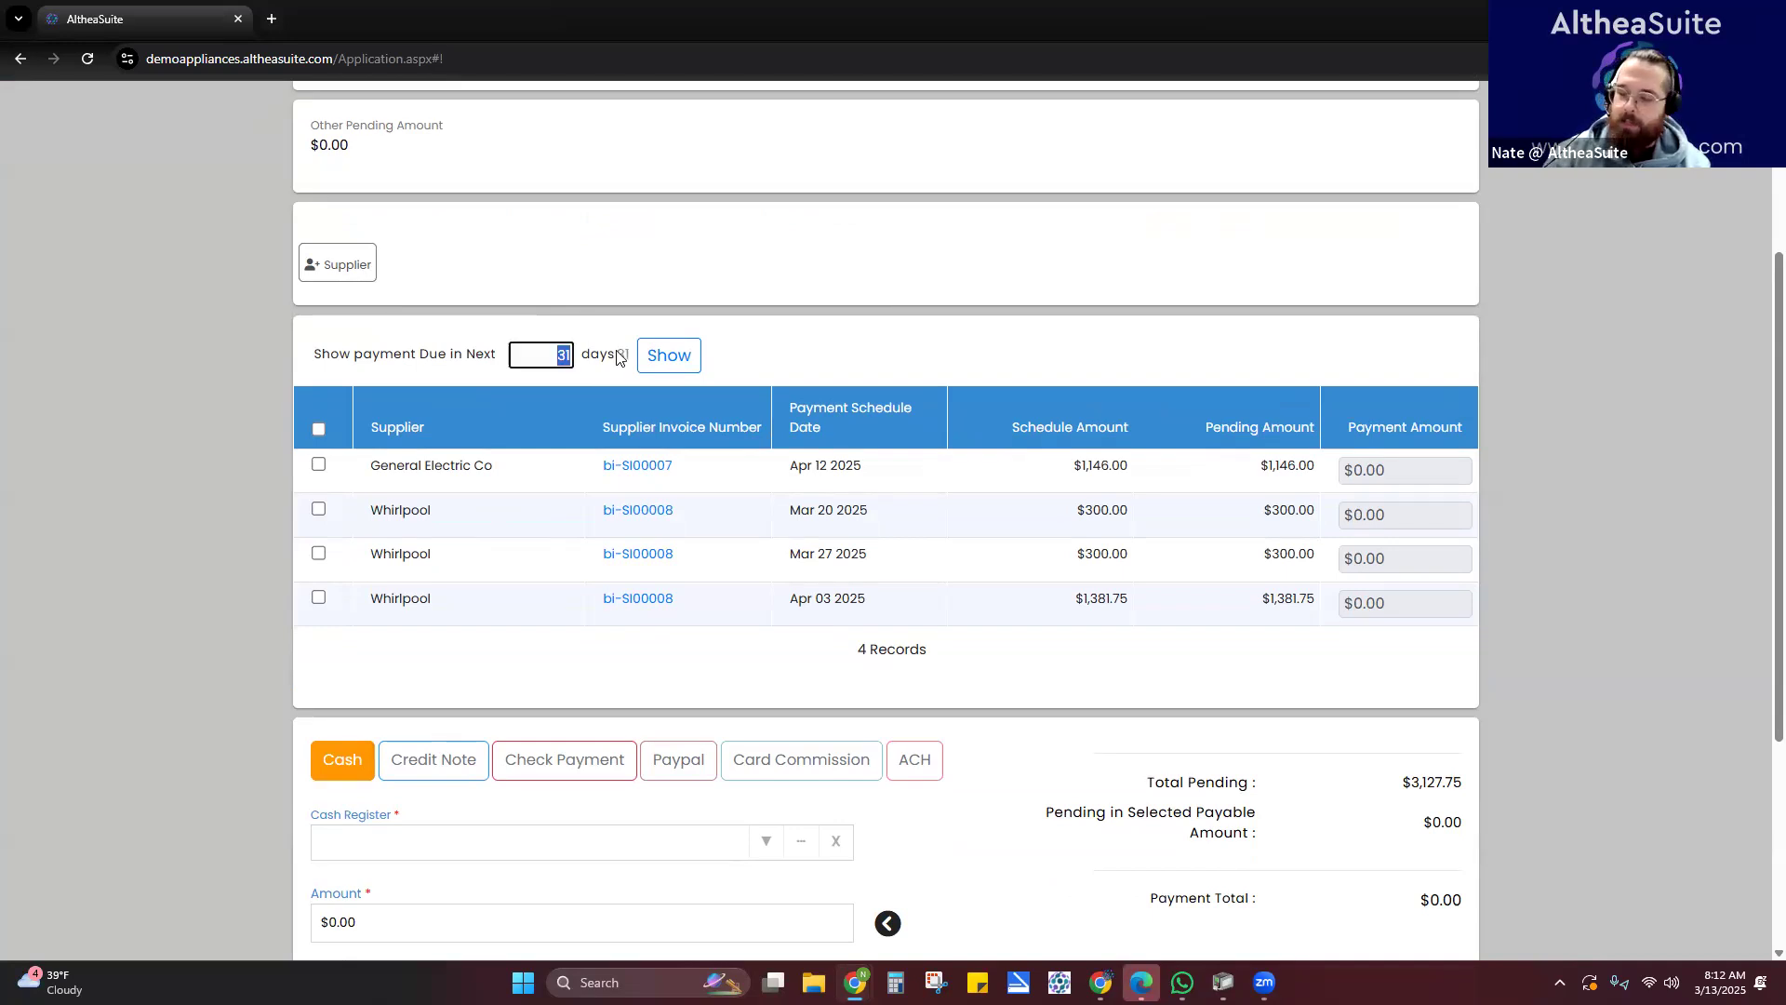
{"action": "type", "text": "14"}
{"action": "left_click", "coordinate": [667, 355]}
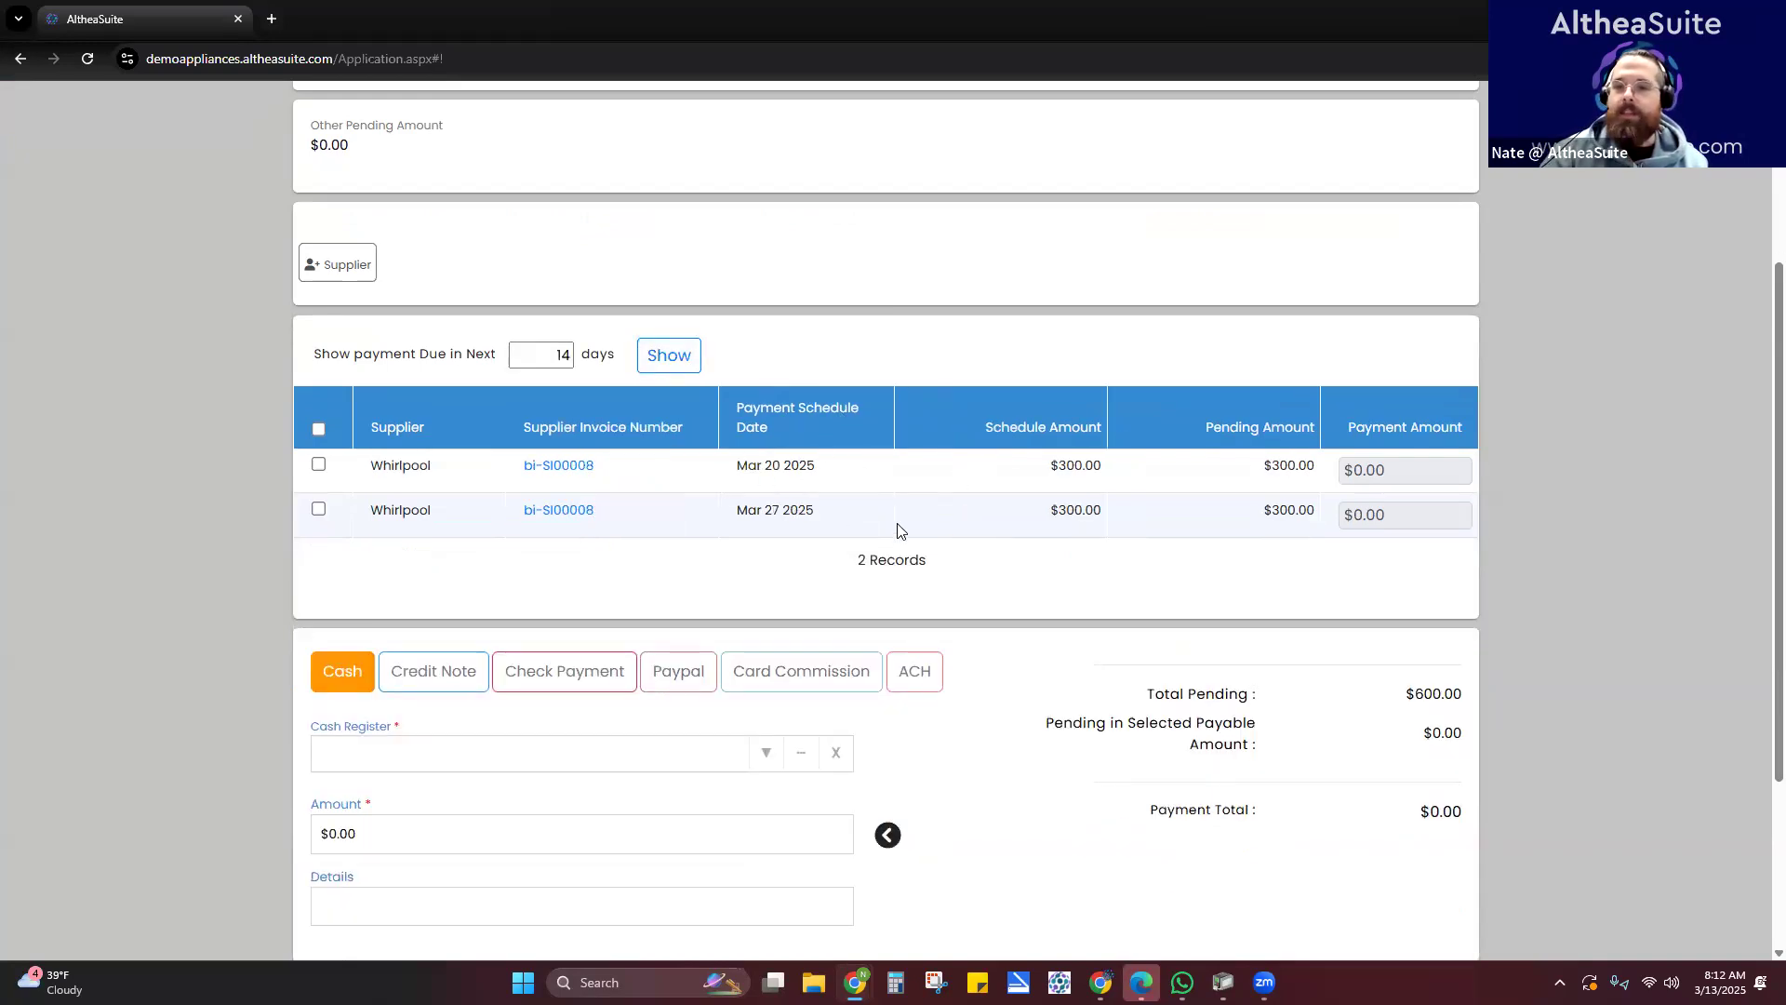
- Return the due-payment list to the next 31 days
{"action": "double_click", "coordinate": [556, 346]}
{"action": "type", "text": "31"}
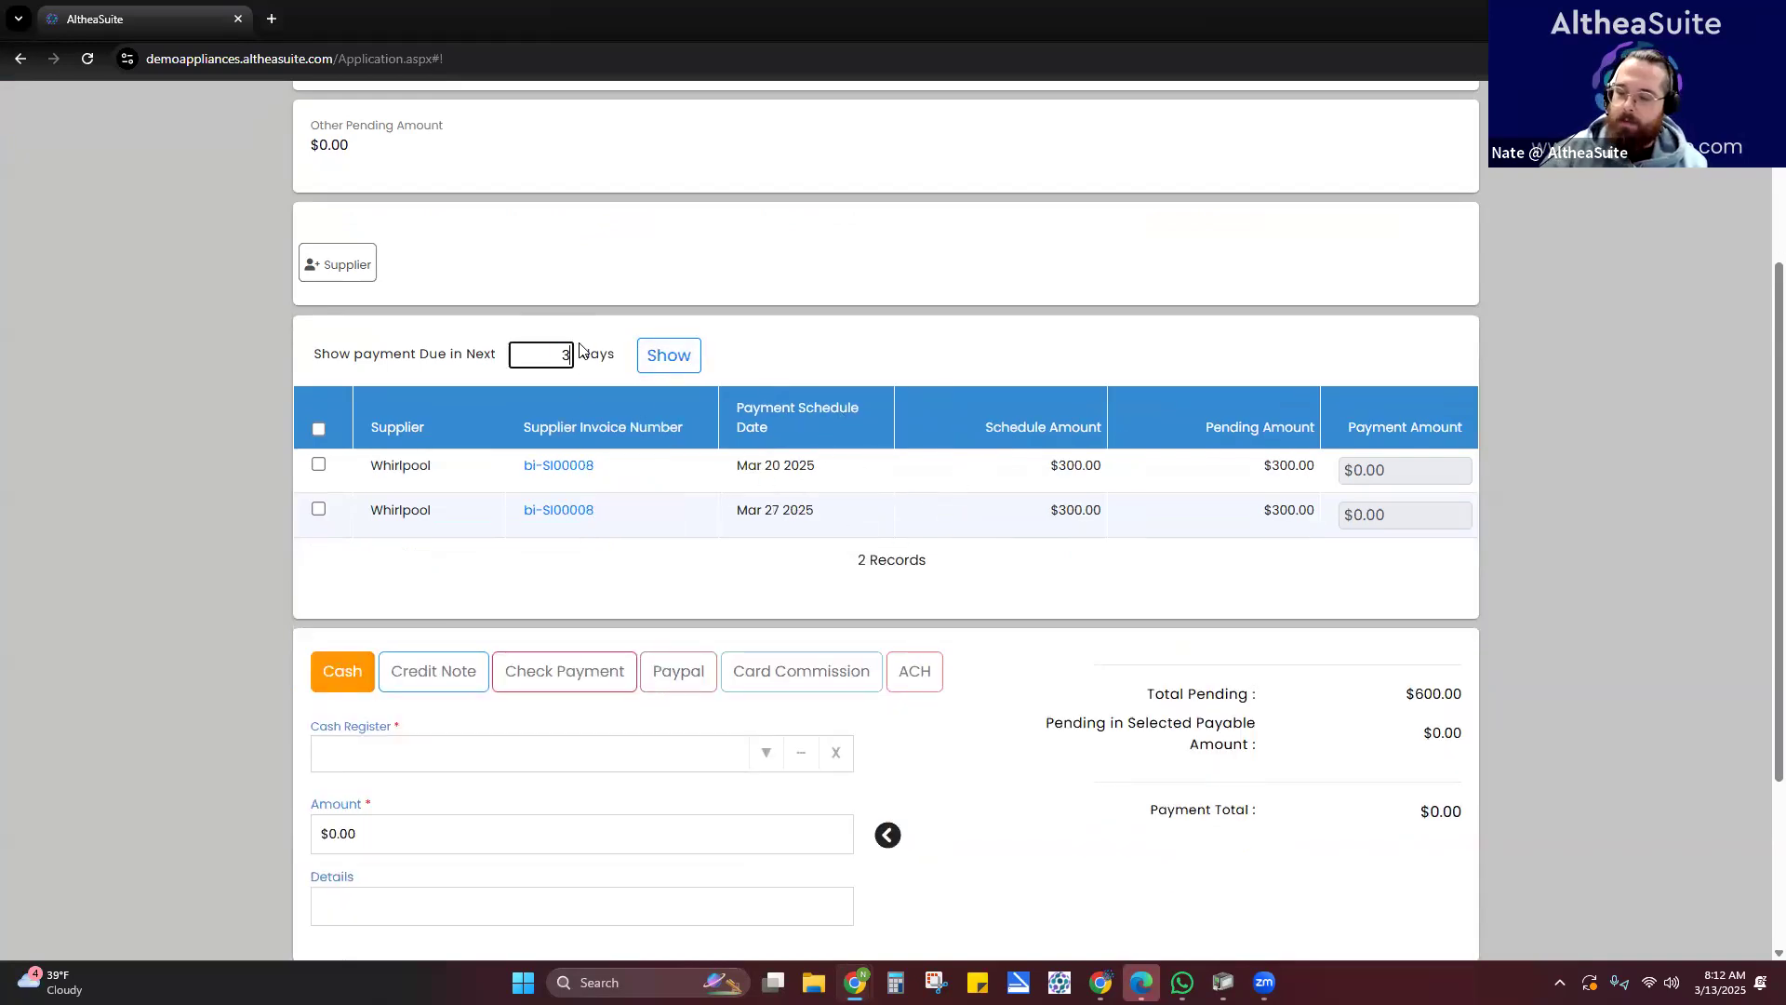
{"action": "left_click", "coordinate": [664, 354]}
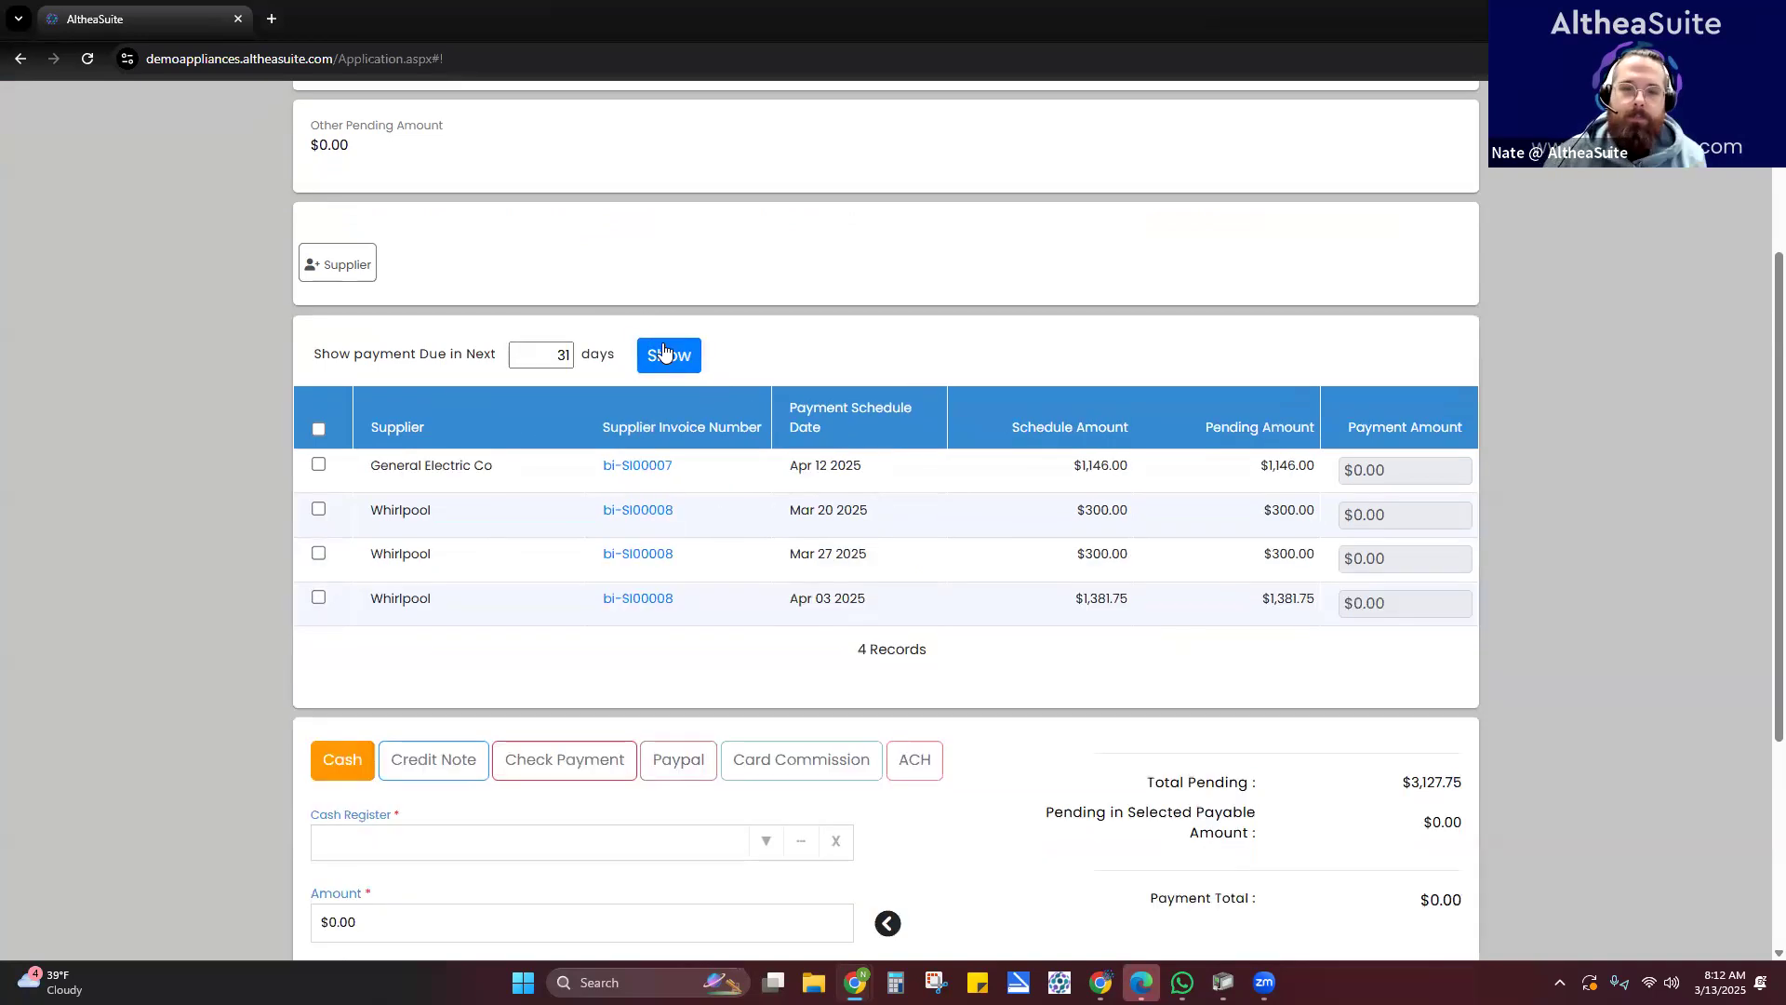
- Select all listed due payments at once and clear that selection again
{"action": "scroll", "coordinate": [800, 288], "scroll_direction": "up", "scroll_amount": 3}
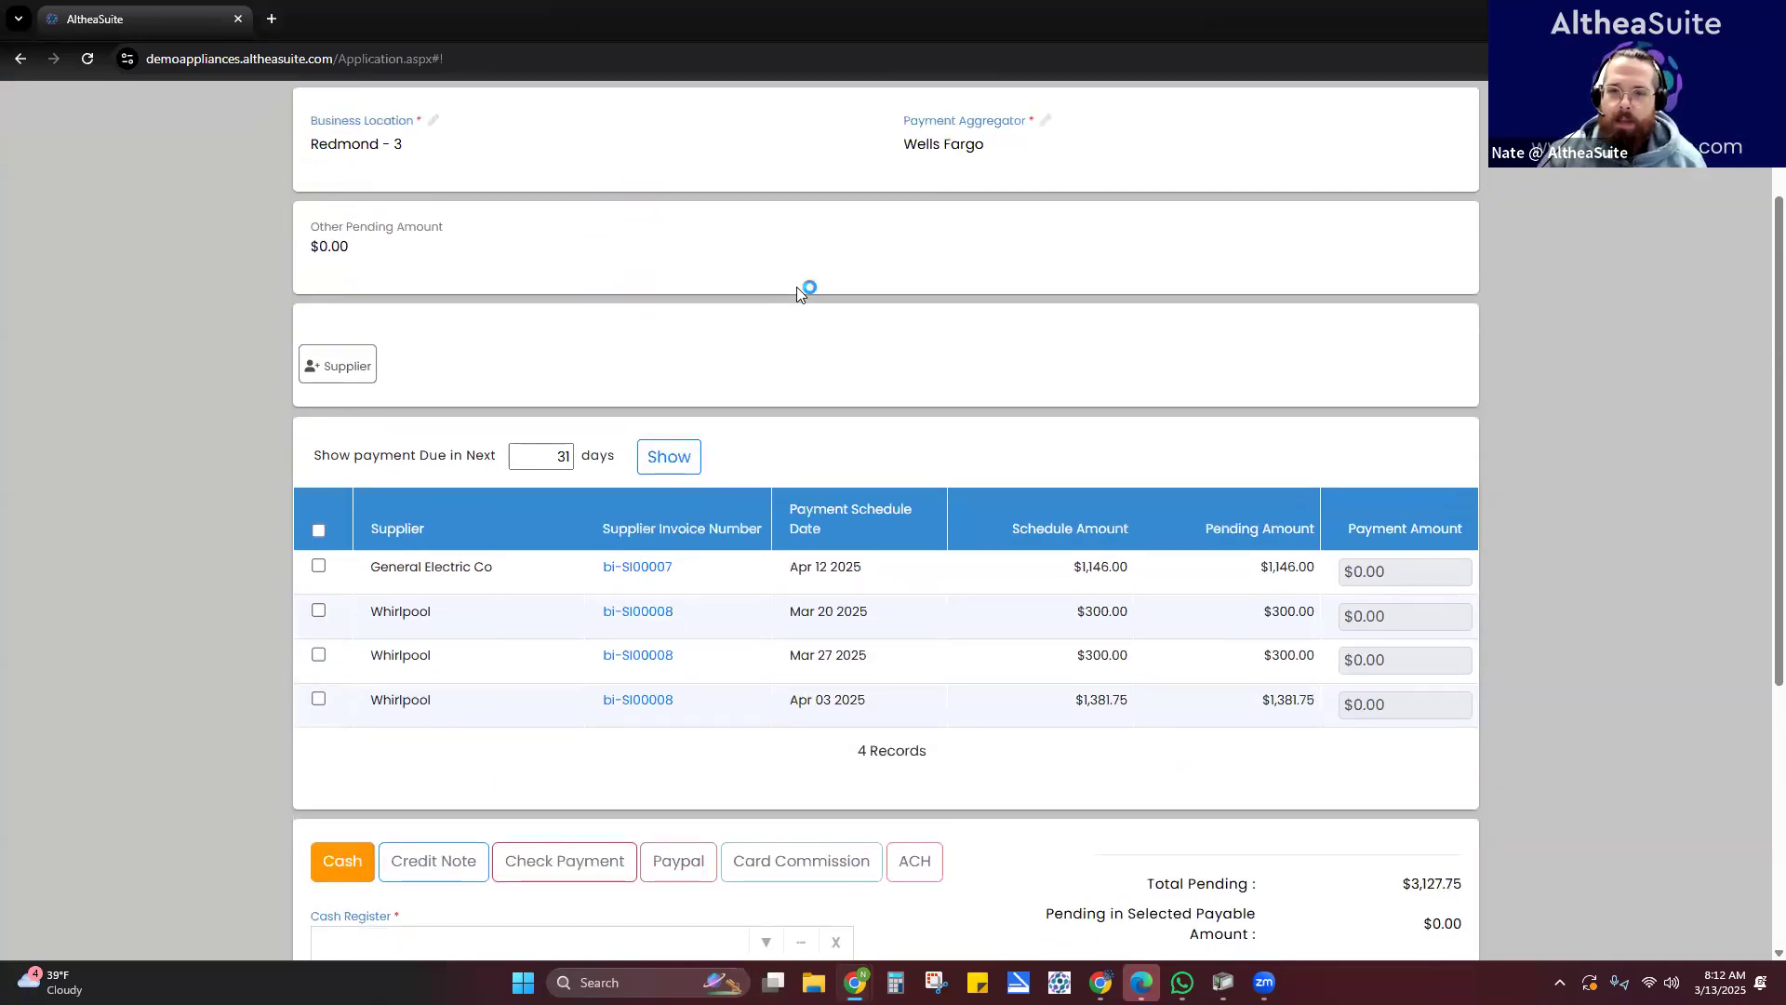
{"action": "scroll", "coordinate": [750, 410], "scroll_direction": "down", "scroll_amount": 1}
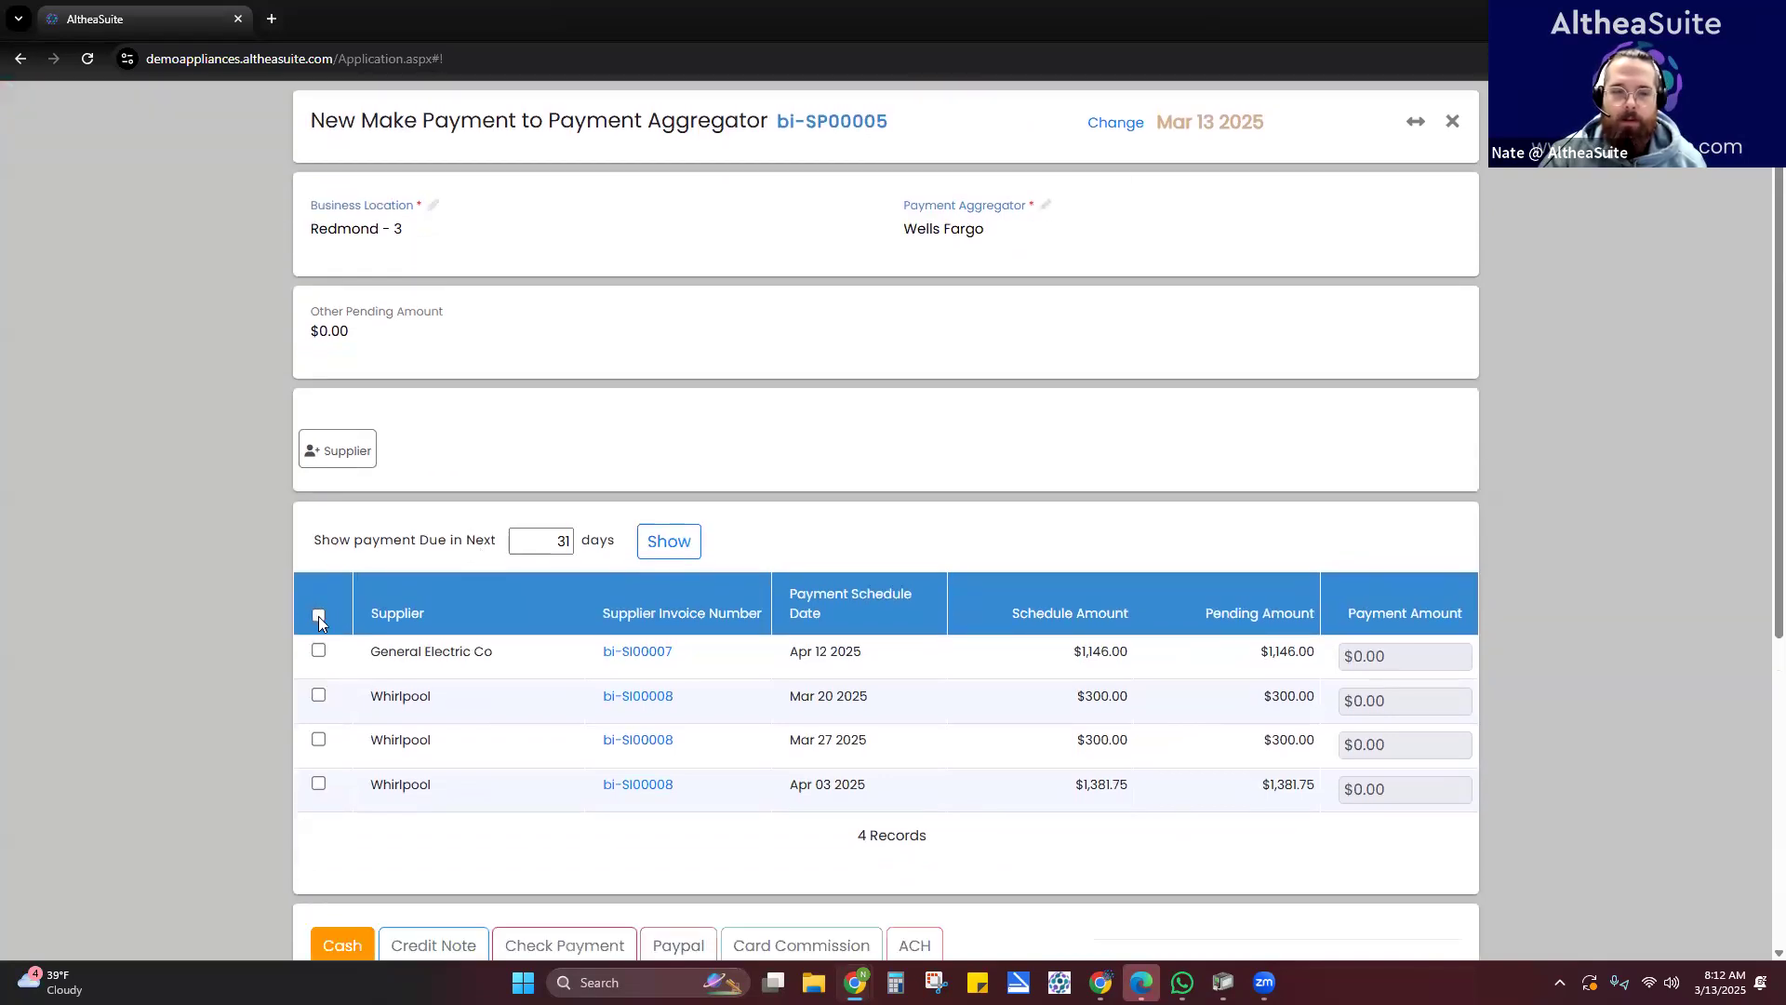
{"action": "left_click", "coordinate": [319, 615]}
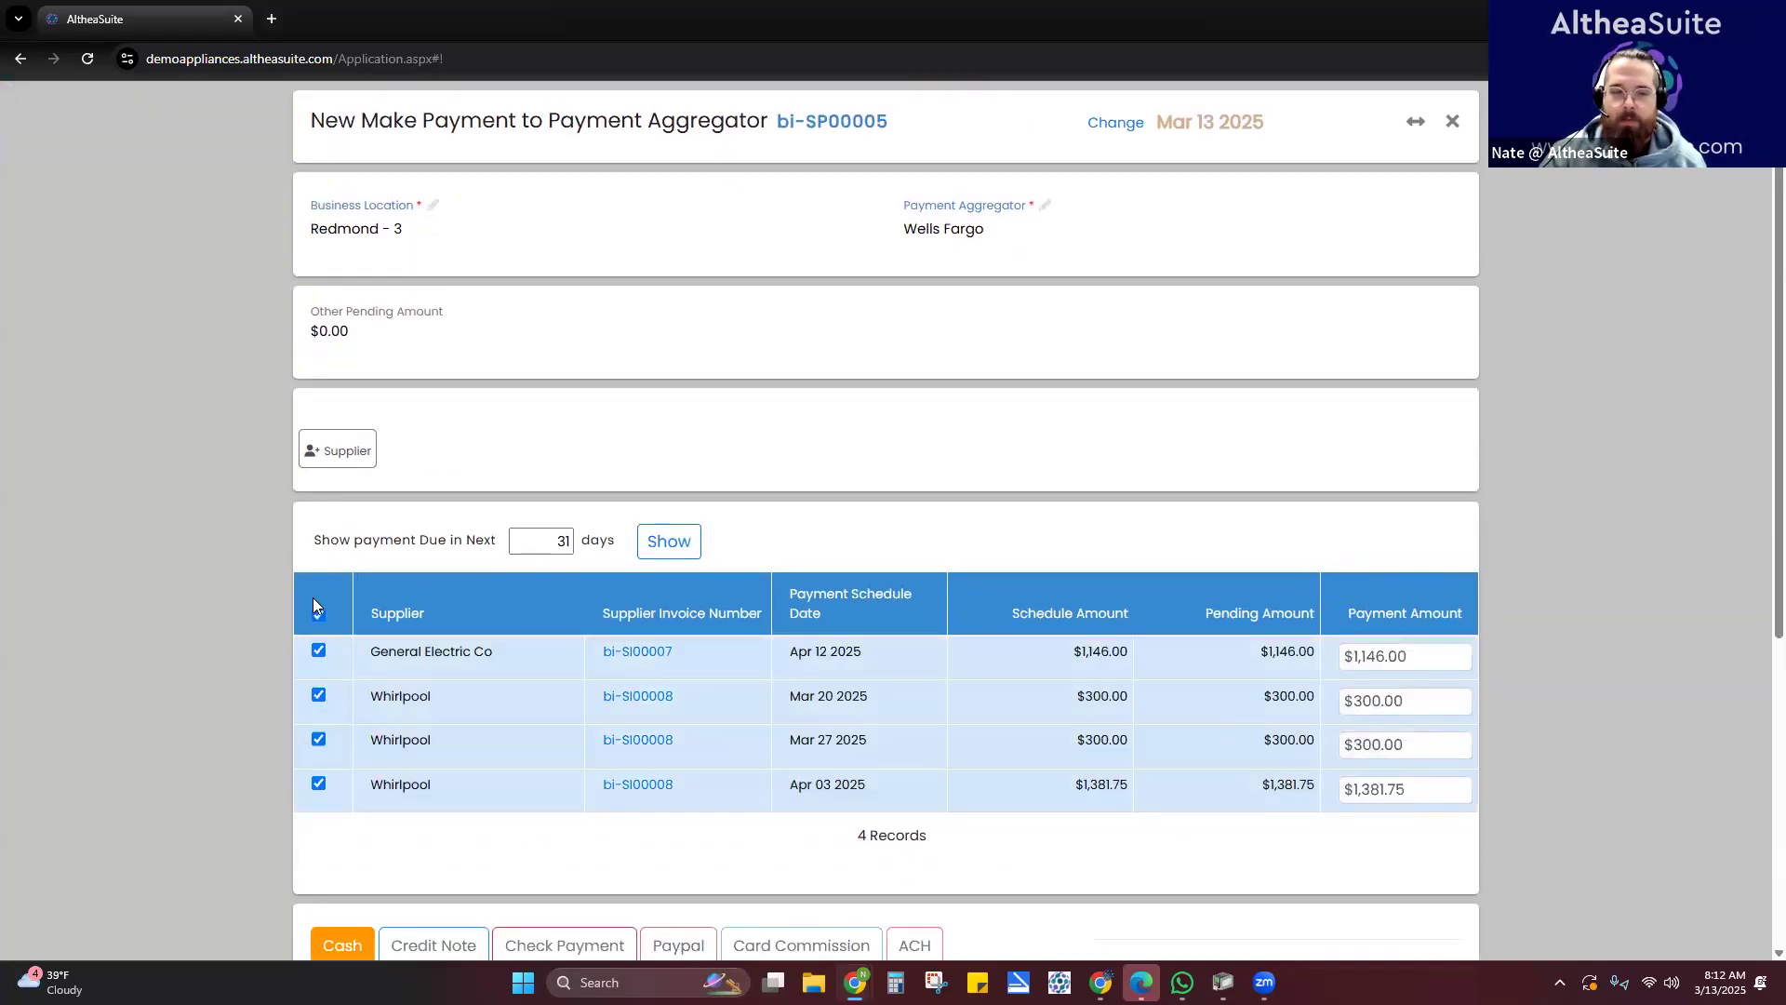
{"action": "left_click", "coordinate": [318, 617]}
- Select the General Electric Co payment scheduled for Apr 12 2025 and set its payment amount to $500.00
{"action": "left_click", "coordinate": [318, 650]}
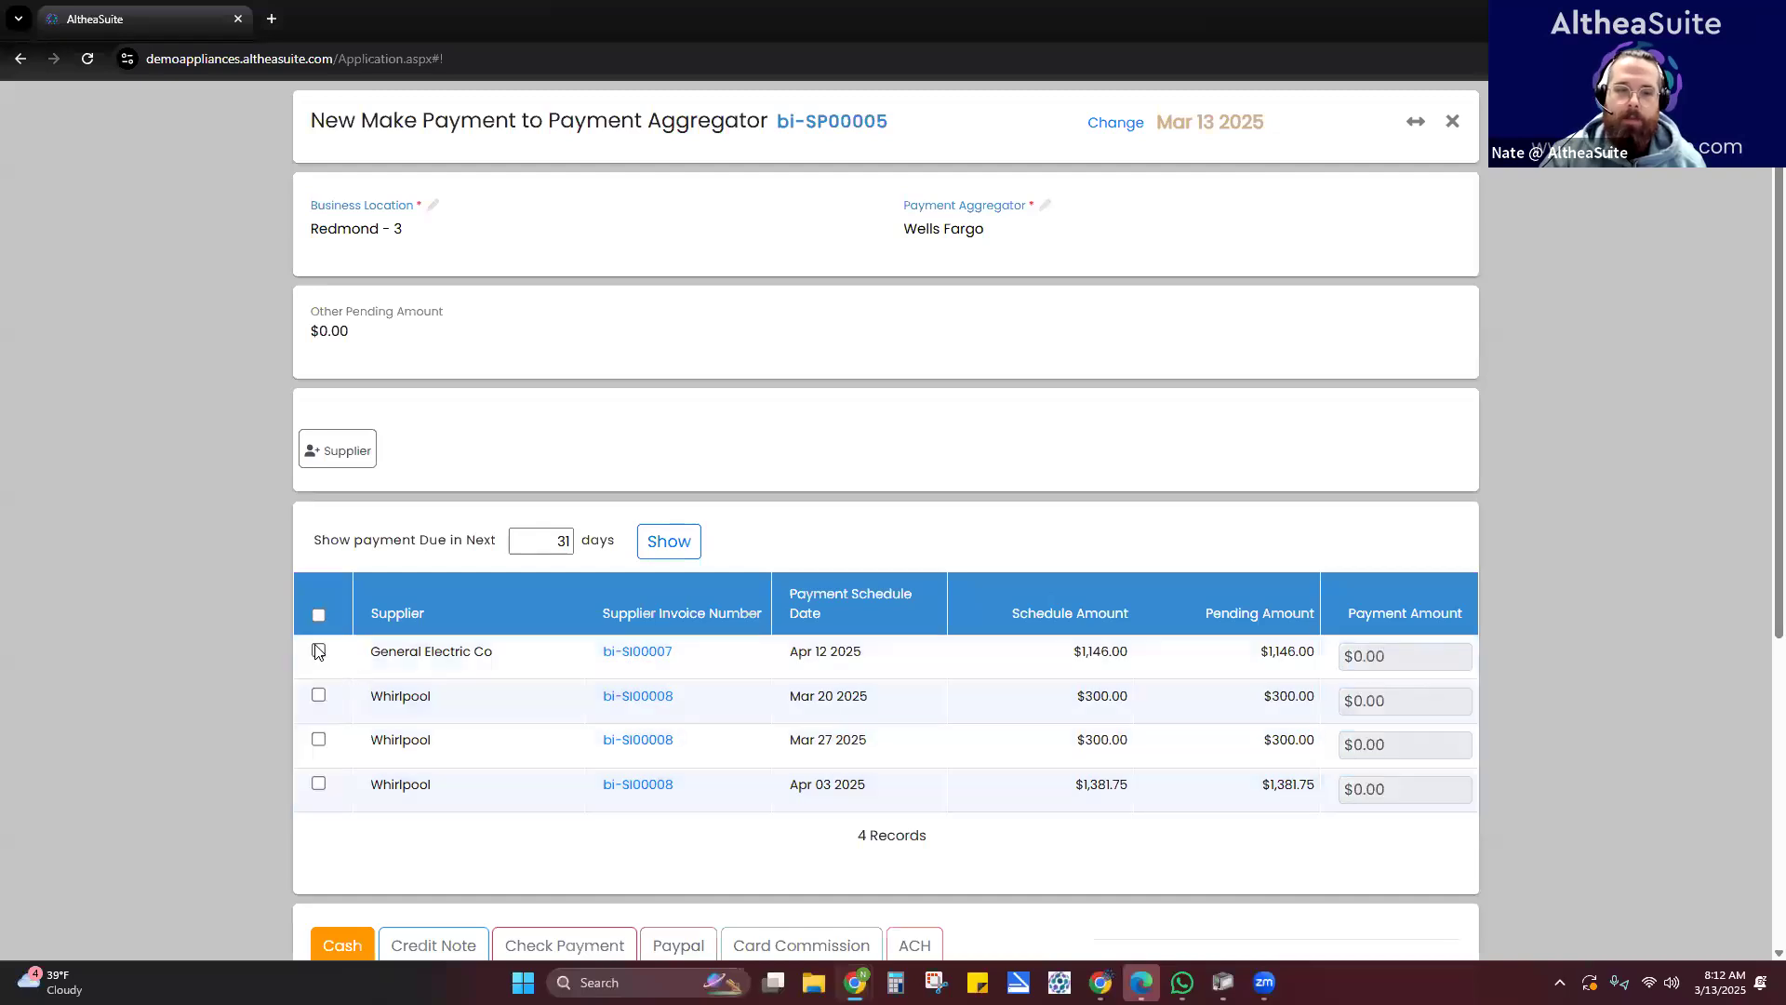
{"action": "scroll", "coordinate": [1363, 506], "scroll_direction": "down", "scroll_amount": 2}
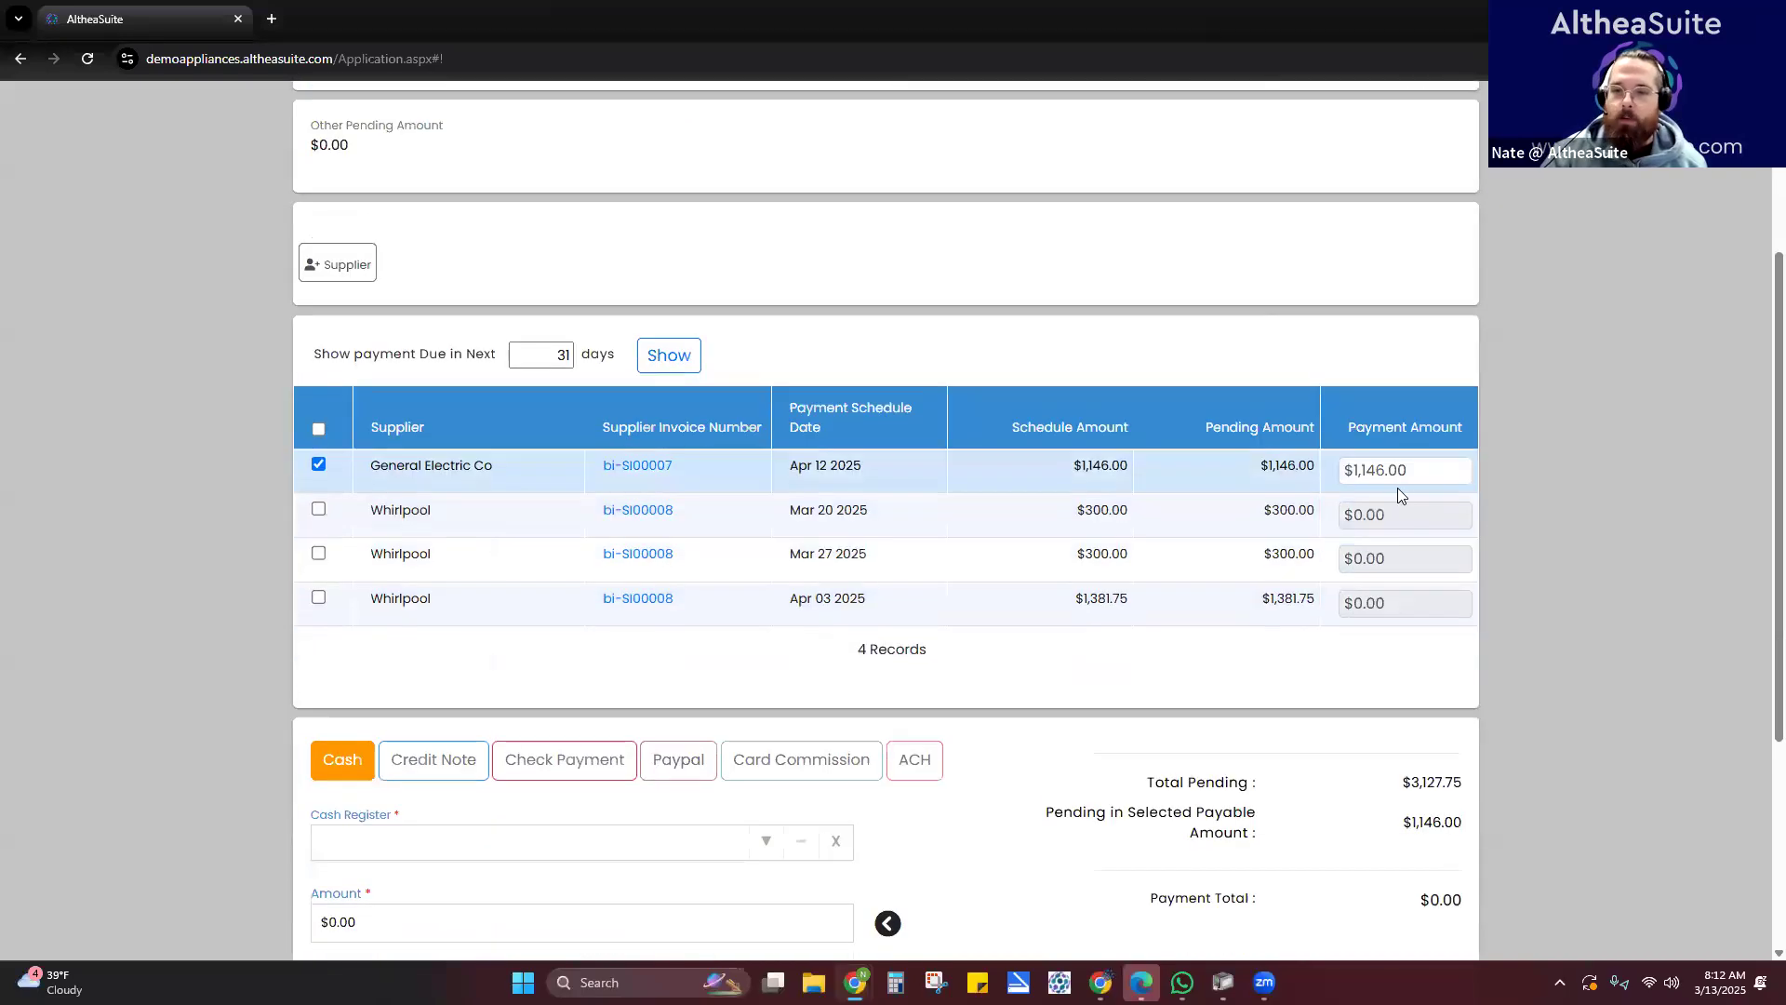
{"action": "scroll", "coordinate": [1436, 476], "scroll_direction": "down", "scroll_amount": 1}
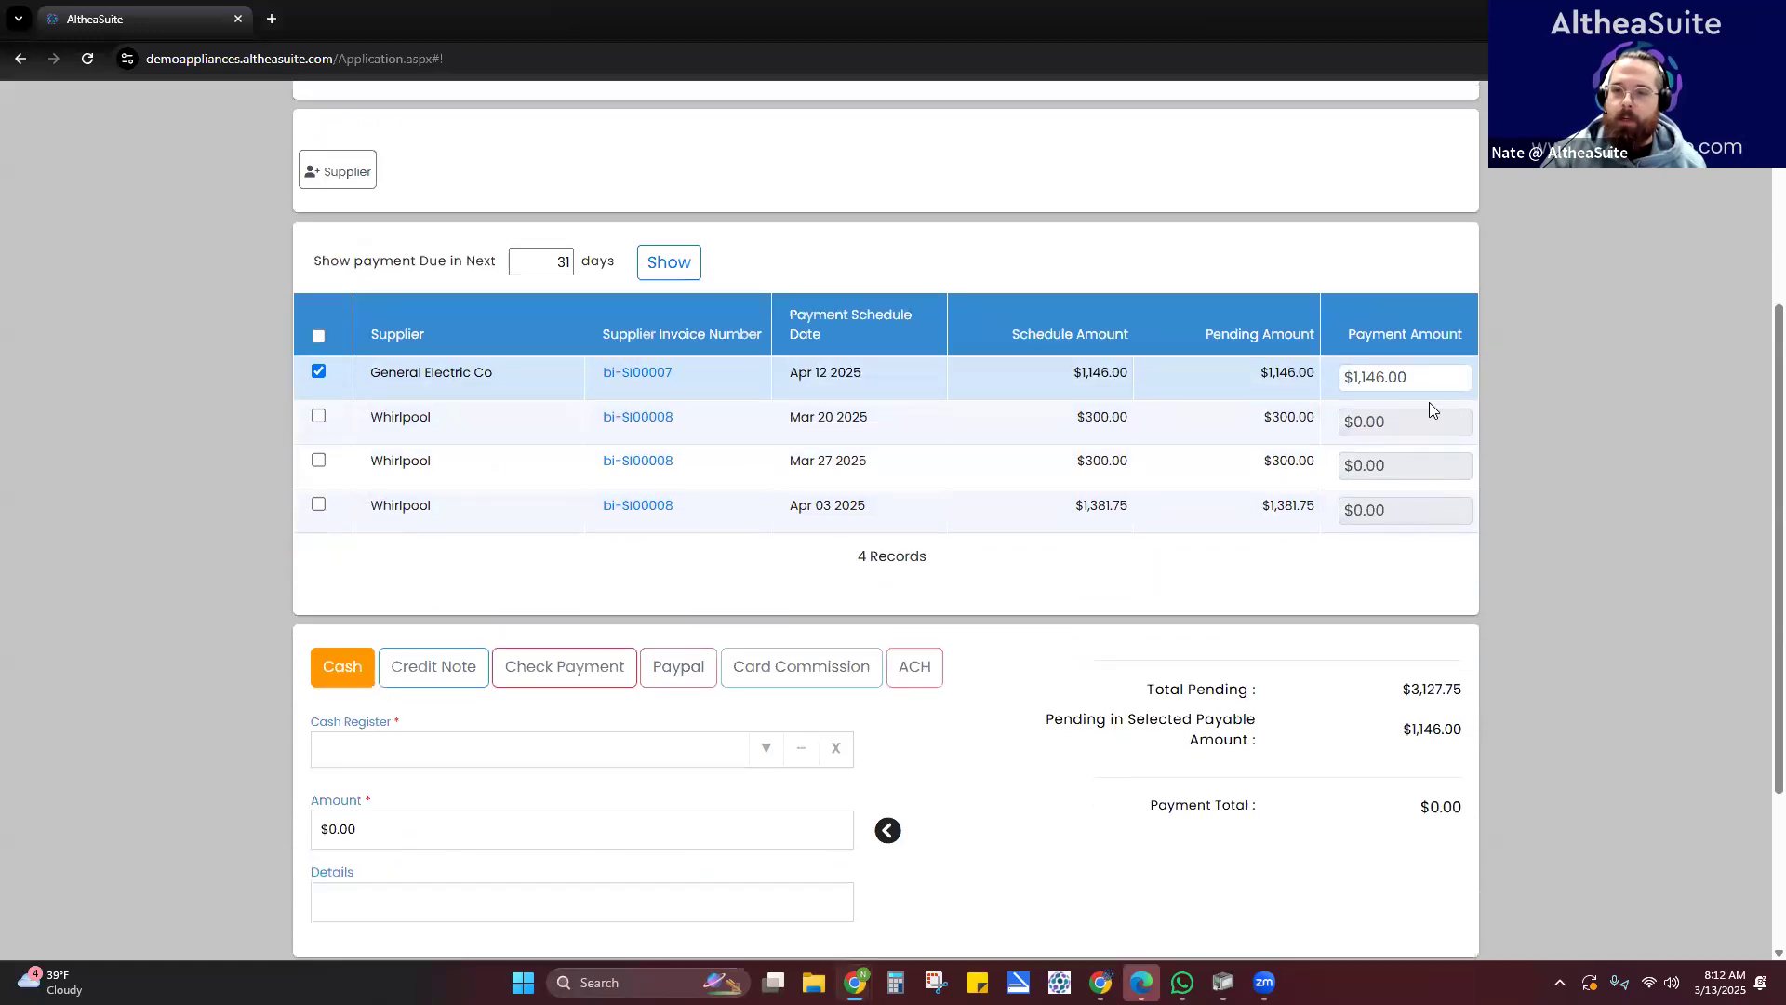
{"action": "left_click", "coordinate": [1427, 378]}
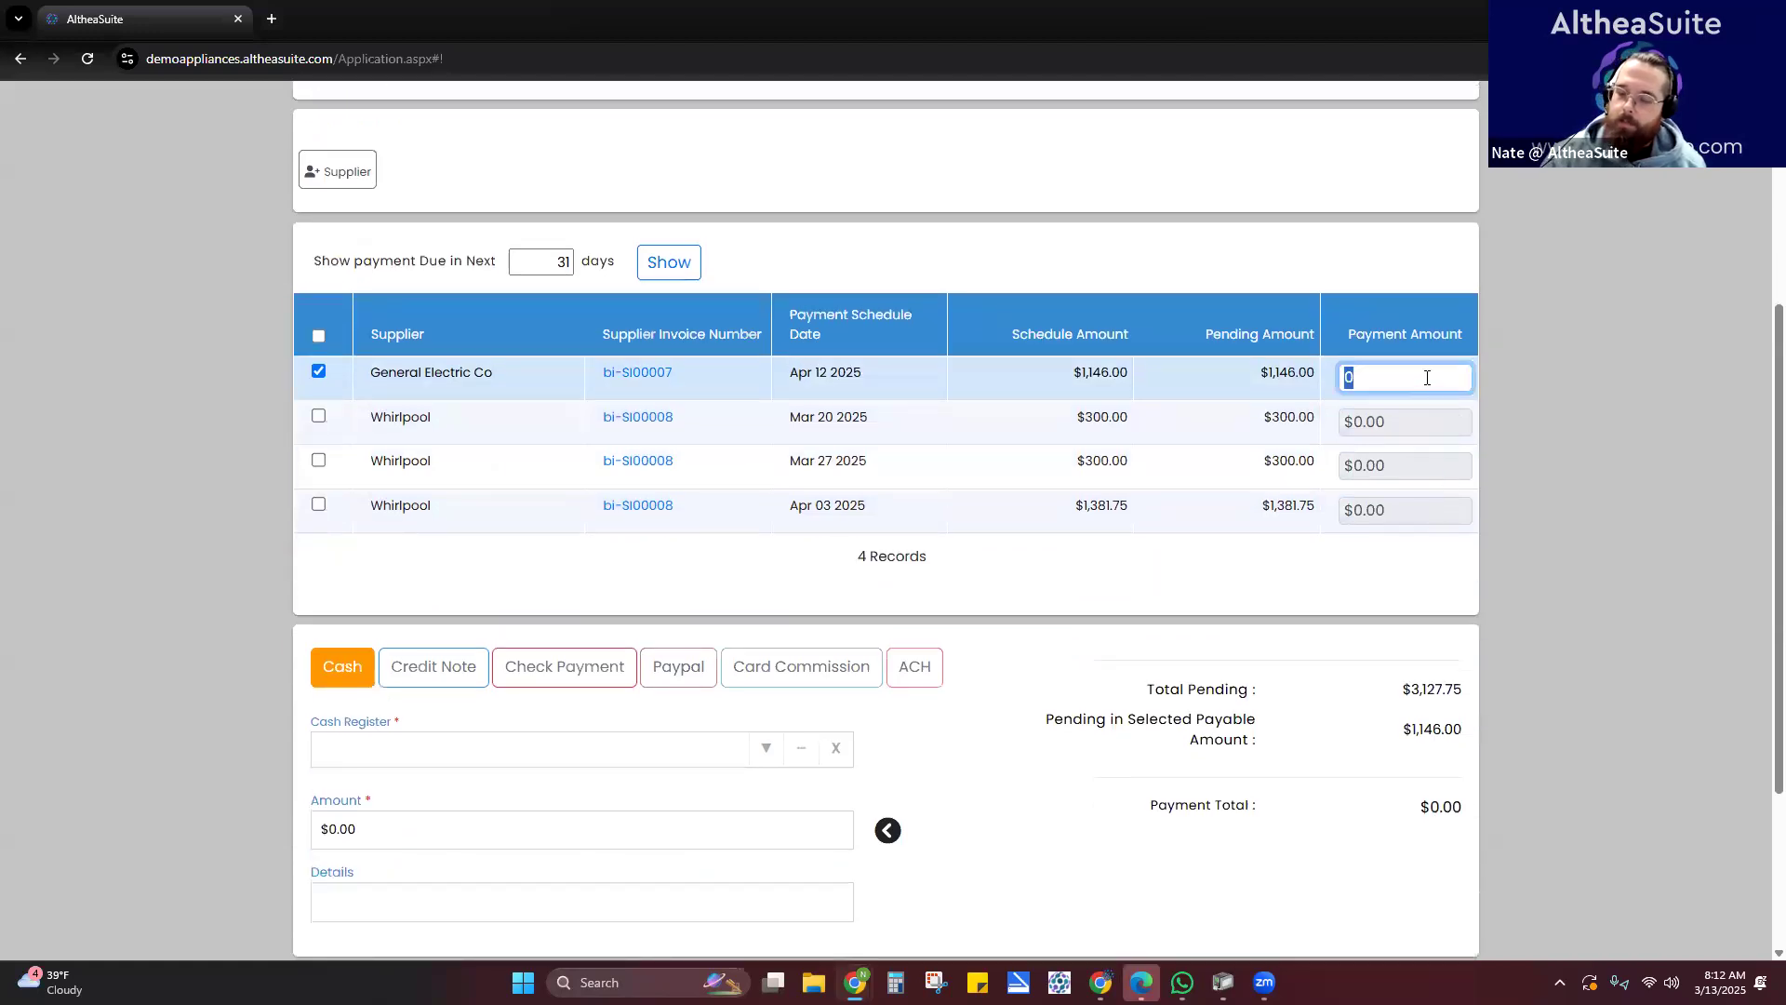
{"action": "type", "text": "500"}
{"action": "left_click", "coordinate": [1538, 430]}
{"action": "scroll", "coordinate": [925, 257], "scroll_direction": "down", "scroll_amount": 3}
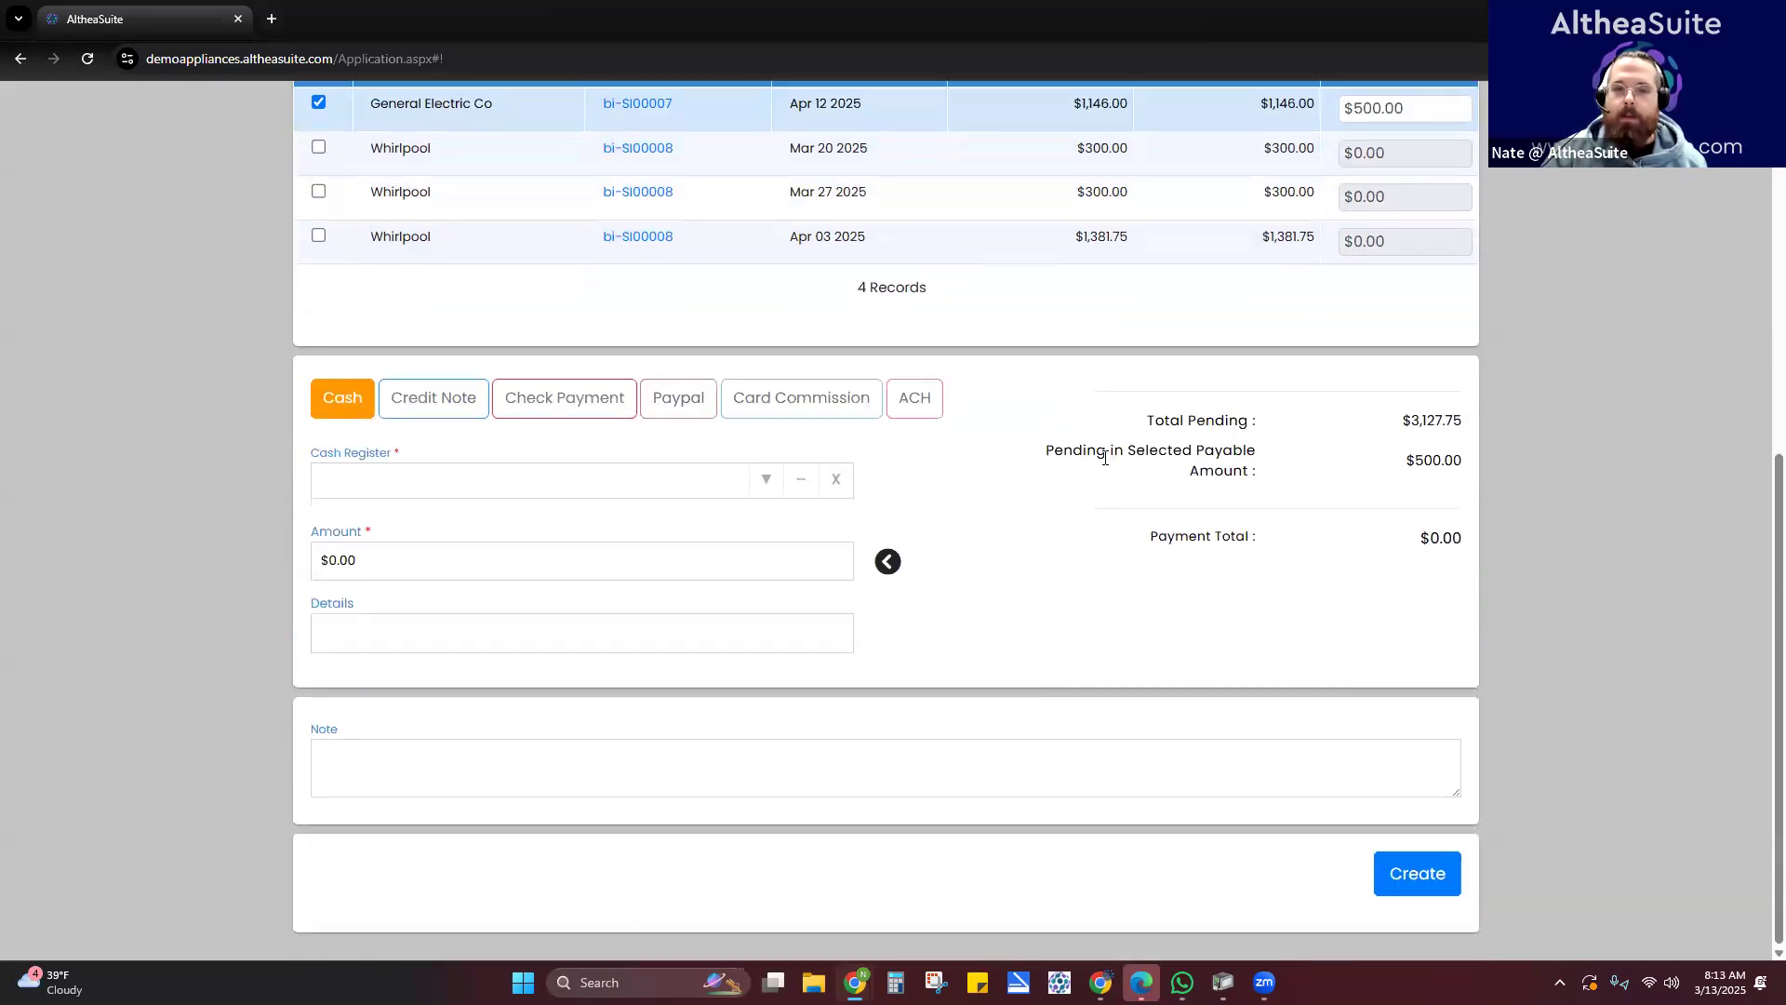
- Cover the selected $500.00 payable with a check payment and create the payment to the aggregator
{"action": "left_click", "coordinate": [563, 402]}
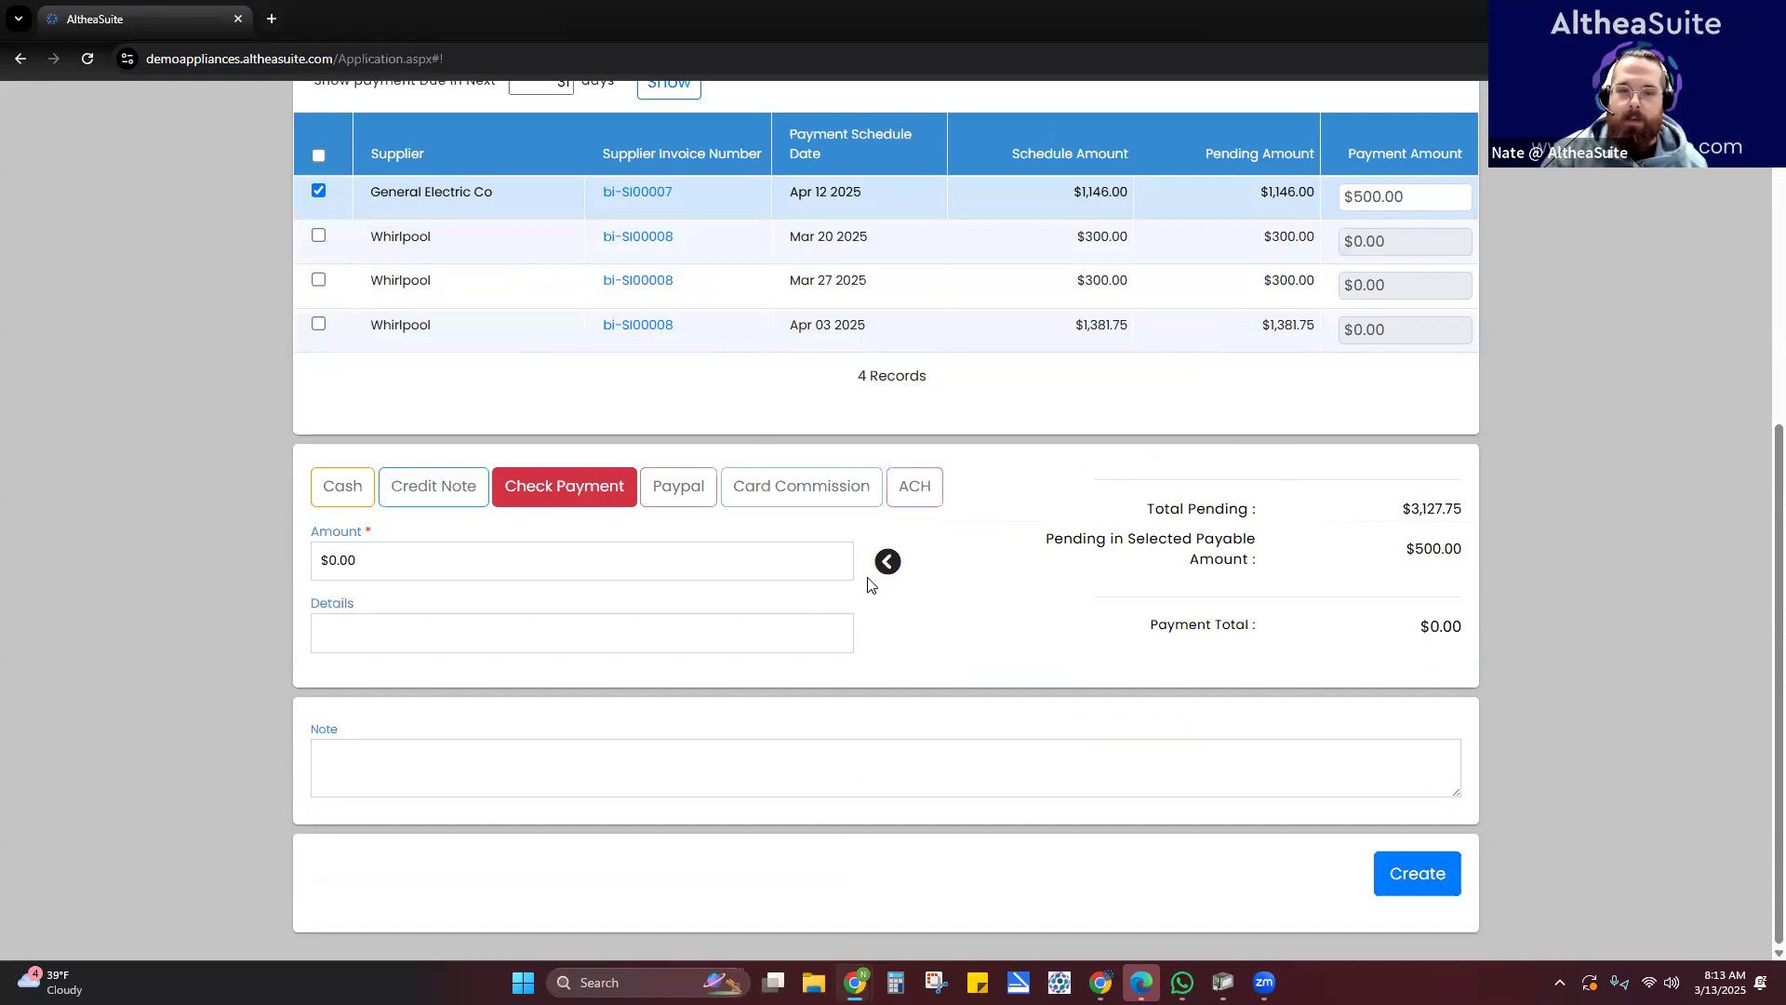
{"action": "left_click", "coordinate": [889, 563]}
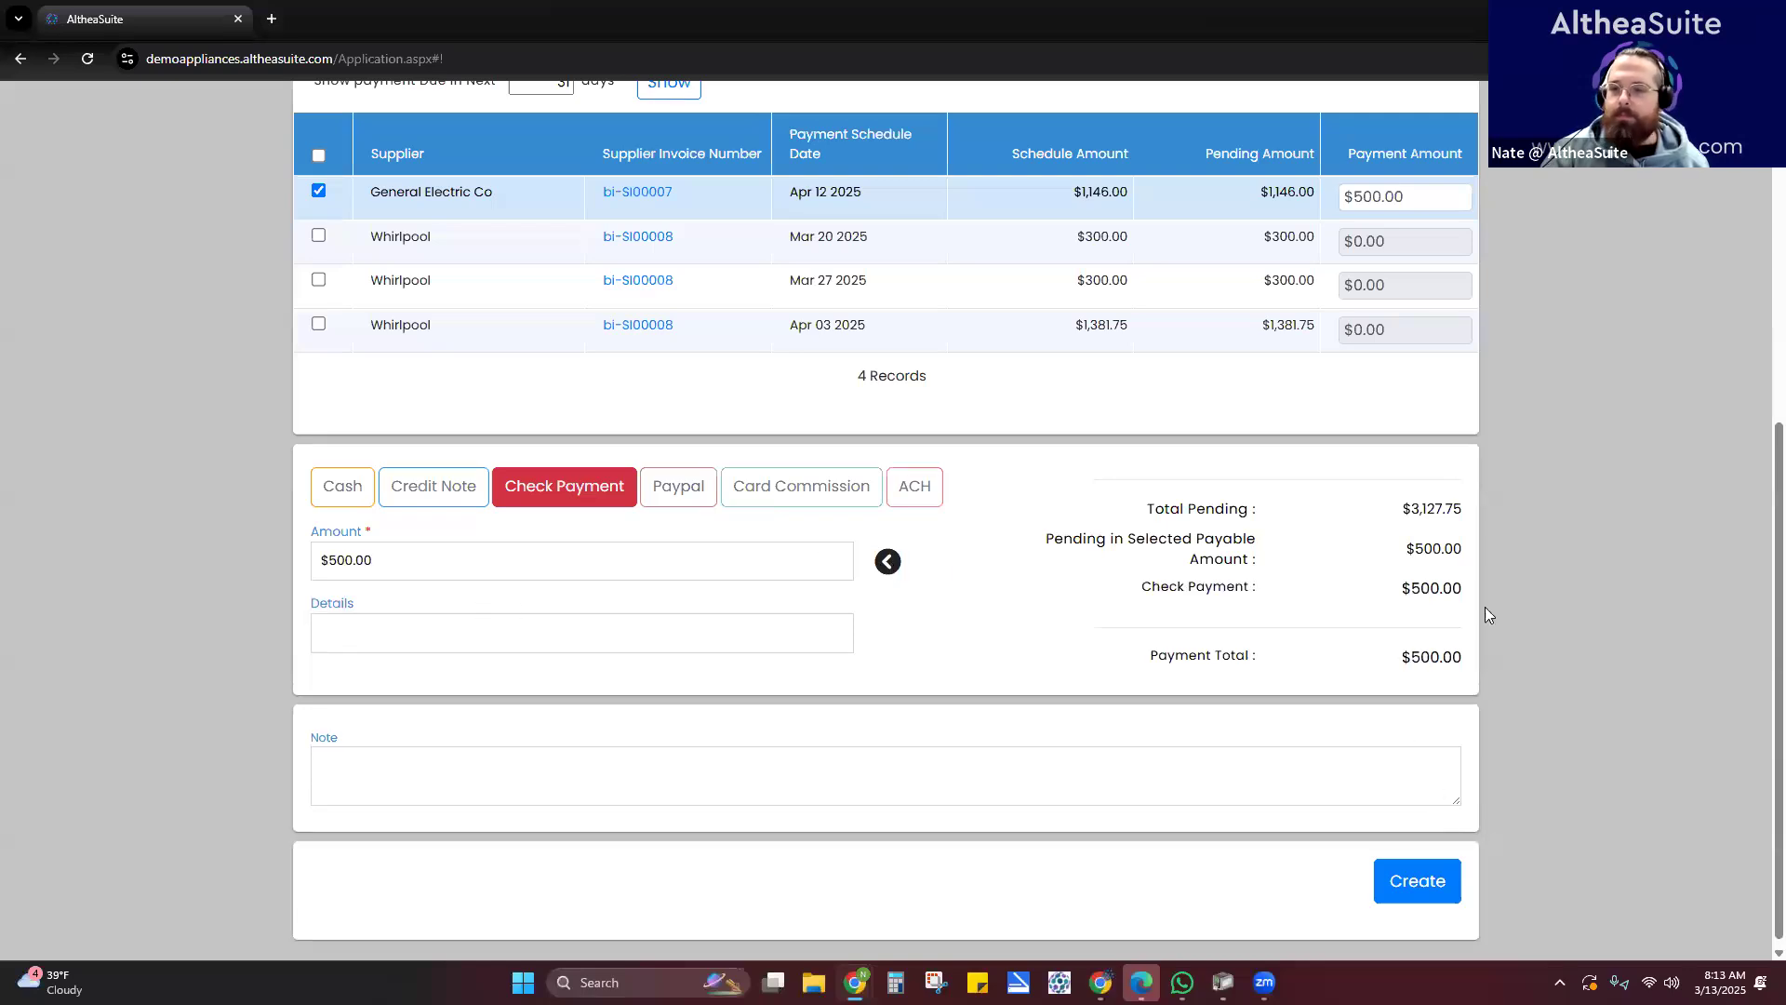
{"action": "left_click", "coordinate": [1426, 880]}
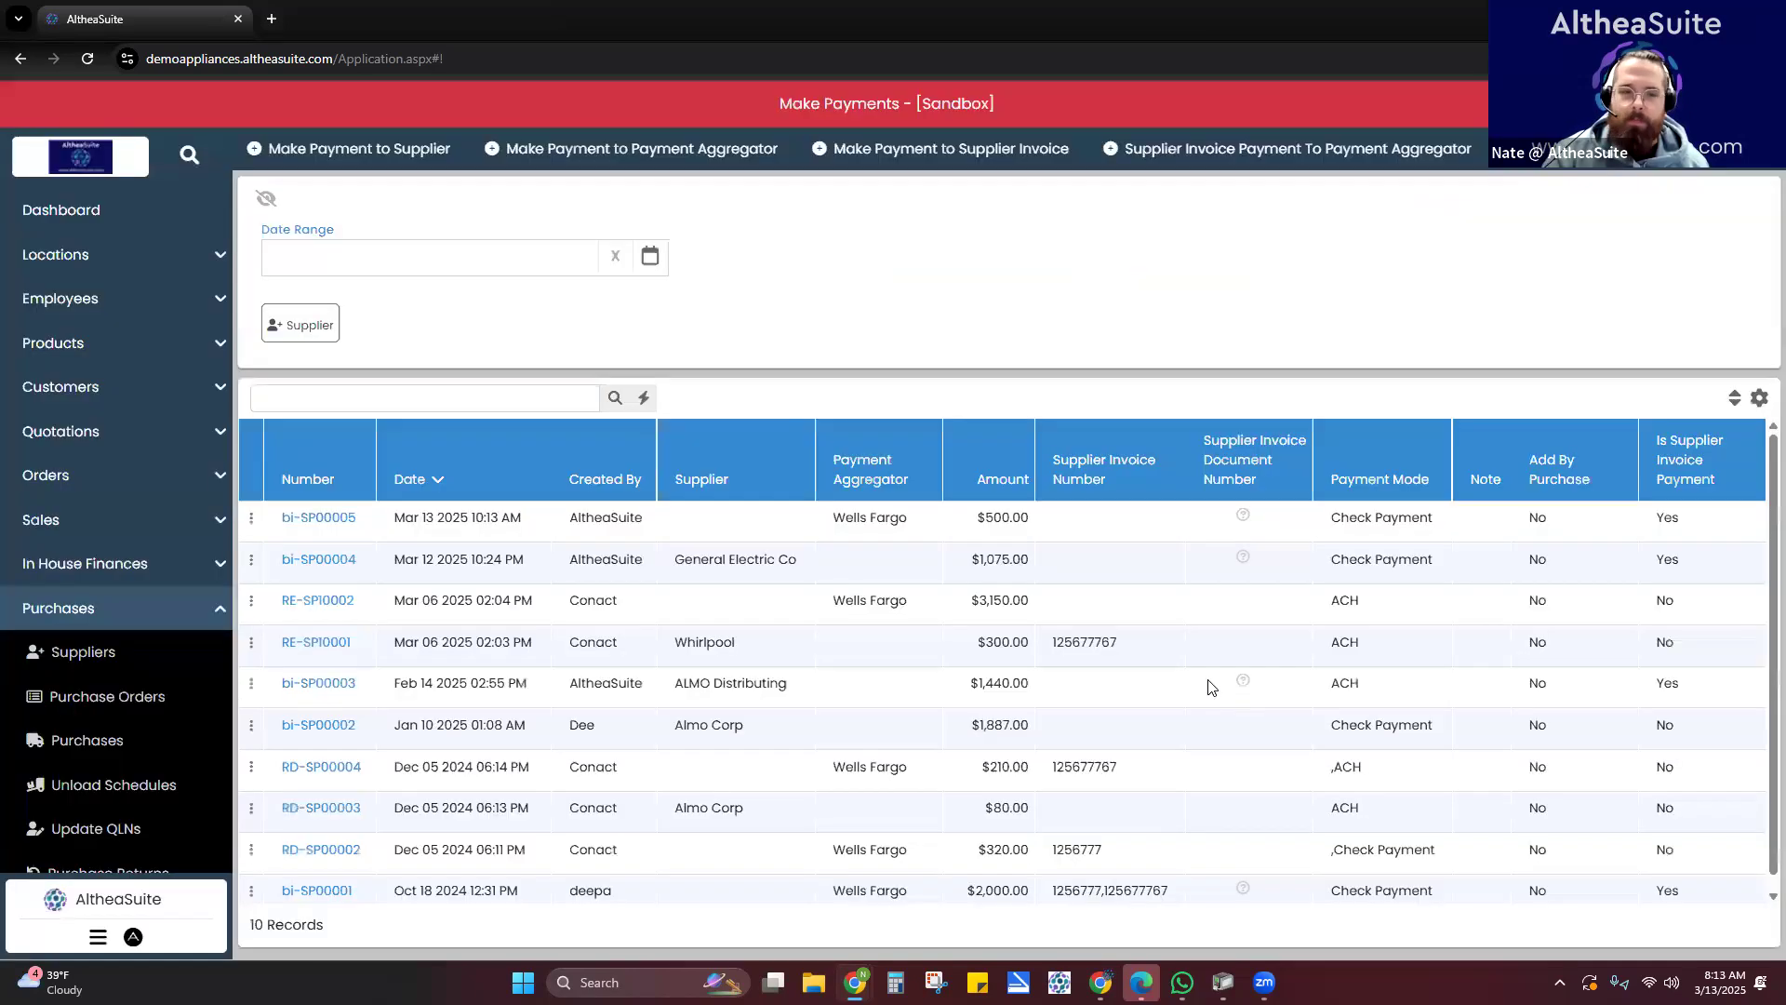
{"action": "left_click", "coordinate": [755, 531]}
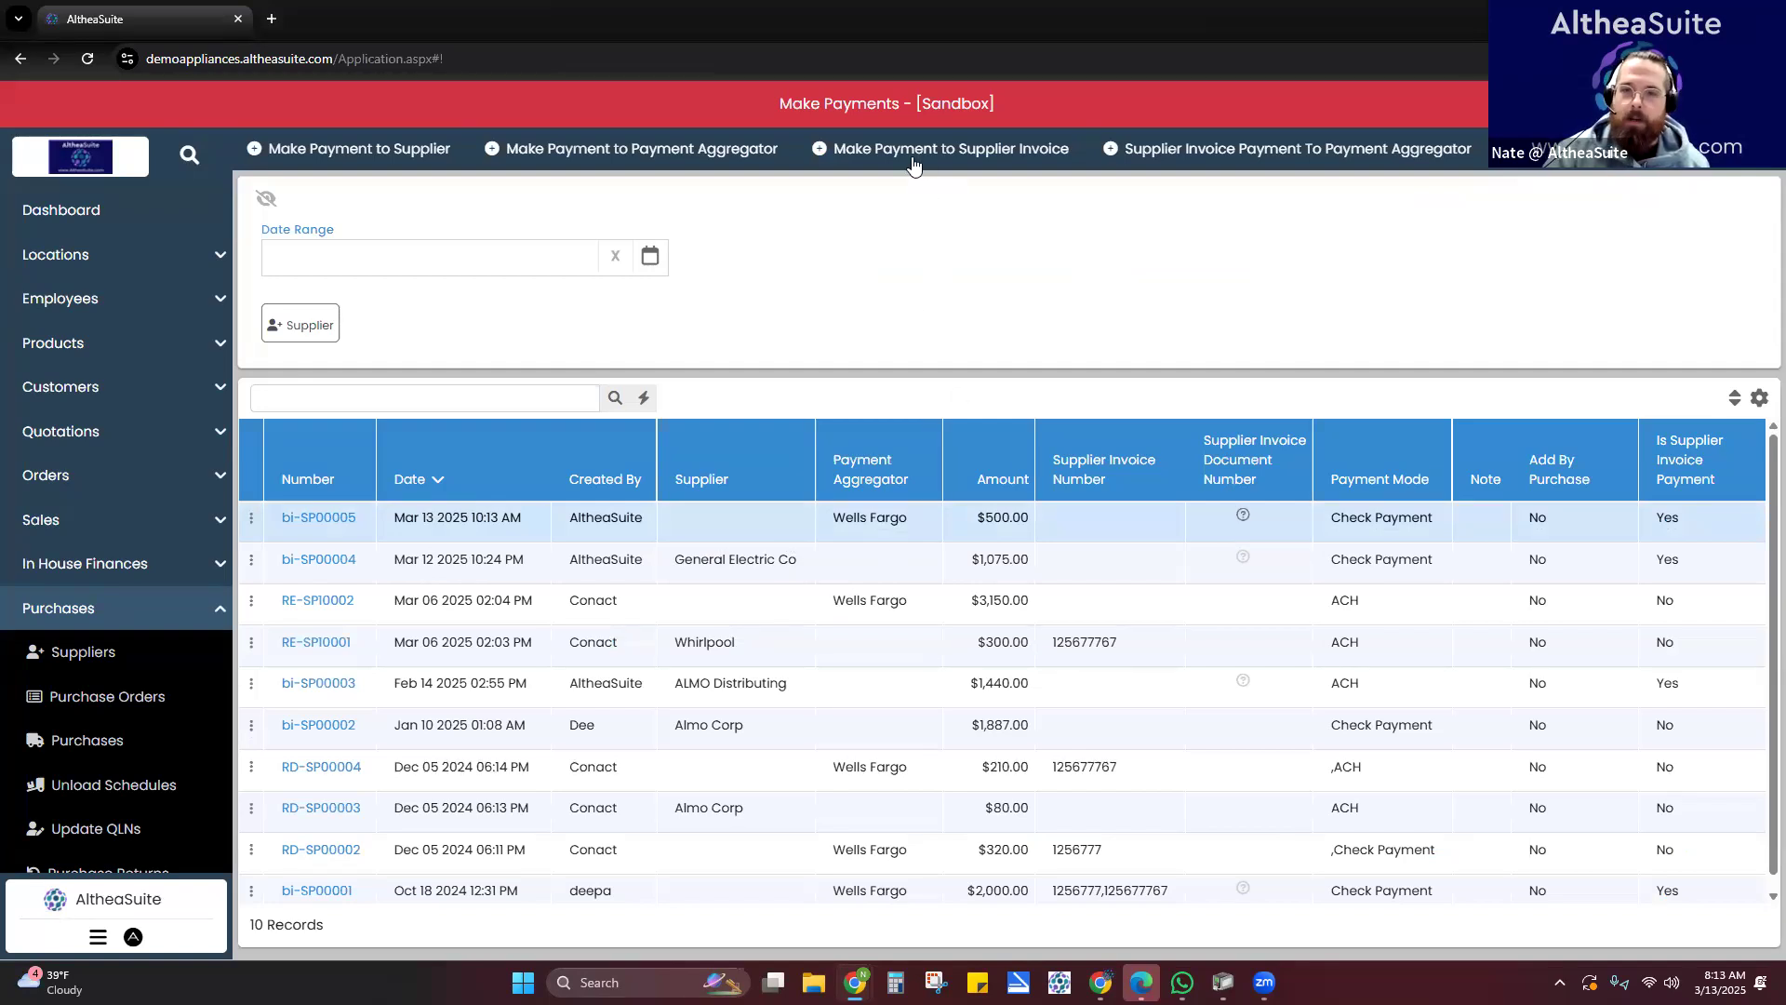
- Start a new payment to supplier invoice for Whirlpool and select the installment scheduled for Mar 20 2025
{"action": "left_click", "coordinate": [997, 154]}
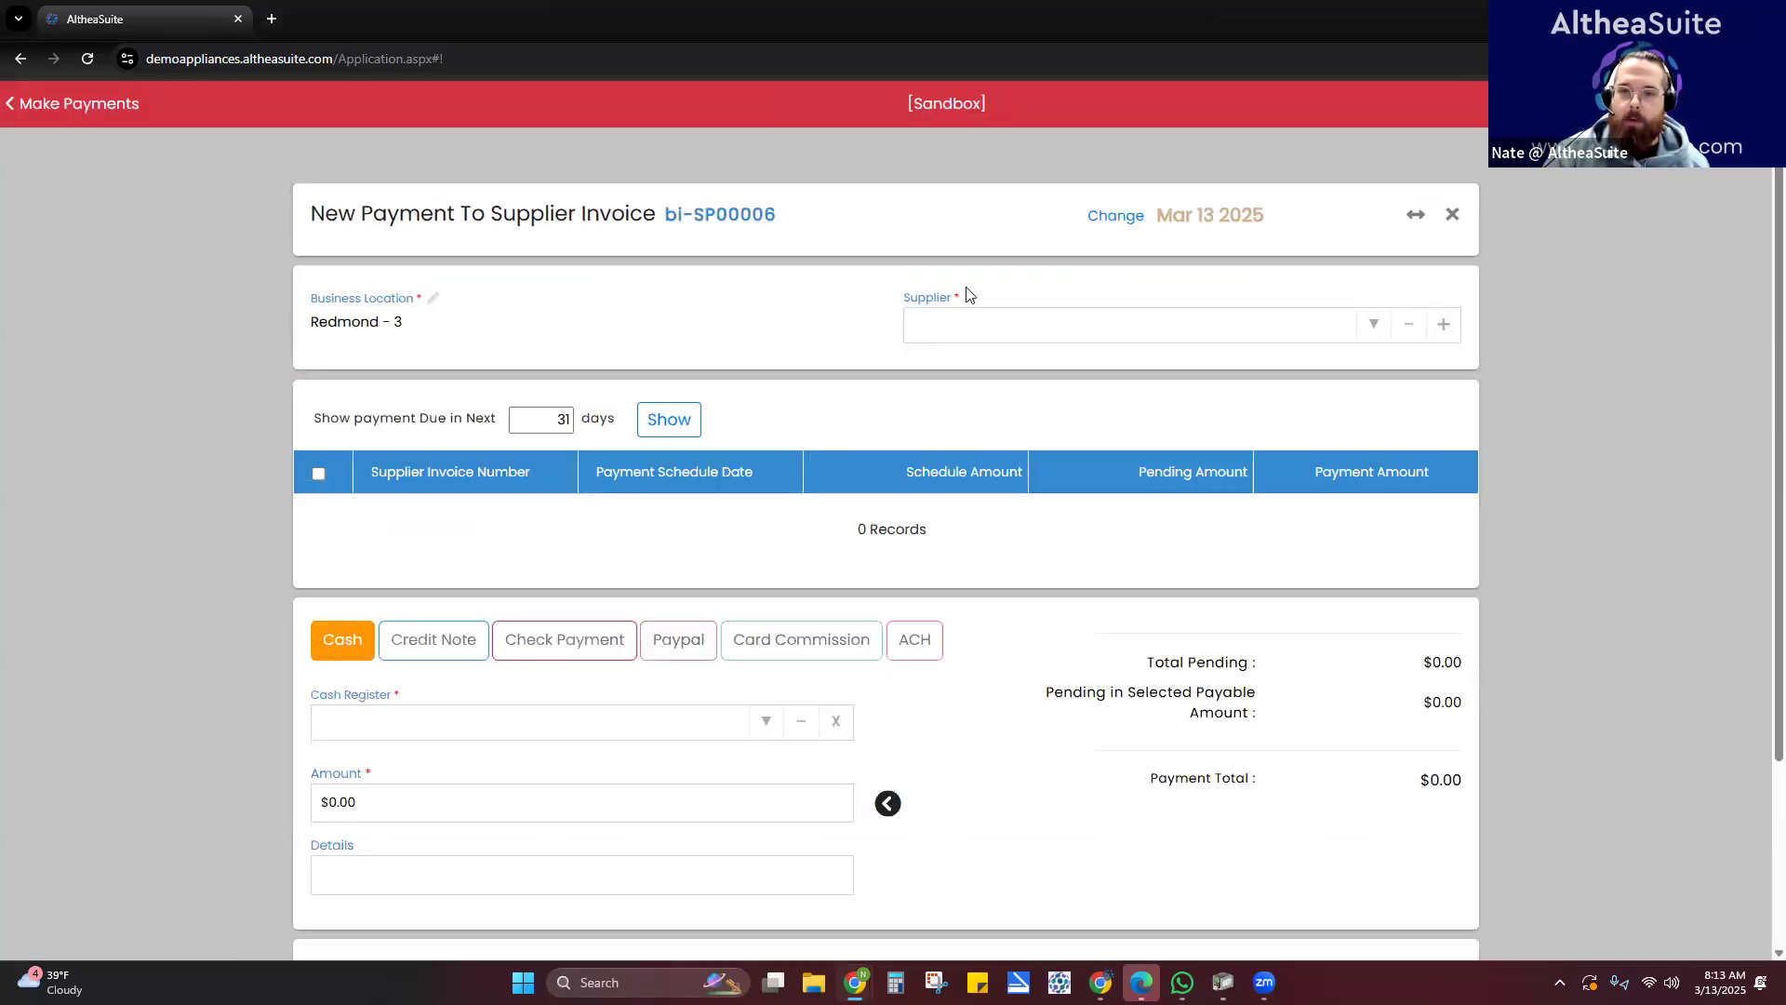
{"action": "left_click", "coordinate": [973, 324]}
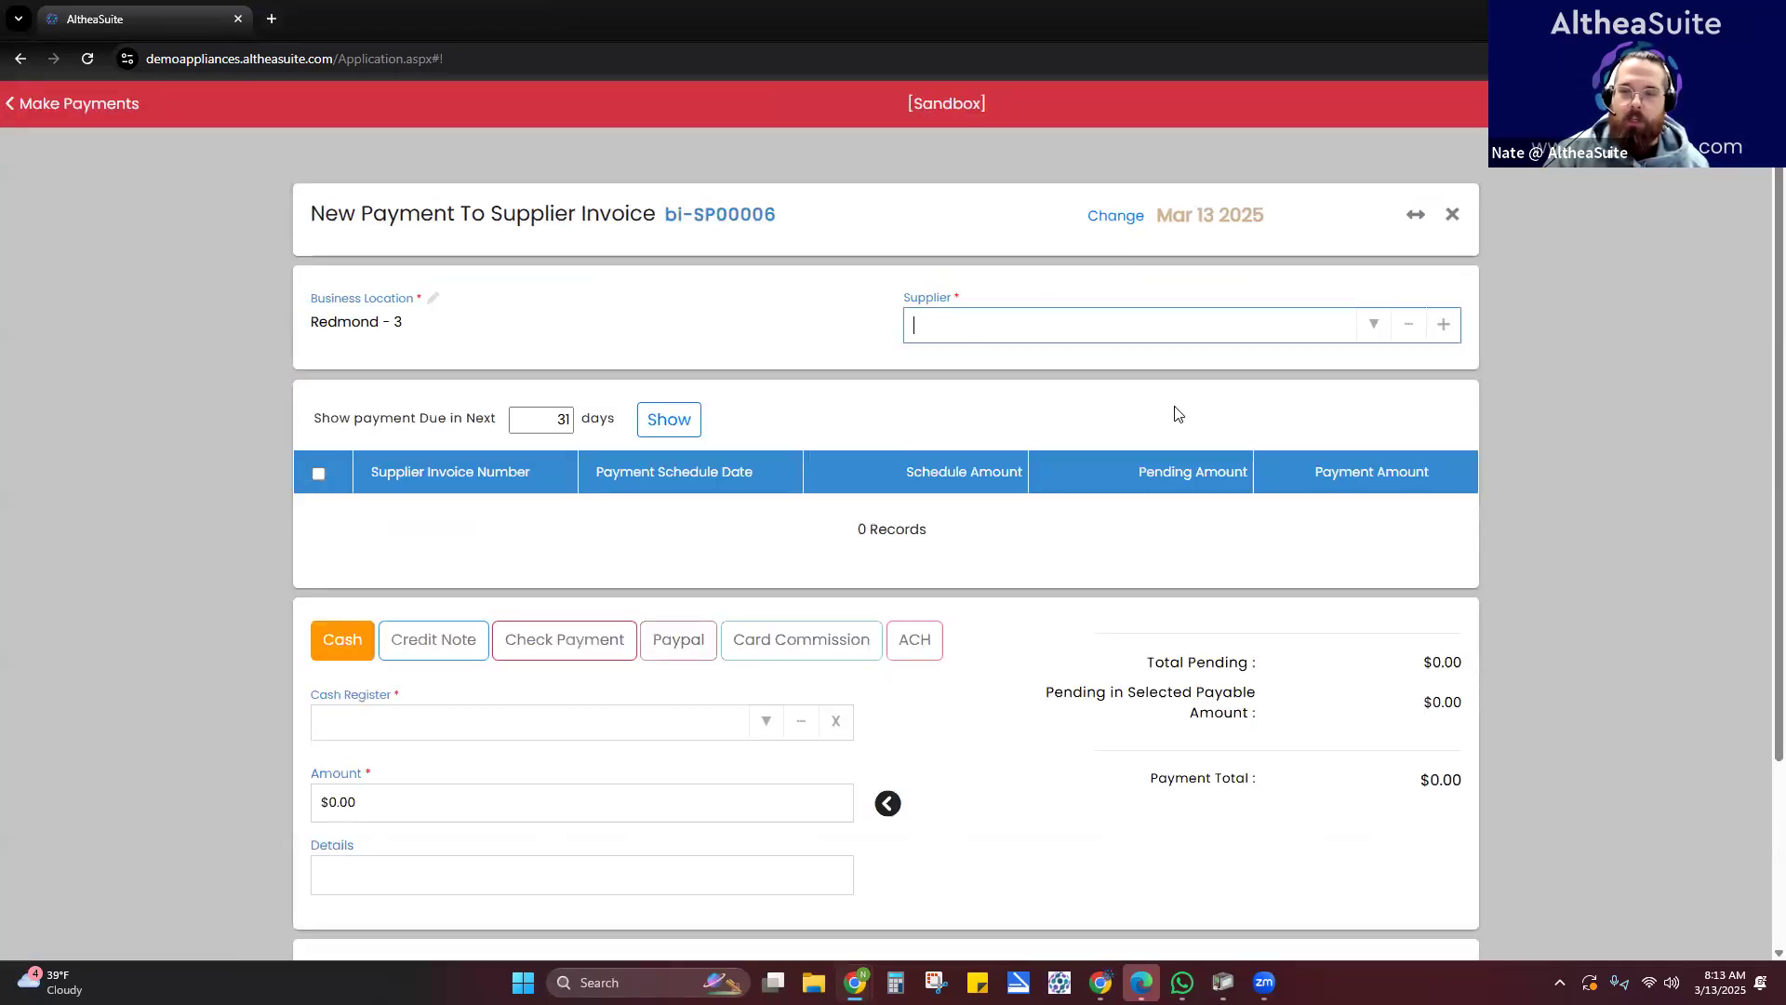
{"action": "left_click", "coordinate": [1375, 326]}
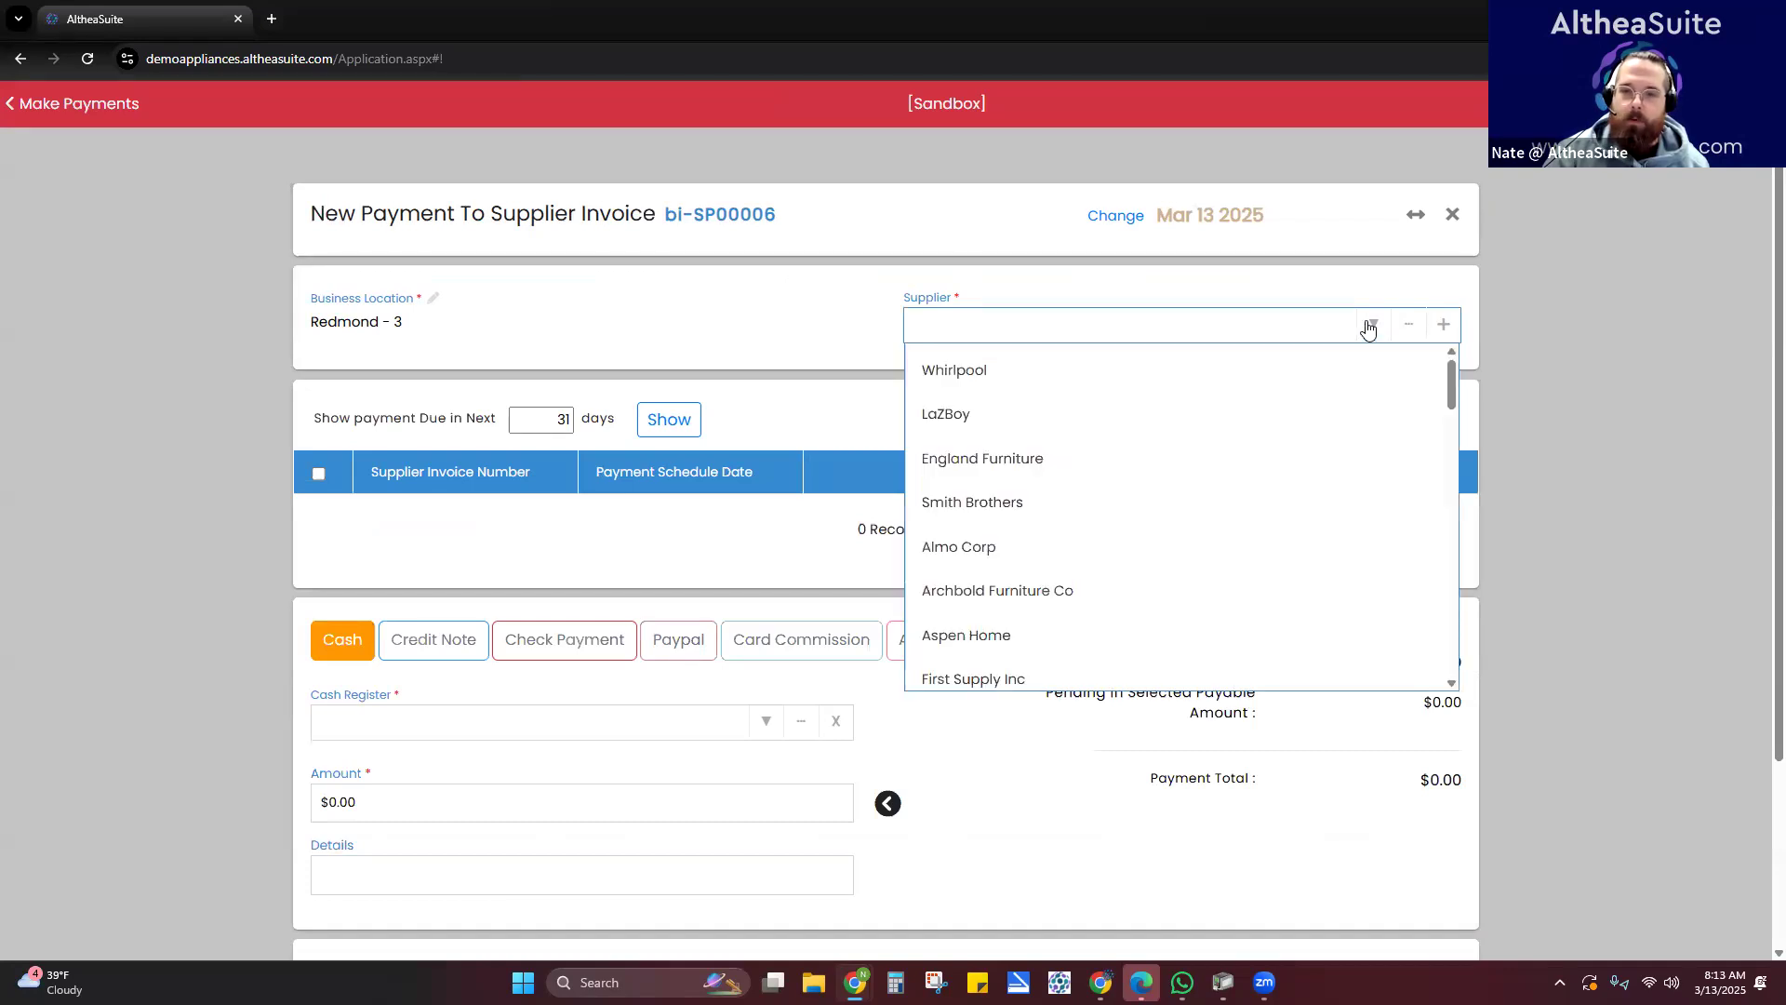
{"action": "left_click", "coordinate": [1159, 379]}
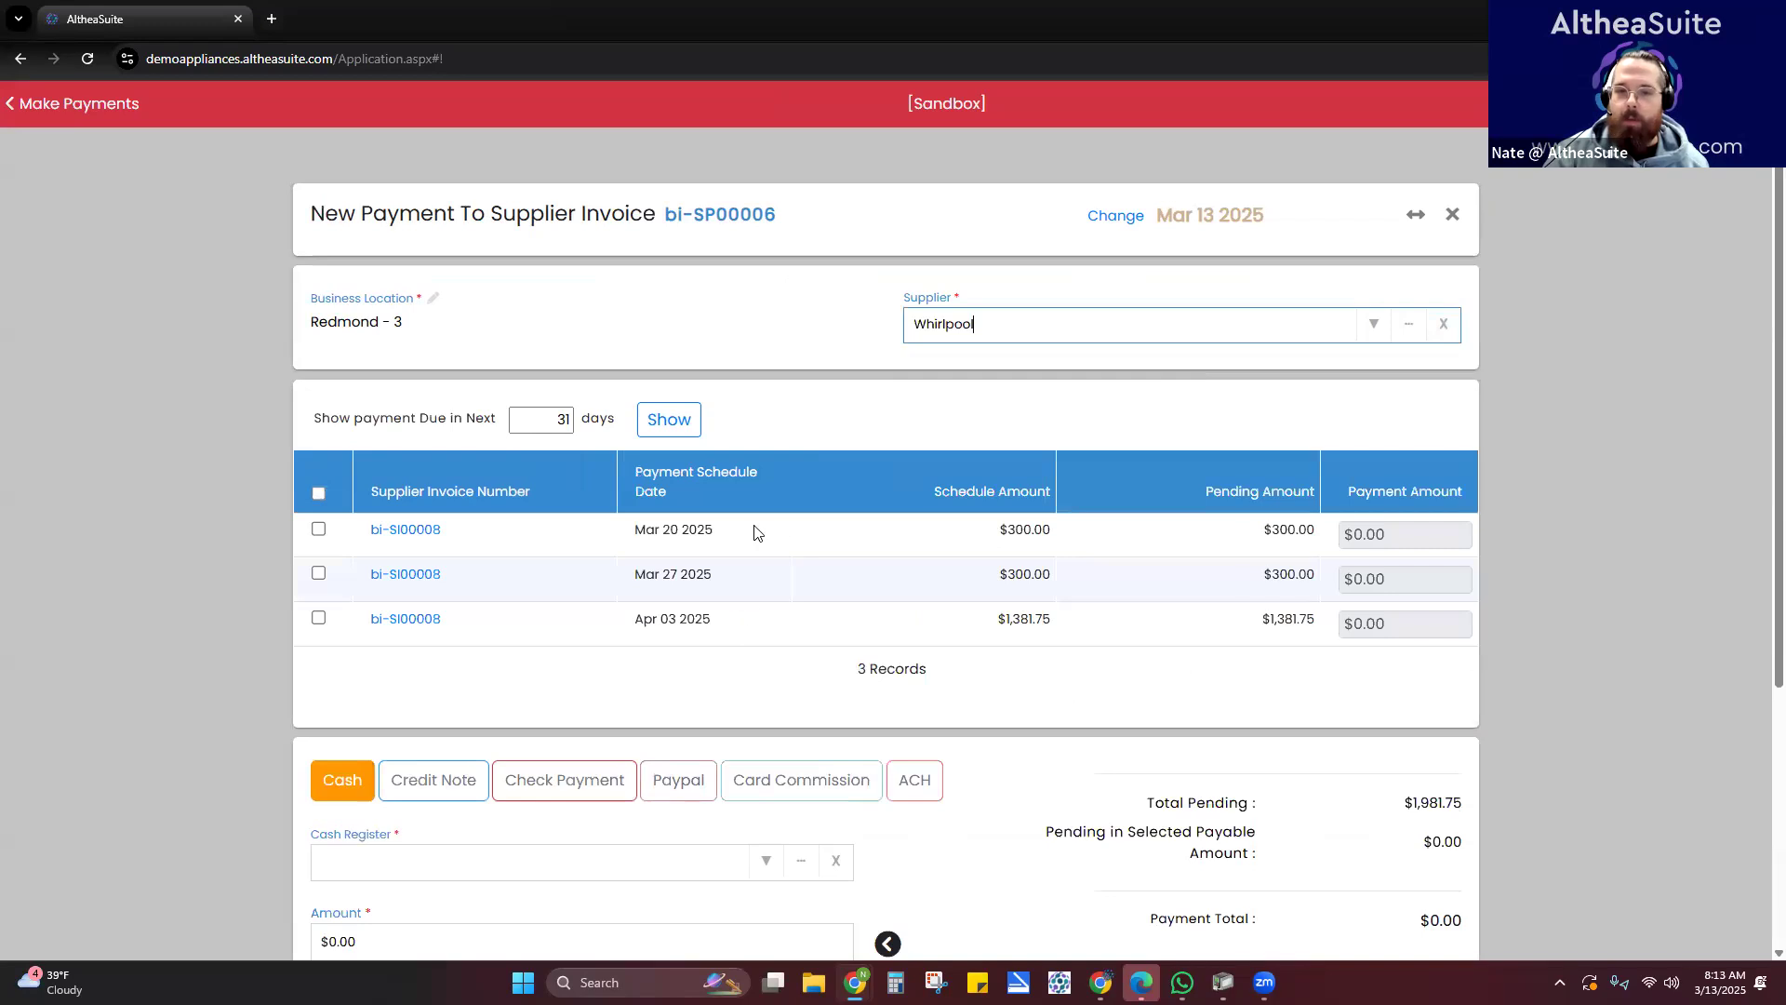
{"action": "left_click", "coordinate": [319, 530]}
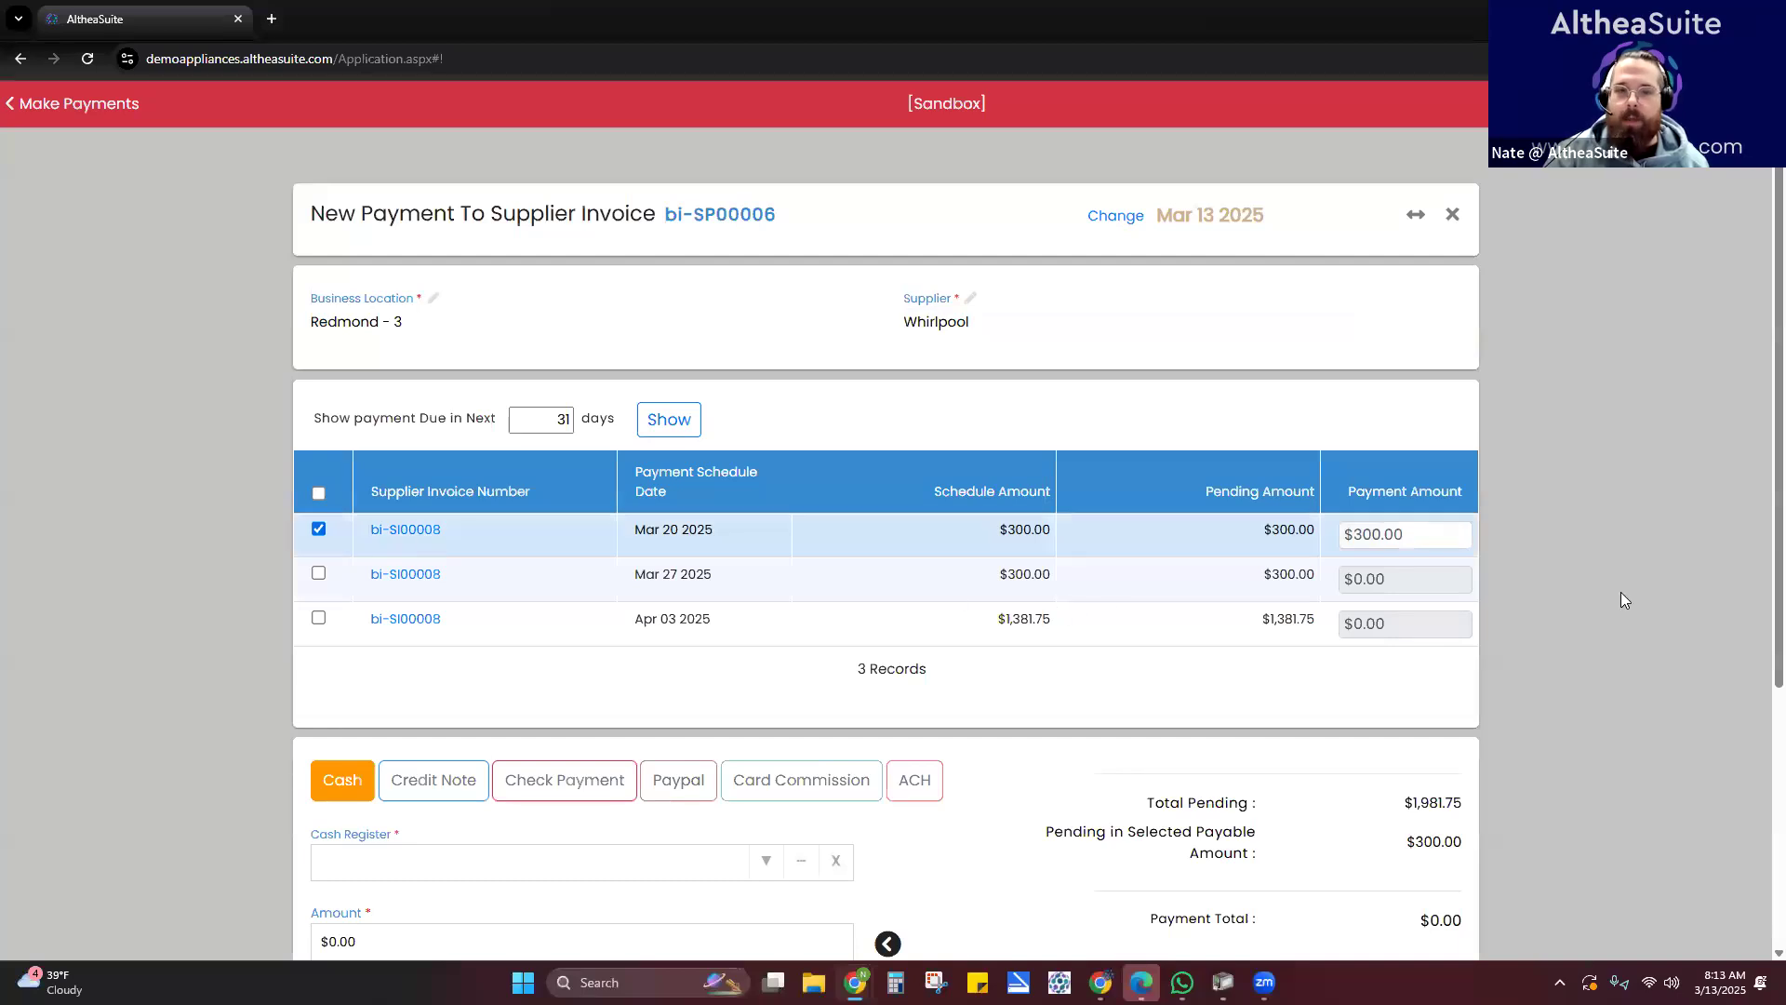
- Try a payment amount of $150 for the Mar 20 2025 installment and set it back to $300
{"action": "scroll", "coordinate": [1390, 560], "scroll_direction": "down", "scroll_amount": 2}
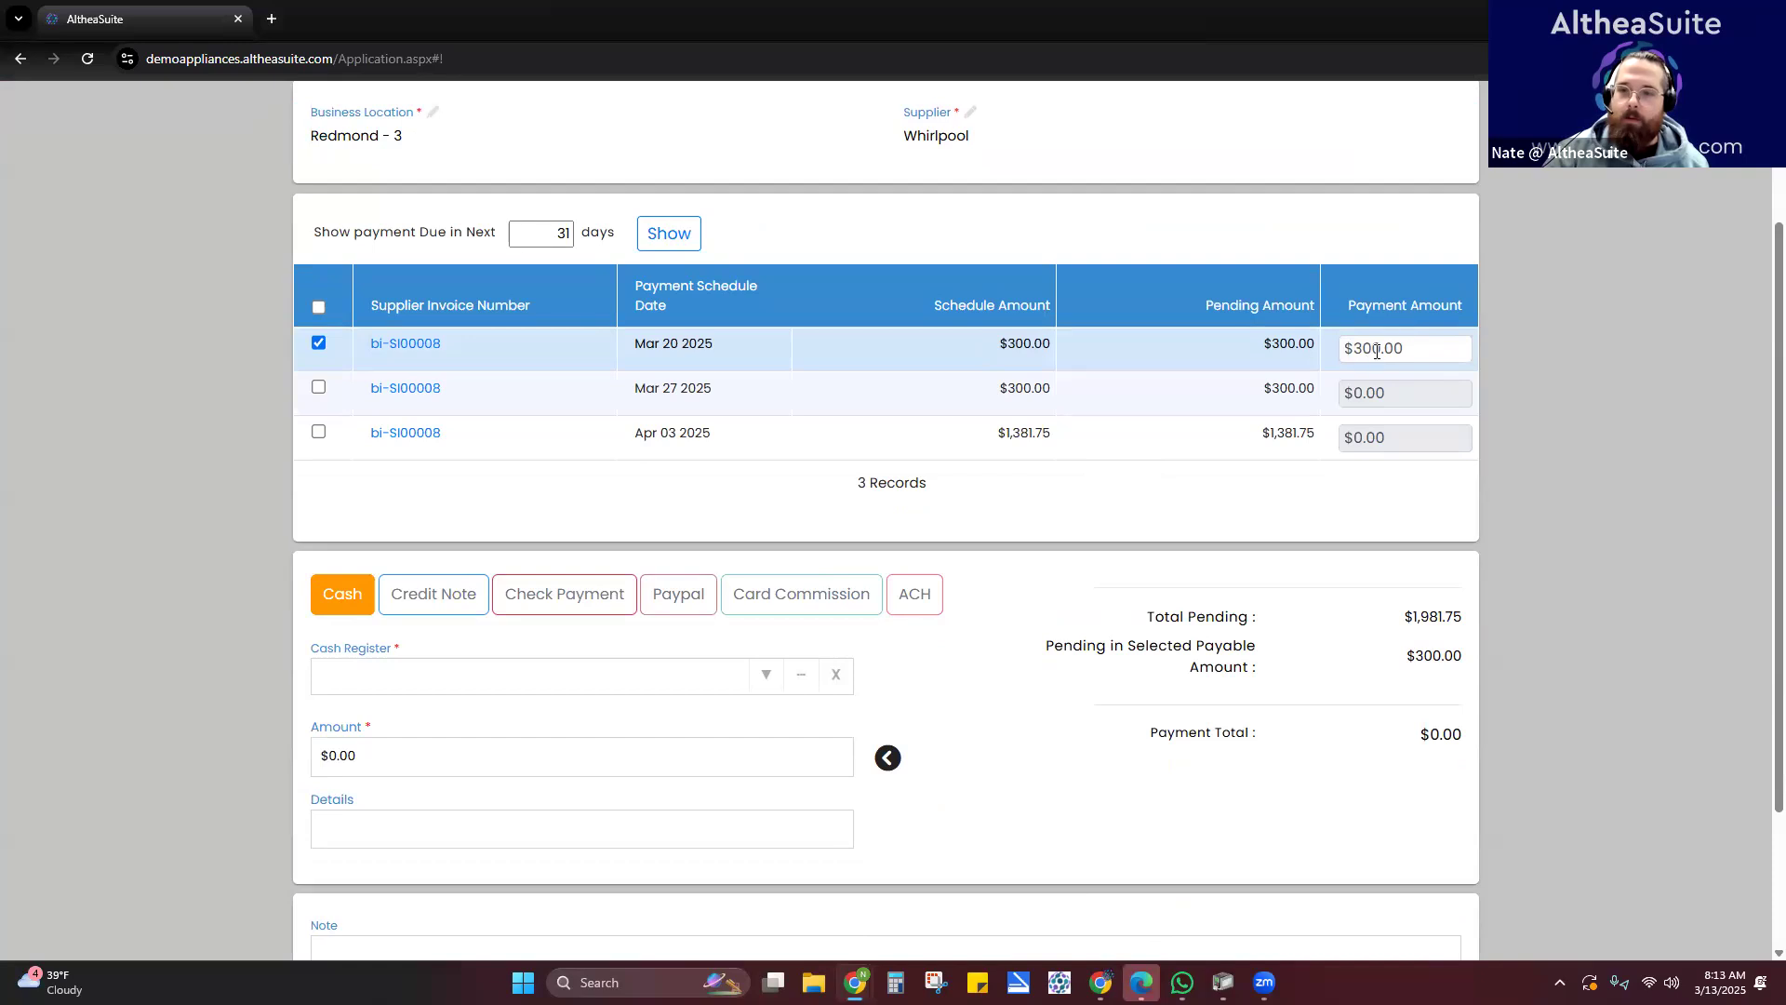
{"action": "left_click", "coordinate": [1433, 354]}
{"action": "type", "text": "150"}
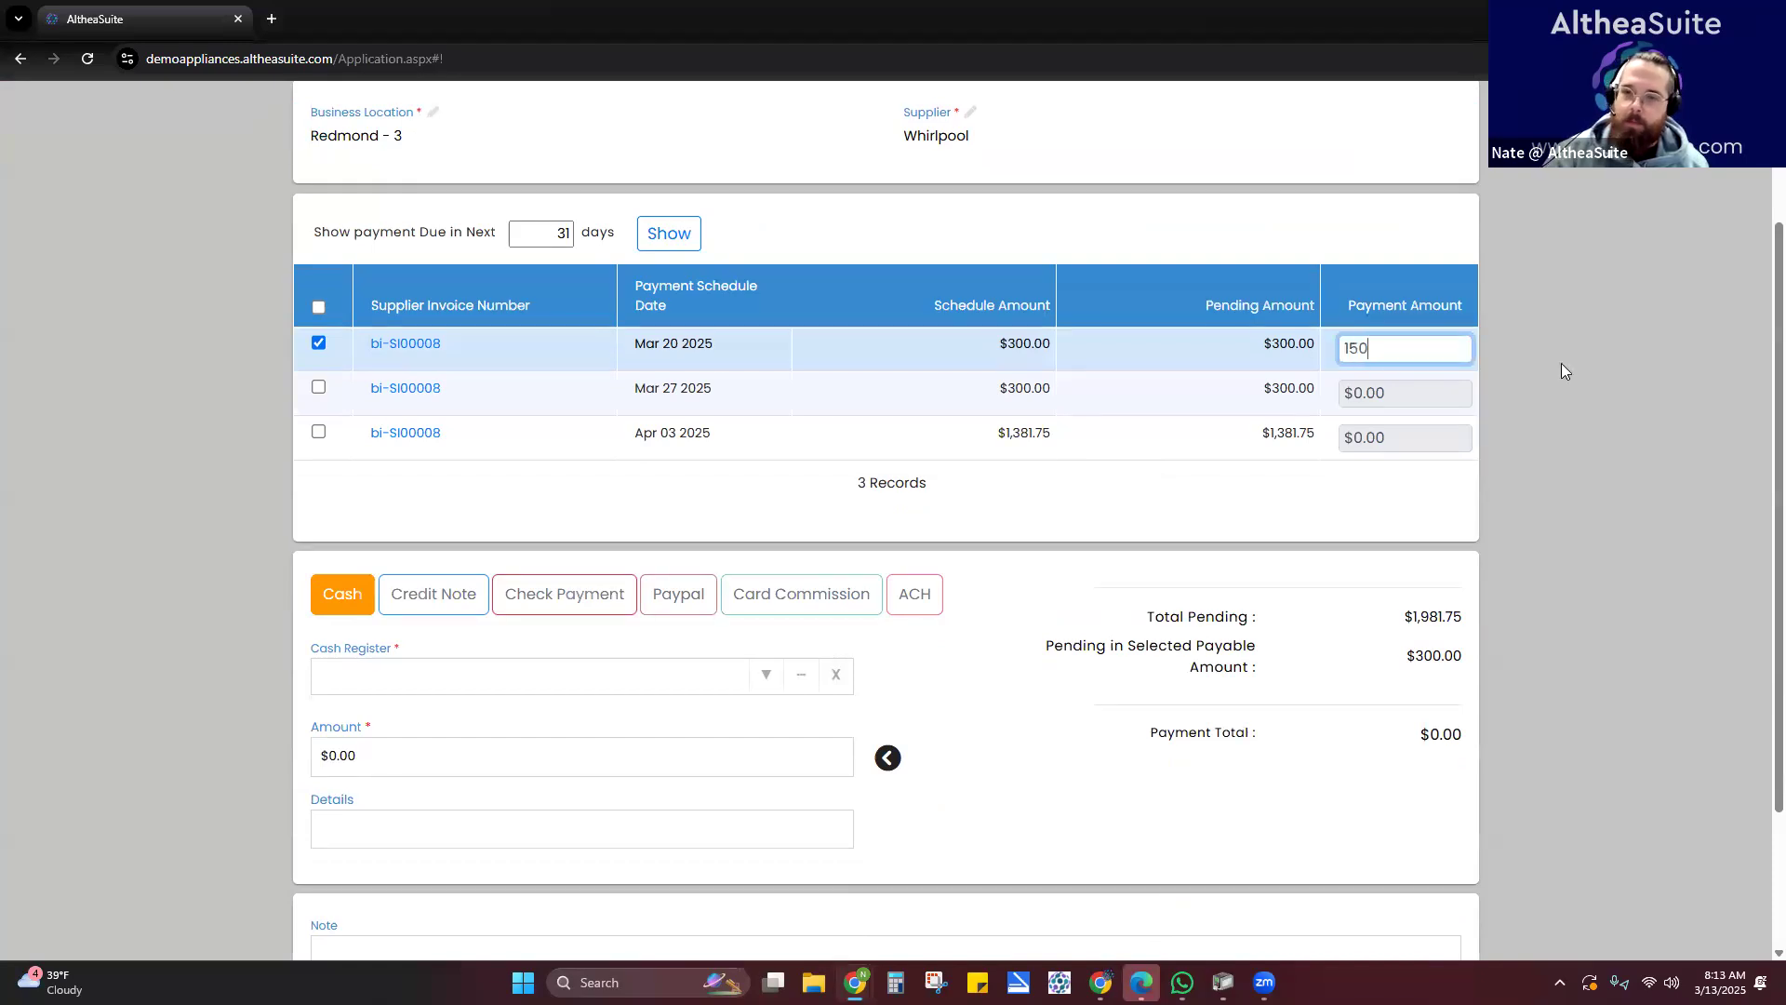
{"action": "left_click", "coordinate": [1562, 364]}
{"action": "left_click", "coordinate": [1403, 340]}
{"action": "type", "text": "300"}
{"action": "left_click", "coordinate": [1595, 353]}
- Cover the selected Whirlpool installment with a $300.00 check payment and create the supplier payment
{"action": "left_click", "coordinate": [555, 606]}
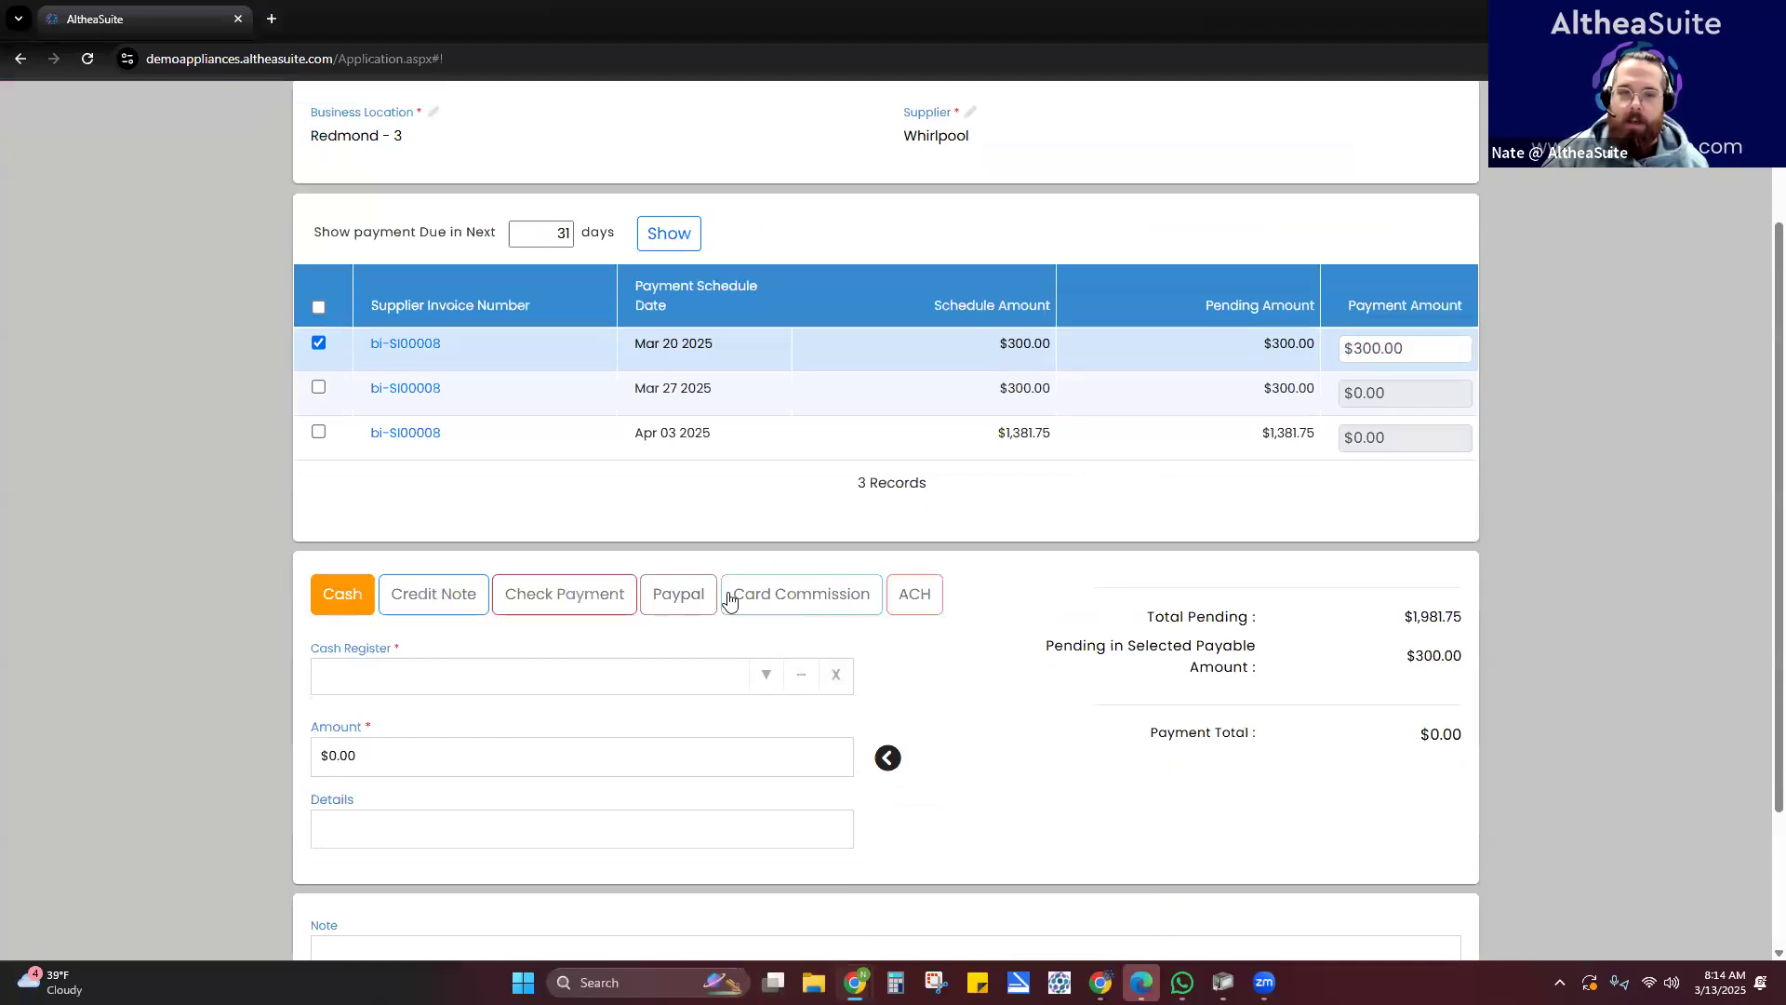
{"action": "left_click", "coordinate": [564, 592]}
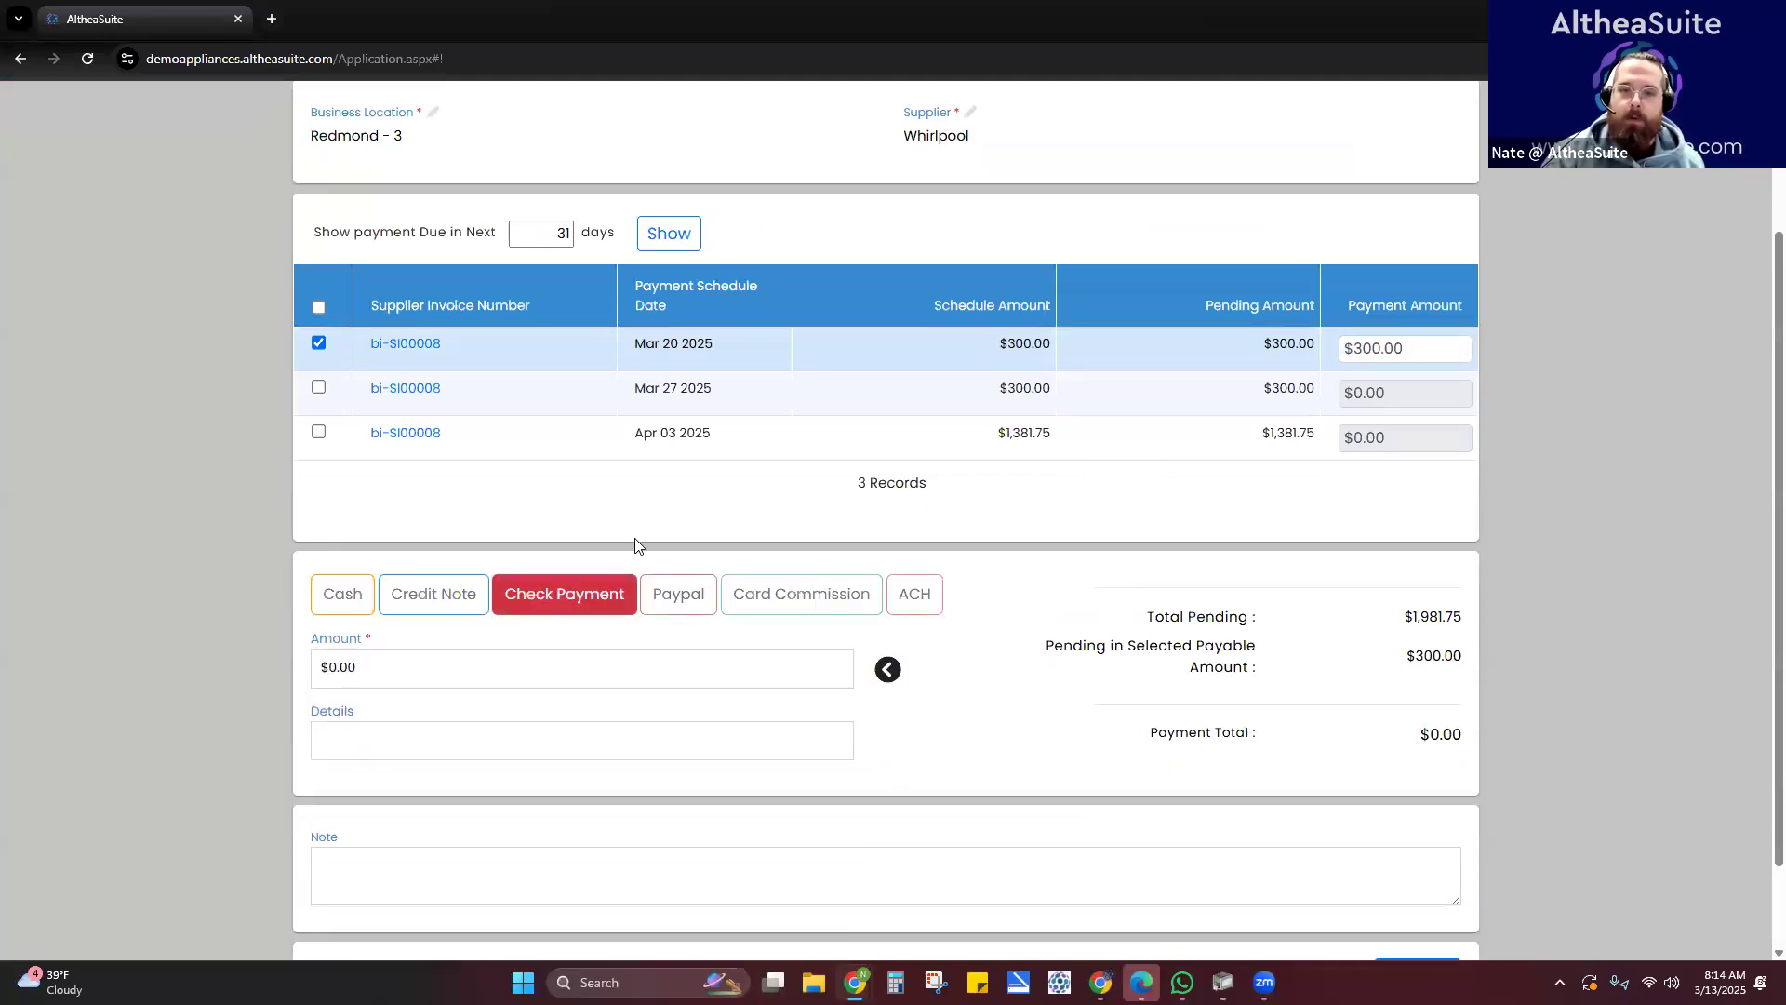
{"action": "left_click", "coordinate": [887, 669]}
{"action": "scroll", "coordinate": [1003, 624], "scroll_direction": "down", "scroll_amount": 1}
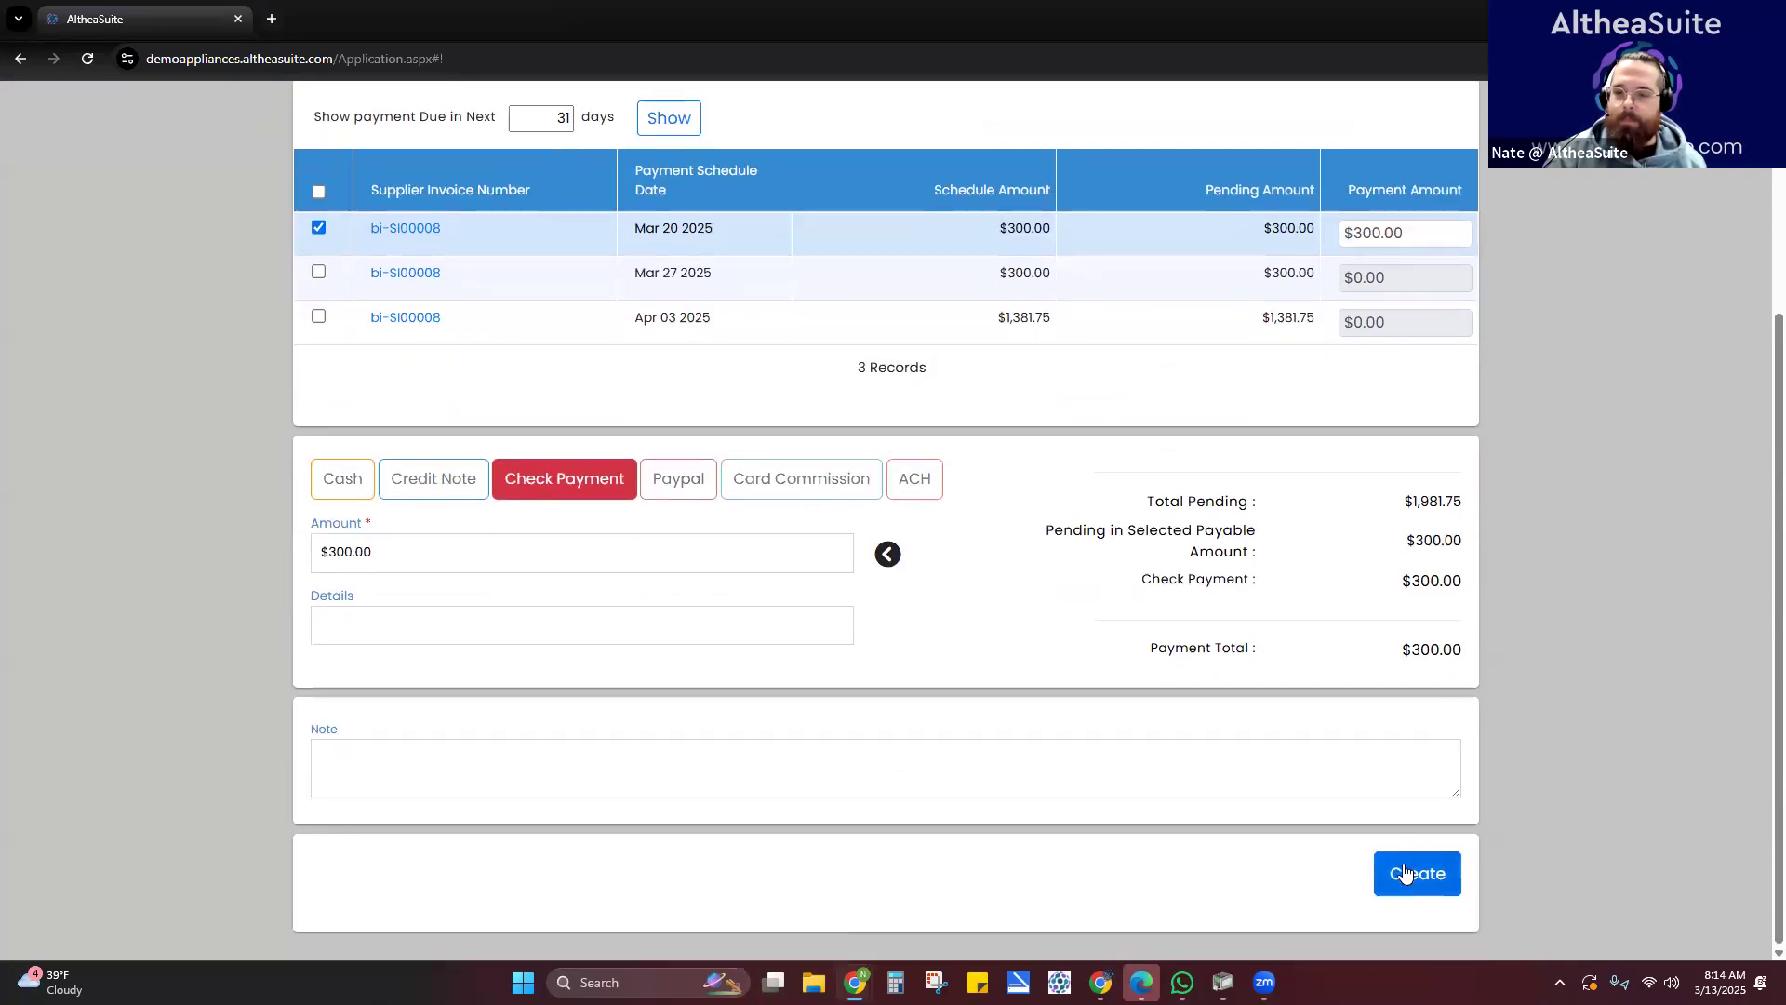
{"action": "left_click", "coordinate": [1395, 868]}
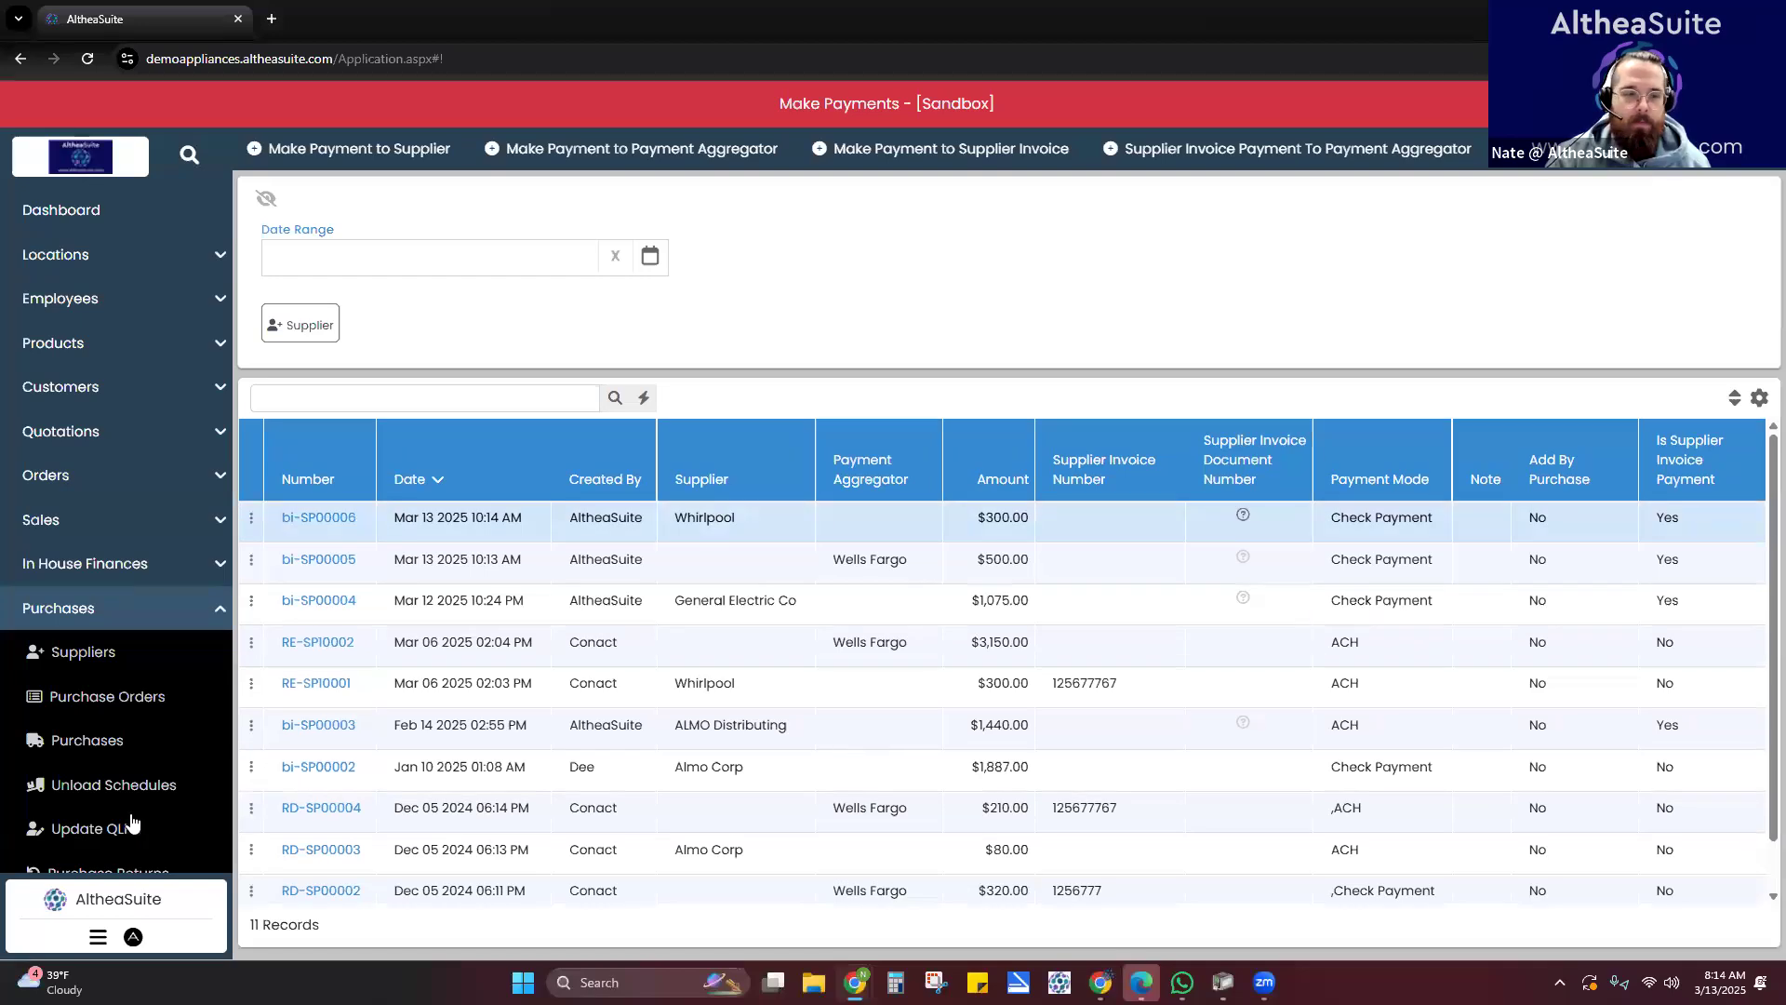
- View the details of the newest Whirlpool payment and close them again
{"action": "scroll", "coordinate": [130, 818], "scroll_direction": "down", "scroll_amount": 2}
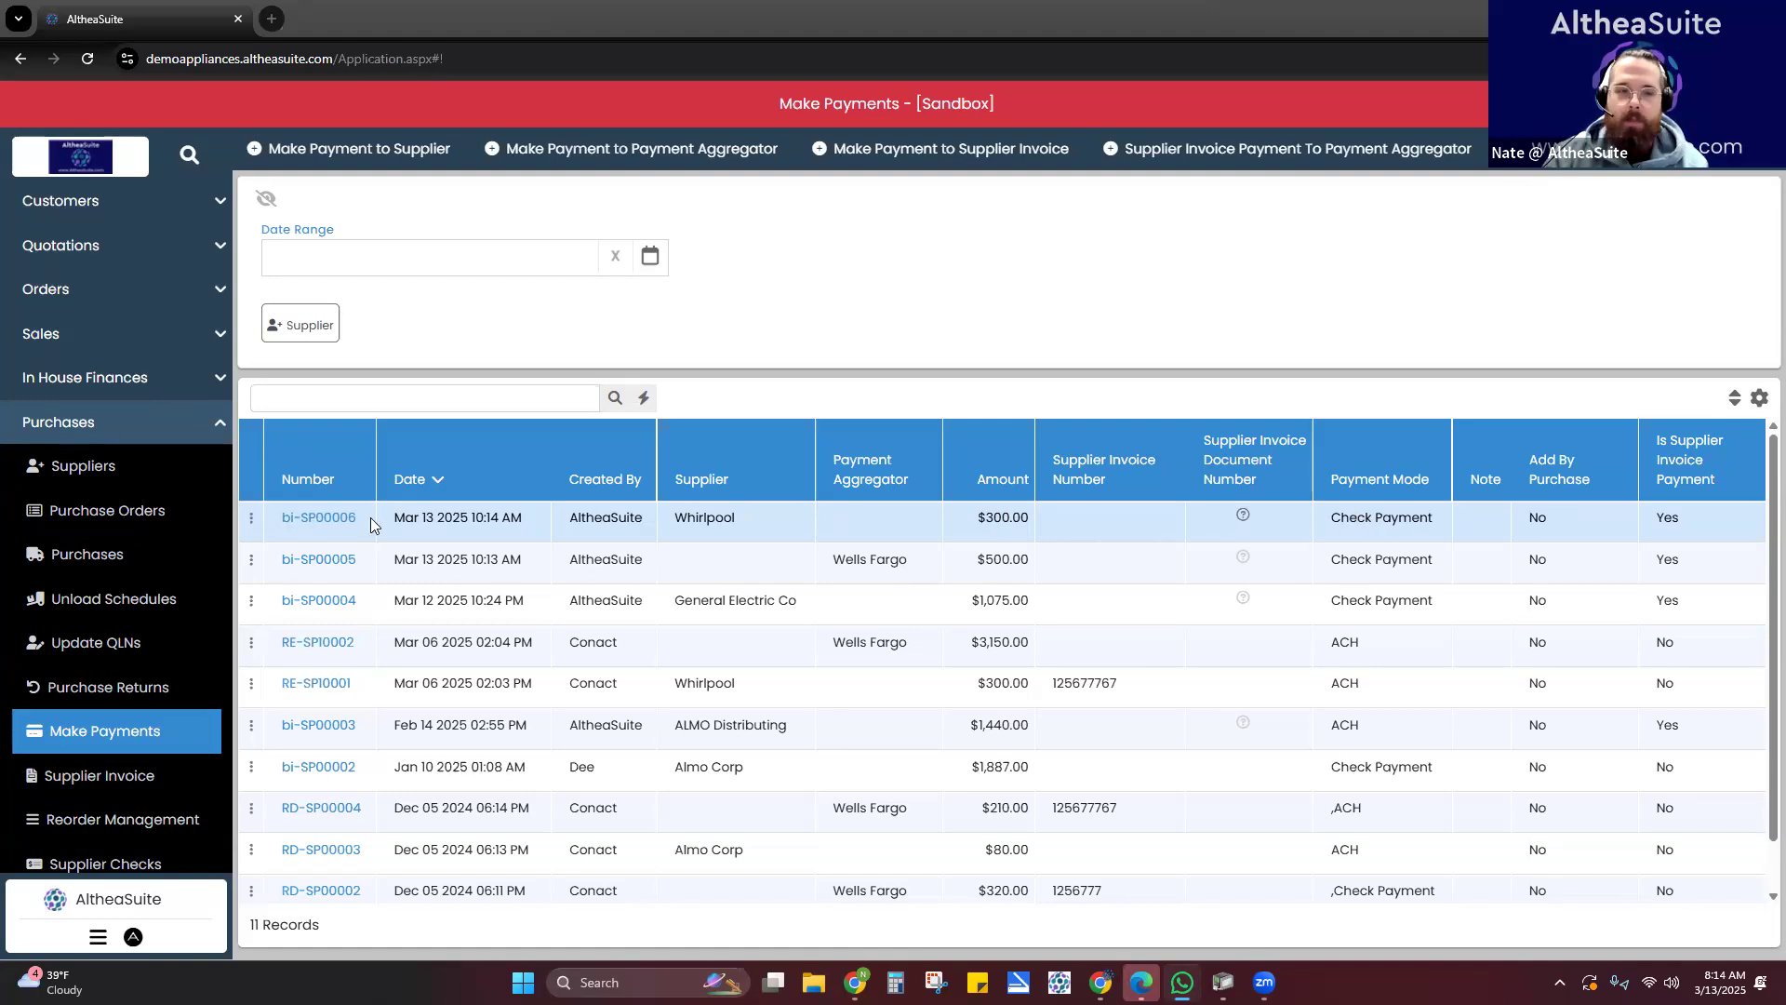
{"action": "left_click", "coordinate": [250, 516]}
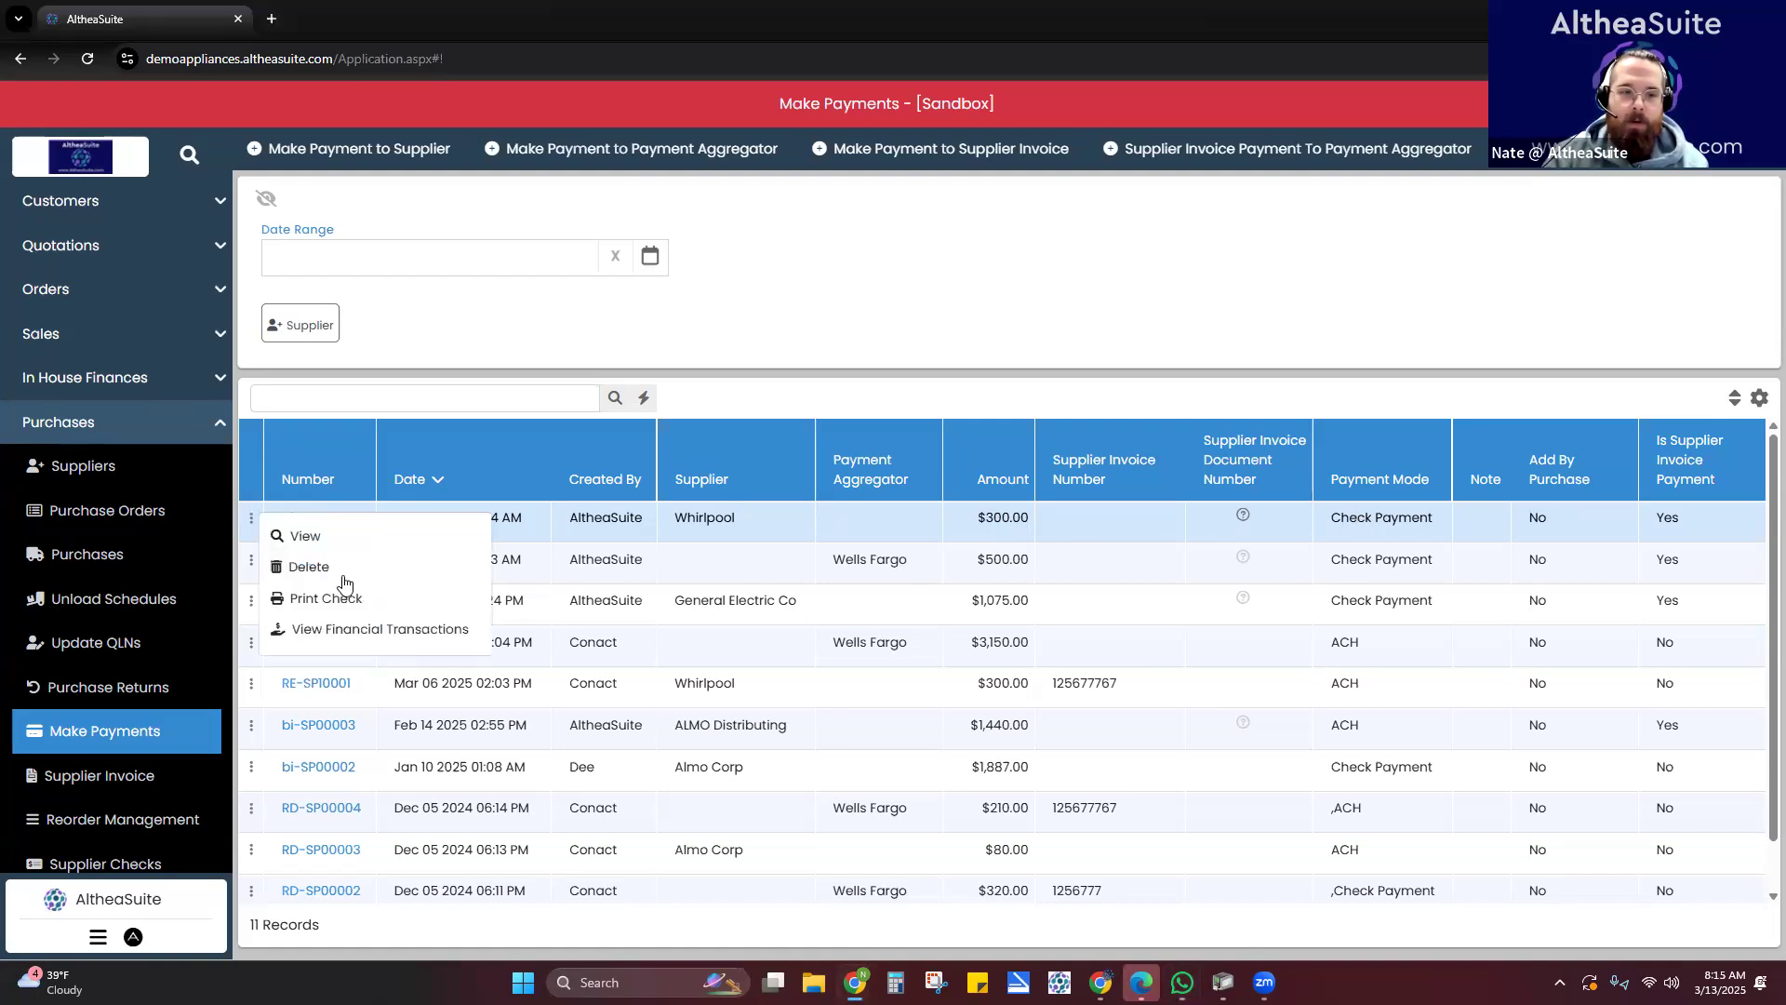
{"action": "left_click", "coordinate": [303, 537]}
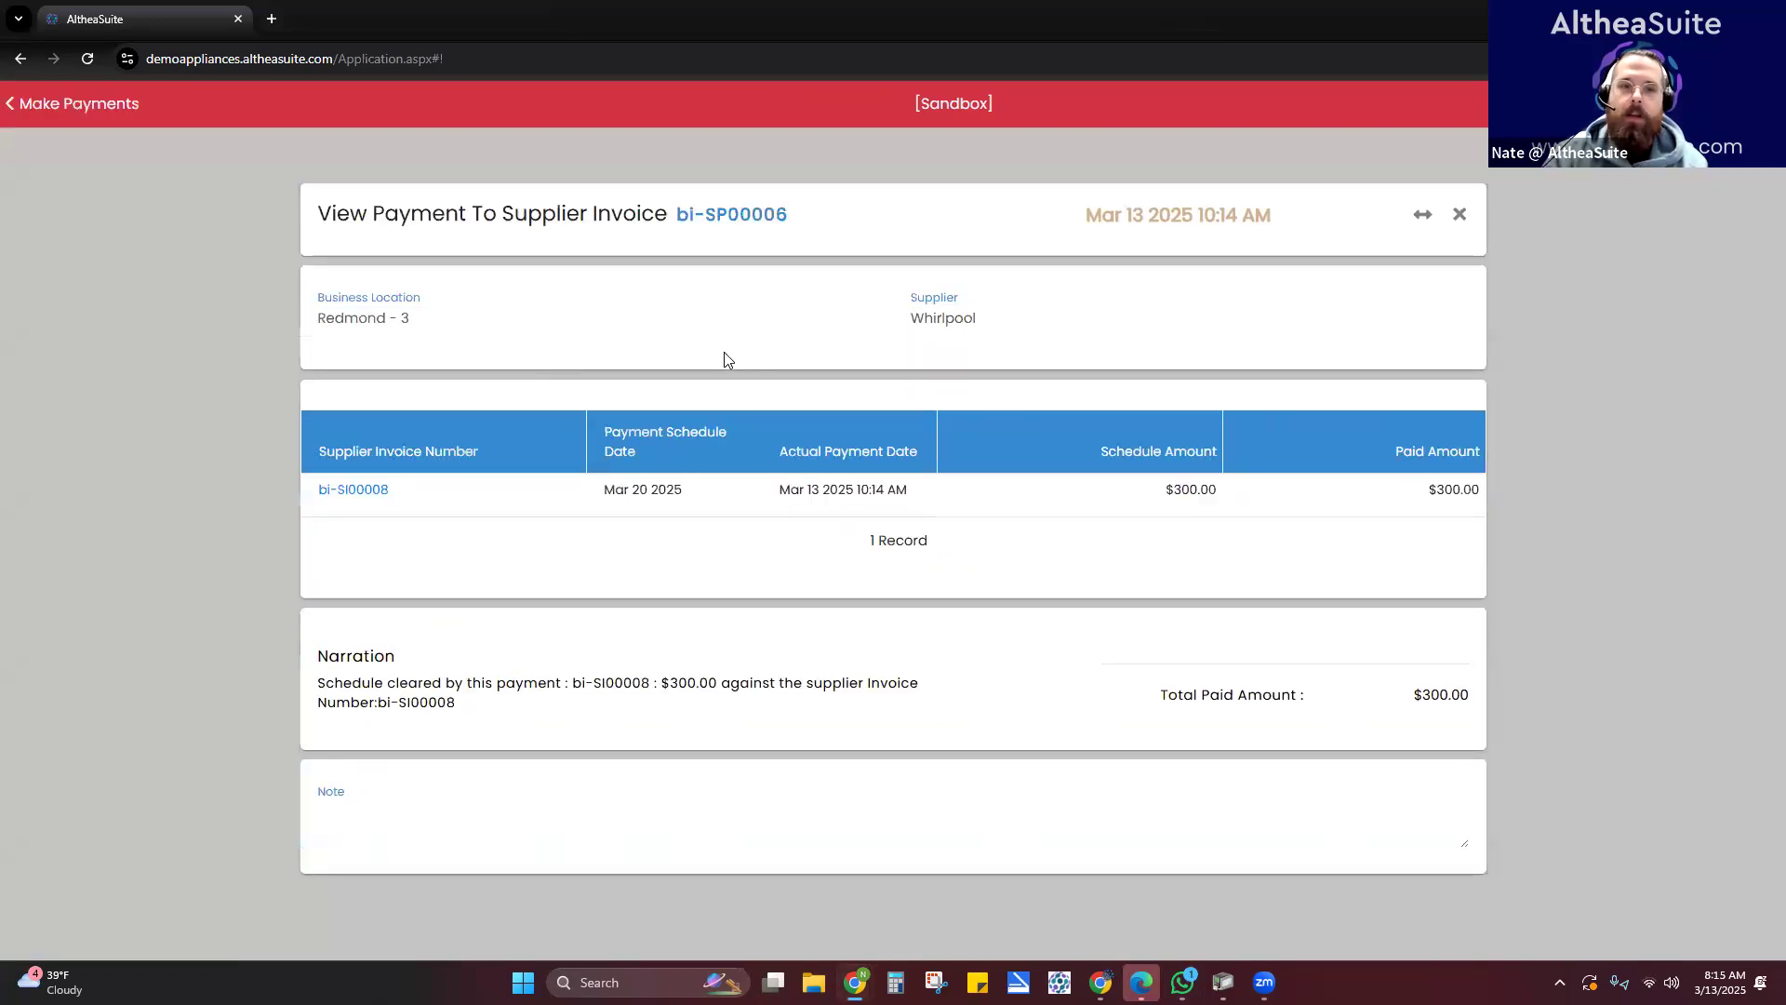
{"action": "left_click", "coordinate": [1460, 216]}
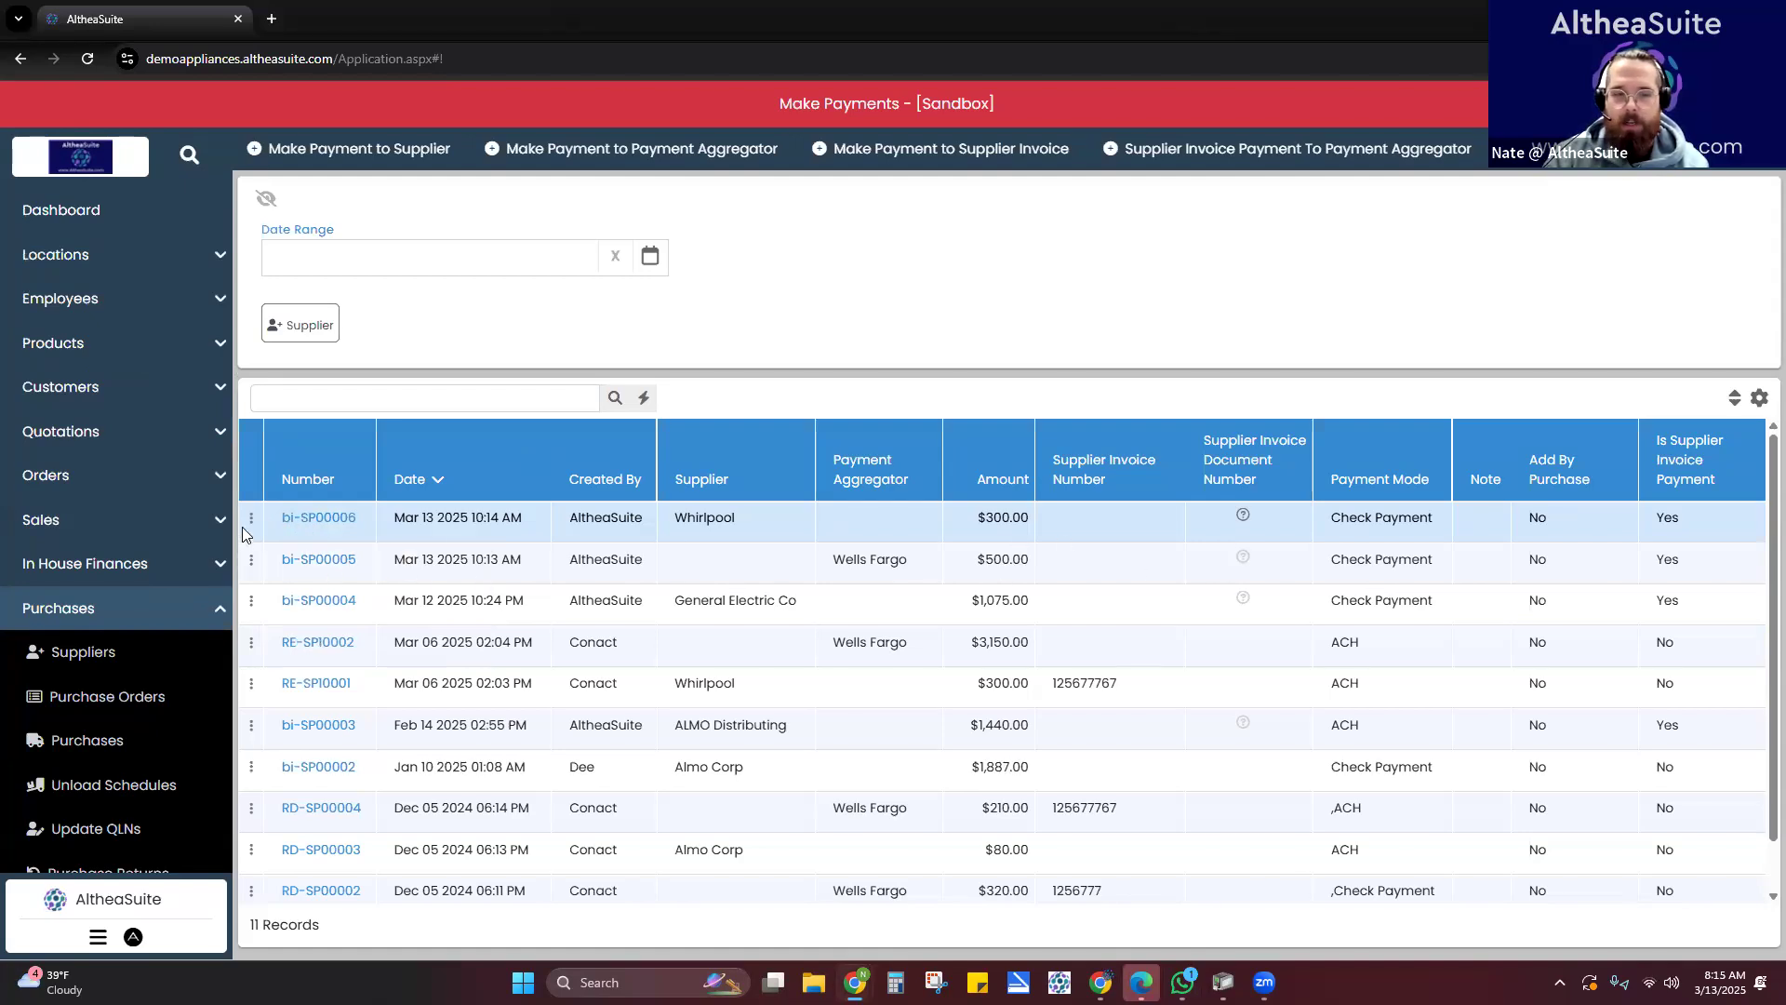
- Generate the printable check for the newest Whirlpool payment and close its report
{"action": "left_click_drag", "start_coordinate": [1431, 517], "coordinate": [1336, 524]}
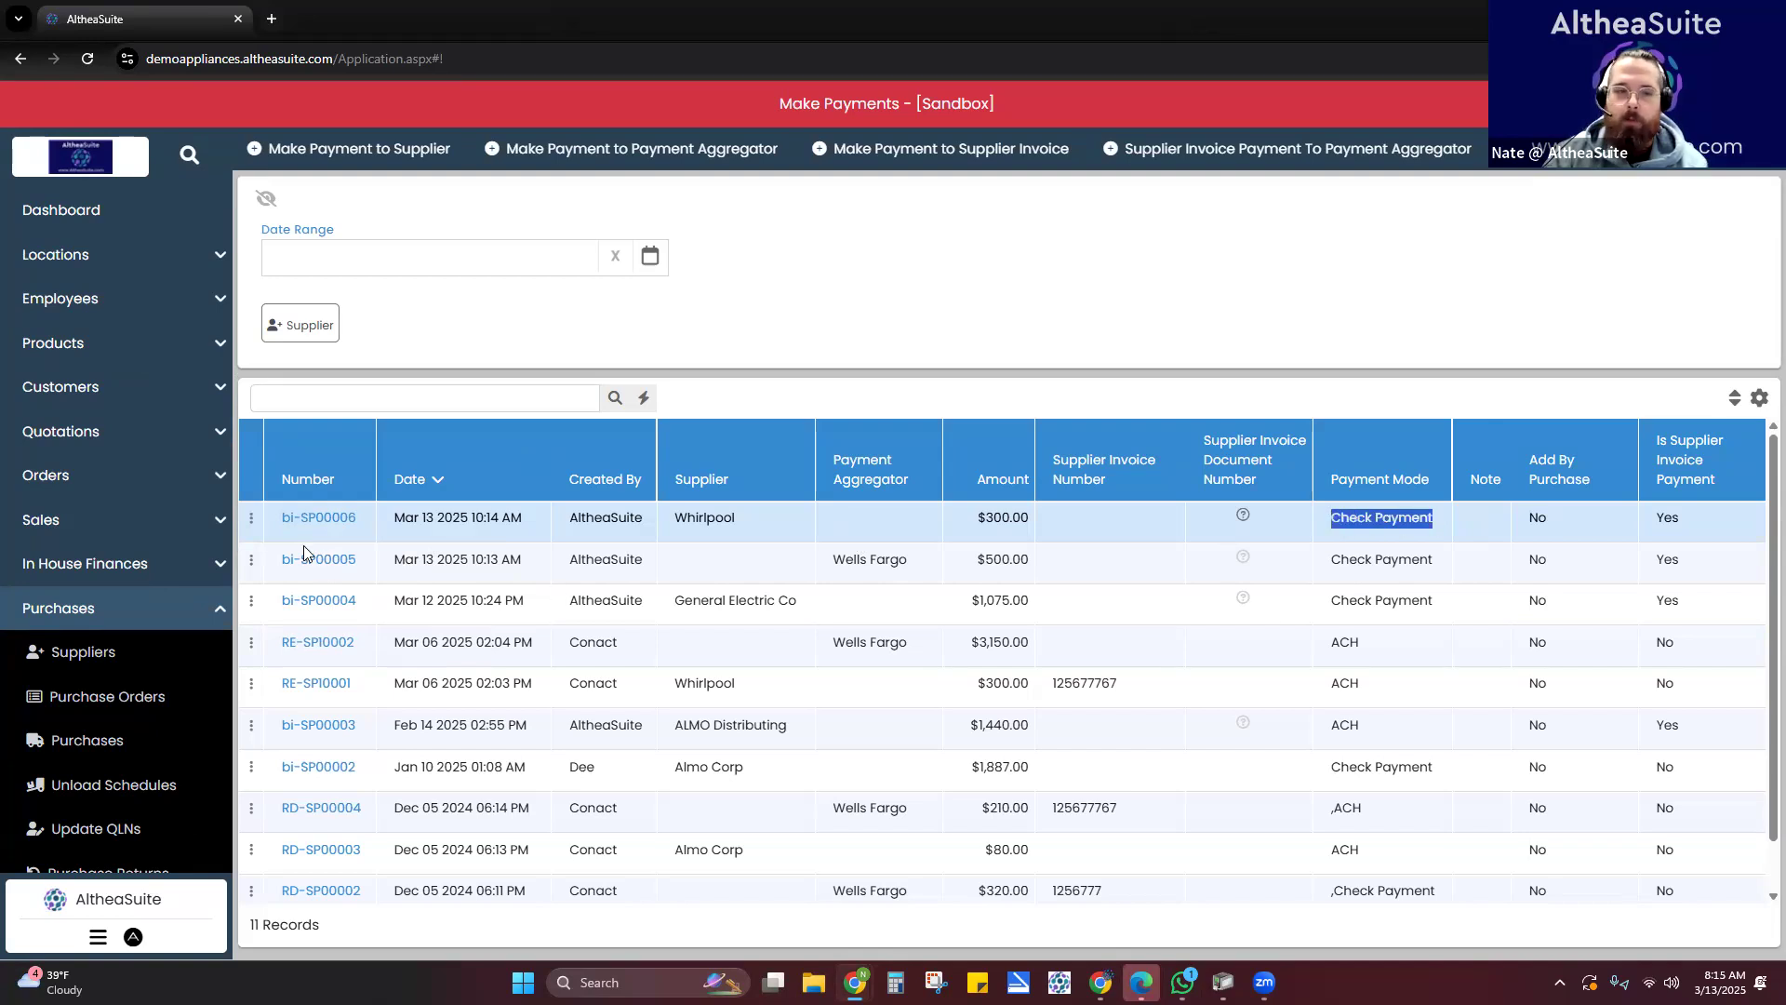
{"action": "left_click", "coordinate": [251, 517]}
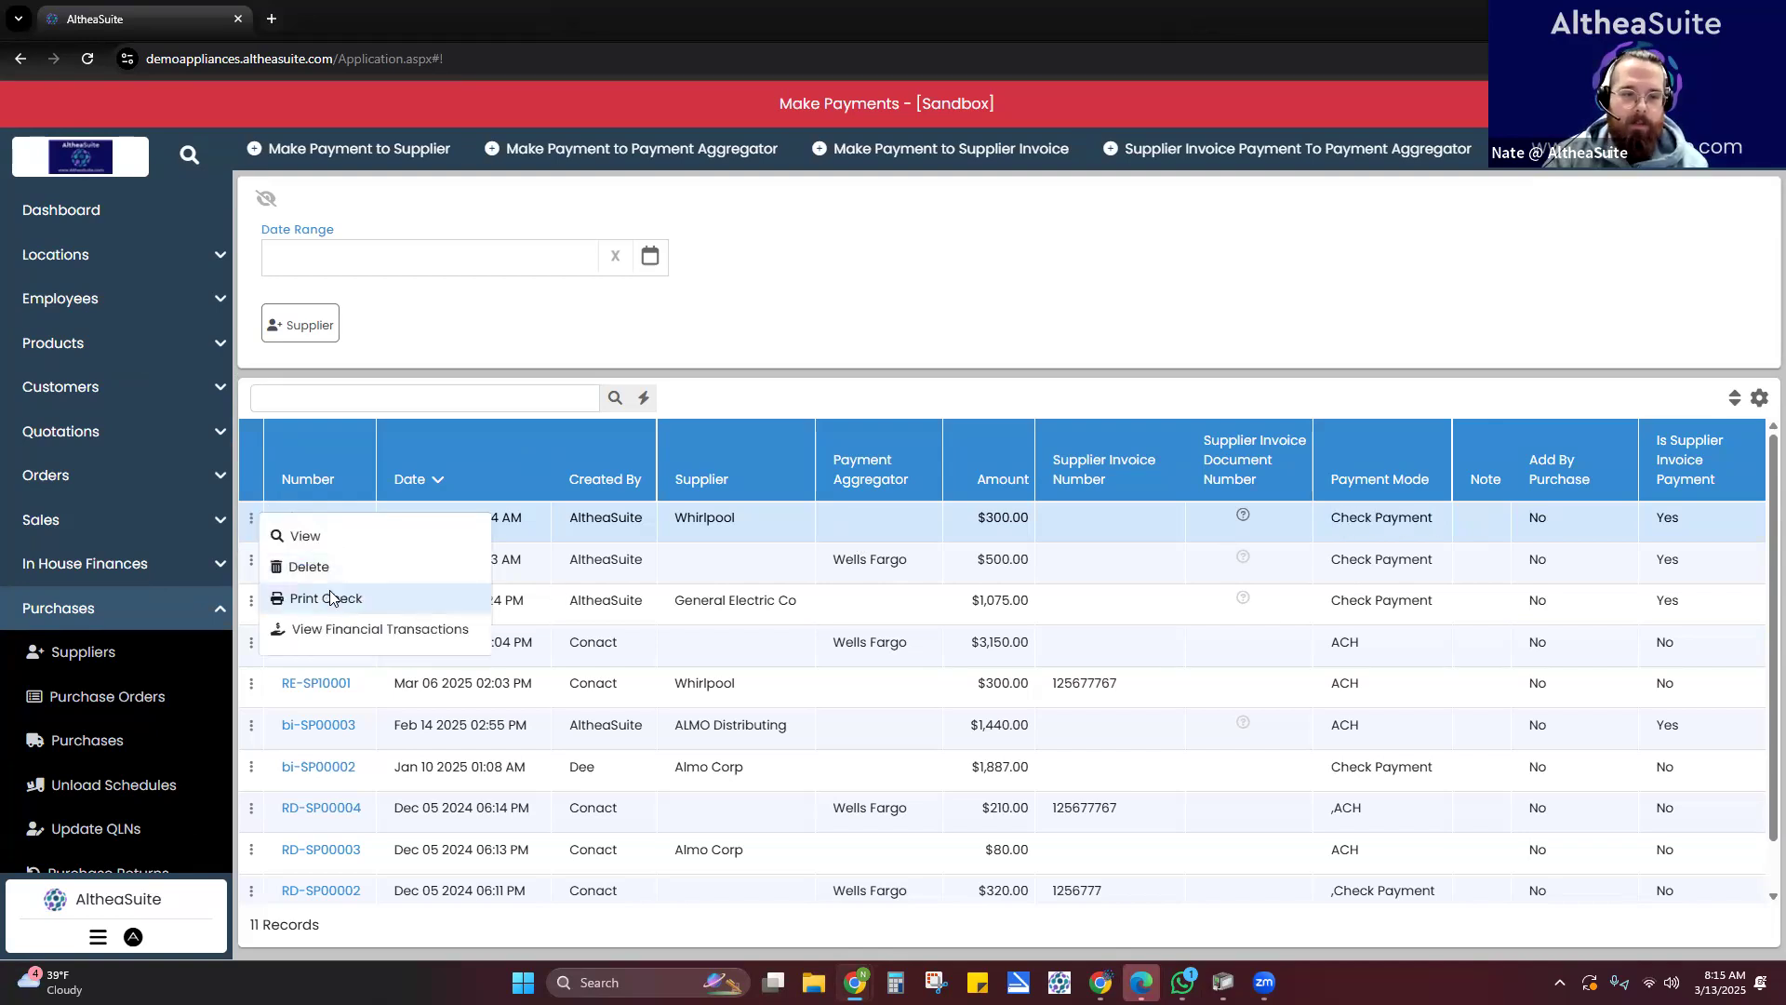
{"action": "left_click", "coordinate": [329, 592]}
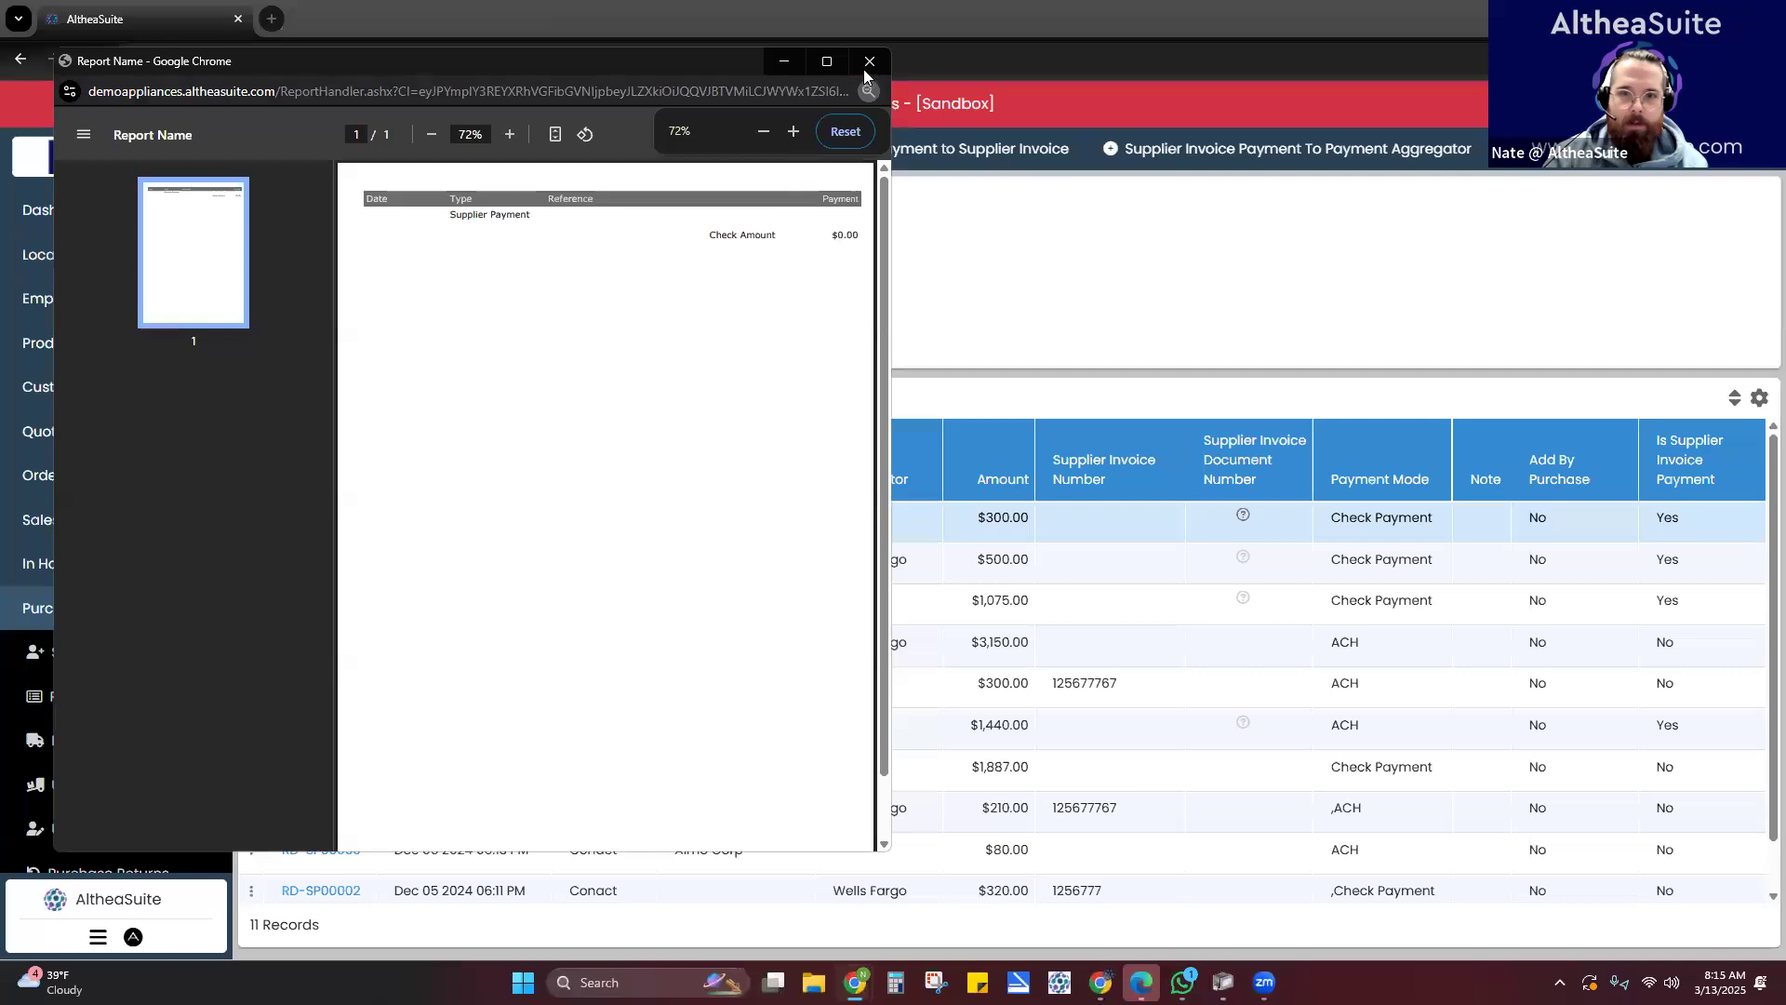
{"action": "left_click", "coordinate": [869, 61]}
- Generate the printable check for the $320.00 Wells Fargo payment of Dec 05 2024, inspect it enlarged and close it
{"action": "scroll", "coordinate": [1311, 718], "scroll_direction": "down", "scroll_amount": 1}
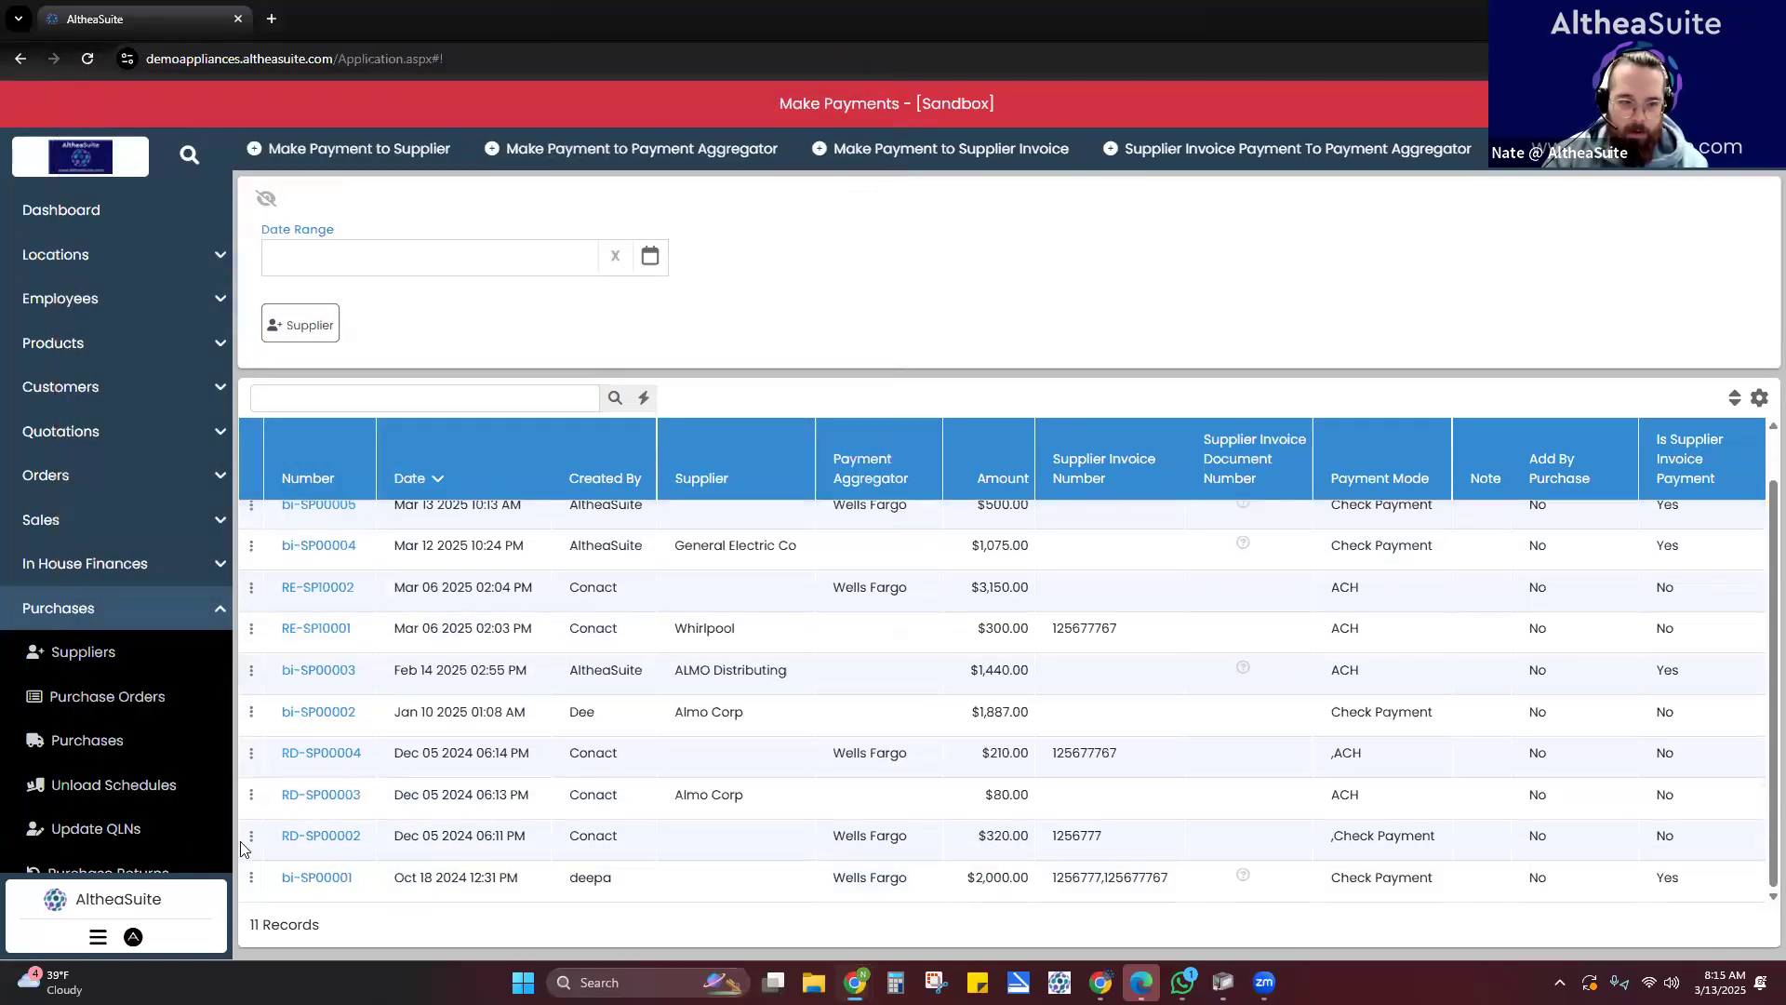
{"action": "left_click", "coordinate": [252, 755]}
{"action": "left_click", "coordinate": [1386, 851]}
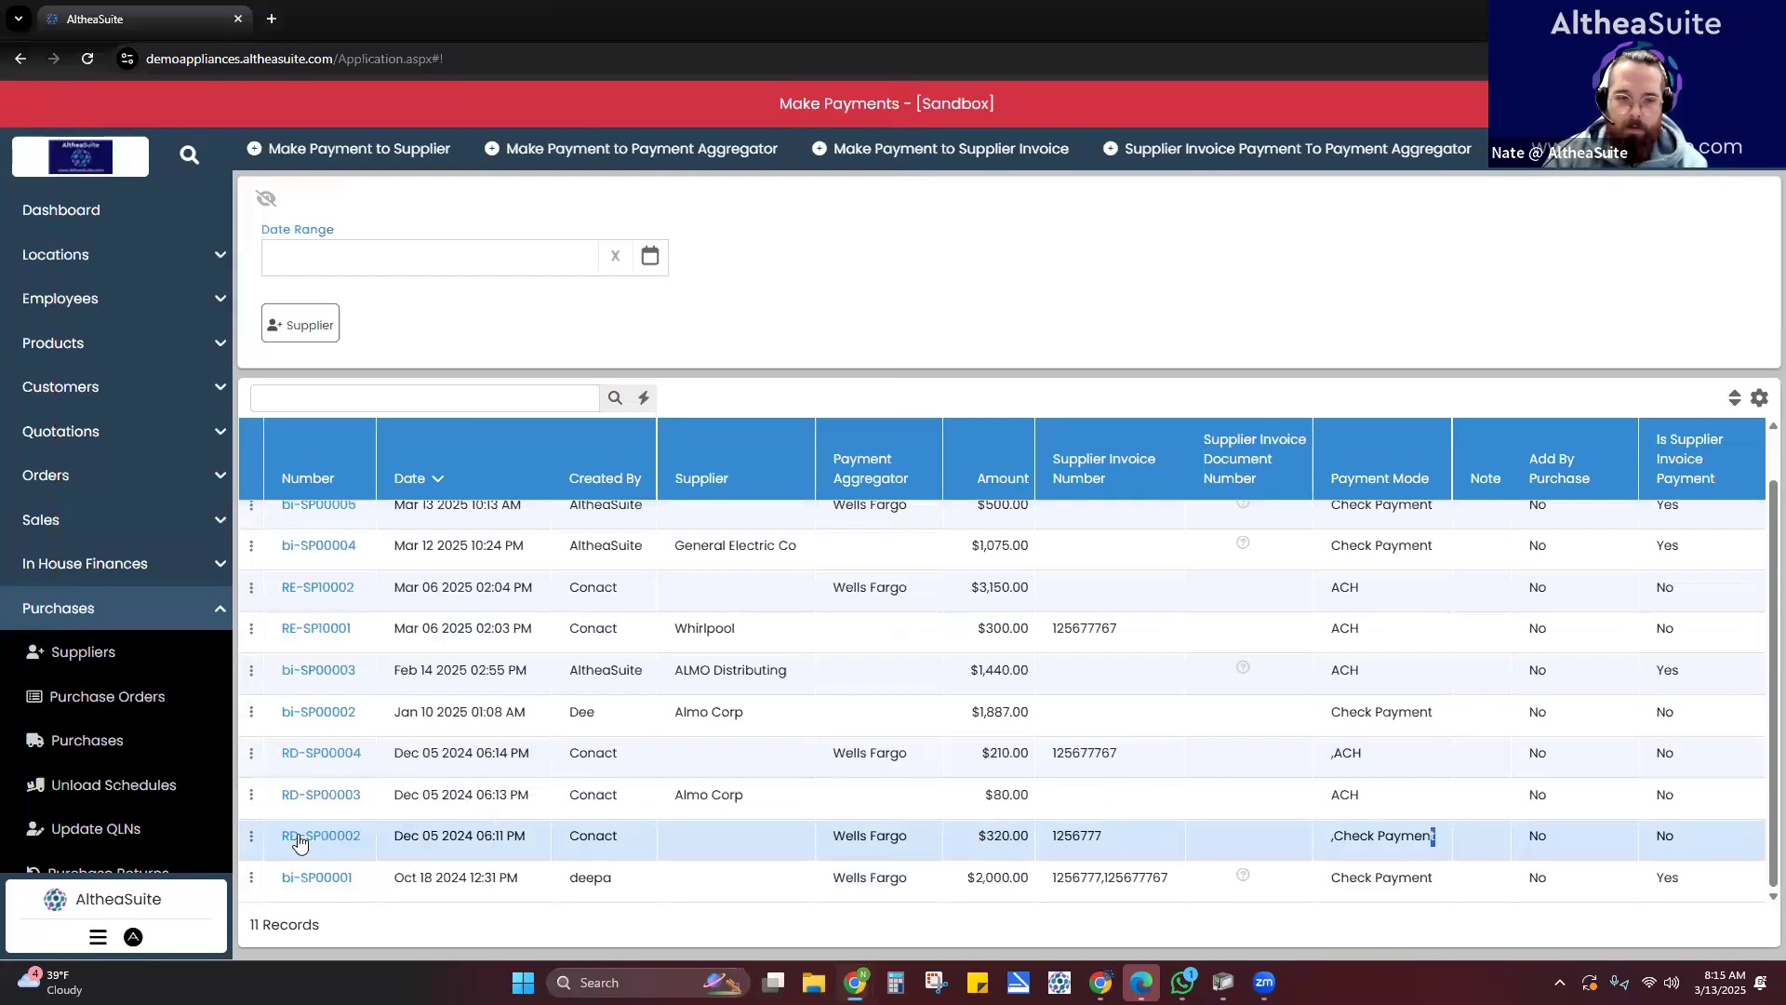
{"action": "left_click", "coordinate": [251, 835]}
{"action": "left_click", "coordinate": [326, 840]}
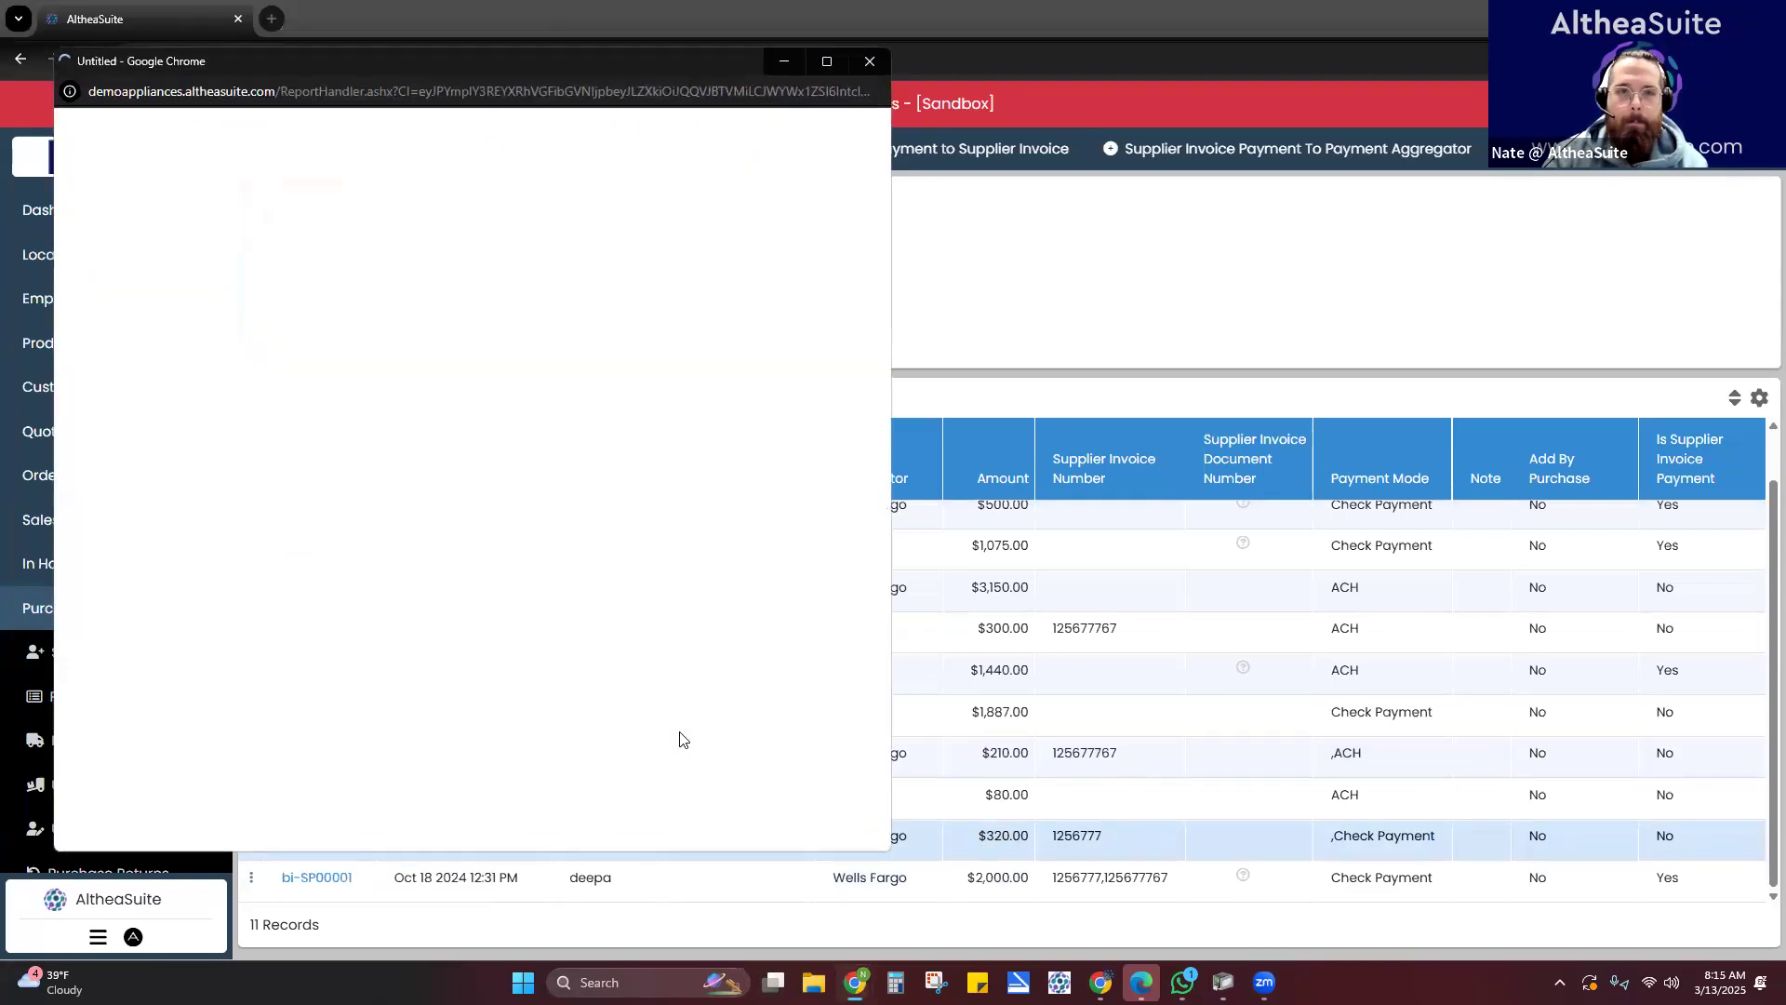
{"action": "double_click", "coordinate": [506, 54]}
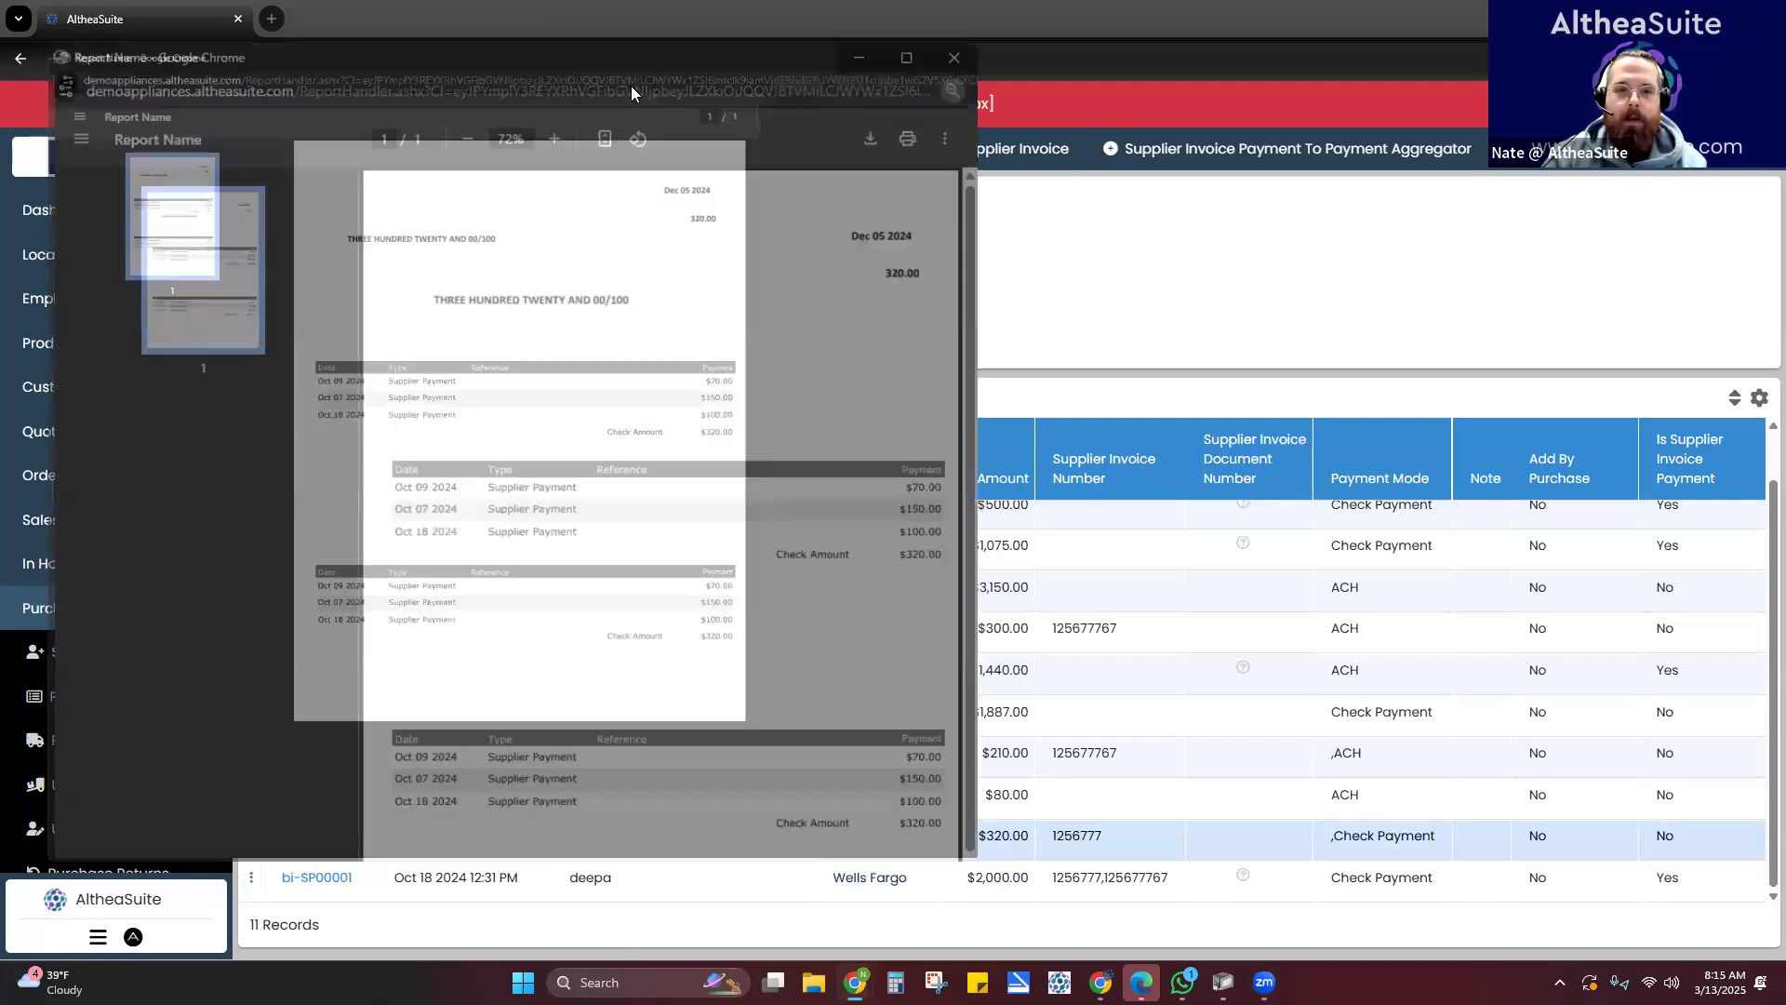
{"action": "scroll", "coordinate": [1206, 325], "scroll_direction": "up", "scroll_amount": 3}
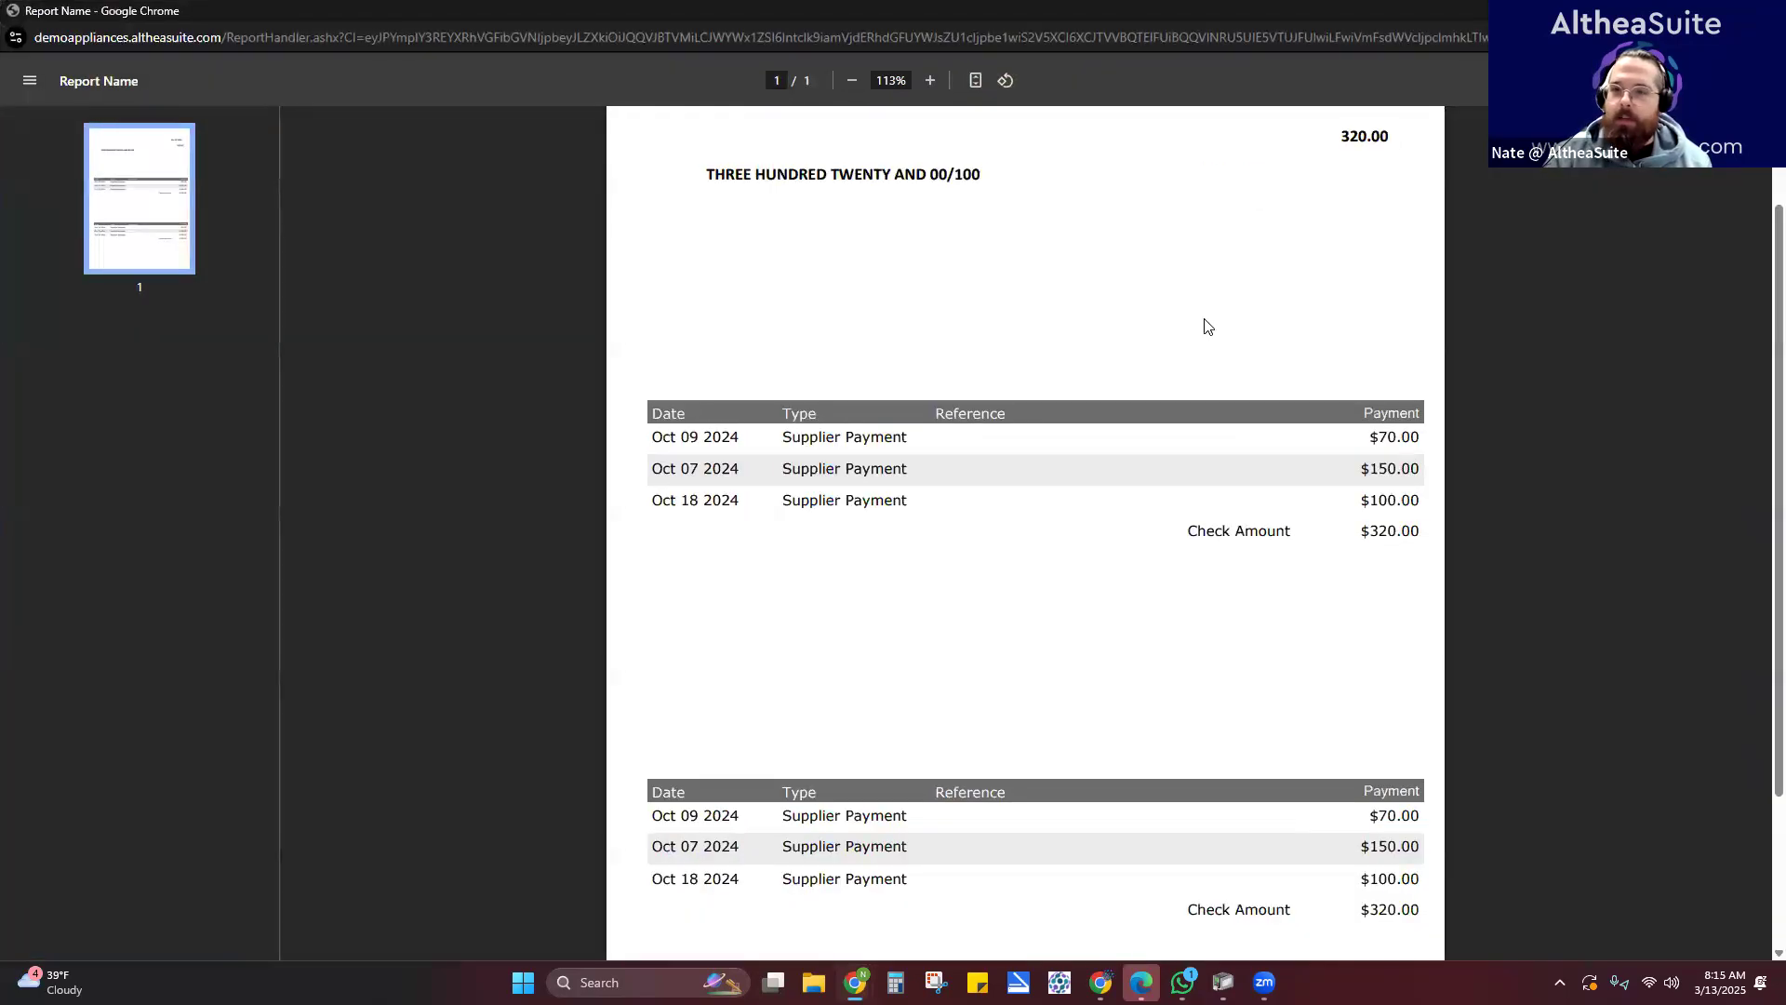
{"action": "scroll", "coordinate": [1206, 326], "scroll_direction": "up", "scroll_amount": 1}
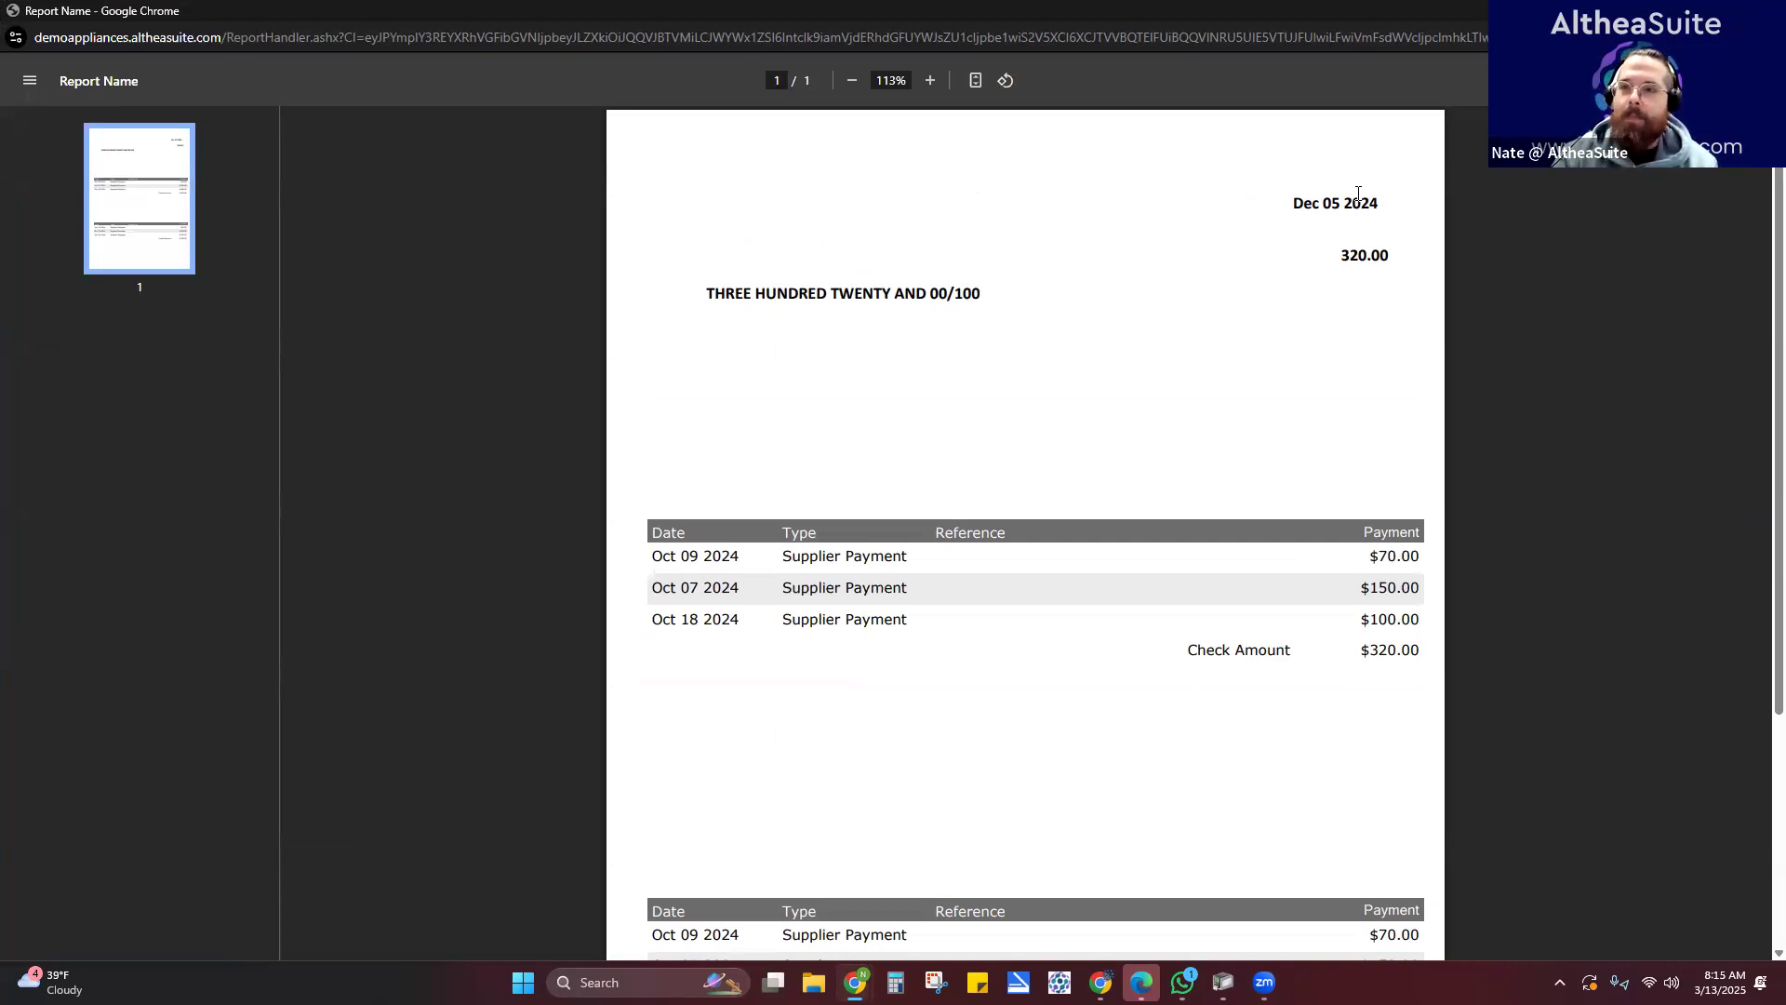
{"action": "key", "text": "ctrl+w"}
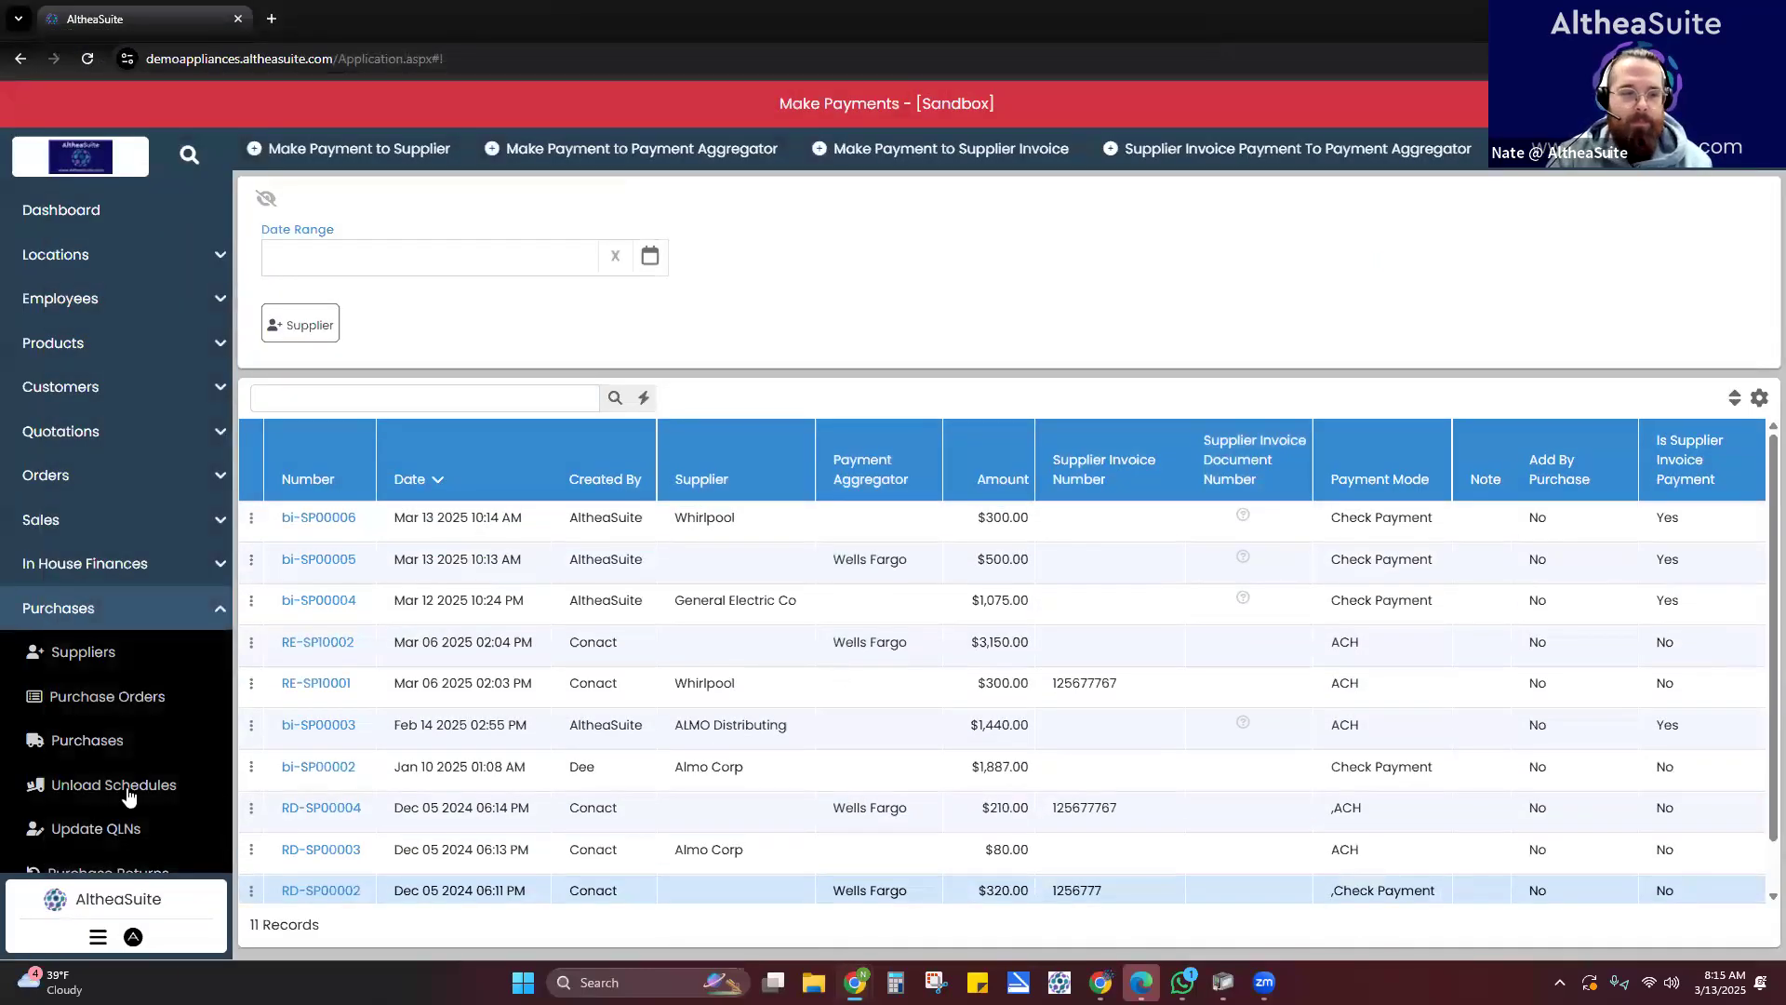
- Open the financial transactions in the finance books and examine the entries posted for supplier invoices and check payments
{"action": "scroll", "coordinate": [128, 798], "scroll_direction": "down", "scroll_amount": 2}
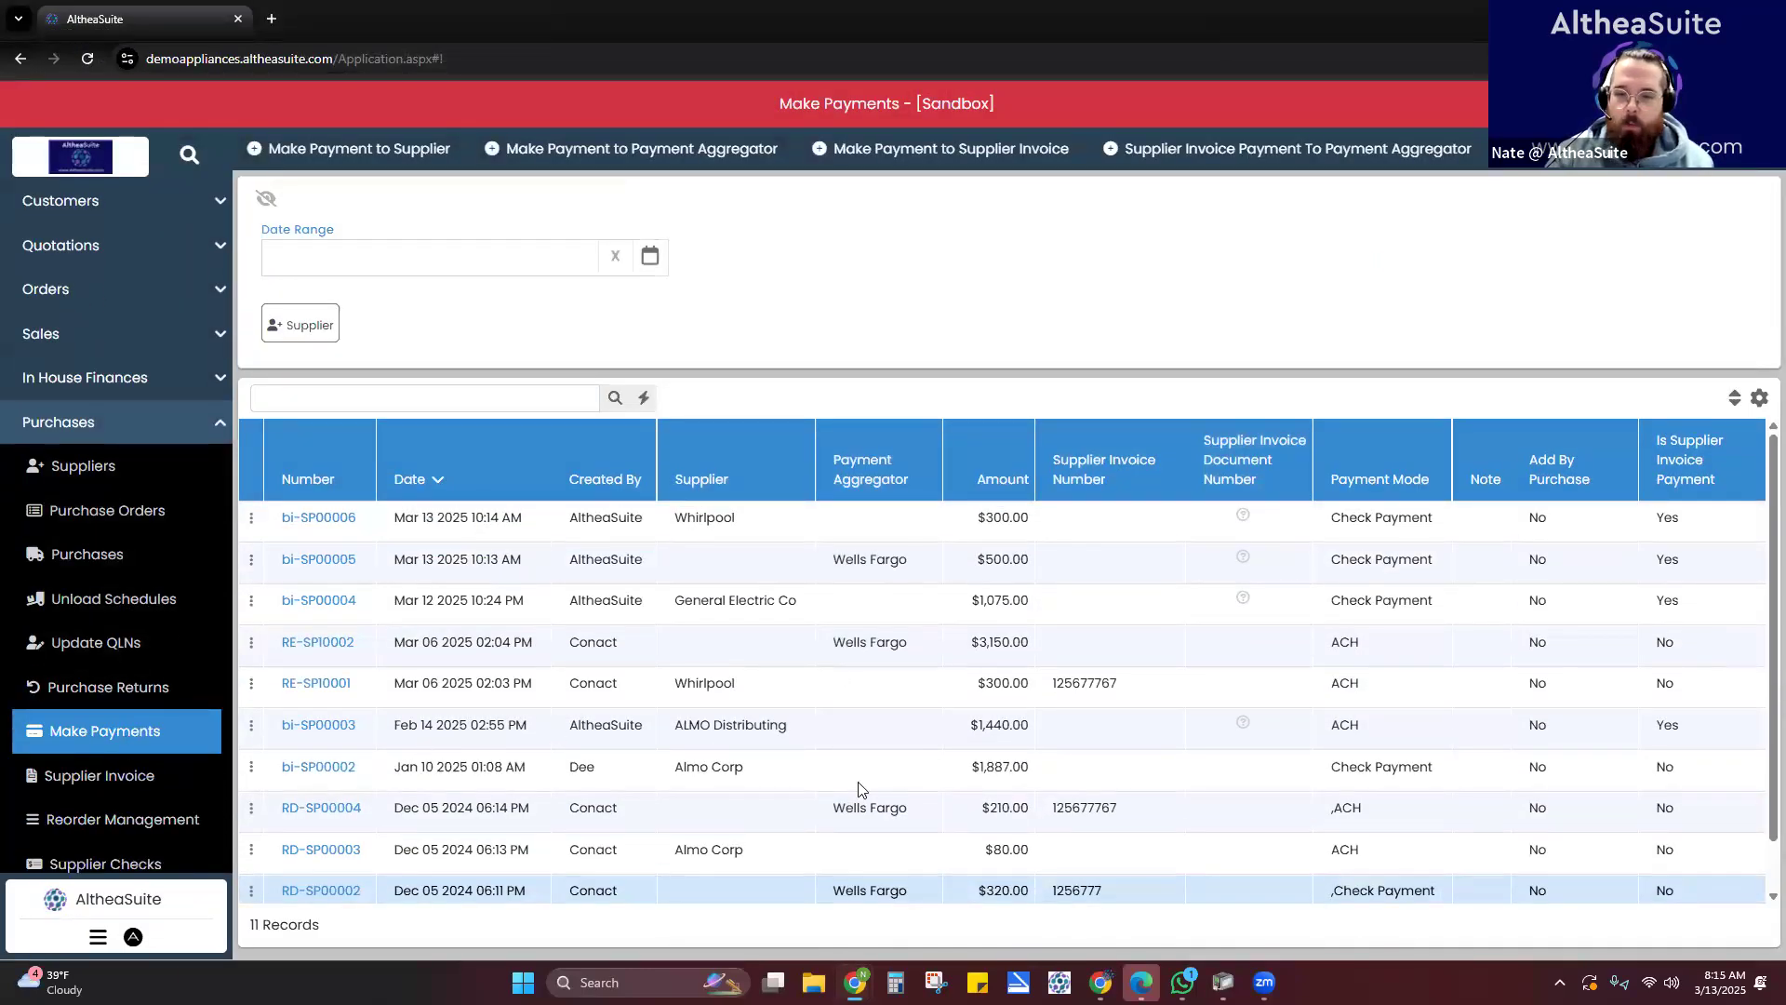
{"action": "scroll", "coordinate": [857, 788], "scroll_direction": "down", "scroll_amount": 1}
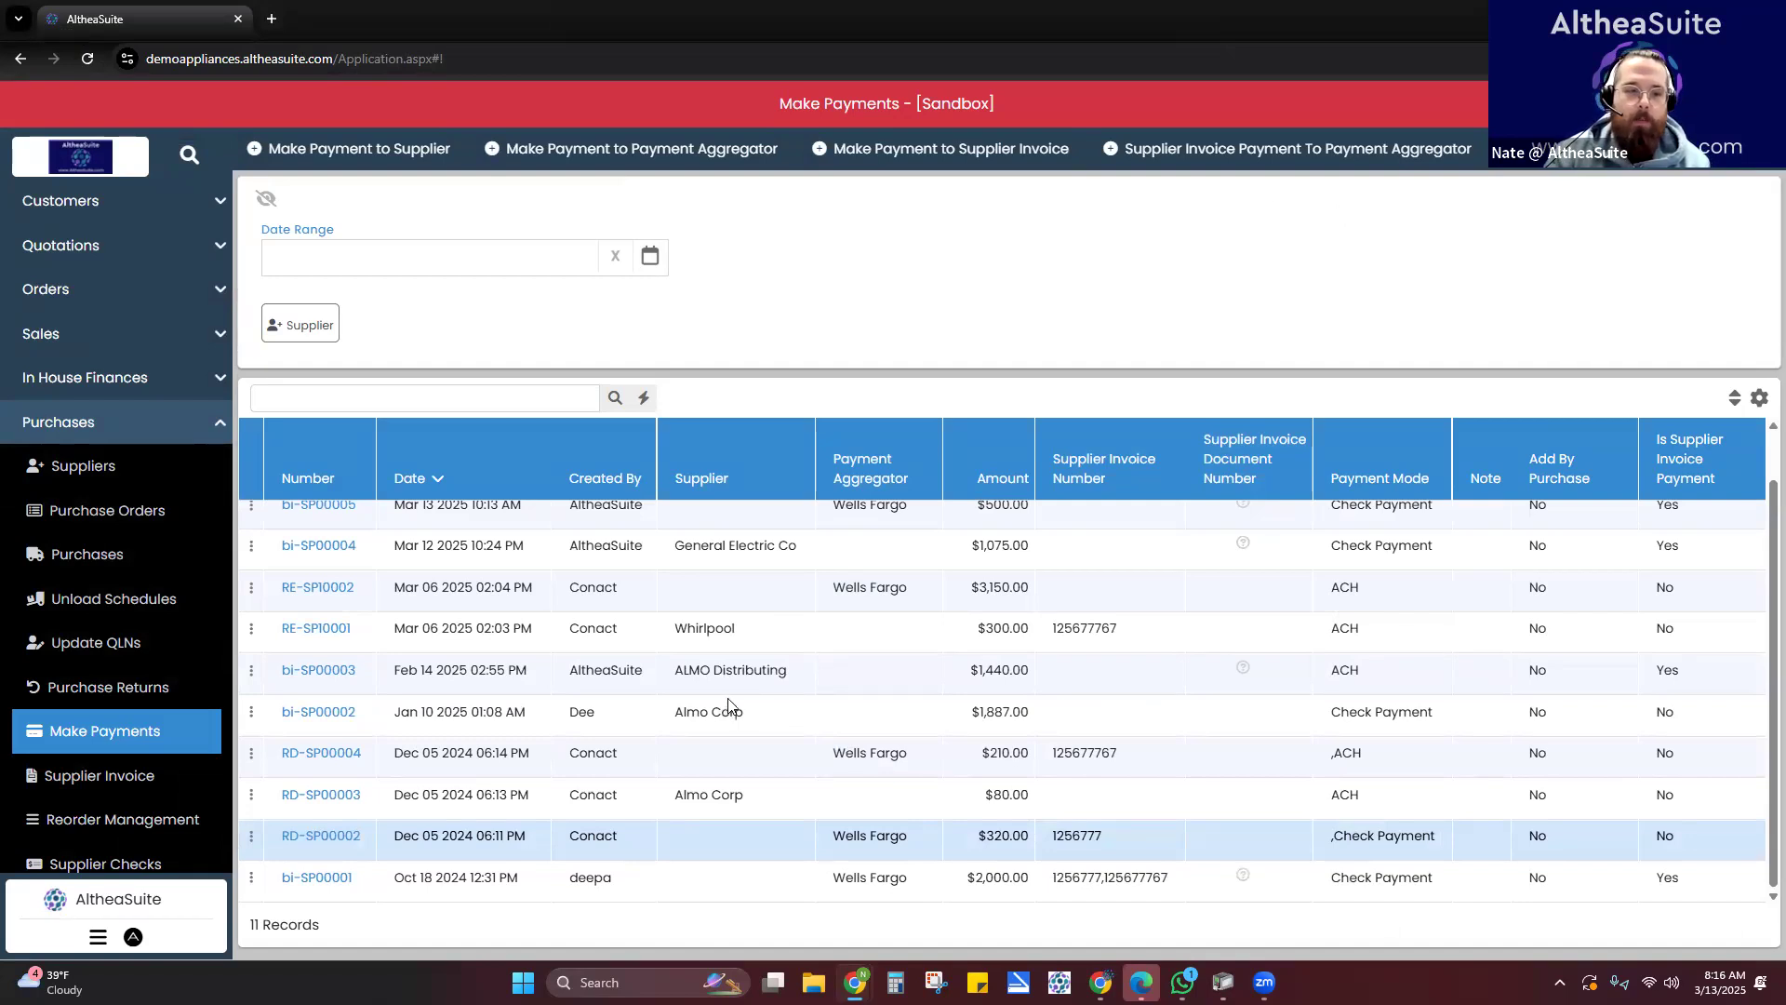
{"action": "left_click", "coordinate": [121, 426]}
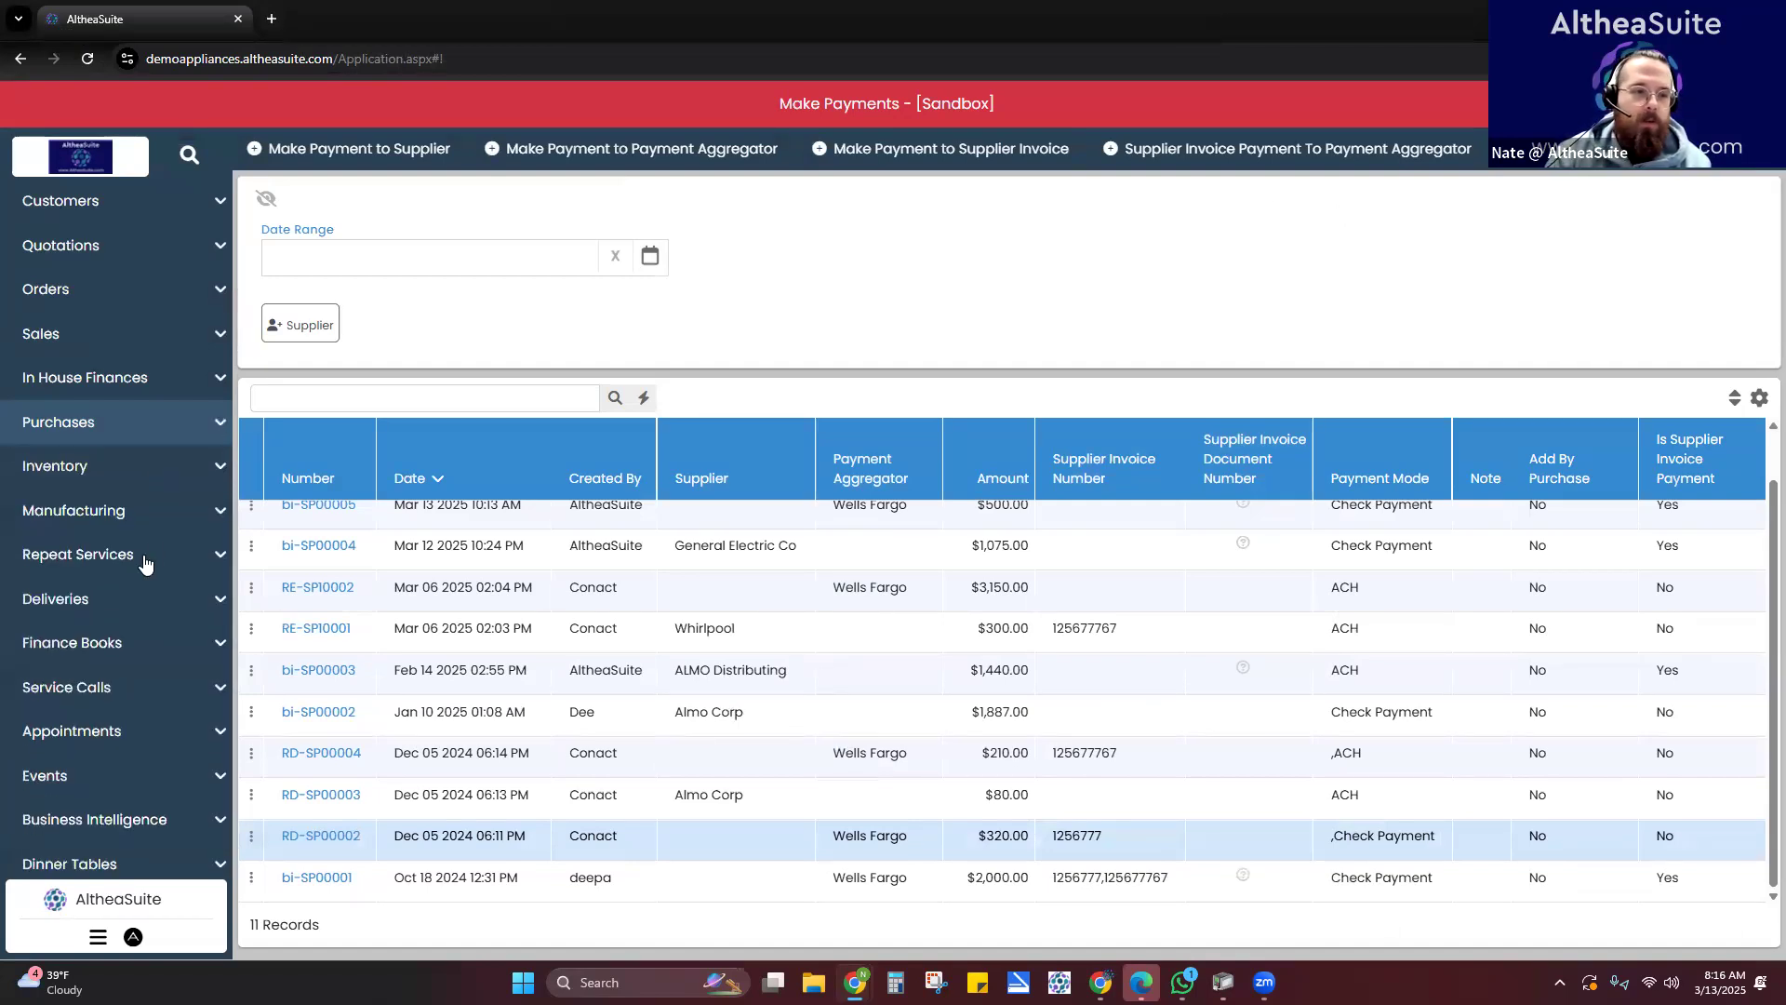
{"action": "left_click", "coordinate": [117, 643]}
{"action": "scroll", "coordinate": [139, 707], "scroll_direction": "down", "scroll_amount": 1}
{"action": "left_click", "coordinate": [111, 640]}
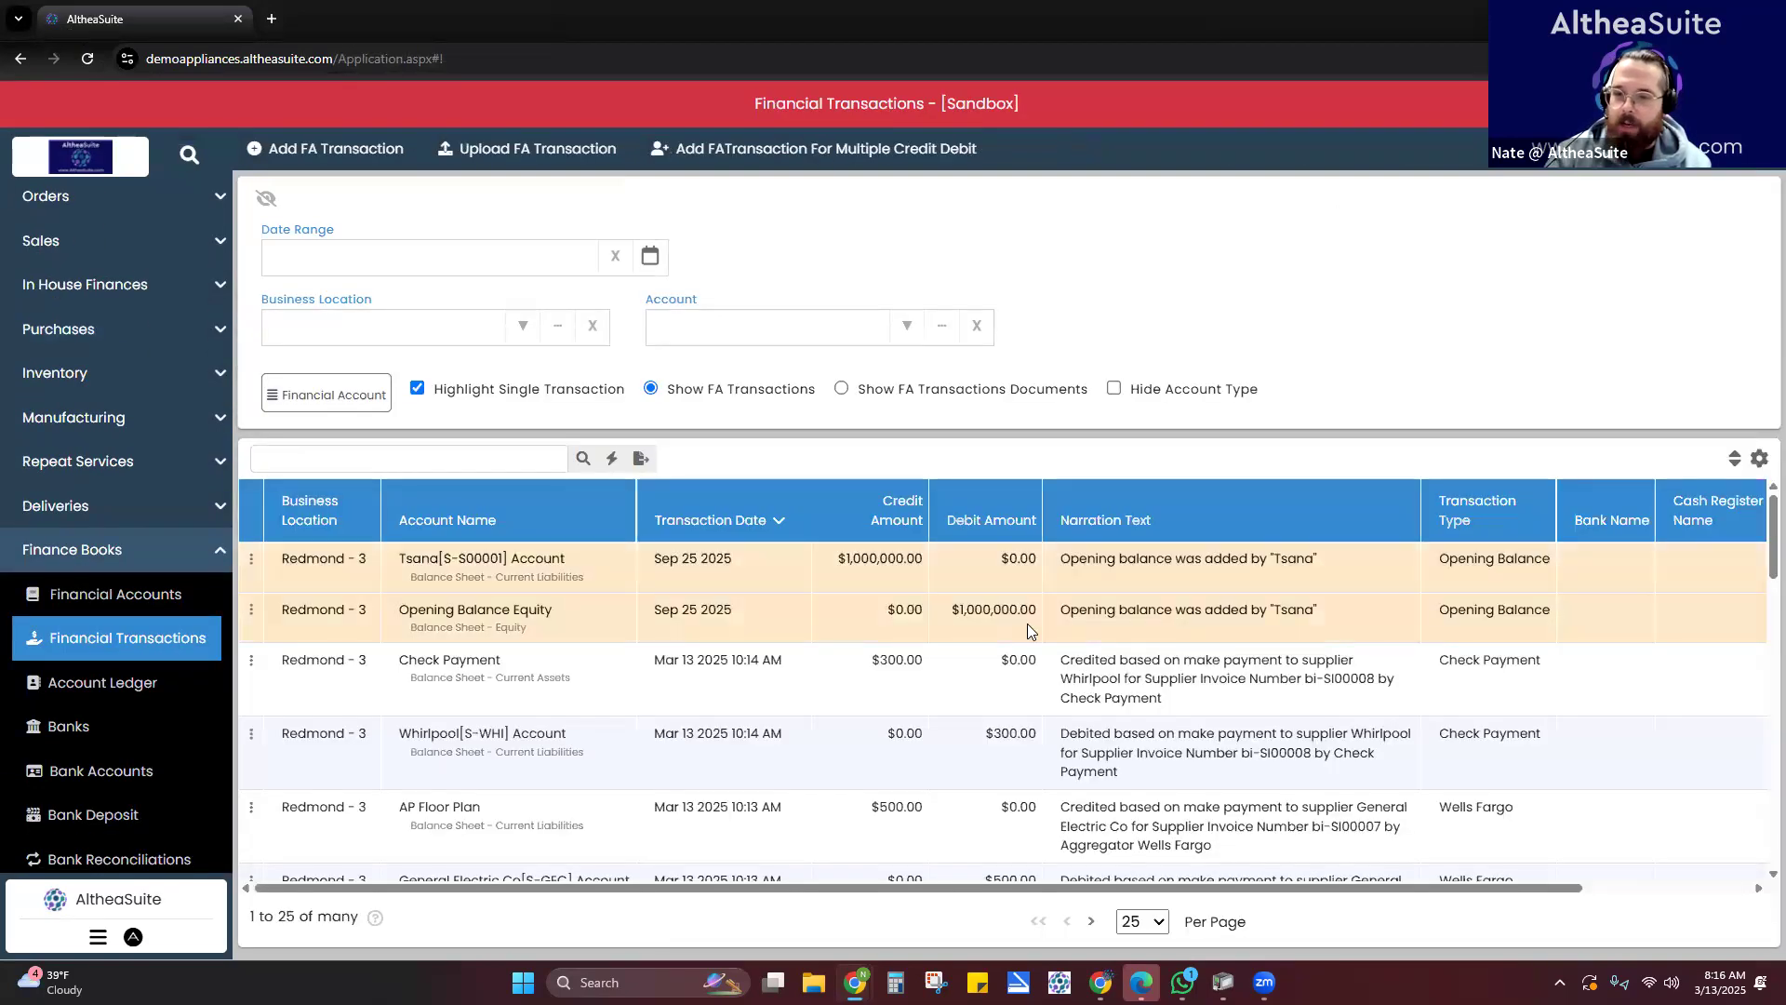
{"action": "scroll", "coordinate": [1144, 661], "scroll_direction": "down", "scroll_amount": 3}
{"action": "scroll", "coordinate": [1144, 660], "scroll_direction": "down", "scroll_amount": 3}
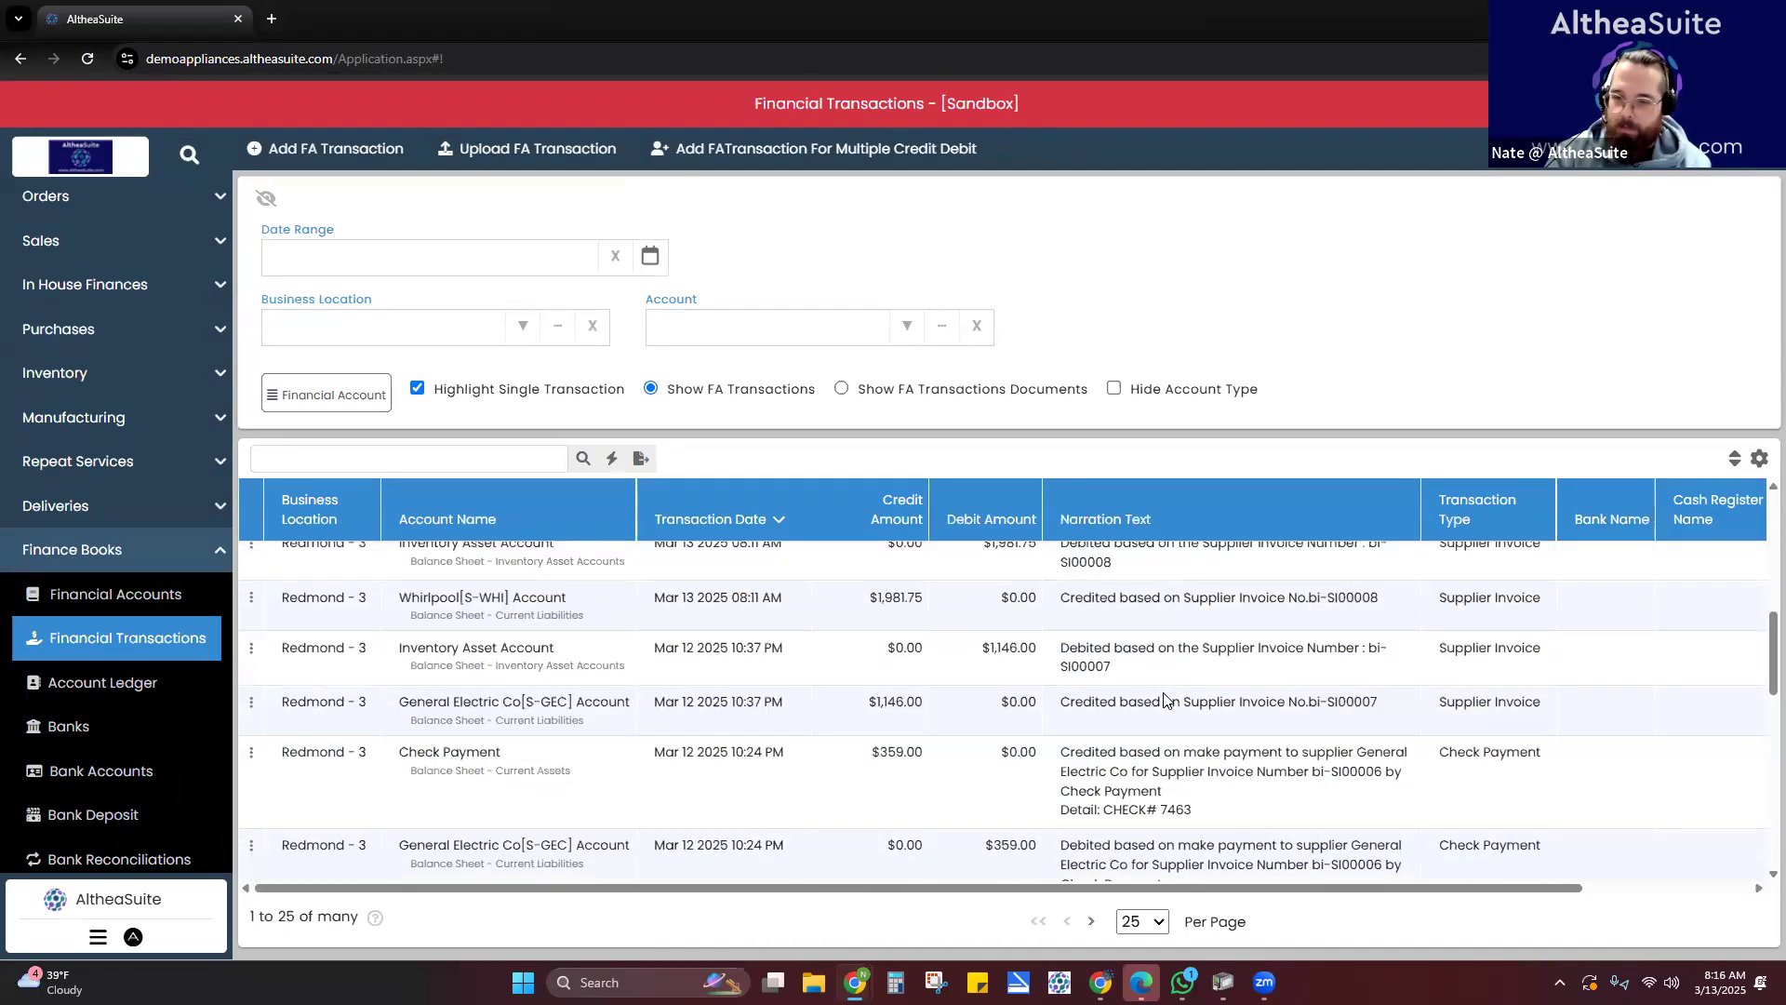
{"action": "scroll", "coordinate": [1164, 699], "scroll_direction": "down", "scroll_amount": 1}
{"action": "scroll", "coordinate": [809, 669], "scroll_direction": "down", "scroll_amount": 1}
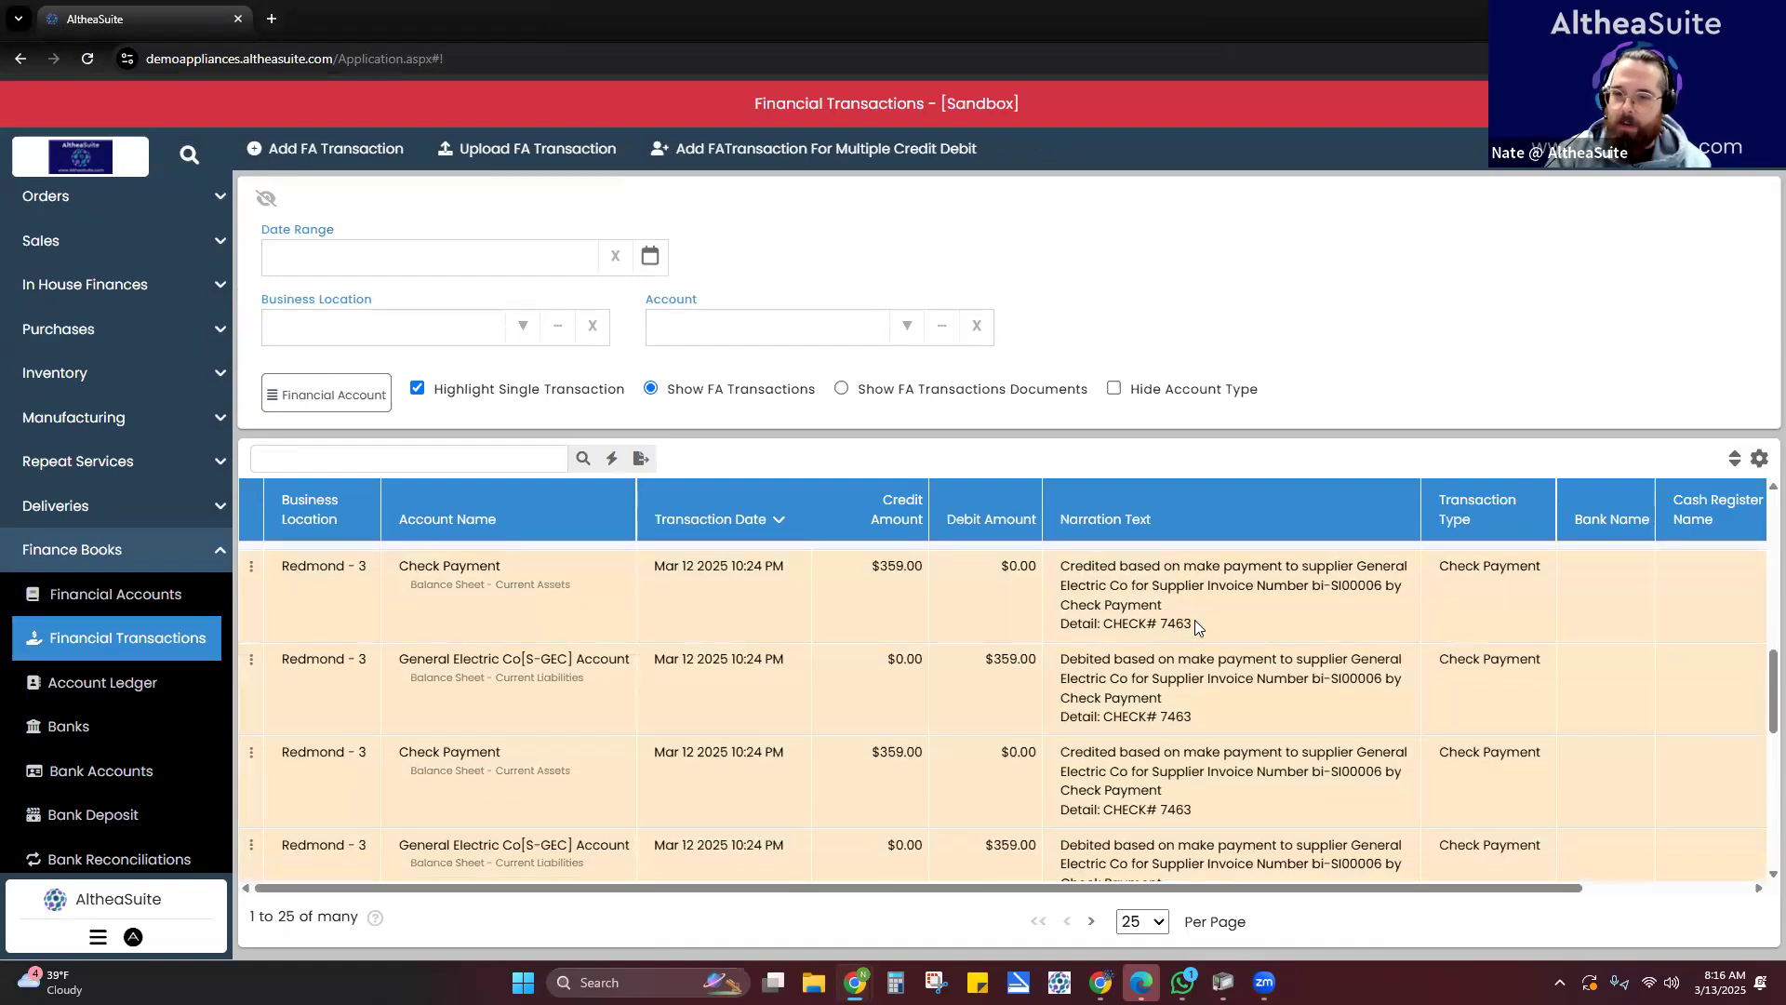
- Highlight the check number in the narration of the $359.00 check payment to General Electric Co, and clear the highlight
{"action": "left_click_drag", "start_coordinate": [1110, 631], "coordinate": [1105, 630]}
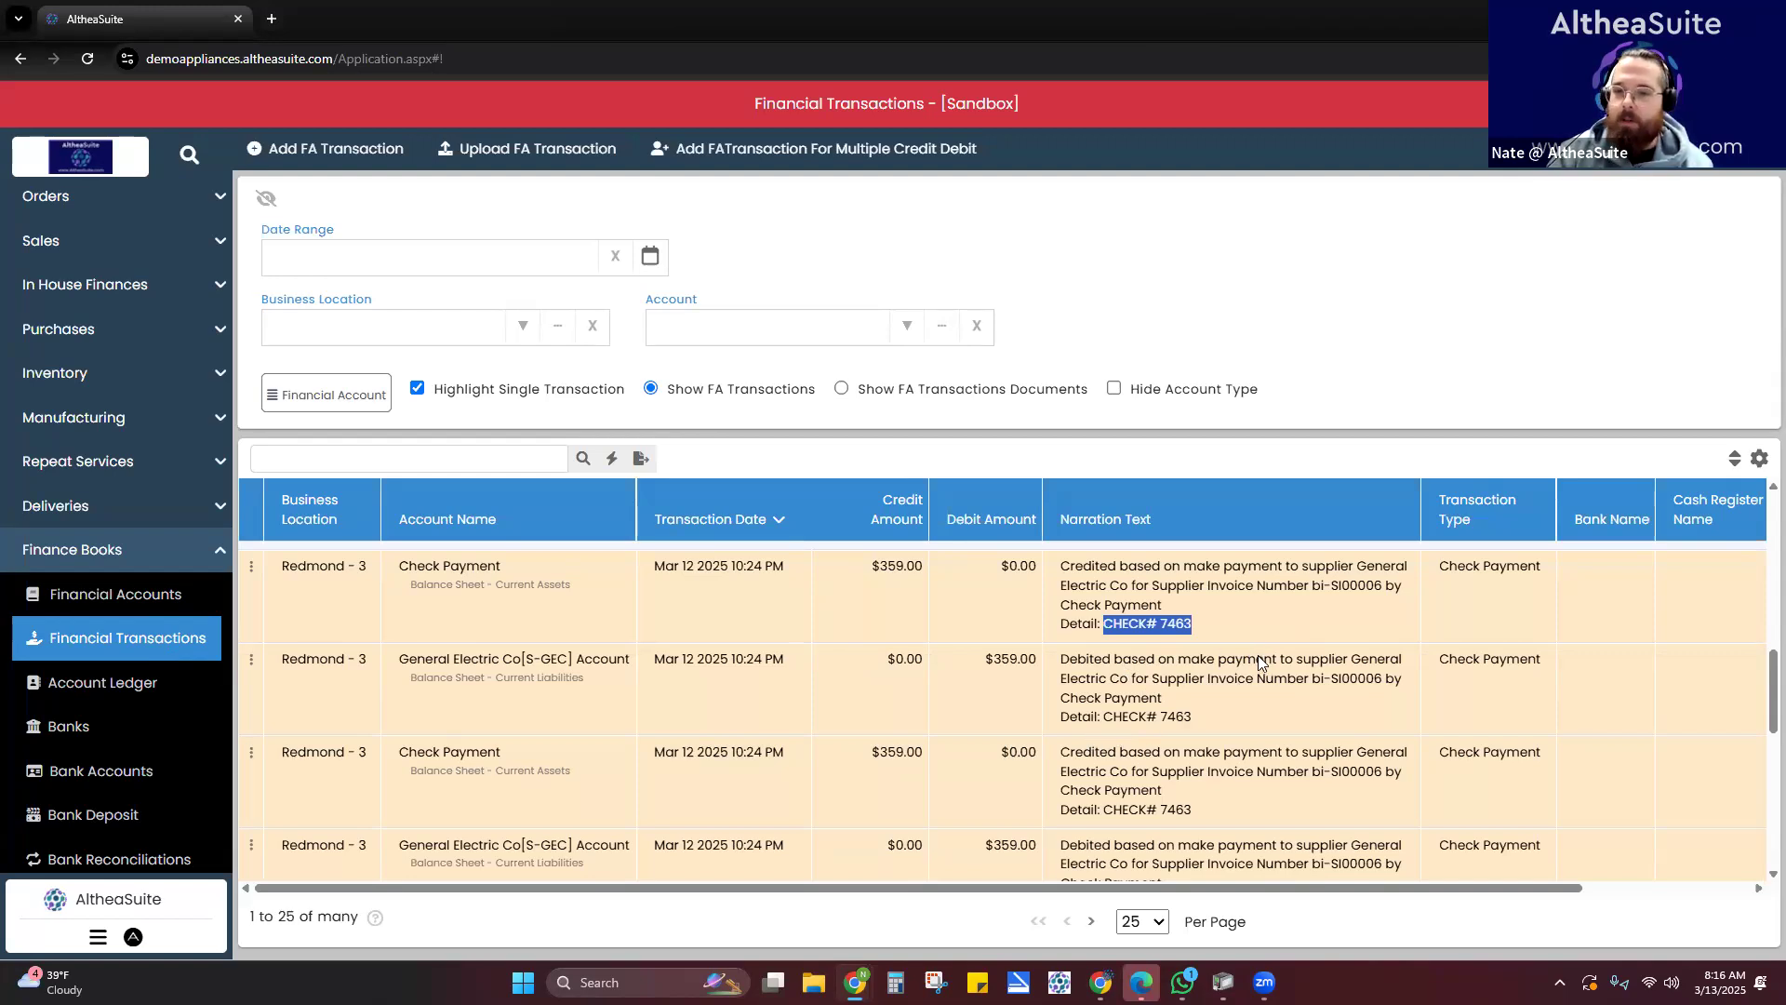
{"action": "left_click", "coordinate": [1163, 610]}
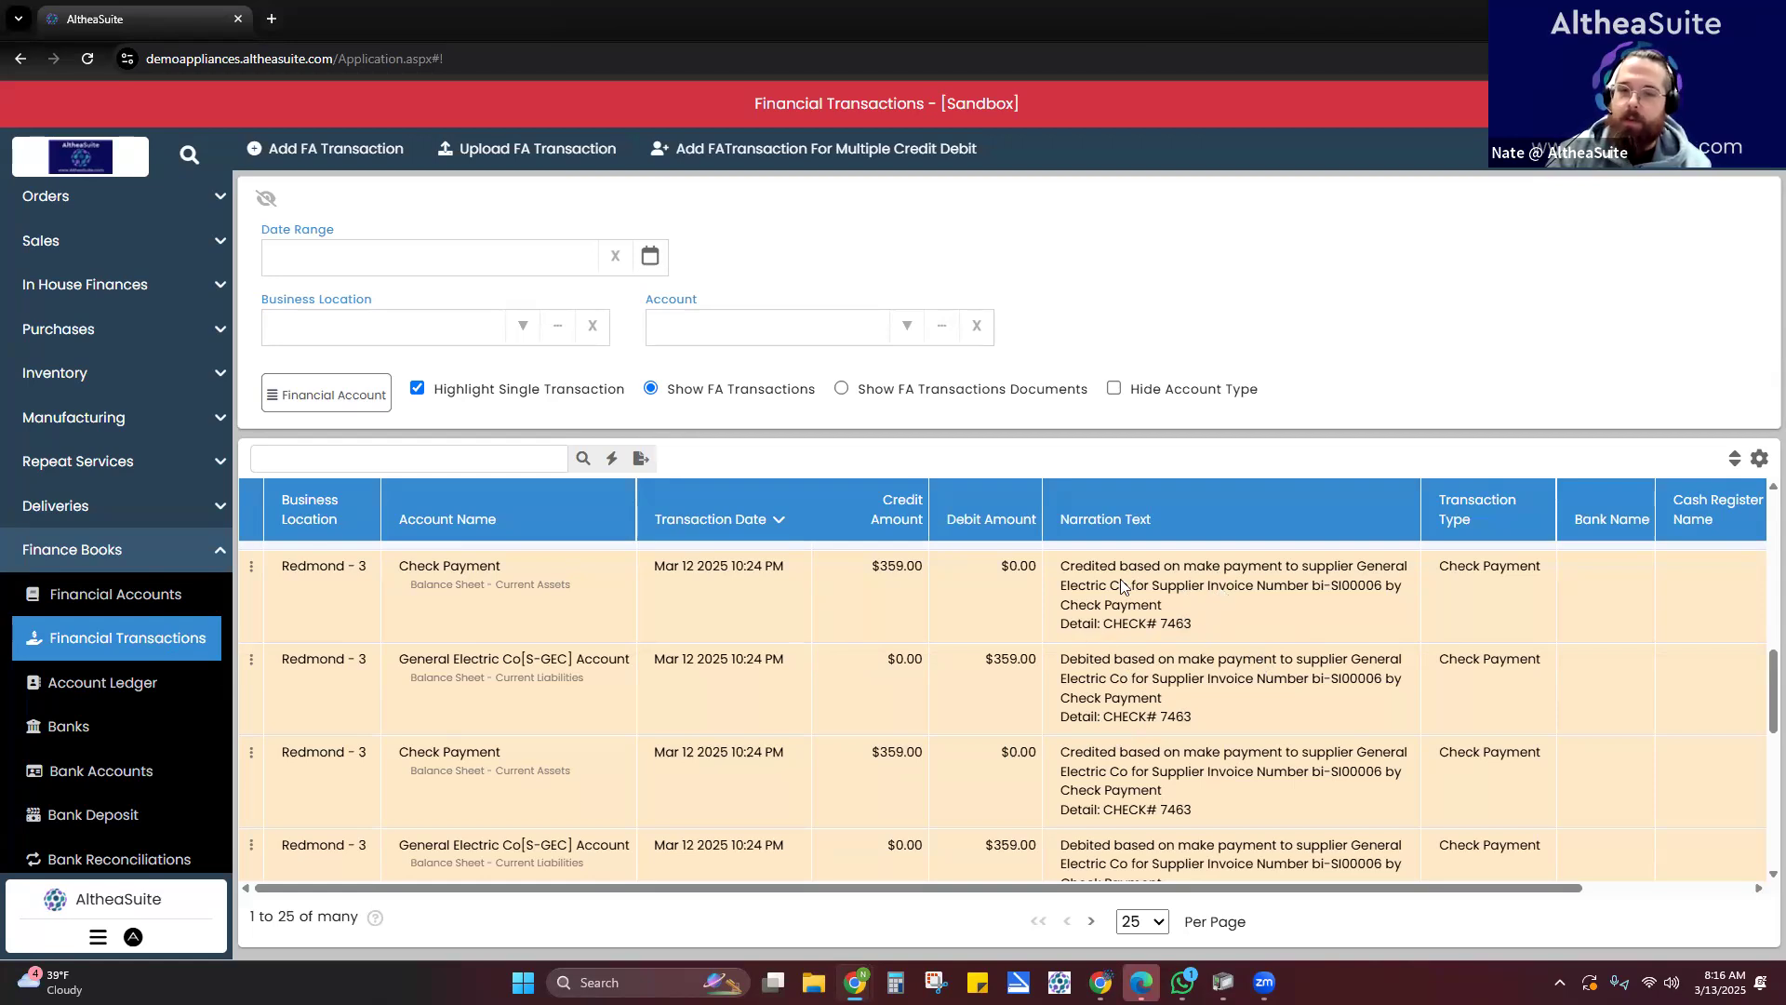
- Open the purchase settings, review the options for additional expenses and supplier invoice payments, and close them without changes
{"action": "left_click", "coordinate": [84, 550]}
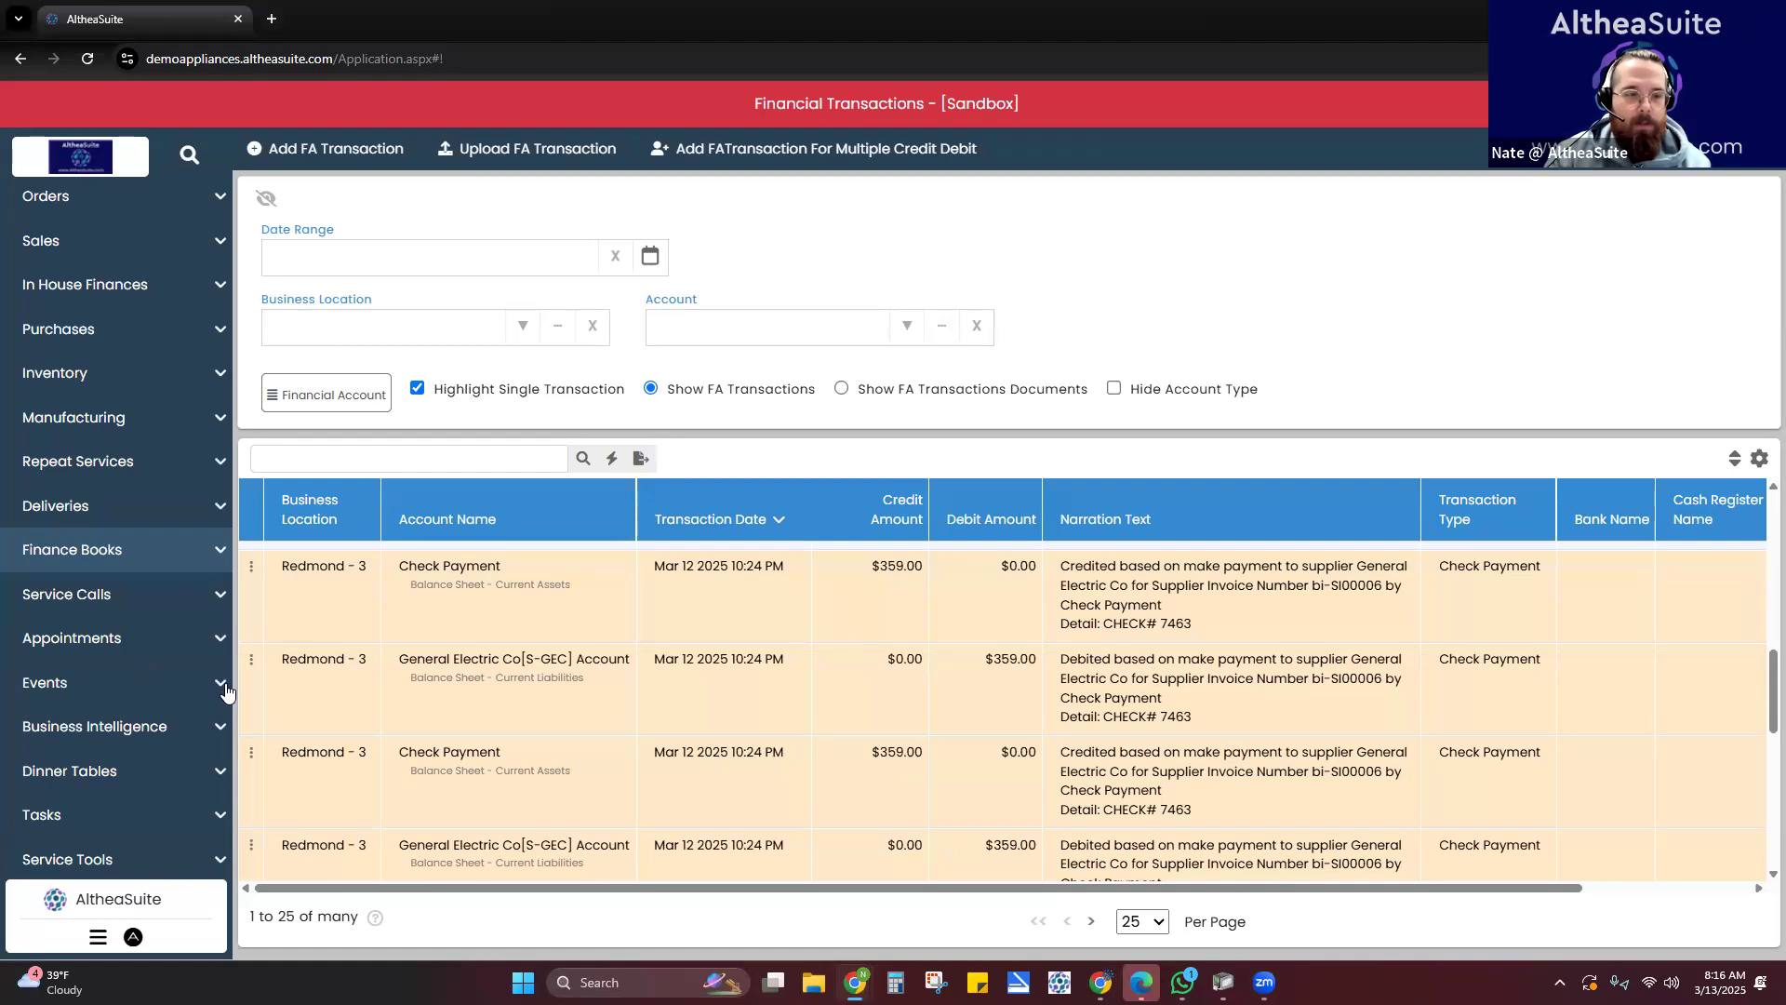
{"action": "scroll", "coordinate": [173, 685], "scroll_direction": "down", "scroll_amount": 1}
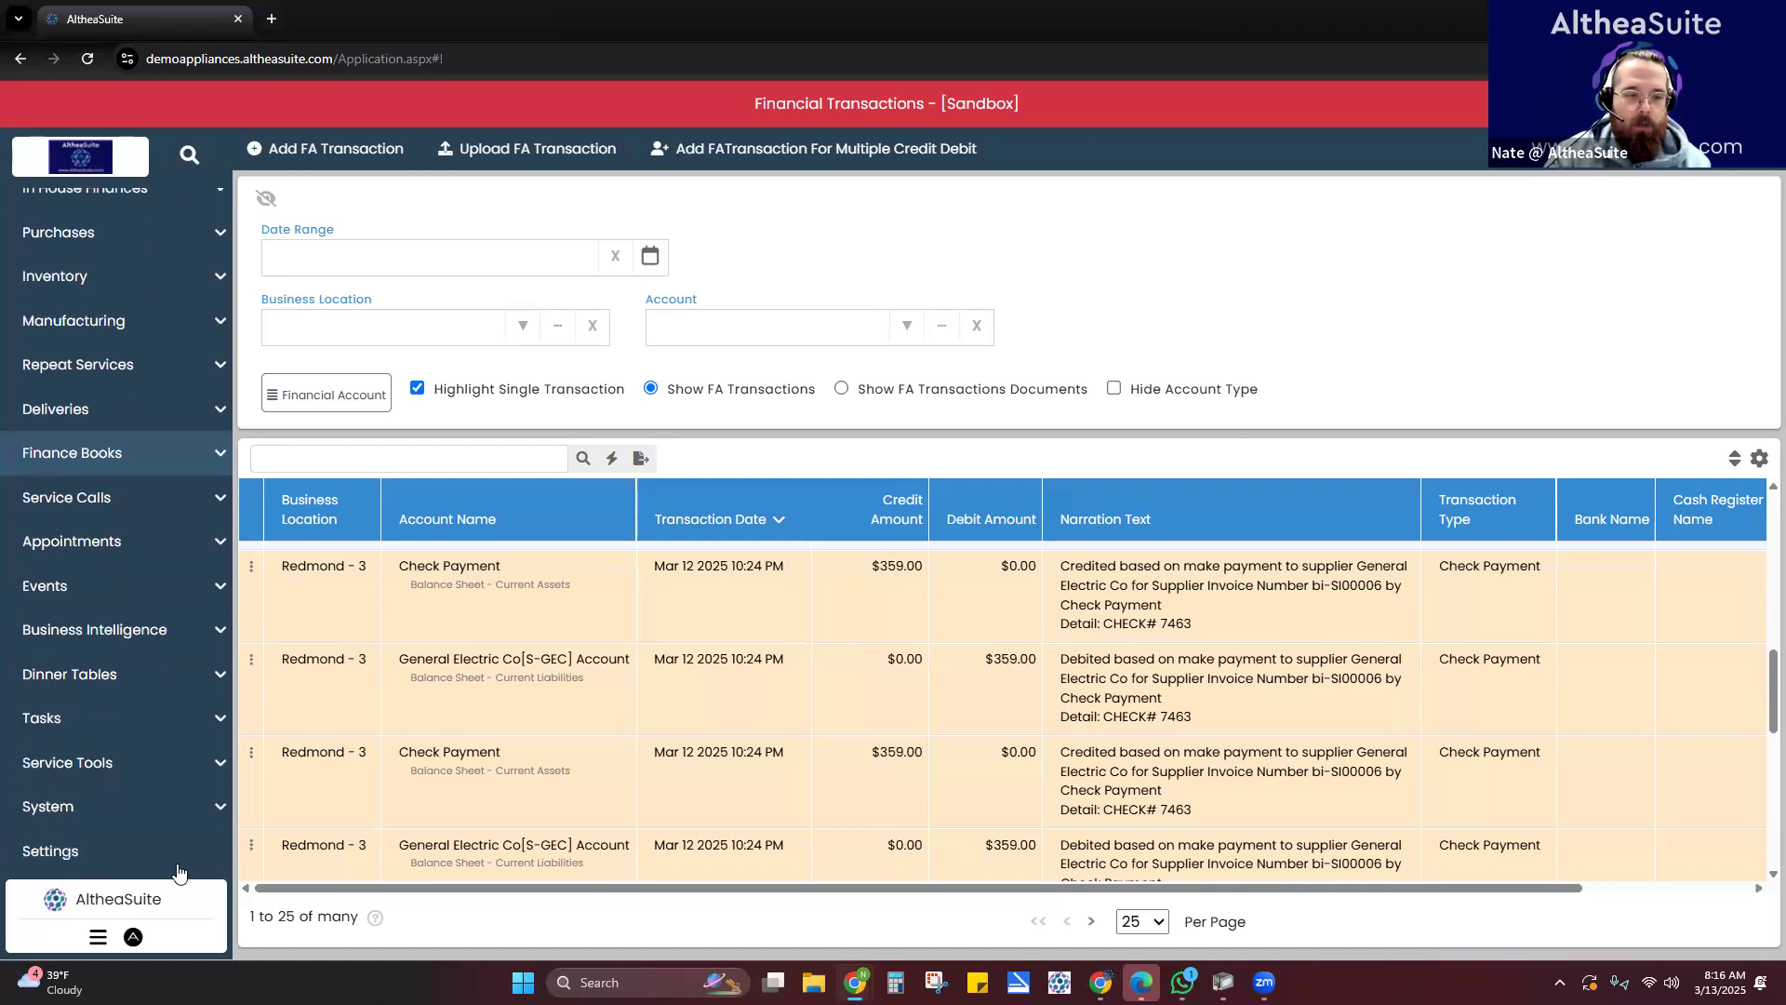
{"action": "left_click", "coordinate": [130, 854]}
{"action": "scroll", "coordinate": [958, 797], "scroll_direction": "down", "scroll_amount": 1}
{"action": "scroll", "coordinate": [963, 797], "scroll_direction": "down", "scroll_amount": 6}
{"action": "scroll", "coordinate": [1172, 753], "scroll_direction": "down", "scroll_amount": 2}
{"action": "scroll", "coordinate": [903, 605], "scroll_direction": "up", "scroll_amount": 1}
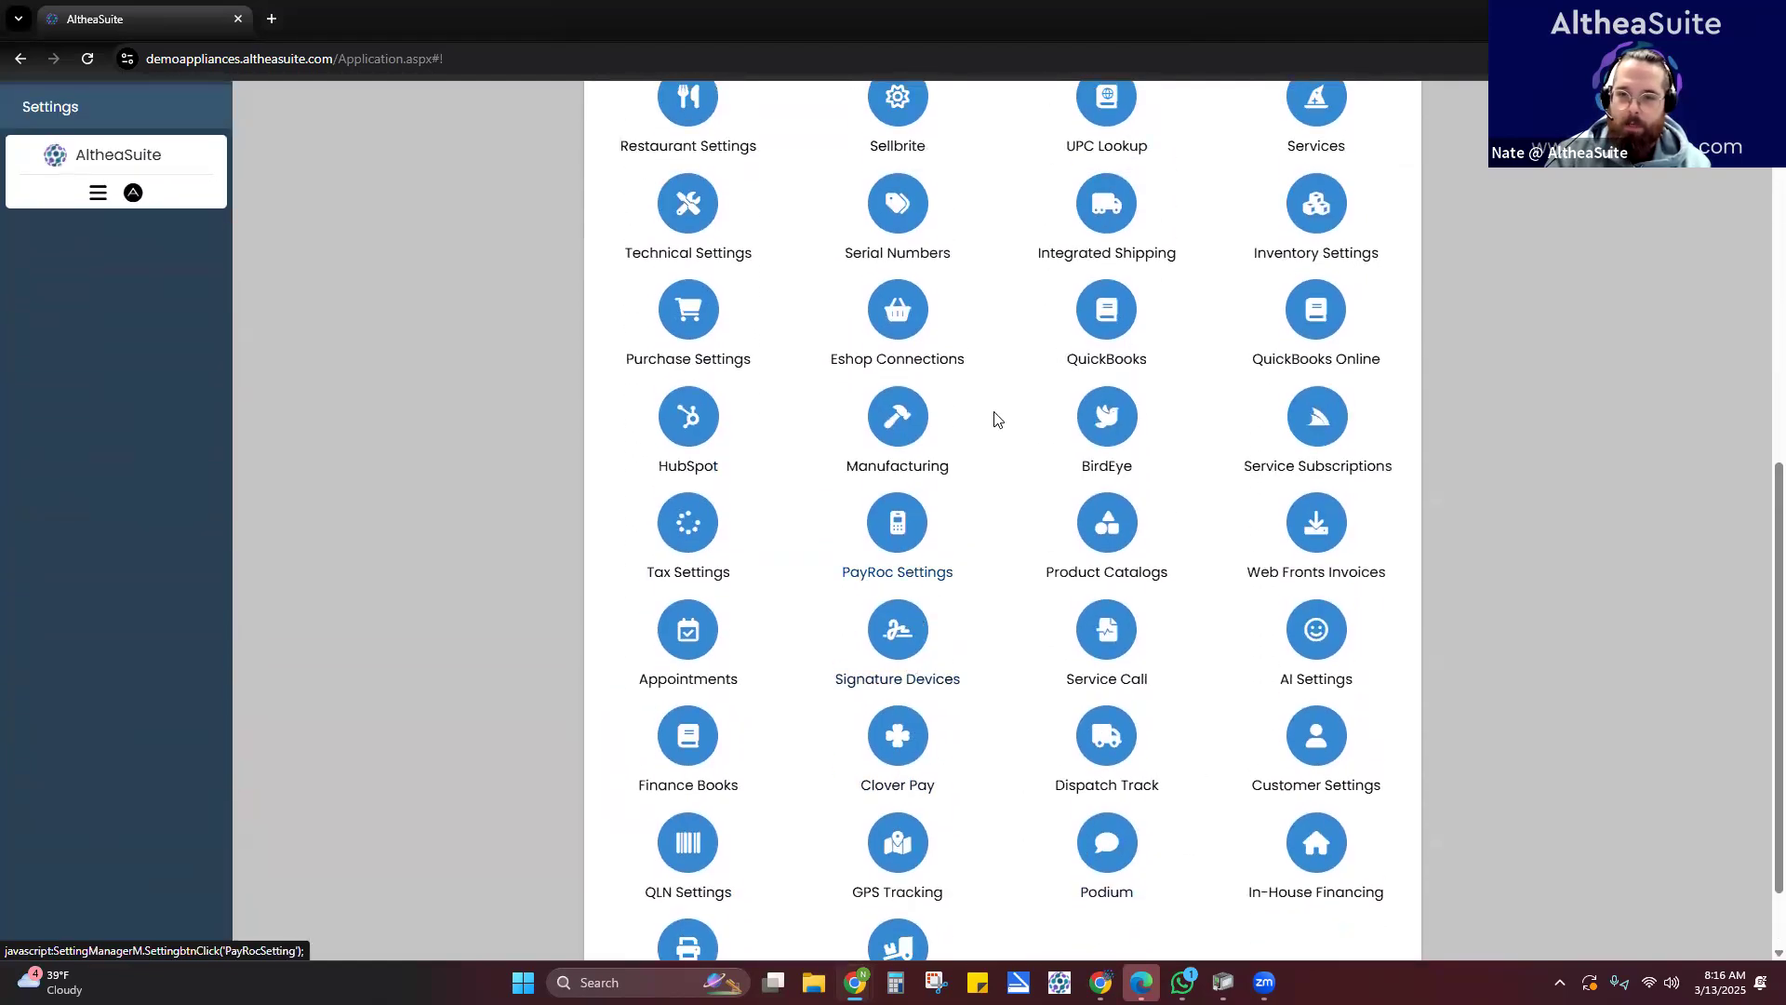
{"action": "left_click", "coordinate": [687, 312]}
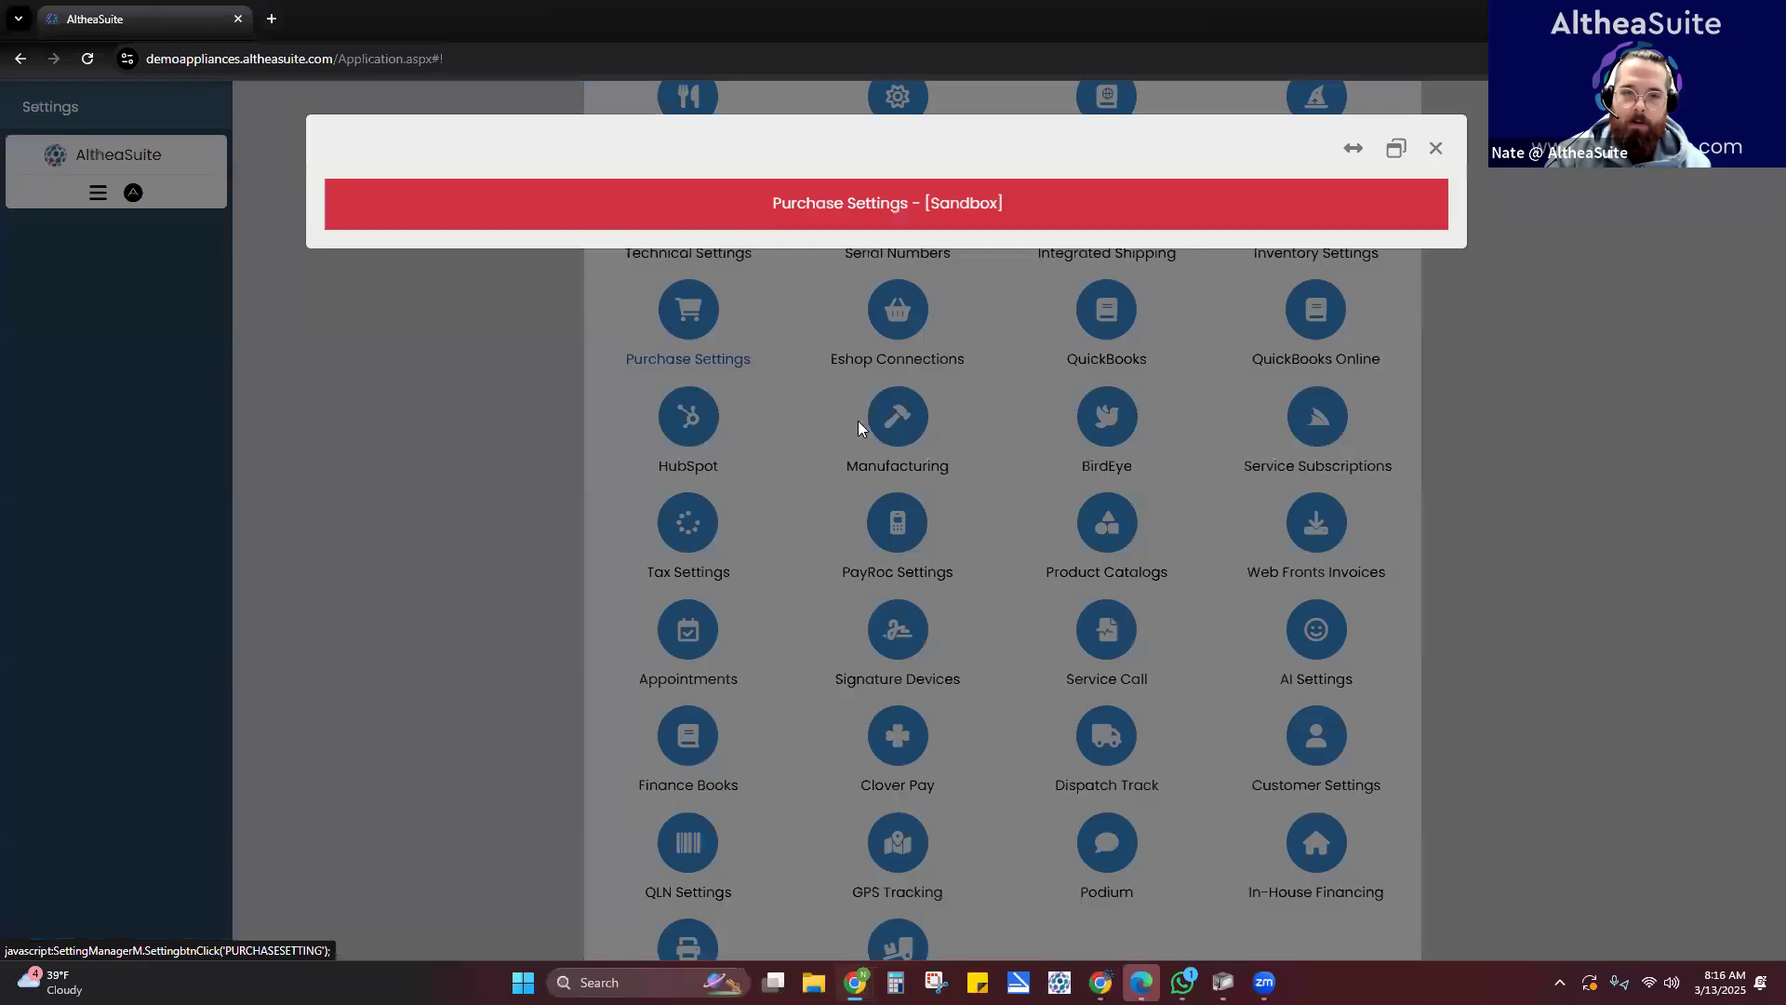
{"action": "scroll", "coordinate": [664, 214], "scroll_direction": "down", "scroll_amount": 4}
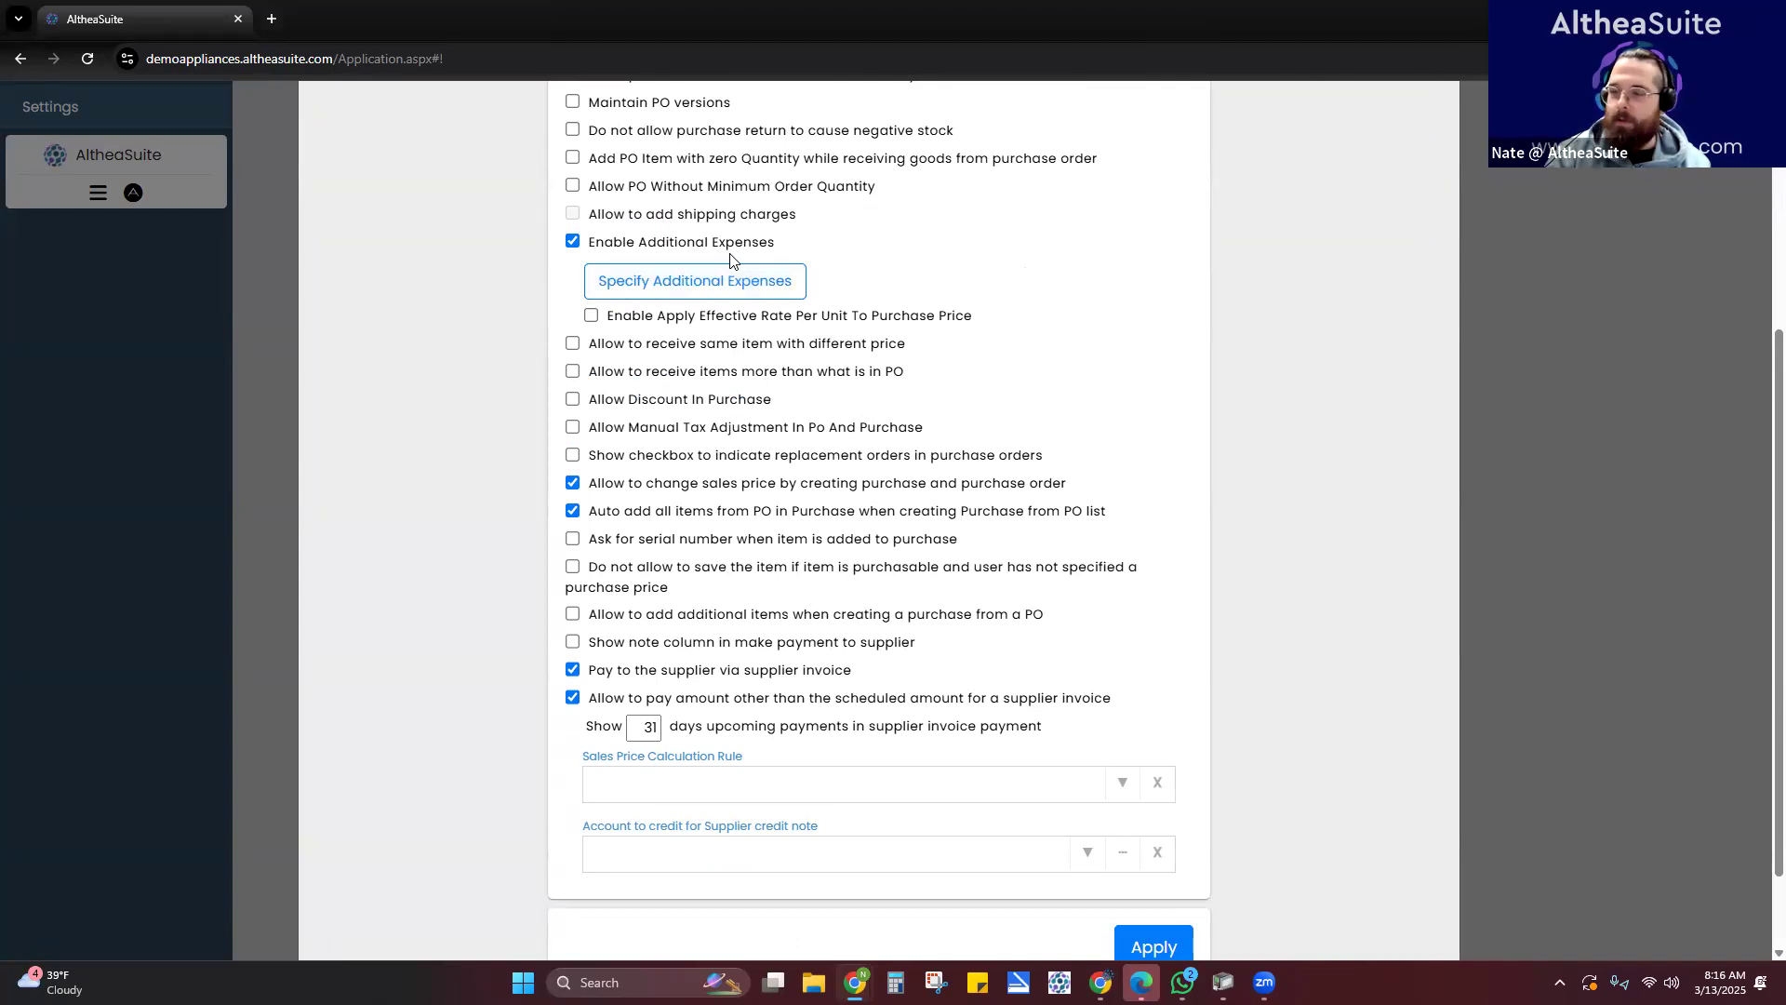
{"action": "scroll", "coordinate": [651, 633], "scroll_direction": "down", "scroll_amount": 1}
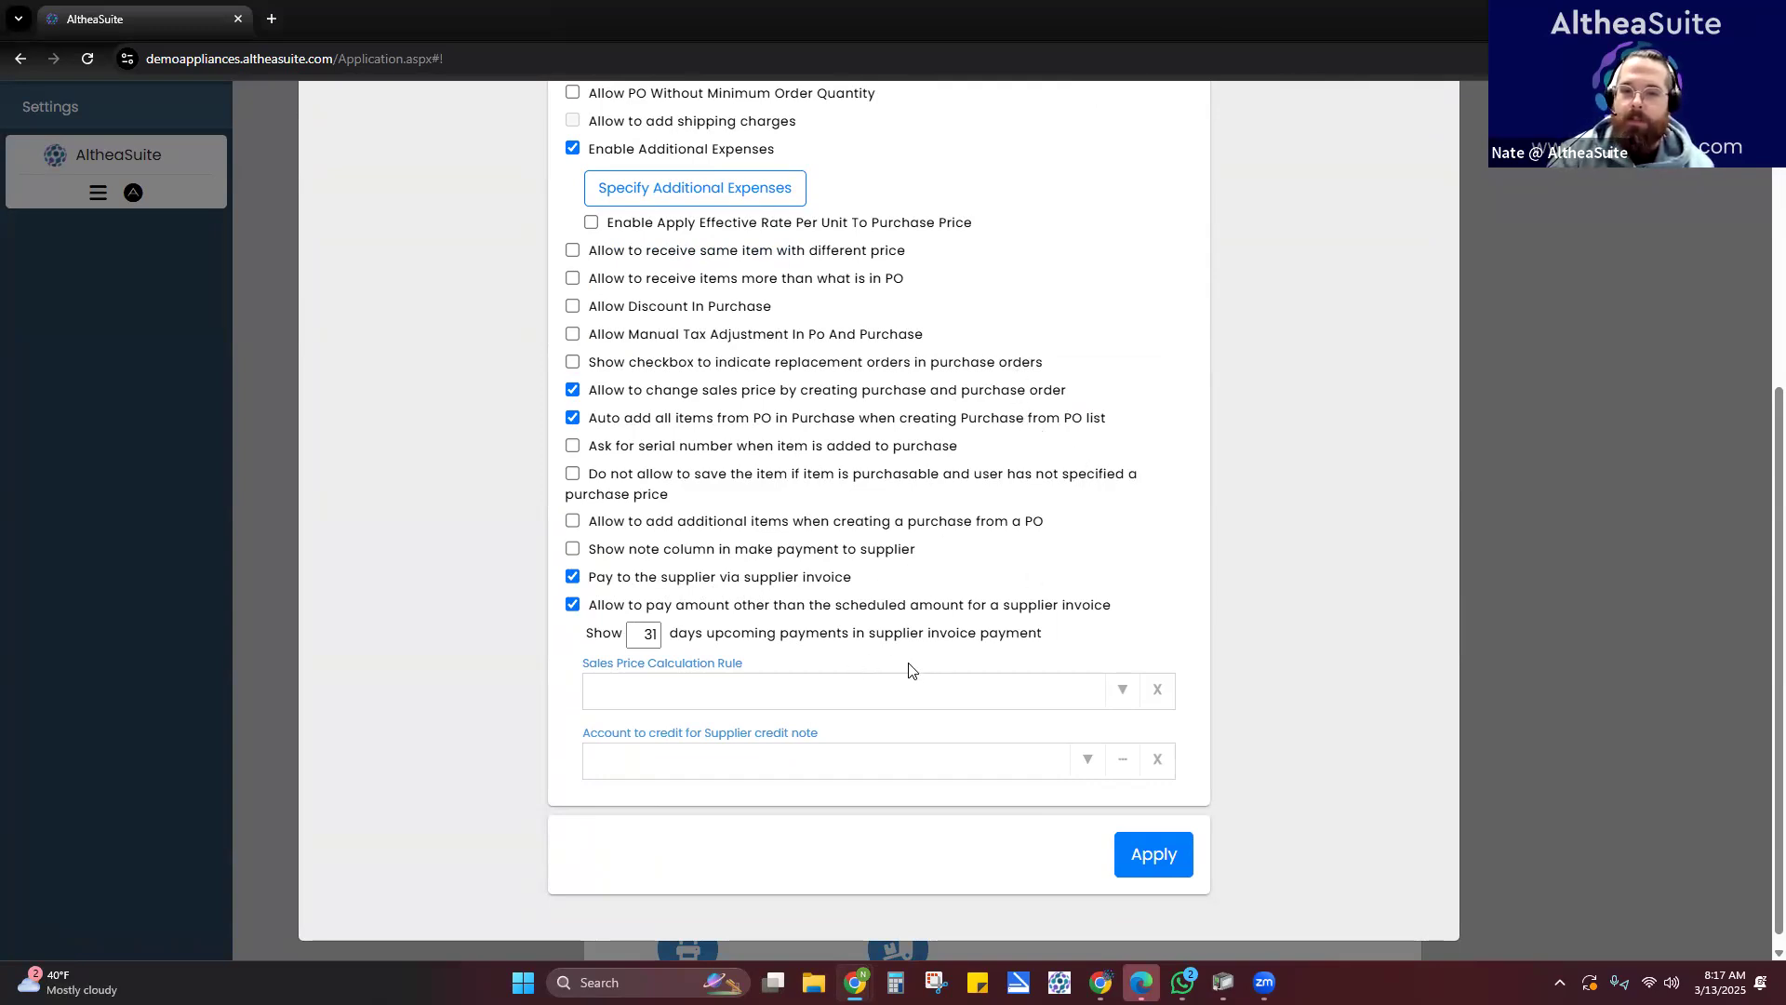
{"action": "scroll", "coordinate": [1296, 487], "scroll_direction": "up", "scroll_amount": 5}
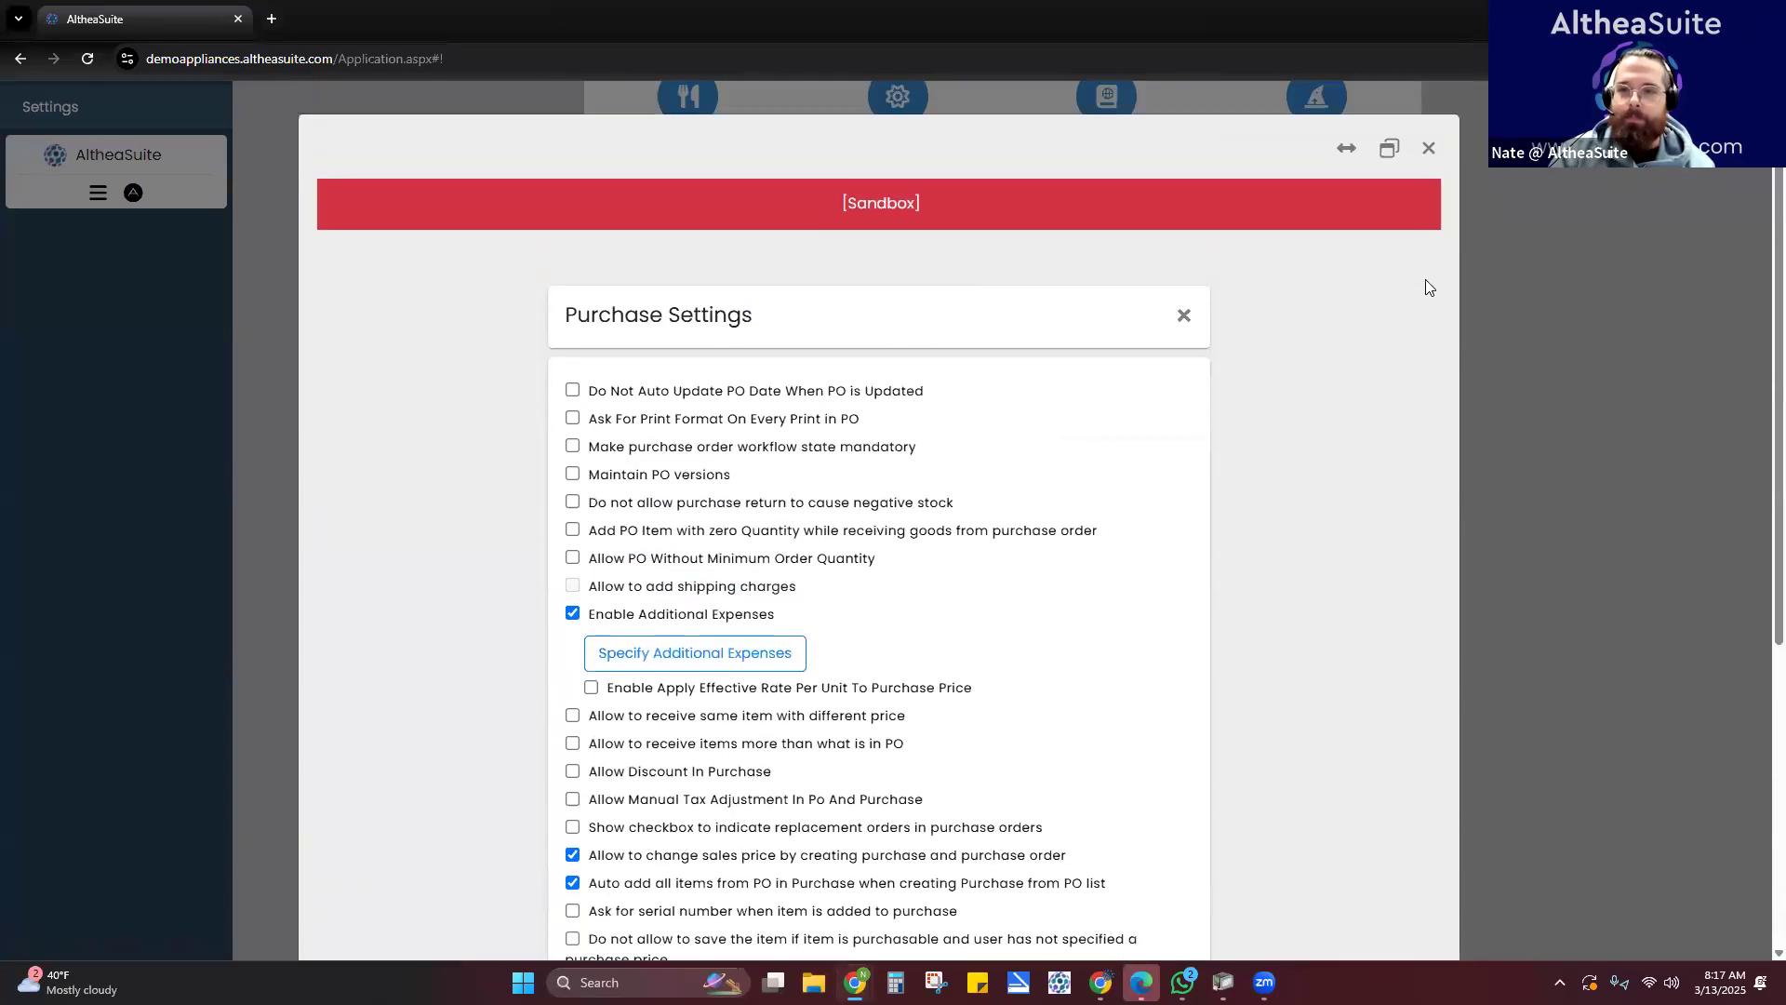
{"action": "left_click", "coordinate": [1426, 152]}
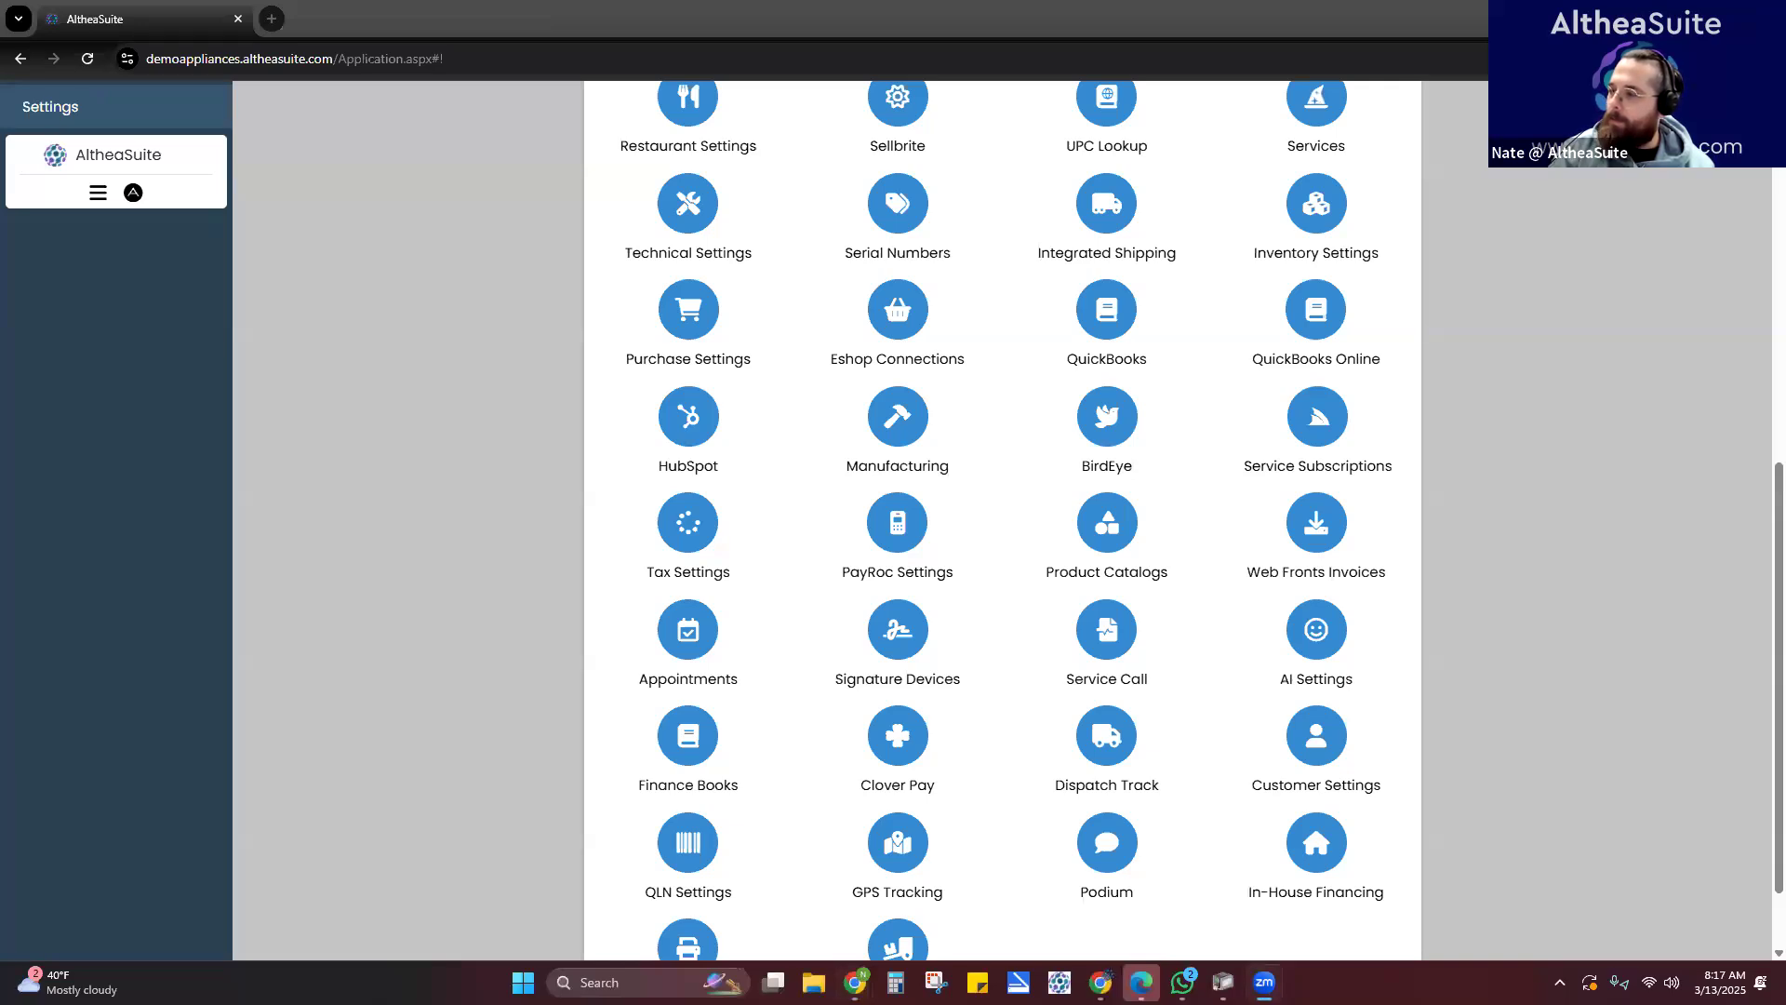
- Open the supplier invoice list under purchases and show the scheduled payment details
{"action": "scroll", "coordinate": [363, 470], "scroll_direction": "up", "scroll_amount": 8}
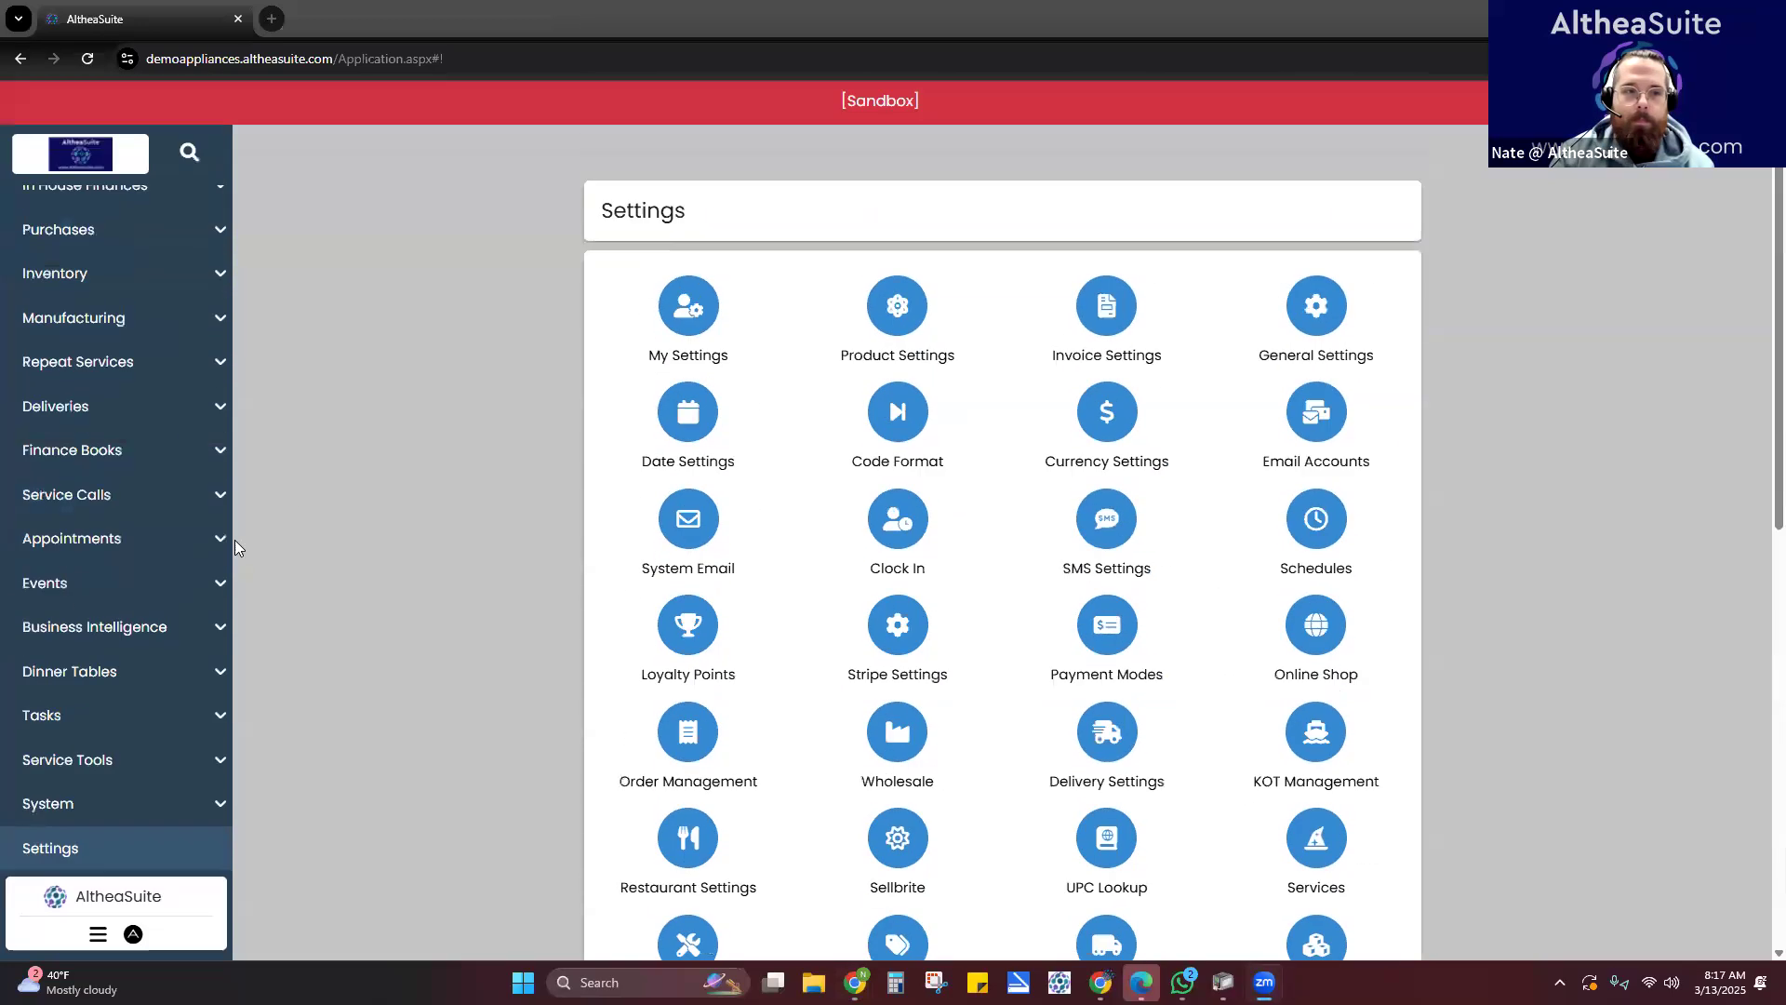
{"action": "scroll", "coordinate": [82, 559], "scroll_direction": "up", "scroll_amount": 3}
{"action": "scroll", "coordinate": [82, 556], "scroll_direction": "up", "scroll_amount": 2}
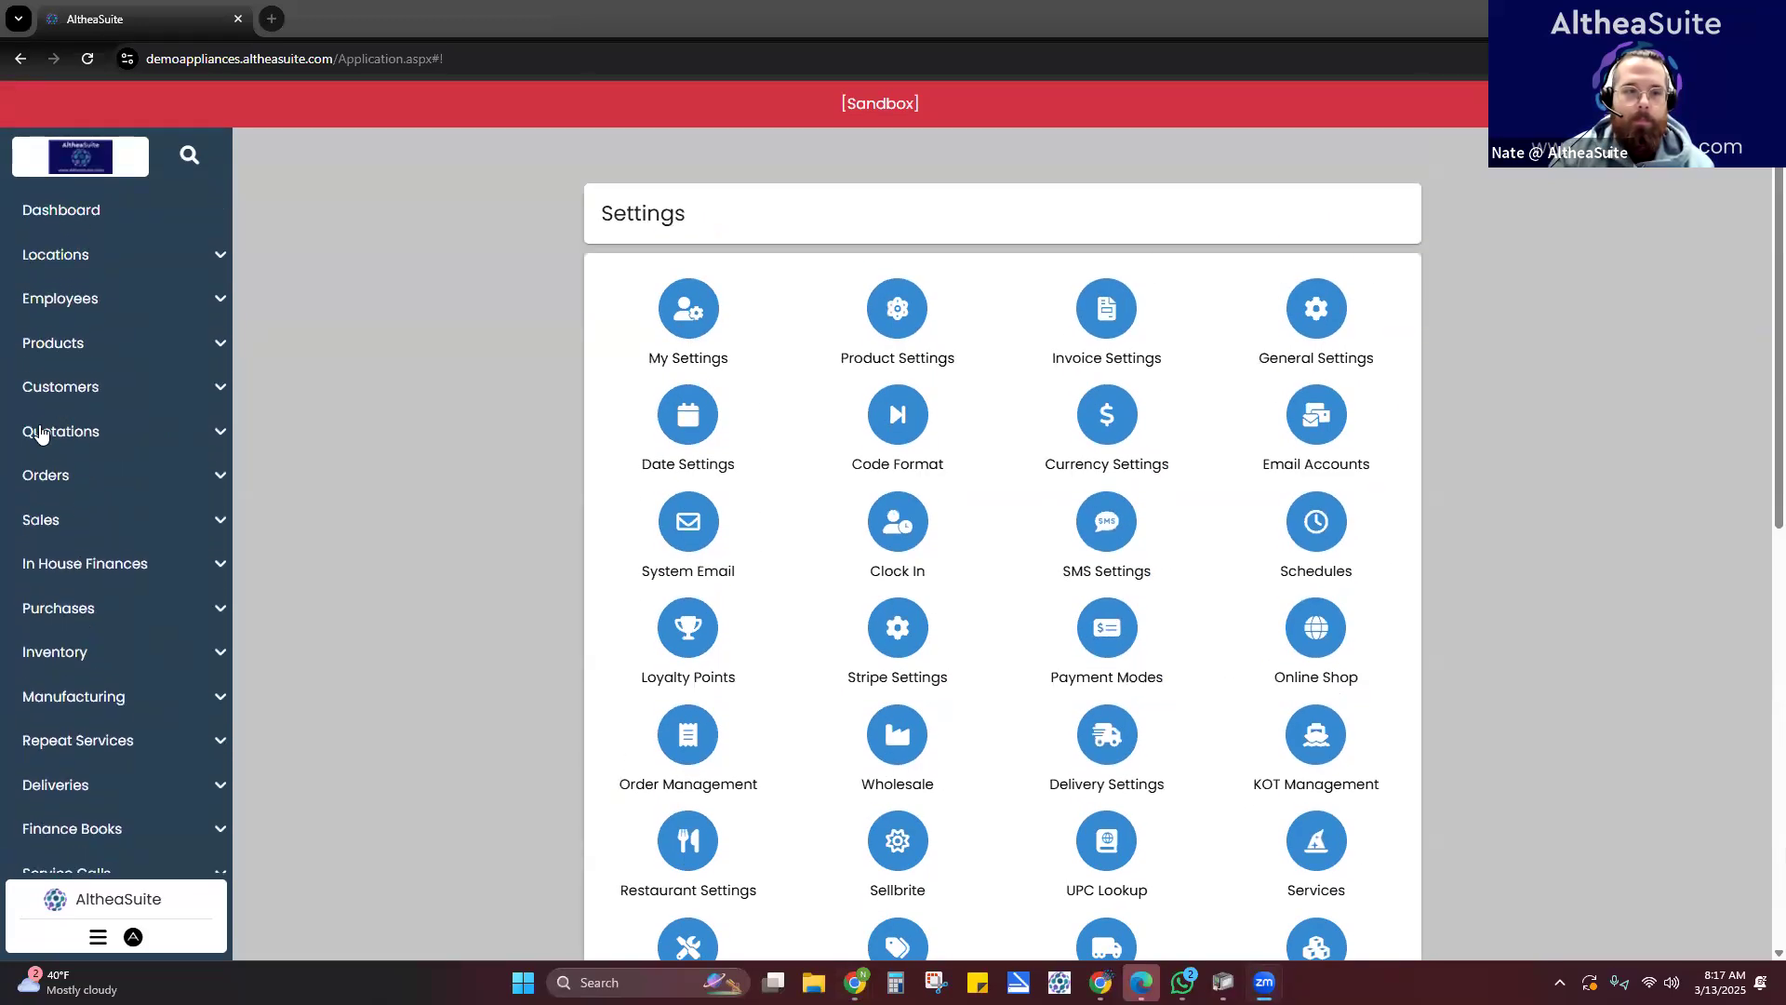
{"action": "left_click", "coordinate": [115, 607]}
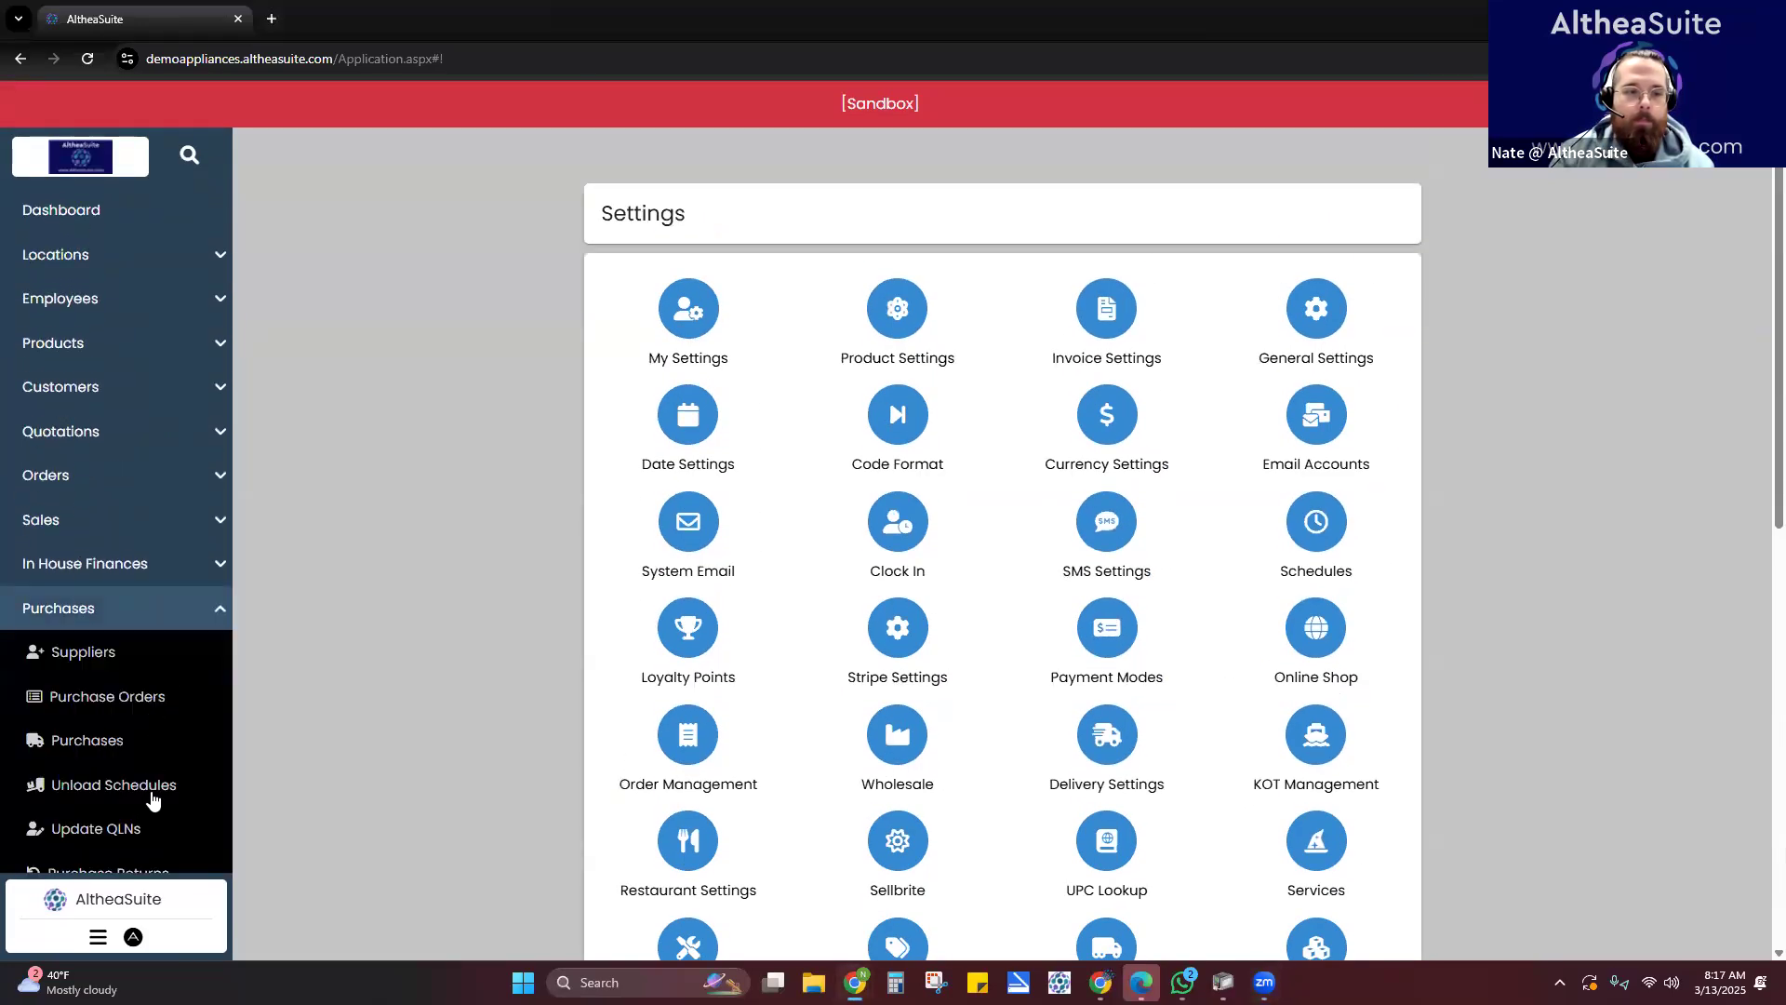
{"action": "scroll", "coordinate": [135, 740], "scroll_direction": "down", "scroll_amount": 3}
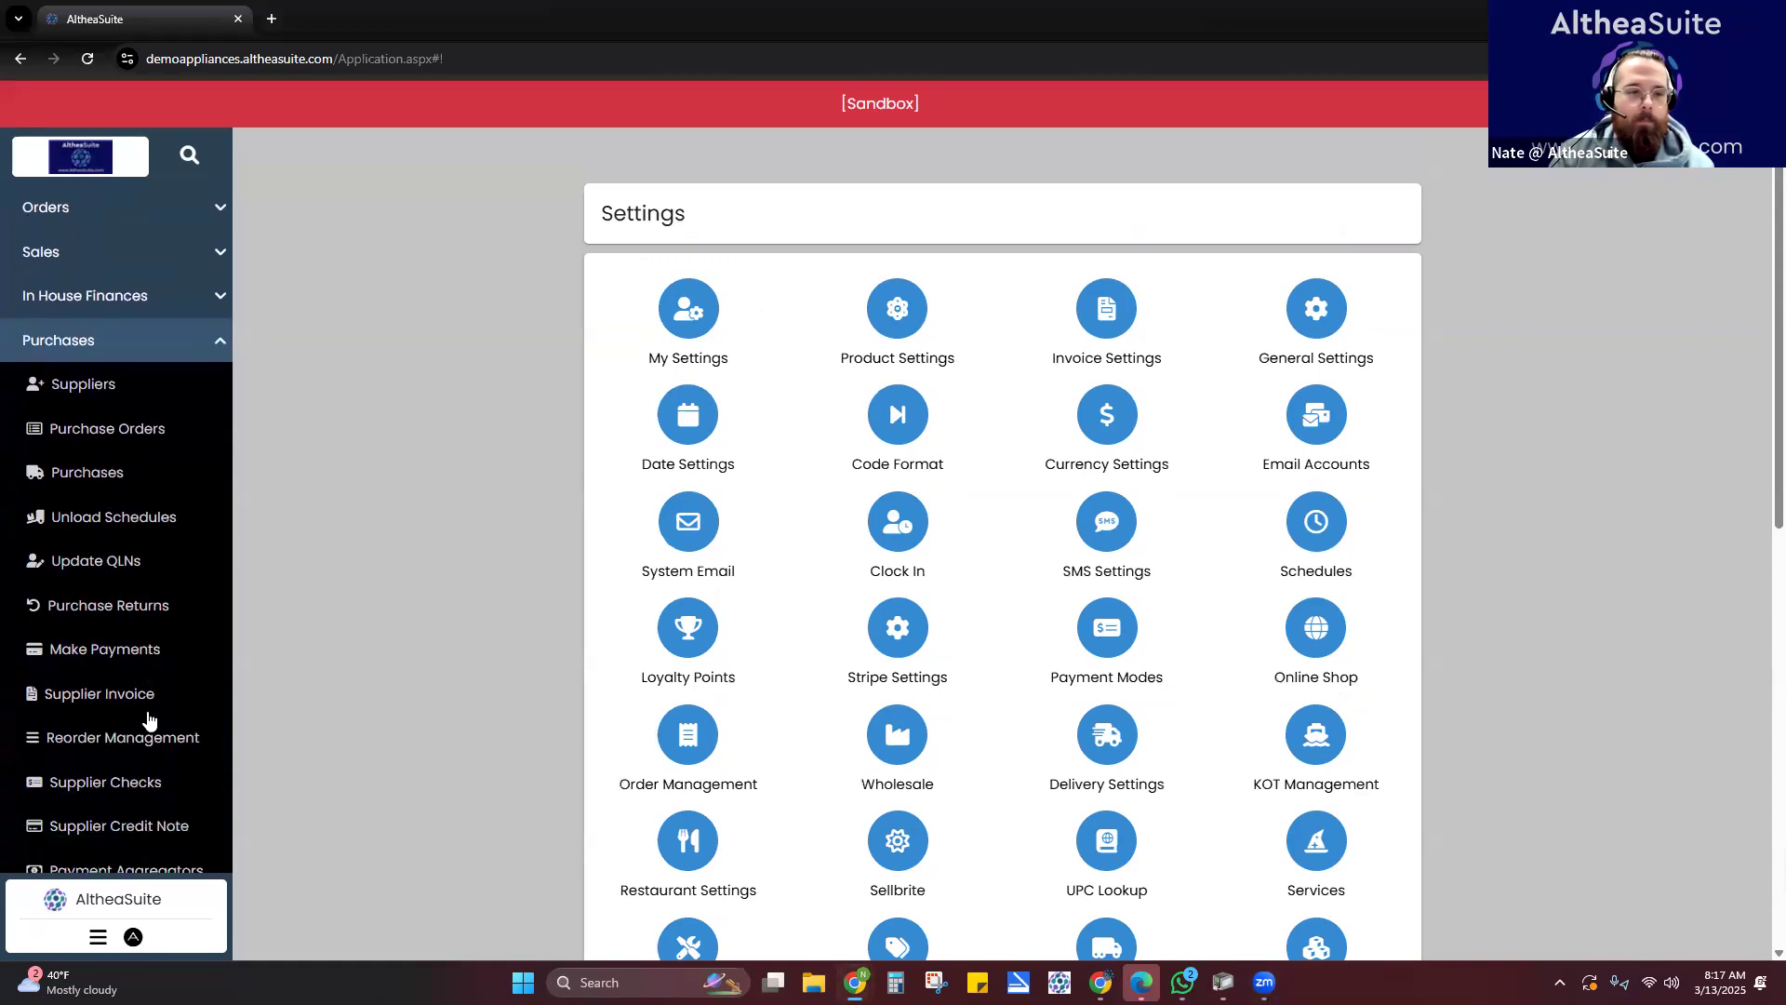
{"action": "left_click", "coordinate": [144, 688]}
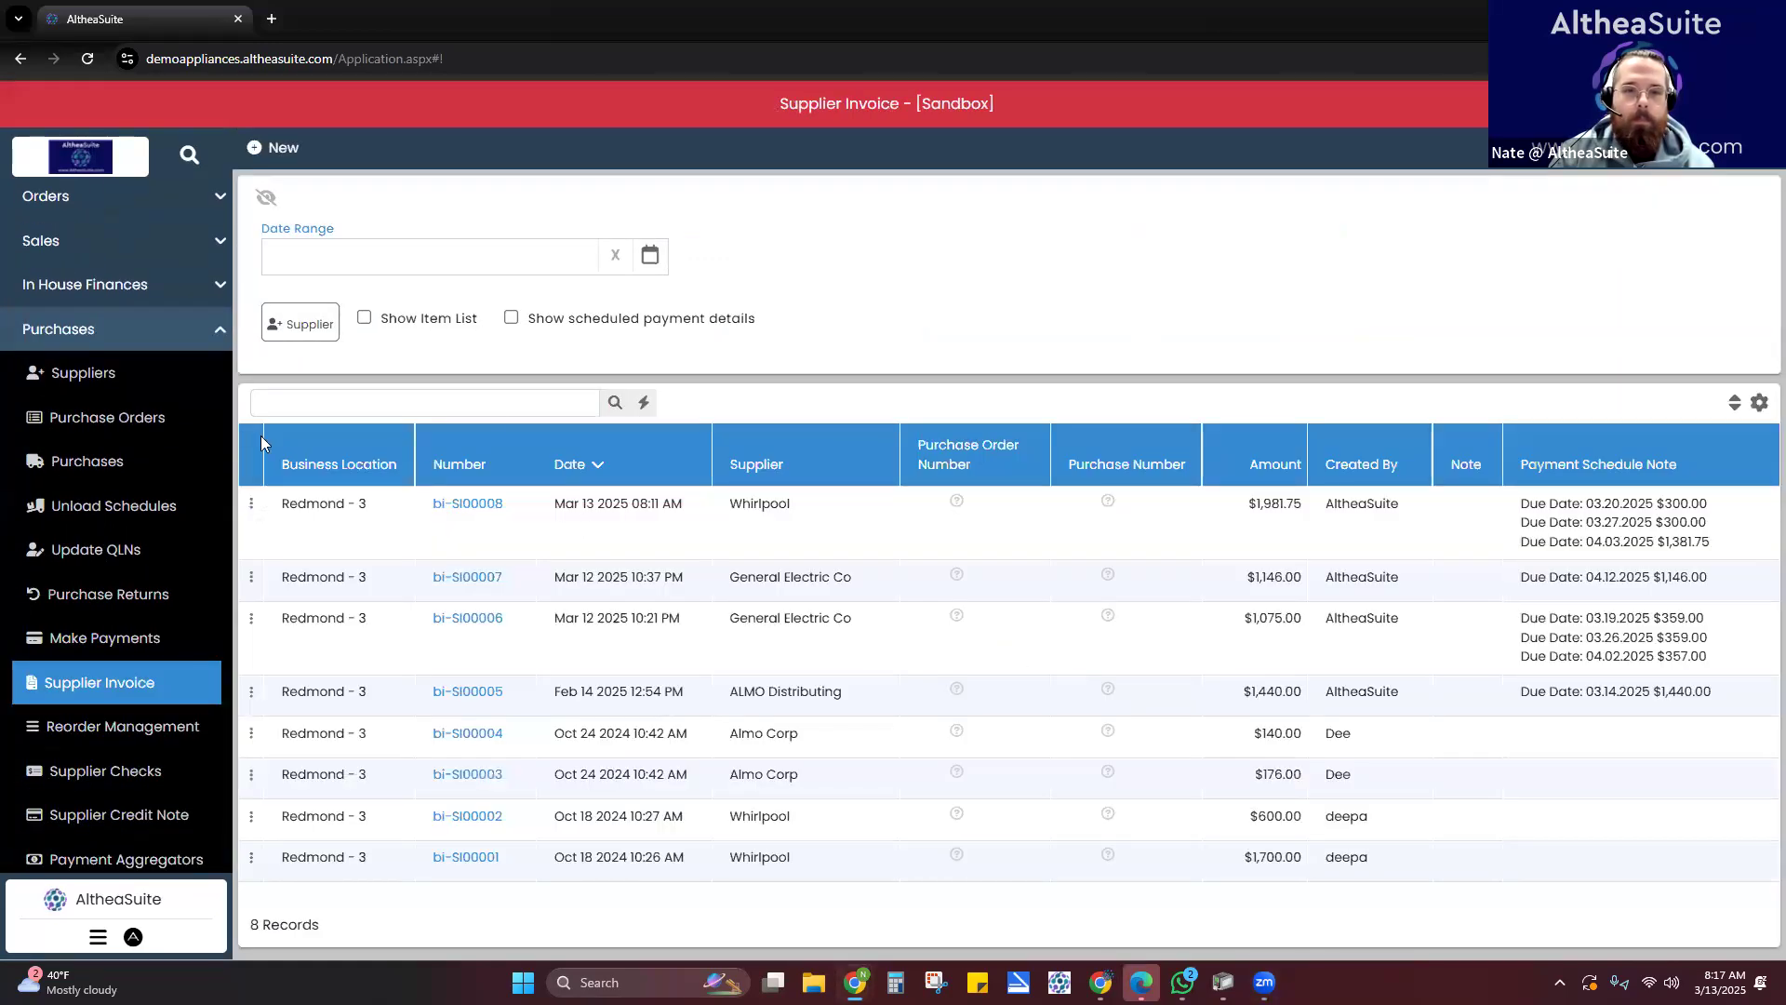
{"action": "scroll", "coordinate": [77, 663], "scroll_direction": "down", "scroll_amount": 1}
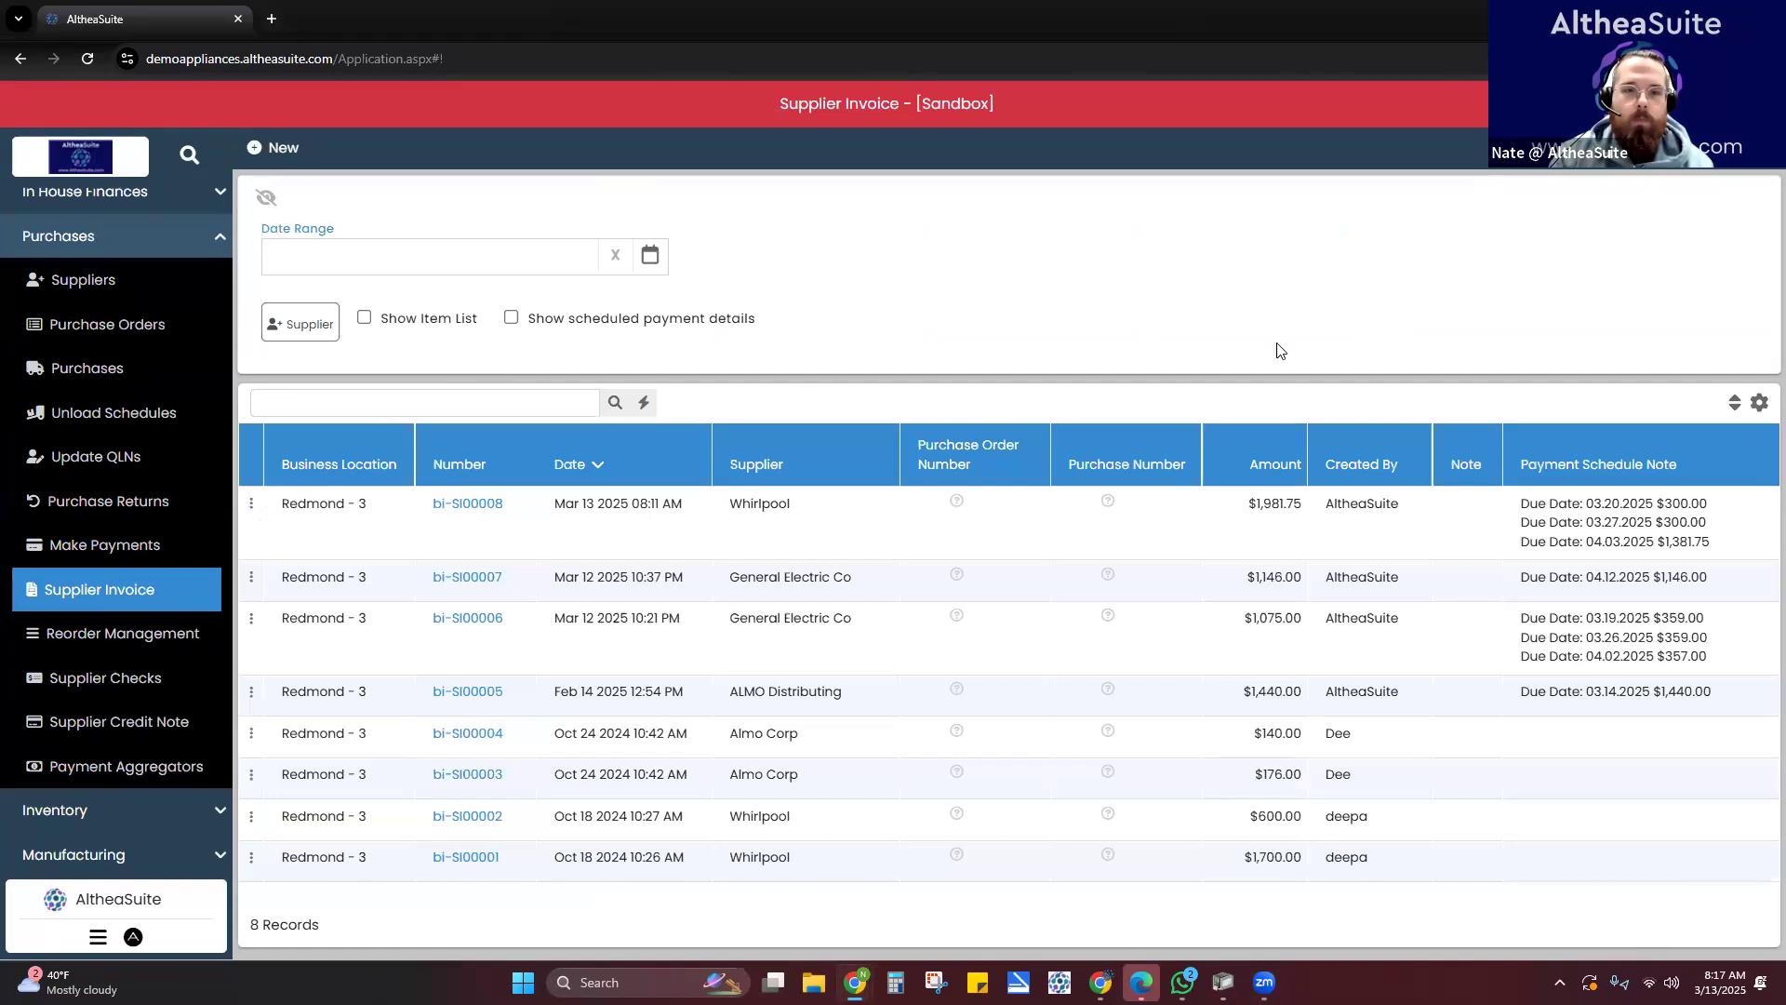
{"action": "left_click", "coordinate": [511, 317]}
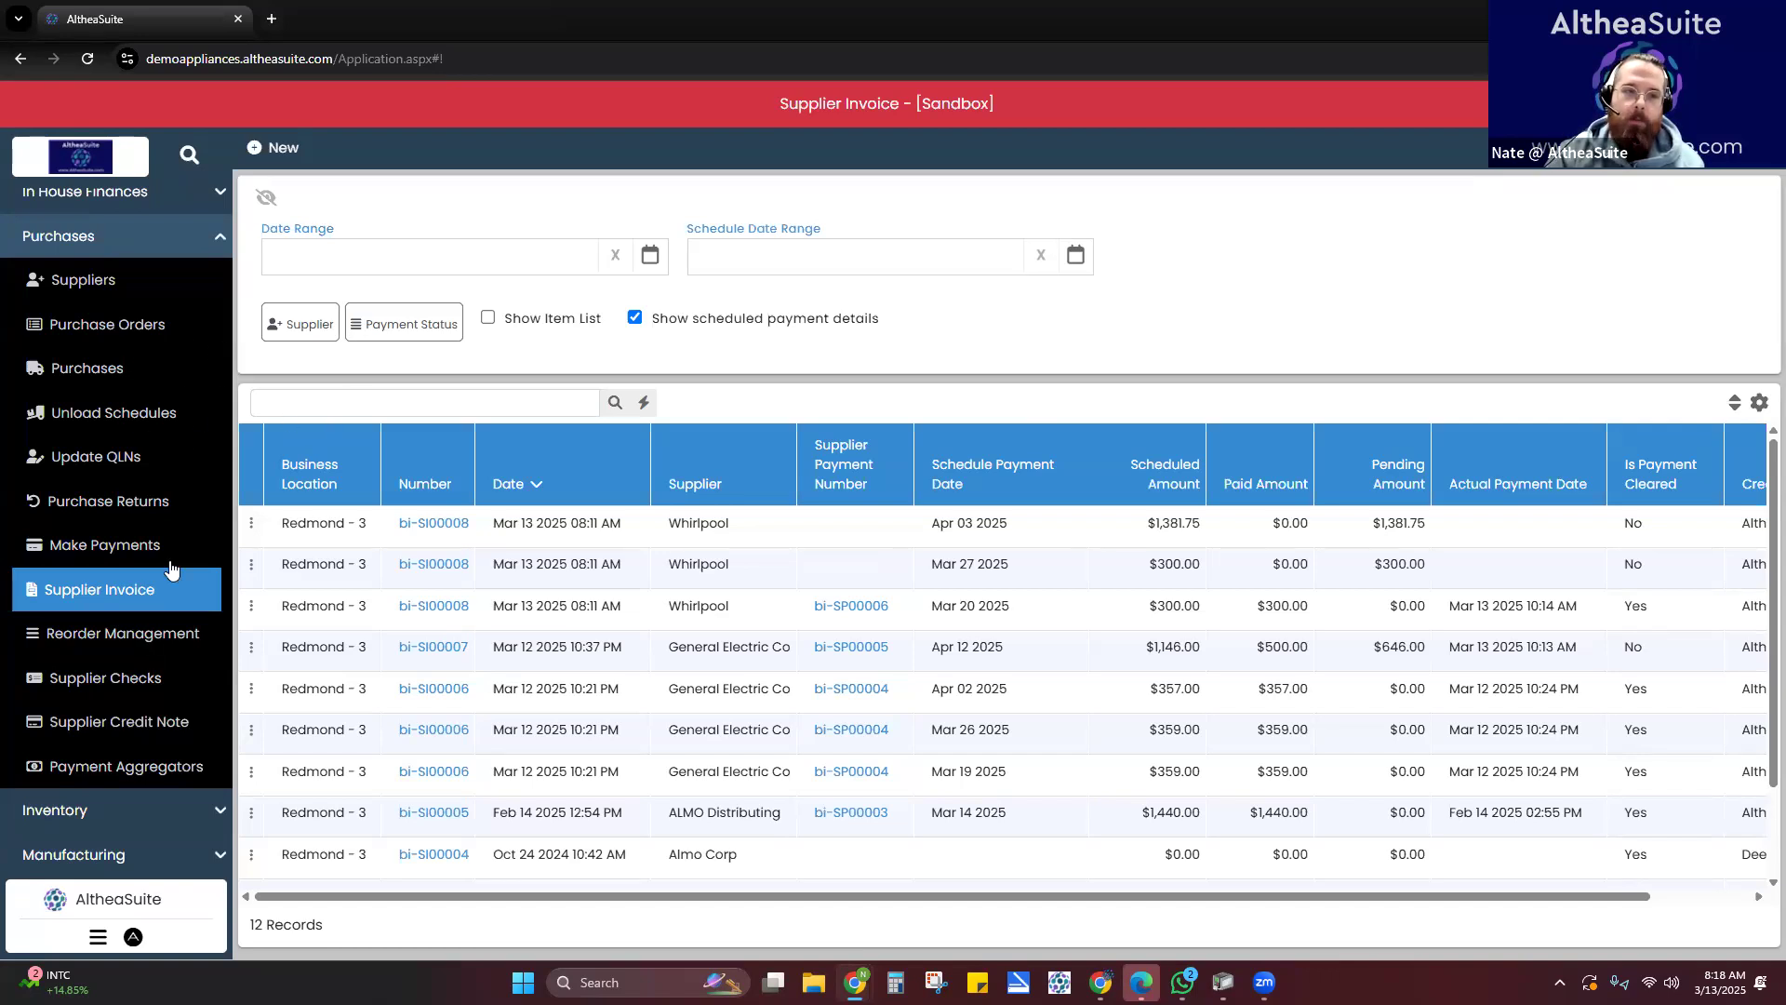
- Start a blank supplier invoice, inspect its additional expenses form for freight and insurance, and close the invoice without saving
{"action": "left_click", "coordinate": [277, 148]}
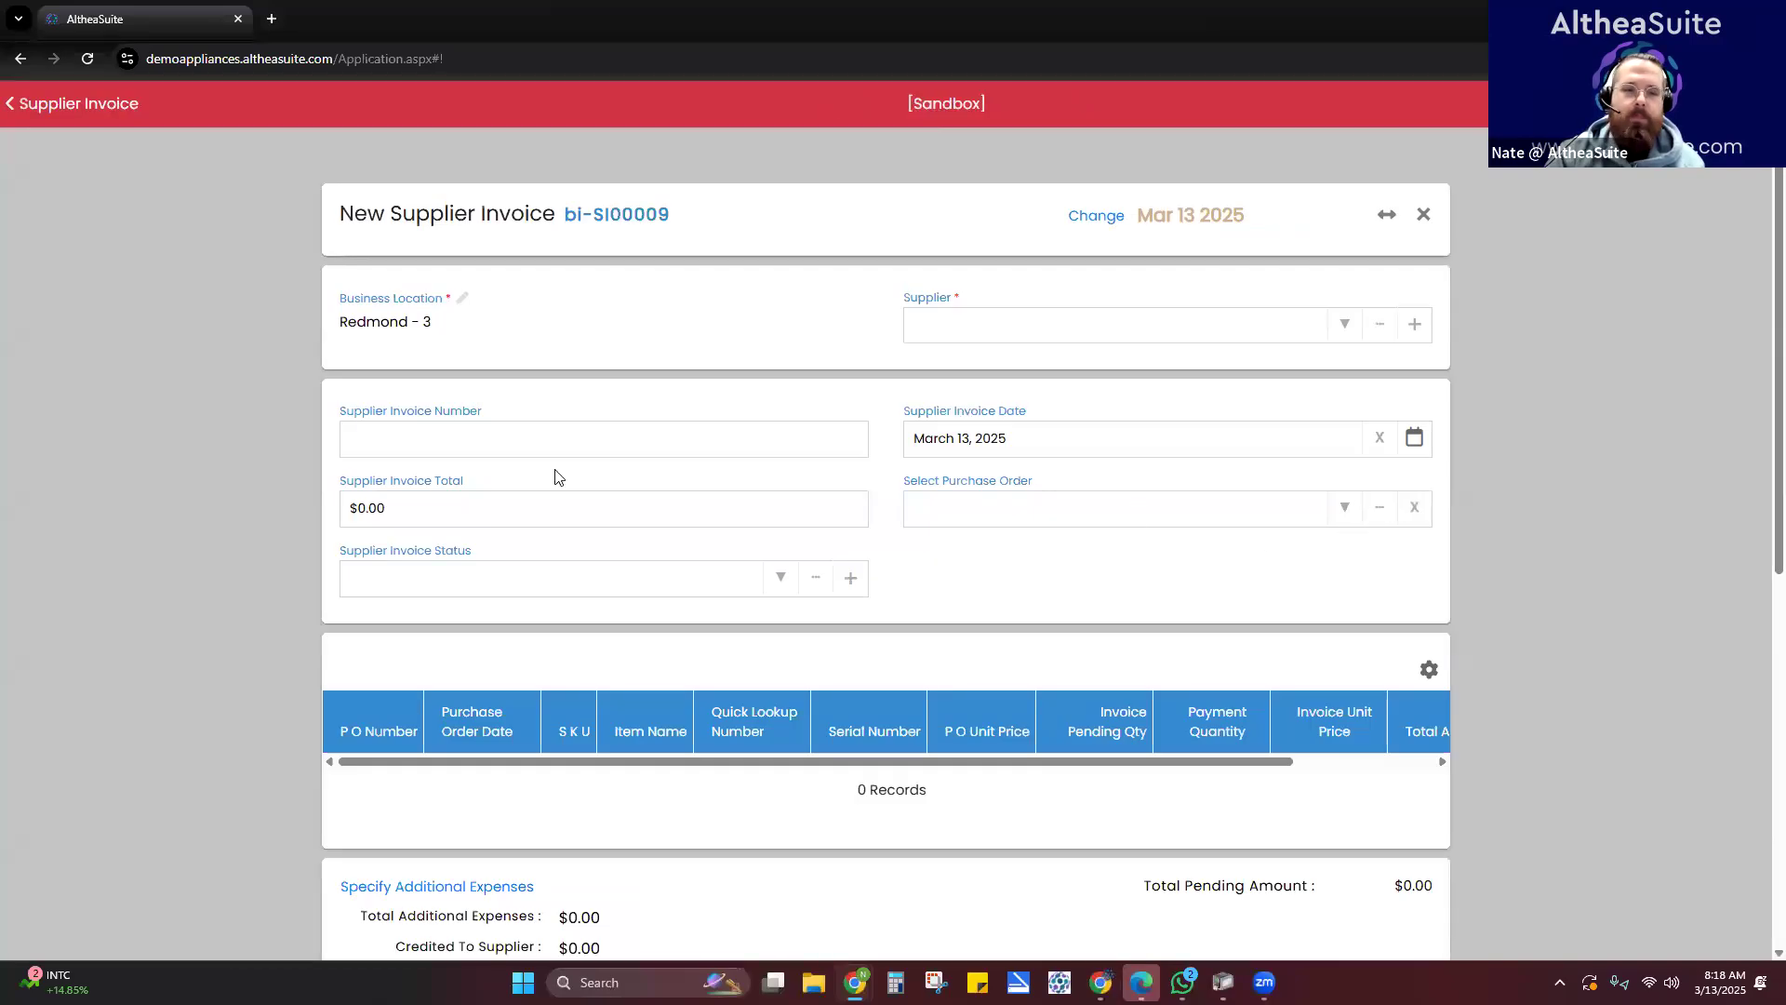
{"action": "left_click", "coordinate": [518, 438]}
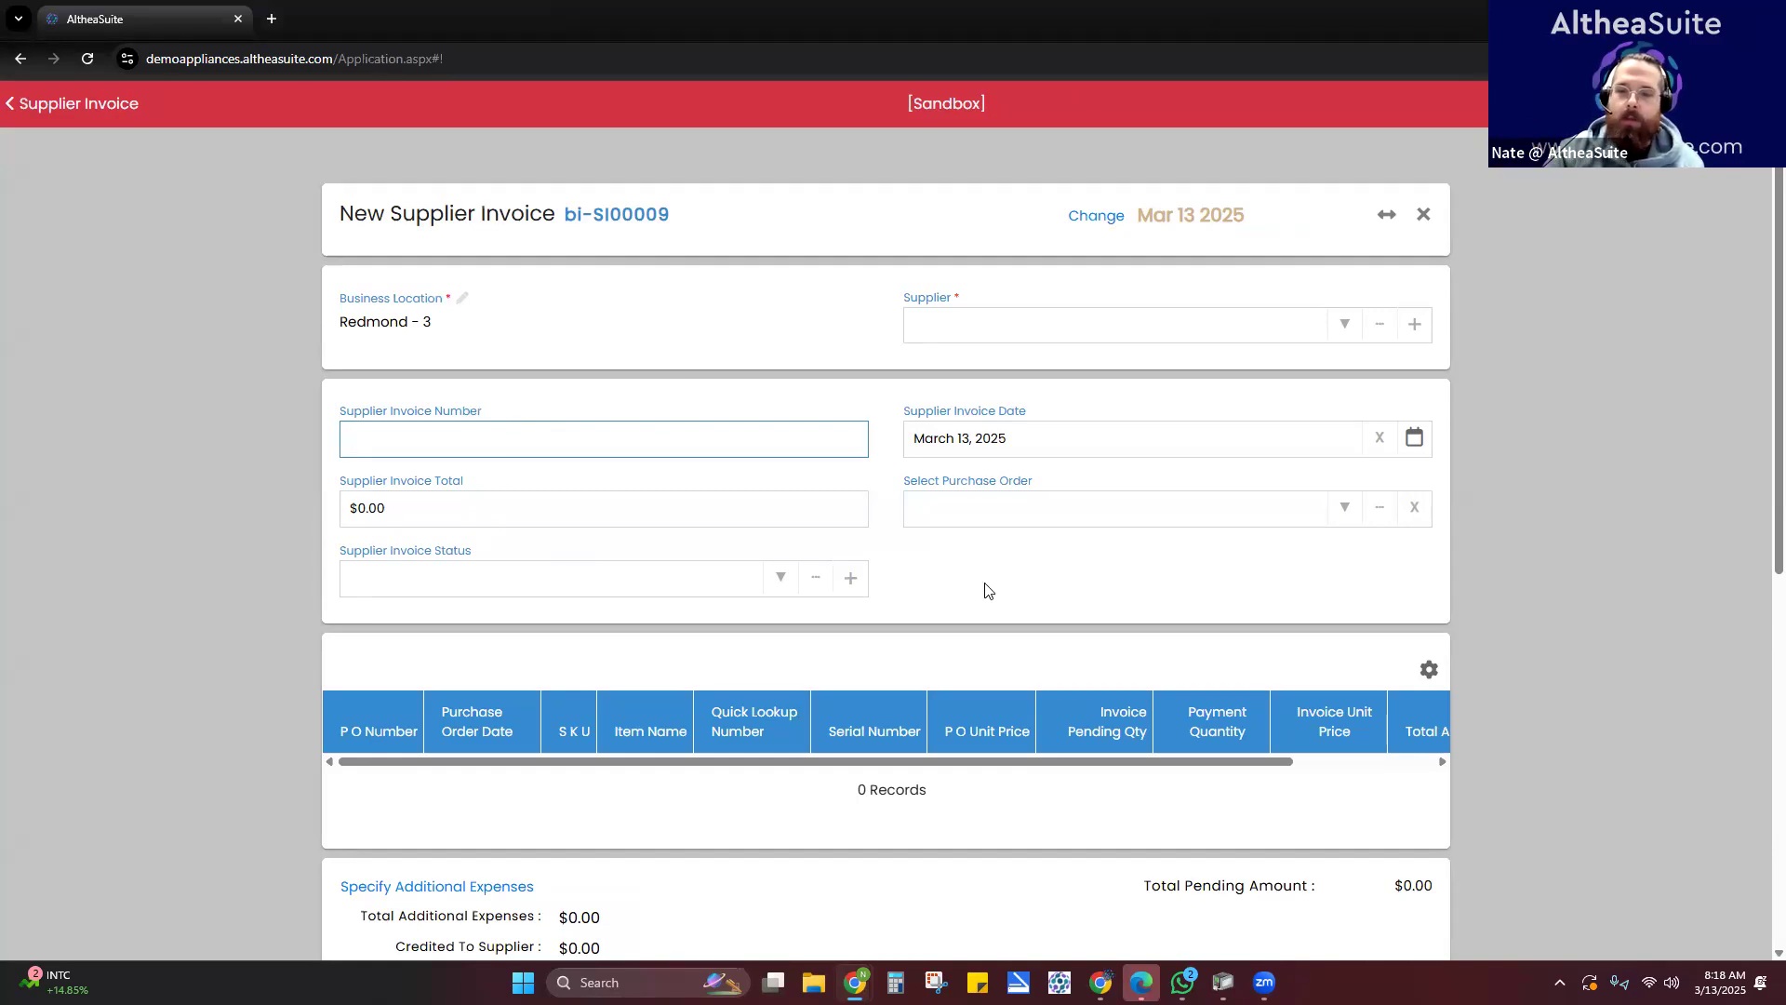
{"action": "scroll", "coordinate": [992, 608], "scroll_direction": "down", "scroll_amount": 2}
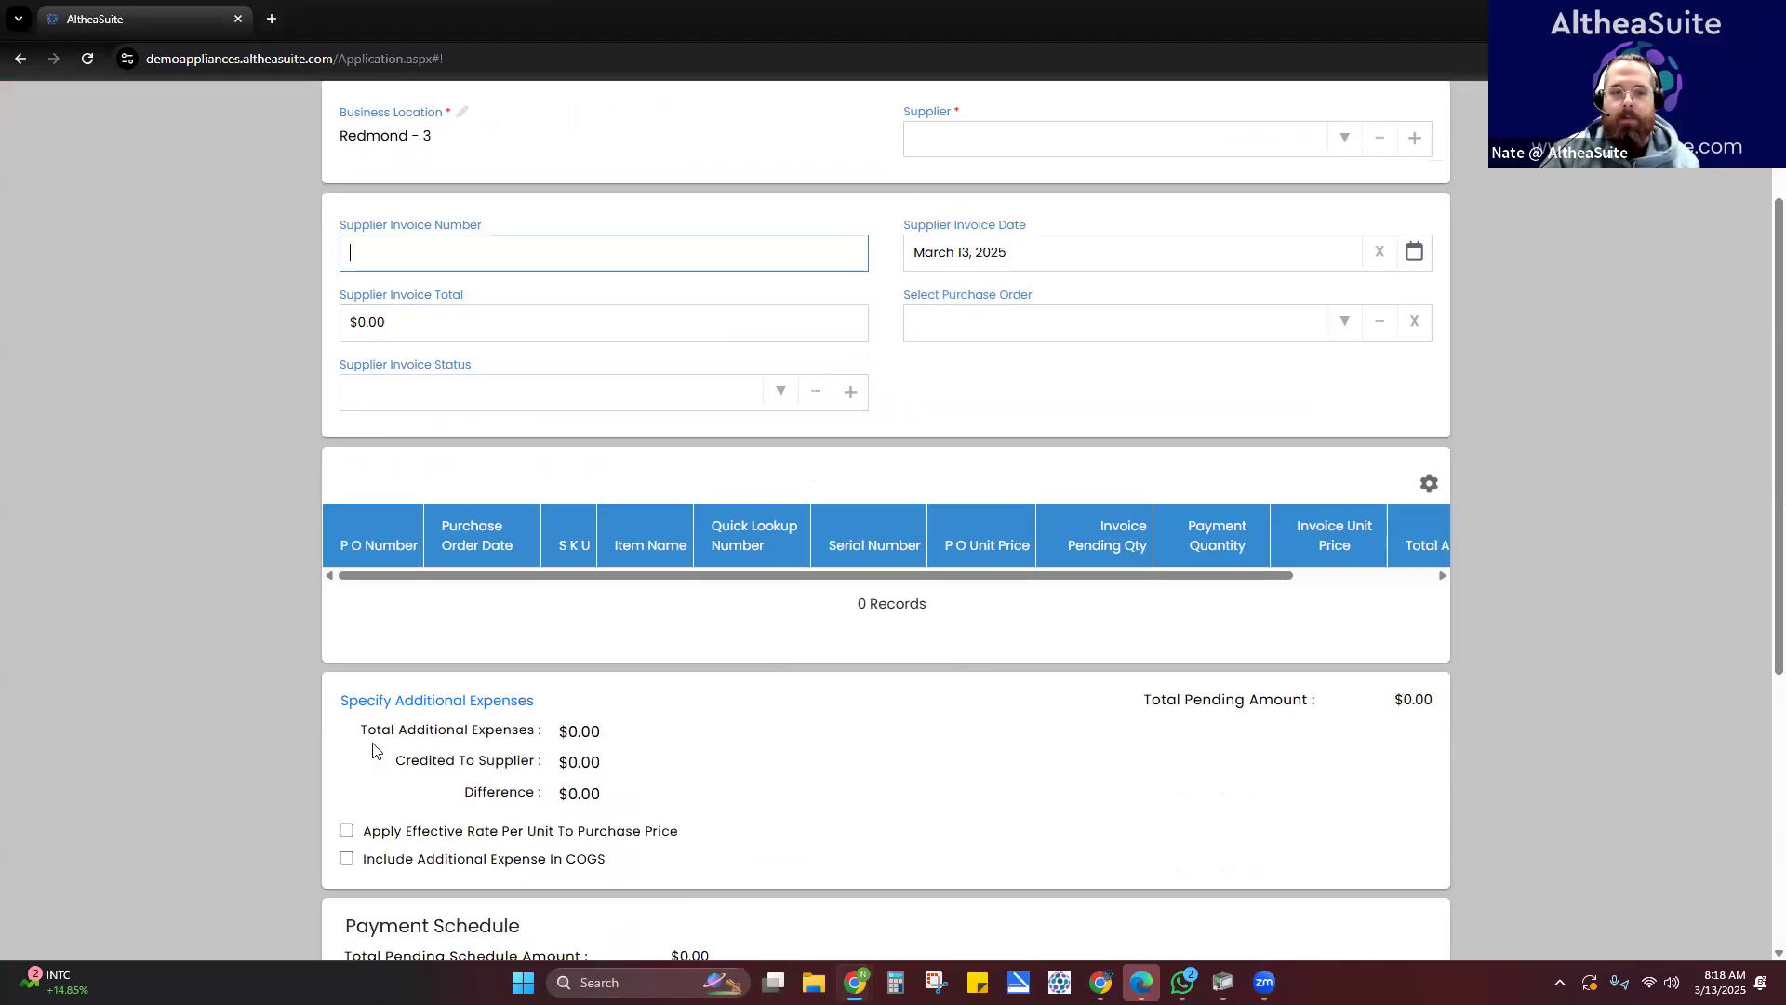
{"action": "left_click", "coordinate": [476, 707]}
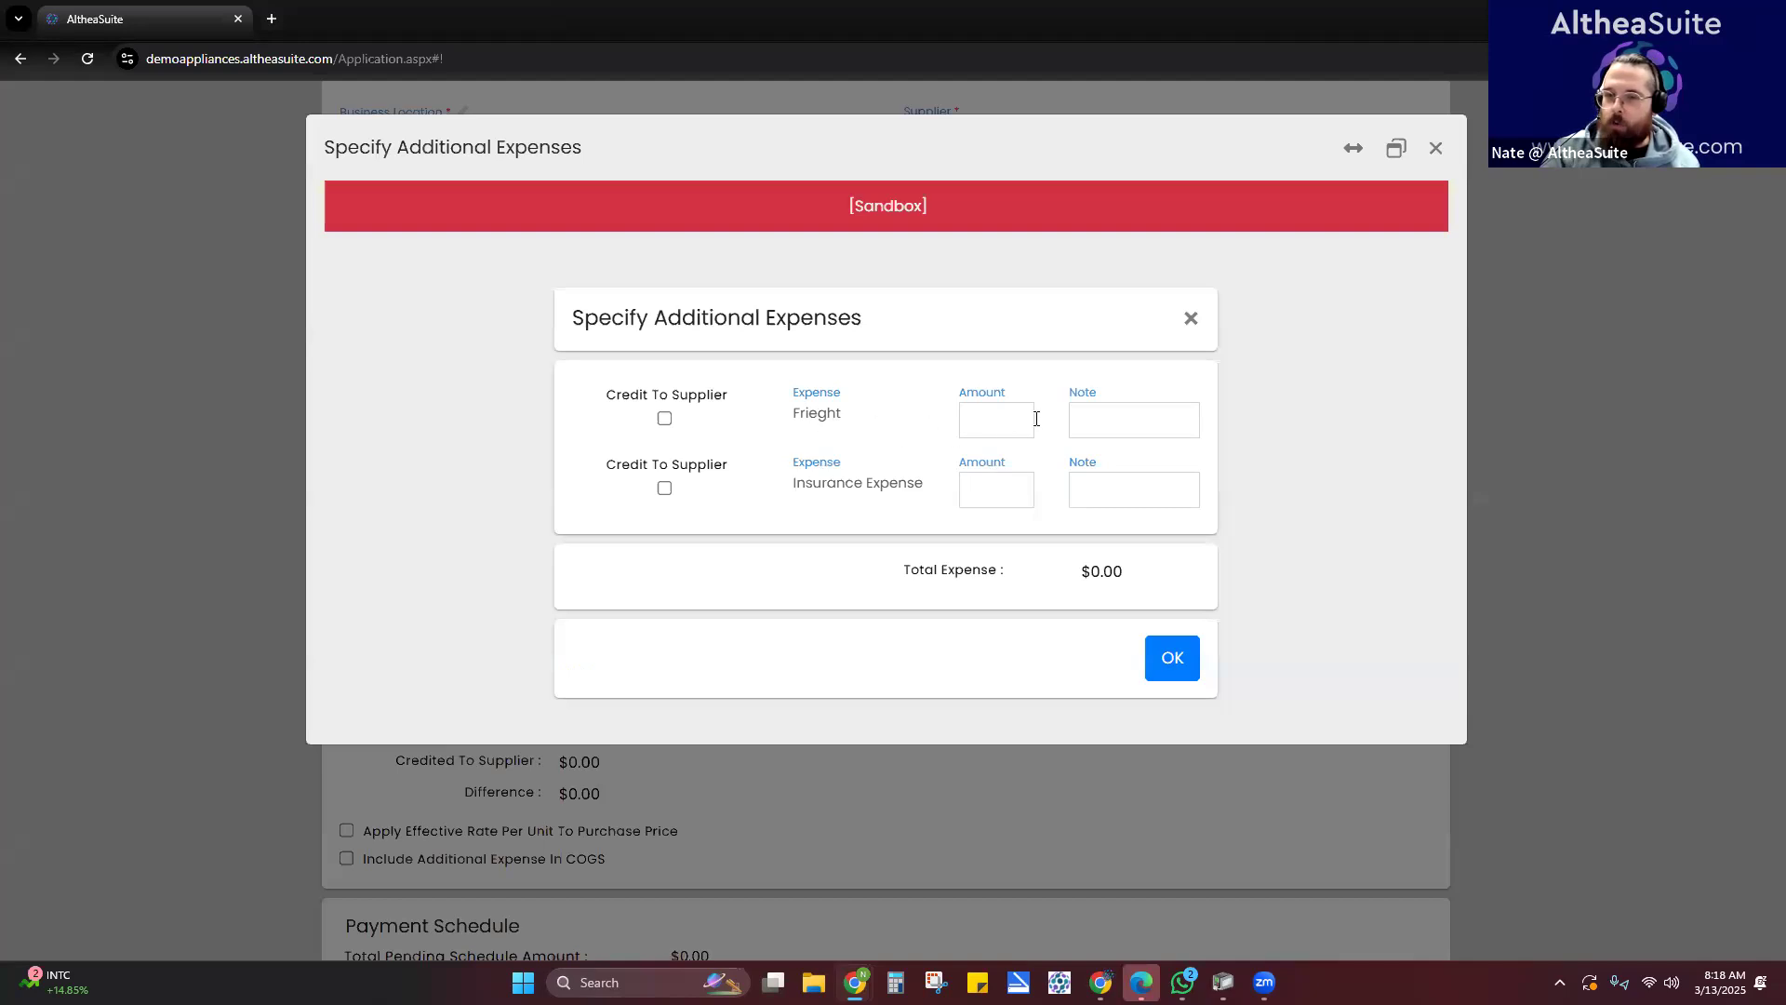
{"action": "left_click", "coordinate": [1192, 323]}
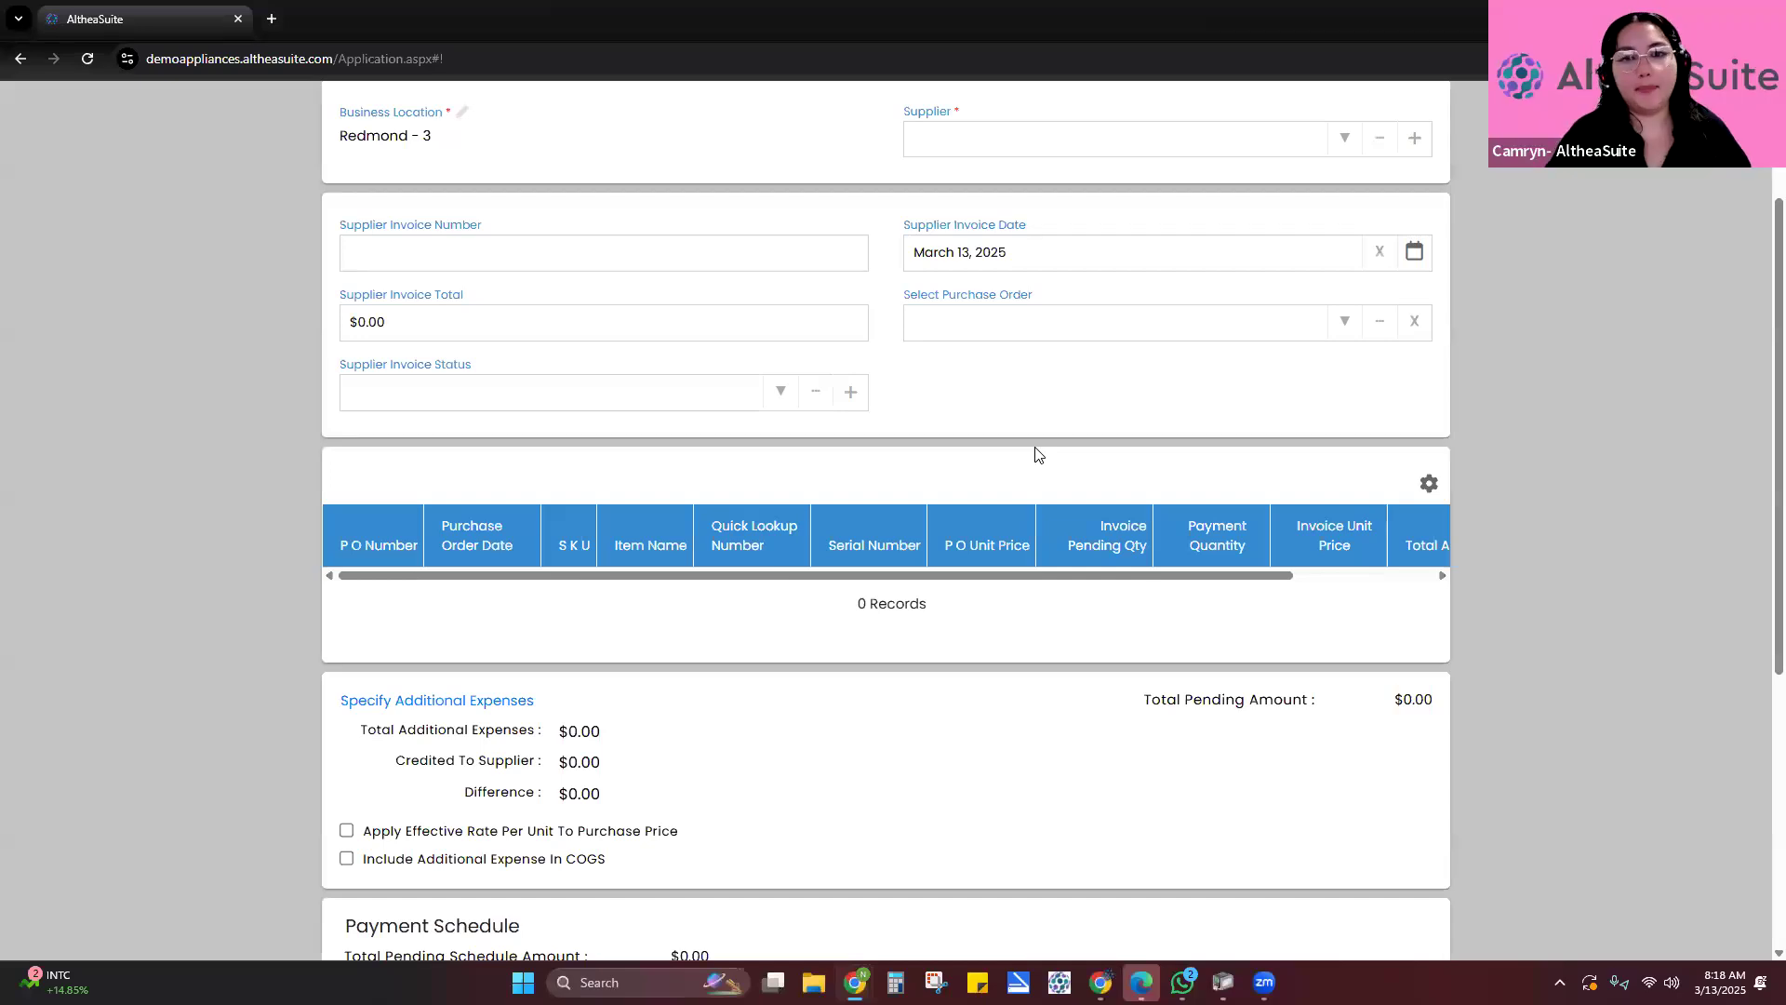
{"action": "scroll", "coordinate": [1051, 444], "scroll_direction": "up", "scroll_amount": 2}
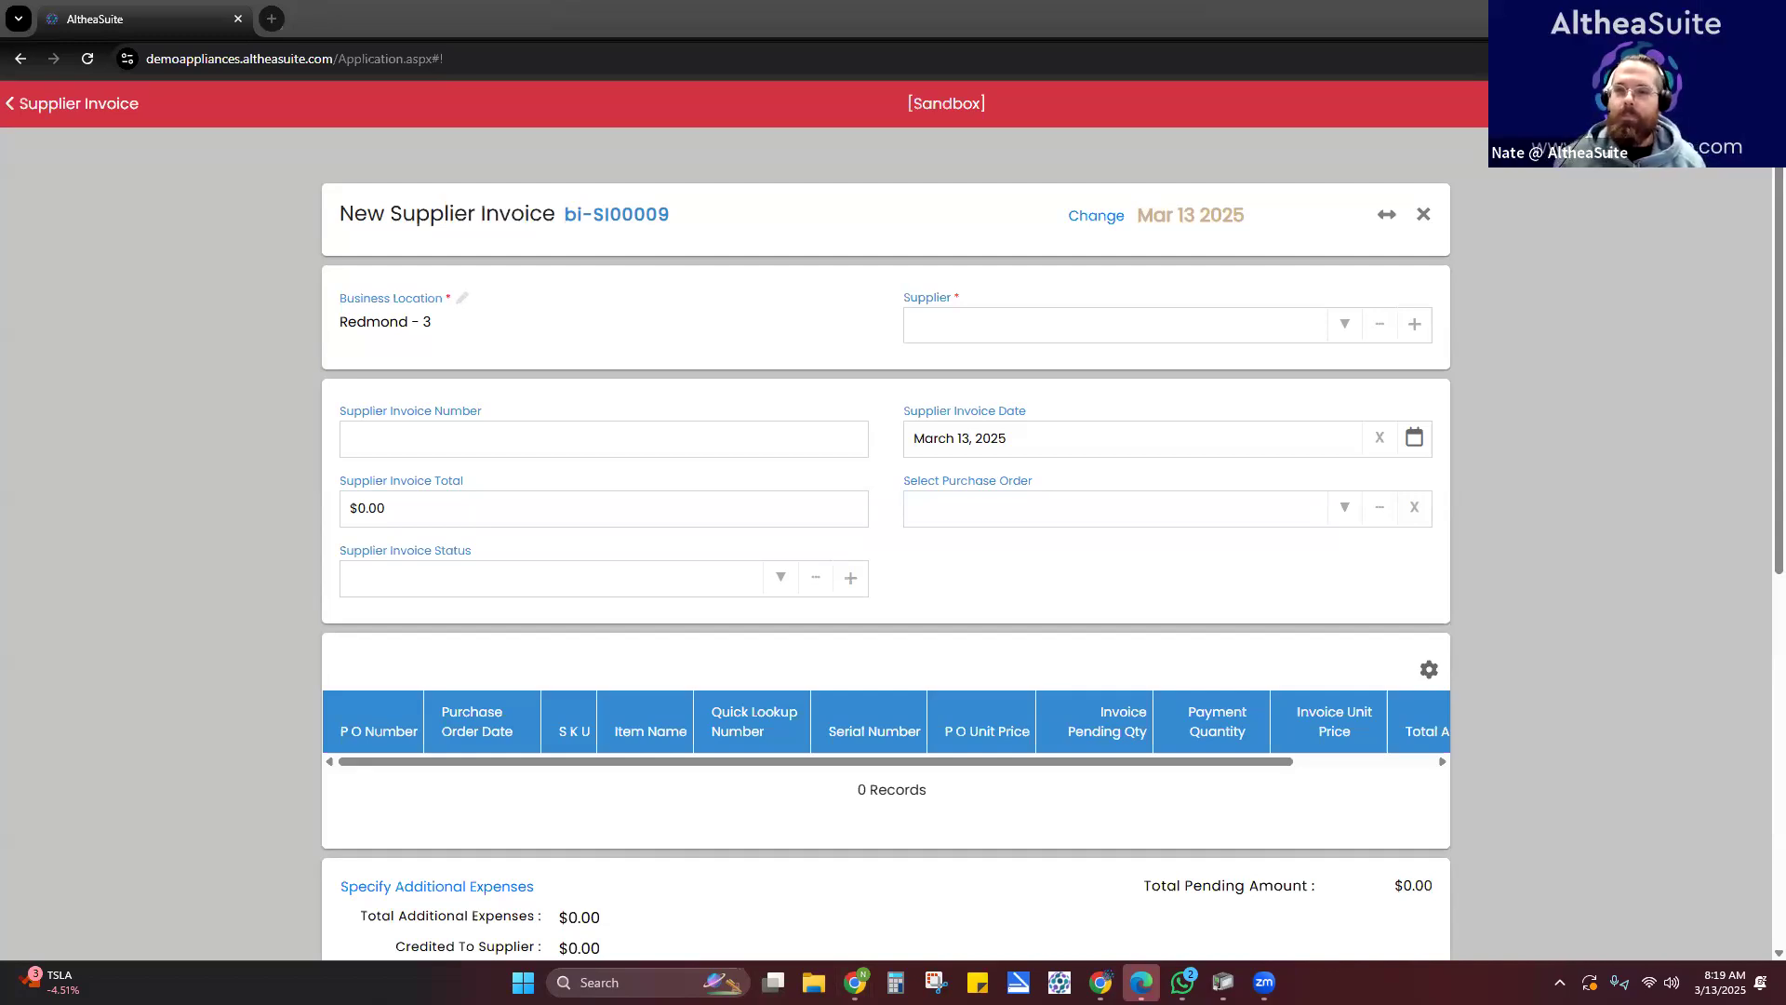
{"action": "left_click", "coordinate": [1421, 220]}
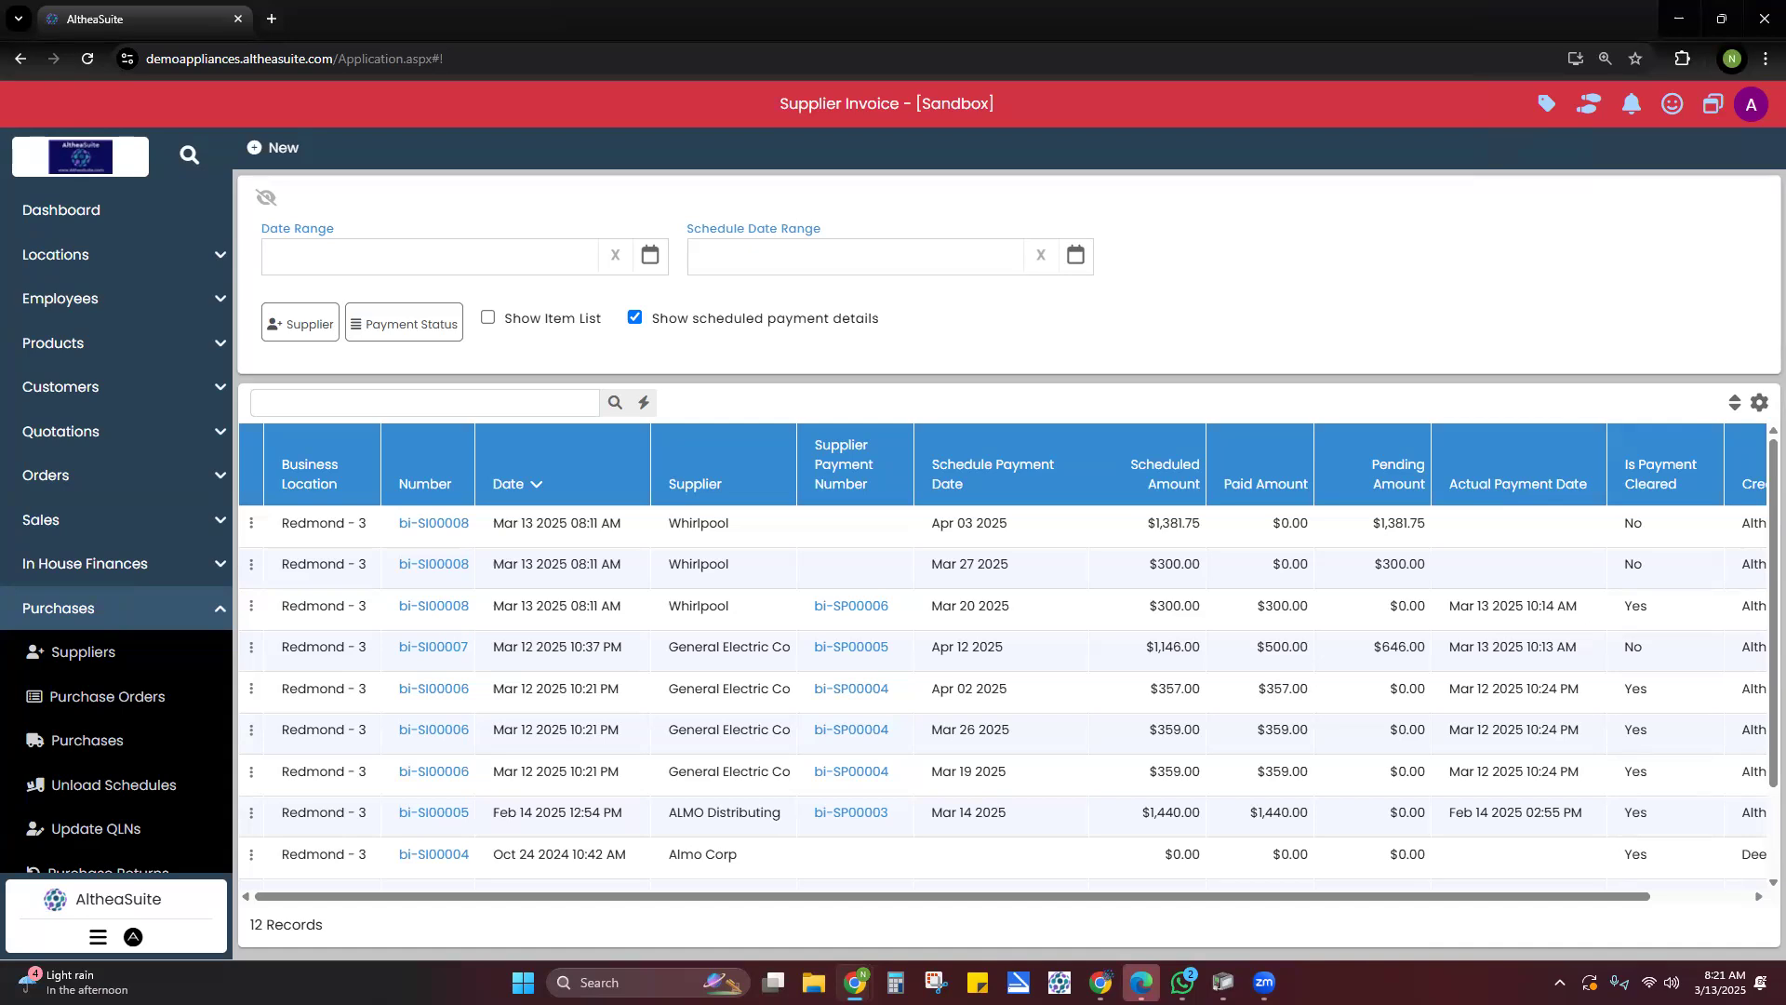
- Open the purchase orders list and view the actions available for the newest Whirlpool order
{"action": "scroll", "coordinate": [140, 654], "scroll_direction": "down", "scroll_amount": 3}
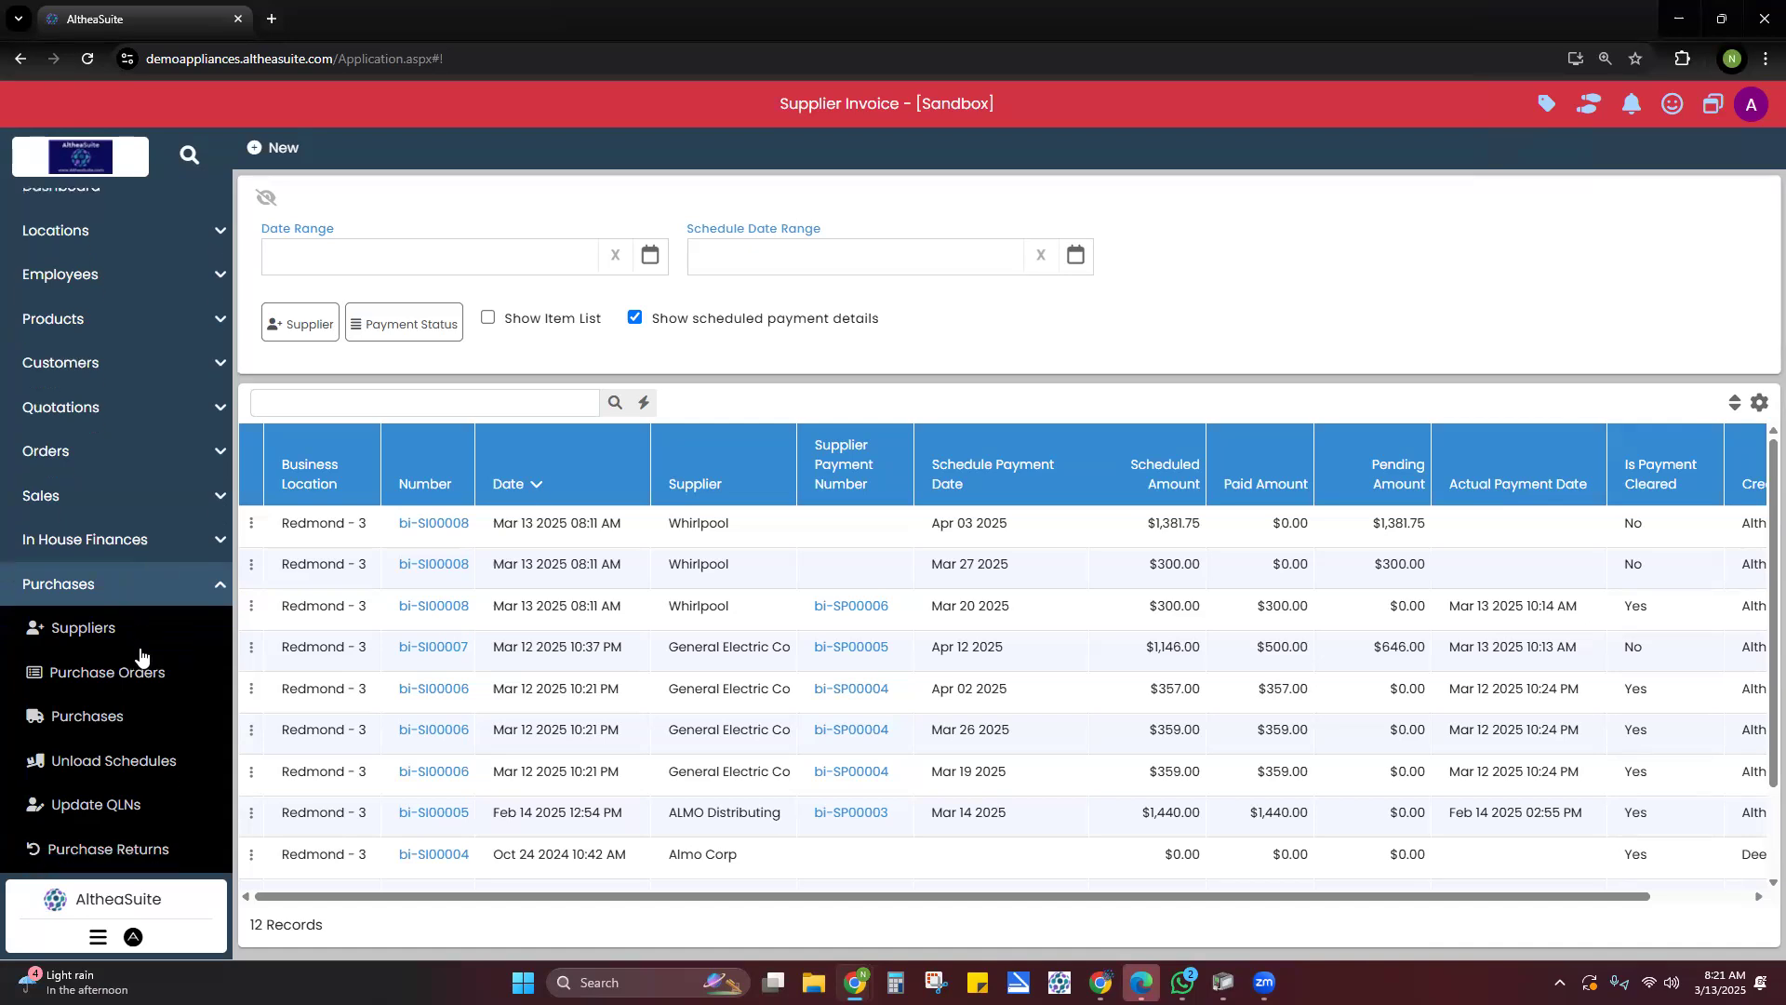
{"action": "scroll", "coordinate": [141, 654], "scroll_direction": "down", "scroll_amount": 1}
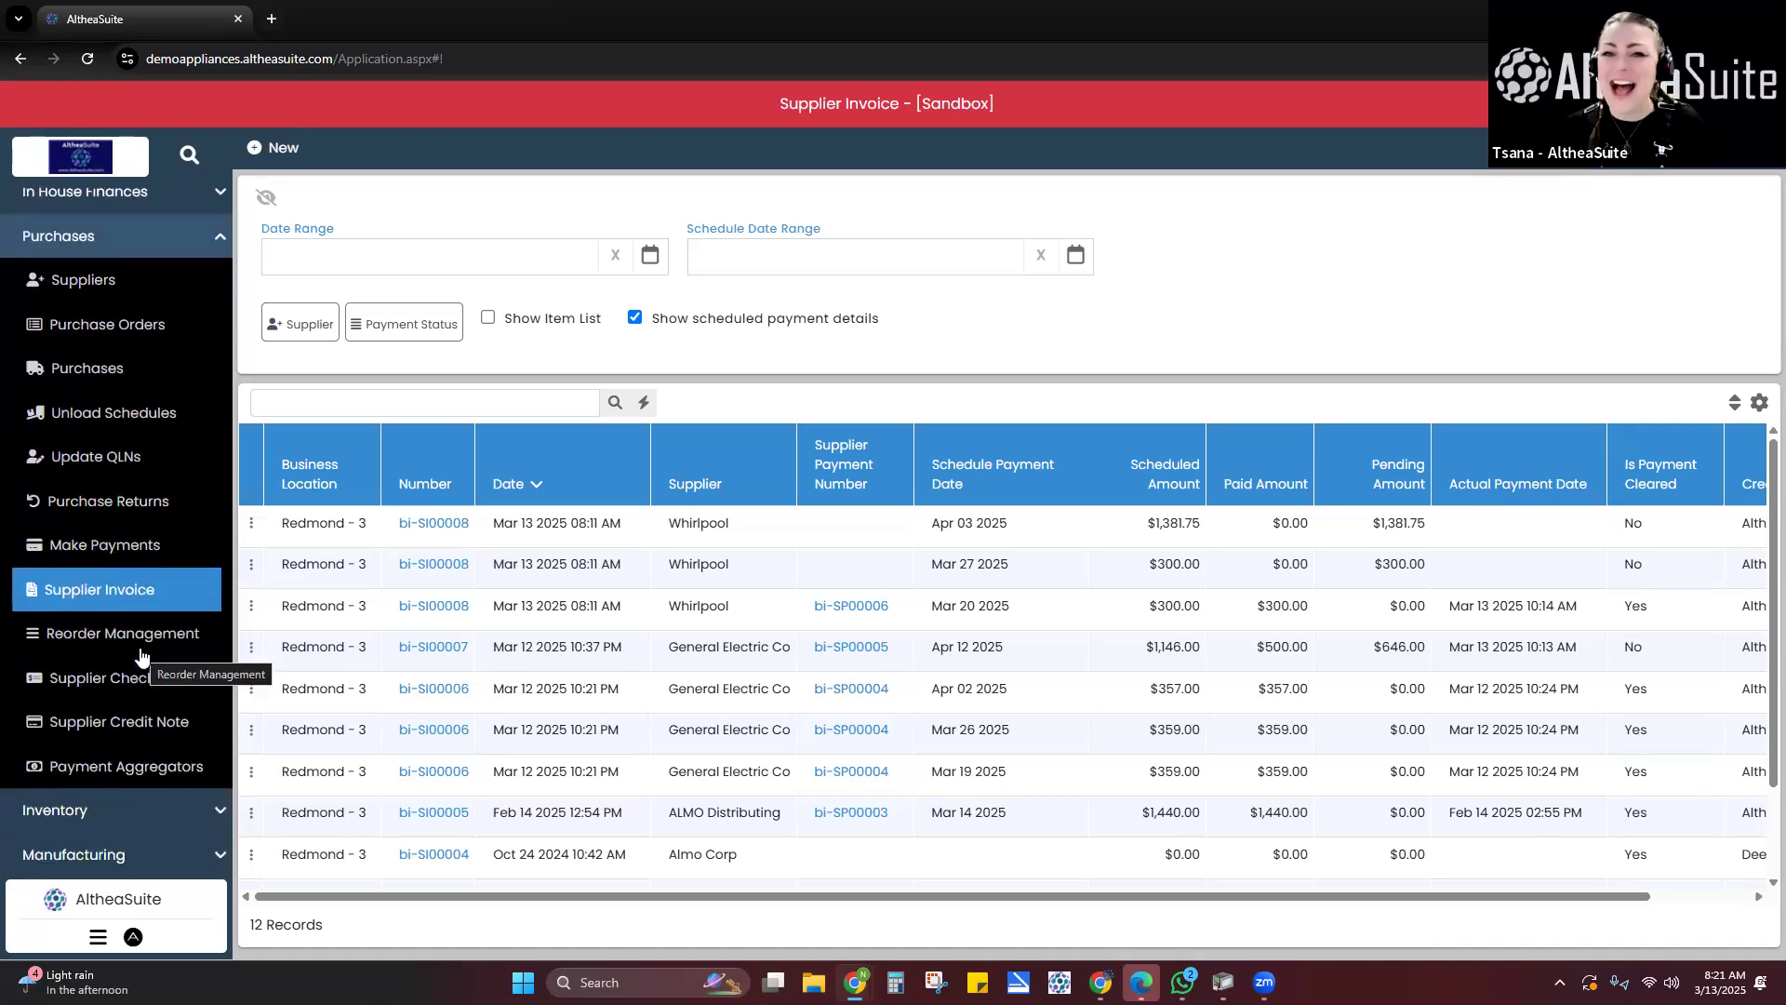
{"action": "scroll", "coordinate": [141, 654], "scroll_direction": "up", "scroll_amount": 2}
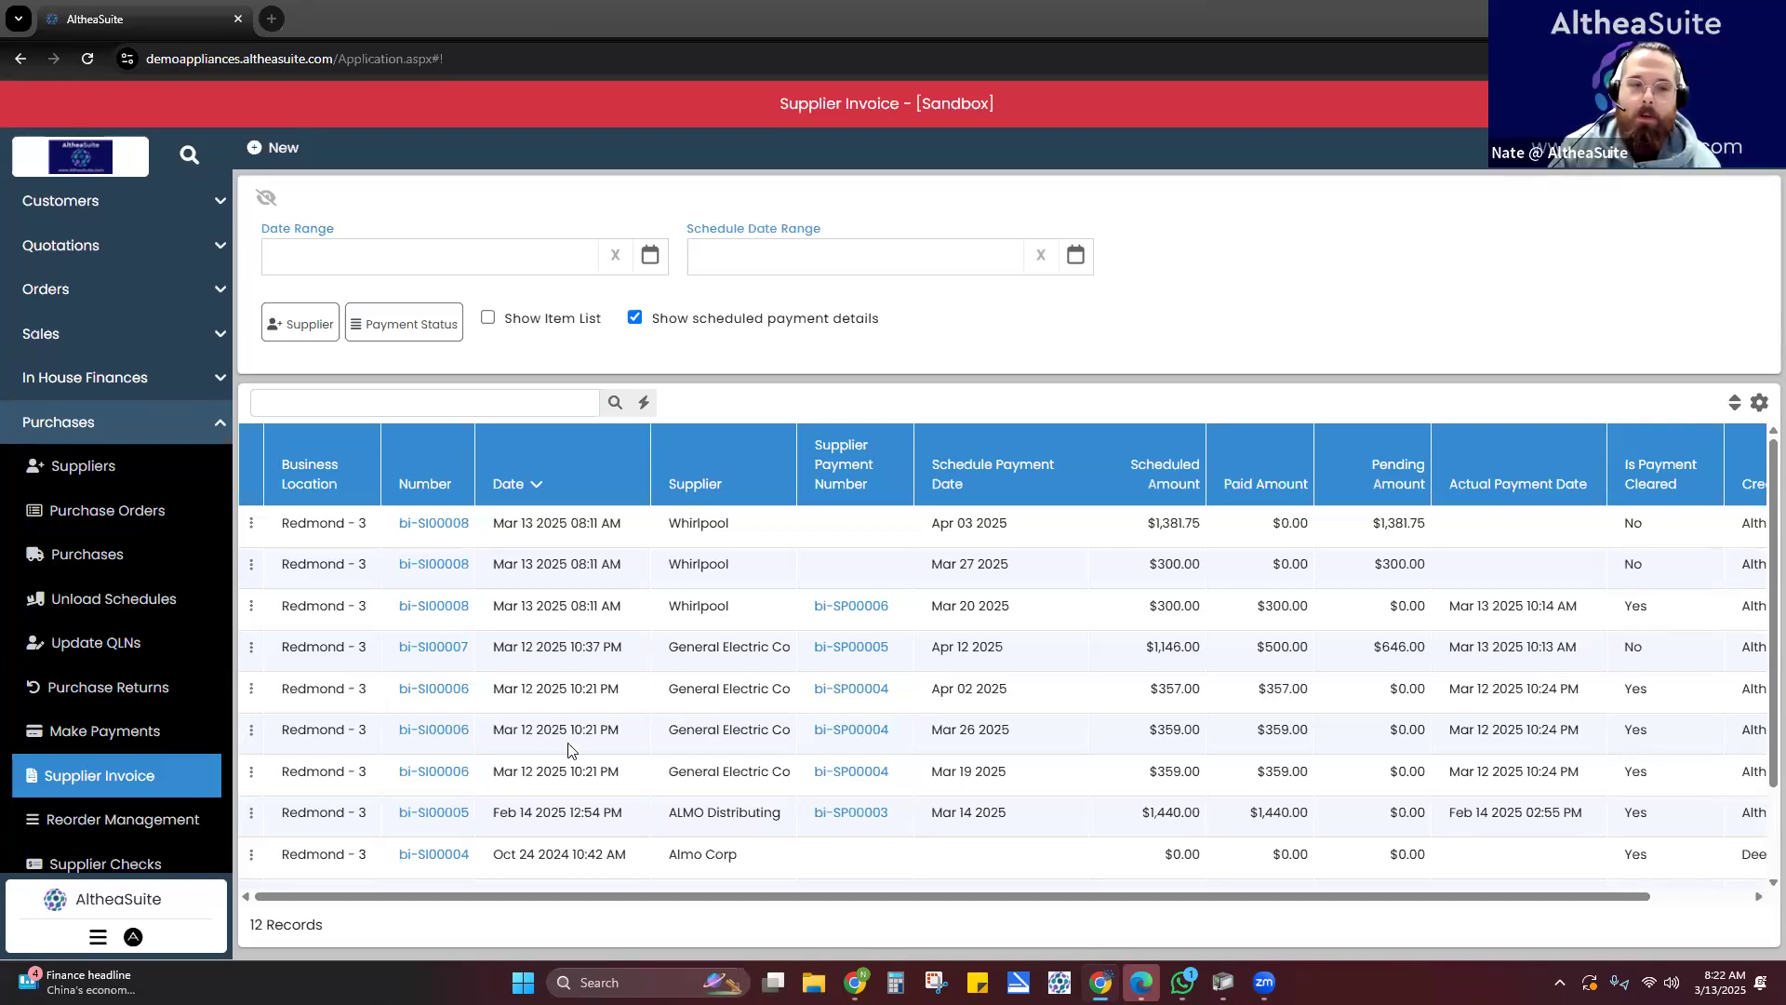
{"action": "left_click", "coordinate": [119, 551]}
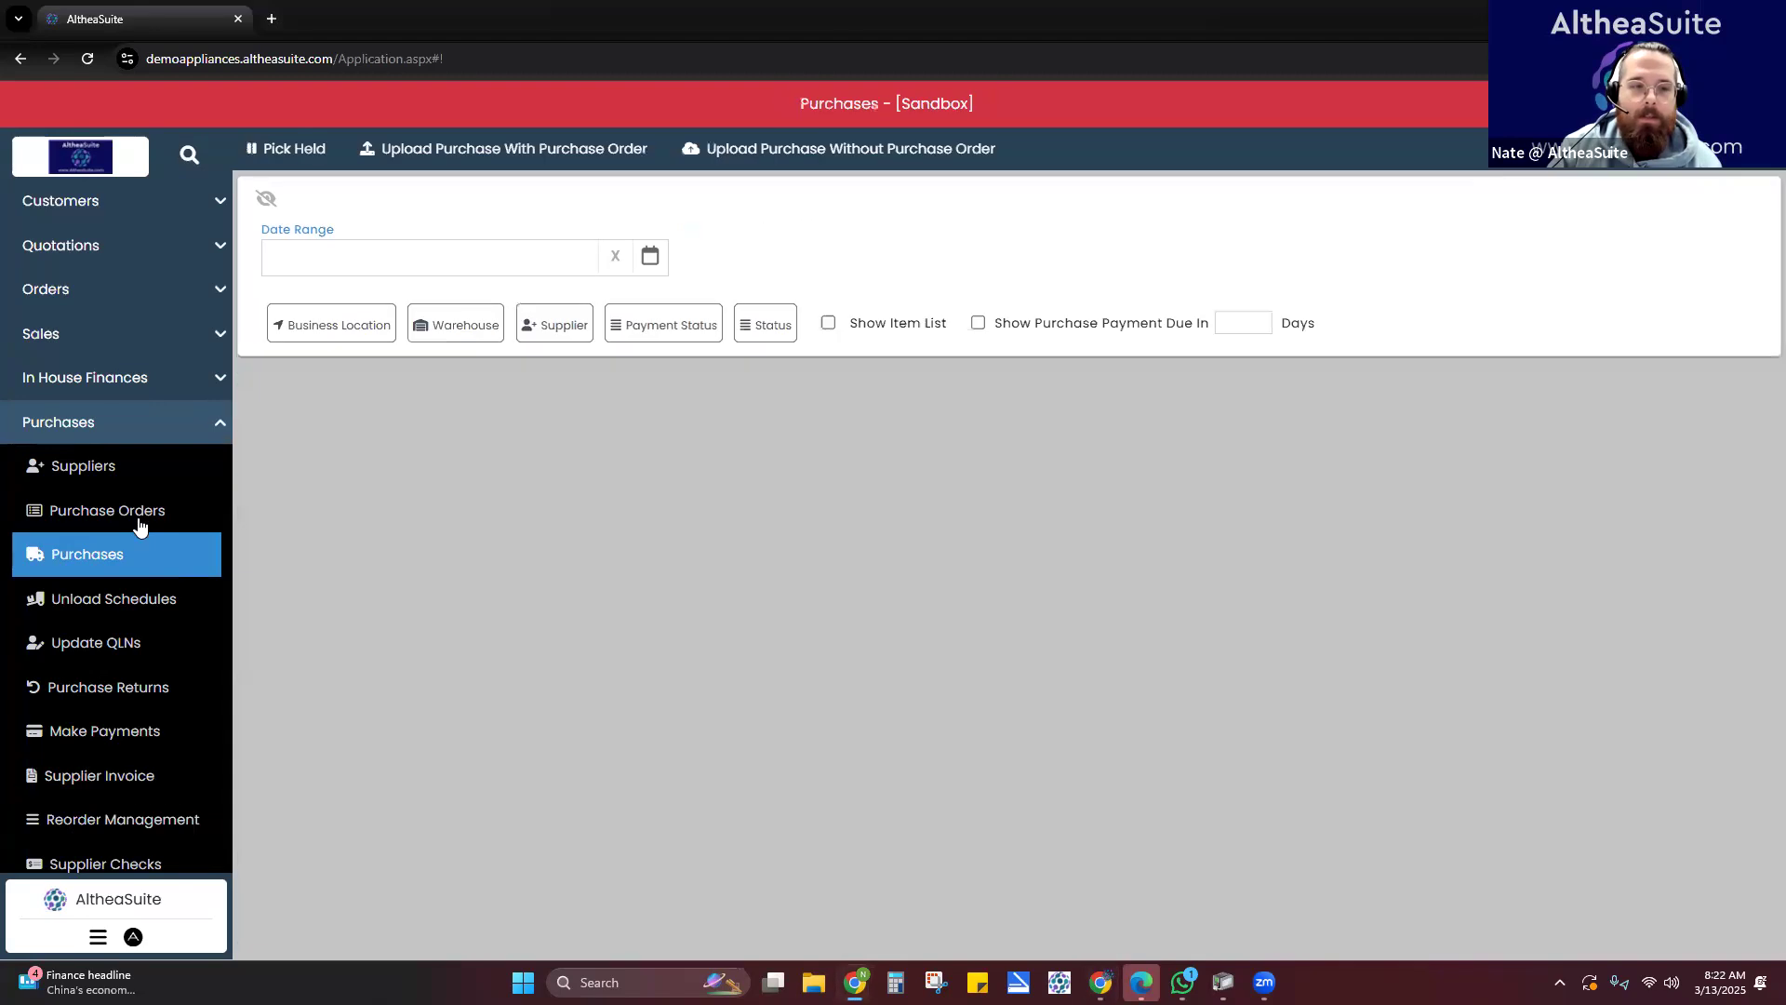
{"action": "left_click", "coordinate": [140, 511]}
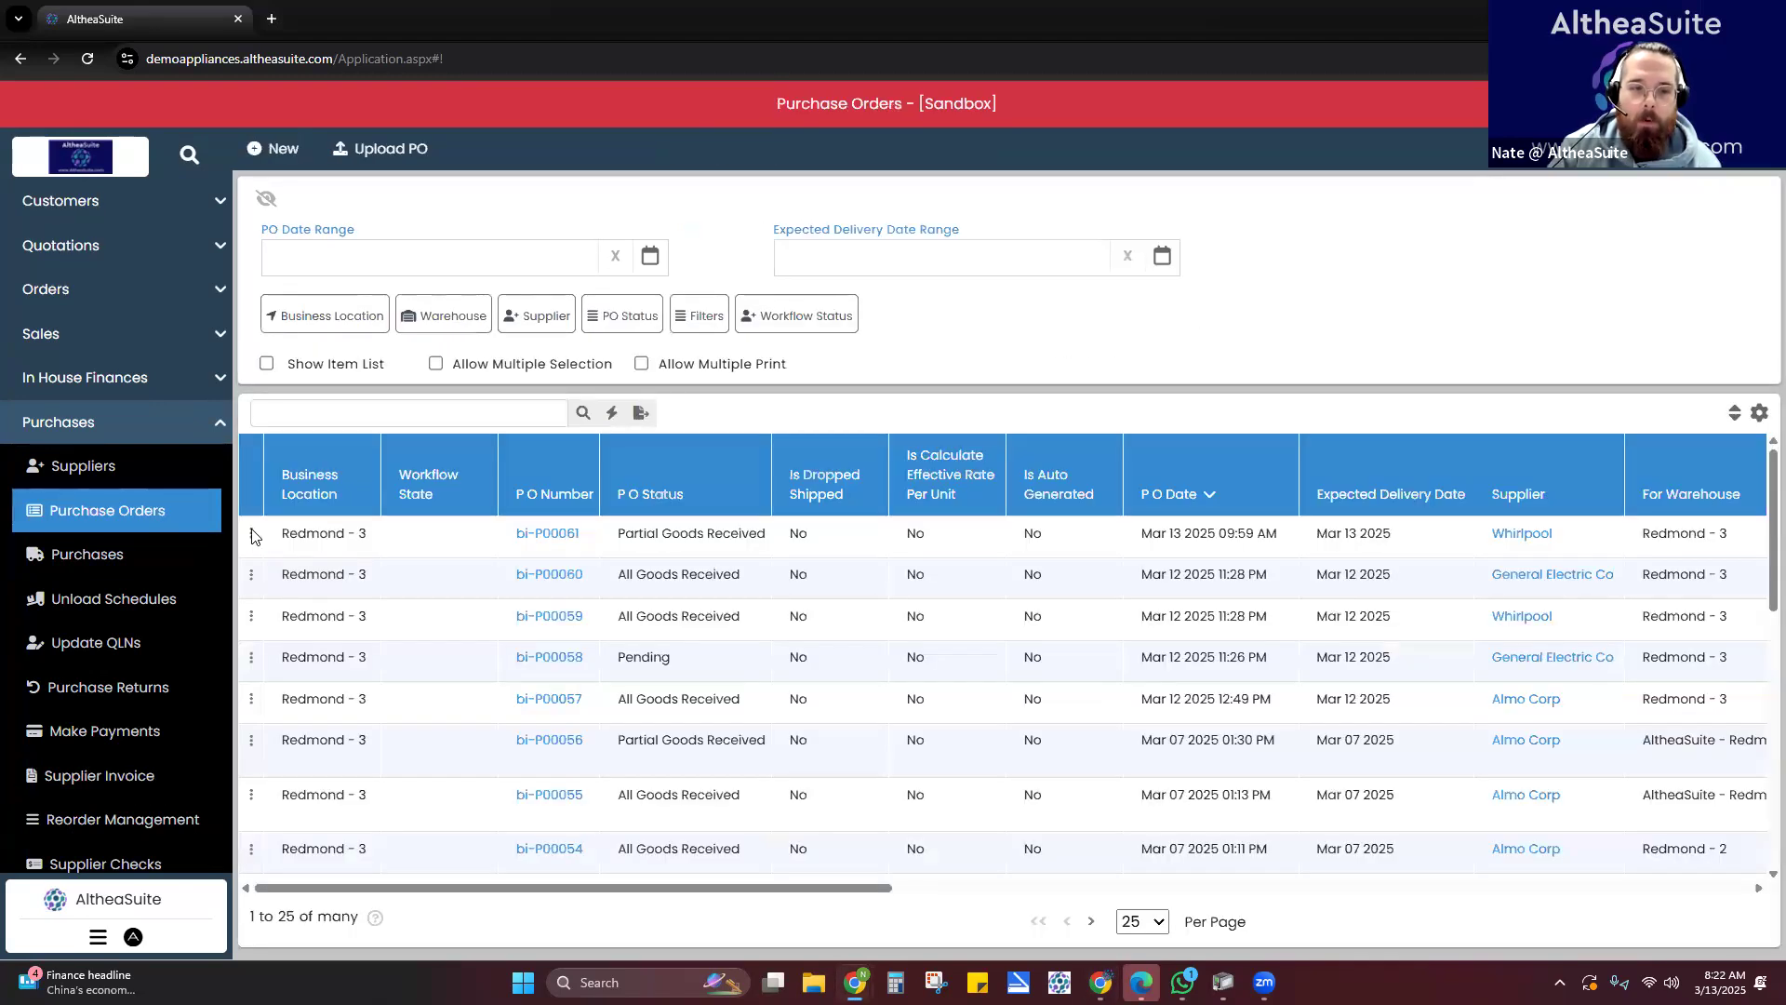
{"action": "left_click", "coordinate": [252, 534]}
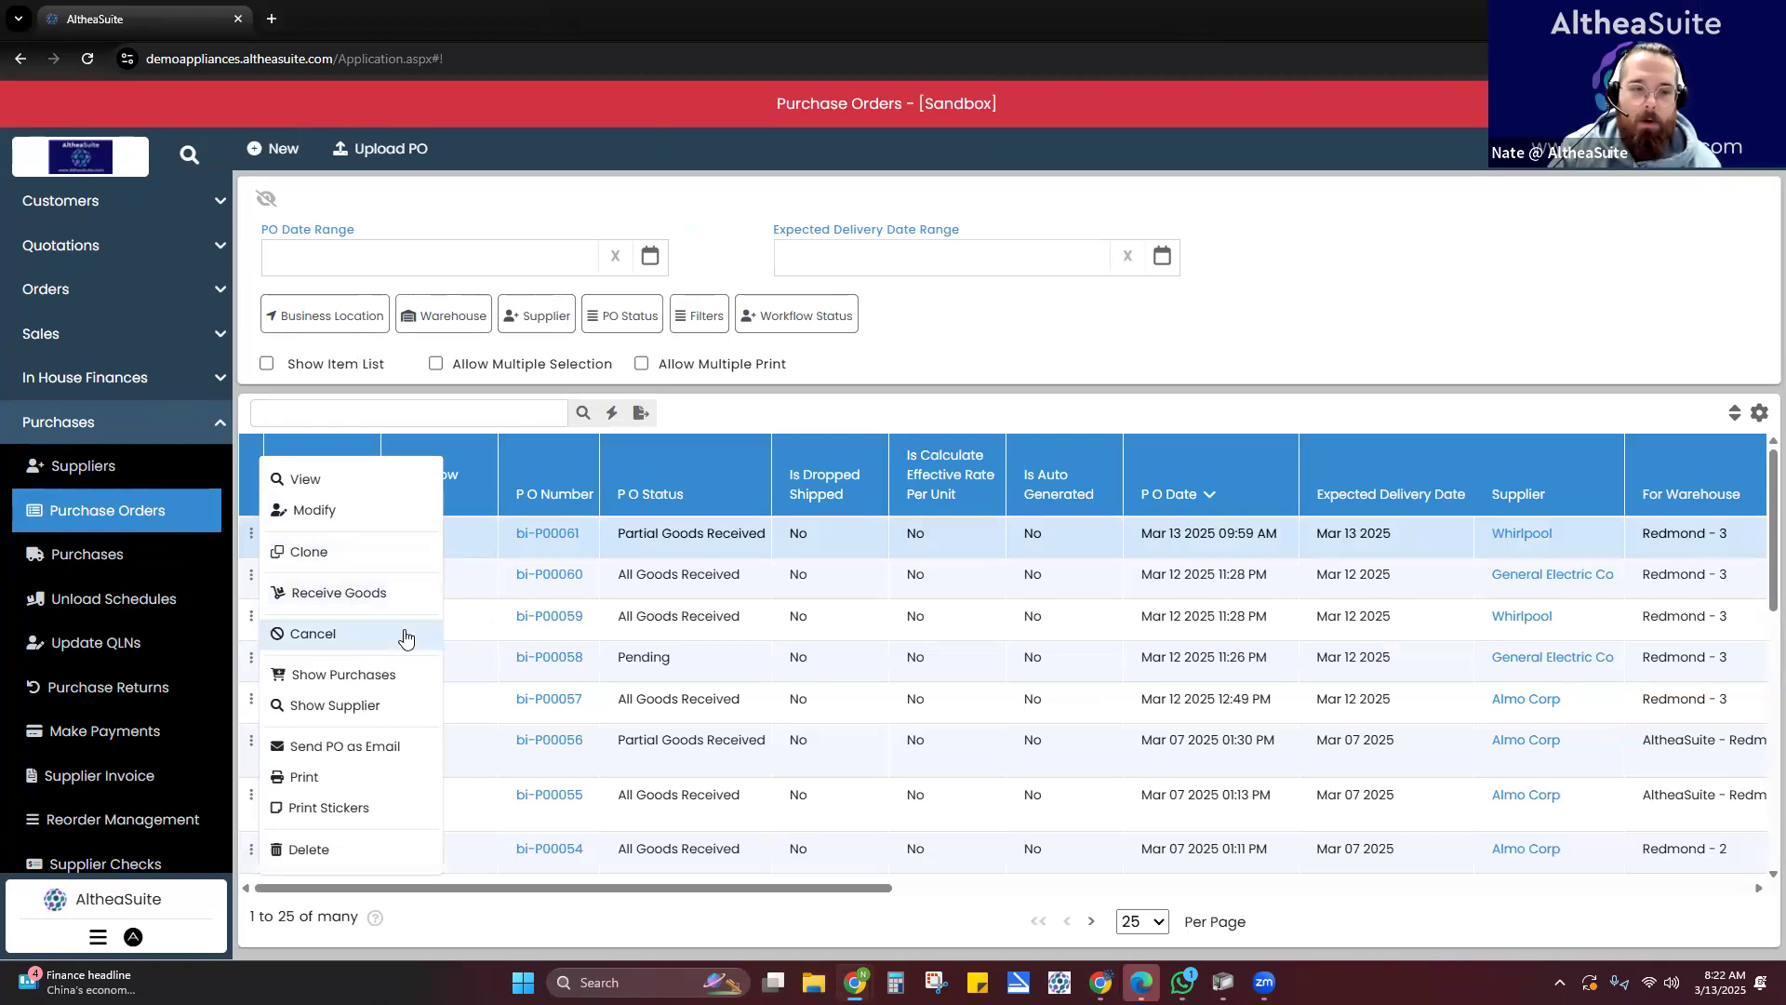
- Start a new supplier invoice and choose Whirlpool as its supplier
{"action": "left_click", "coordinate": [123, 789]}
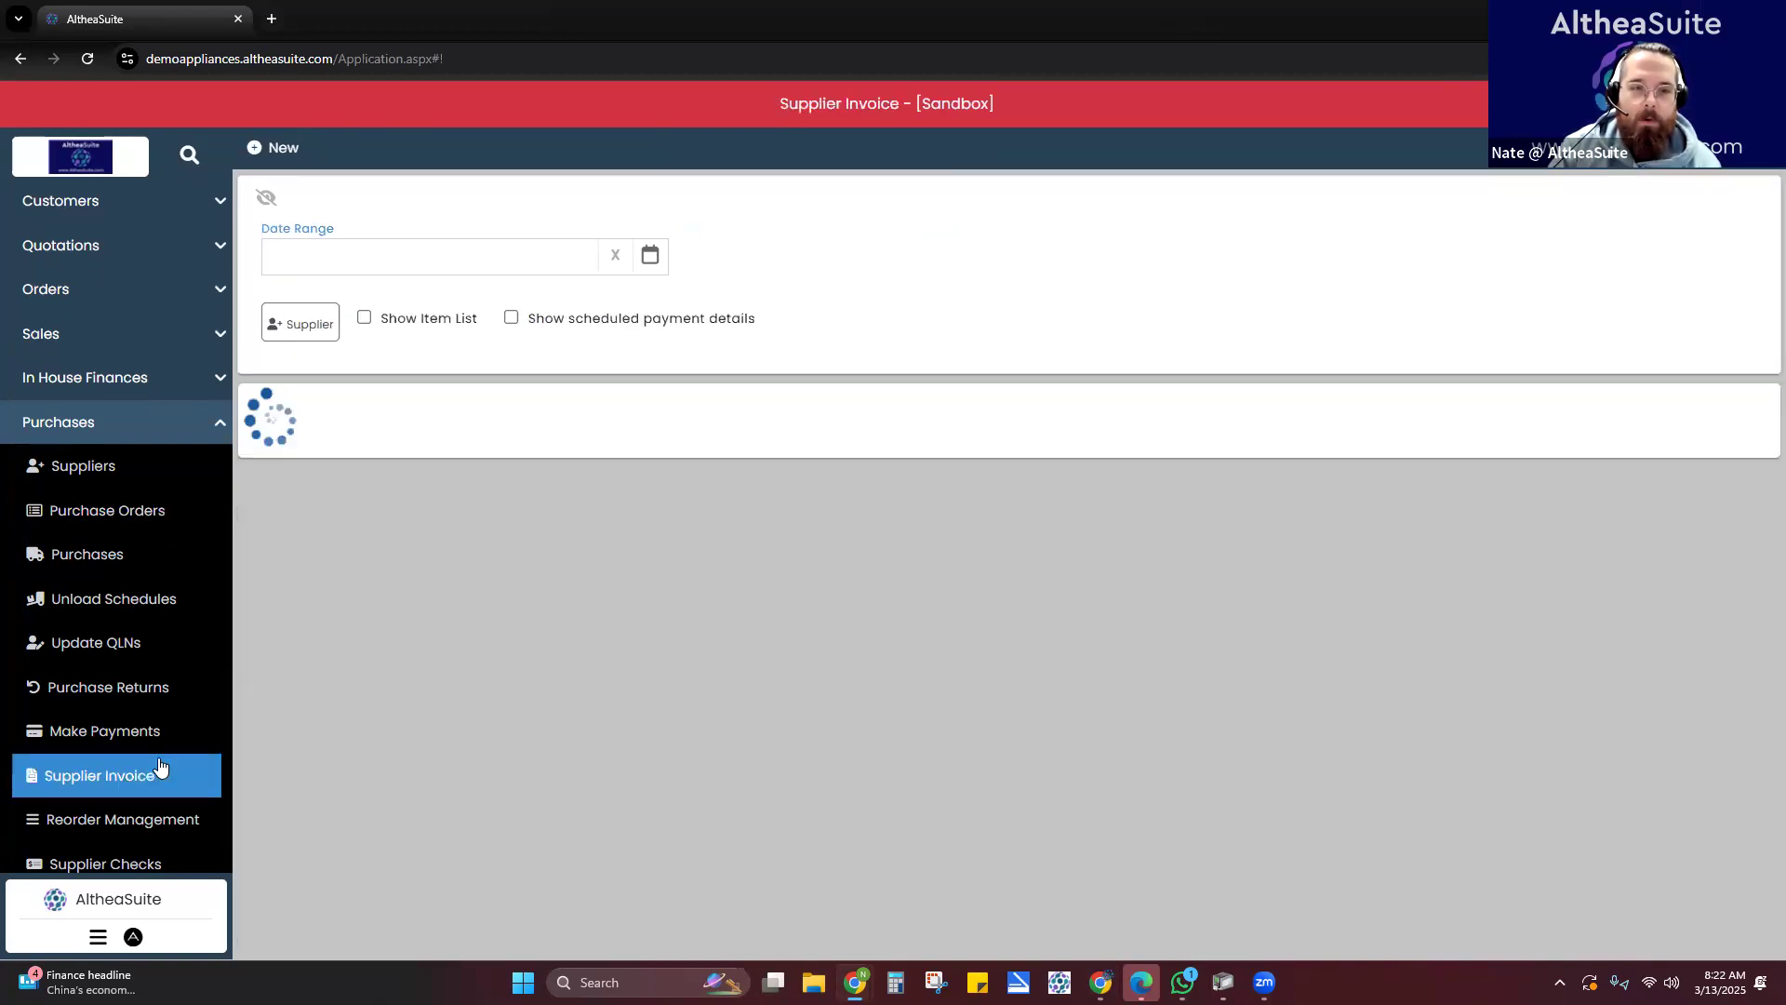
{"action": "left_click", "coordinate": [278, 149]}
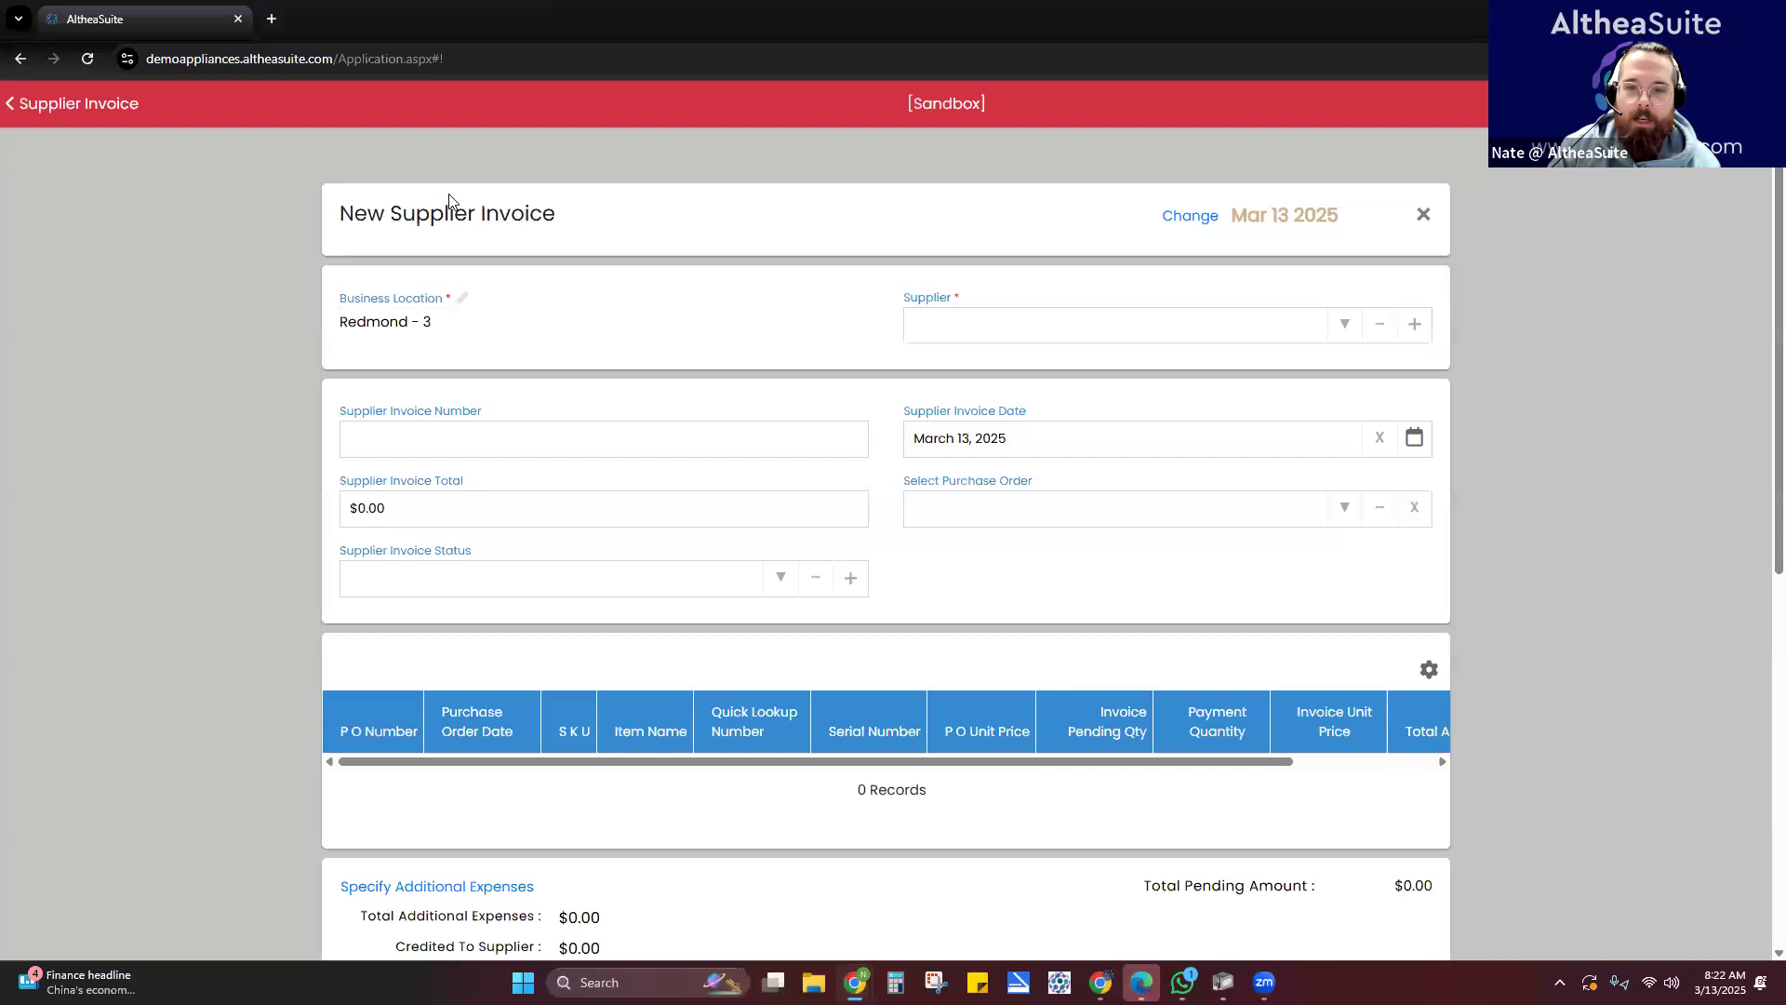
{"action": "left_click", "coordinate": [1346, 509]}
{"action": "left_click", "coordinate": [1148, 149]}
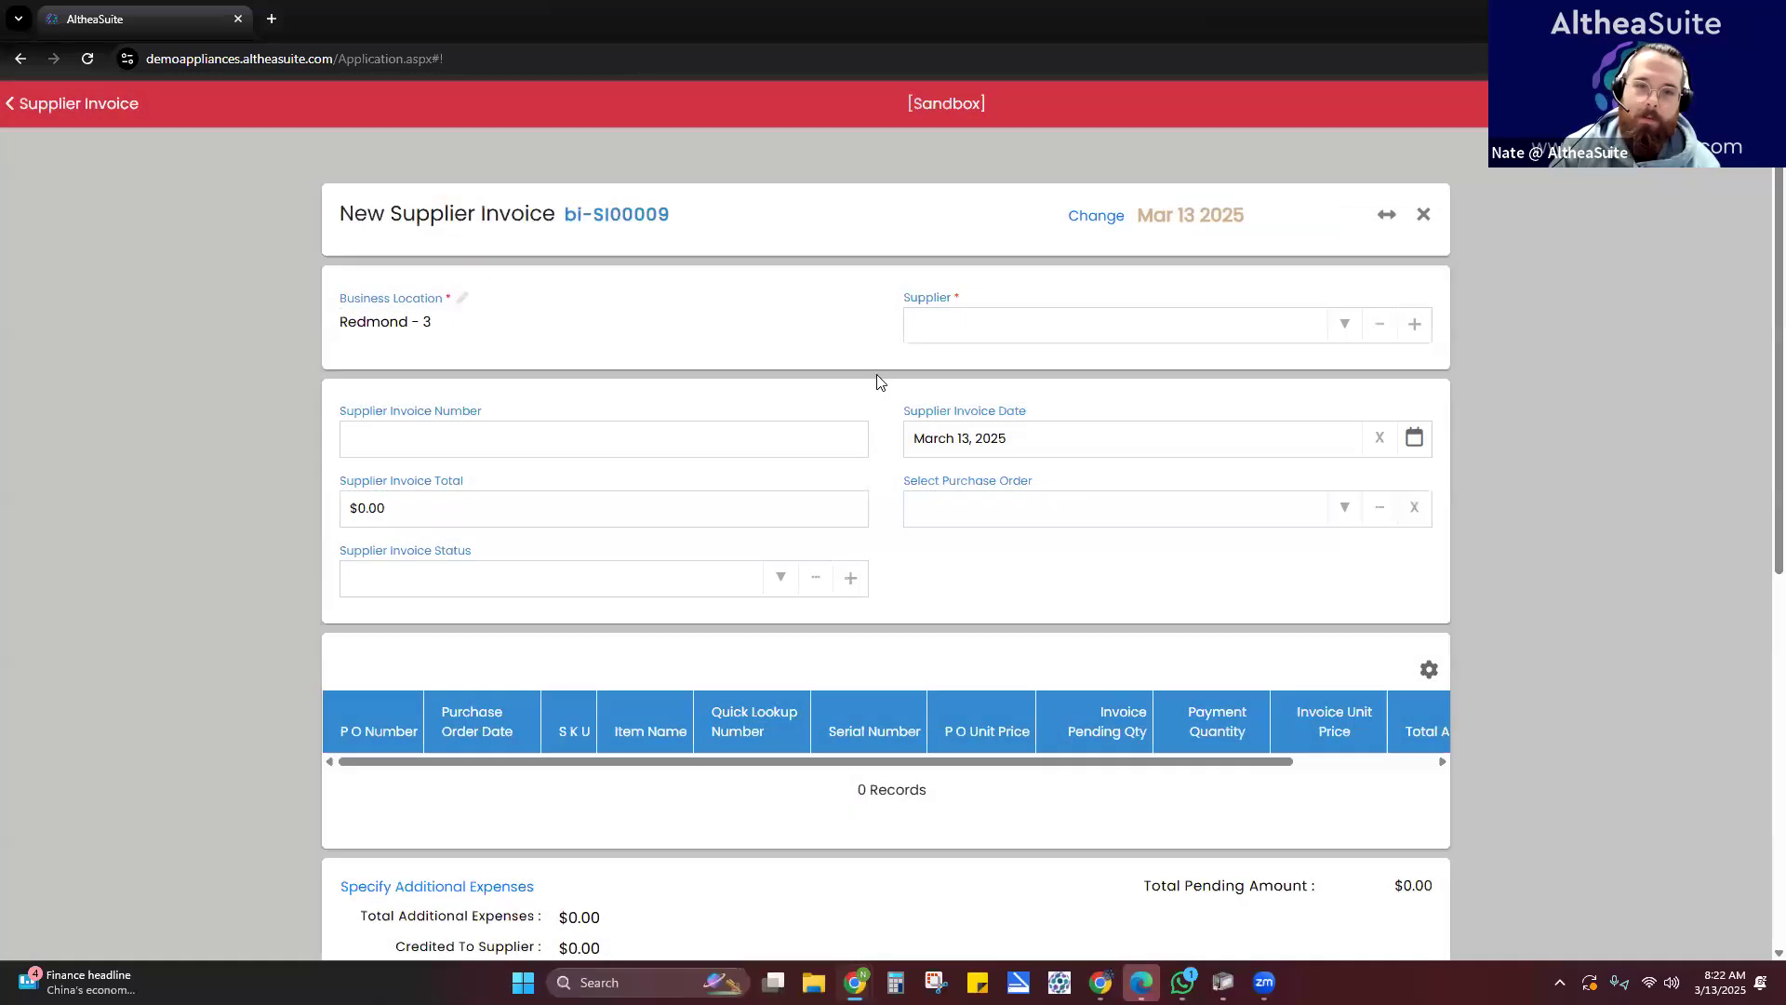
{"action": "left_click", "coordinate": [1340, 324]}
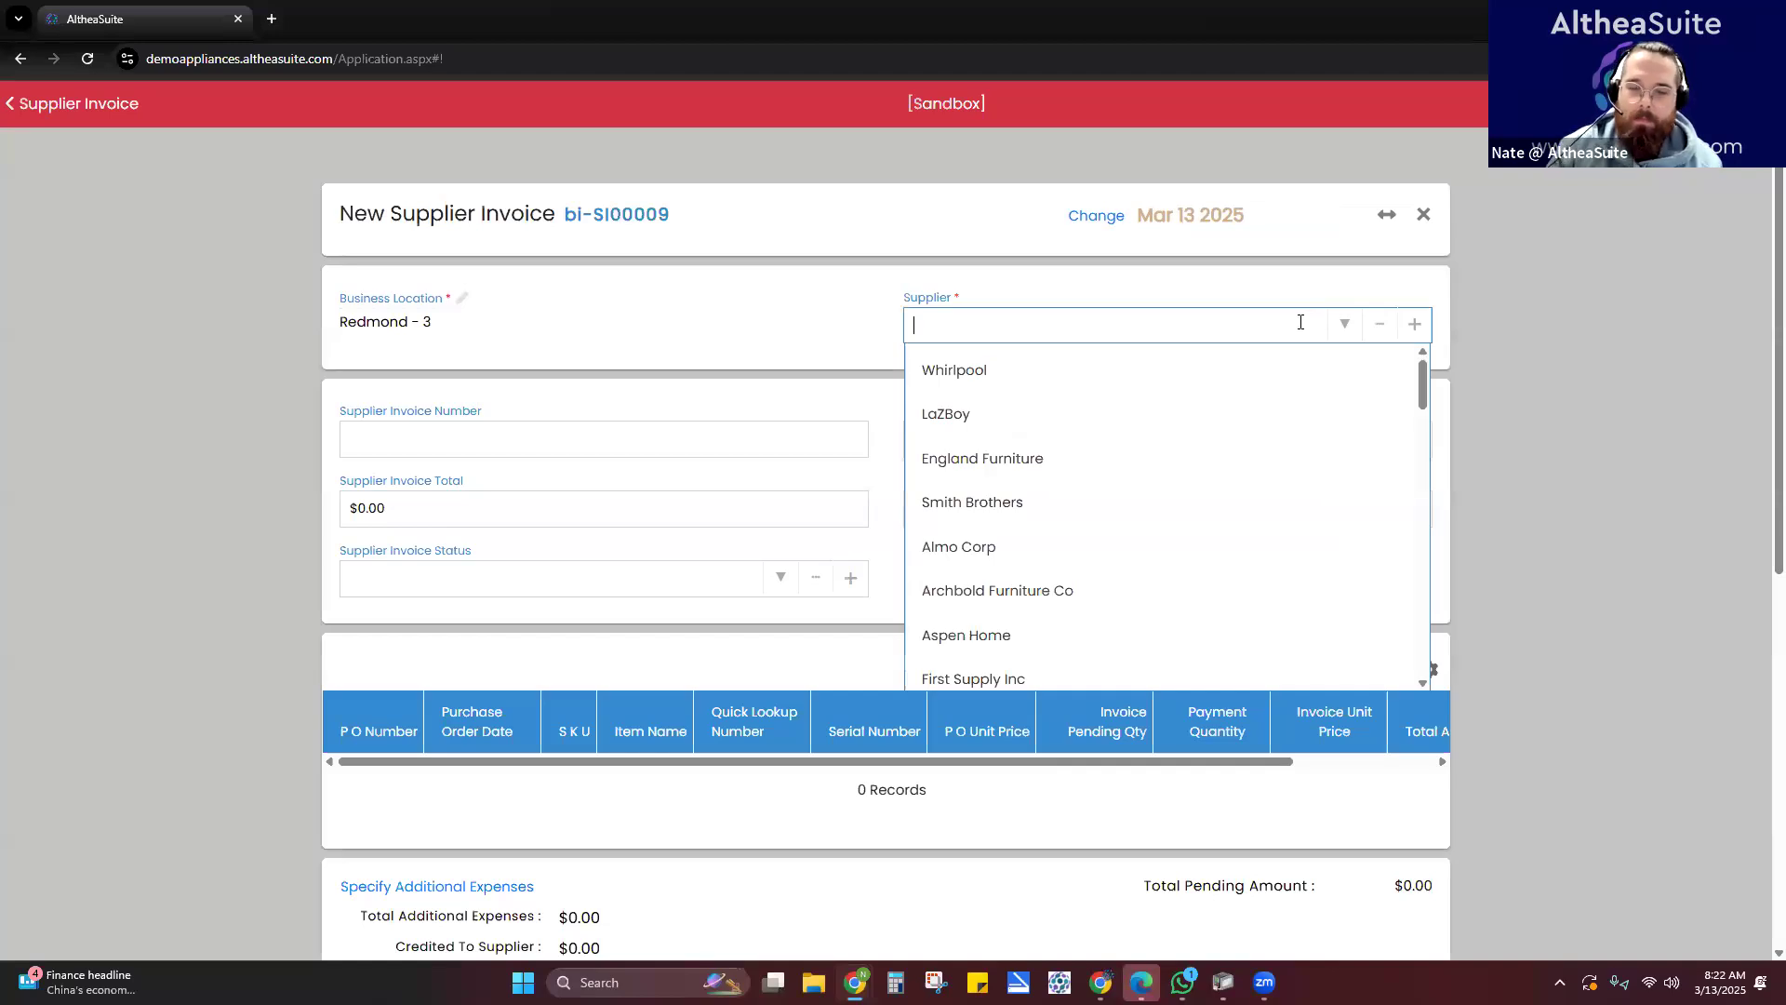
{"action": "left_click", "coordinate": [1124, 383]}
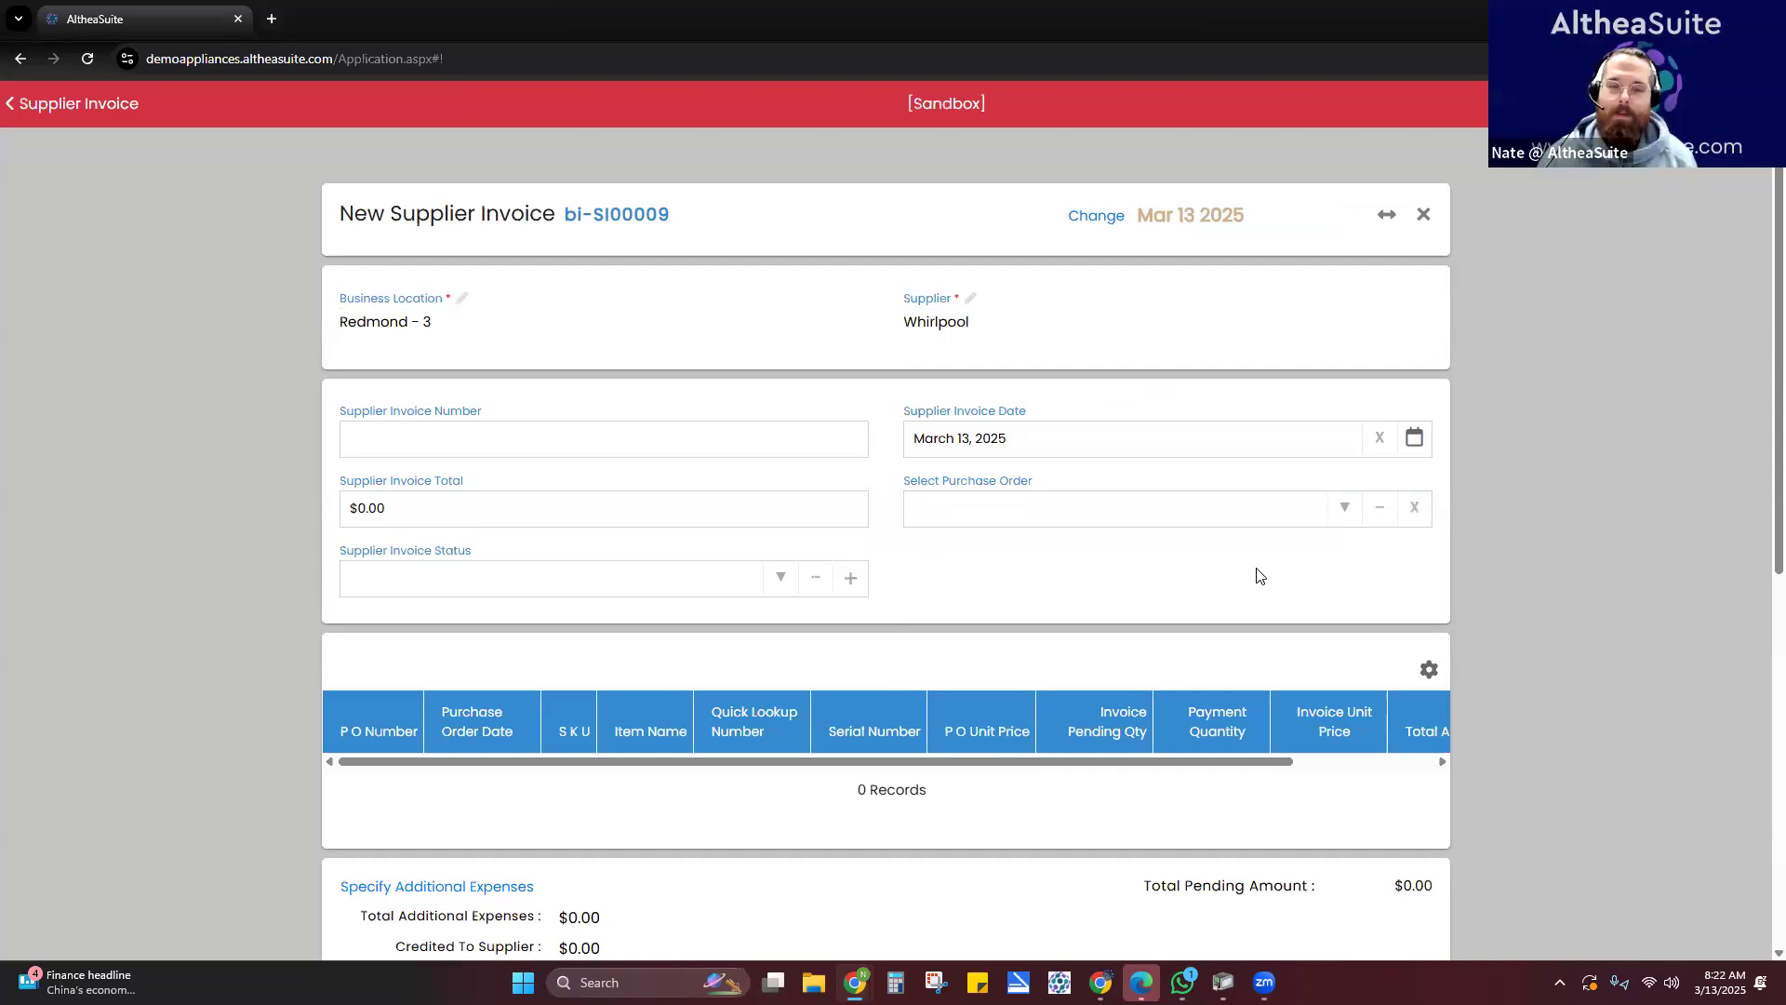
- Review the freight and insurance fields in the Whirlpool invoice's additional expenses form, and close the invoice without saving
{"action": "left_click", "coordinate": [766, 437]}
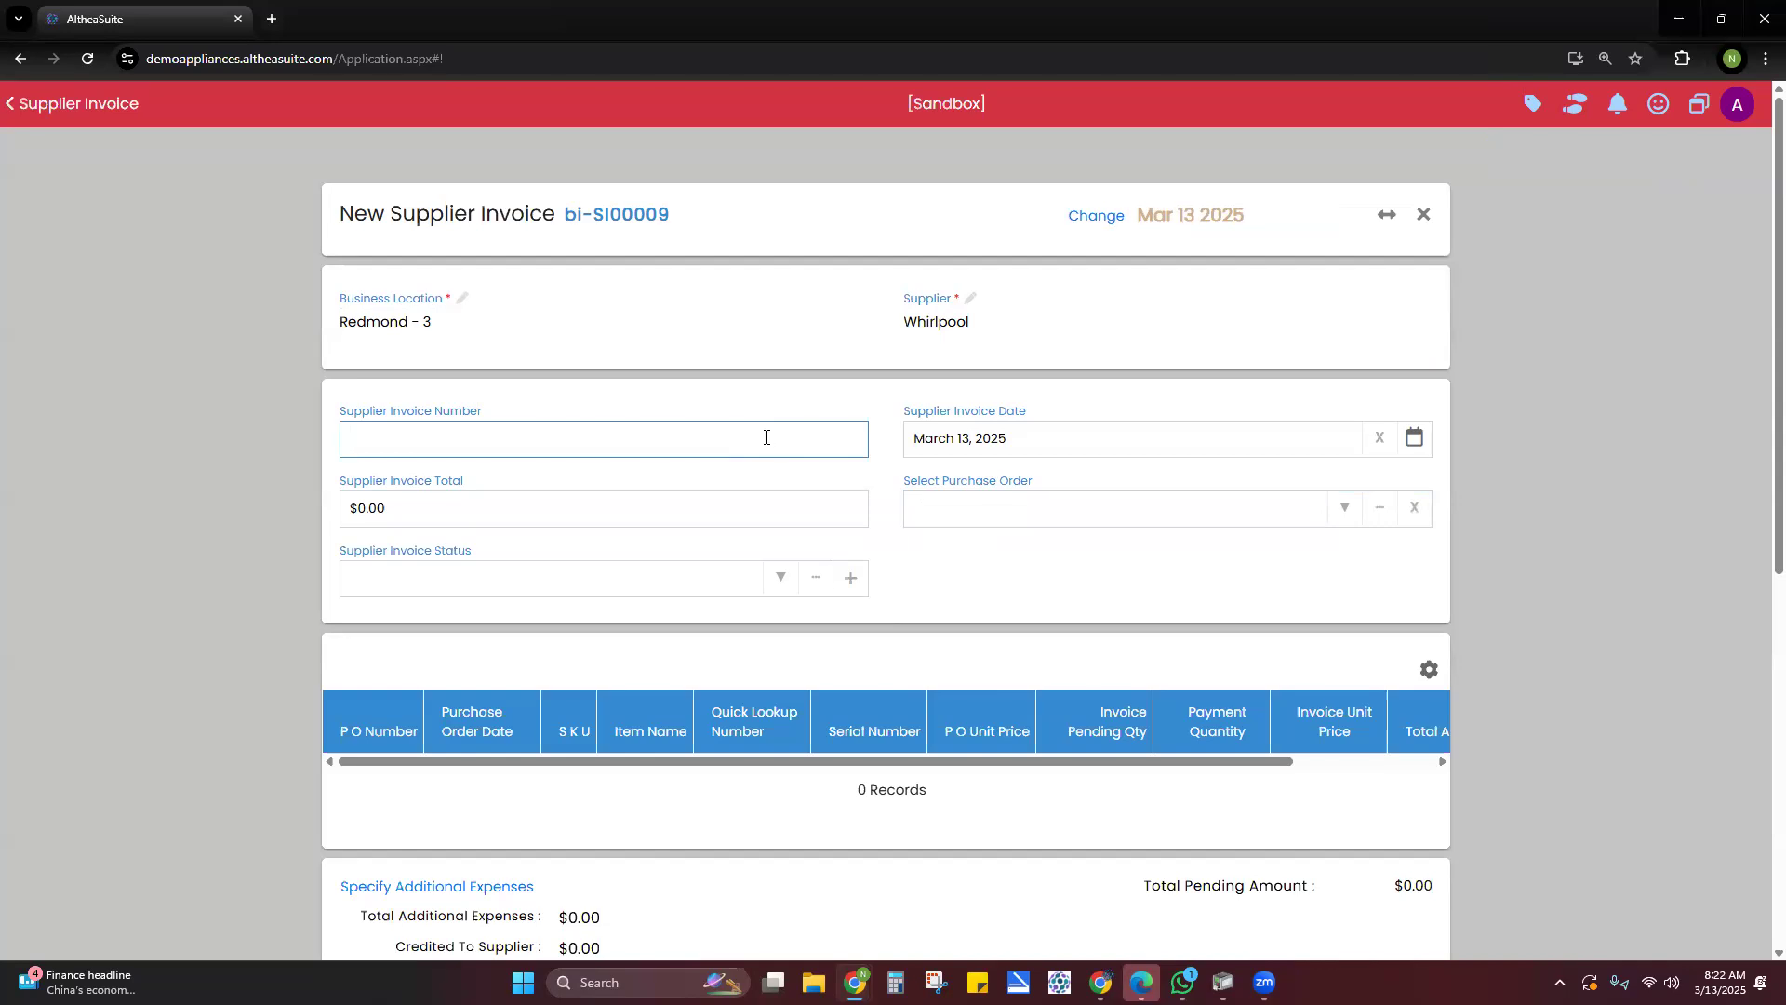
{"action": "scroll", "coordinate": [772, 428], "scroll_direction": "down", "scroll_amount": 3}
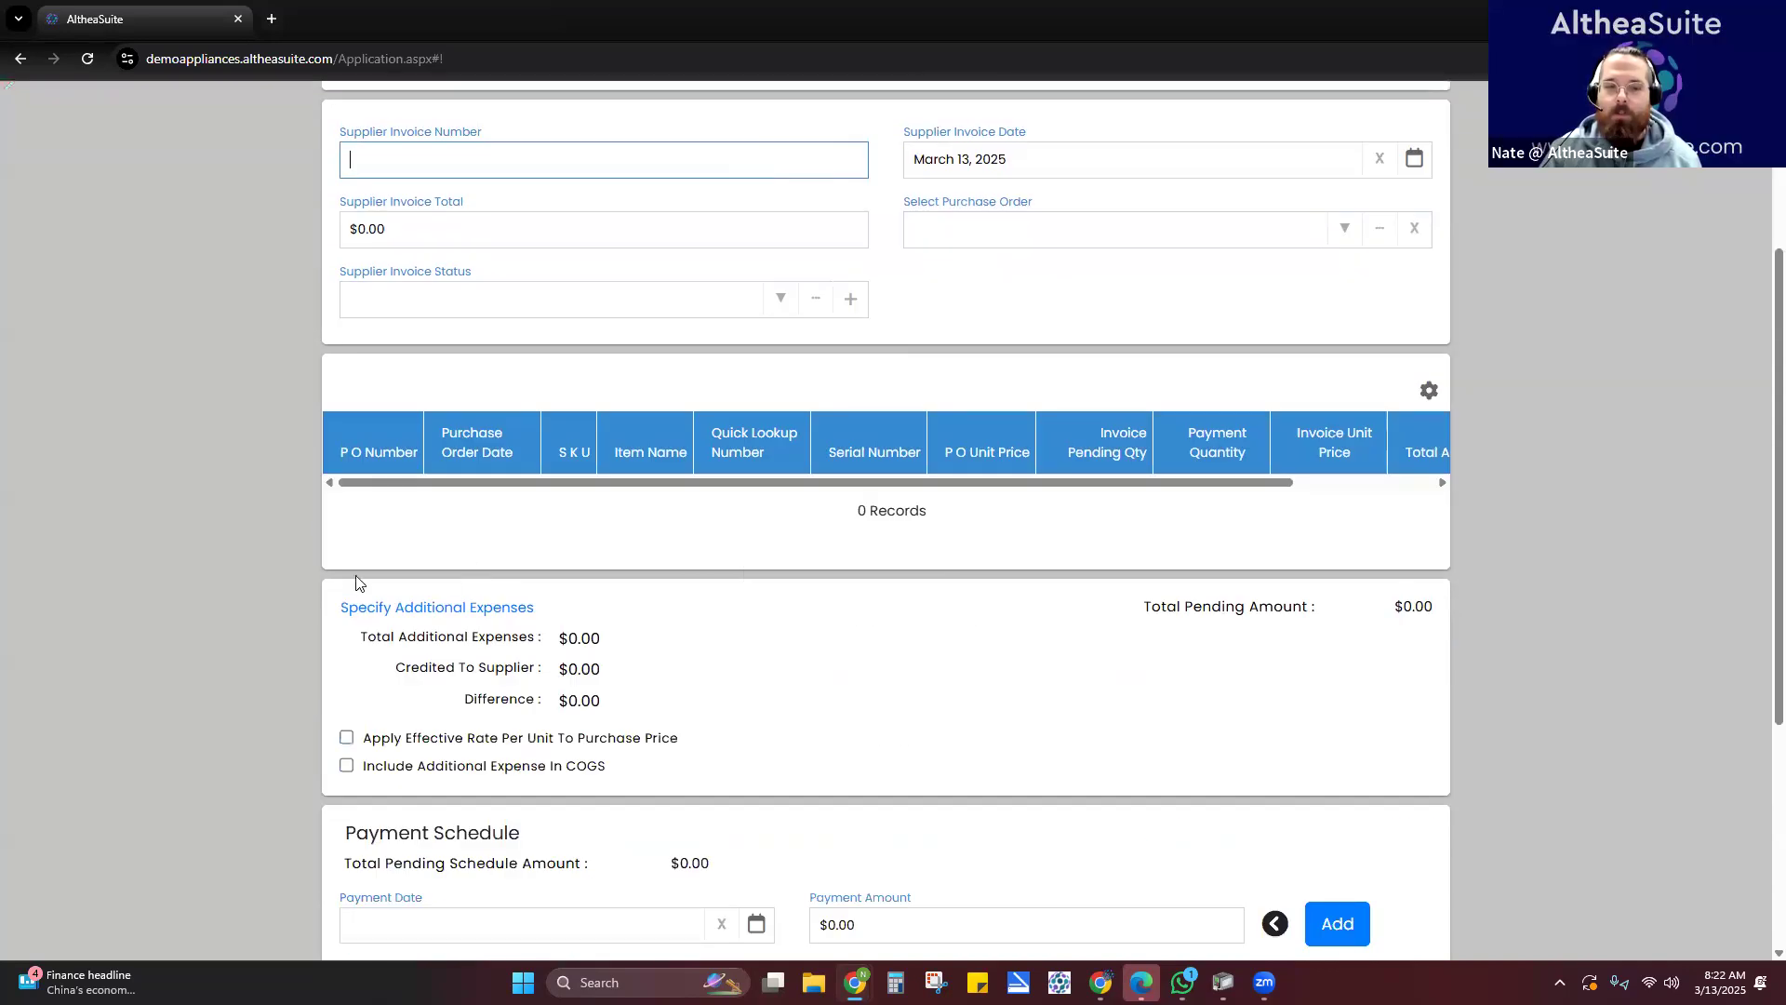
{"action": "left_click", "coordinate": [473, 609]}
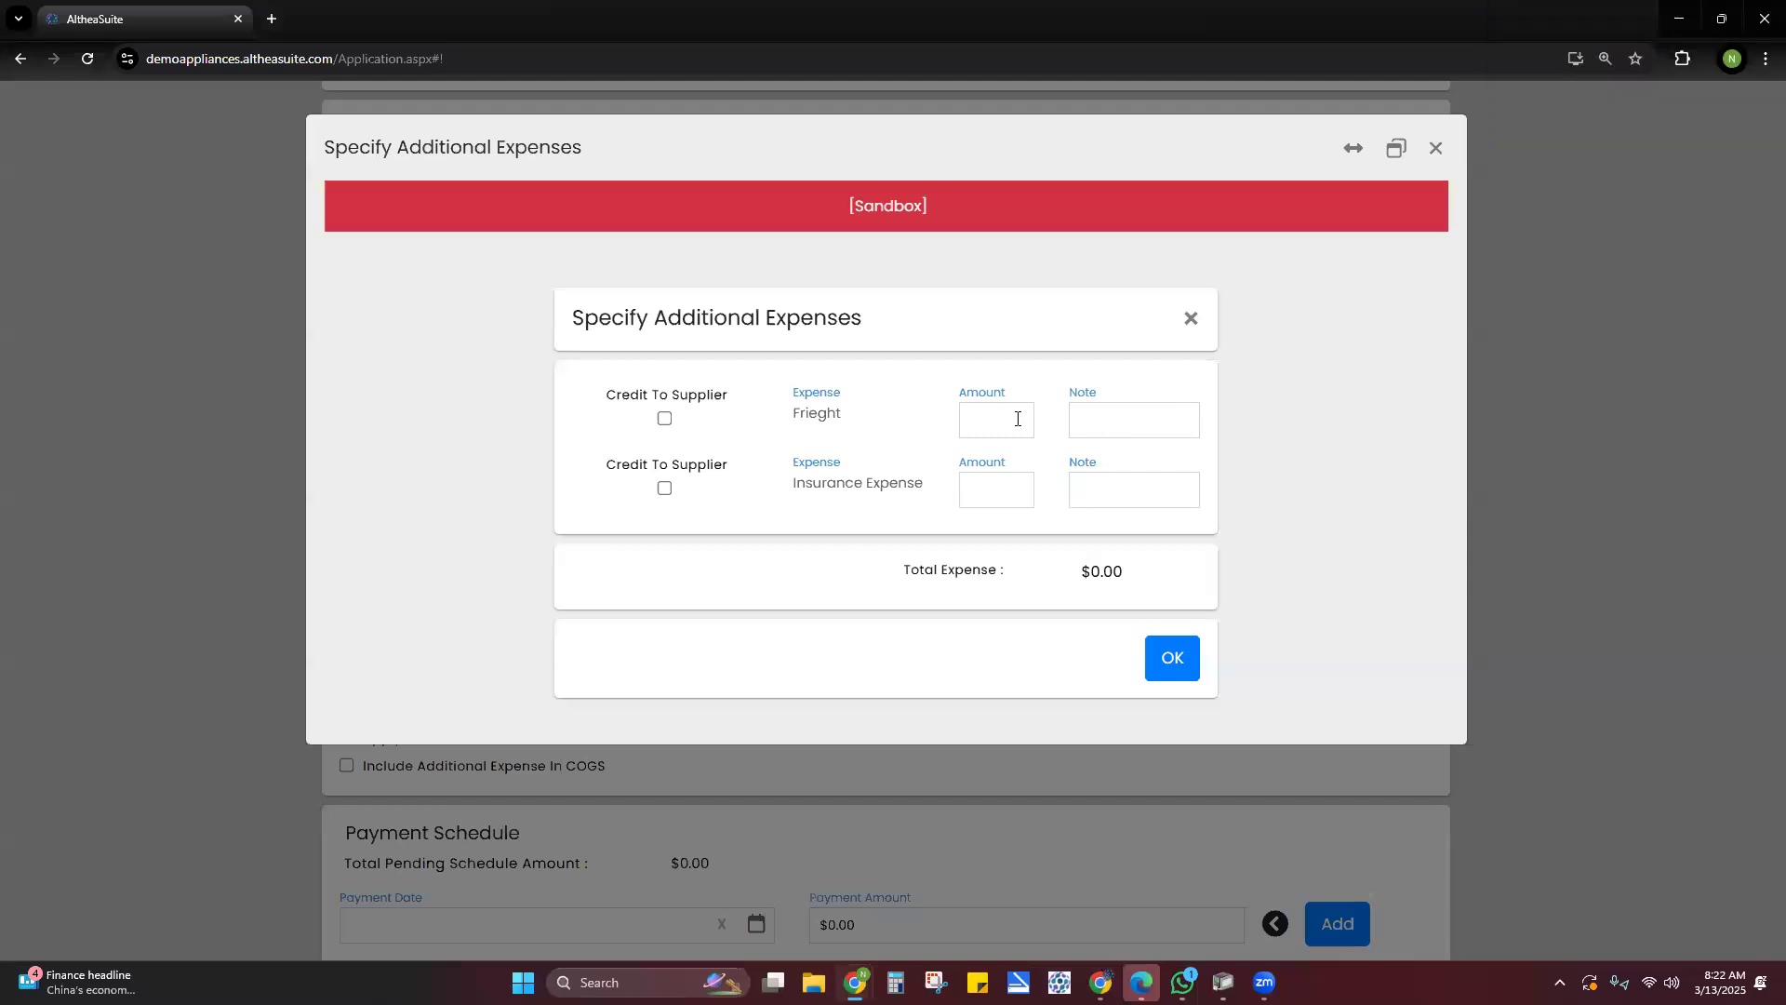
{"action": "left_click", "coordinate": [1438, 149]}
{"action": "scroll", "coordinate": [1443, 151], "scroll_direction": "up", "scroll_amount": 4}
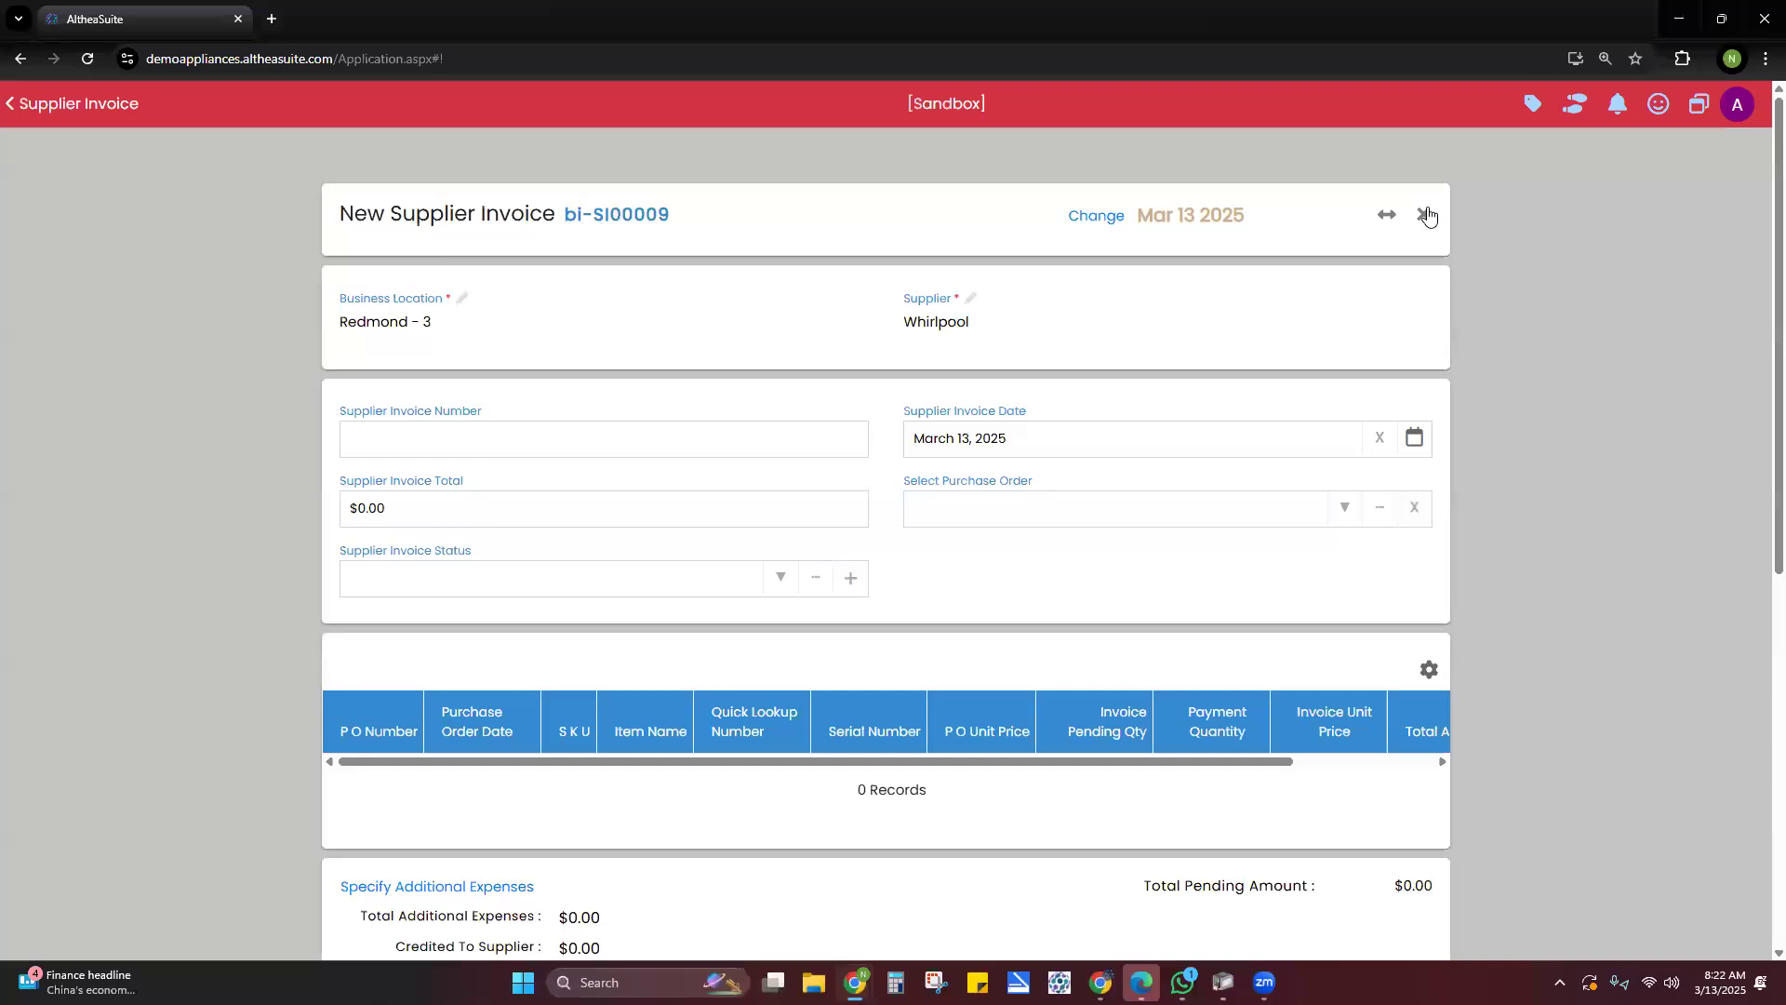
{"action": "left_click", "coordinate": [1426, 214]}
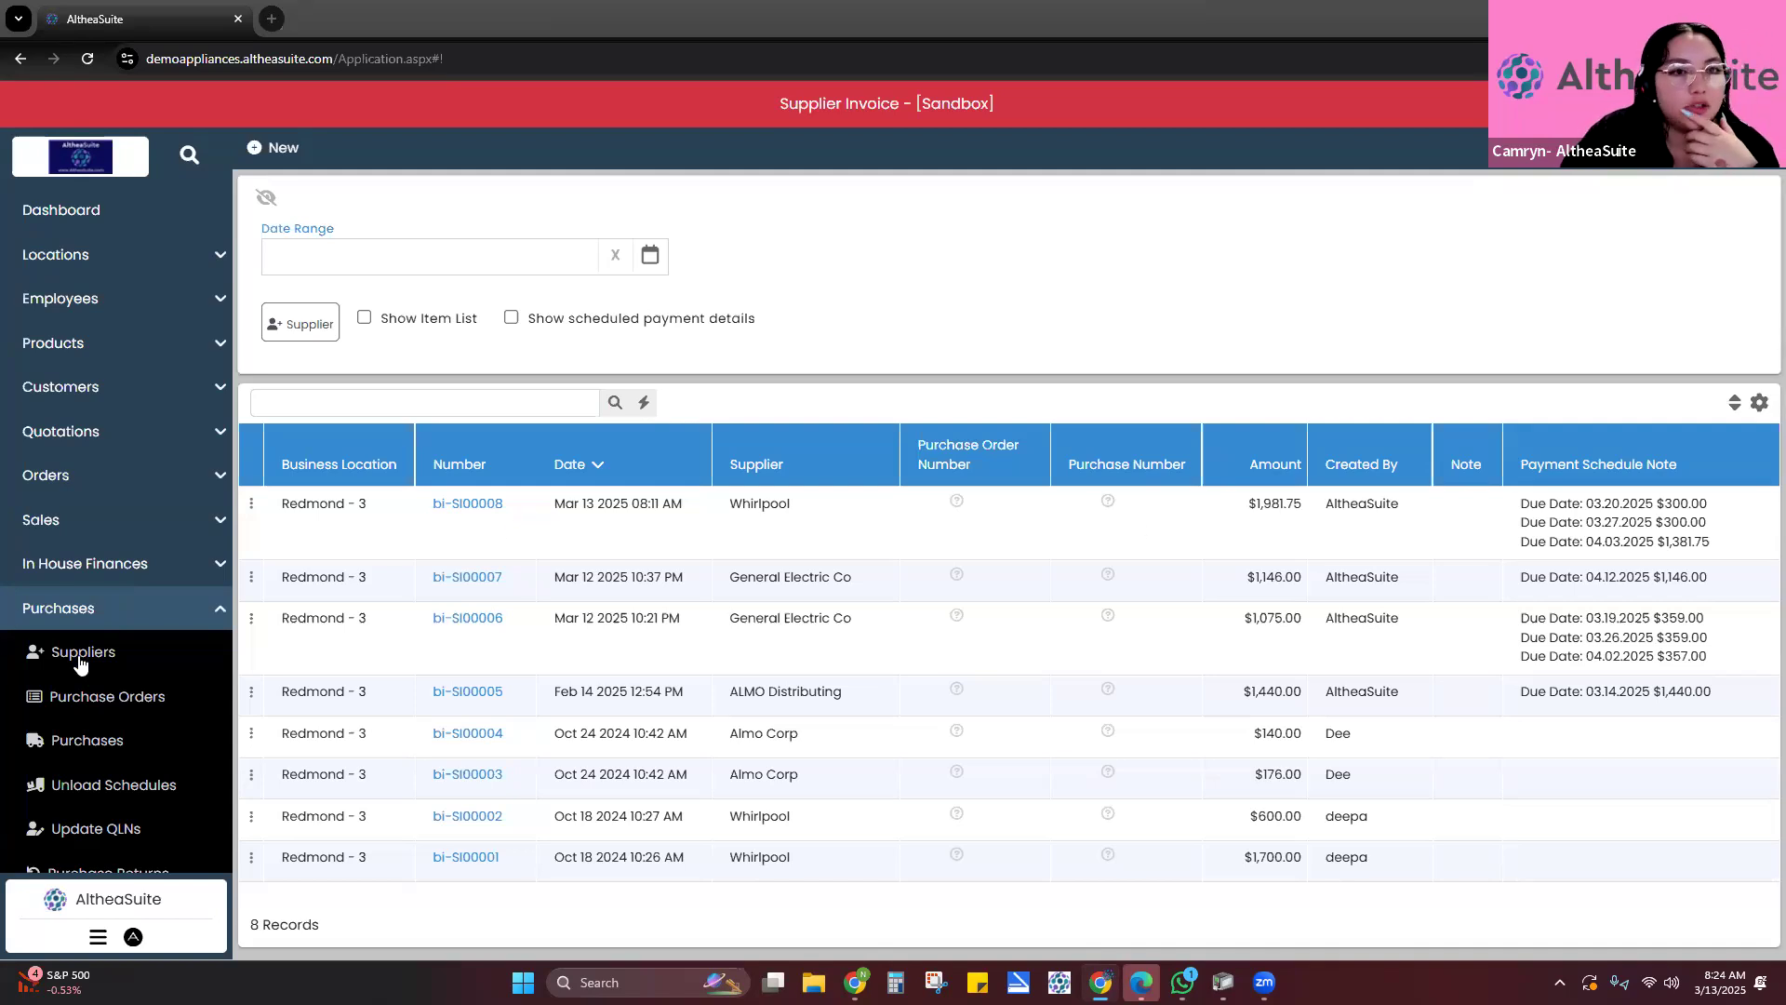
- Start a new supplier invoice for Whirlpool and load the items of purchase order bi-P00045 into it
{"action": "scroll", "coordinate": [80, 656], "scroll_direction": "down", "scroll_amount": 4}
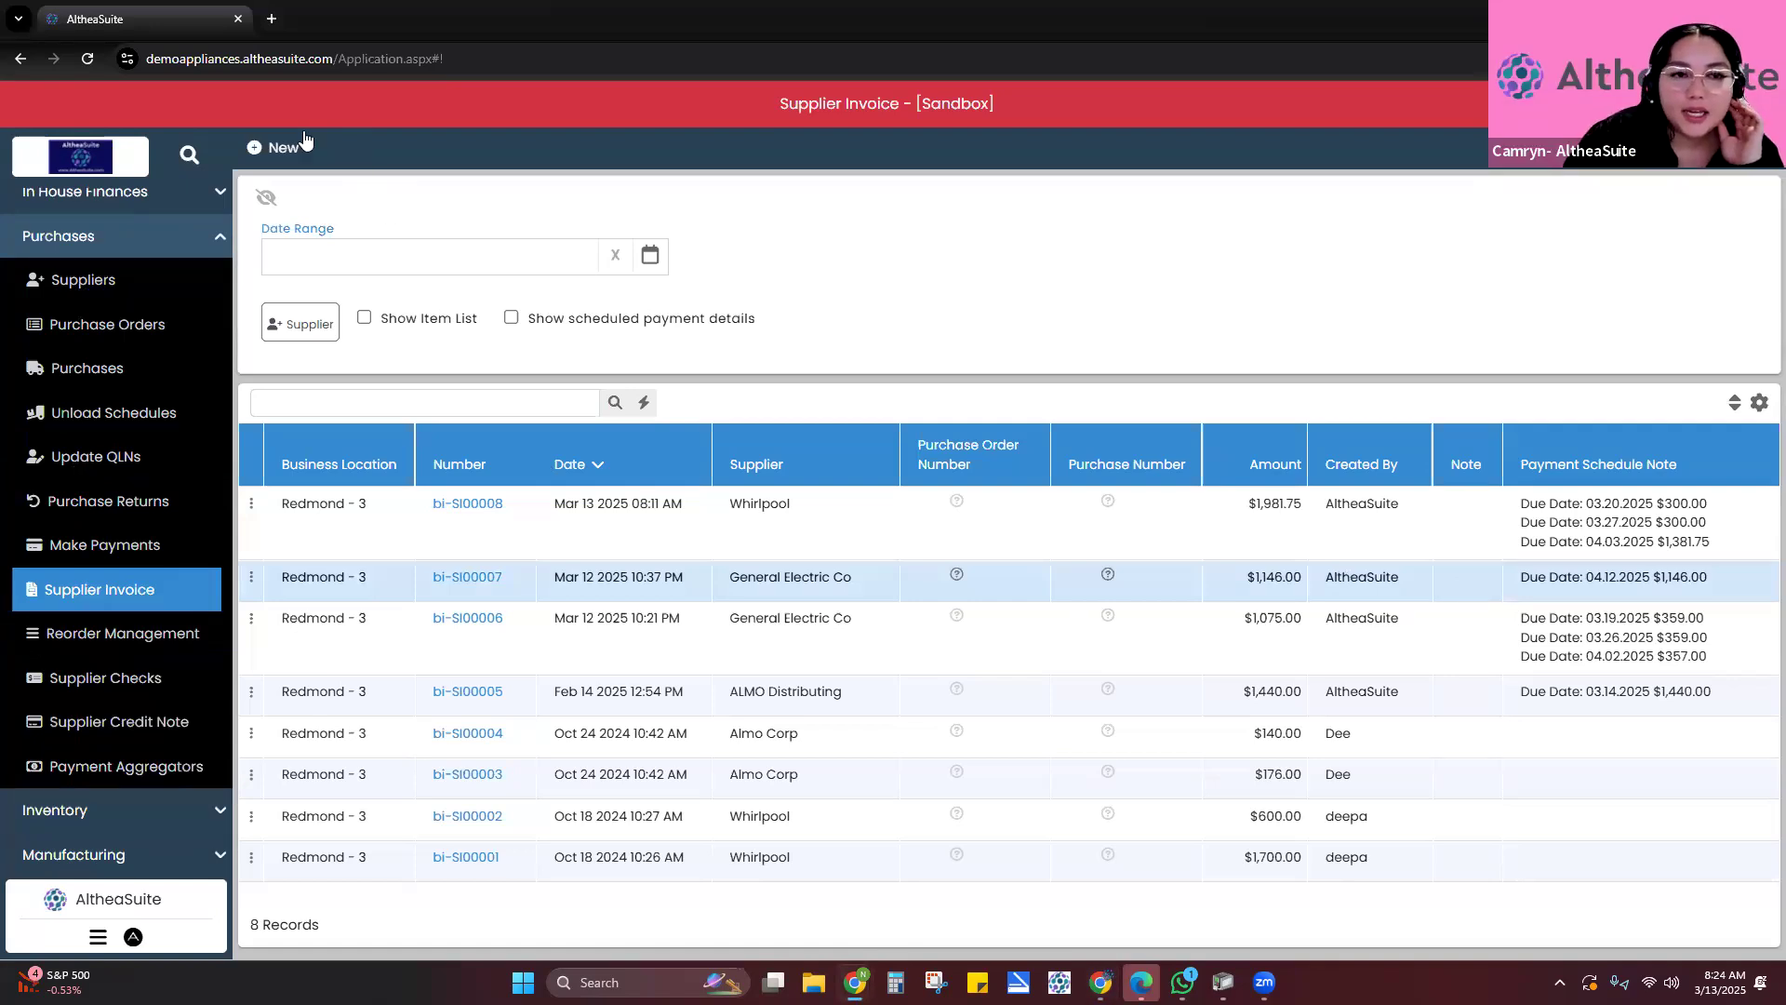
{"action": "left_click", "coordinate": [278, 152]}
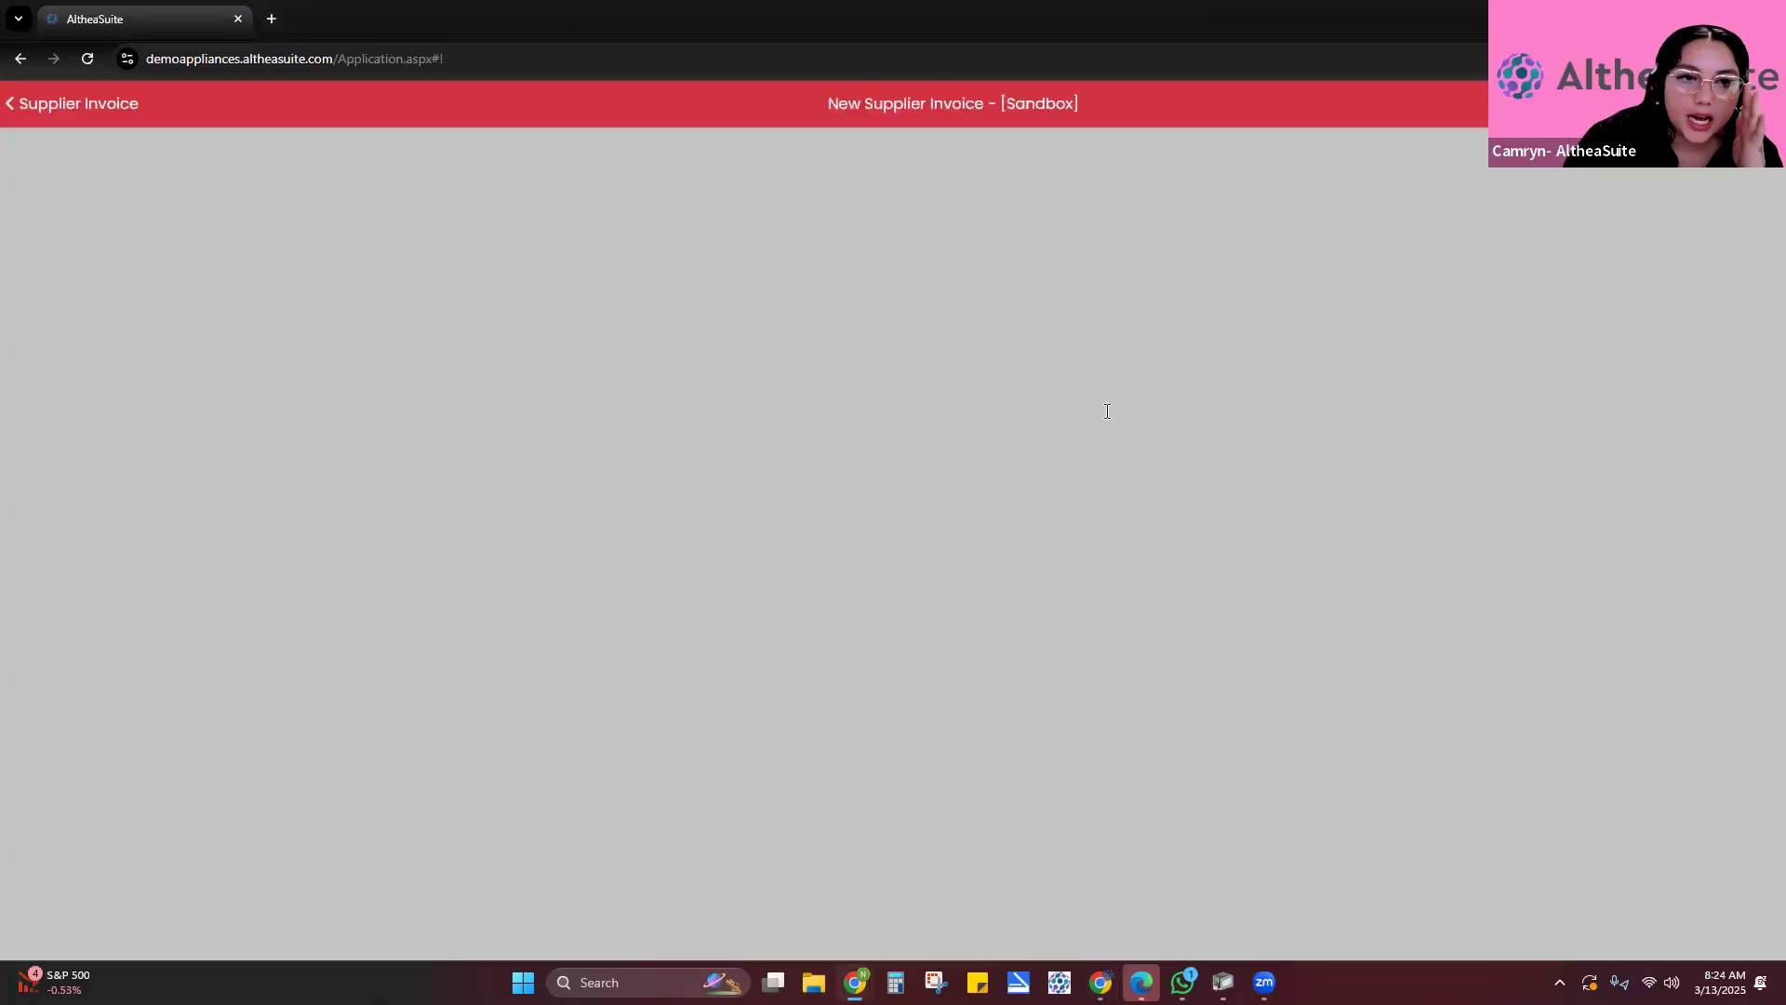
{"action": "left_click", "coordinate": [1341, 327]}
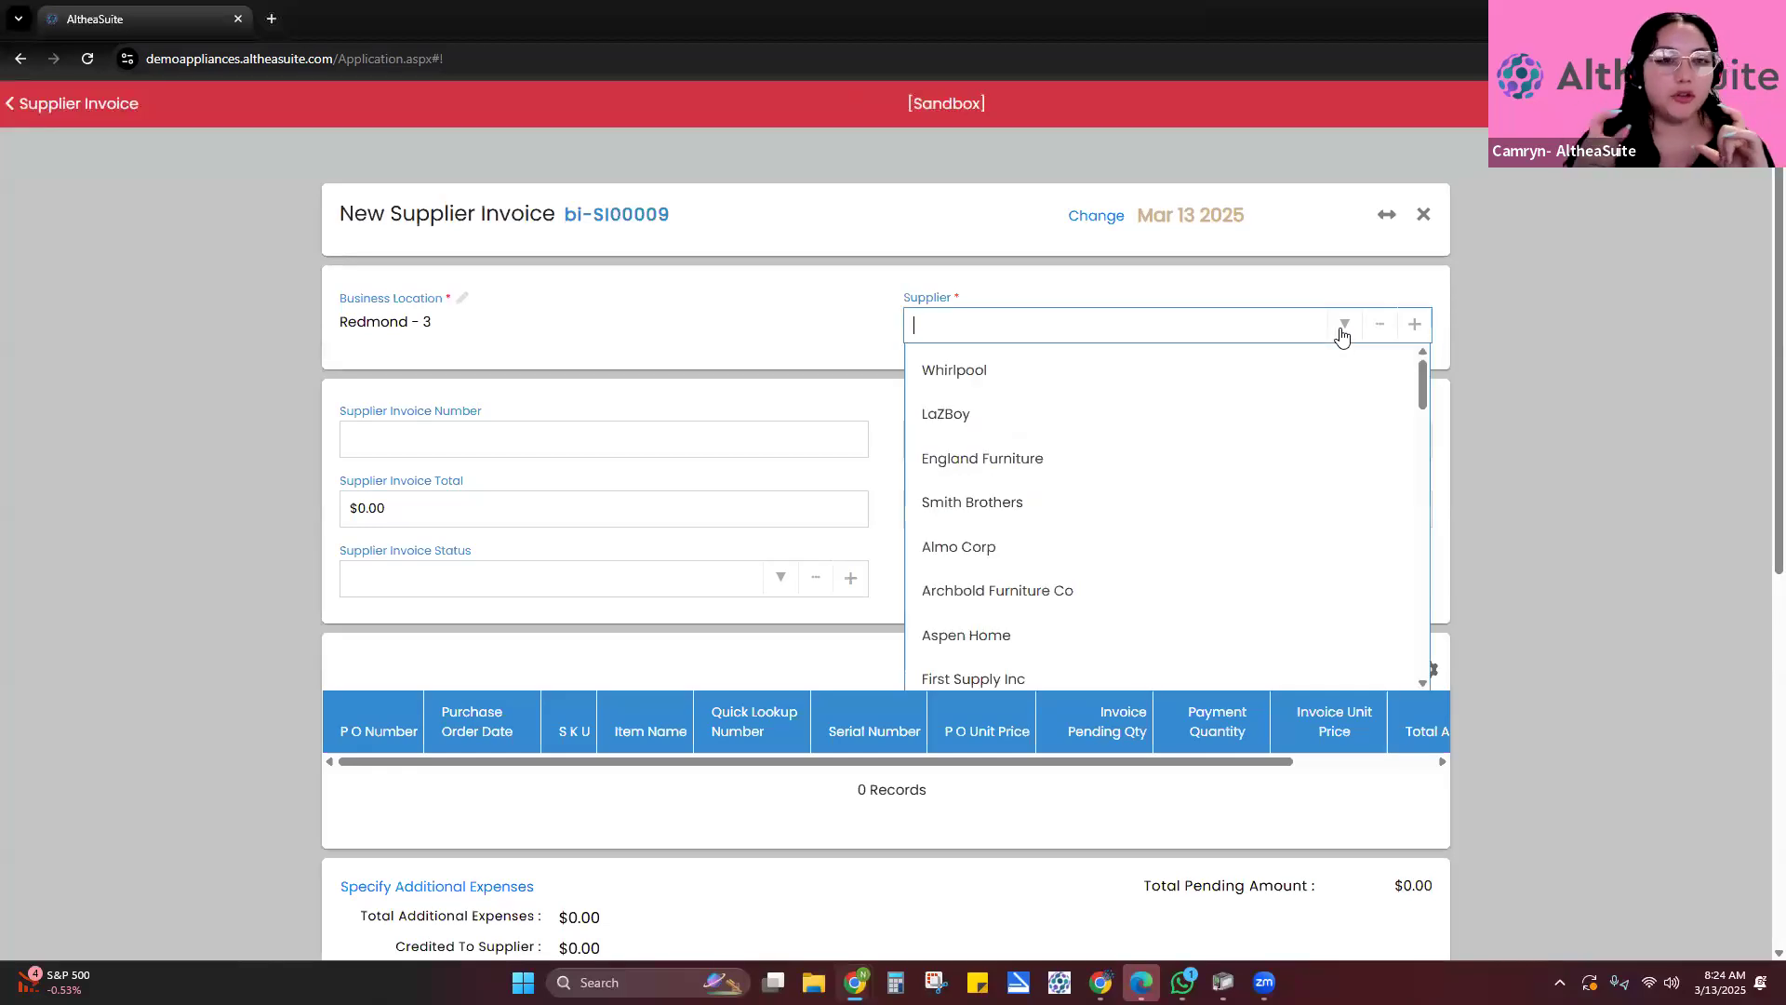
{"action": "left_click", "coordinate": [1278, 360]}
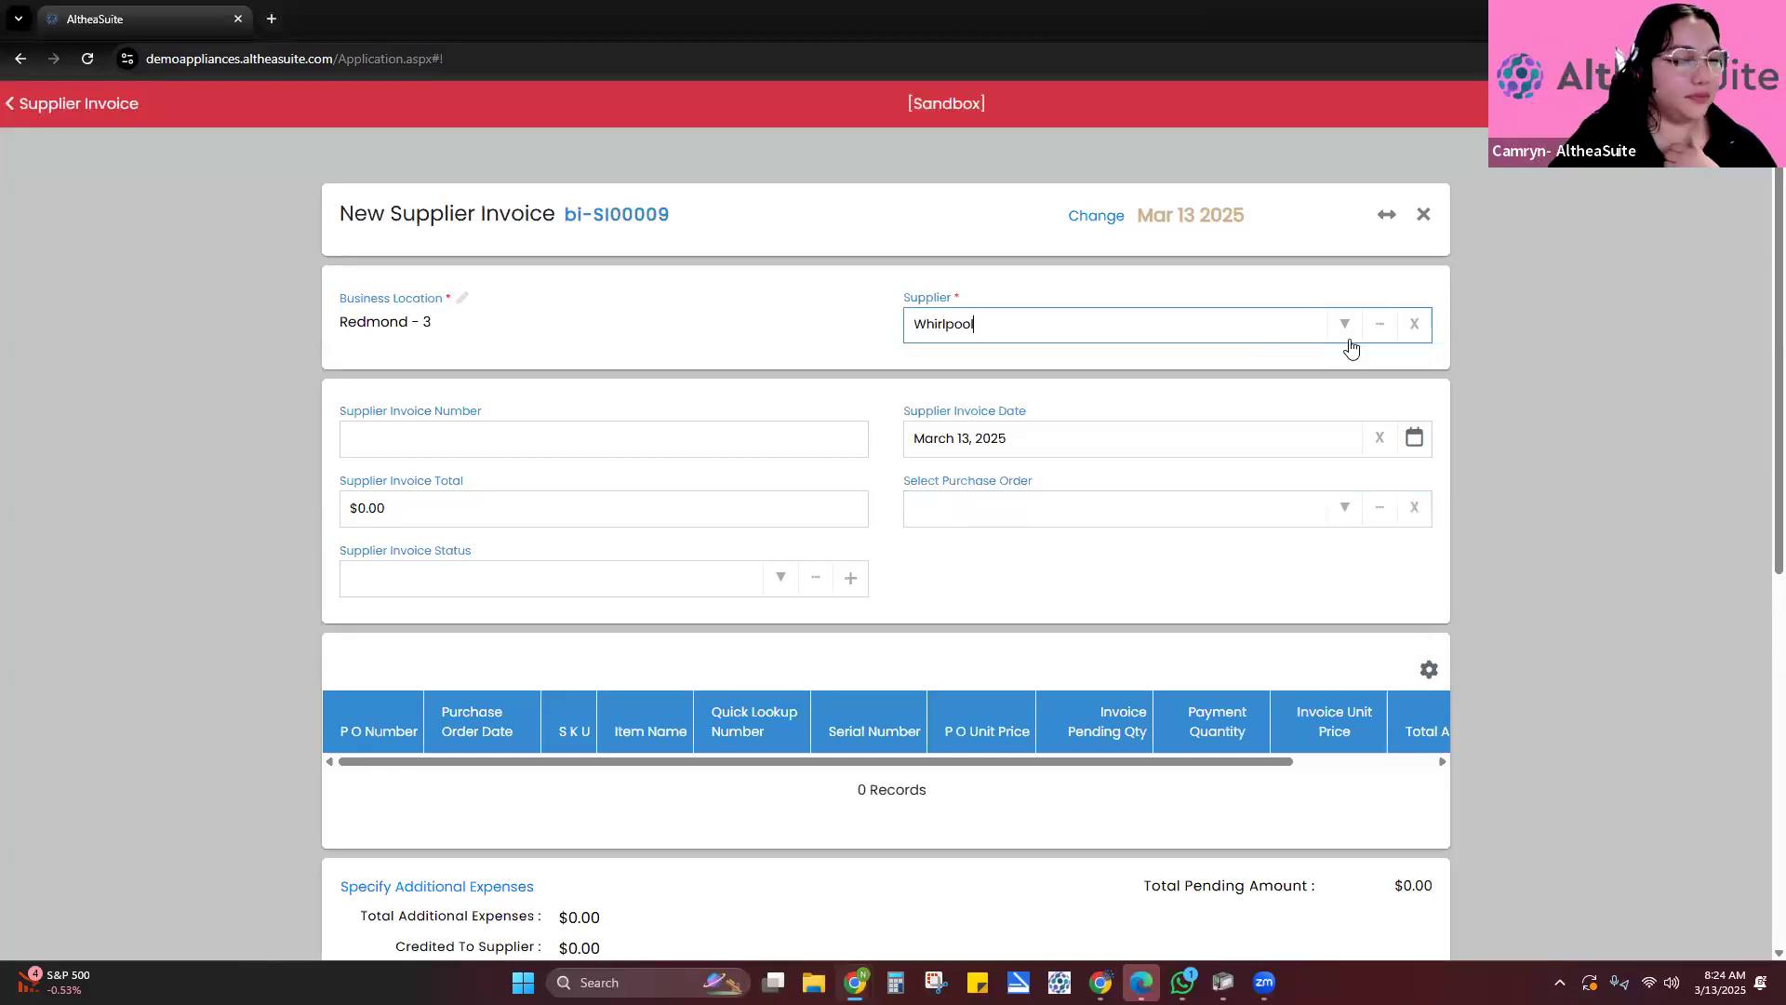
{"action": "left_click", "coordinate": [1341, 510]}
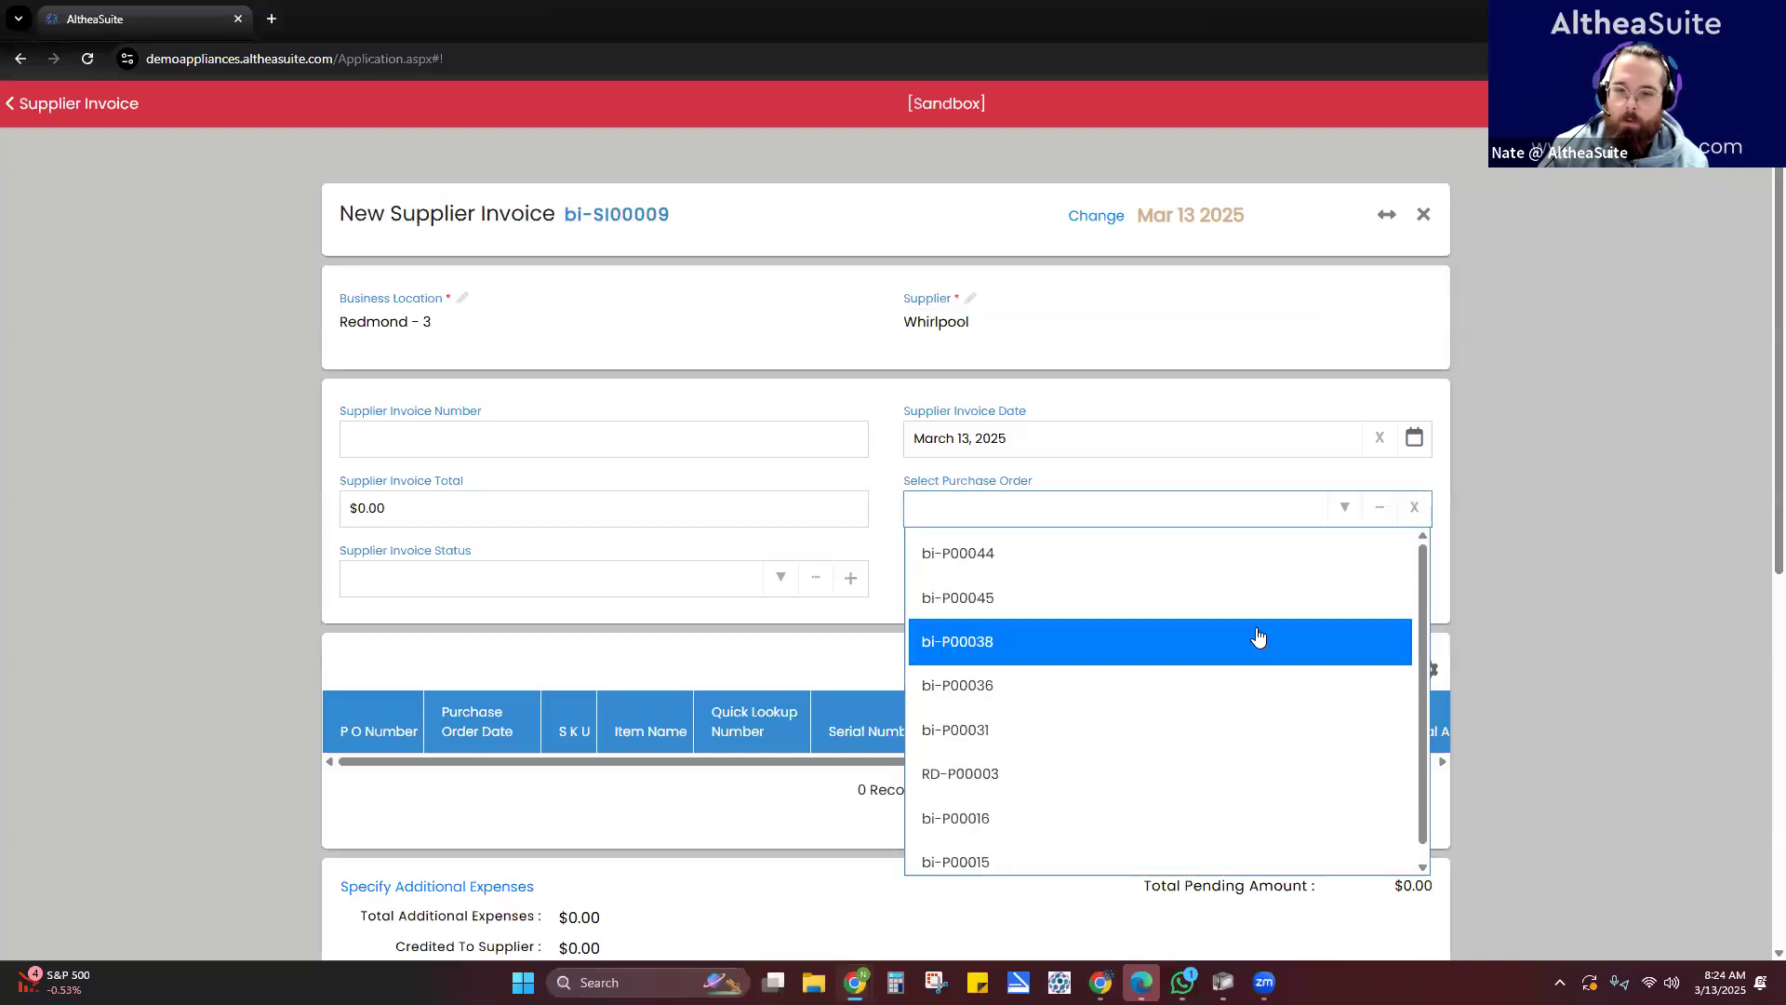
{"action": "left_click", "coordinate": [1100, 604]}
{"action": "scroll", "coordinate": [930, 609], "scroll_direction": "down", "scroll_amount": 2}
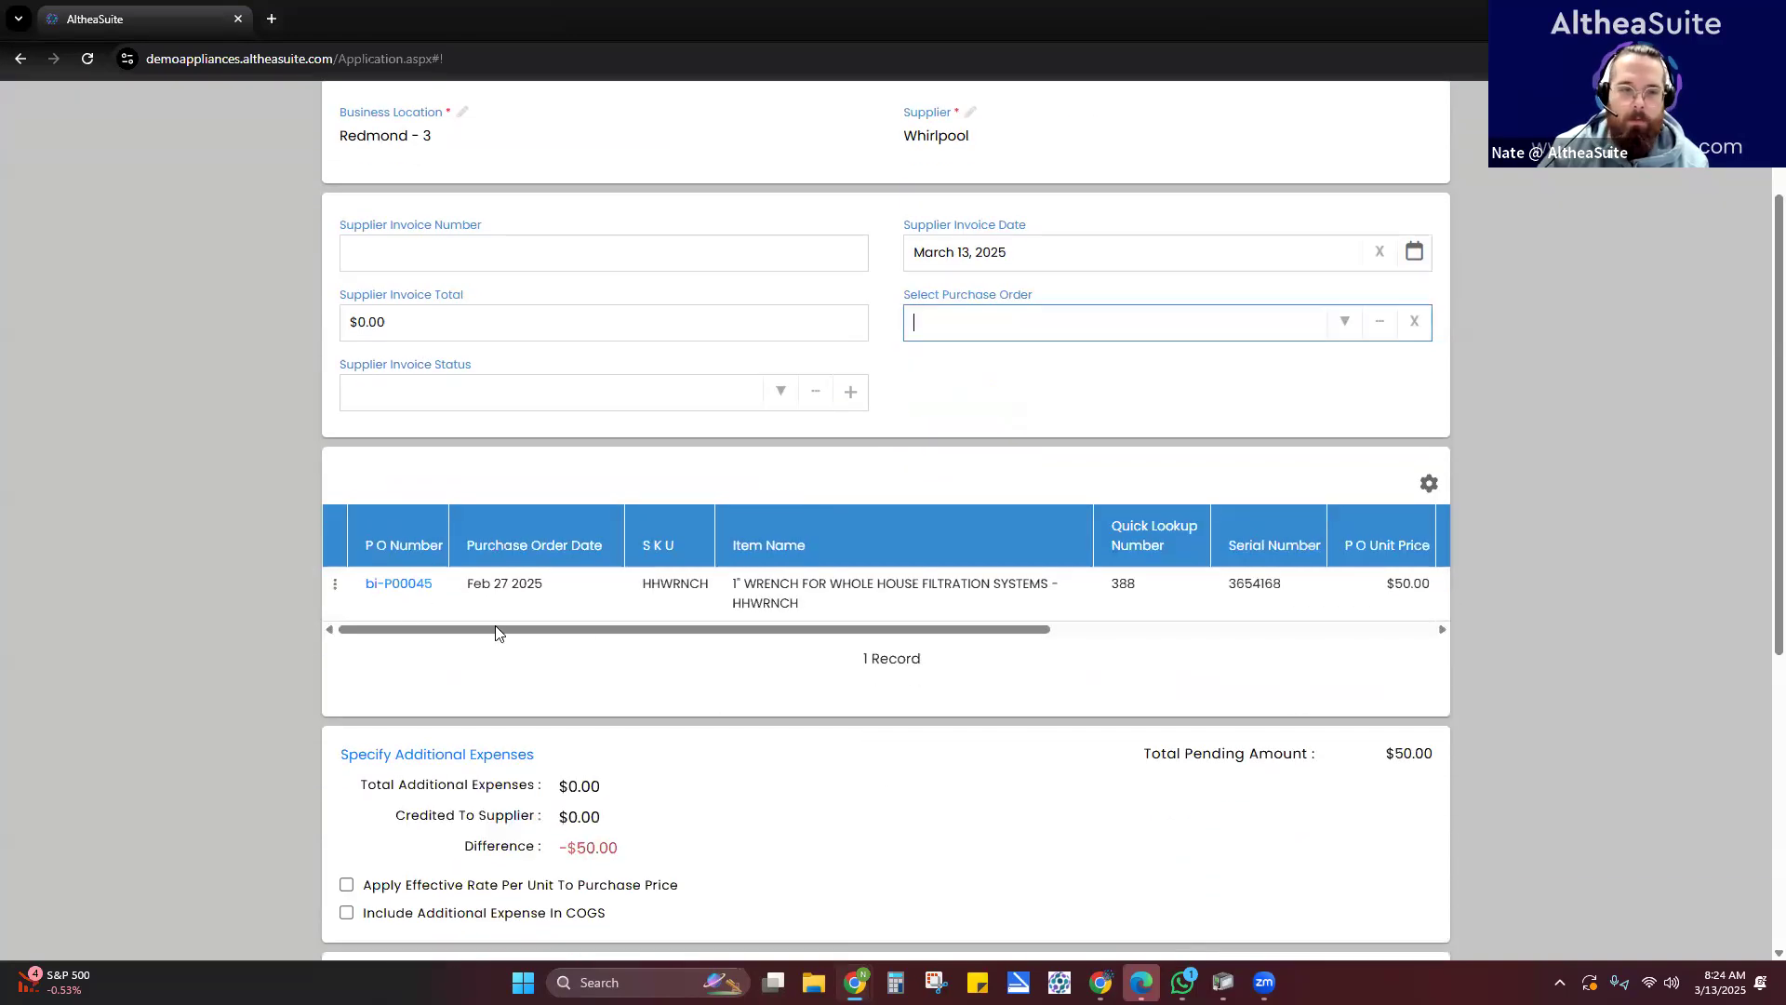
{"action": "left_click", "coordinate": [698, 644]}
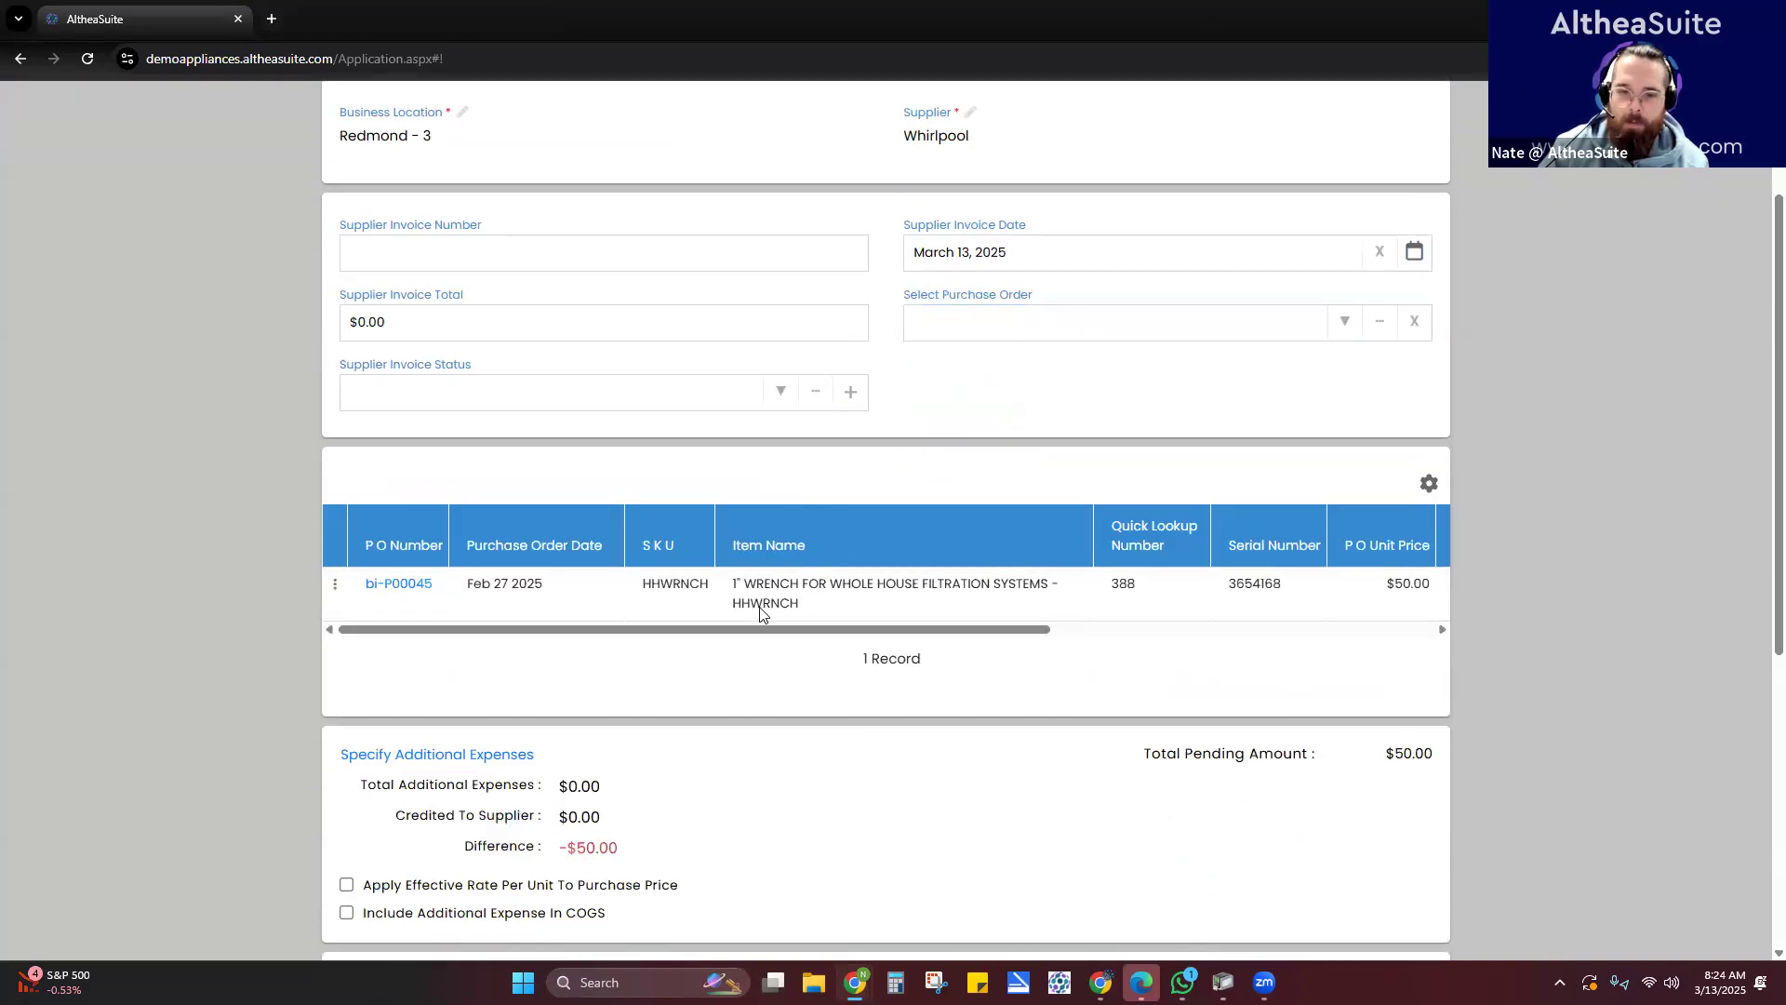
{"action": "left_click_drag", "start_coordinate": [760, 632], "coordinate": [484, 605]}
- Add a $10 freight amount to the supplier invoice's additional expenses, leaving the insurance expense at zero
{"action": "scroll", "coordinate": [448, 554], "scroll_direction": "down", "scroll_amount": 2}
{"action": "scroll", "coordinate": [448, 554], "scroll_direction": "down", "scroll_amount": 2}
{"action": "left_click", "coordinate": [439, 479]}
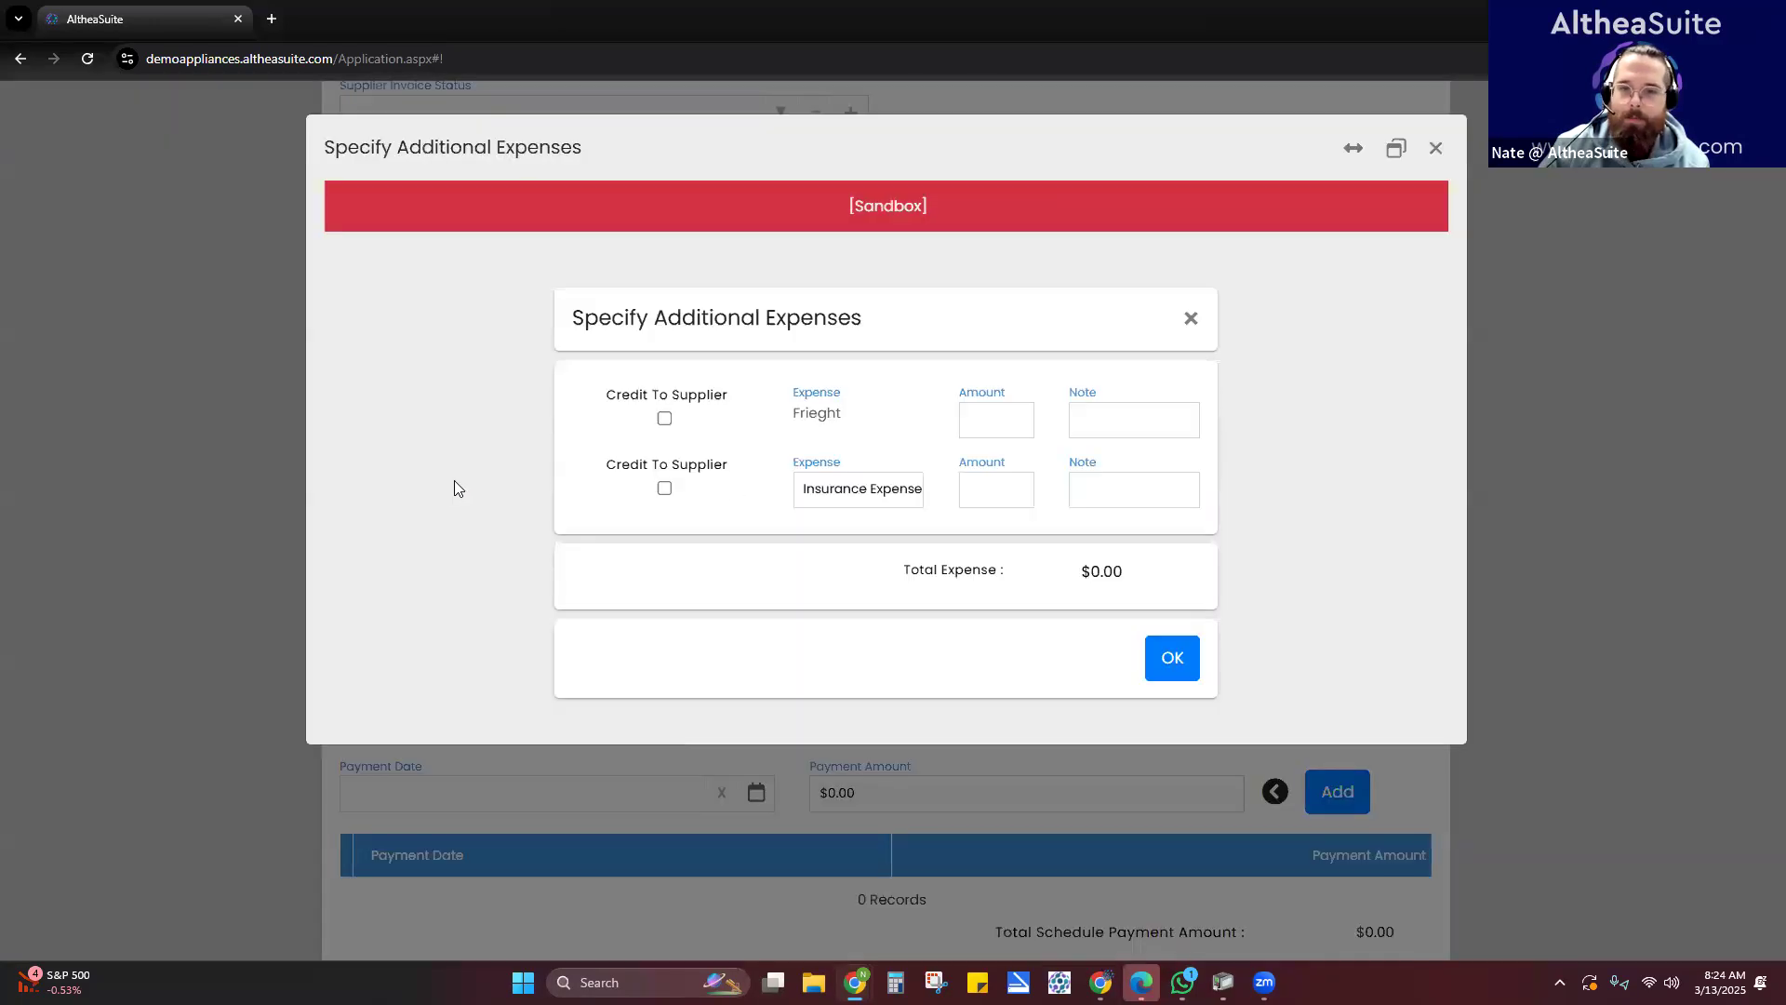
{"action": "left_click", "coordinate": [985, 430]}
{"action": "type", "text": "10"}
{"action": "left_click", "coordinate": [1023, 488]}
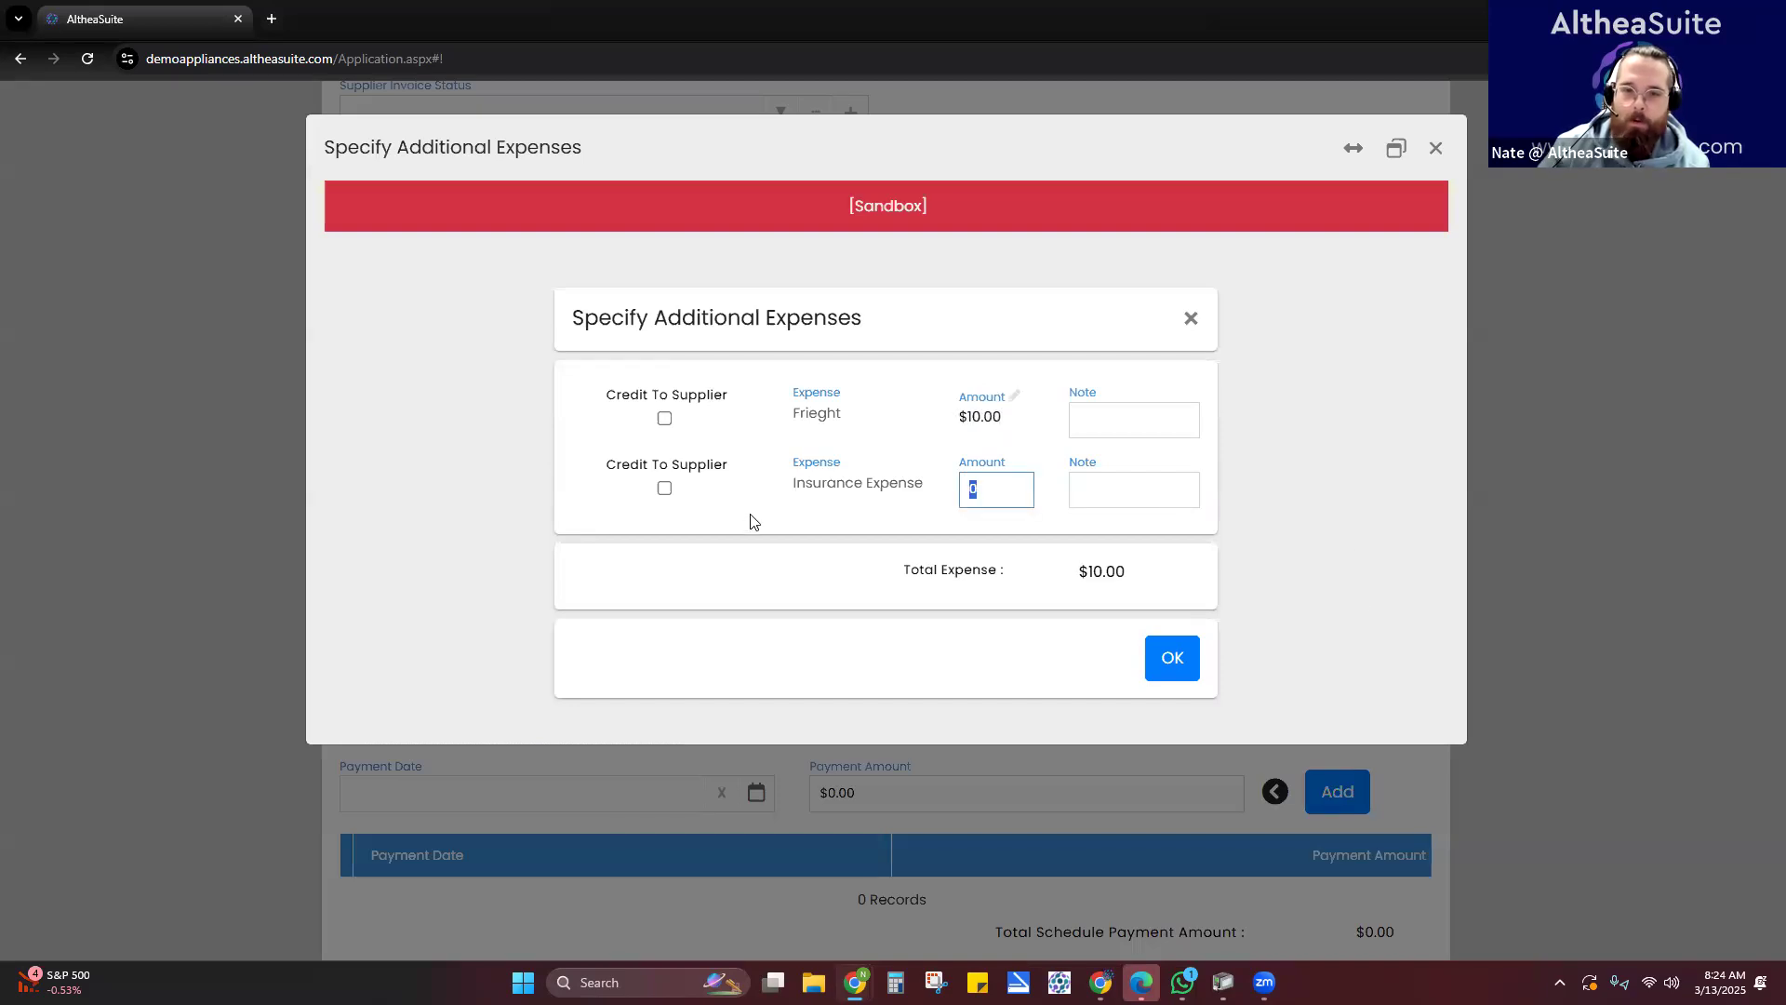
{"action": "left_click", "coordinate": [1171, 658]}
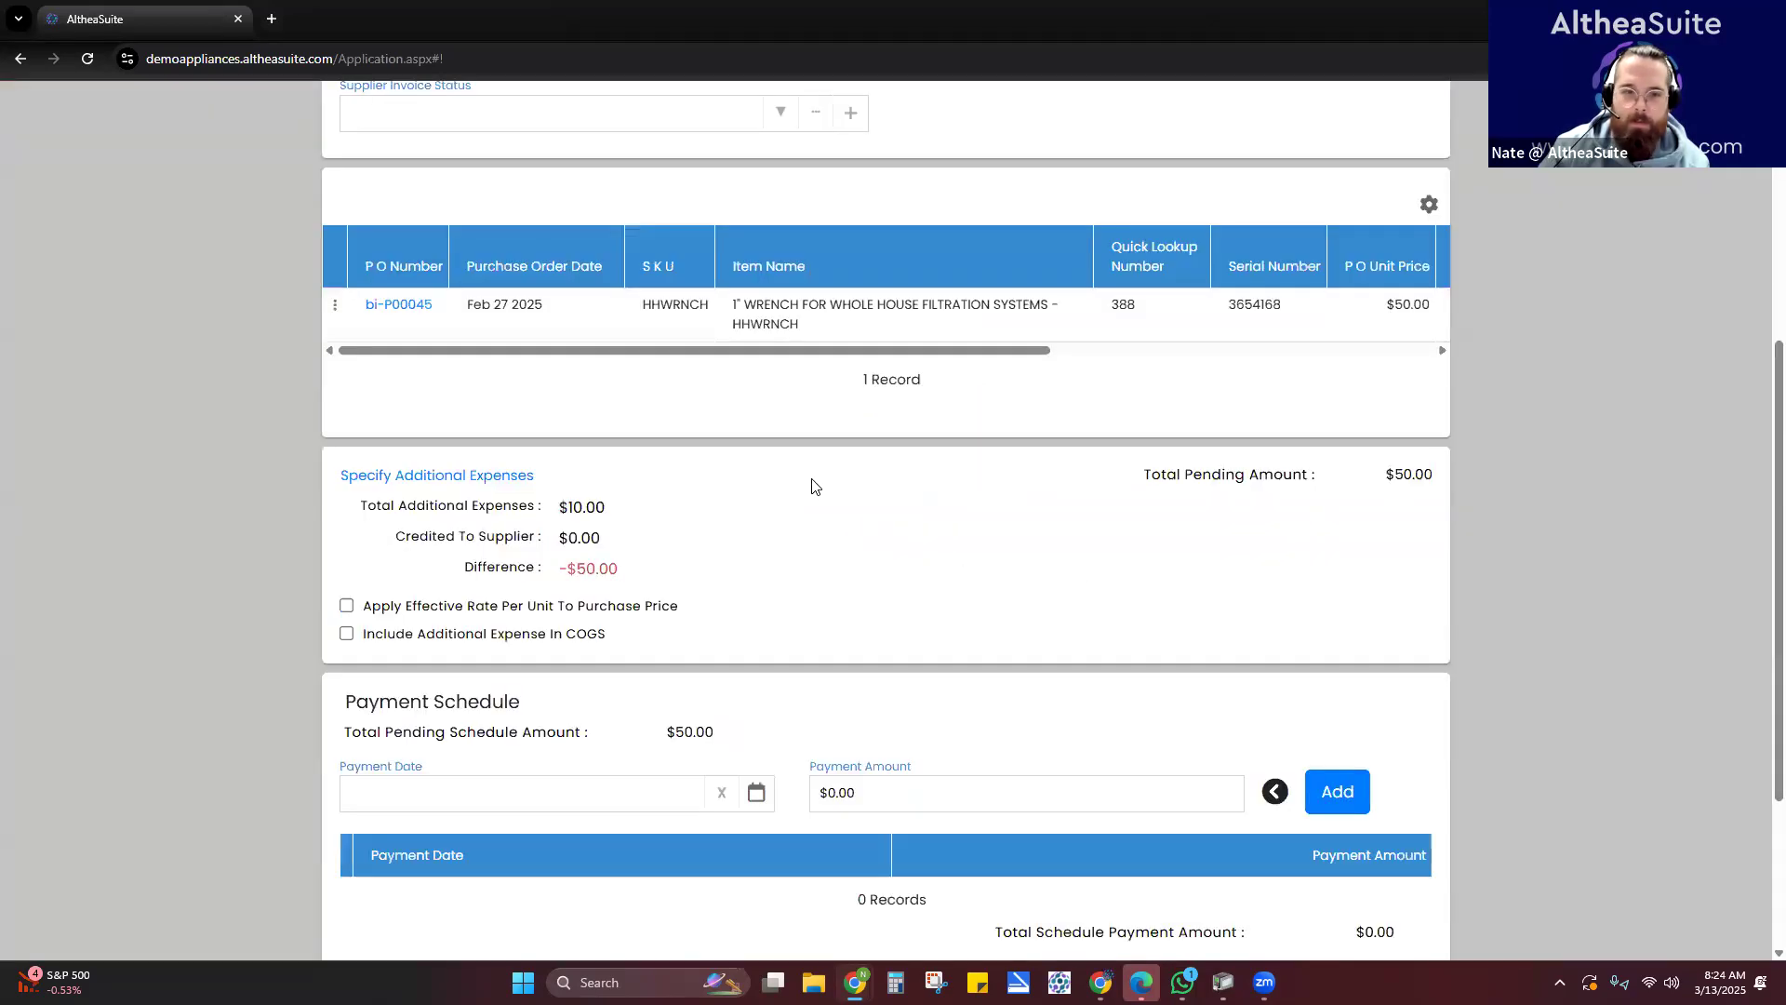
- Apply the effective rate per unit to the purchase price and include the additional expense in COGS
{"action": "scroll", "coordinate": [929, 630], "scroll_direction": "up", "scroll_amount": 4}
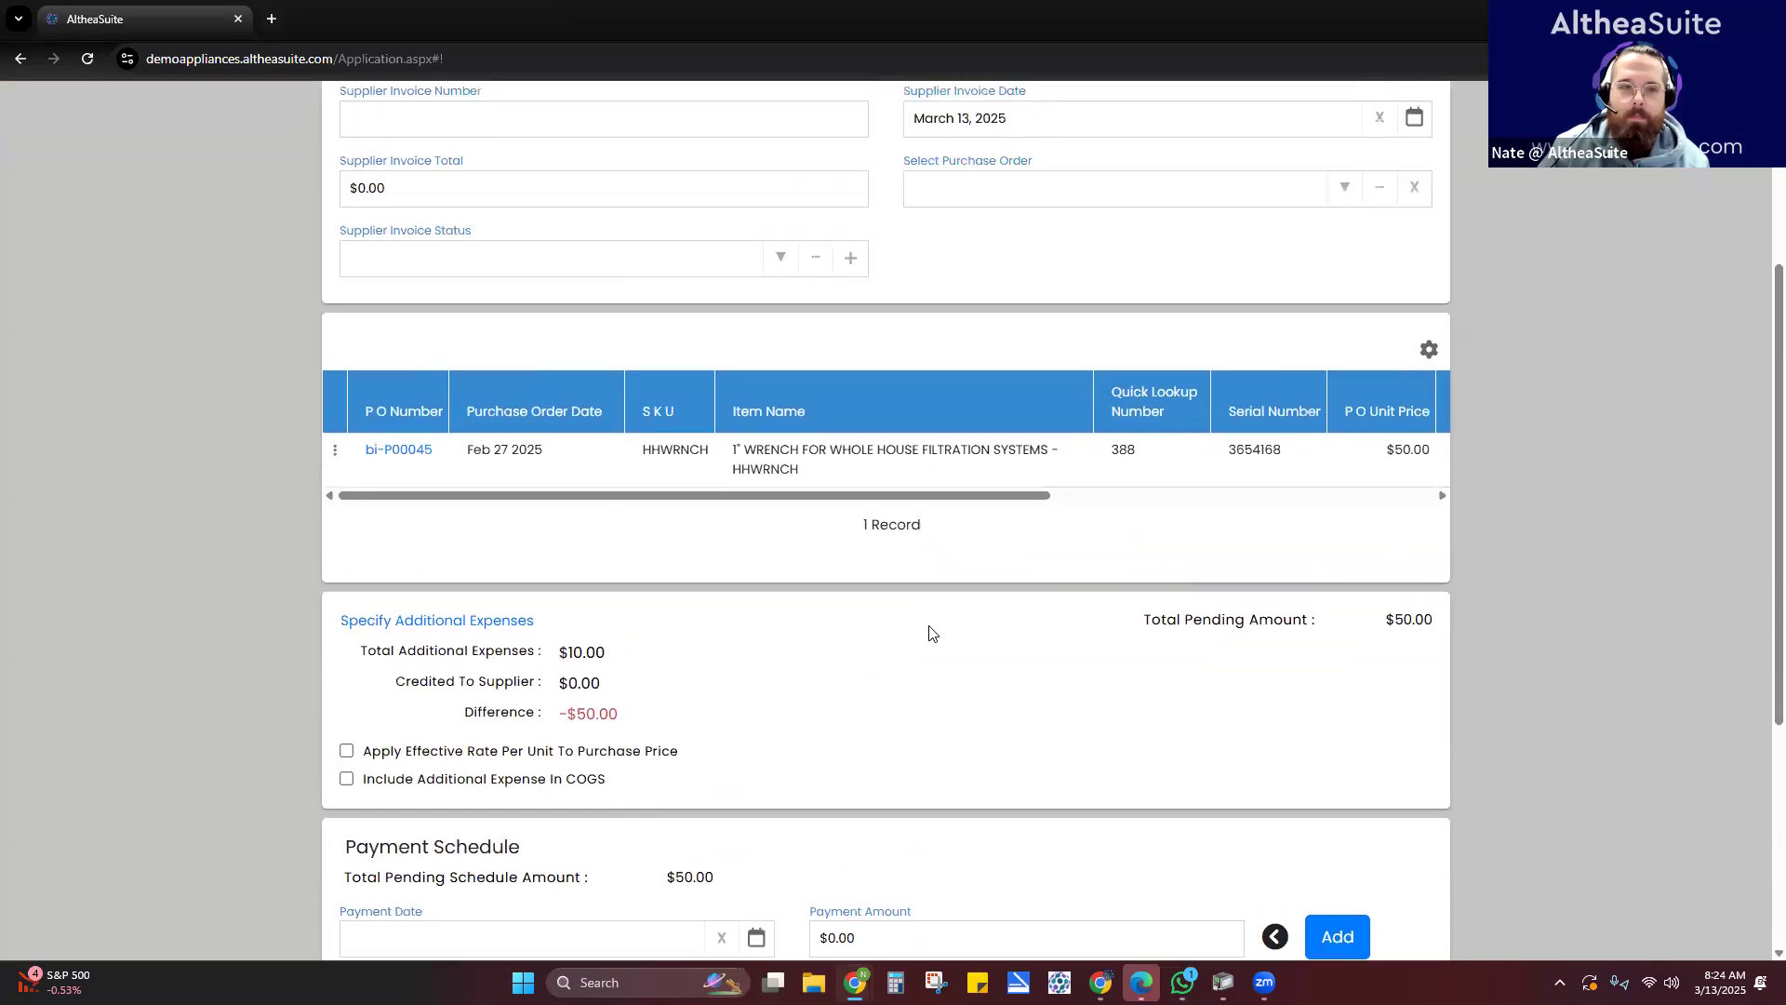
{"action": "scroll", "coordinate": [571, 413], "scroll_direction": "down", "scroll_amount": 5}
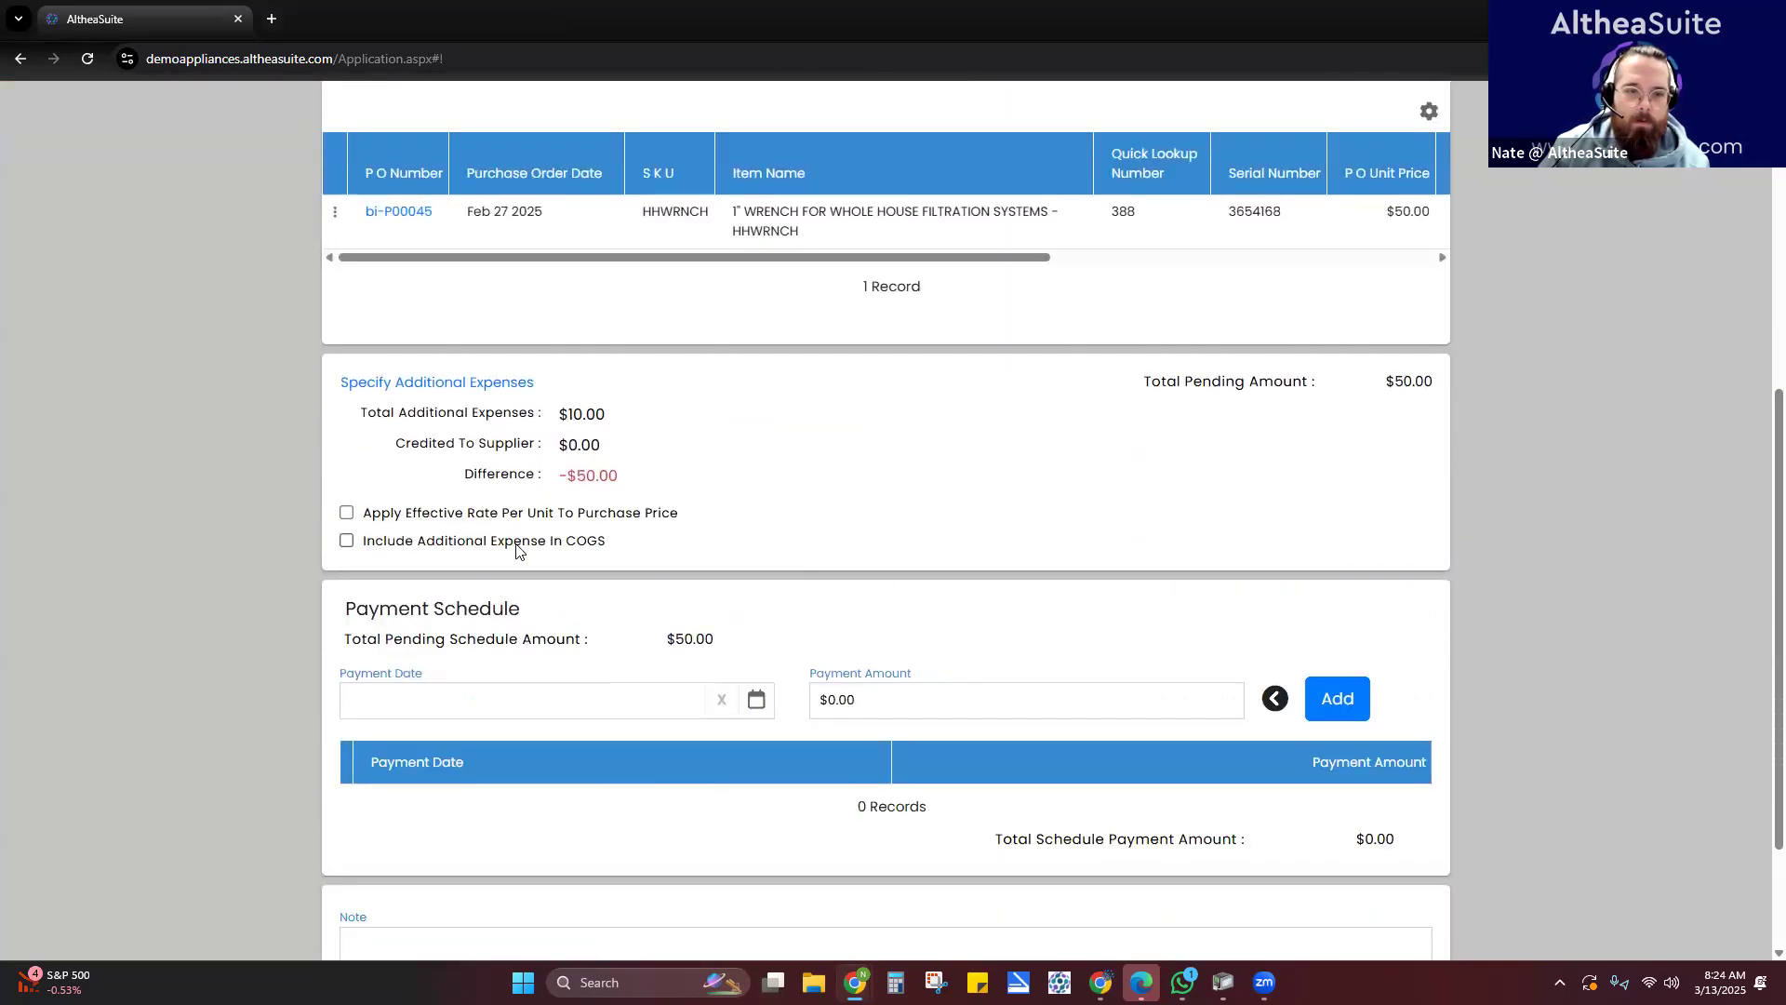
{"action": "double_click", "coordinate": [519, 549]}
{"action": "left_click", "coordinate": [517, 551]}
{"action": "left_click", "coordinate": [521, 551]}
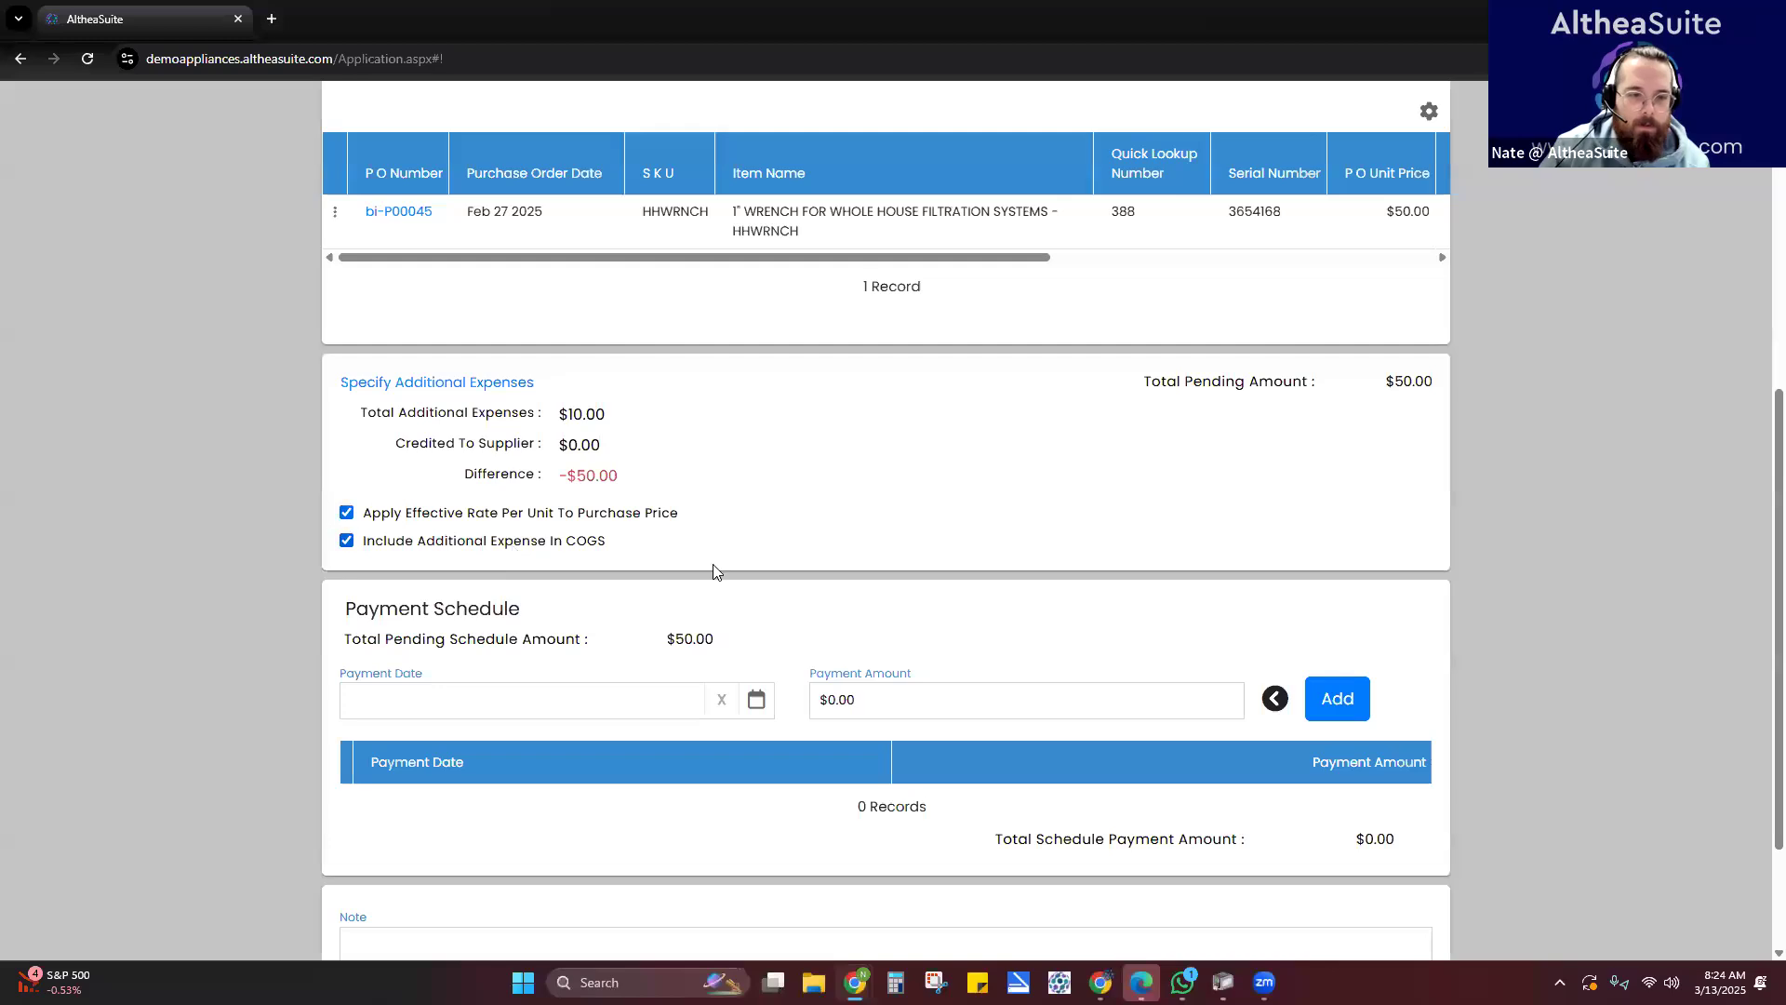
- Set the supplier invoice total to $50.00
{"action": "scroll", "coordinate": [499, 307], "scroll_direction": "up", "scroll_amount": 5}
{"action": "left_click", "coordinate": [501, 407]}
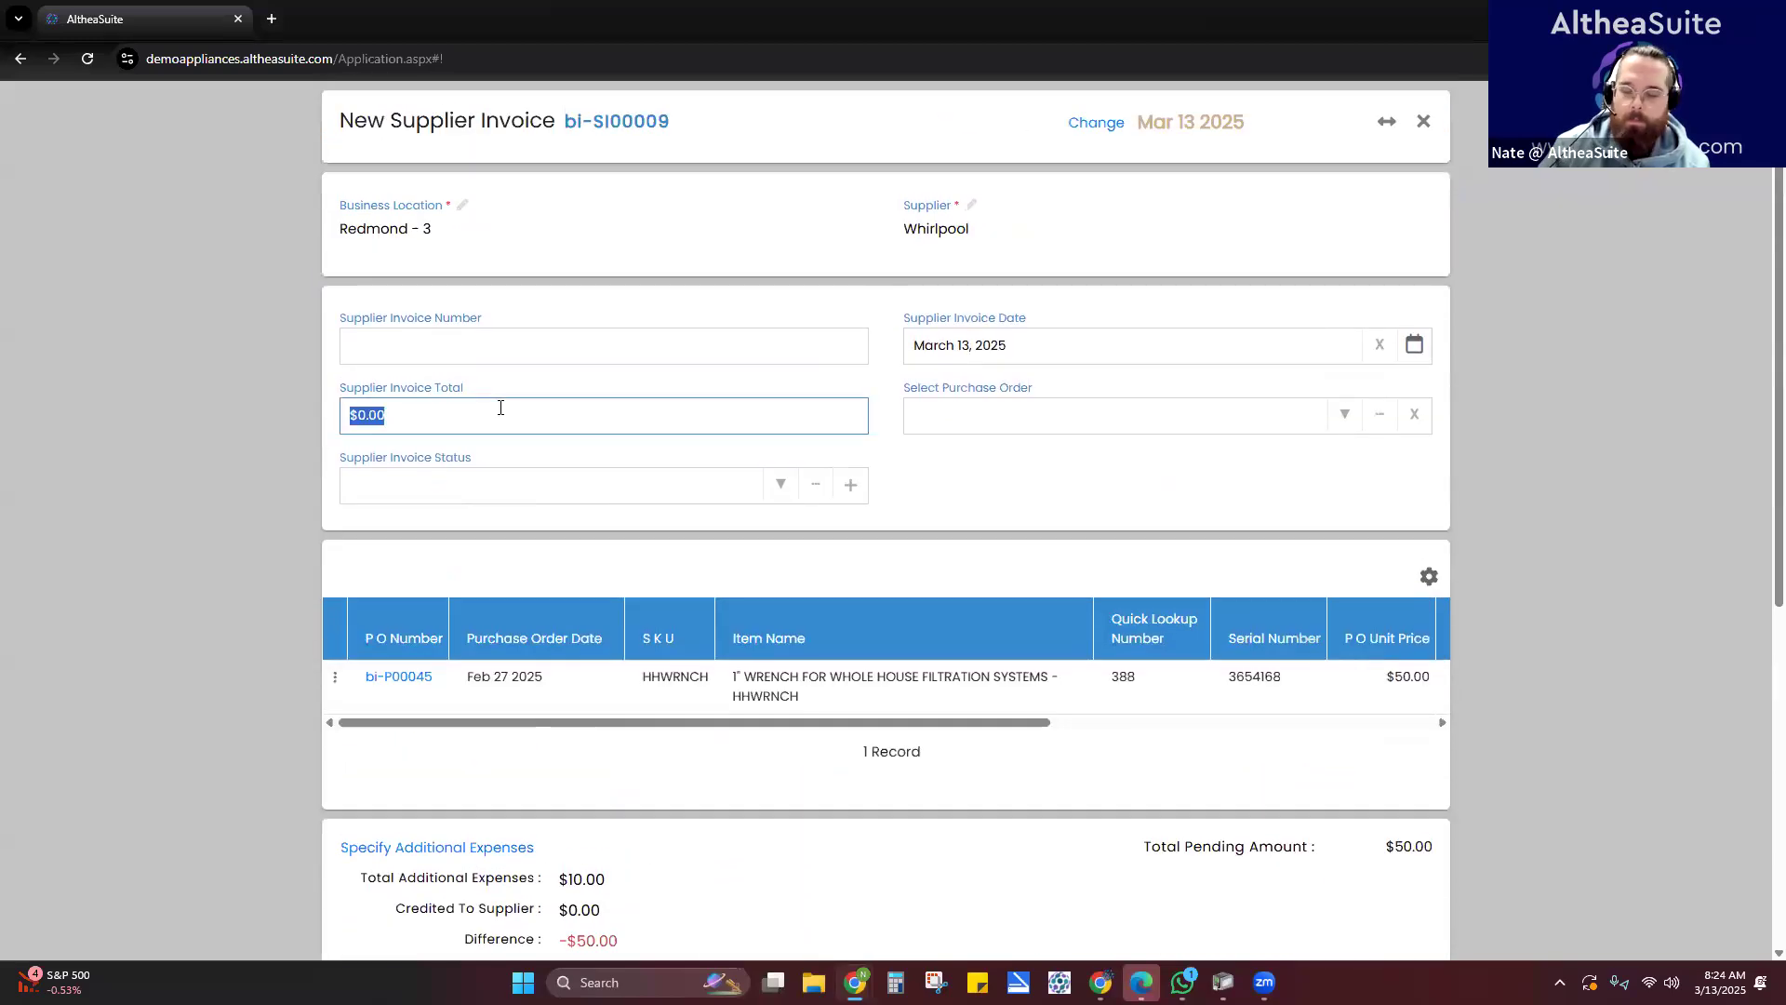
{"action": "type", "text": "50"}
{"action": "left_click", "coordinate": [973, 486]}
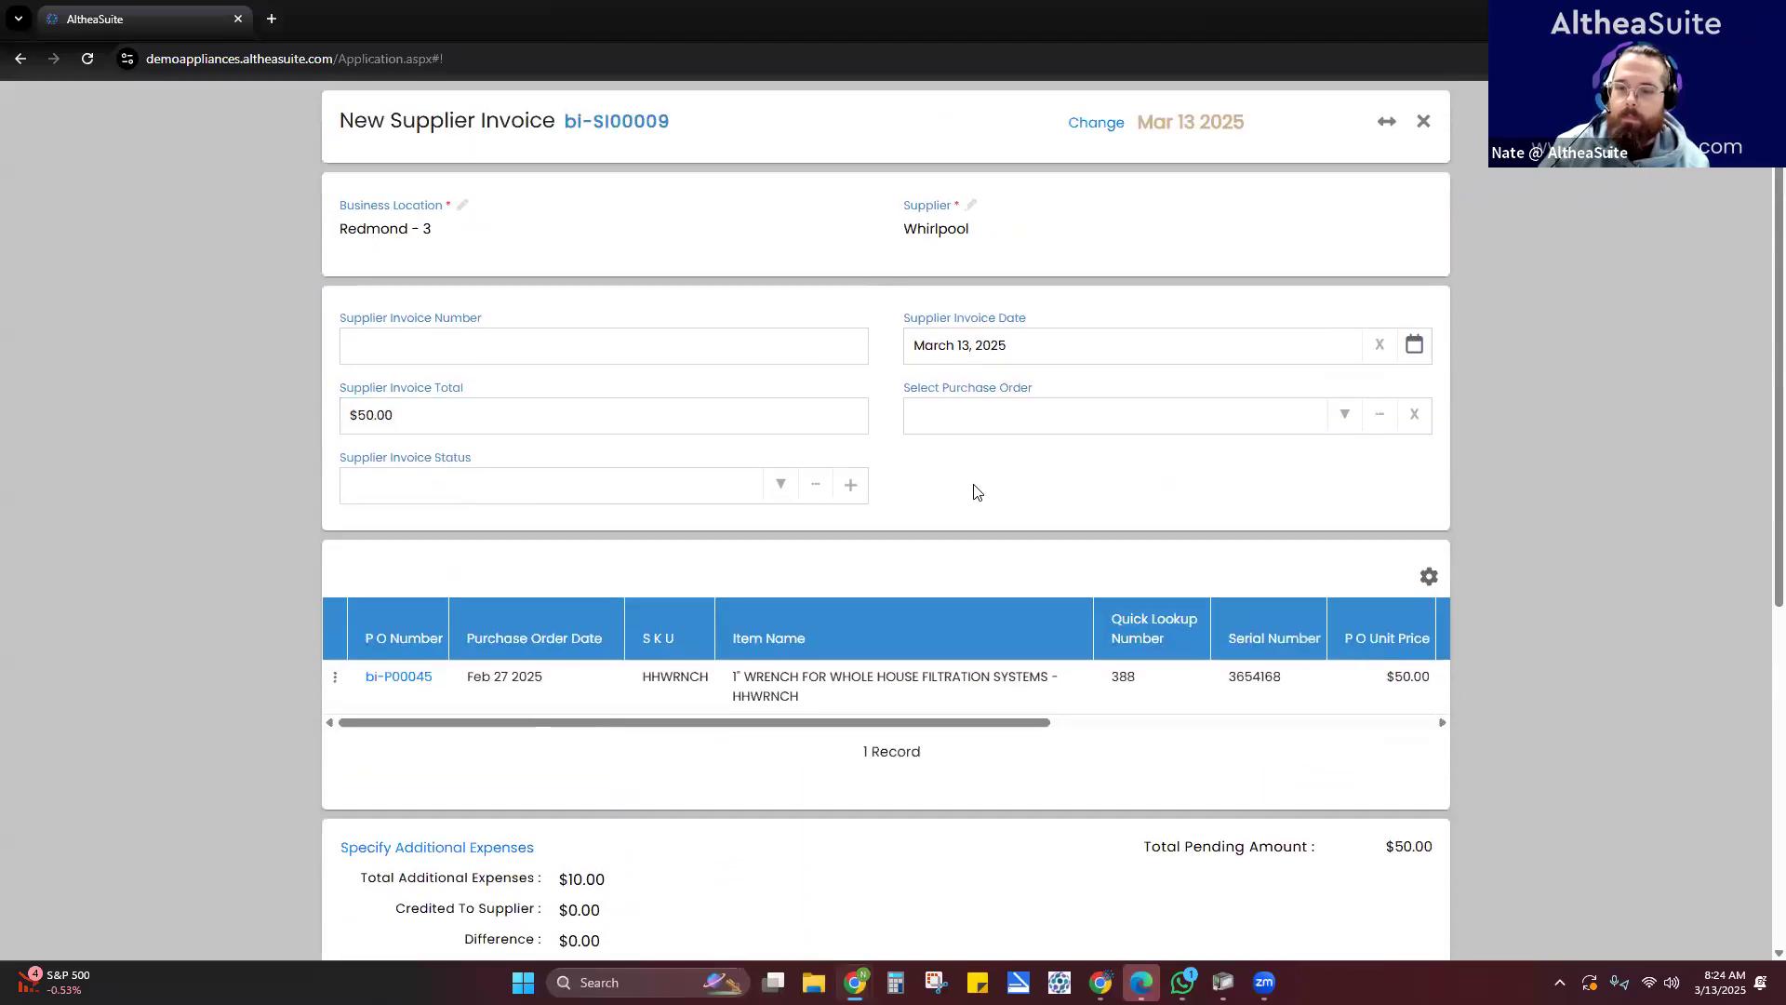
- Submit the supplier invoice without a payment date and dismiss the default payment schedule message
{"action": "scroll", "coordinate": [1080, 556], "scroll_direction": "down", "scroll_amount": 4}
{"action": "scroll", "coordinate": [1085, 717], "scroll_direction": "down", "scroll_amount": 2}
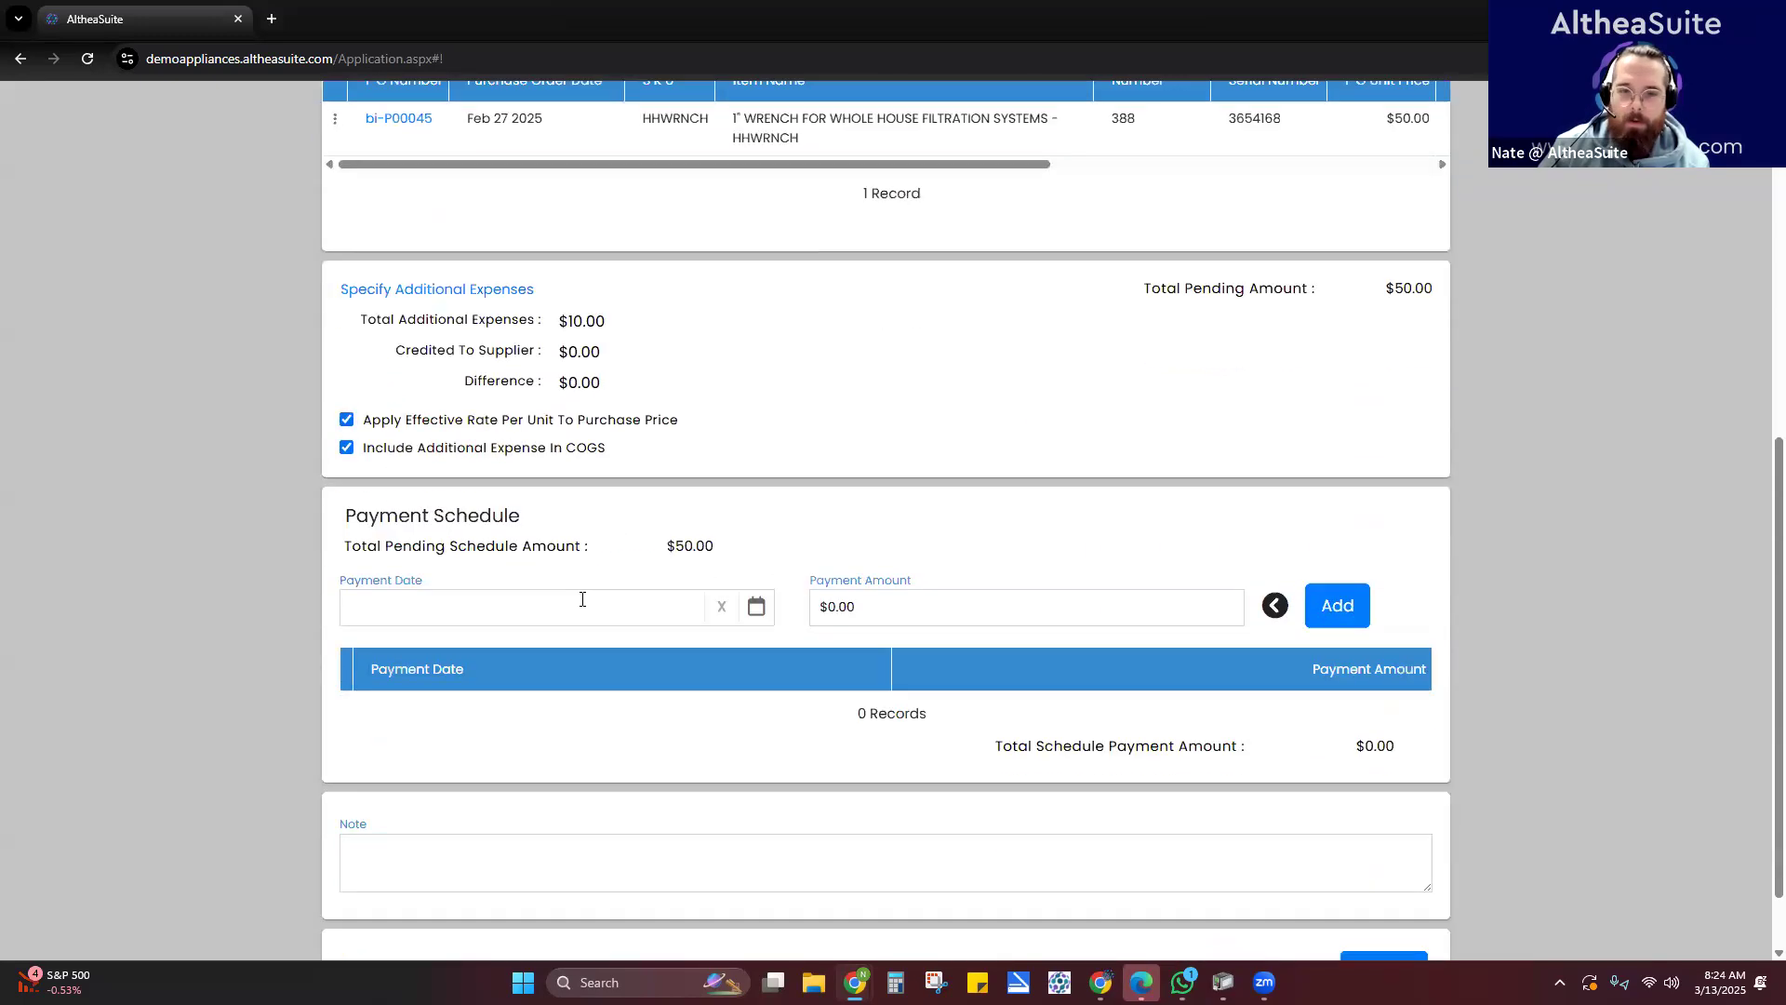
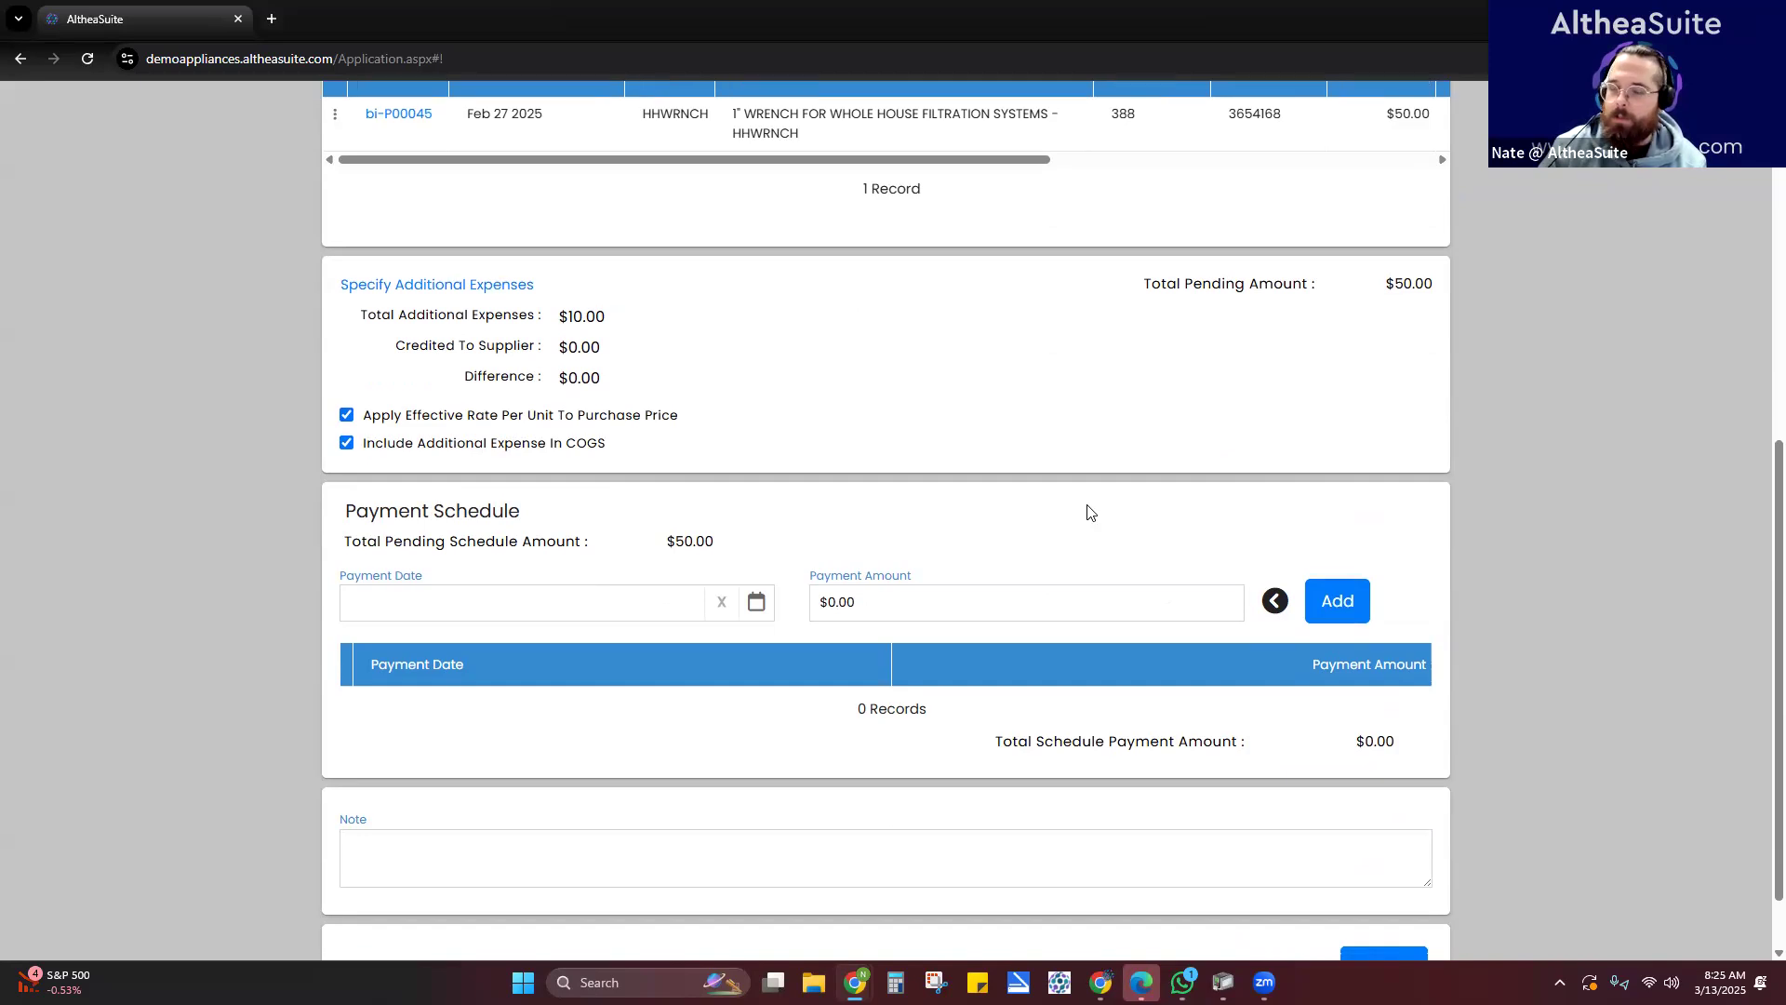
{"action": "scroll", "coordinate": [1085, 510], "scroll_direction": "down", "scroll_amount": 1}
{"action": "left_click", "coordinate": [1384, 889]}
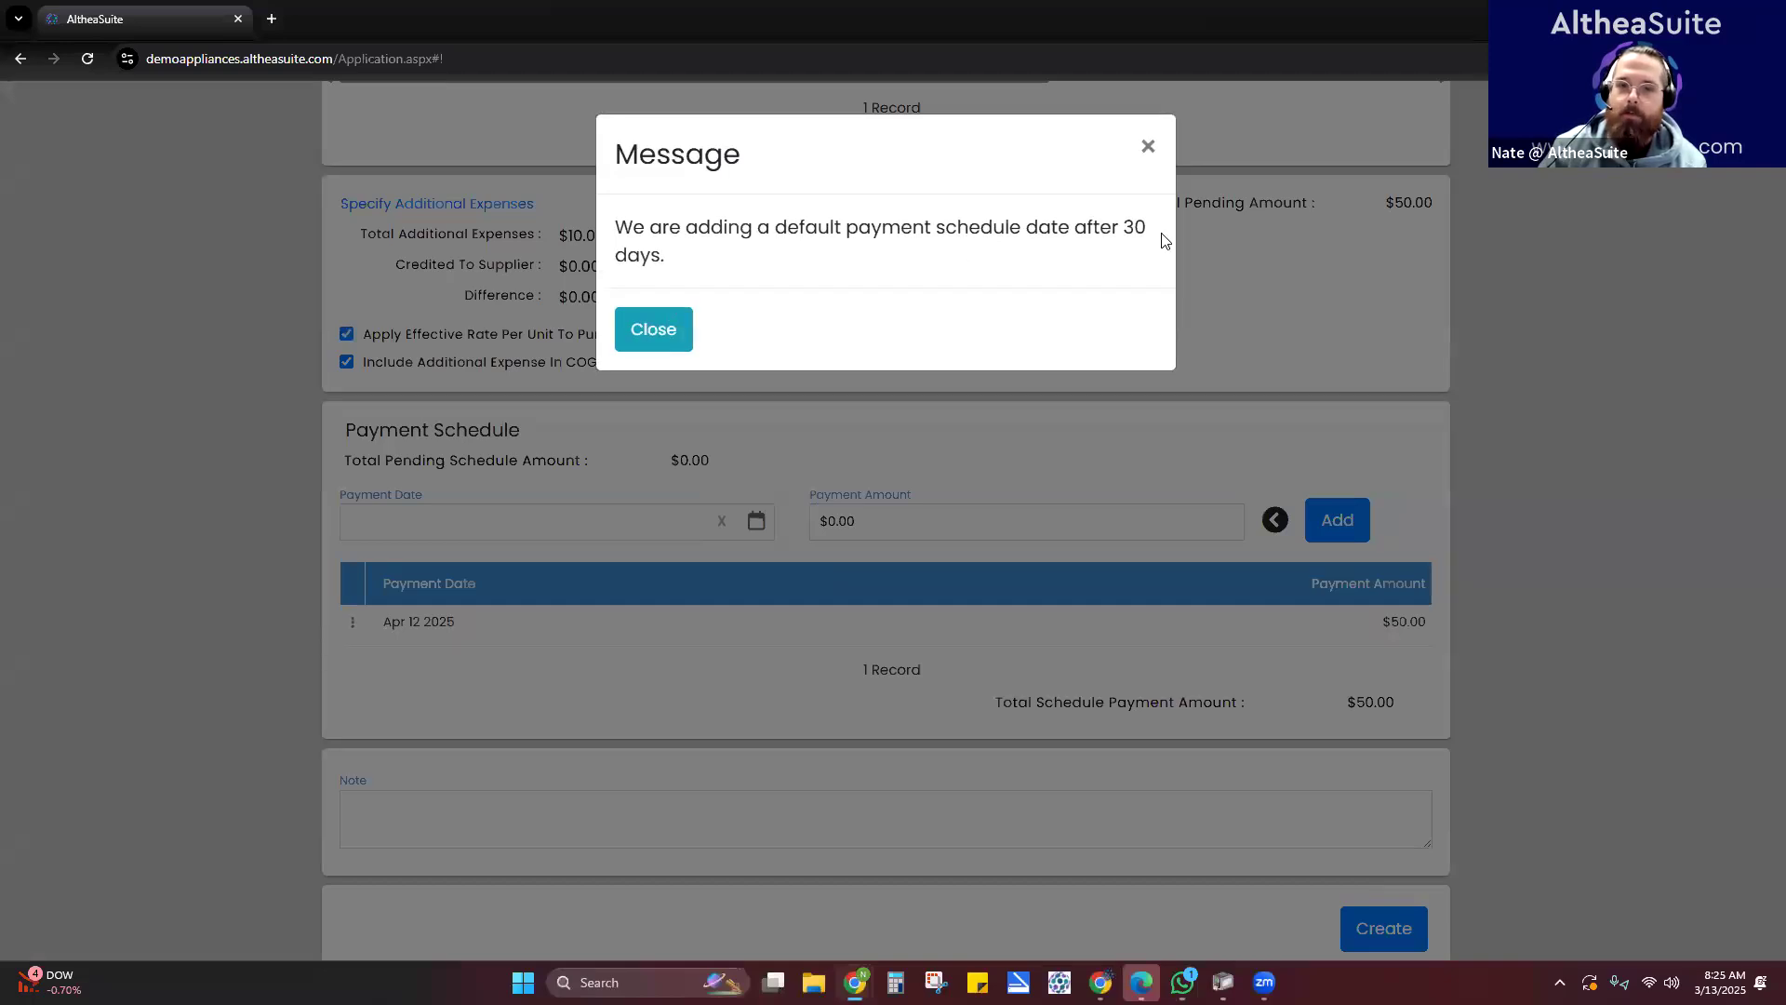
{"action": "left_click", "coordinate": [1148, 147]}
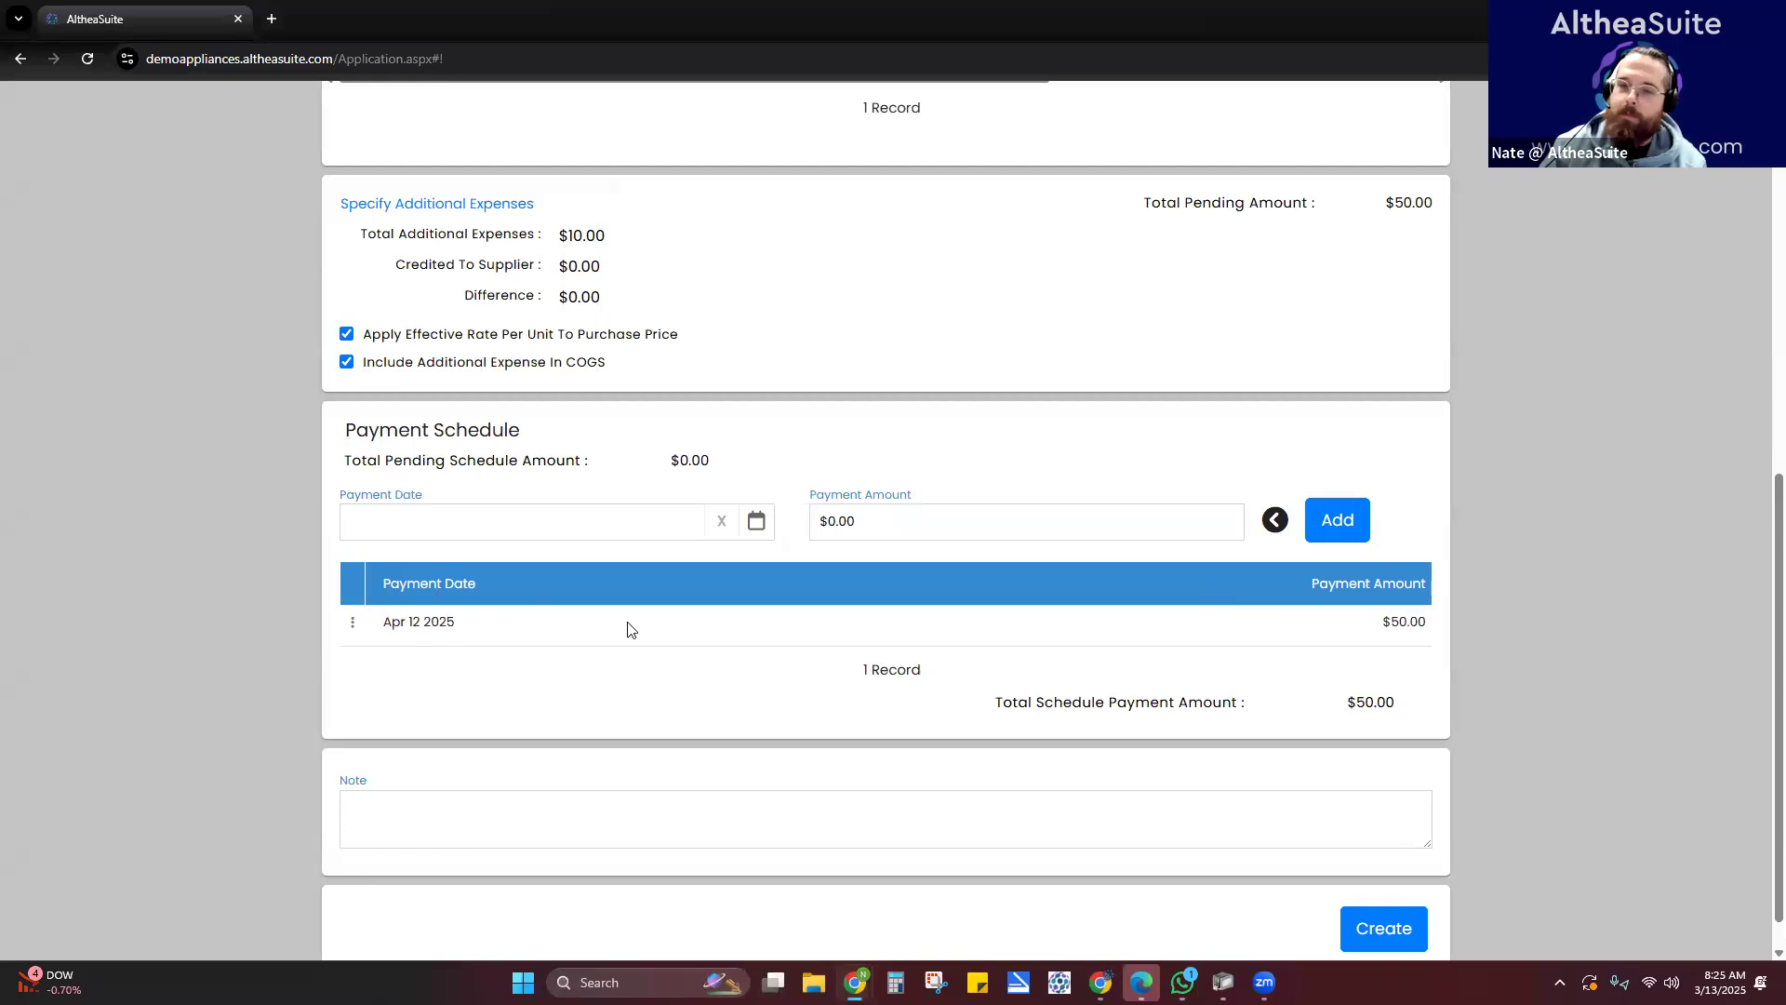
- Try to create the supplier invoice again, dismiss the message, and close the invoice form
{"action": "scroll", "coordinate": [1182, 623], "scroll_direction": "down", "scroll_amount": 1}
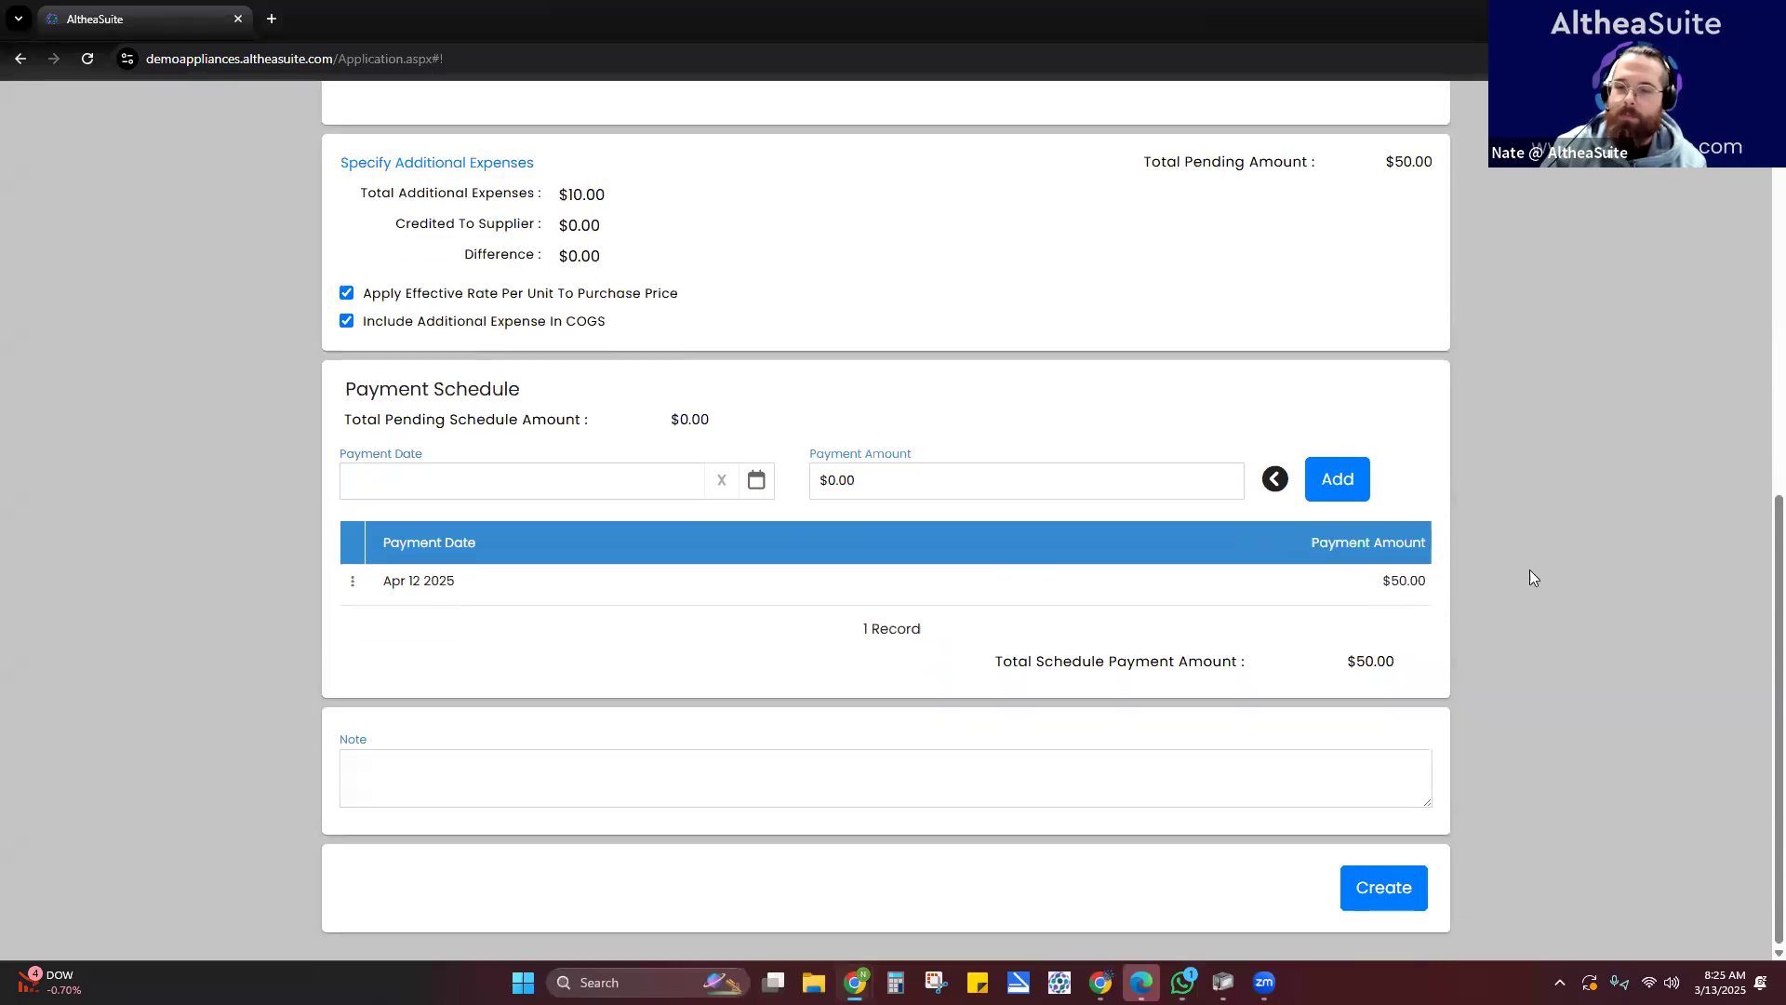
{"action": "left_click", "coordinate": [1402, 886]}
{"action": "left_click", "coordinate": [653, 328]}
{"action": "scroll", "coordinate": [809, 558], "scroll_direction": "up", "scroll_amount": 3}
{"action": "scroll", "coordinate": [703, 420], "scroll_direction": "up", "scroll_amount": 5}
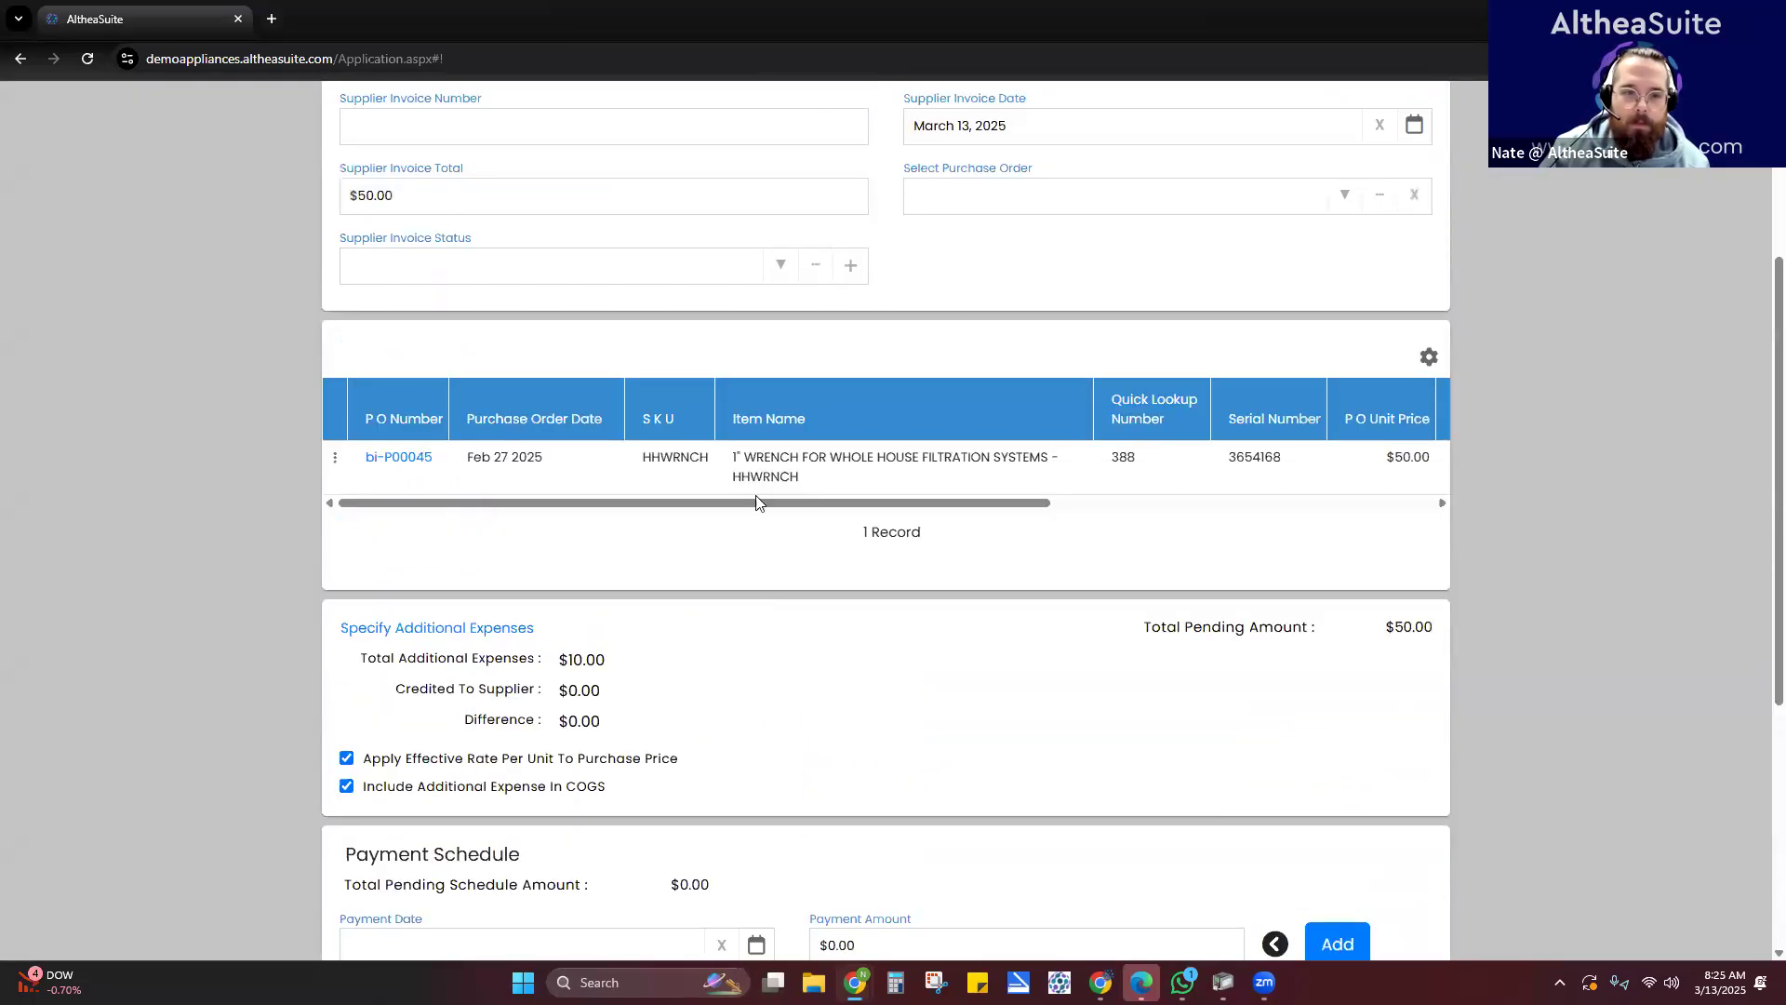
{"action": "scroll", "coordinate": [1527, 231], "scroll_direction": "up", "scroll_amount": 1}
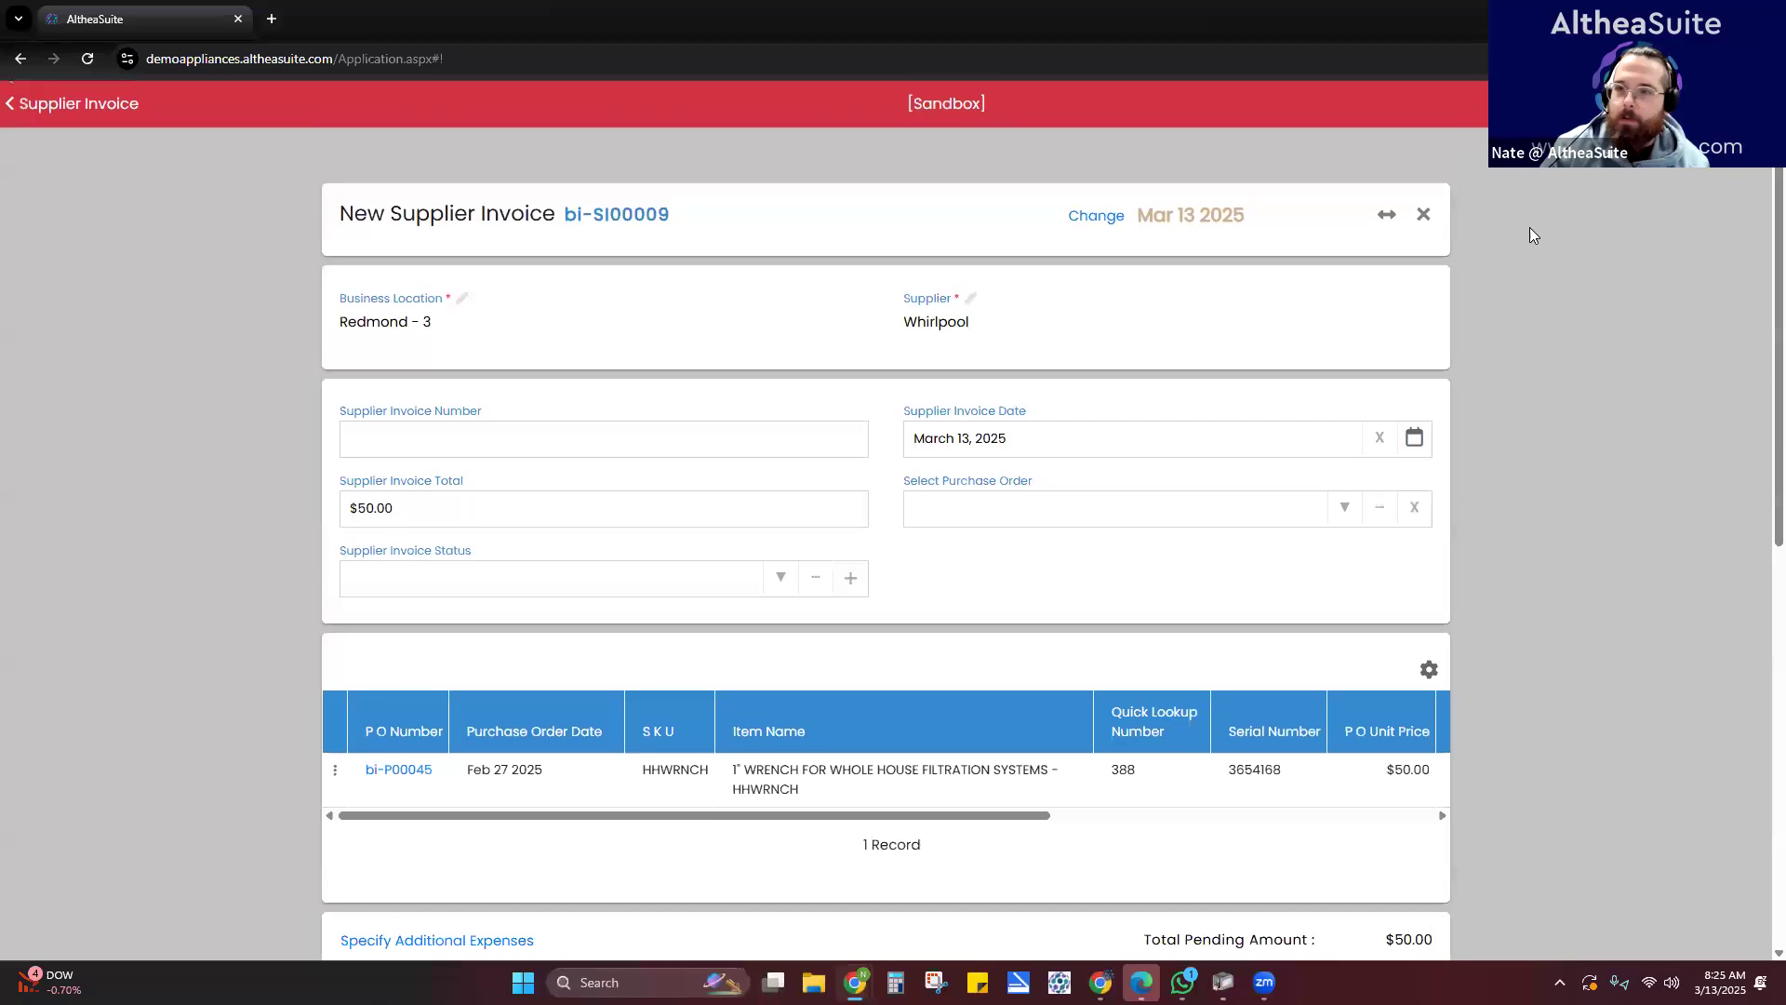
{"action": "left_click", "coordinate": [1424, 213]}
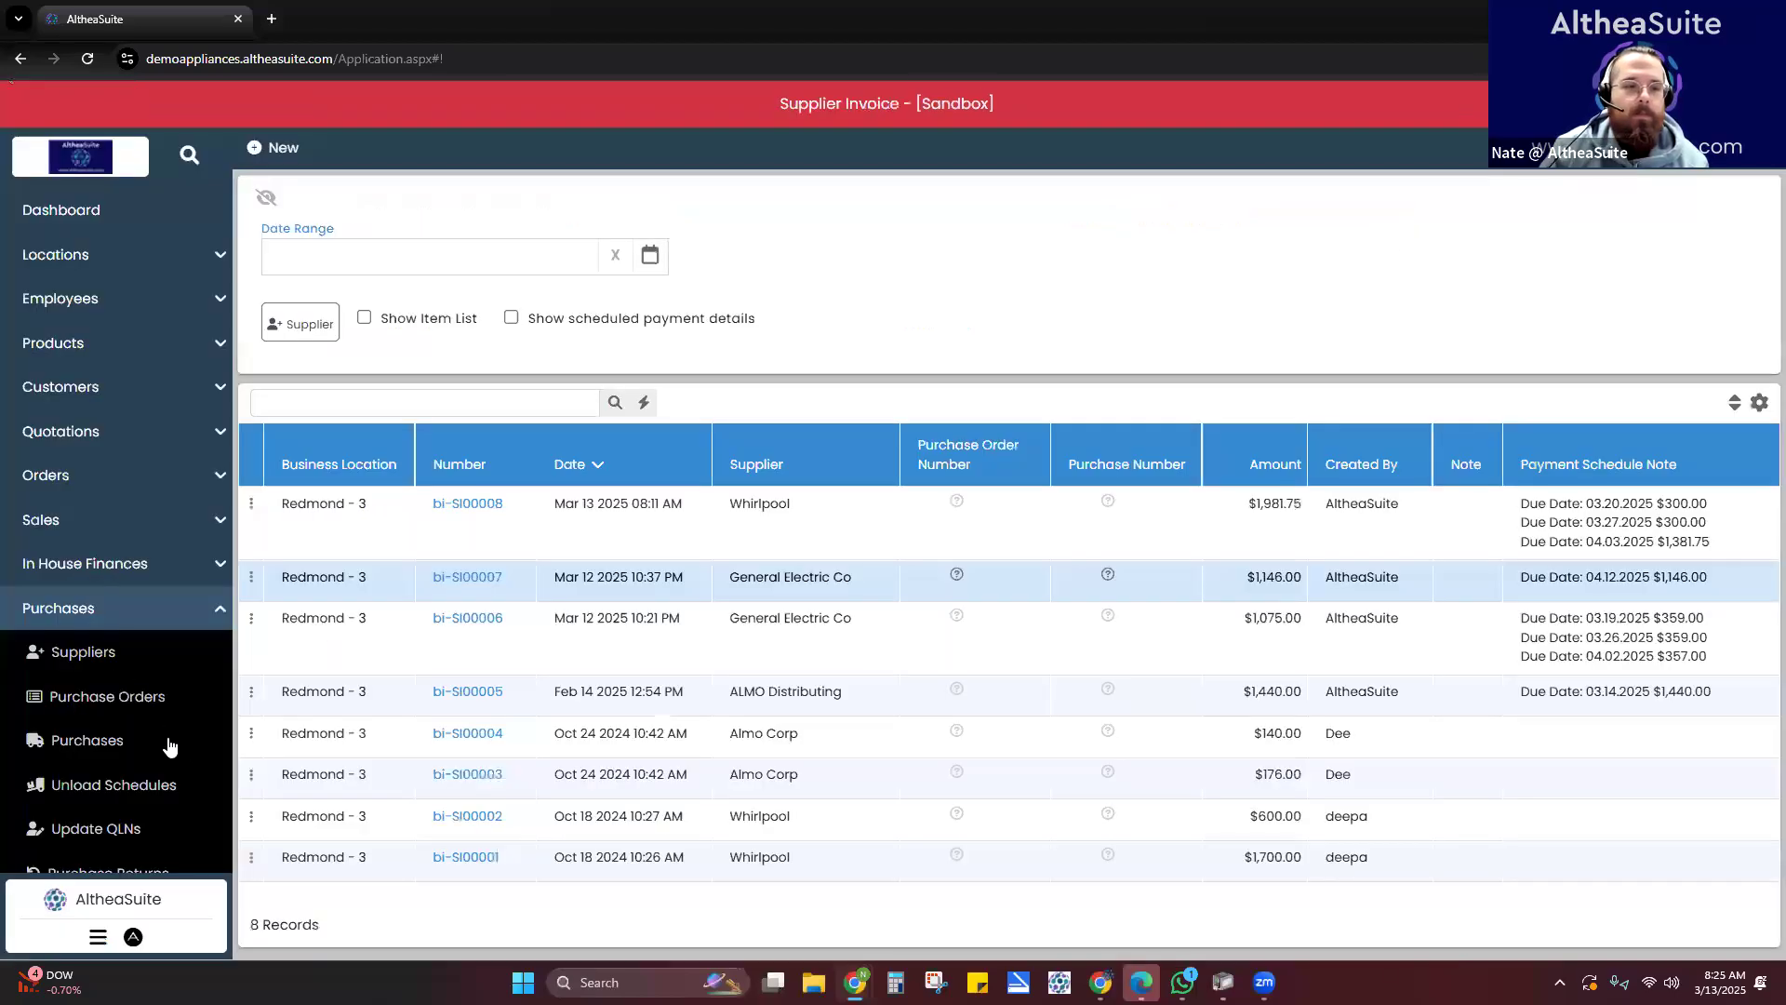
- Start a new purchase order with ALMO Distributing as the supplier and Redmond - 3 as the warehouse
{"action": "left_click", "coordinate": [167, 700]}
{"action": "left_click", "coordinate": [276, 153]}
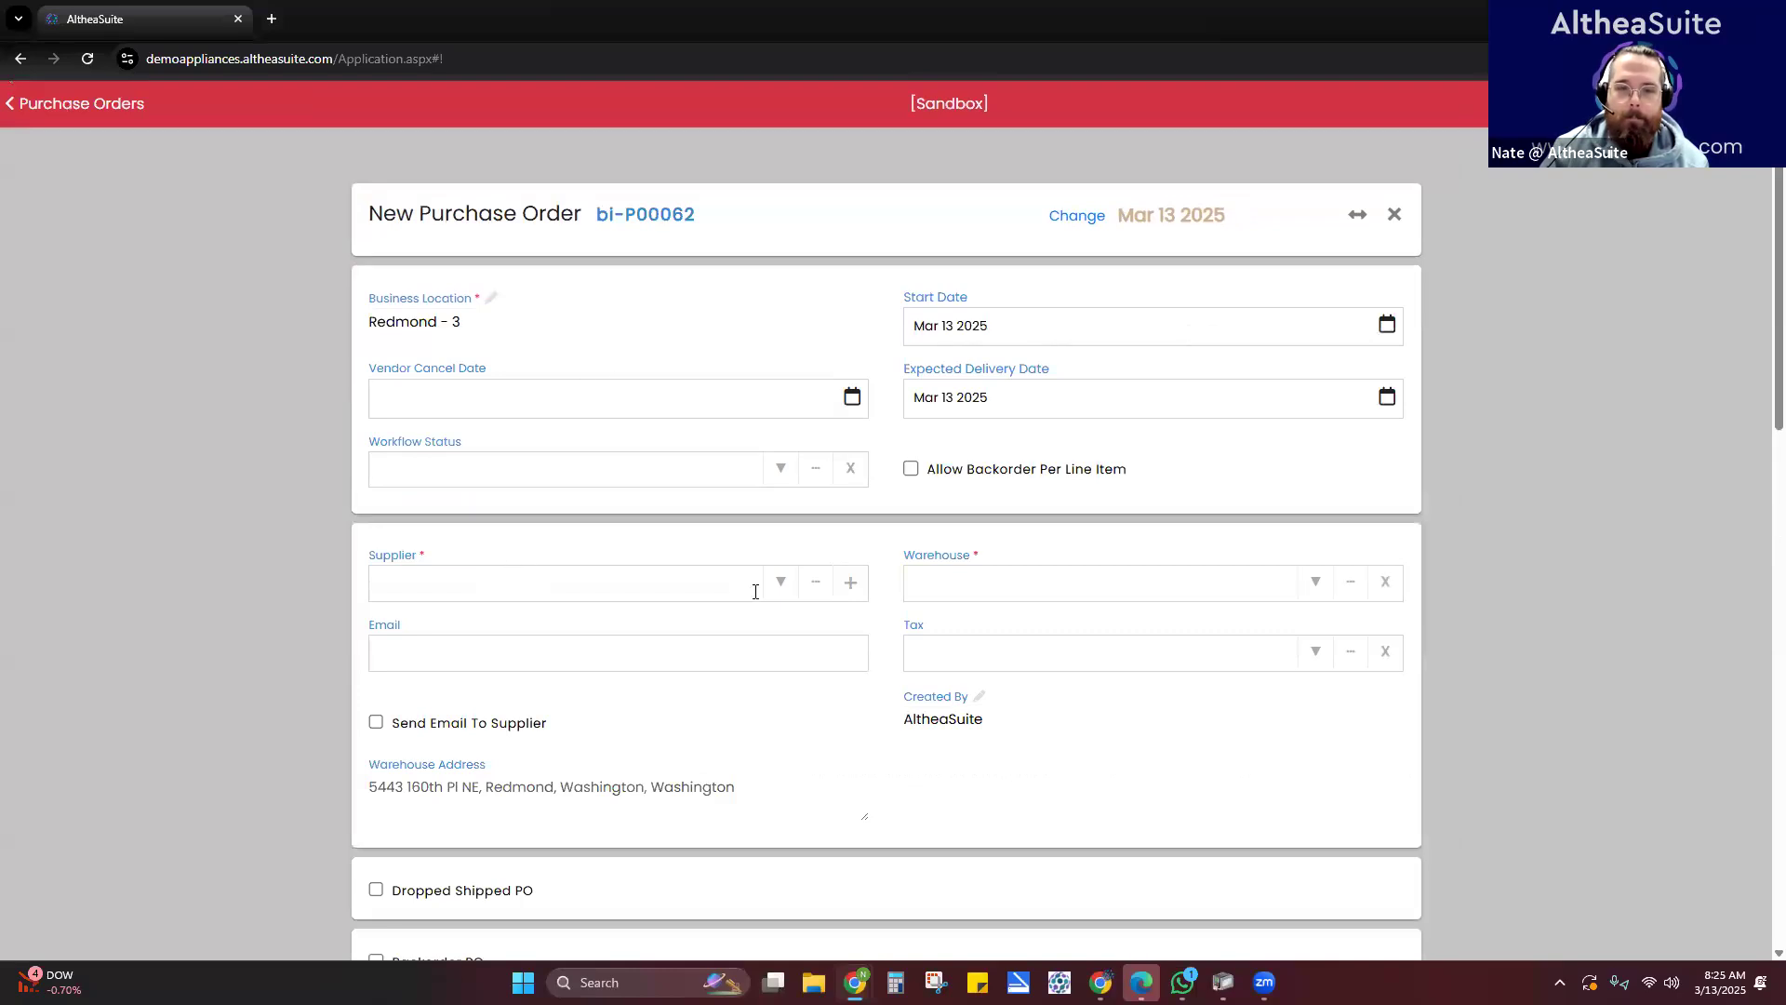
{"action": "left_click", "coordinate": [780, 584]}
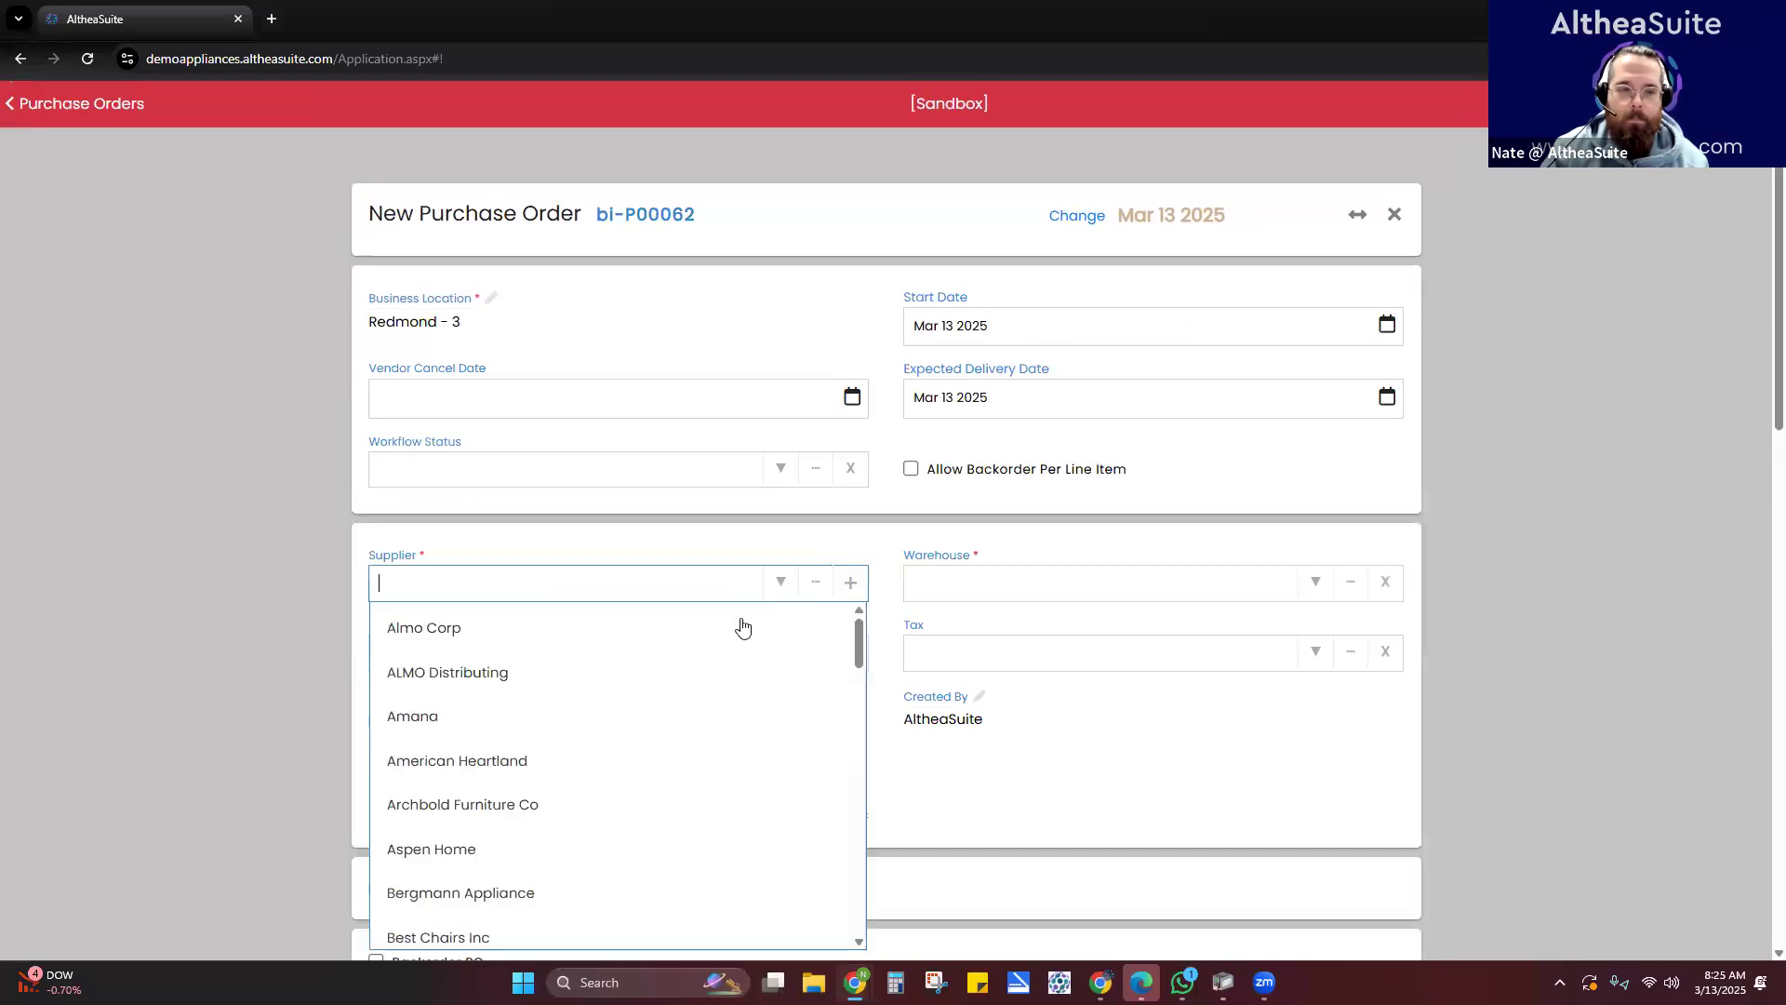
{"action": "left_click", "coordinate": [657, 664]}
{"action": "left_click", "coordinate": [1315, 584]}
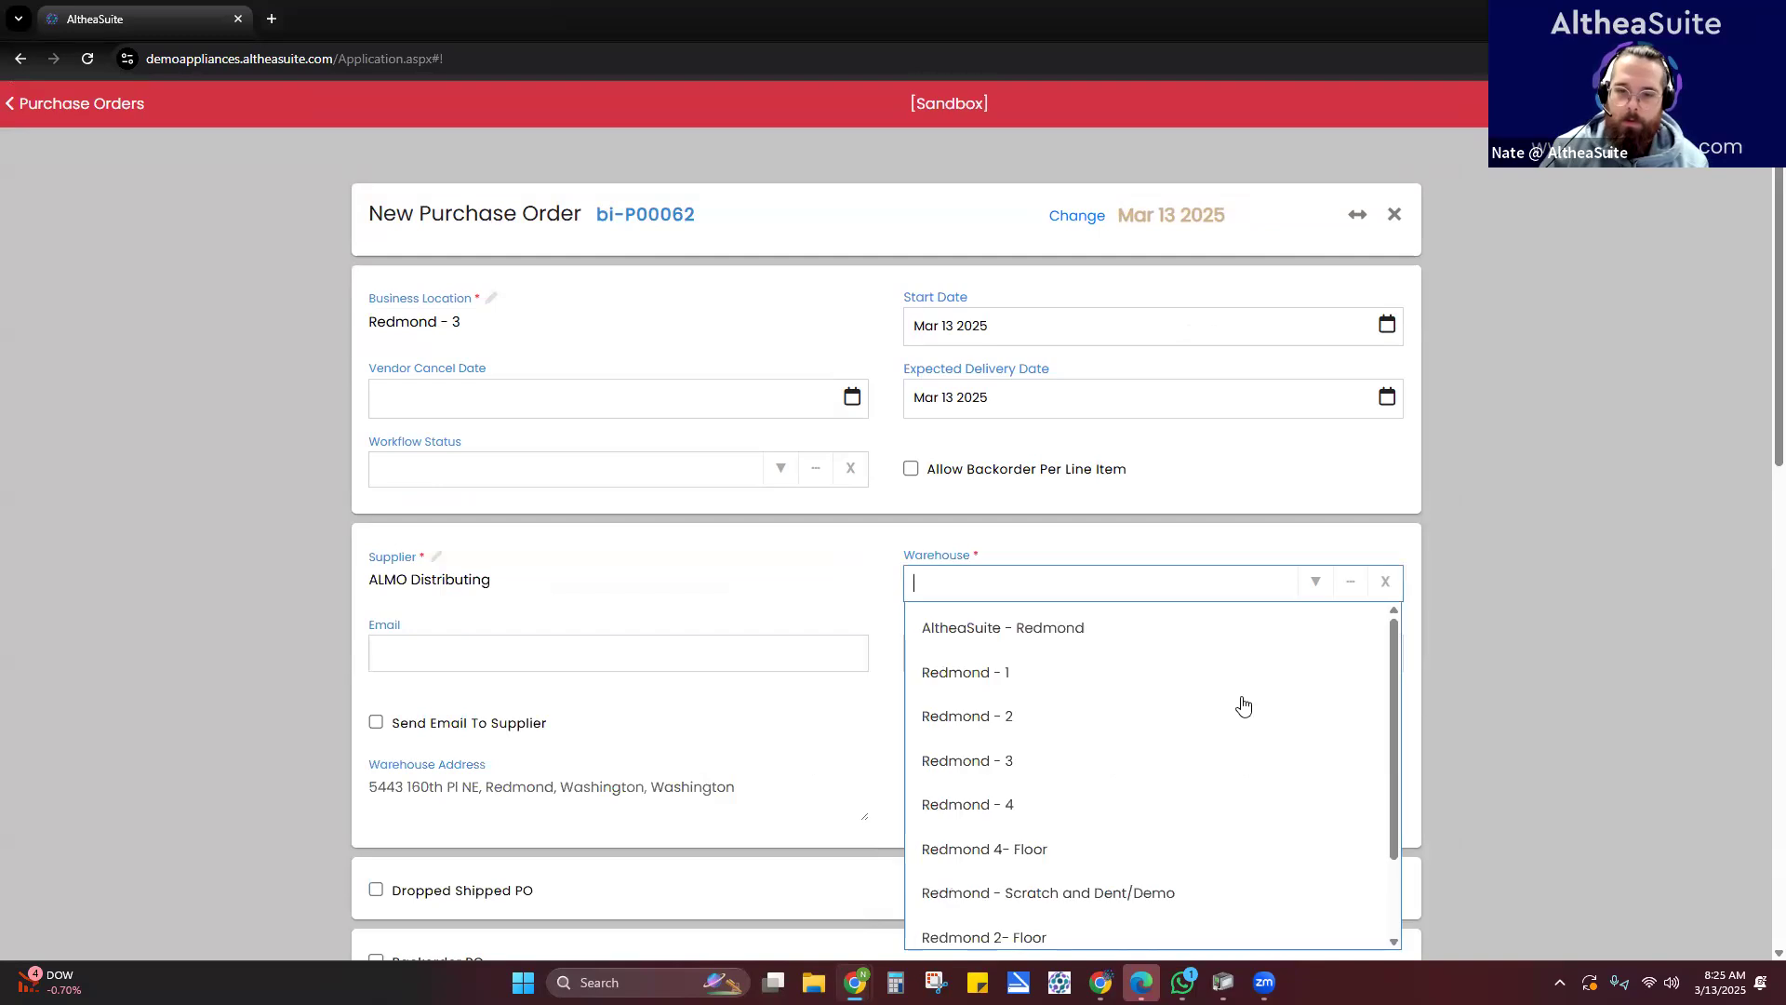
{"action": "left_click", "coordinate": [1220, 746]}
{"action": "scroll", "coordinate": [1237, 642], "scroll_direction": "down", "scroll_amount": 6}
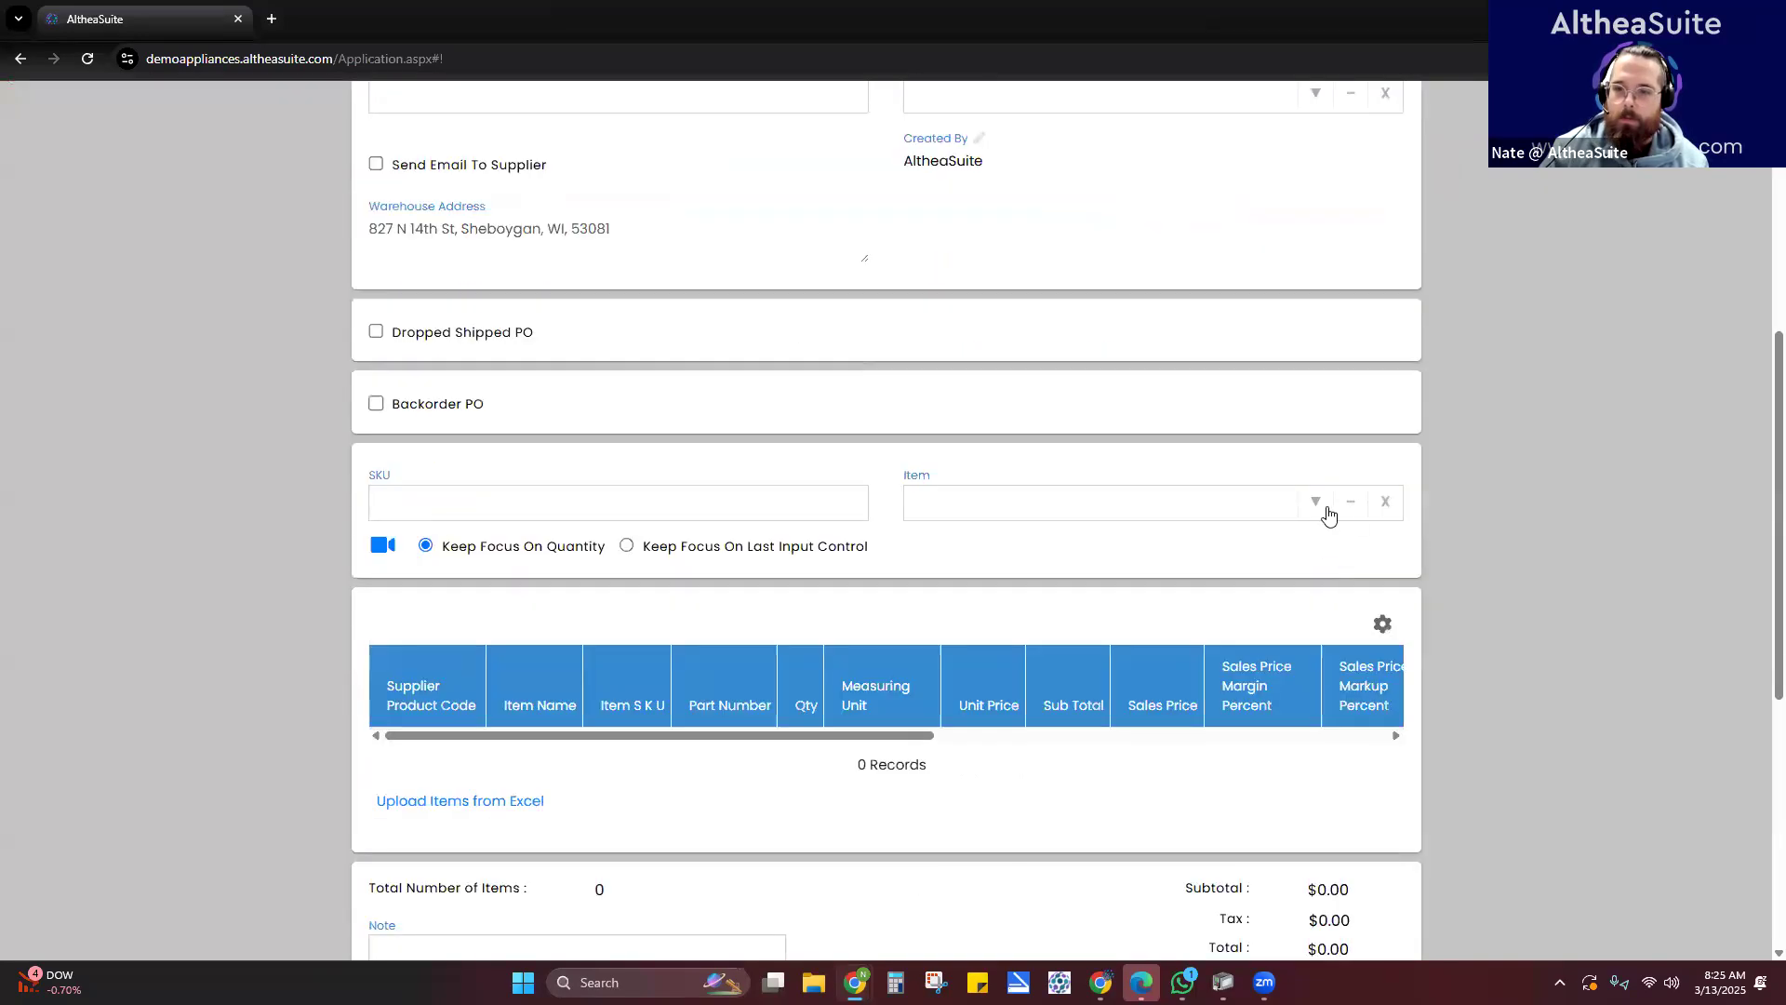
- Add the 0.5 cu. ft. countertop microwave WMC20005YB to the purchase order and review its price columns
{"action": "left_click", "coordinate": [1319, 507]}
{"action": "left_click", "coordinate": [1191, 556]}
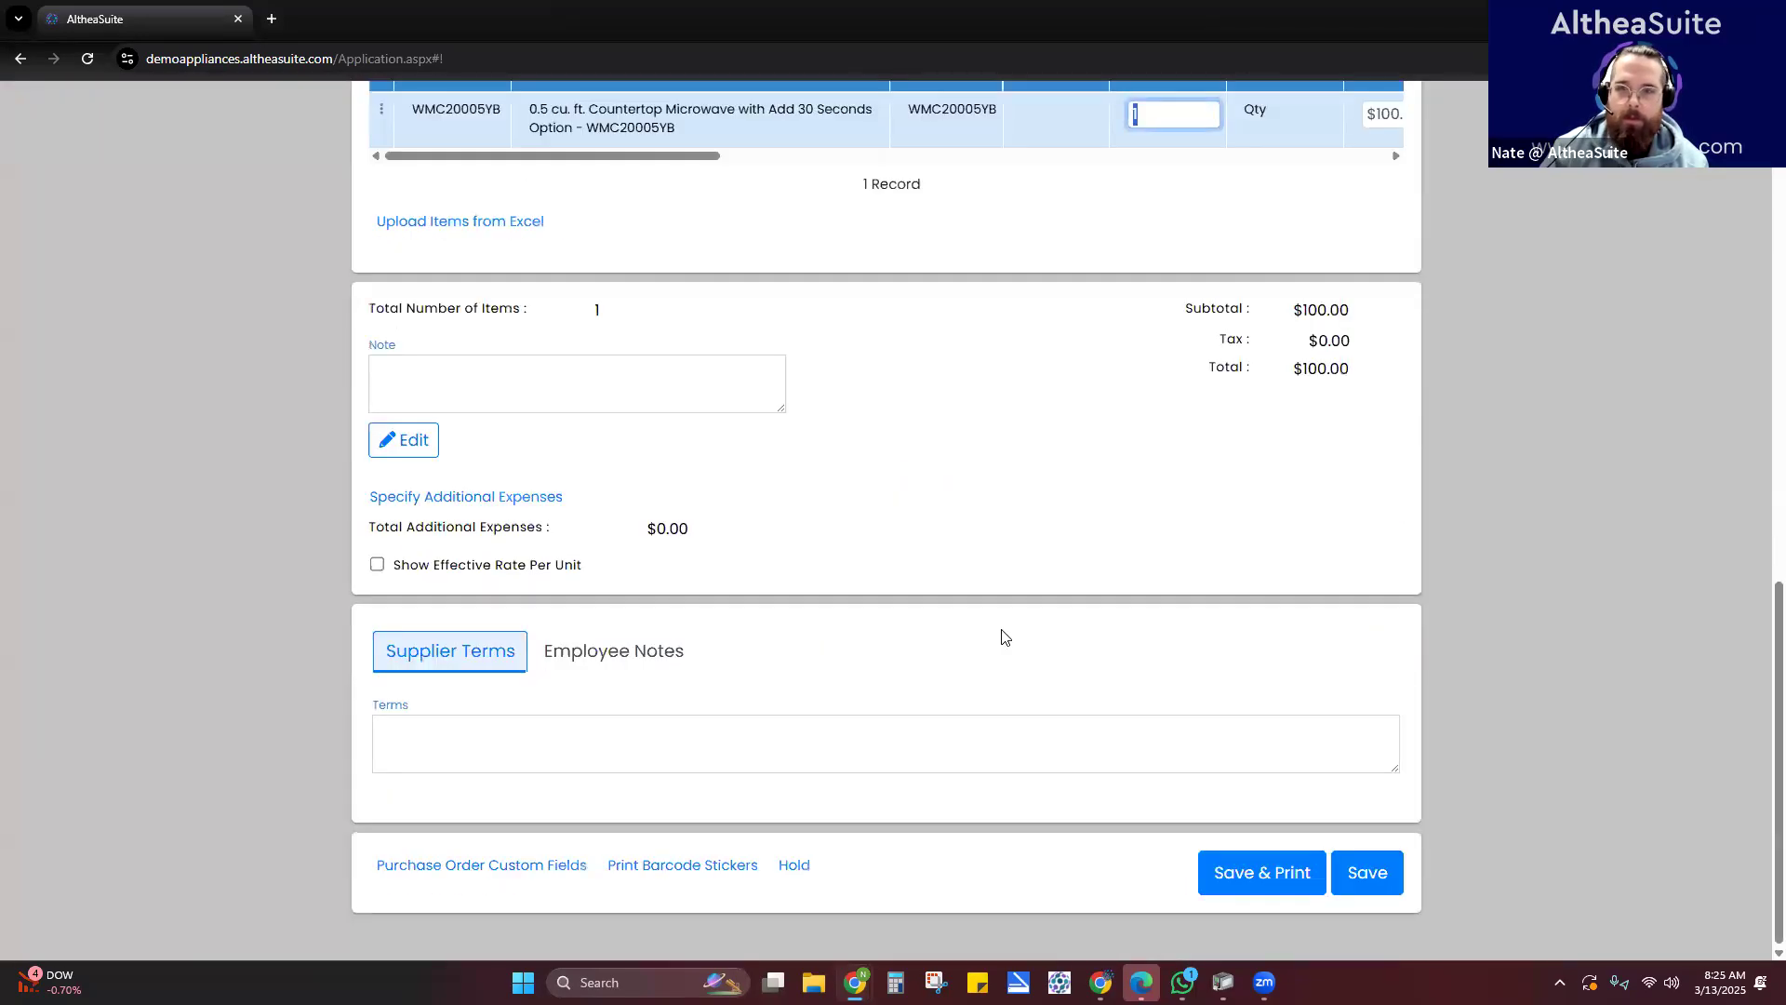
{"action": "scroll", "coordinate": [1023, 624], "scroll_direction": "up", "scroll_amount": 4}
{"action": "scroll", "coordinate": [1070, 527], "scroll_direction": "right", "scroll_amount": 2}
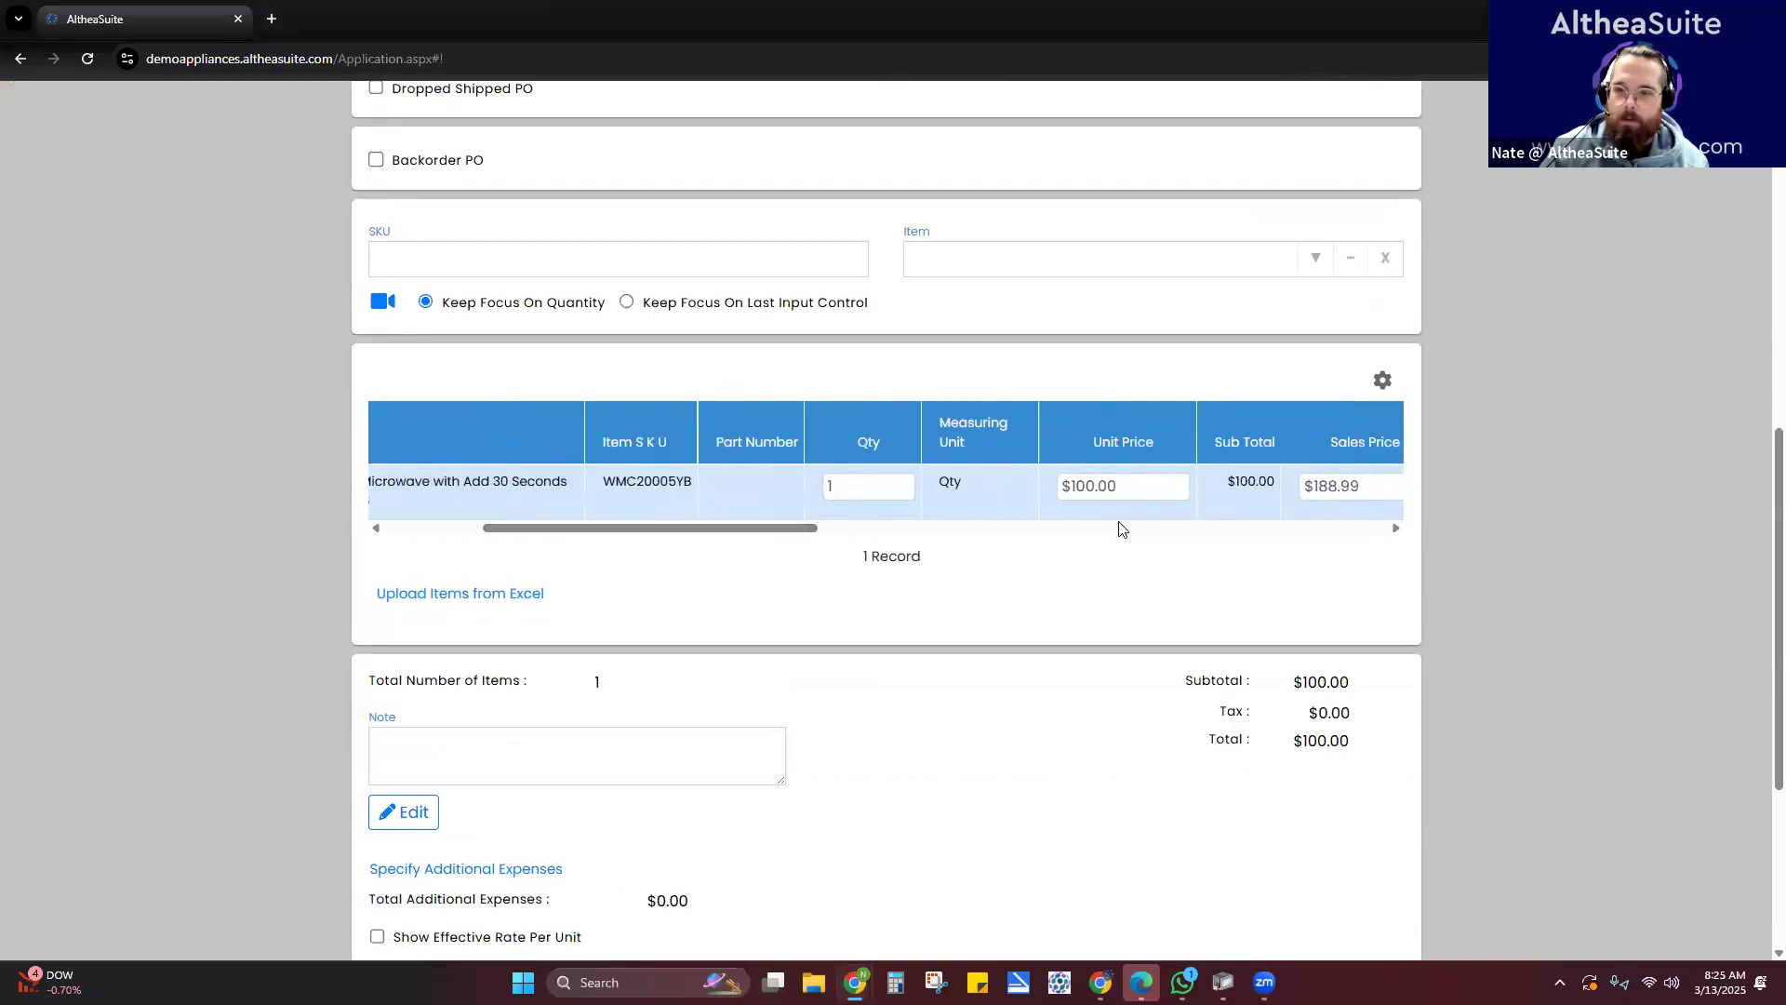
{"action": "scroll", "coordinate": [546, 532], "scroll_direction": "left", "scroll_amount": 2}
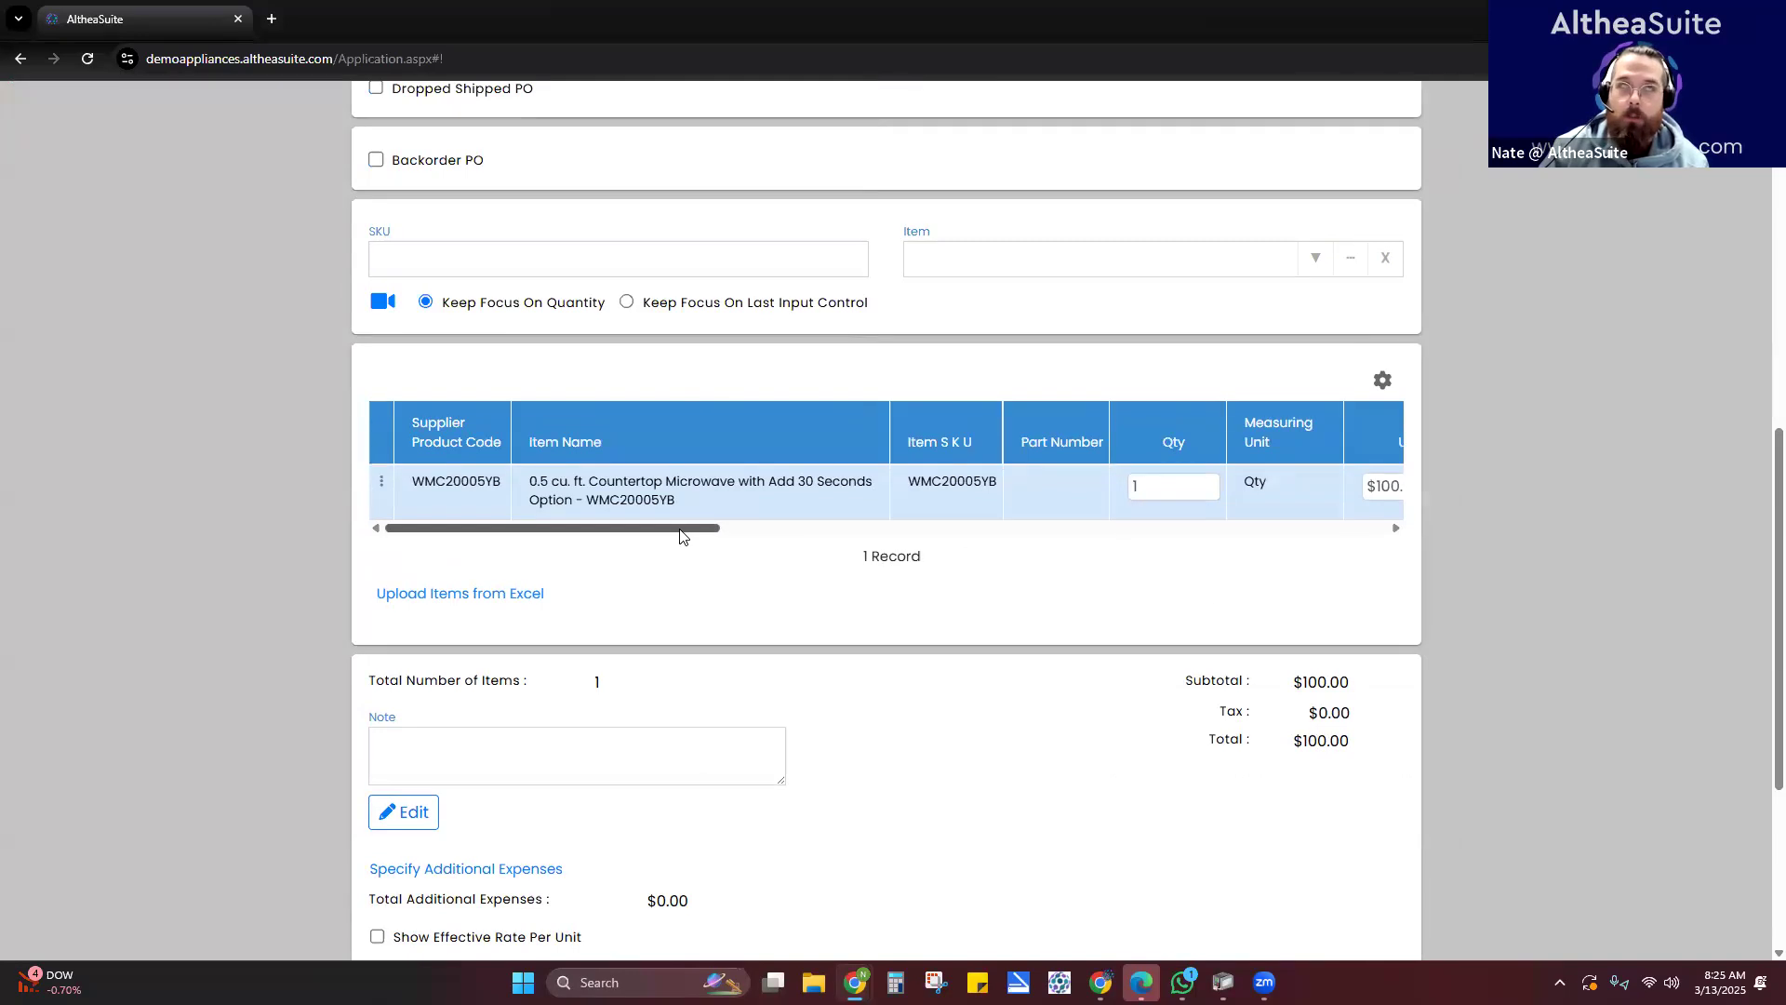
- Set the microwave line's sales price margin to 50 percent and save the purchase order
{"action": "left_click_drag", "start_coordinate": [677, 530], "coordinate": [984, 558]}
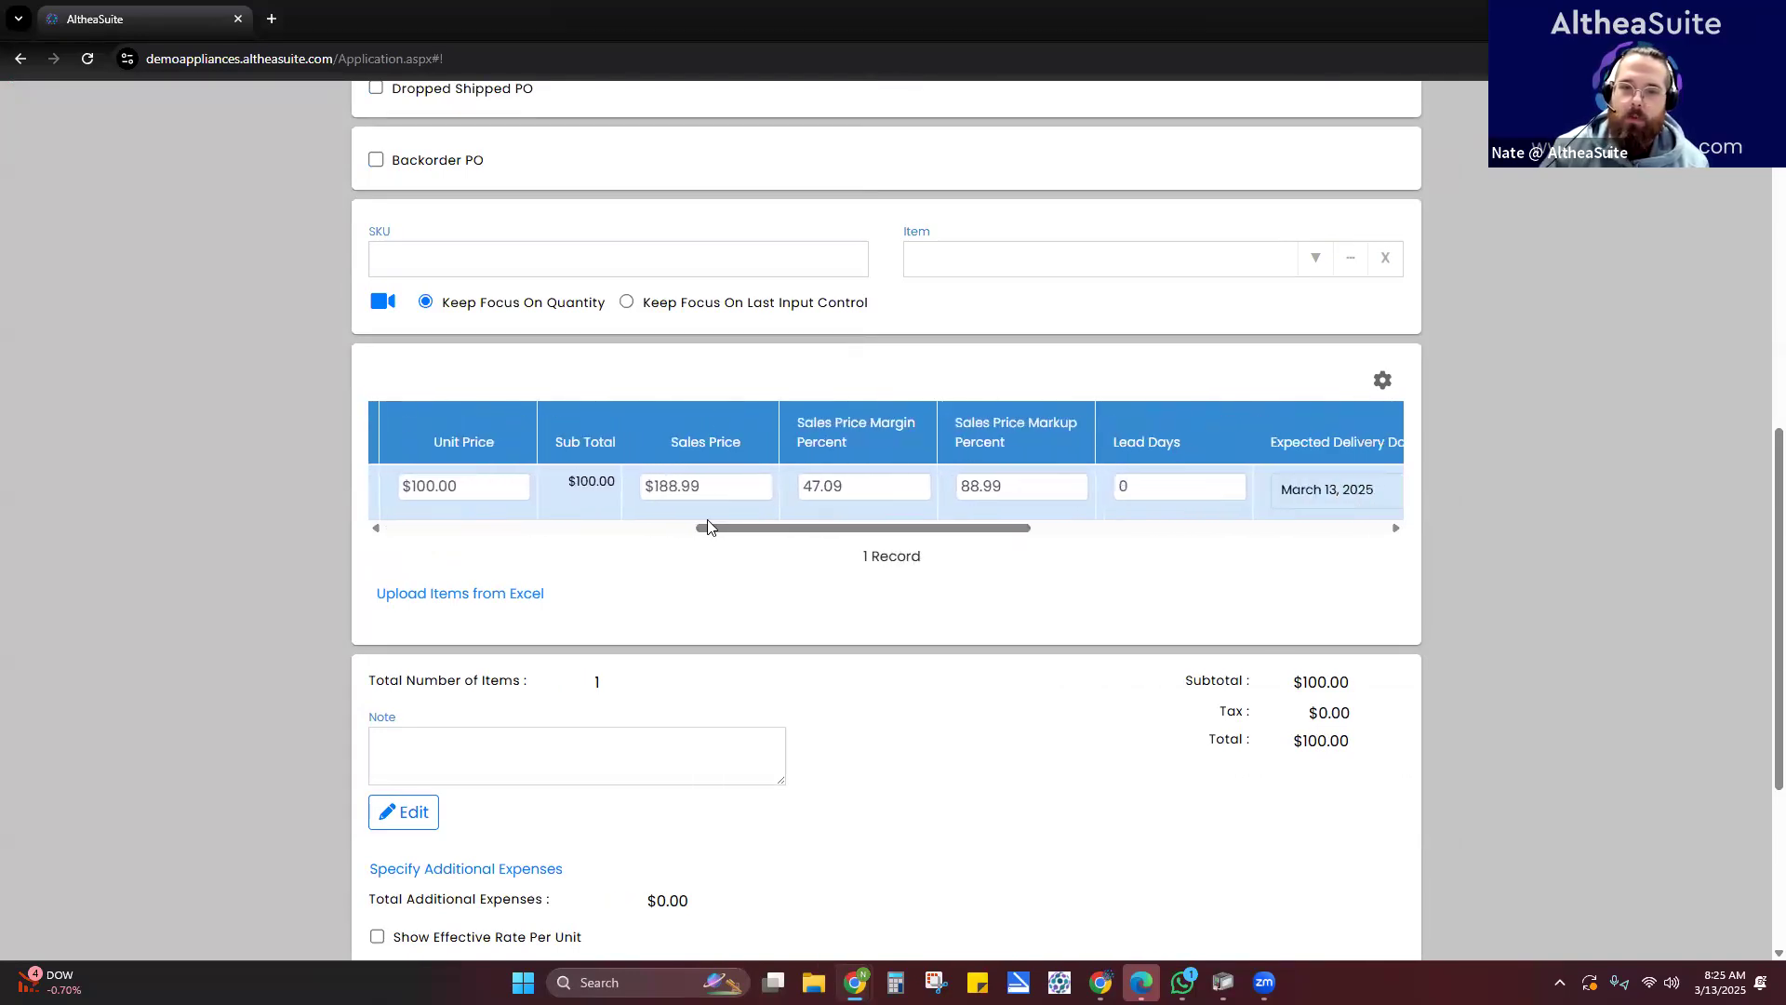
{"action": "scroll", "coordinate": [837, 513], "scroll_direction": "up", "scroll_amount": 2}
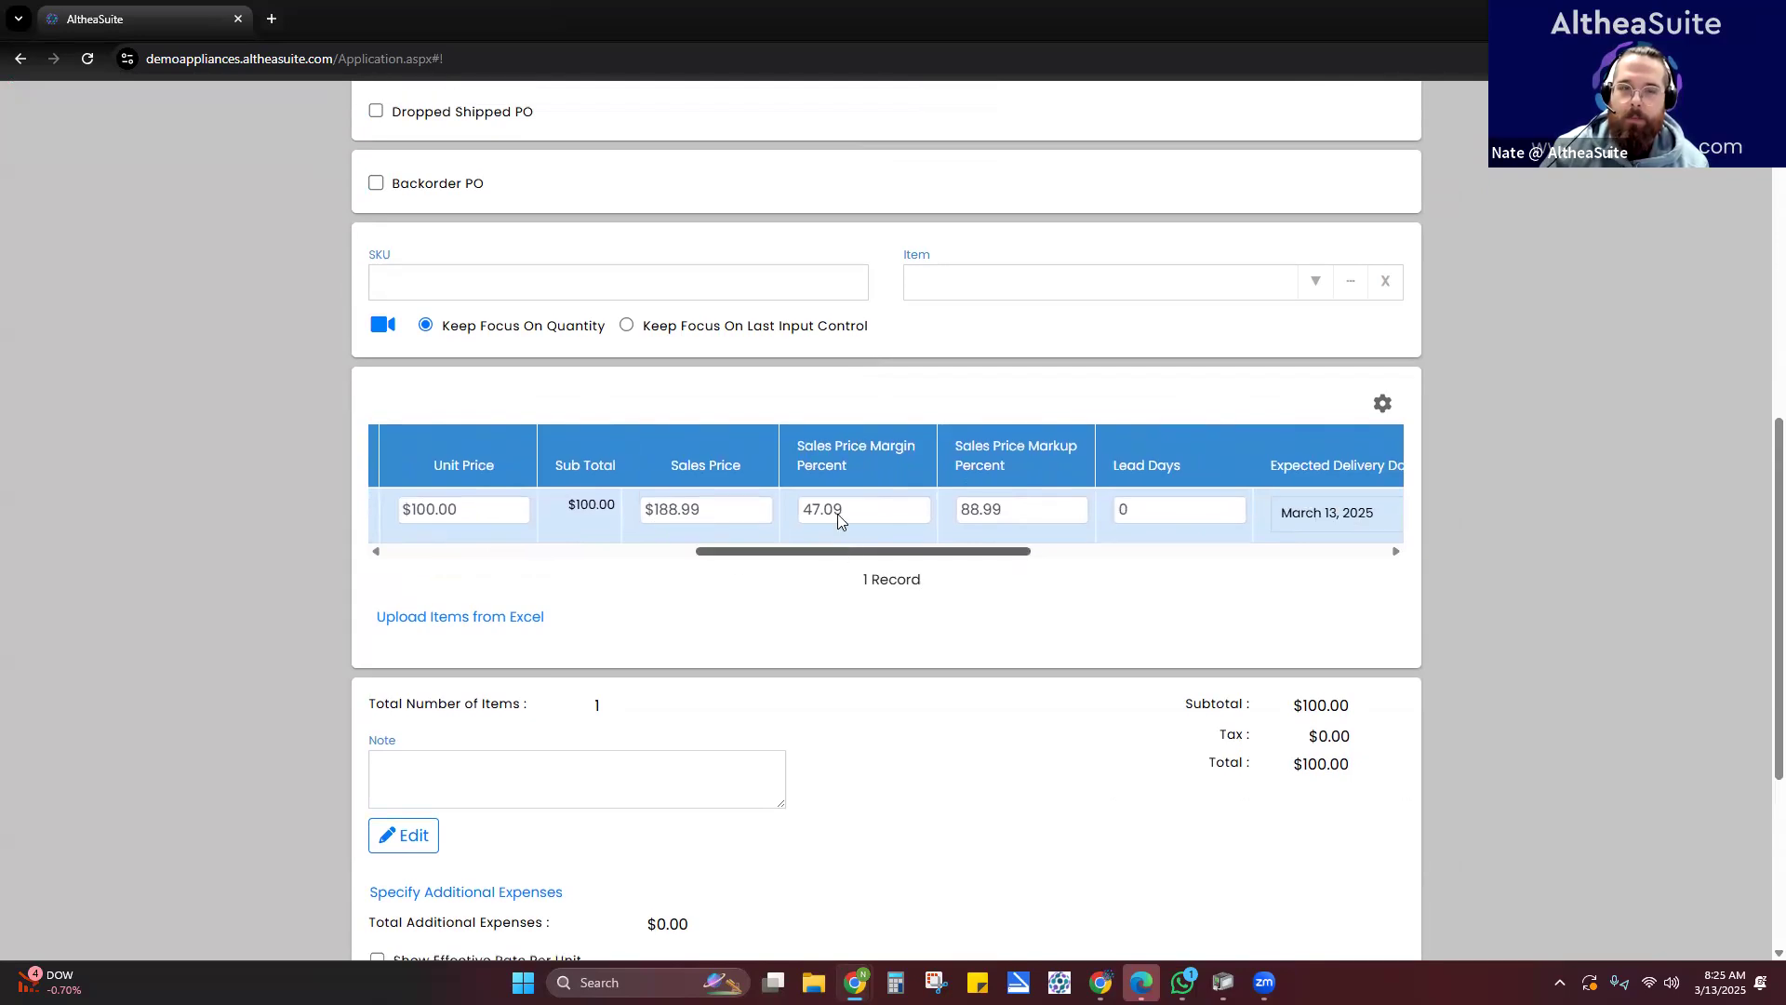
{"action": "scroll", "coordinate": [830, 599], "scroll_direction": "down", "scroll_amount": 1}
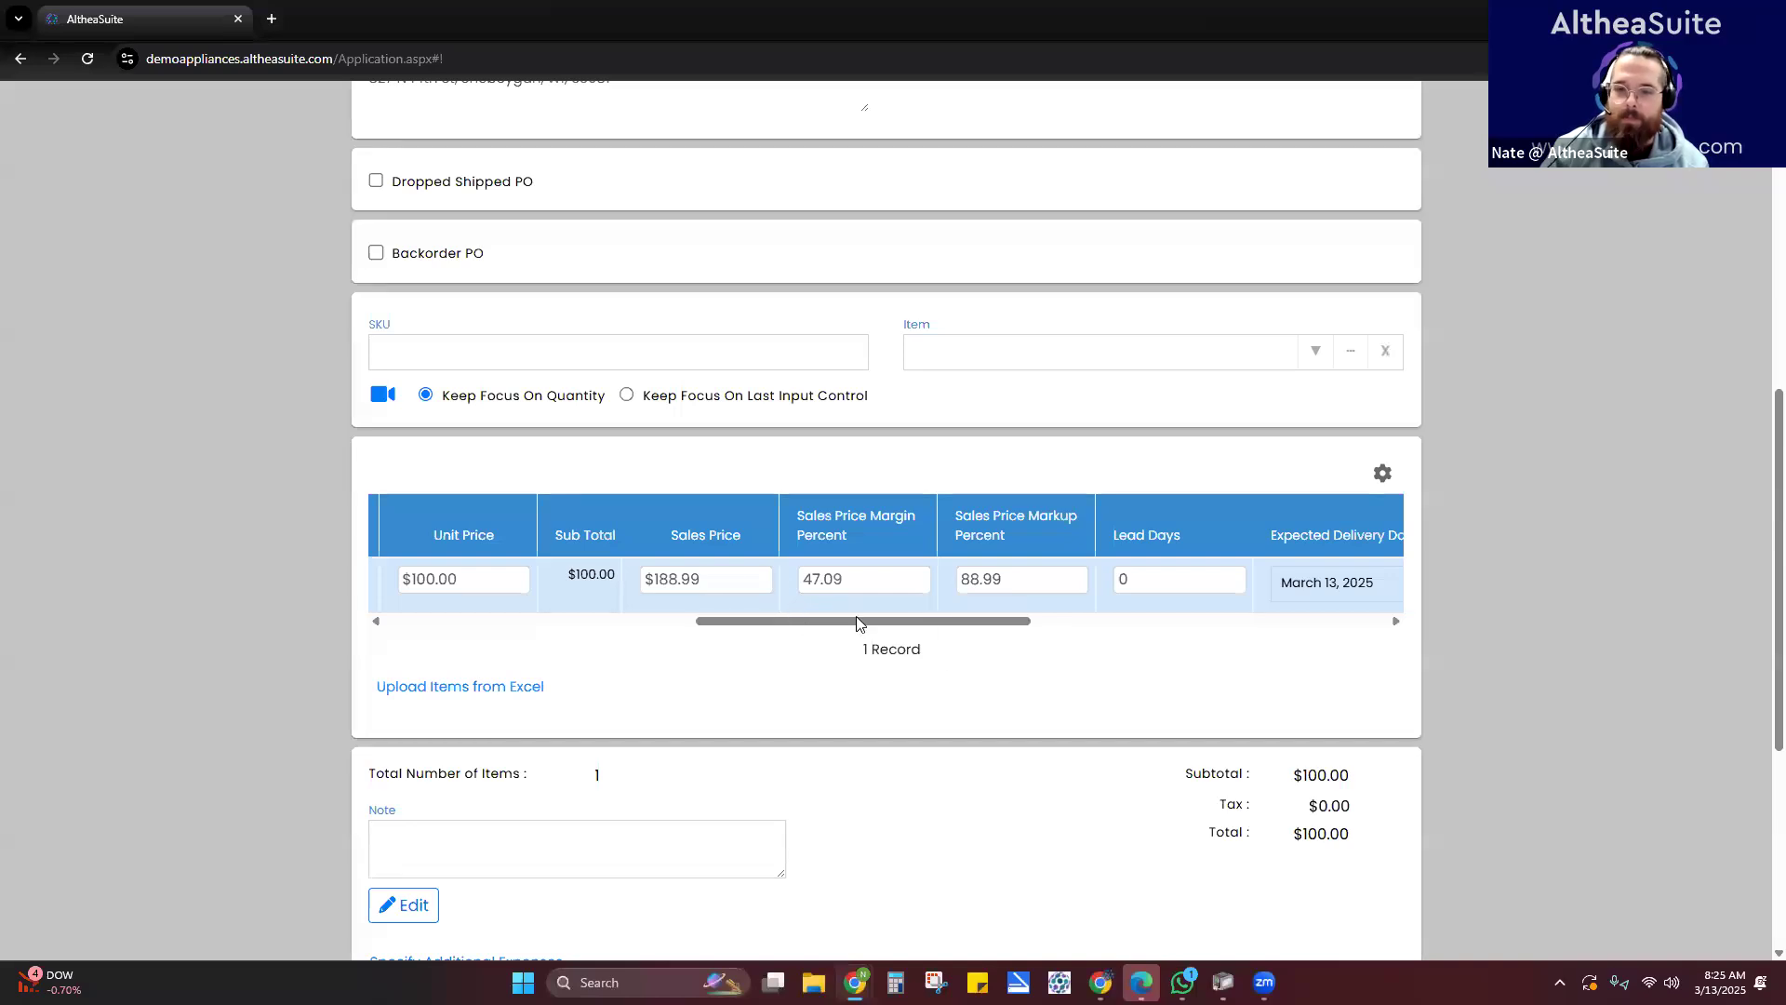
{"action": "left_click", "coordinate": [891, 578]}
{"action": "type", "text": "50"}
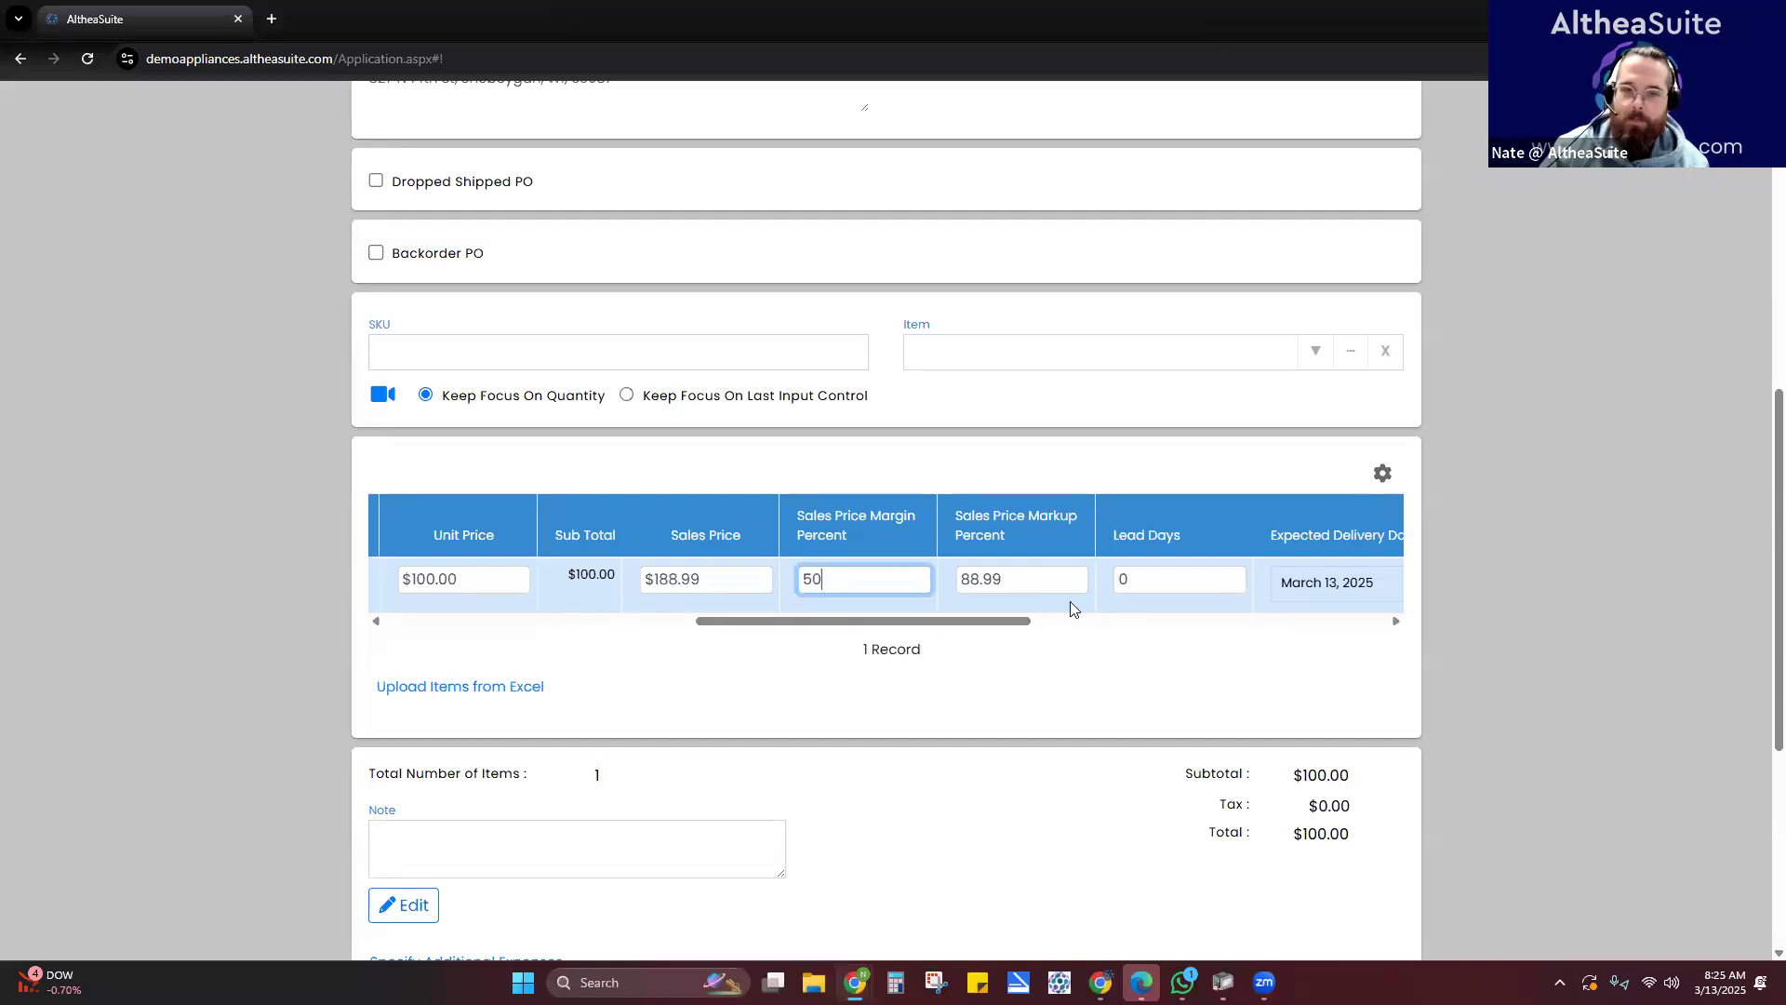
{"action": "left_click", "coordinate": [789, 603]}
{"action": "left_click_drag", "start_coordinate": [849, 622], "coordinate": [604, 624]}
{"action": "scroll", "coordinate": [1210, 790], "scroll_direction": "down", "scroll_amount": 5}
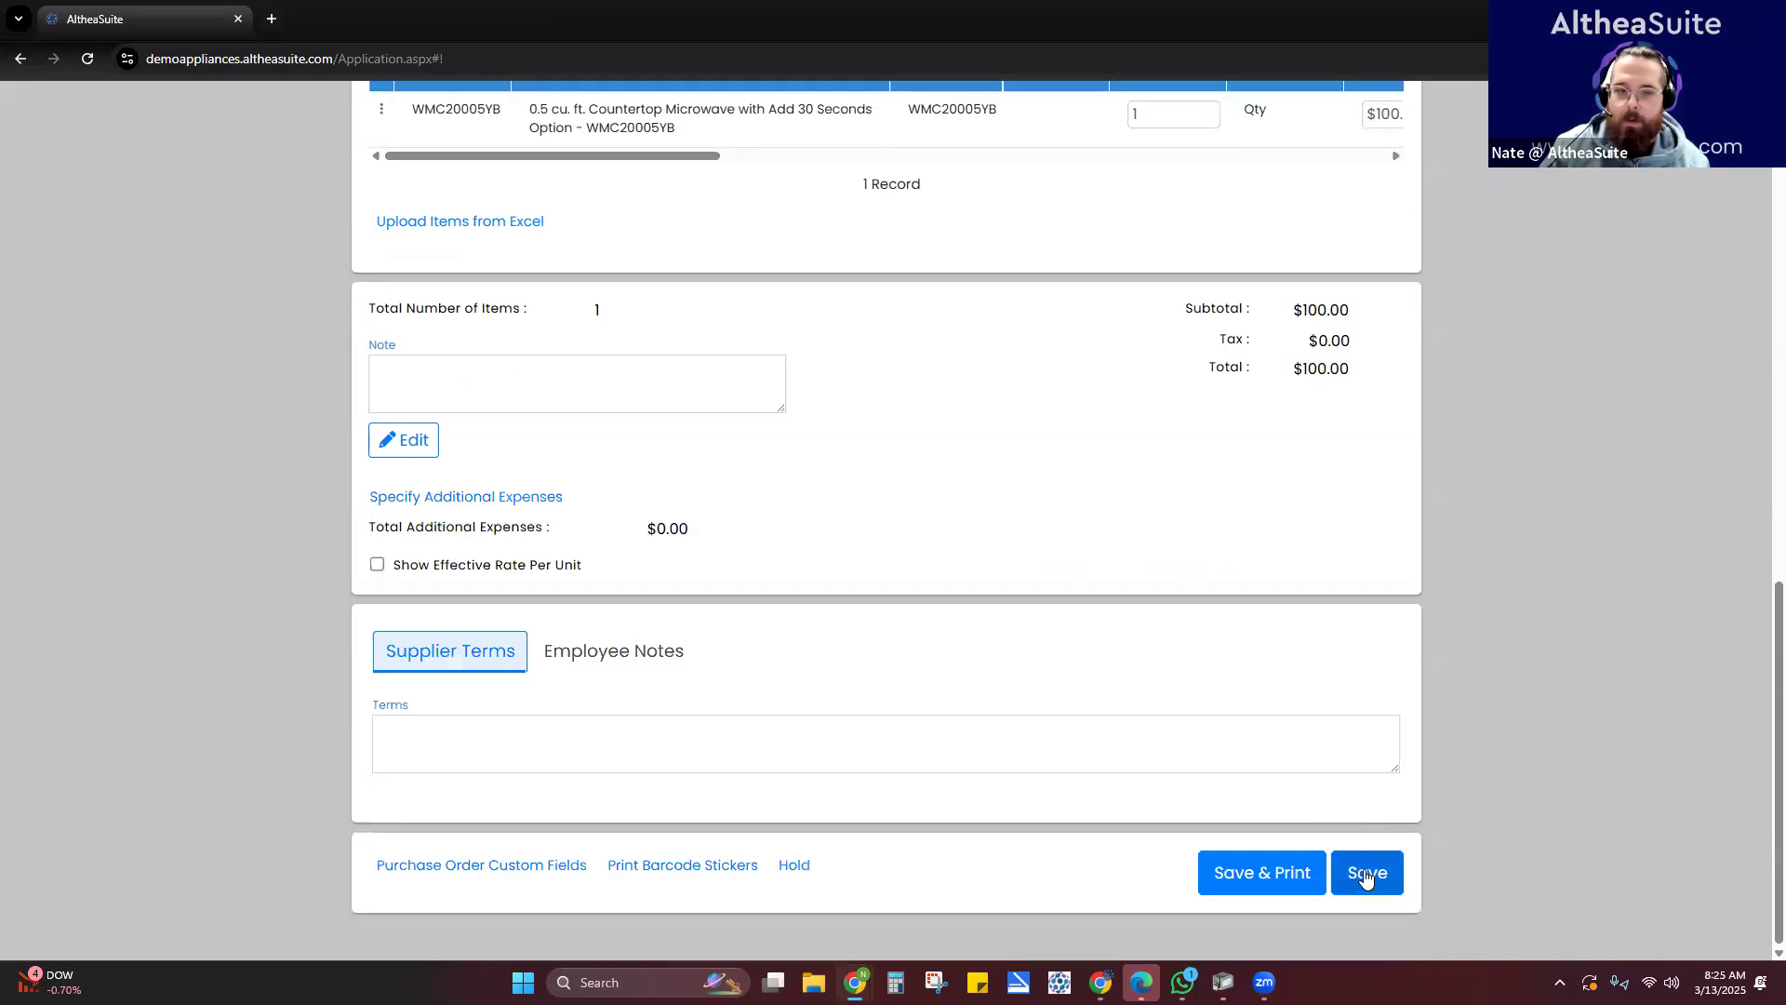
{"action": "left_click", "coordinate": [1364, 874]}
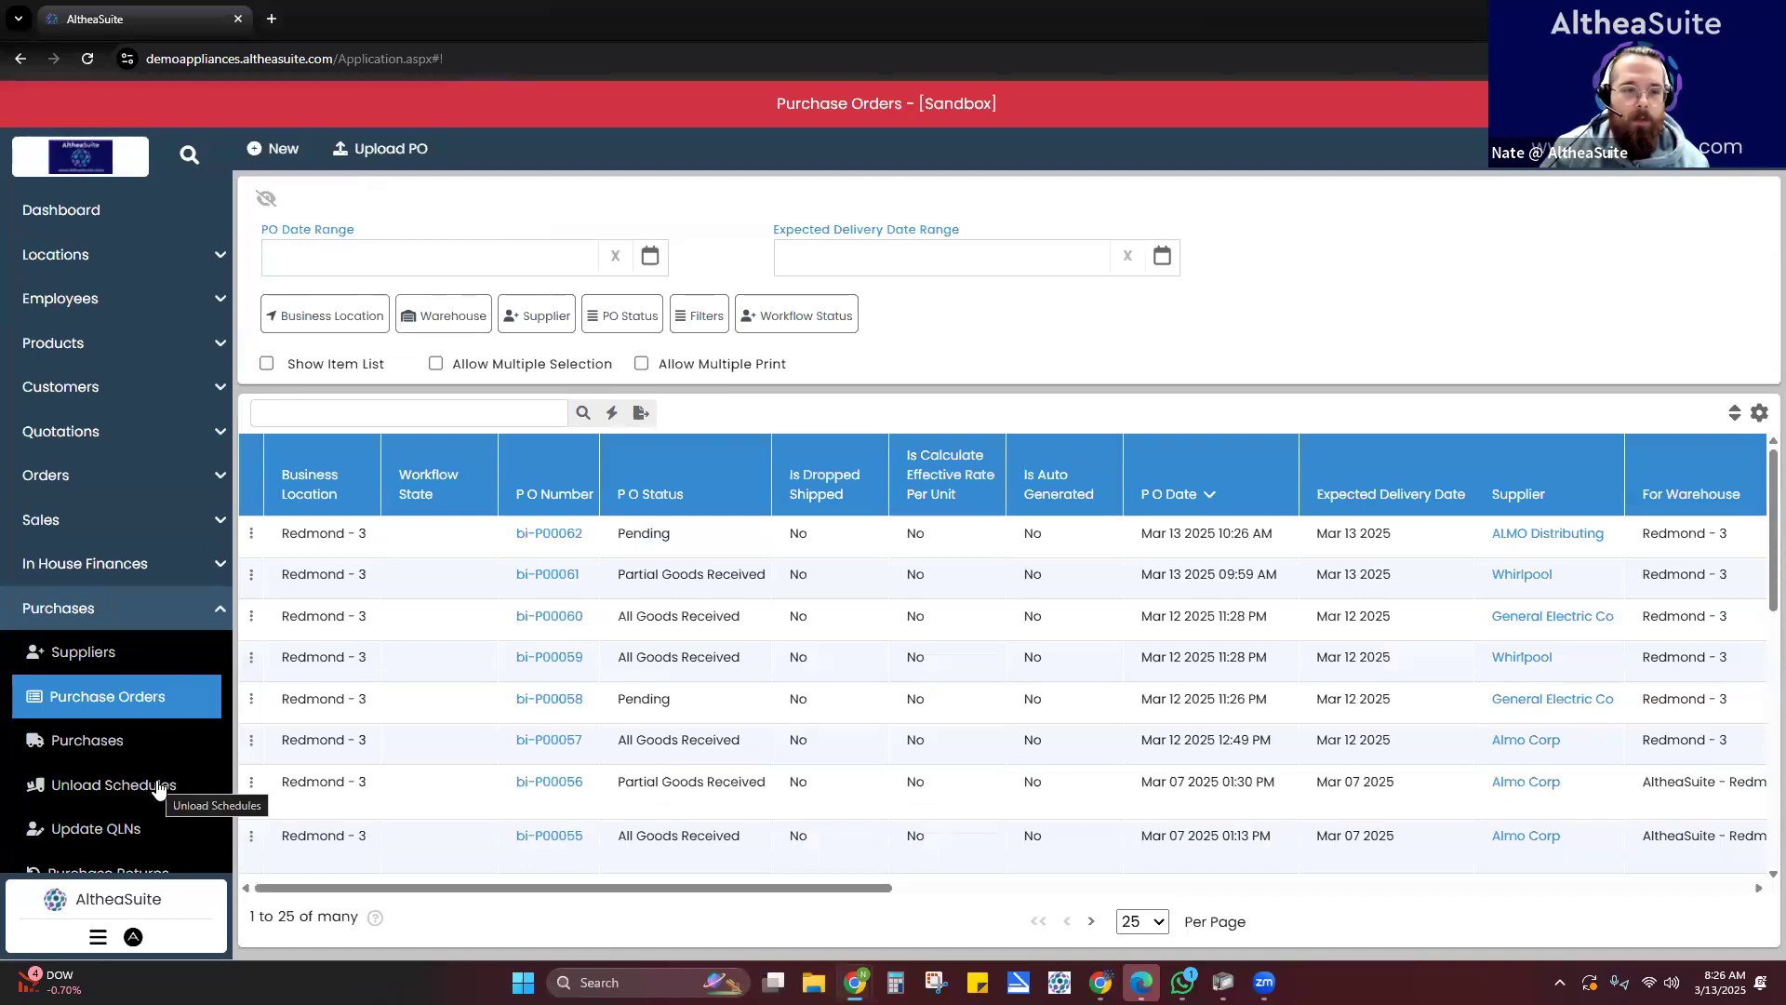
- Start a new unload schedule with Redmond - 3 as the warehouse
{"action": "left_click", "coordinate": [159, 787]}
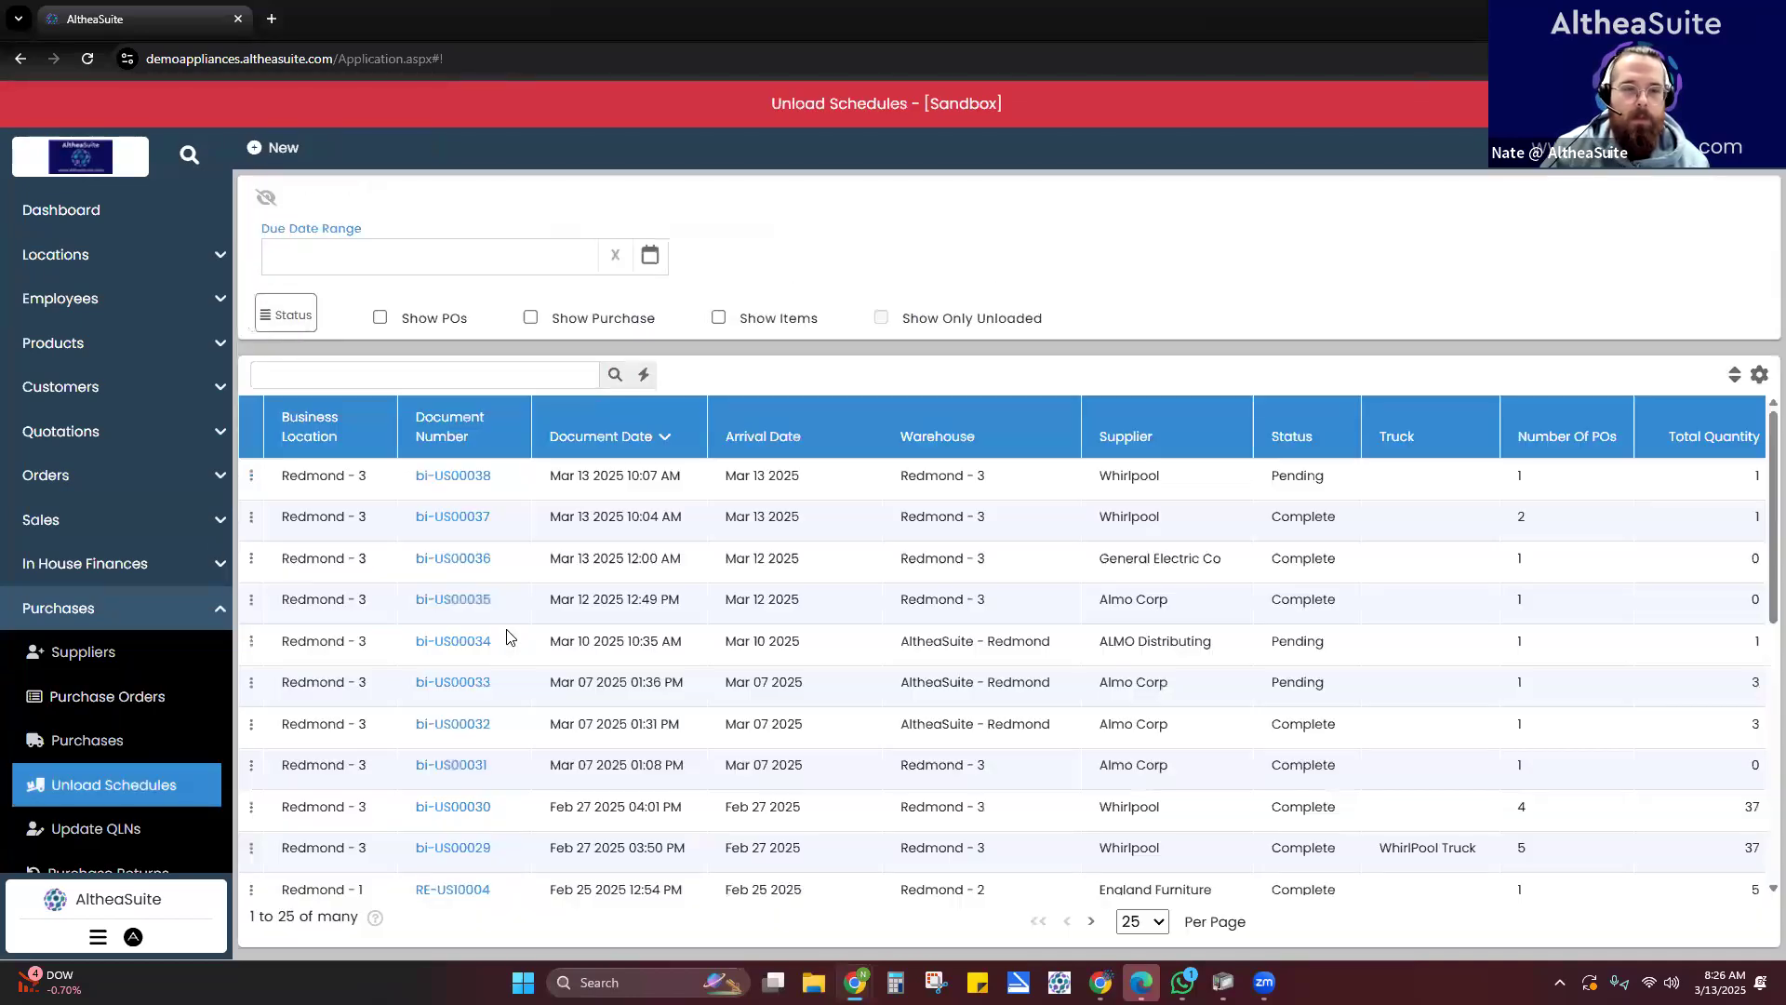
{"action": "left_click", "coordinate": [283, 149]}
{"action": "left_click", "coordinate": [1284, 331]}
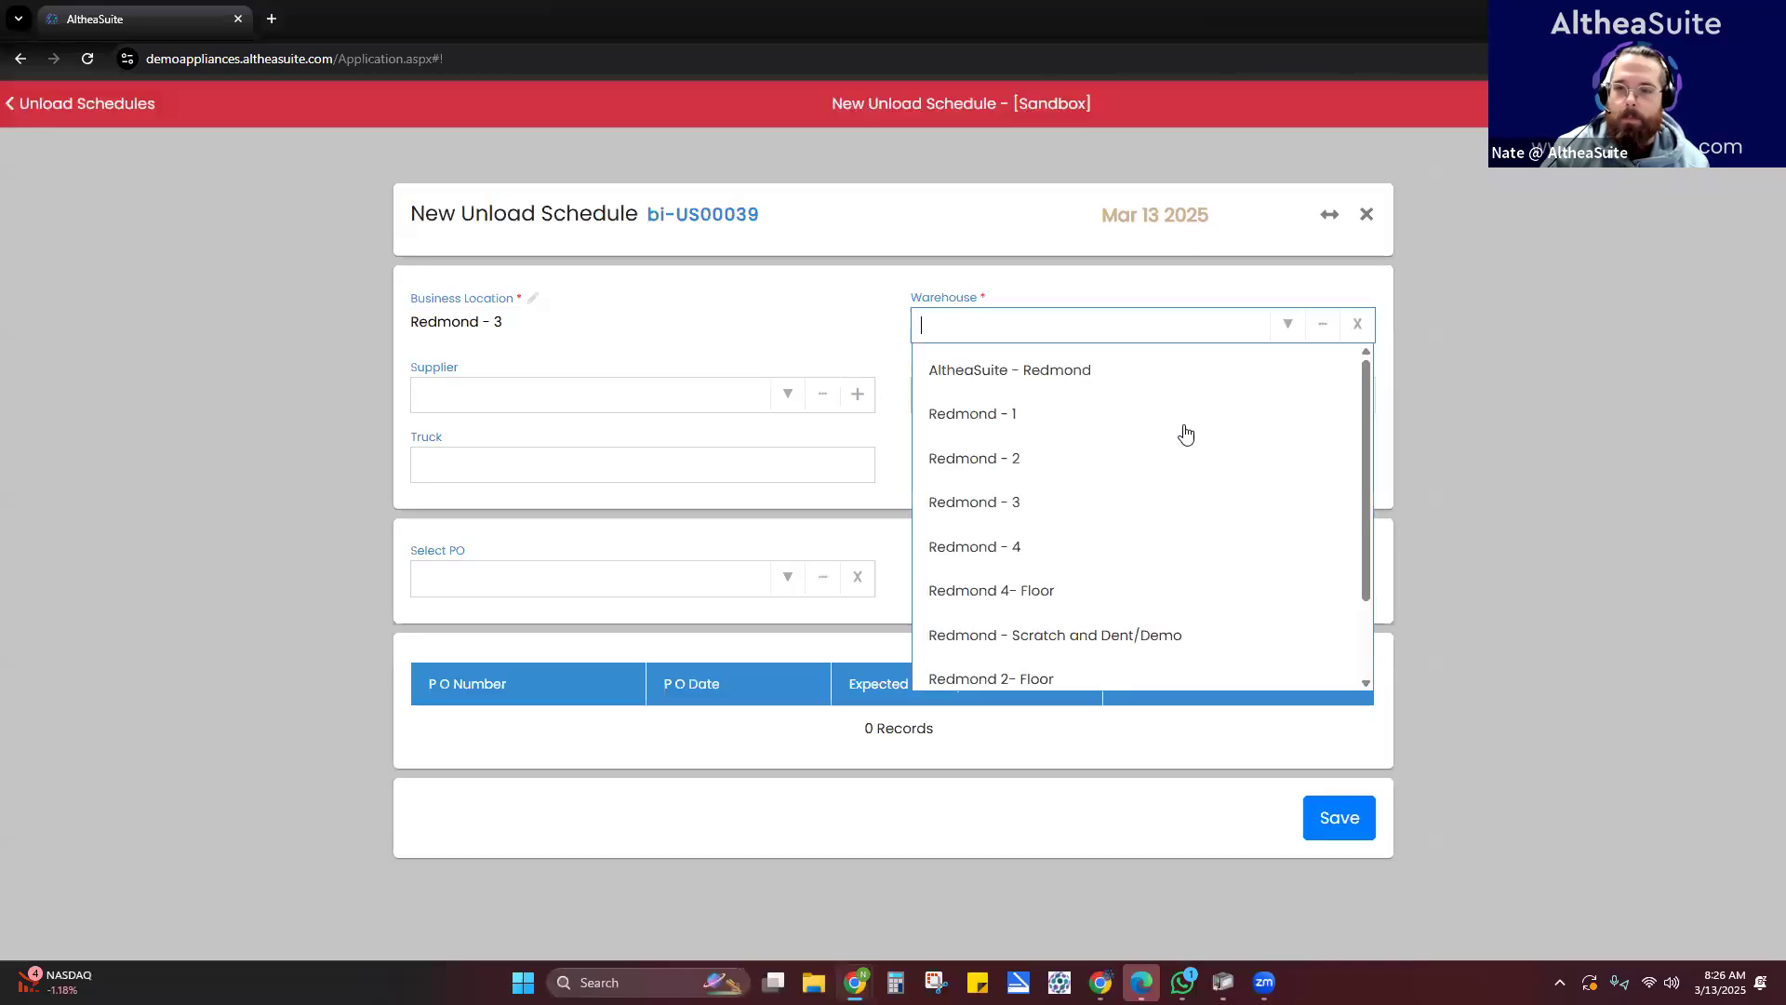
{"action": "left_click", "coordinate": [1106, 502]}
- Select Almo Corp as the unload schedule's supplier and look through its available purchase orders
{"action": "left_click", "coordinate": [770, 407]}
{"action": "left_click", "coordinate": [728, 439]}
{"action": "left_click", "coordinate": [780, 580]}
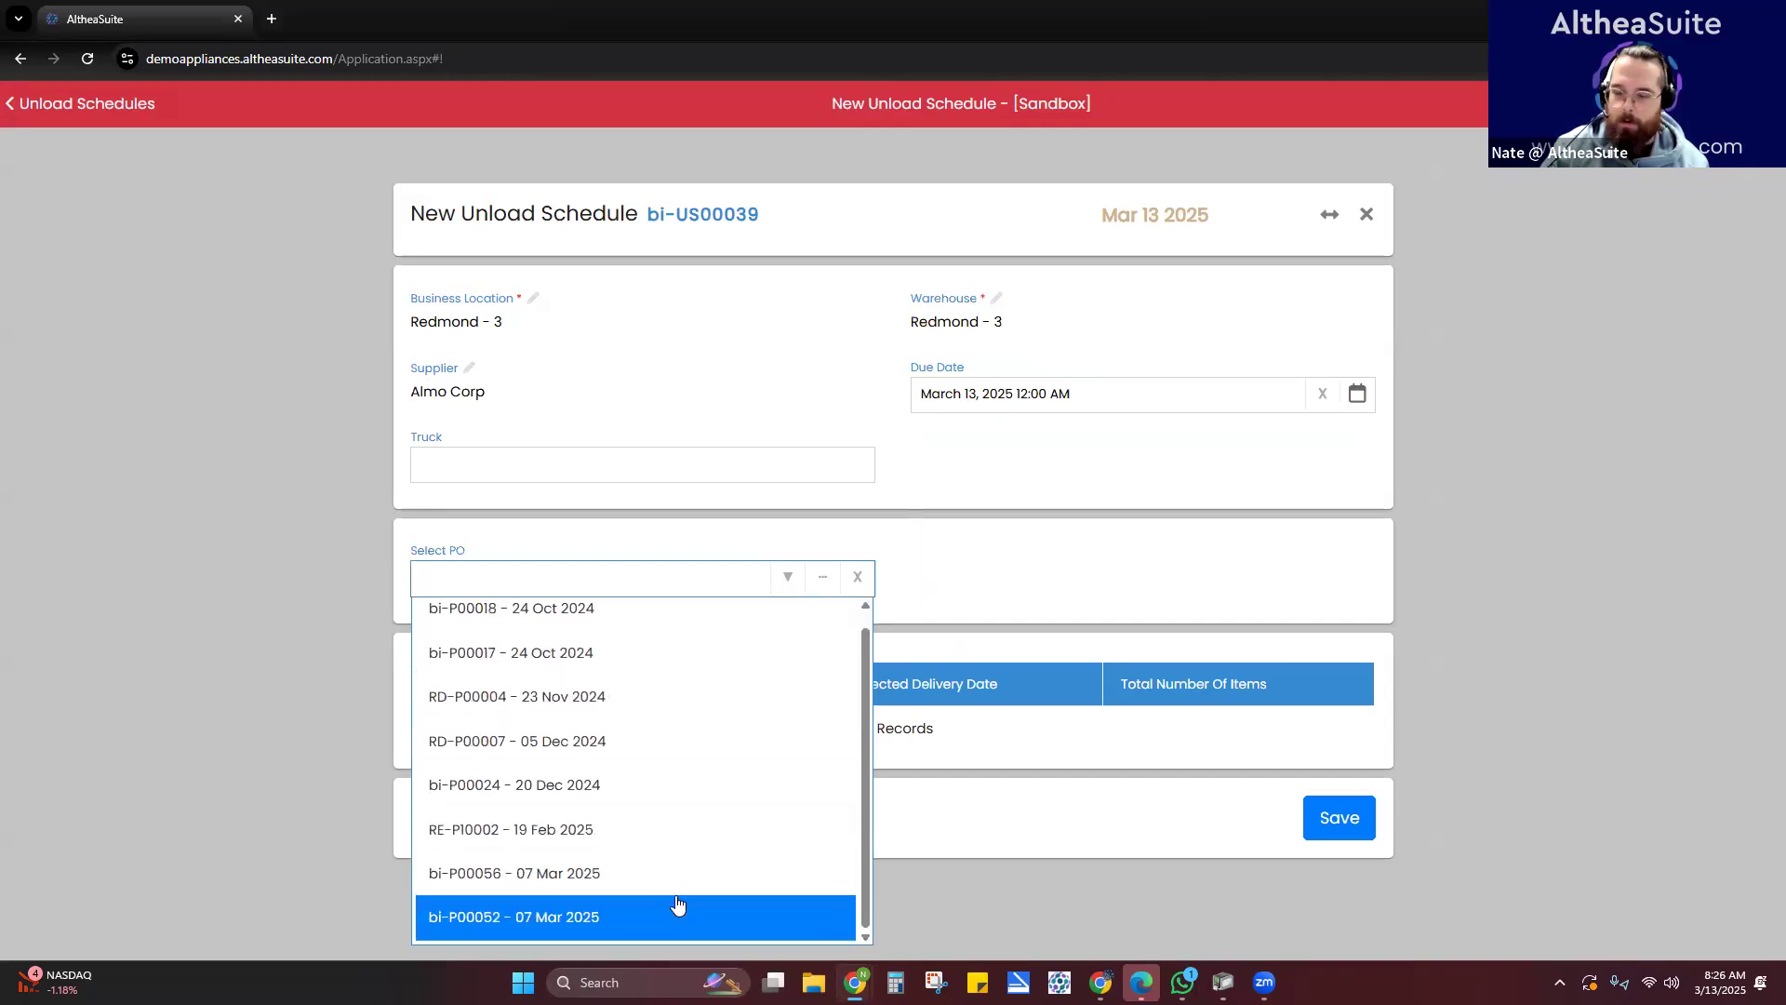
{"action": "key", "text": "Up"}
{"action": "key", "text": "Up"}
{"action": "key", "text": "Up"}
{"action": "key", "text": "Up"}
{"action": "key", "text": "Up"}
{"action": "key", "text": "Up"}
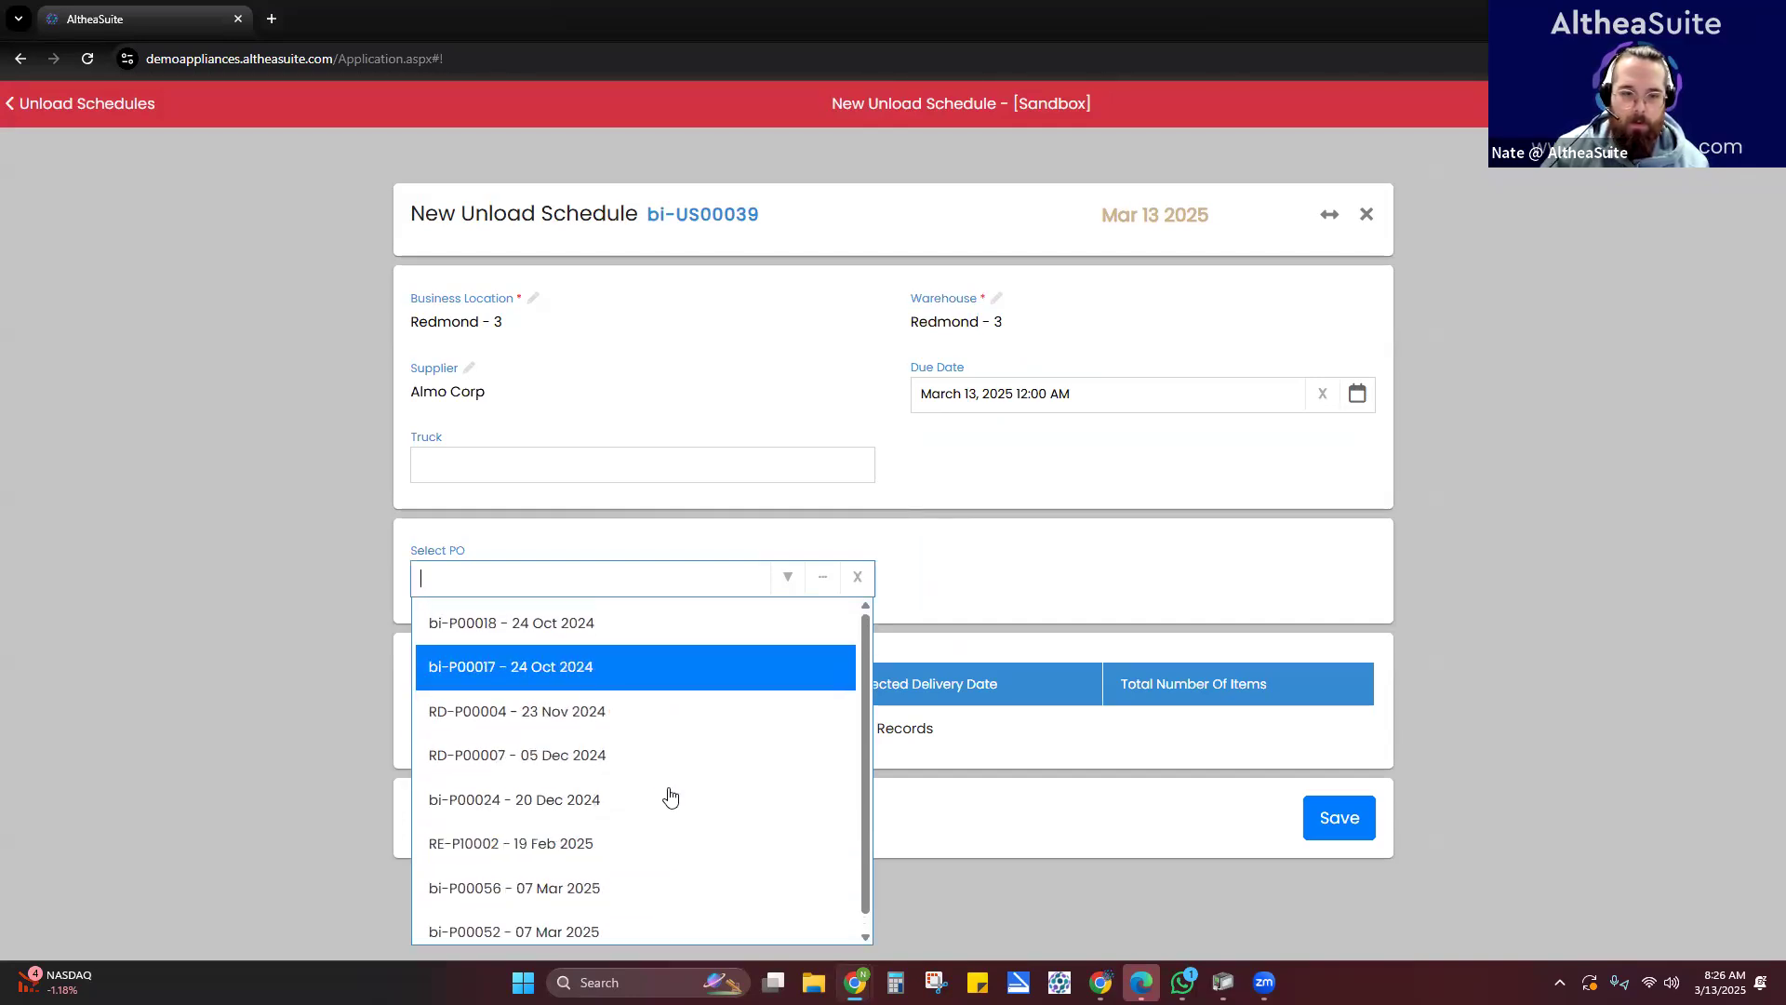
{"action": "left_click", "coordinate": [673, 571]}
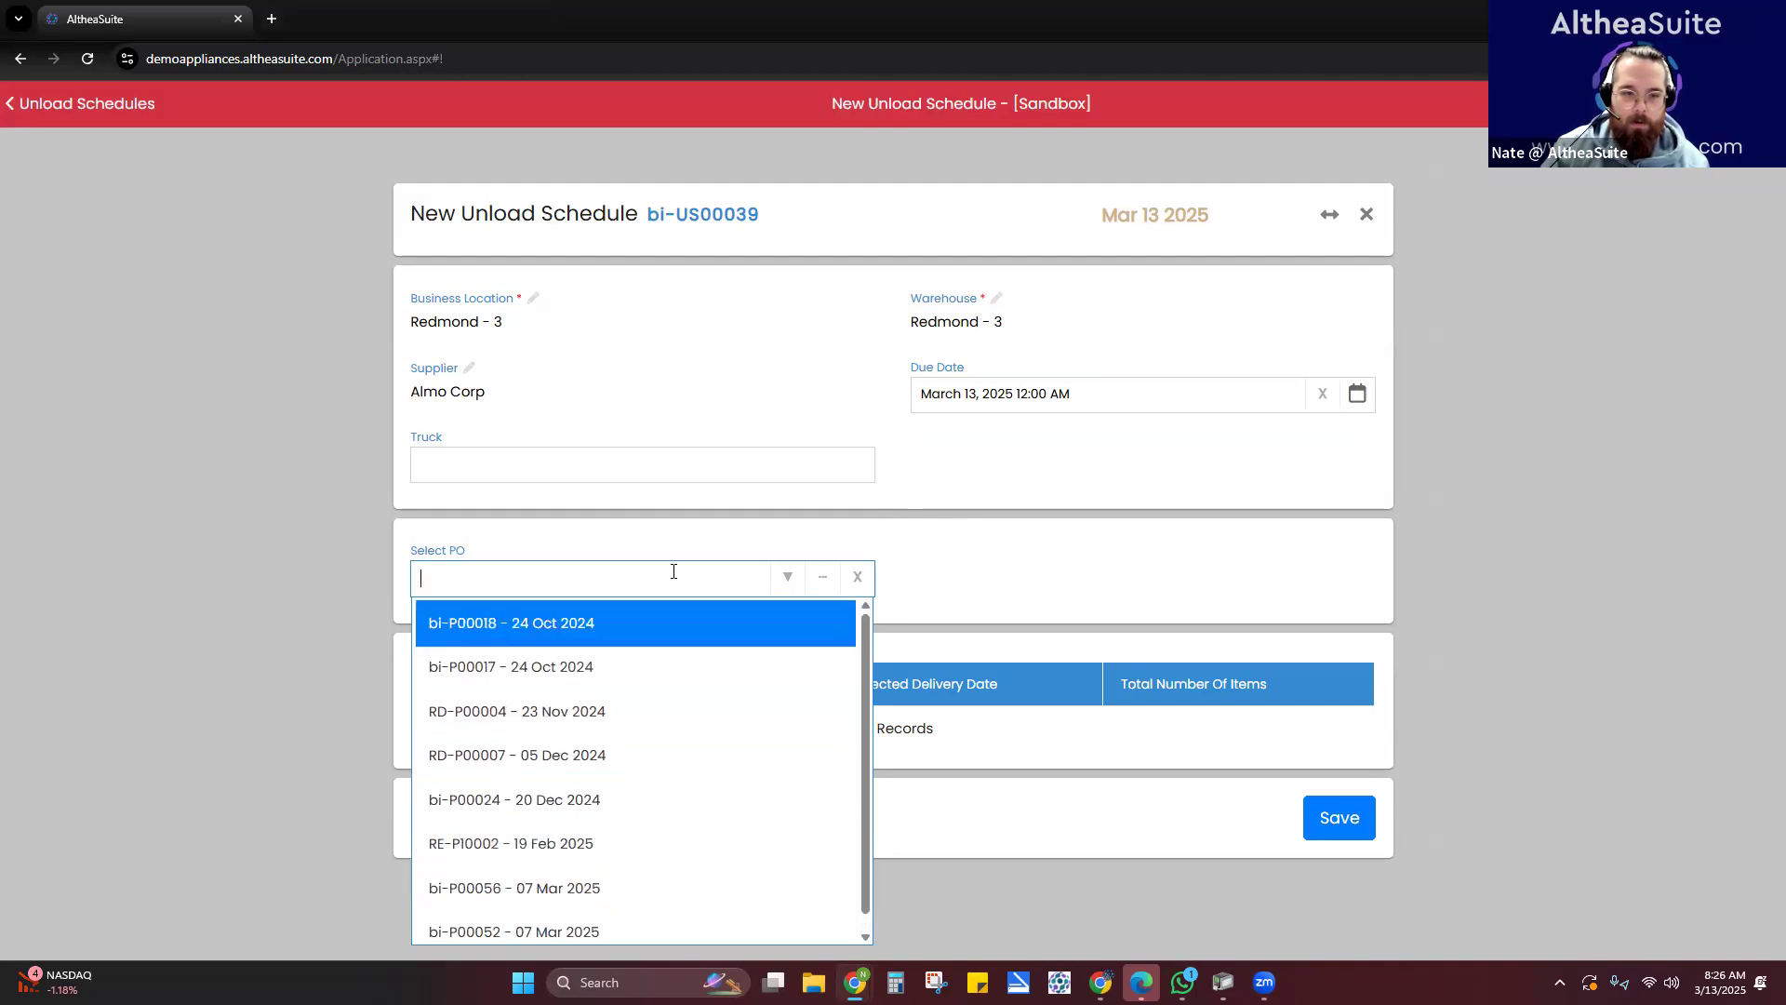
- Set the supplier to ALMO Distributing, add its 13 Mar 2025 purchase order, and save the unload schedule
{"action": "left_click", "coordinate": [574, 365]}
{"action": "left_click", "coordinate": [787, 393]}
{"action": "left_click", "coordinate": [686, 468]}
{"action": "left_click", "coordinate": [788, 582]}
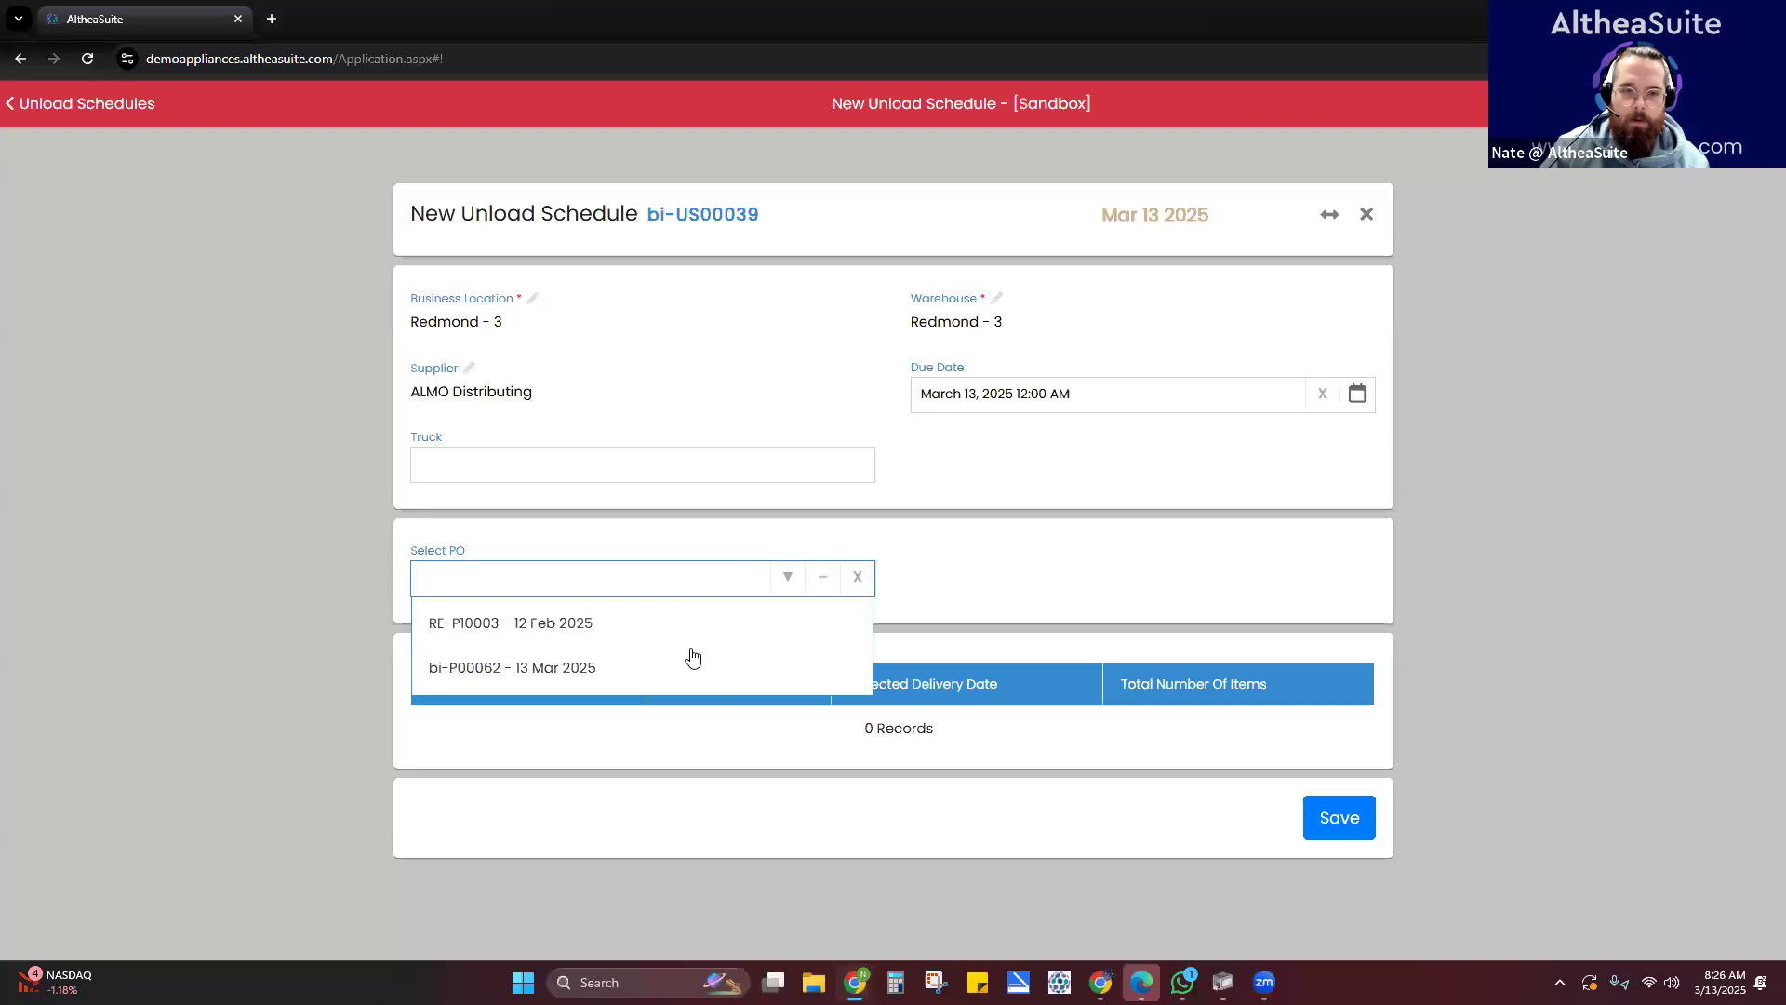
{"action": "left_click", "coordinate": [595, 666]}
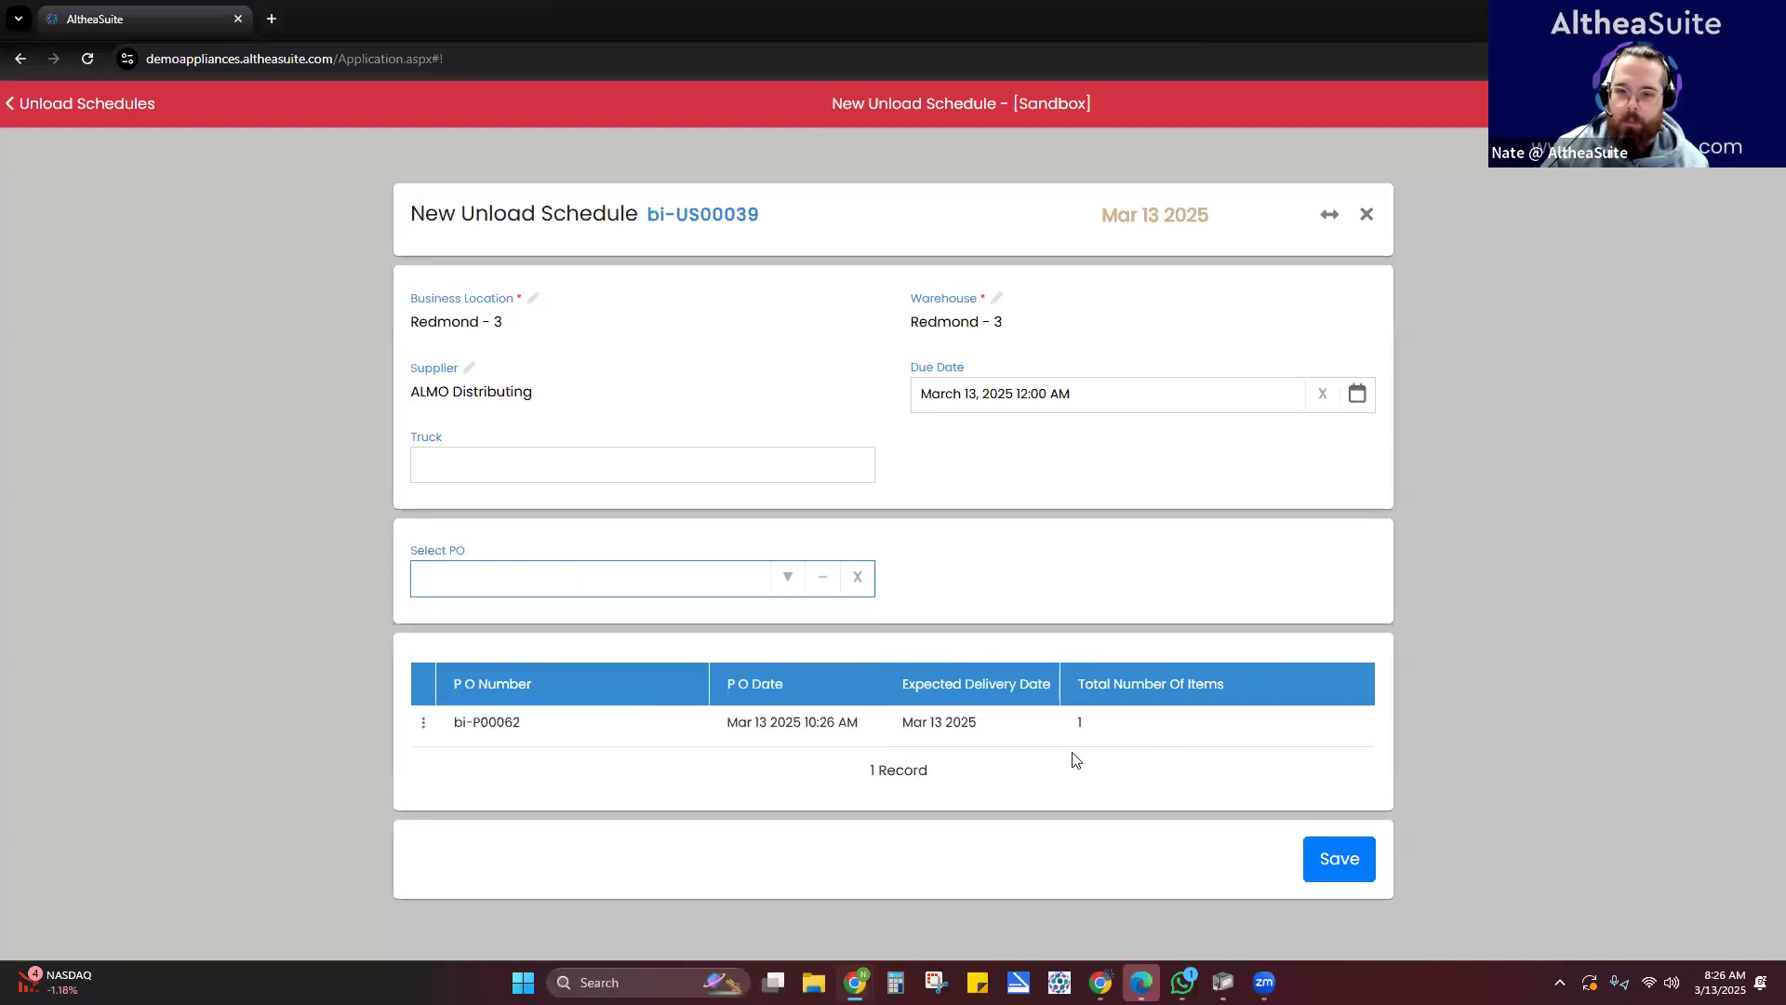
{"action": "left_click", "coordinate": [1347, 860]}
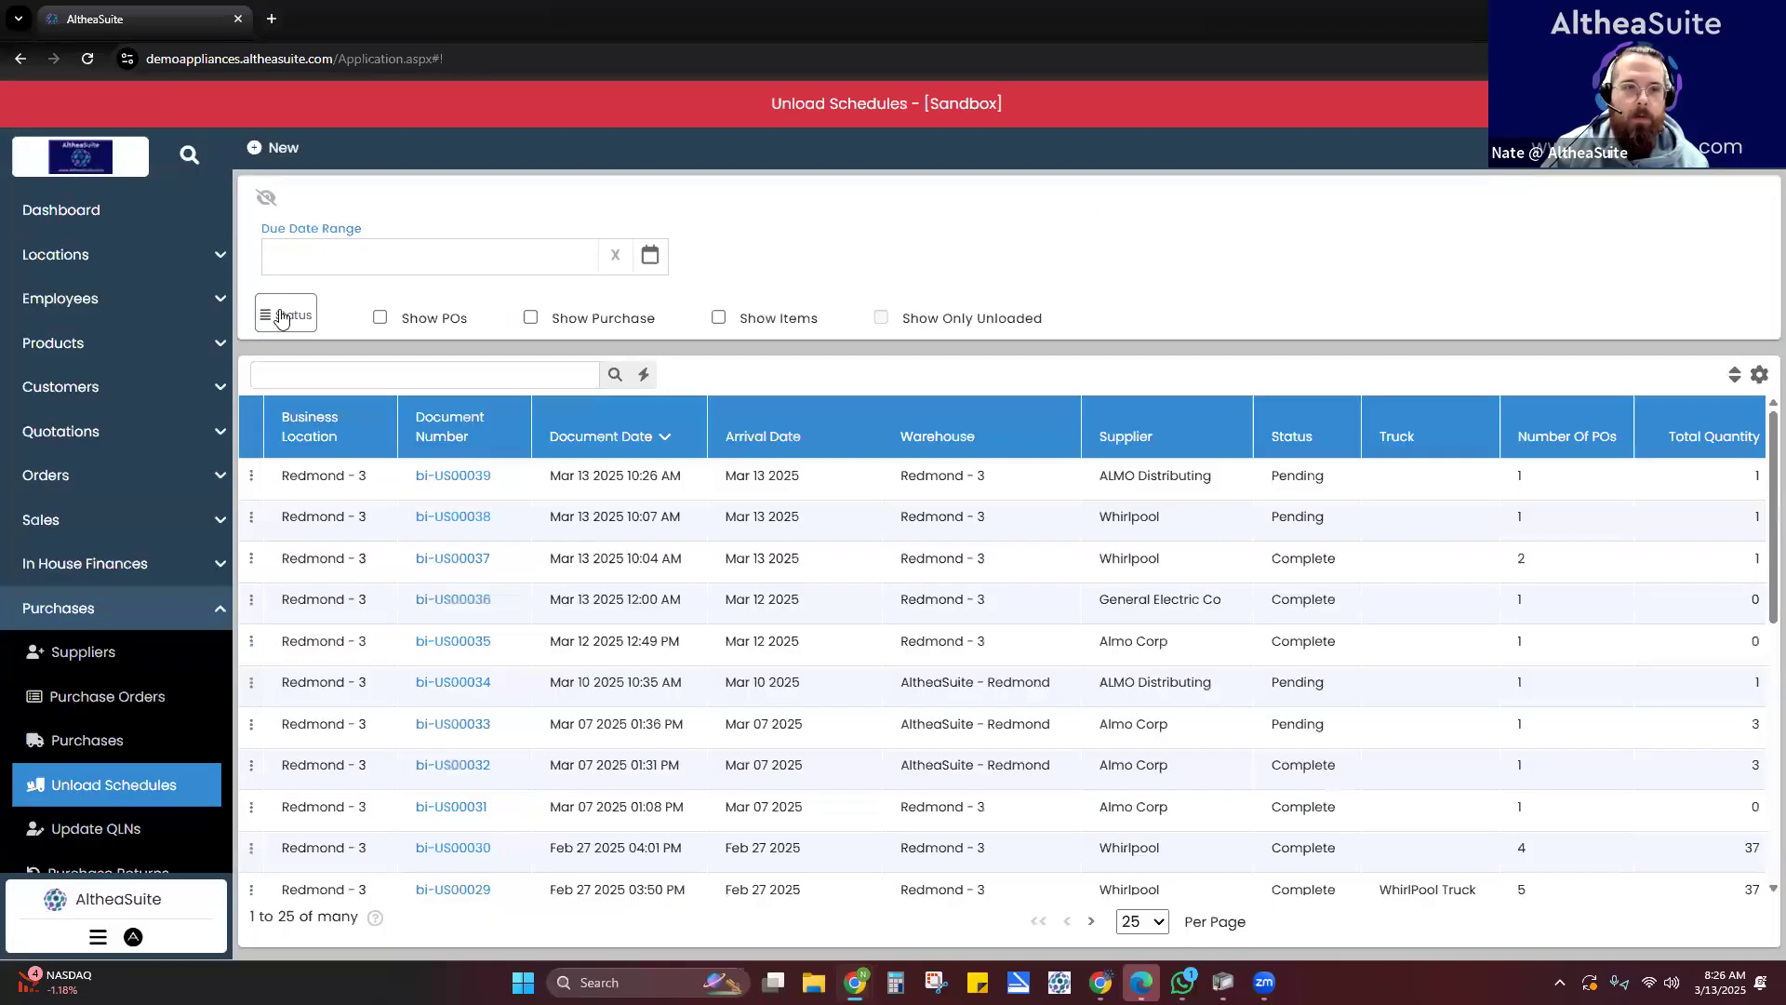
- Open truck unloading for the new ALMO Distributing schedule and submit the microwave's SKU WMC20005YB for unloading
{"action": "left_click", "coordinate": [251, 476]}
{"action": "left_click", "coordinate": [456, 488]}
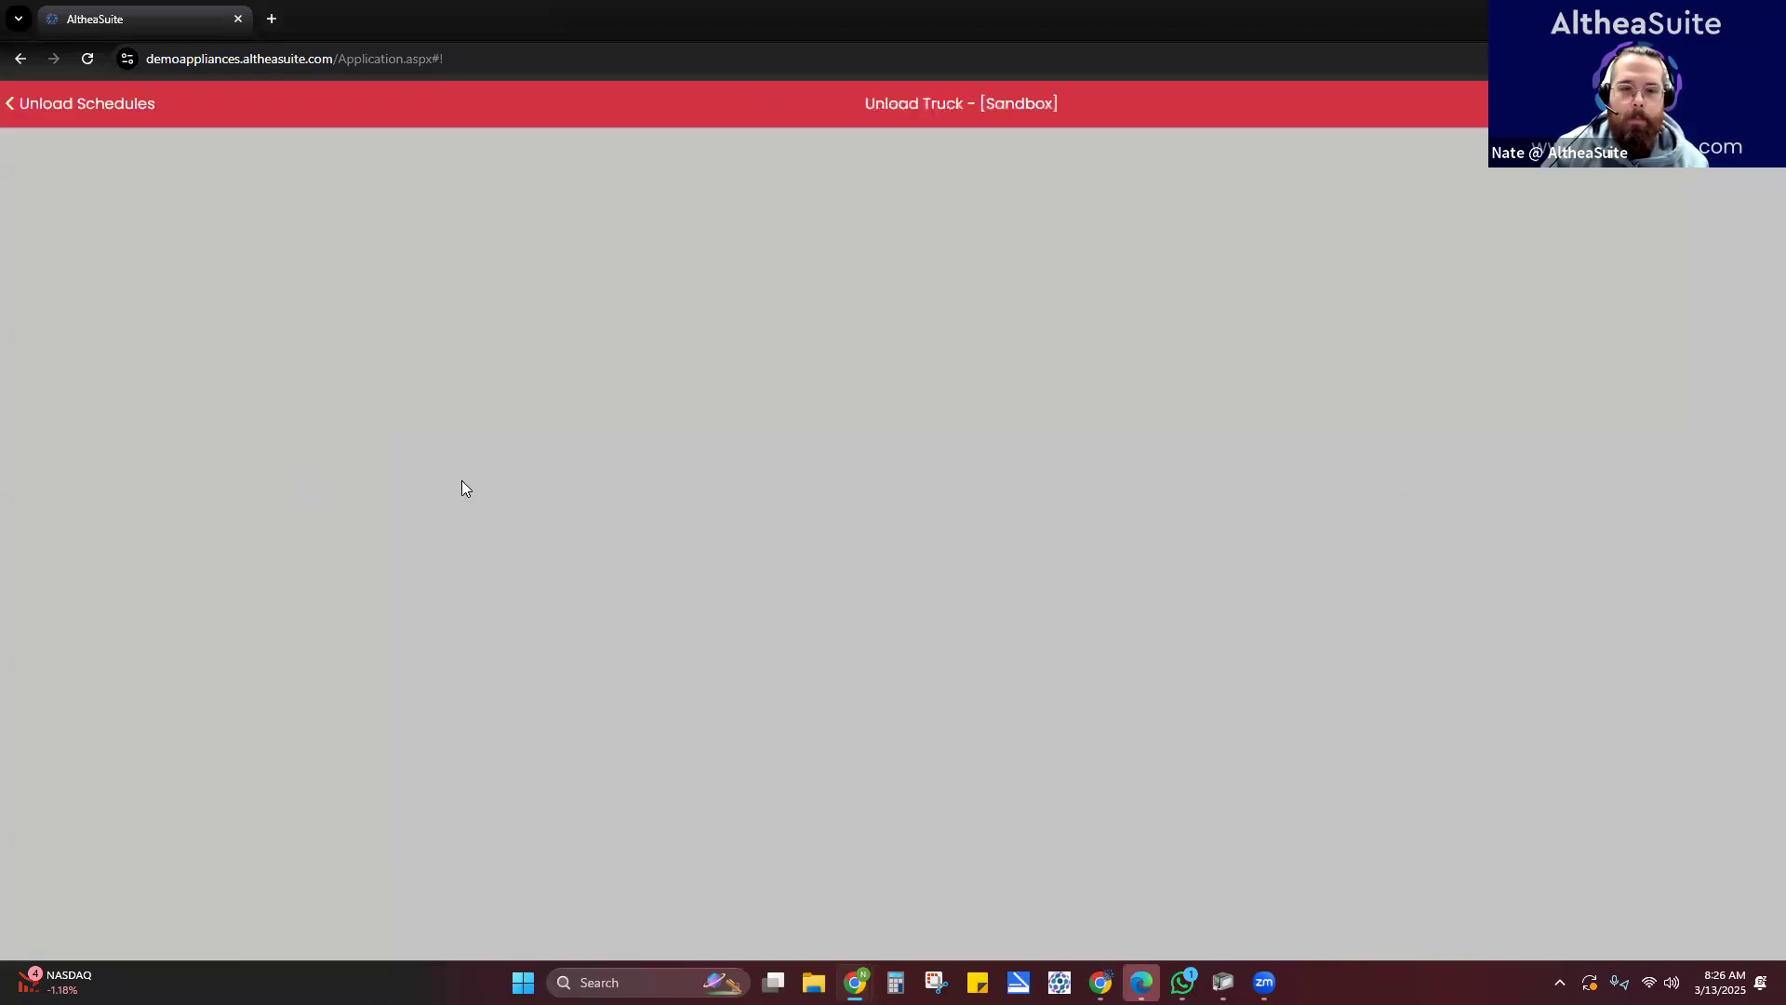
{"action": "scroll", "coordinate": [765, 484], "scroll_direction": "down", "scroll_amount": 3}
{"action": "scroll", "coordinate": [765, 484], "scroll_direction": "down", "scroll_amount": 3}
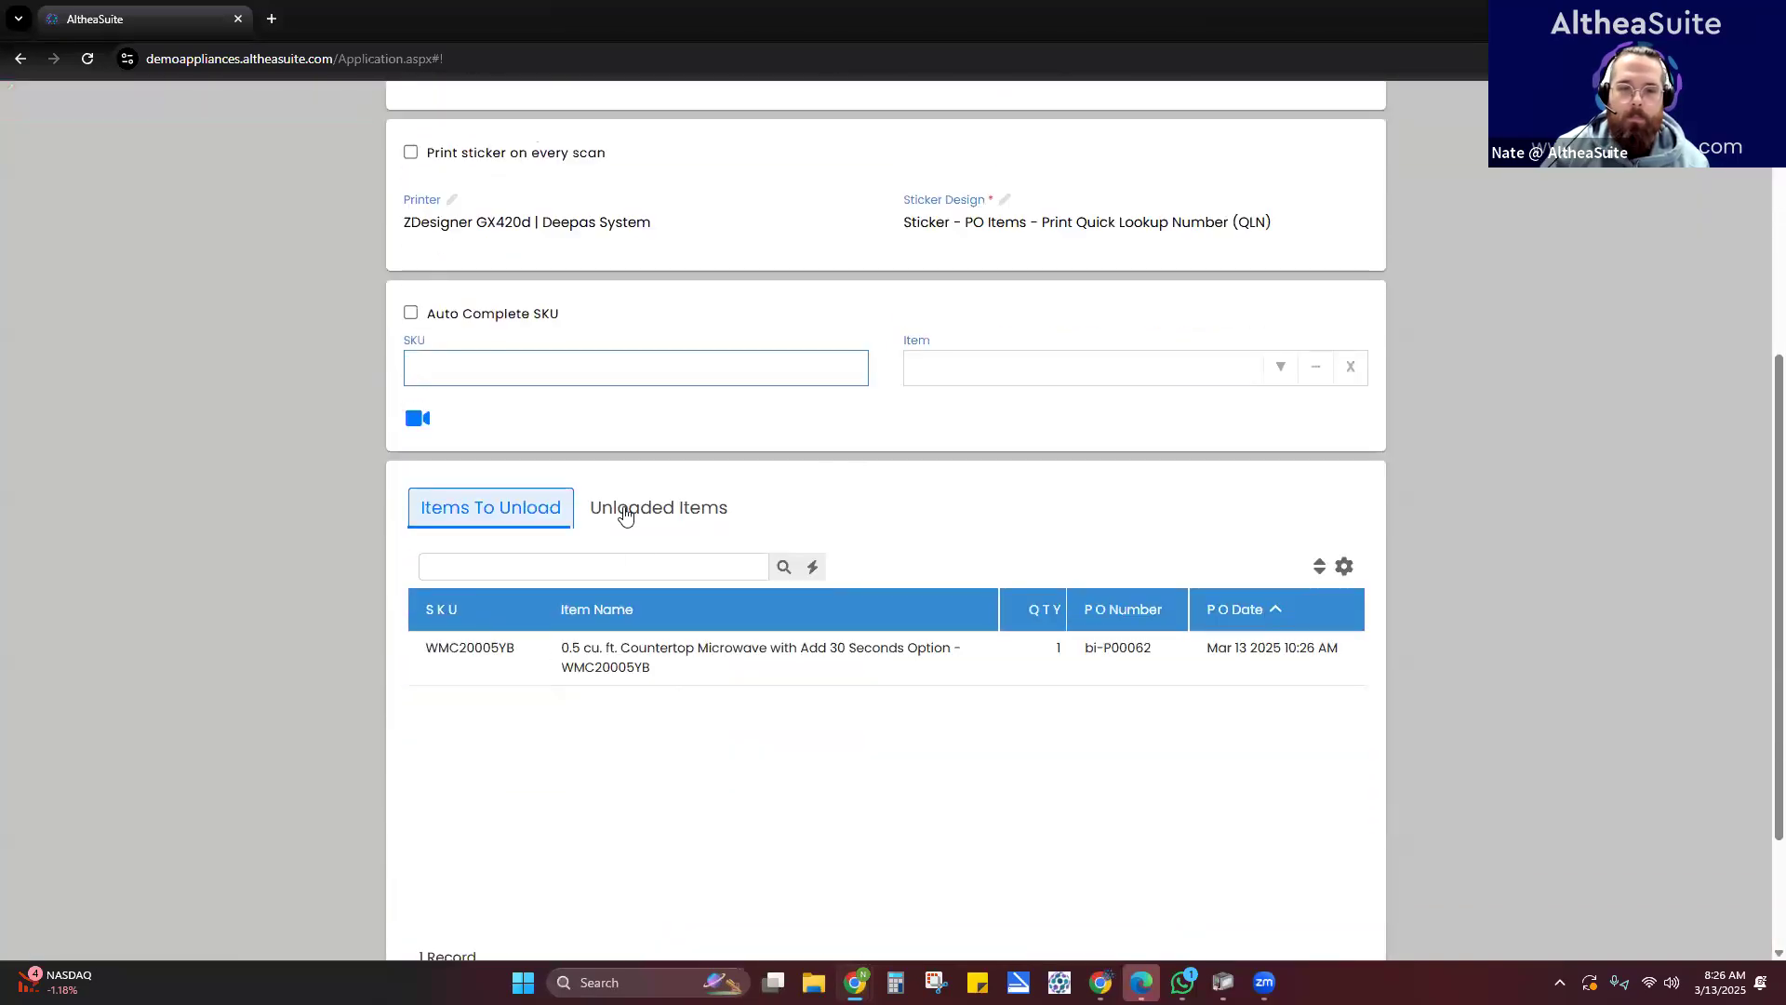
{"action": "scroll", "coordinate": [535, 652], "scroll_direction": "up", "scroll_amount": 1}
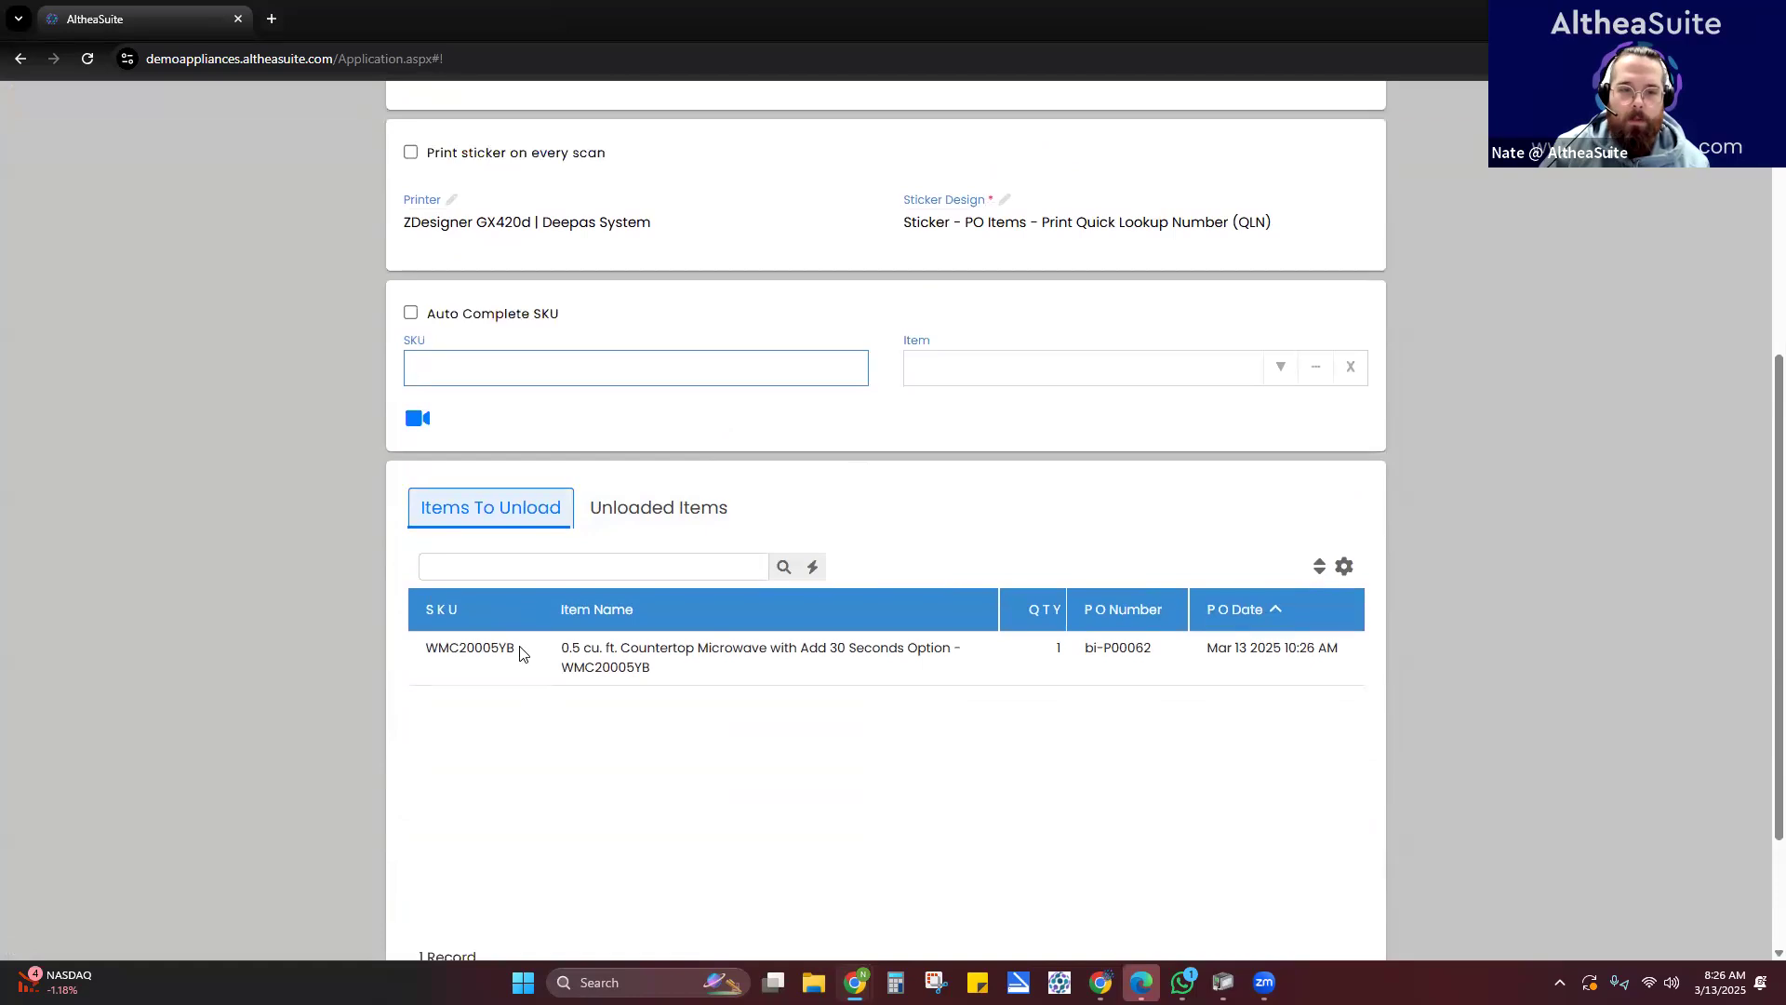
{"action": "left_click_drag", "start_coordinate": [517, 651], "coordinate": [521, 368]}
{"action": "left_click", "coordinate": [618, 370]}
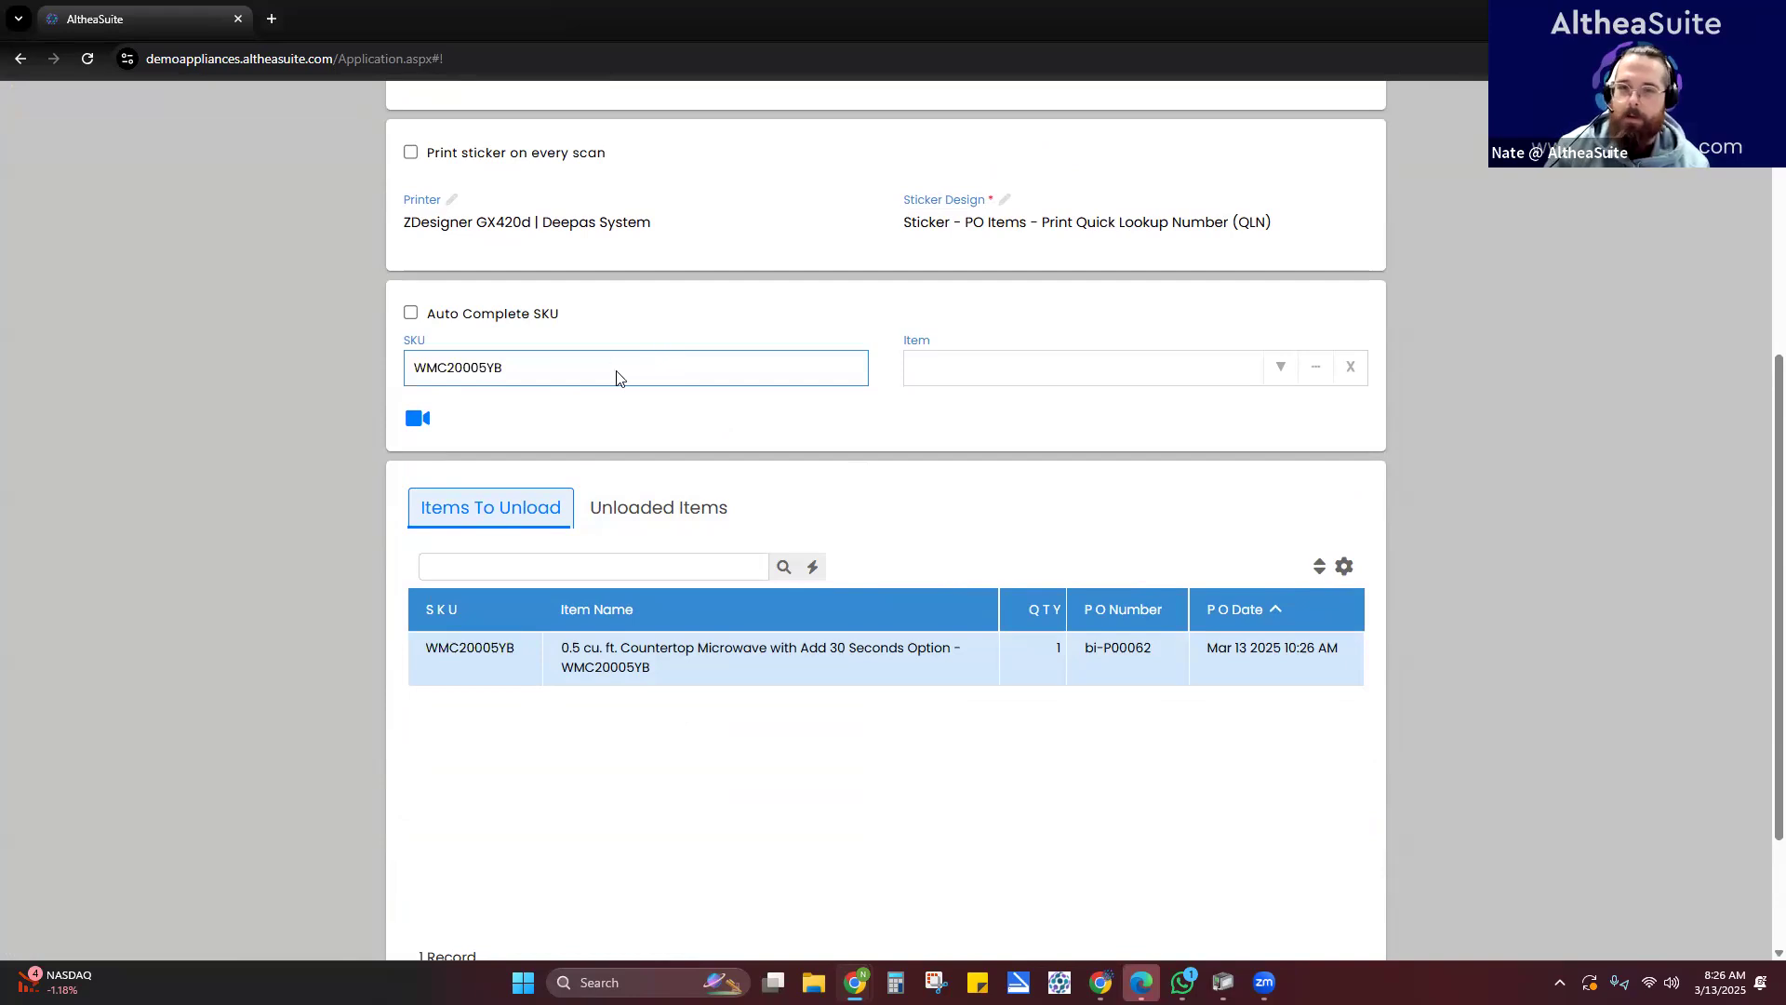
{"action": "key", "text": "Return"}
- Assign the serial number 20005YB487 to the microwave being unloaded
{"action": "left_click_drag", "start_coordinate": [666, 290], "coordinate": [617, 291]}
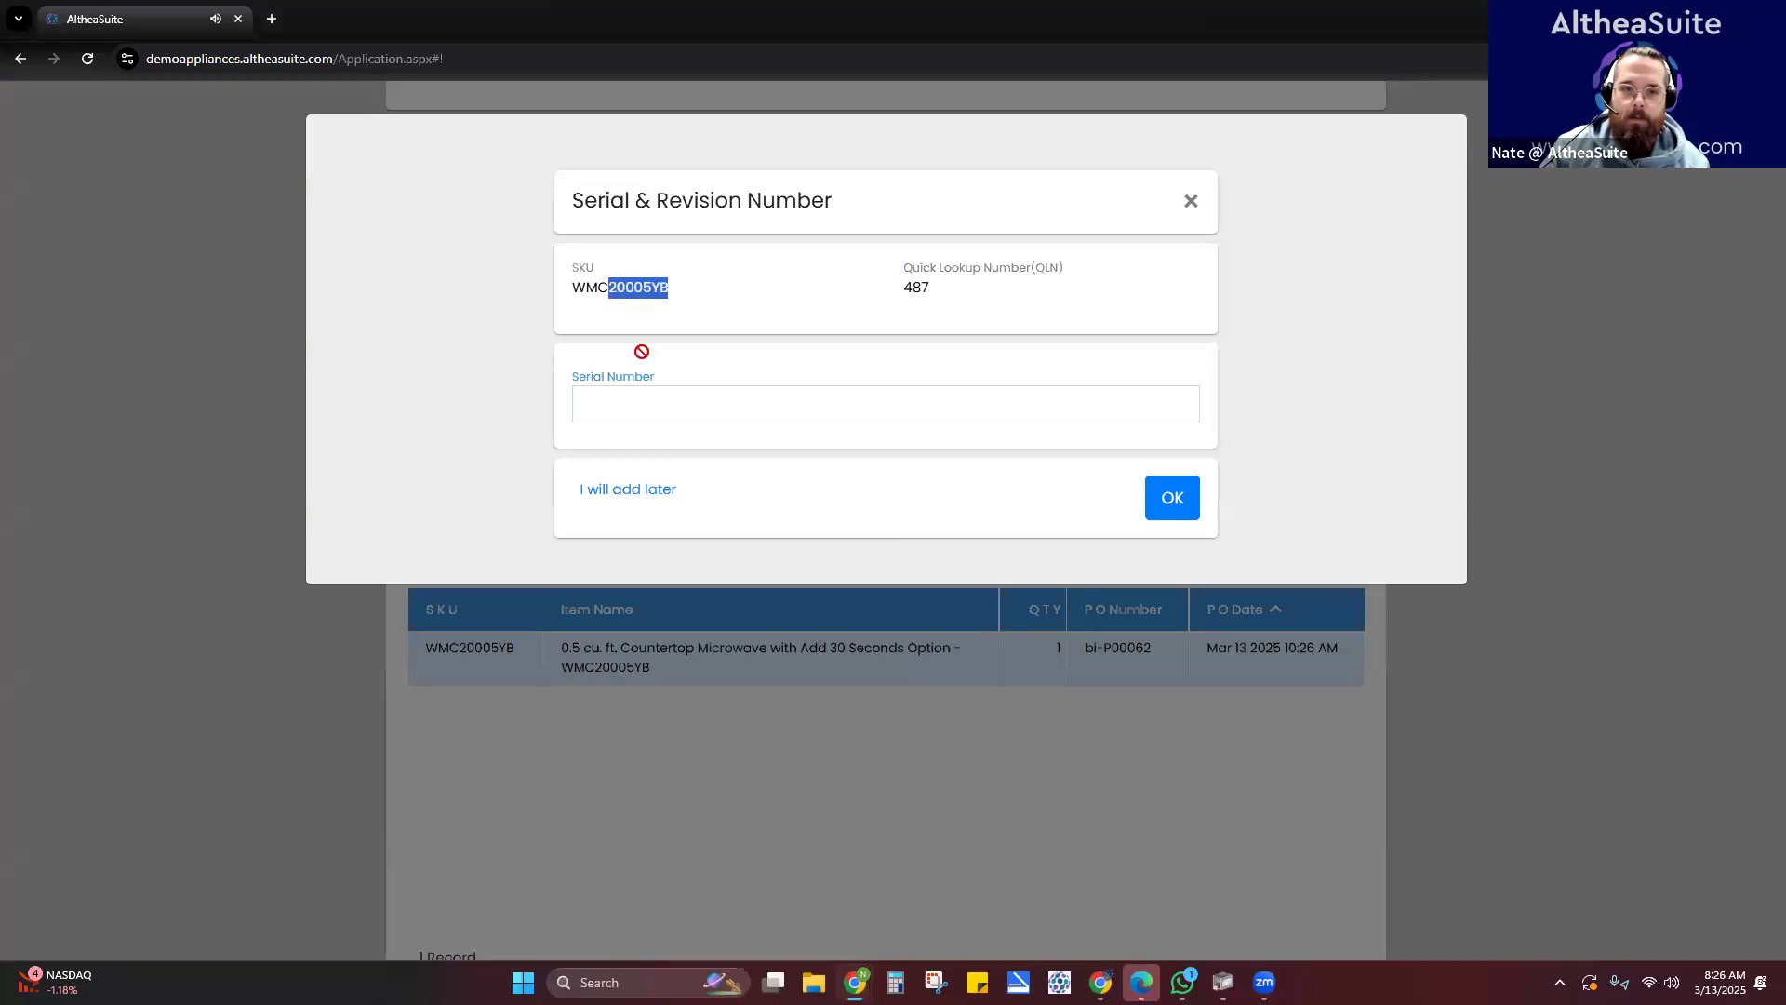
{"action": "left_click_drag", "start_coordinate": [677, 398], "coordinate": [679, 400]}
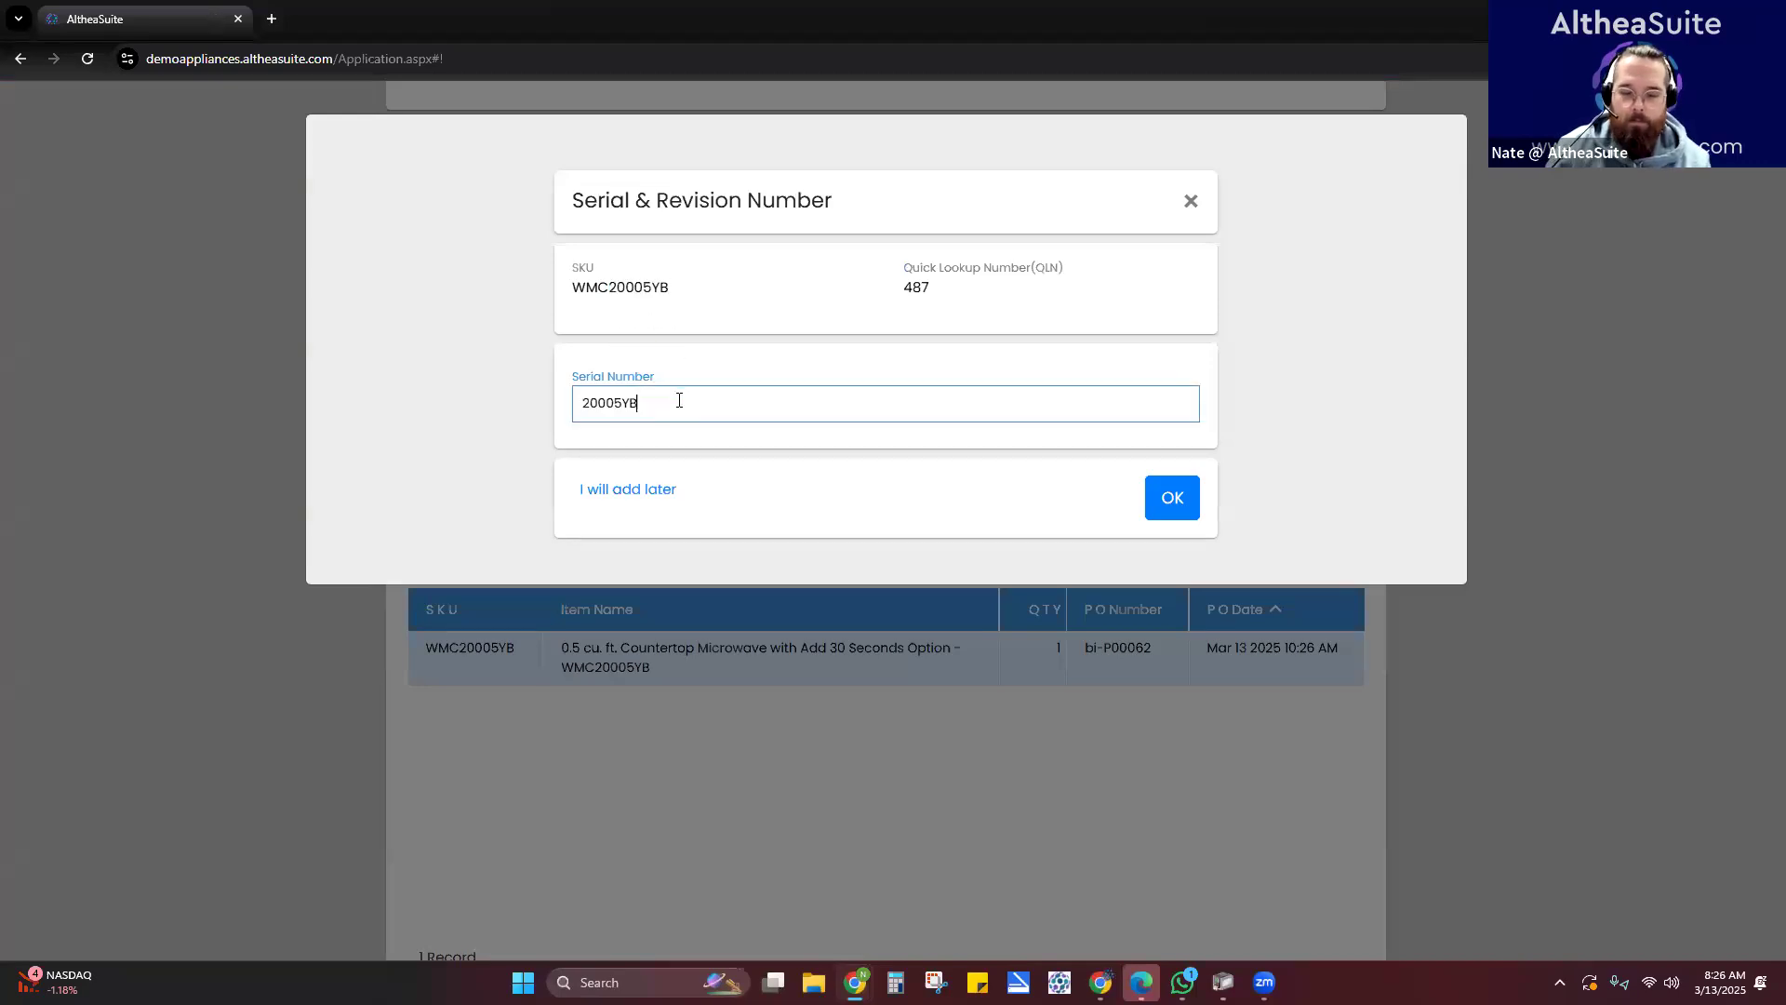
{"action": "type", "text": "487"}
{"action": "left_click", "coordinate": [1183, 499]}
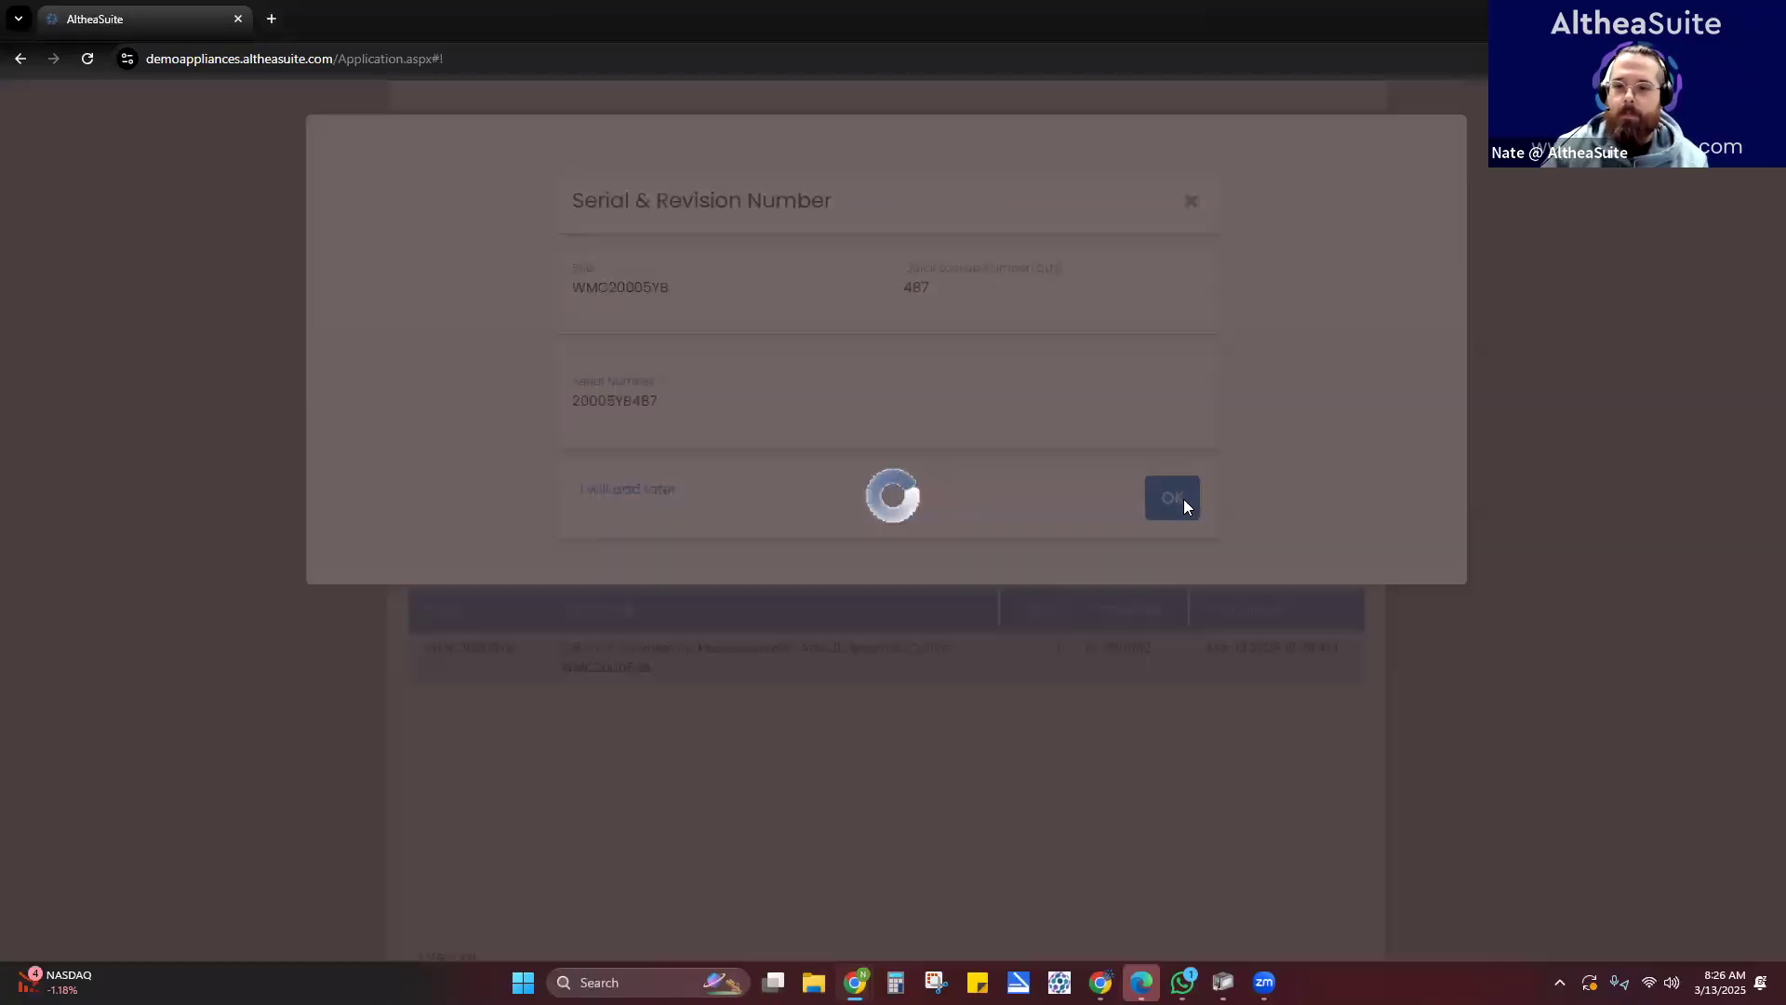
- Complete the unloading and finalize the purchase documents
{"action": "scroll", "coordinate": [1326, 658], "scroll_direction": "down", "scroll_amount": 2}
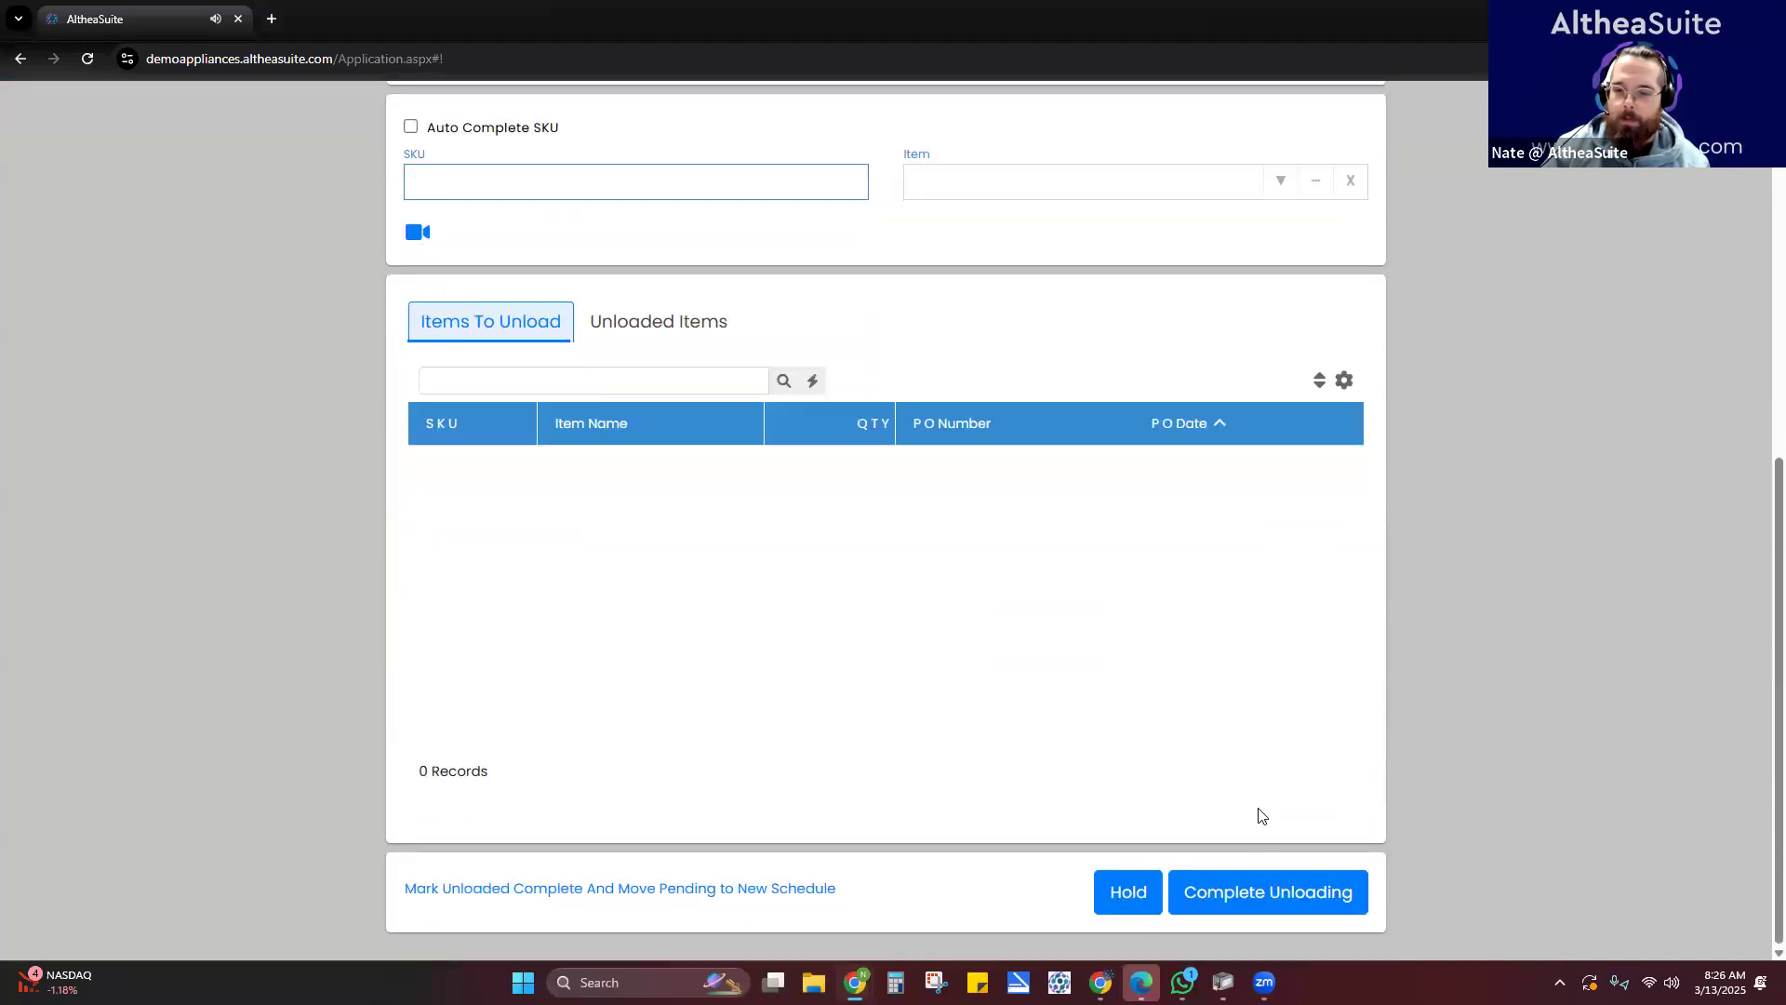
{"action": "left_click", "coordinate": [1277, 896]}
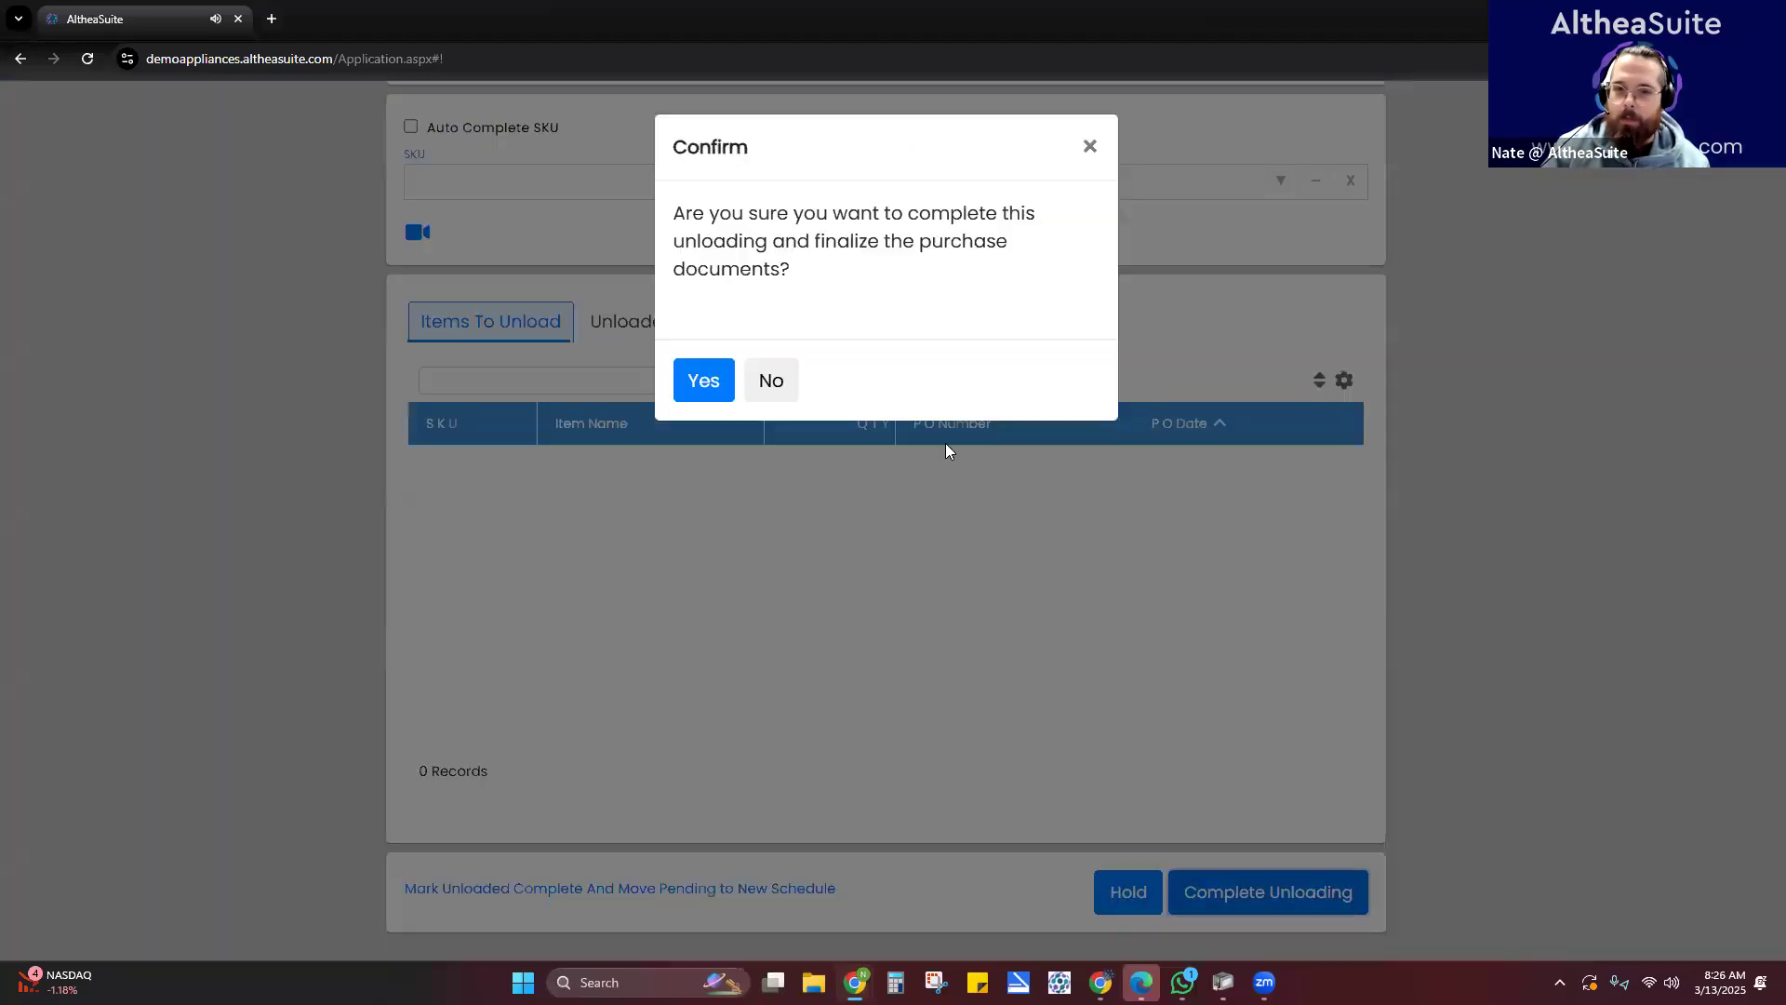
{"action": "left_click", "coordinate": [713, 381]}
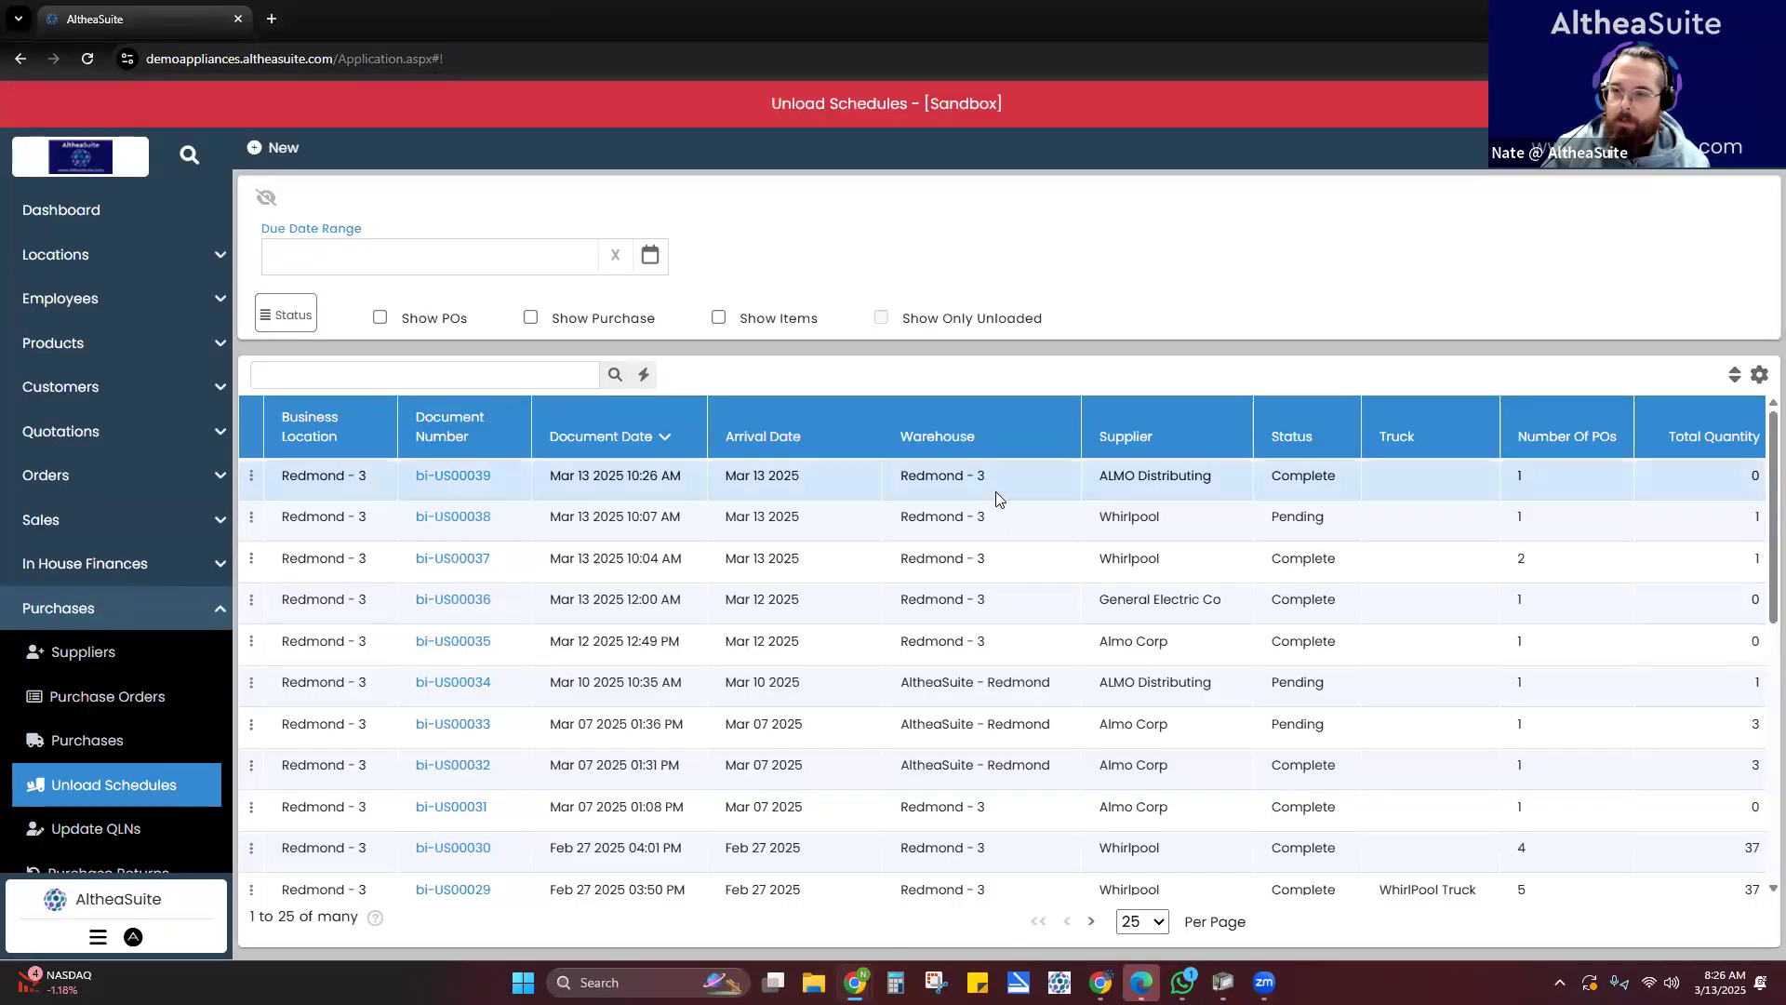
- Start a new supplier invoice with ALMO Distributing as the supplier
{"action": "scroll", "coordinate": [127, 605], "scroll_direction": "down", "scroll_amount": 2}
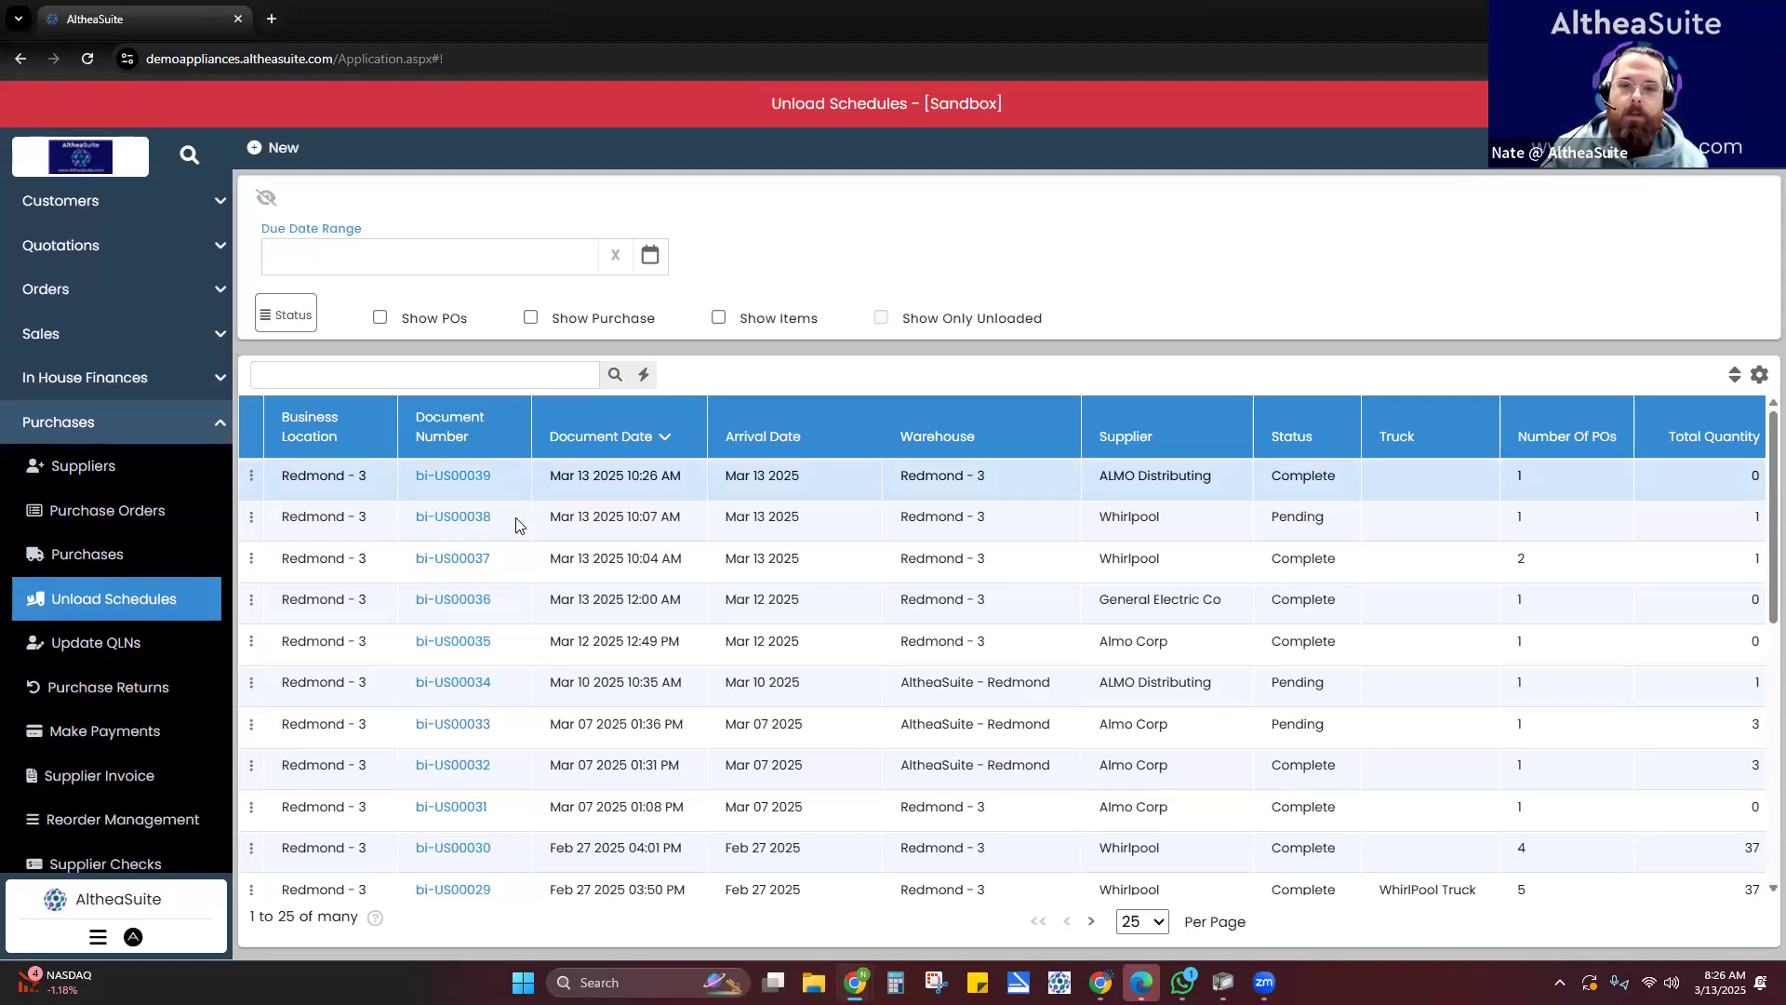
{"action": "scroll", "coordinate": [167, 584], "scroll_direction": "down", "scroll_amount": 1}
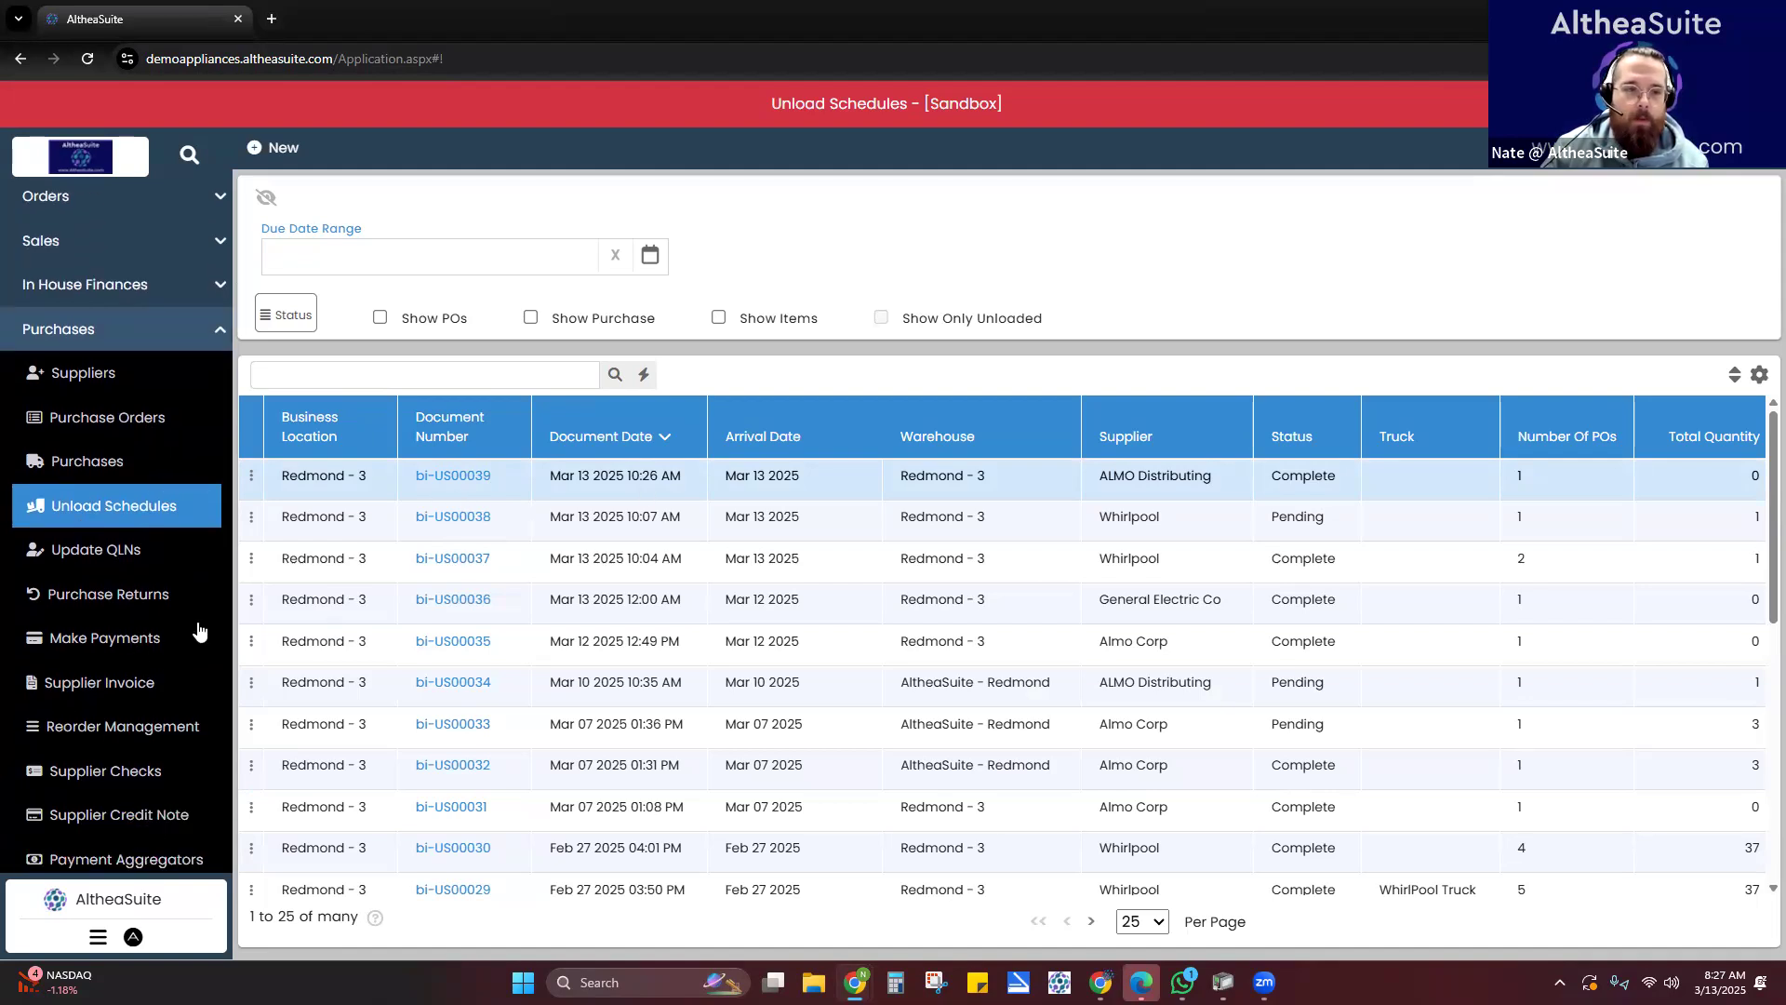
{"action": "scroll", "coordinate": [126, 651], "scroll_direction": "down", "scroll_amount": 1}
{"action": "left_click", "coordinate": [121, 603]}
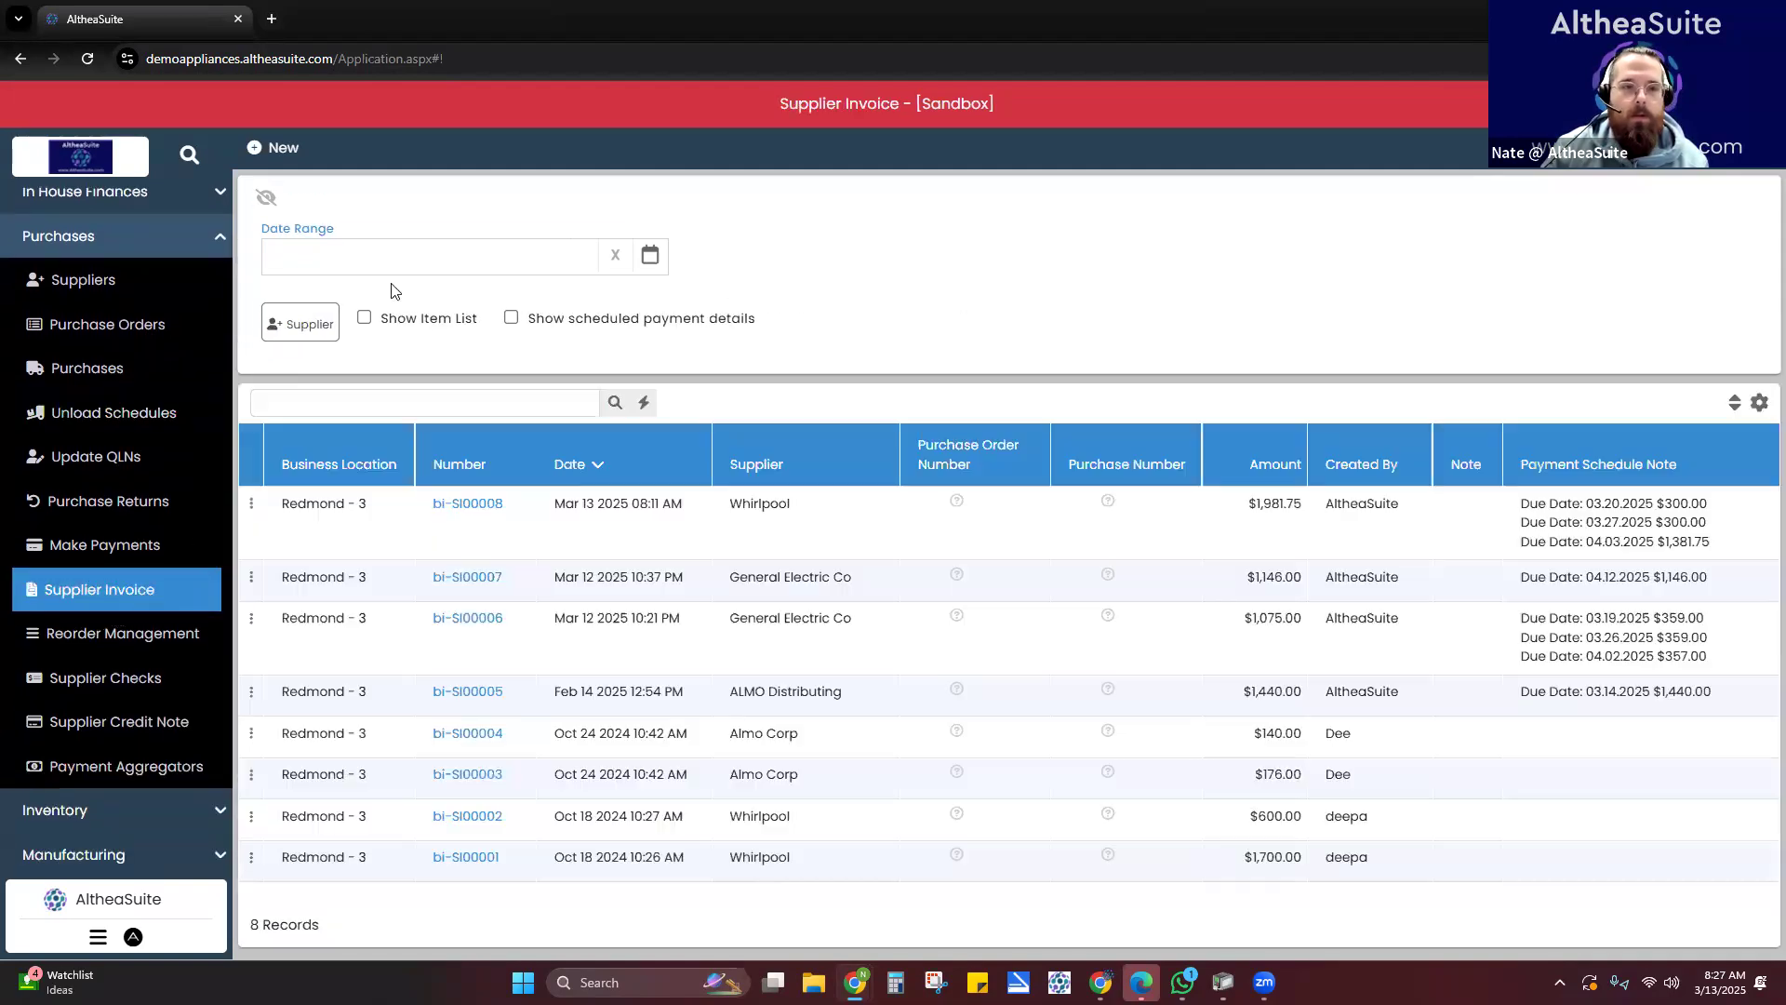
{"action": "left_click", "coordinate": [267, 151]}
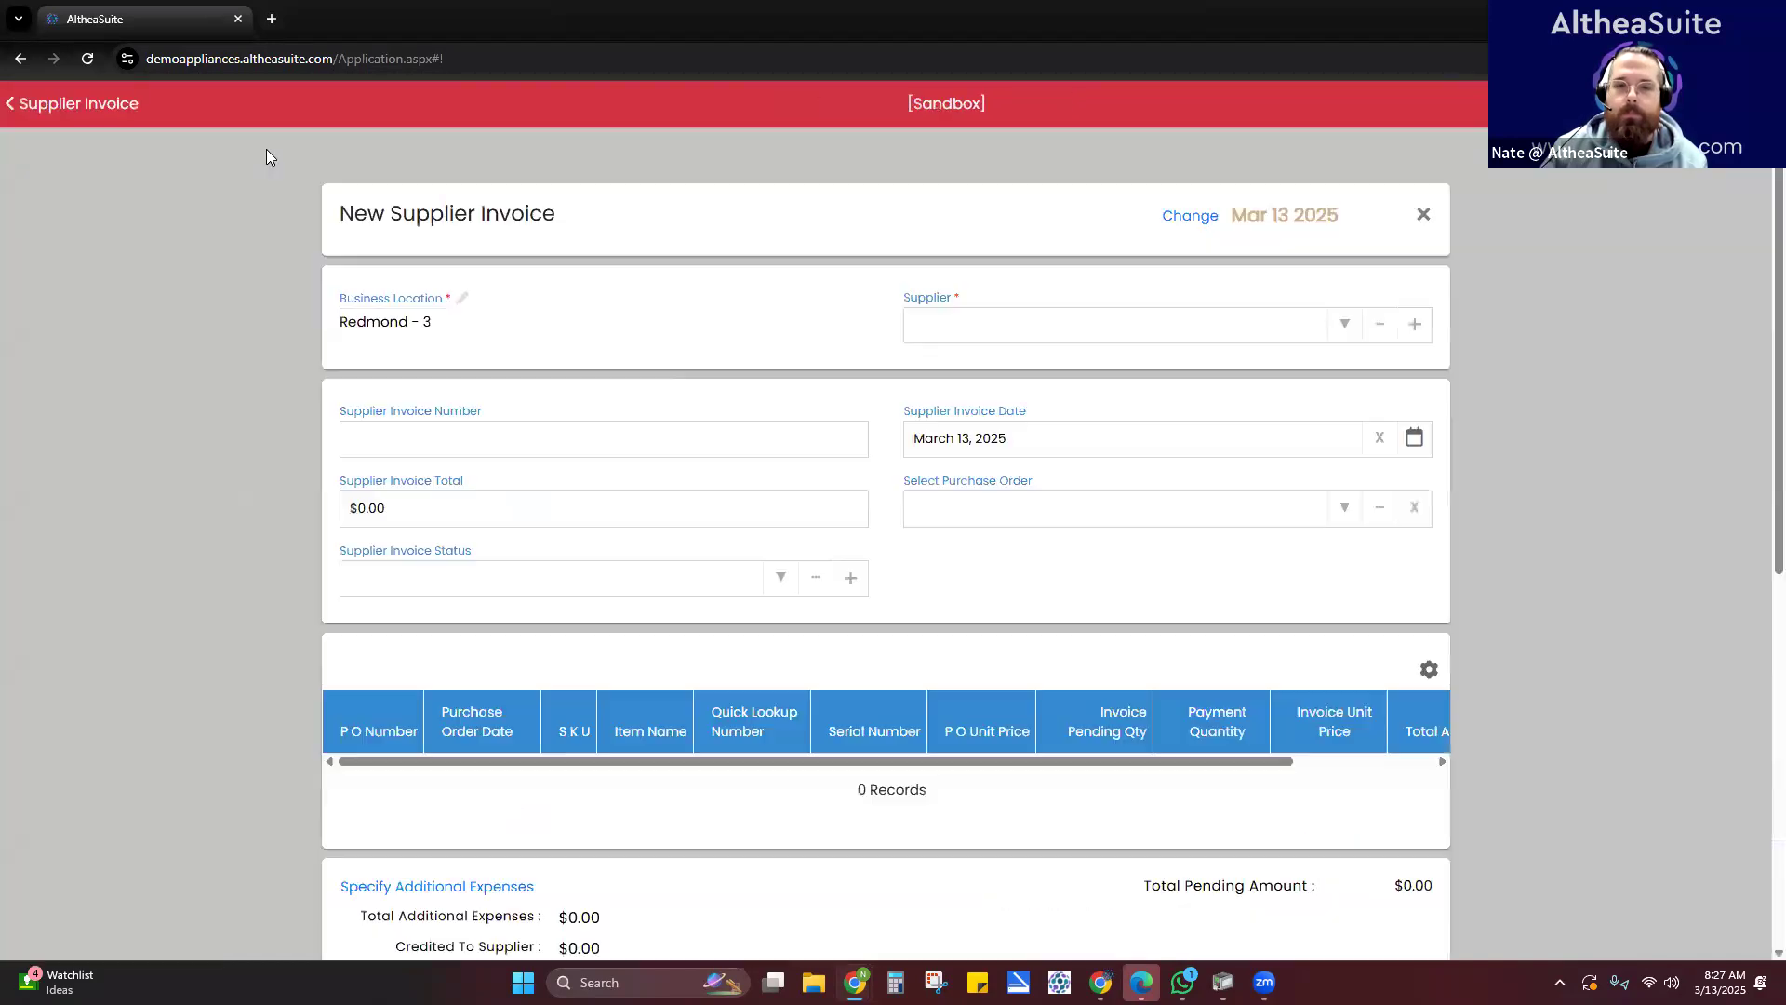
{"action": "left_click", "coordinate": [1352, 328]}
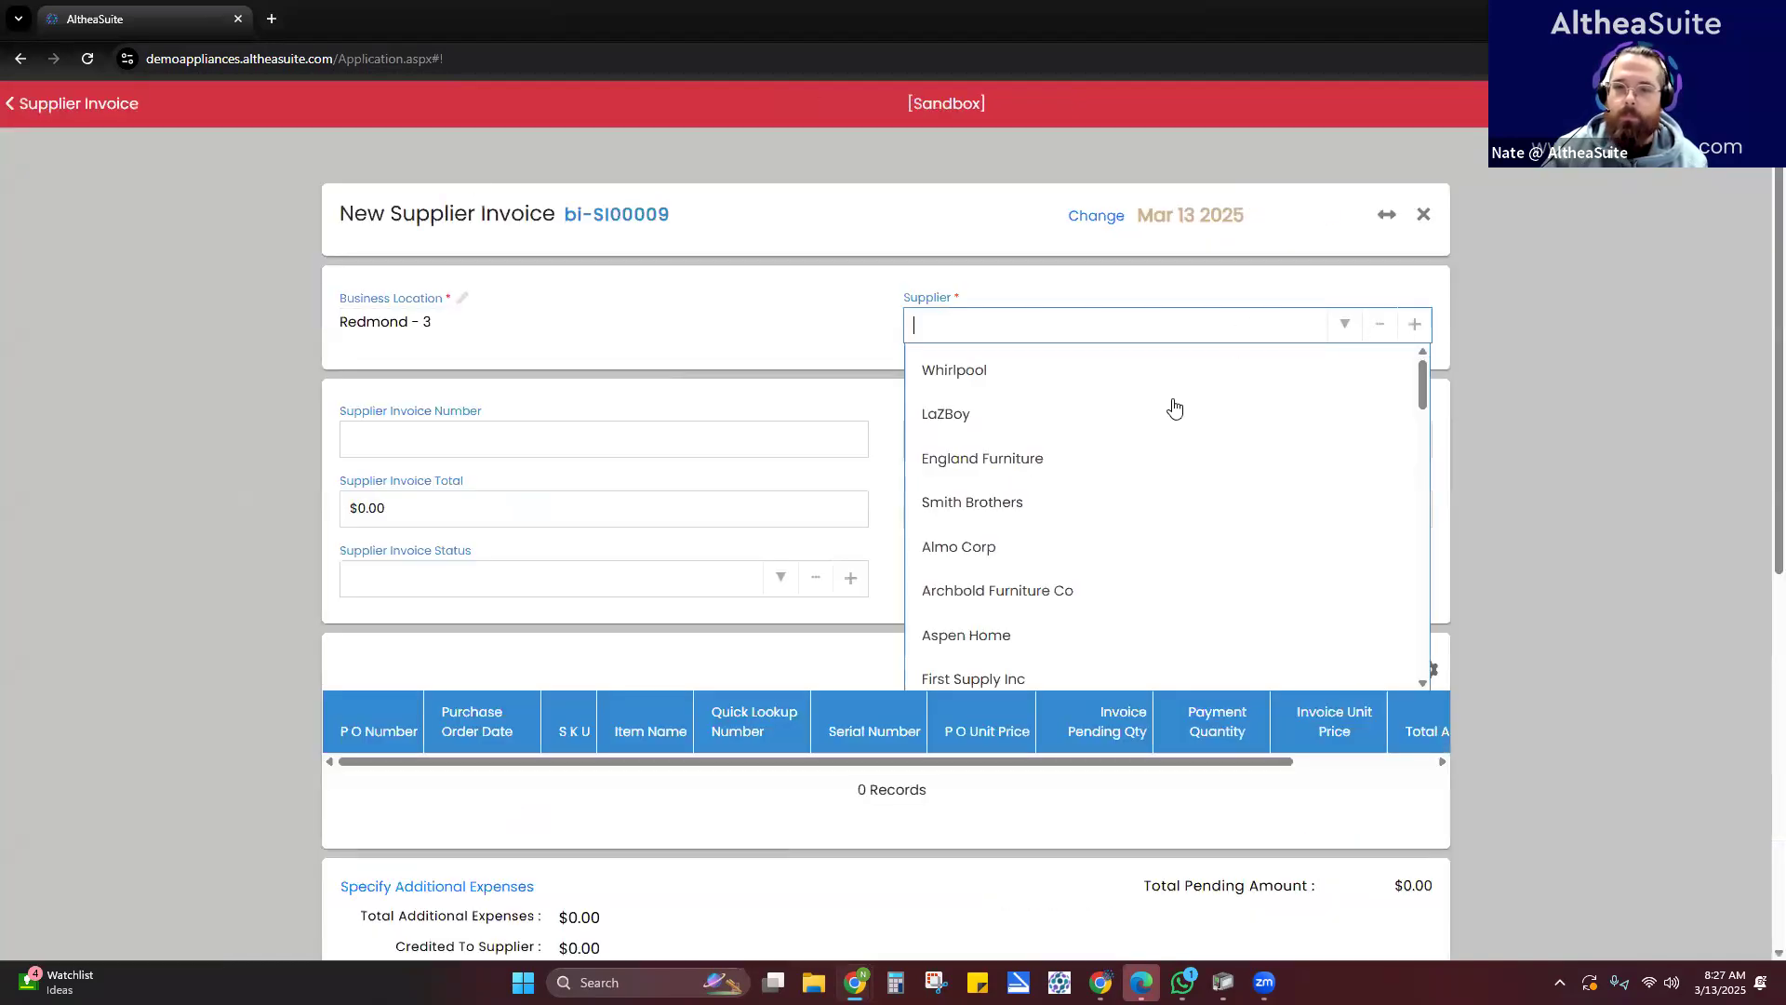
{"action": "type", "text": "o"}
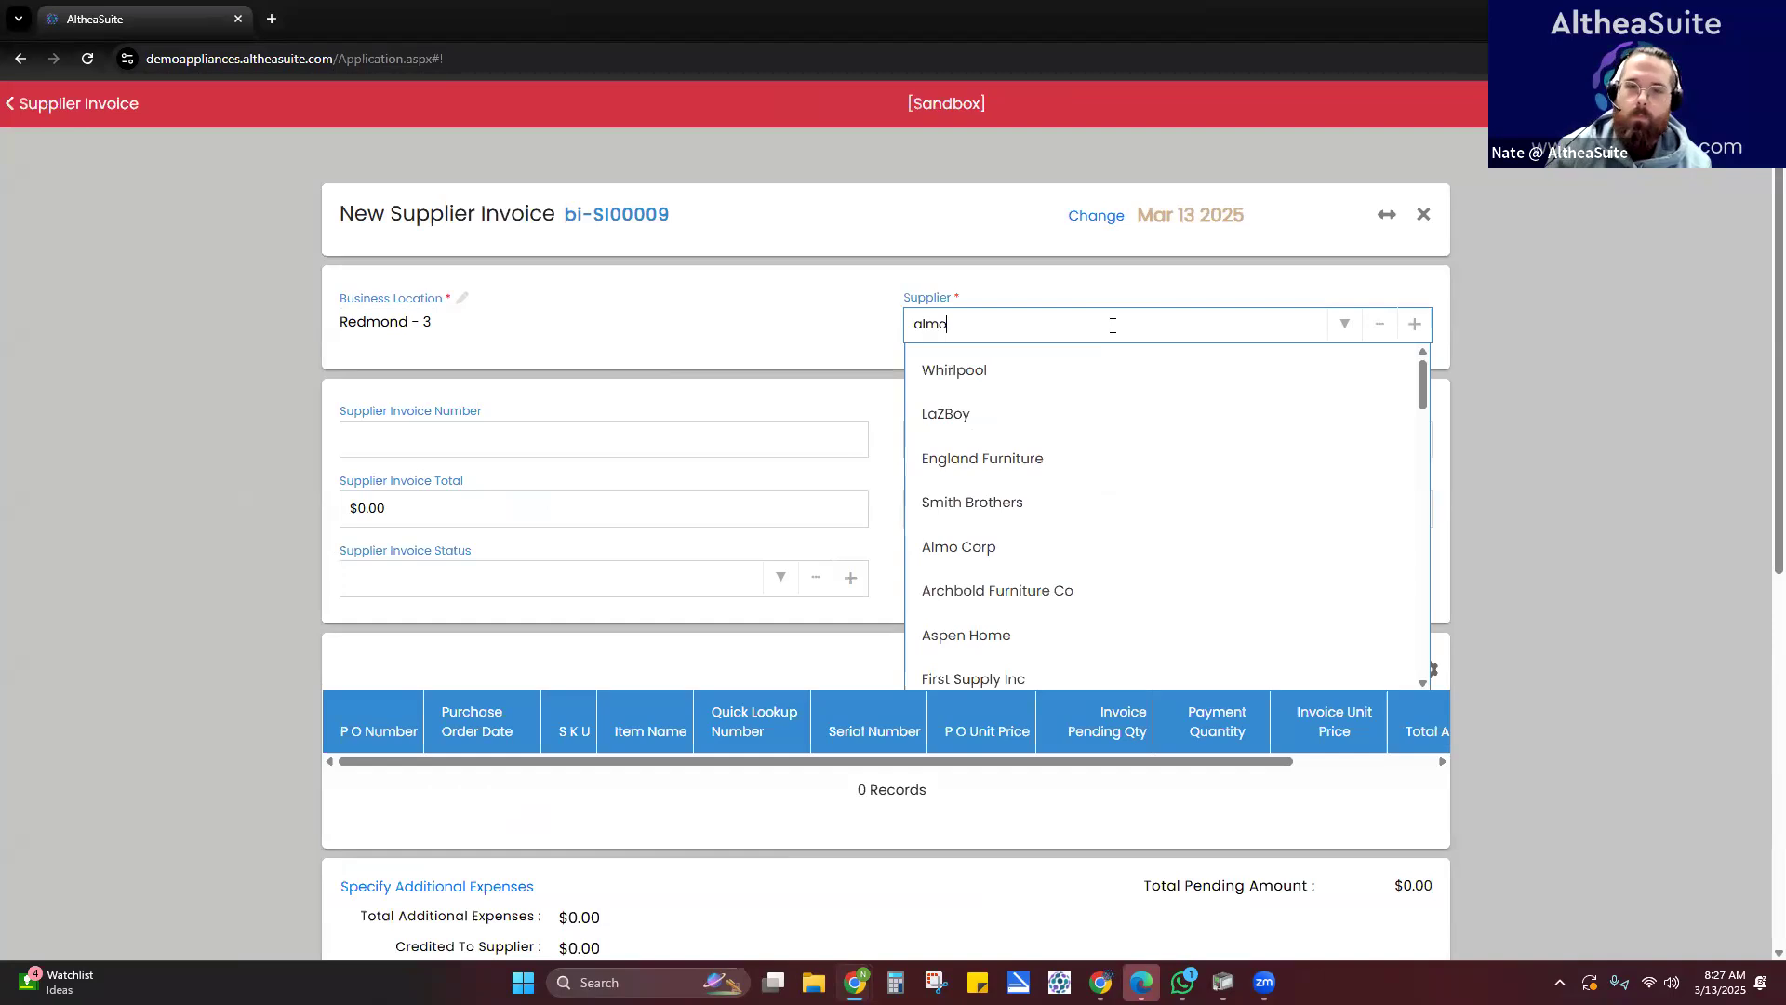
{"action": "left_click", "coordinate": [1068, 413]}
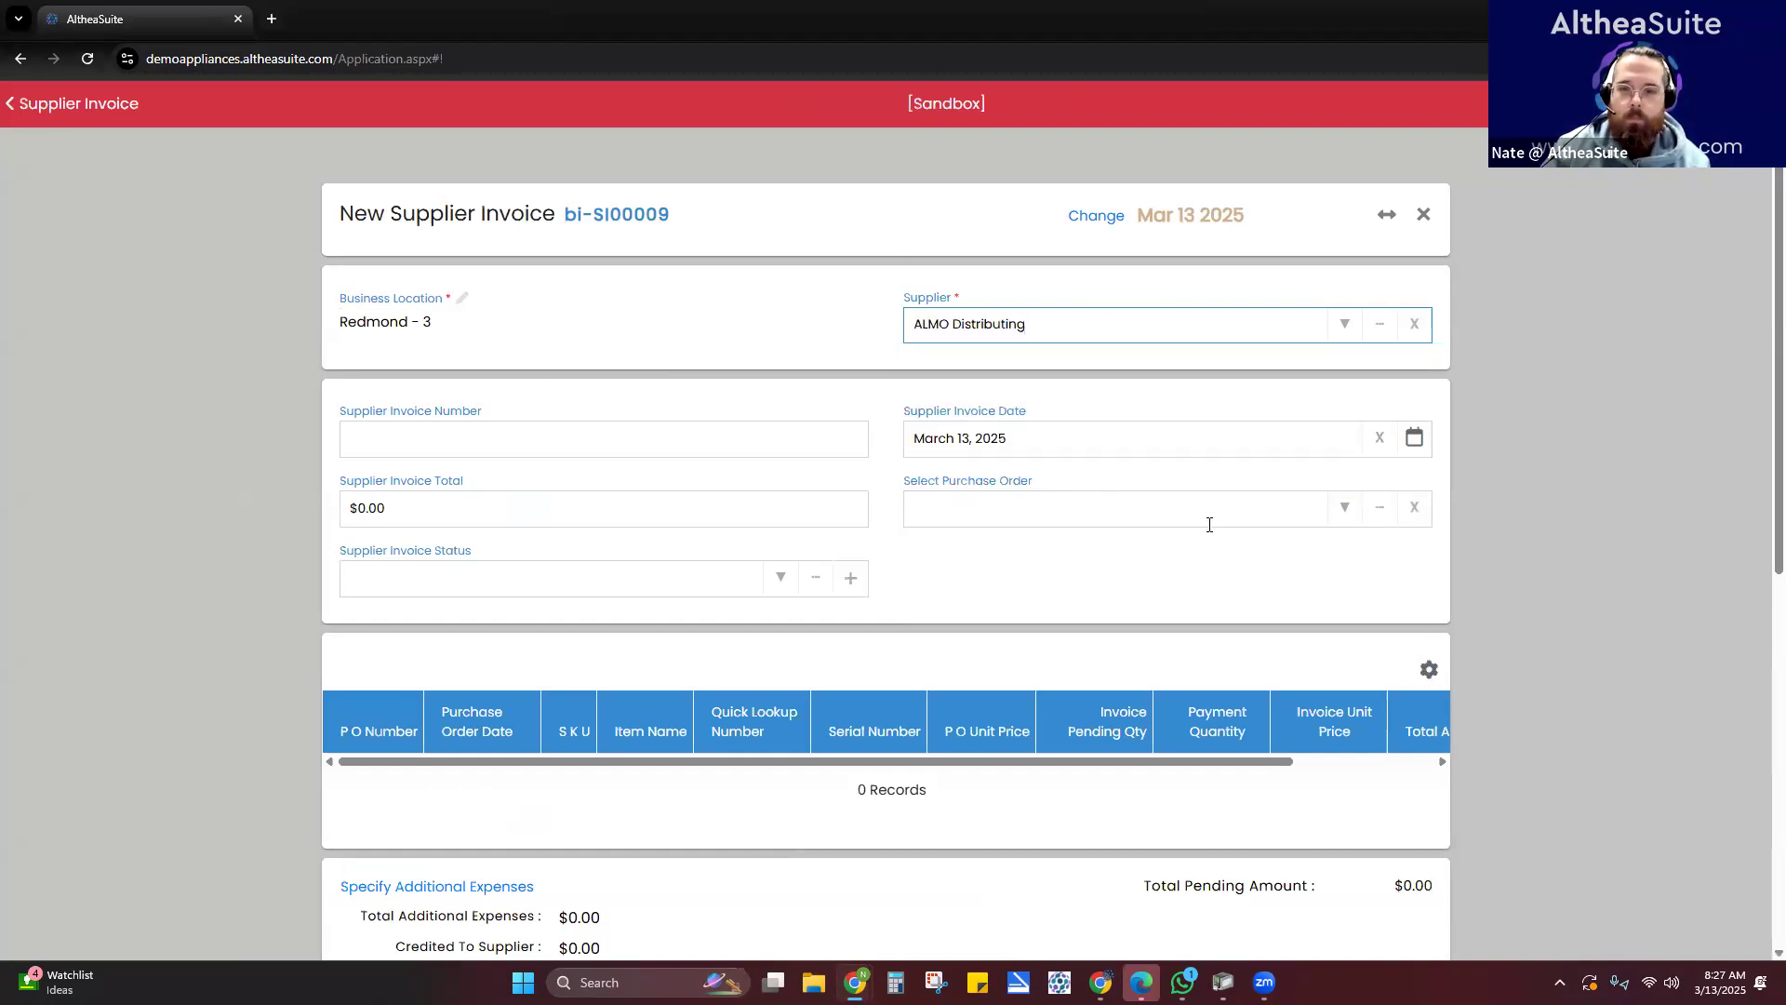
- Enter the supplier invoice number and add the newest ALMO Distributing purchase order to the invoice
{"action": "left_click", "coordinate": [654, 441]}
{"action": "type", "text": "12"}
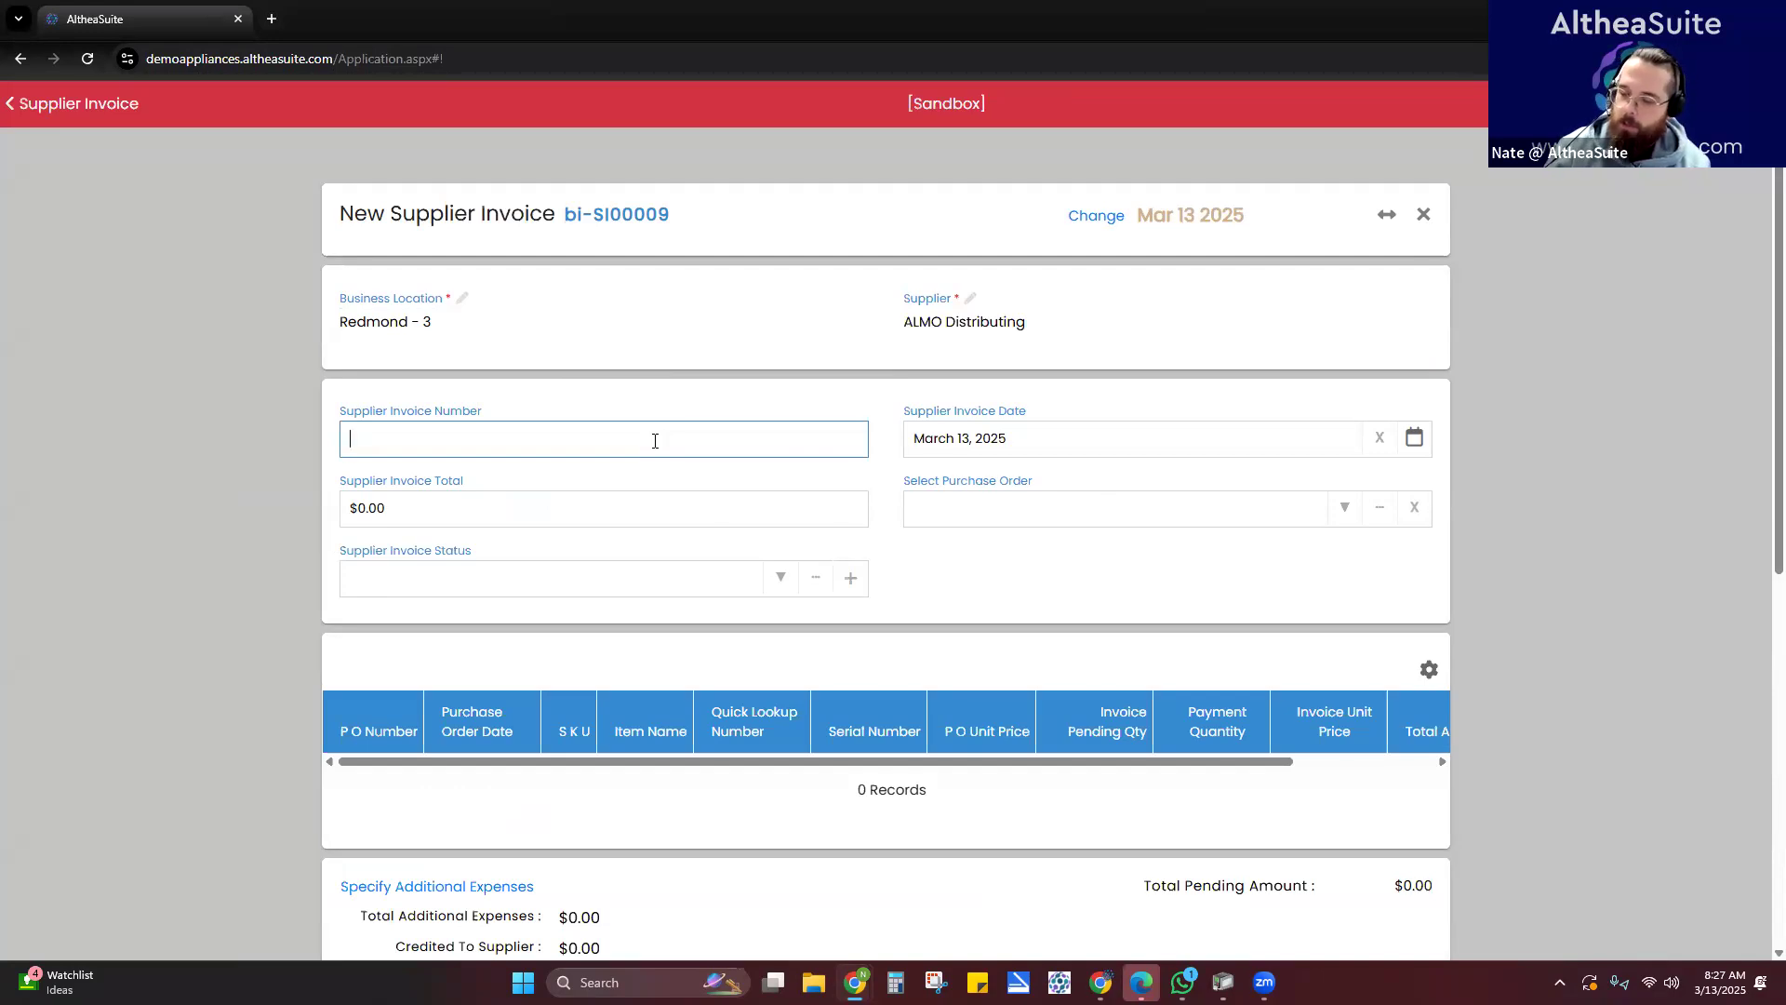
{"action": "left_click", "coordinate": [1336, 511]}
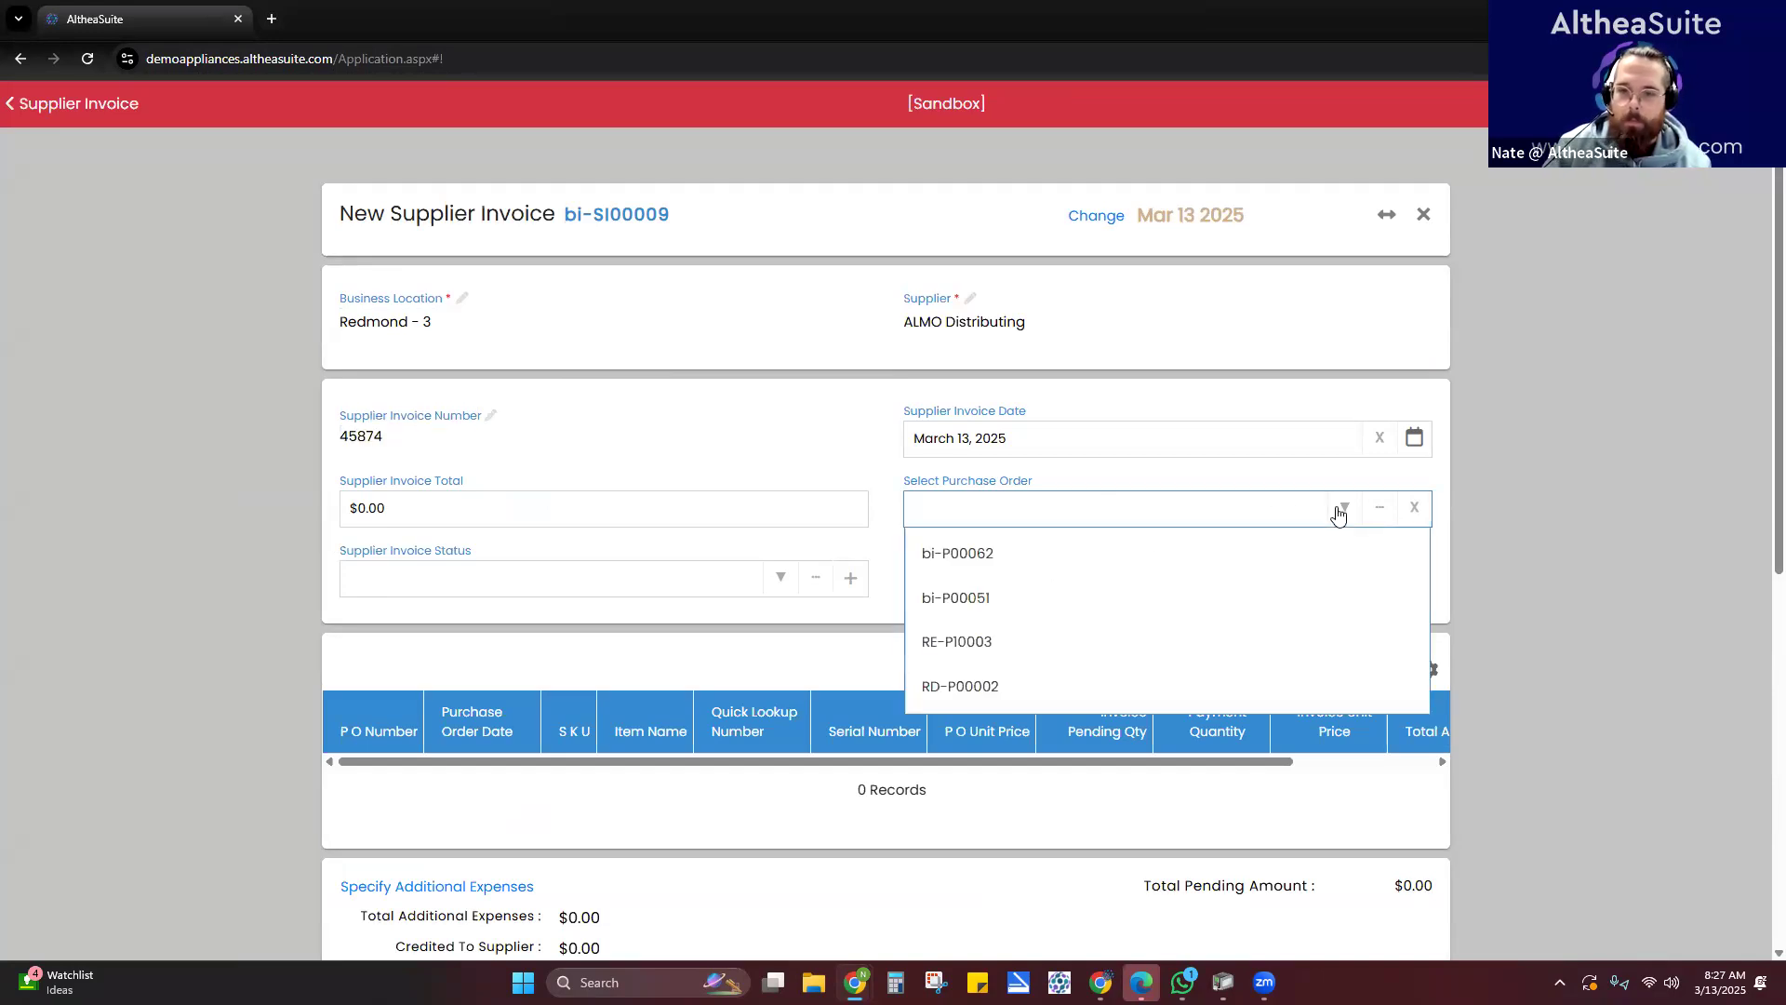
{"action": "left_click", "coordinate": [1032, 553]}
- Specify an additional freight expense of $25 on the supplier invoice without crediting it to the supplier
{"action": "scroll", "coordinate": [923, 764], "scroll_direction": "down", "scroll_amount": 3}
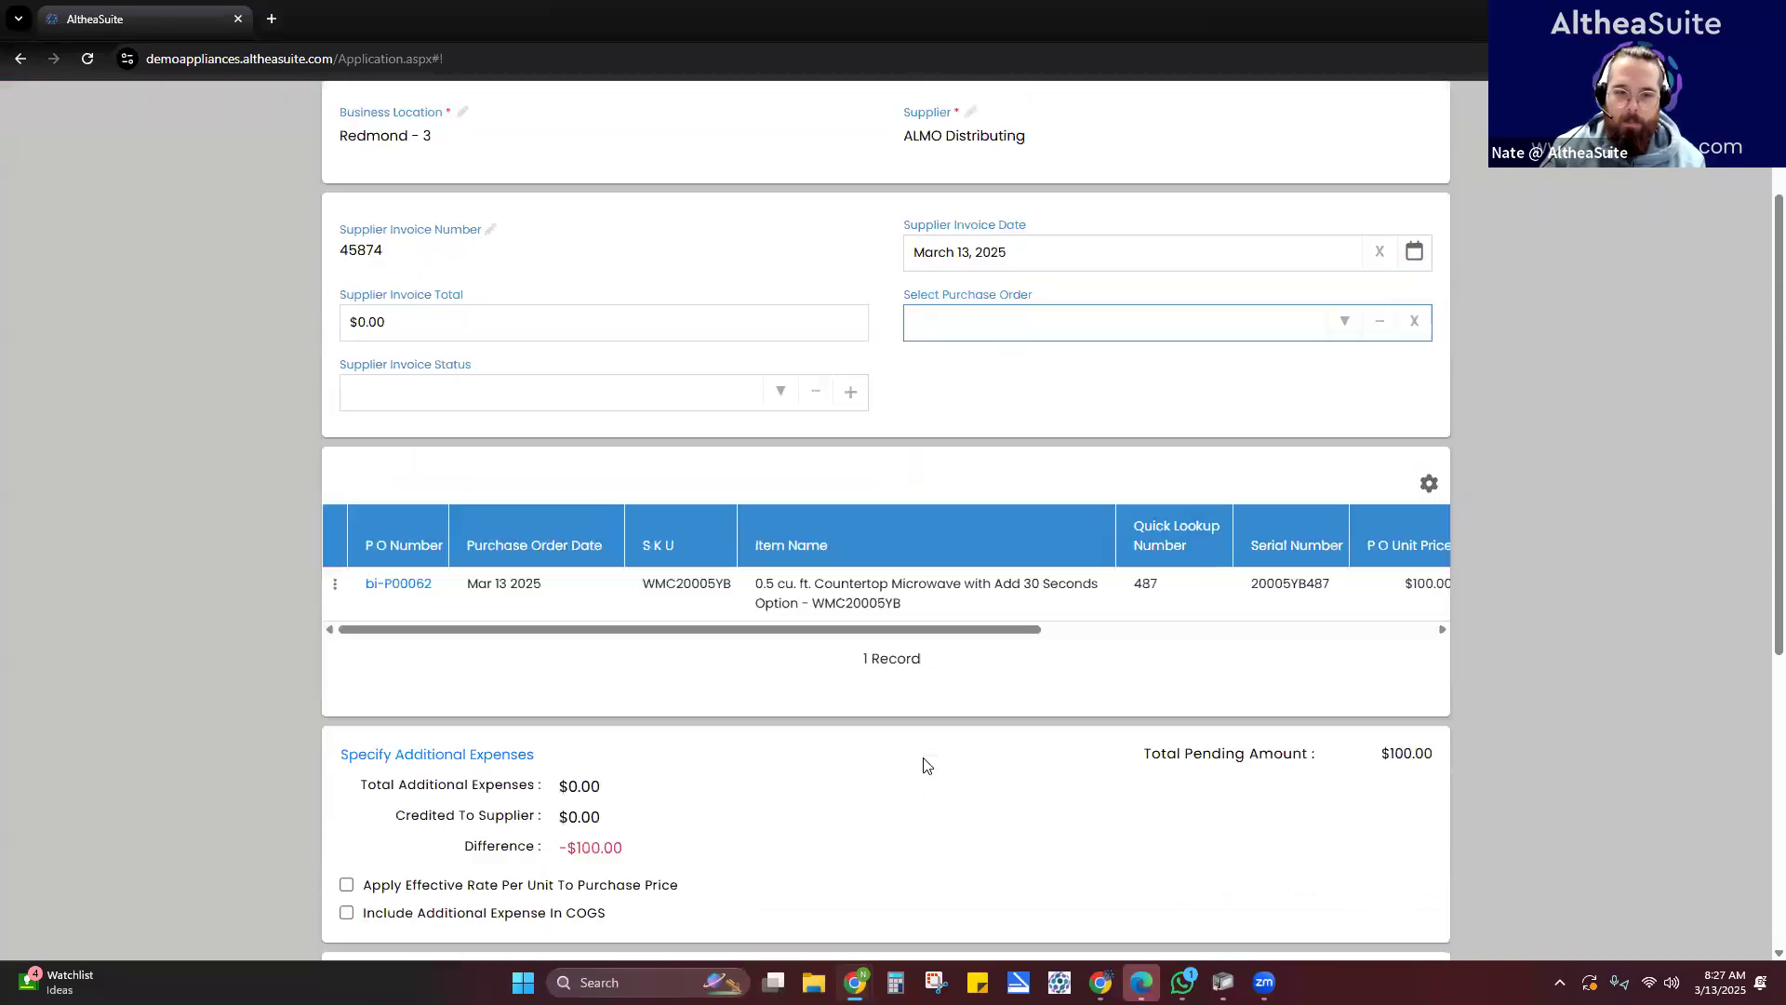
{"action": "left_click", "coordinate": [458, 675]}
{"action": "left_click", "coordinate": [986, 434]}
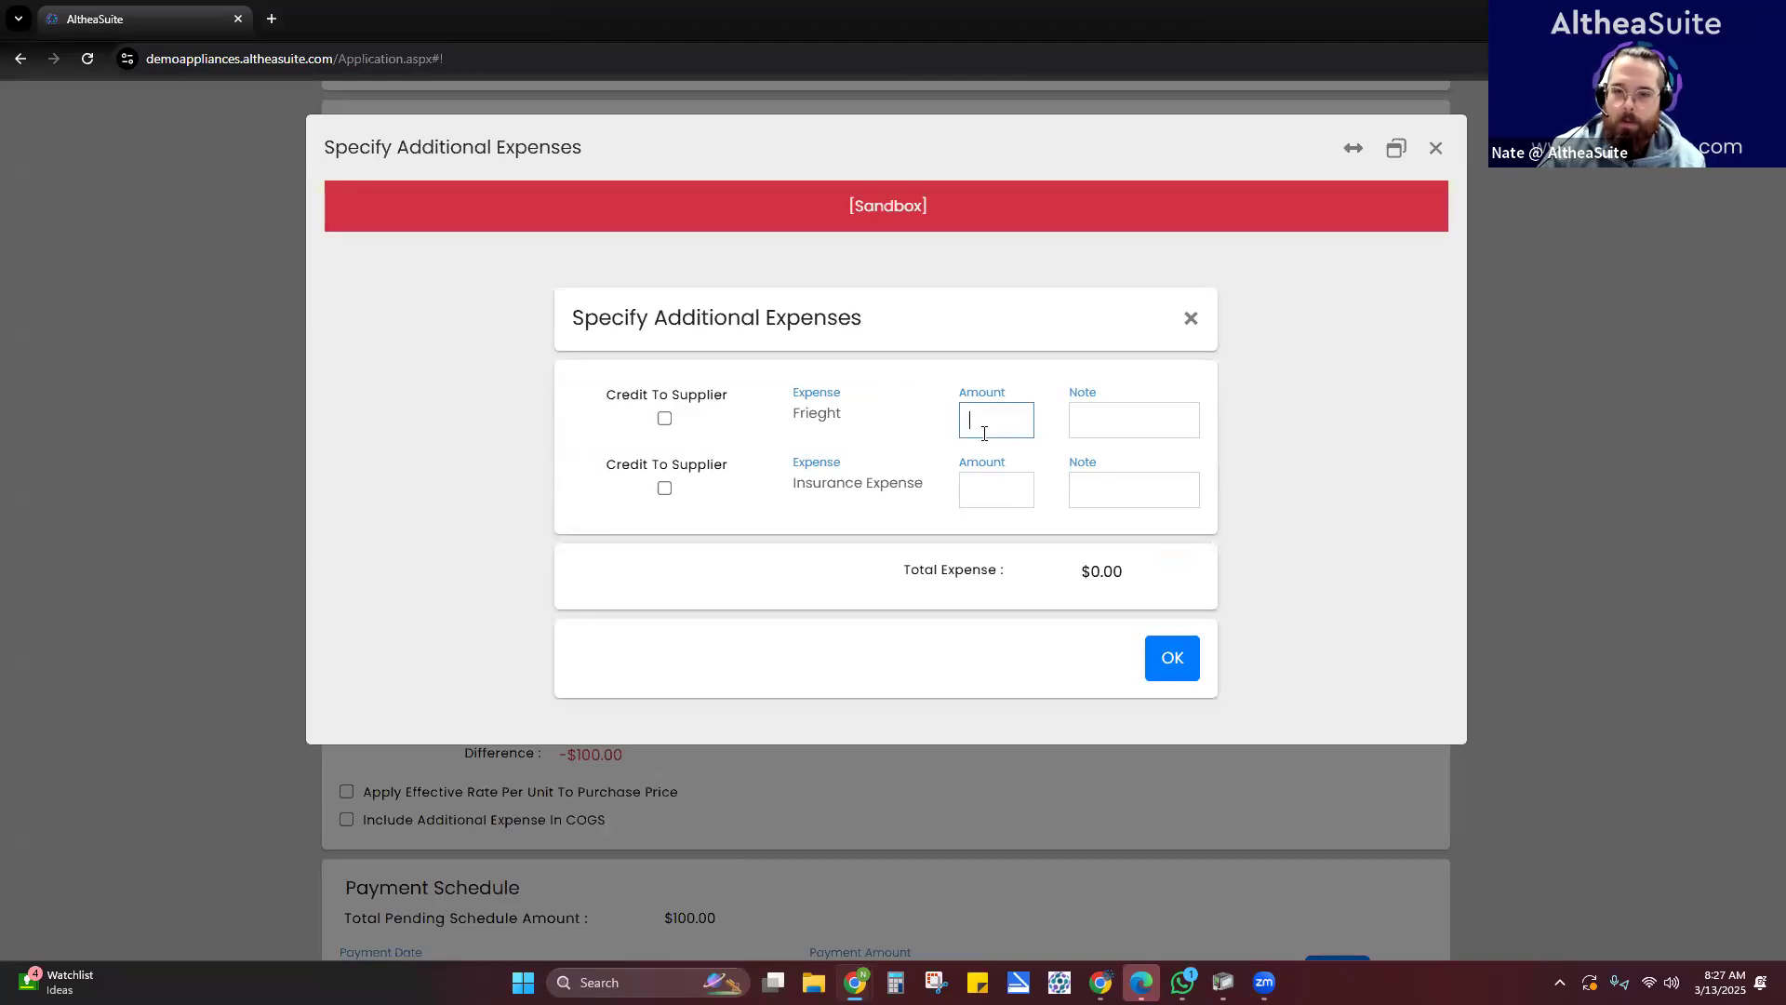
{"action": "type", "text": "25"}
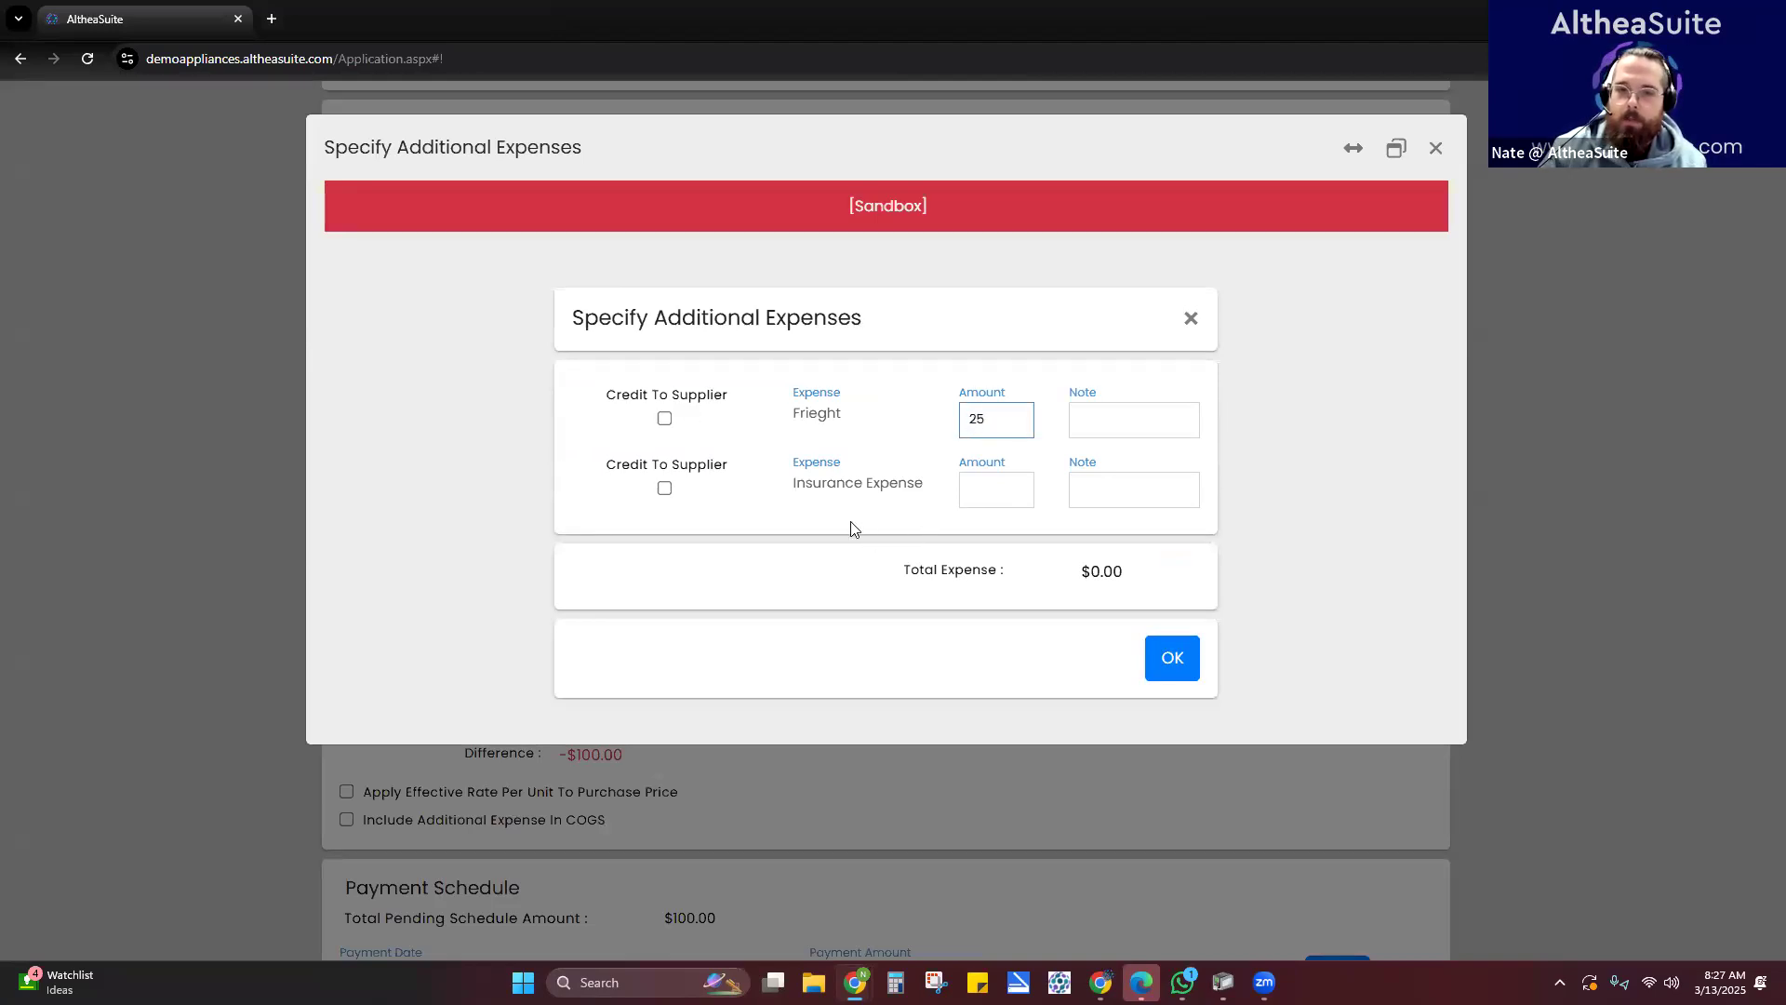
{"action": "left_click", "coordinate": [1171, 657]}
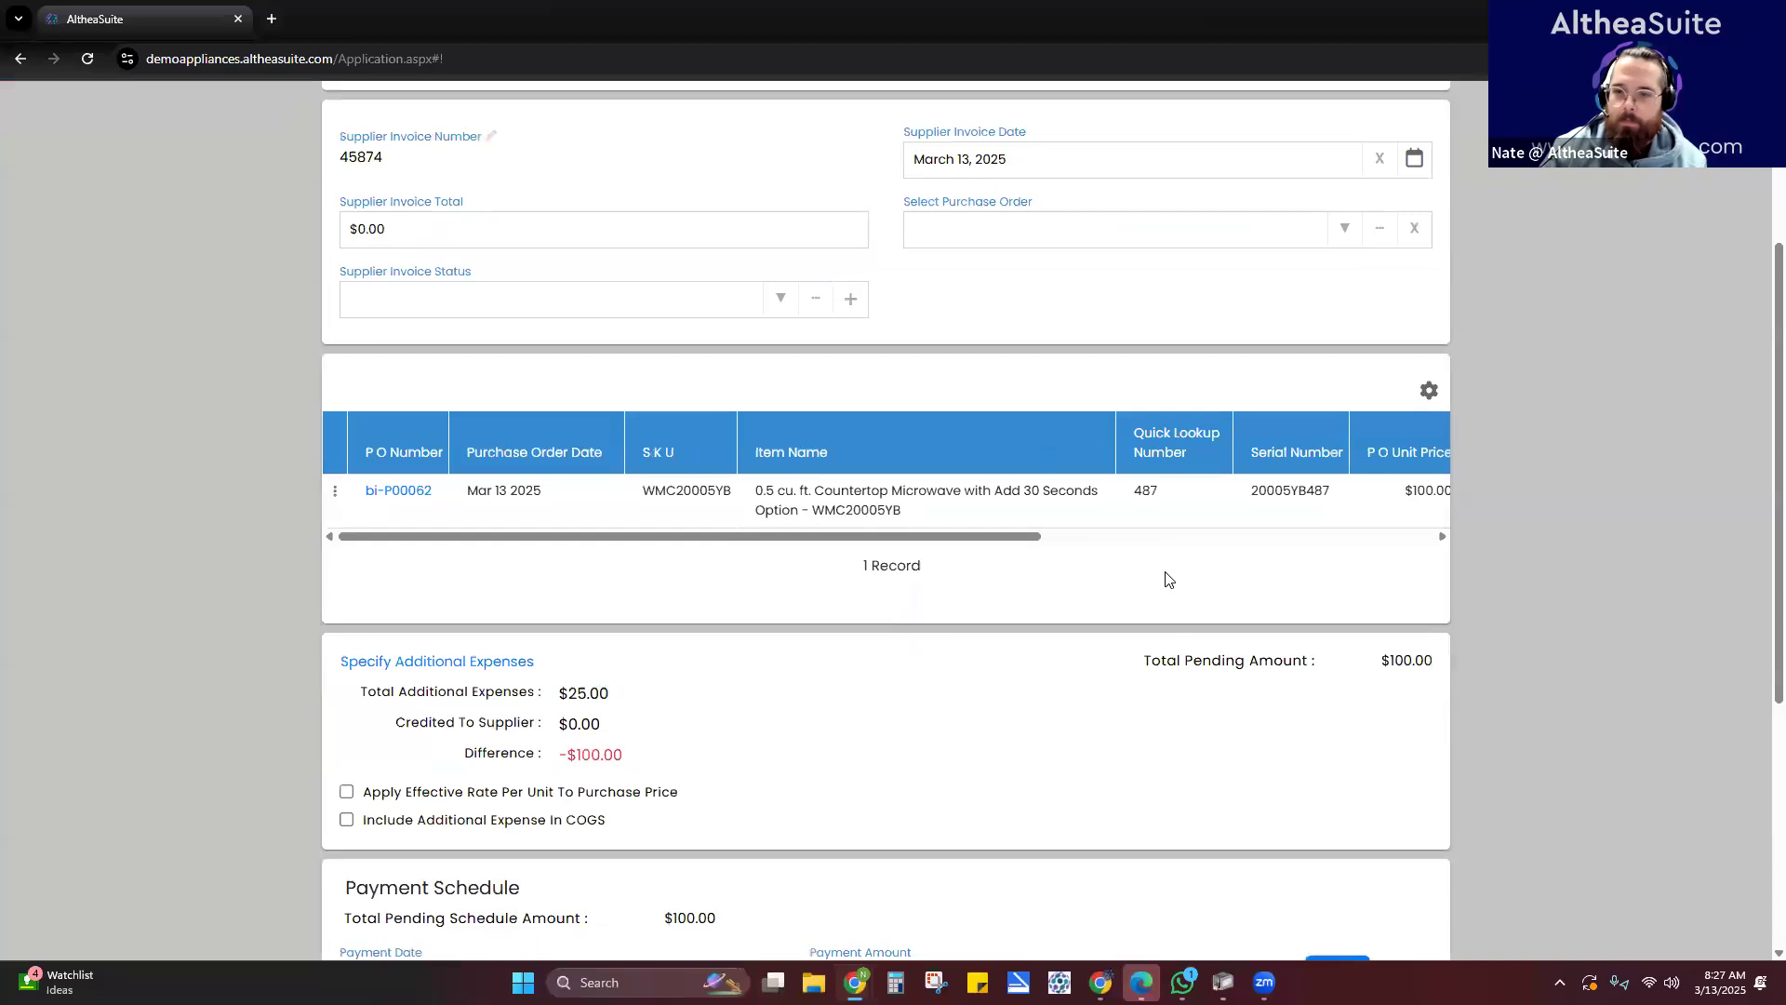
- Set the supplier invoice total to $100
{"action": "scroll", "coordinate": [979, 521], "scroll_direction": "down", "scroll_amount": 4}
{"action": "scroll", "coordinate": [930, 605], "scroll_direction": "up", "scroll_amount": 2}
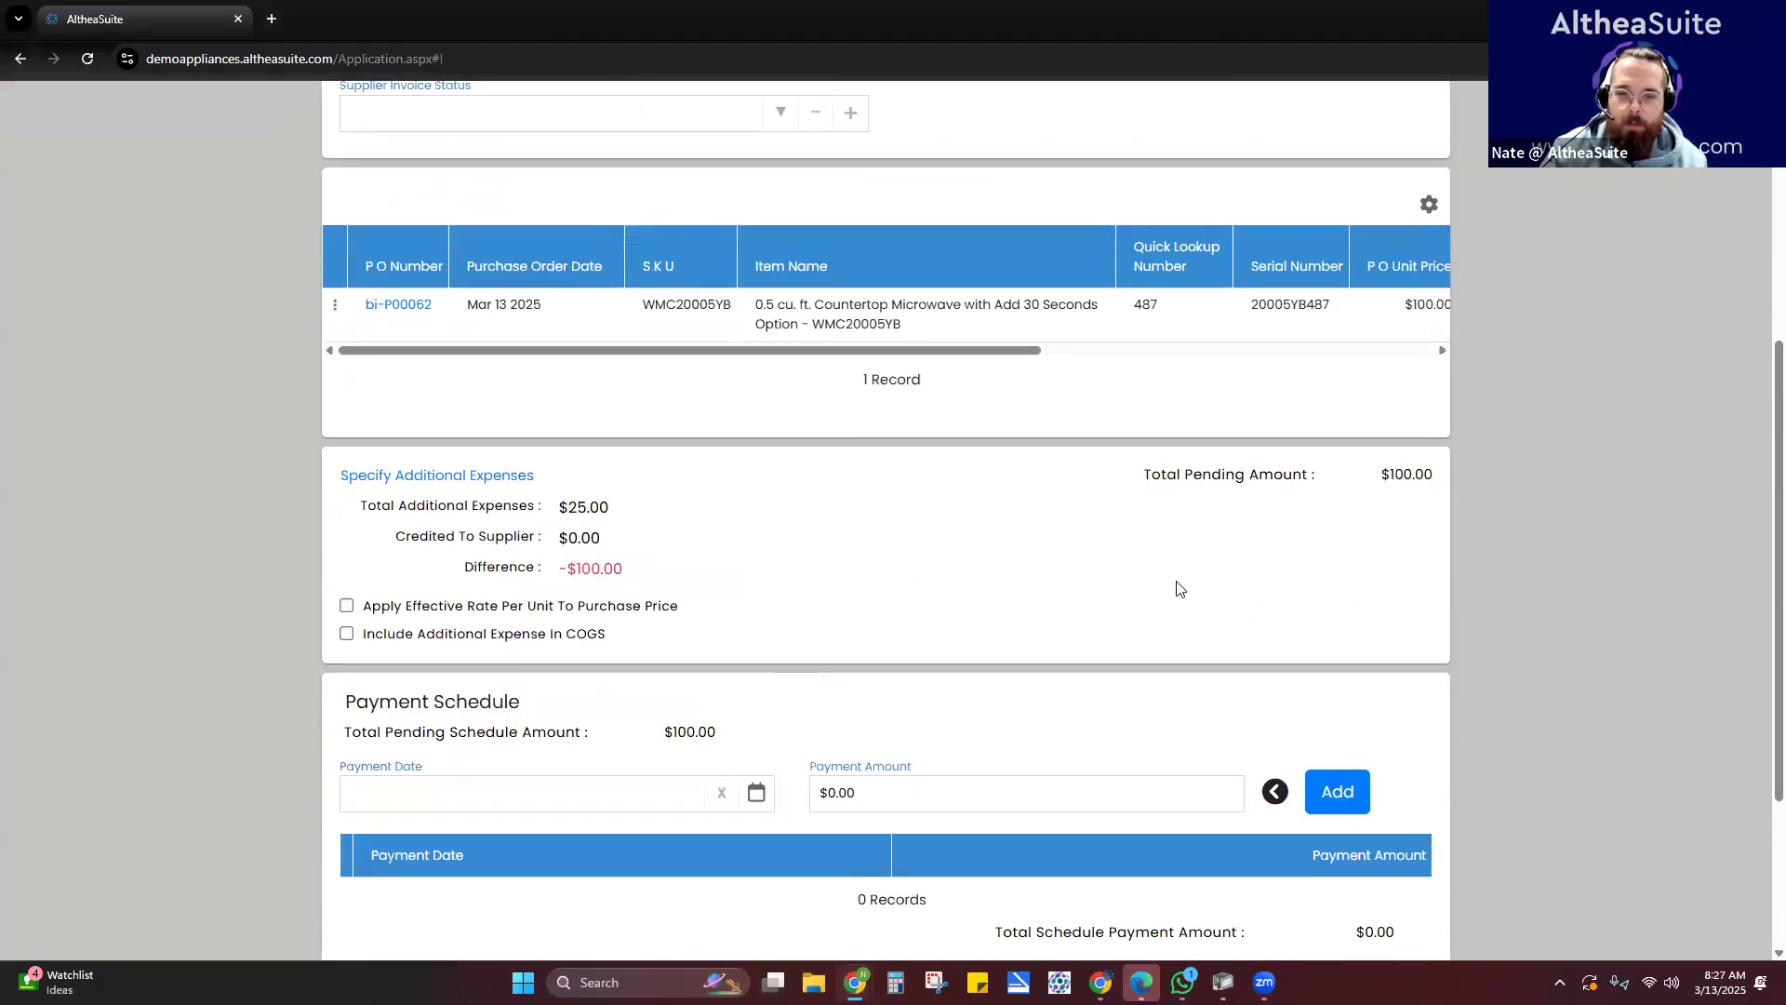
{"action": "scroll", "coordinate": [1179, 588], "scroll_direction": "down", "scroll_amount": 2}
{"action": "scroll", "coordinate": [439, 386], "scroll_direction": "up", "scroll_amount": 7}
{"action": "left_click", "coordinate": [405, 498]}
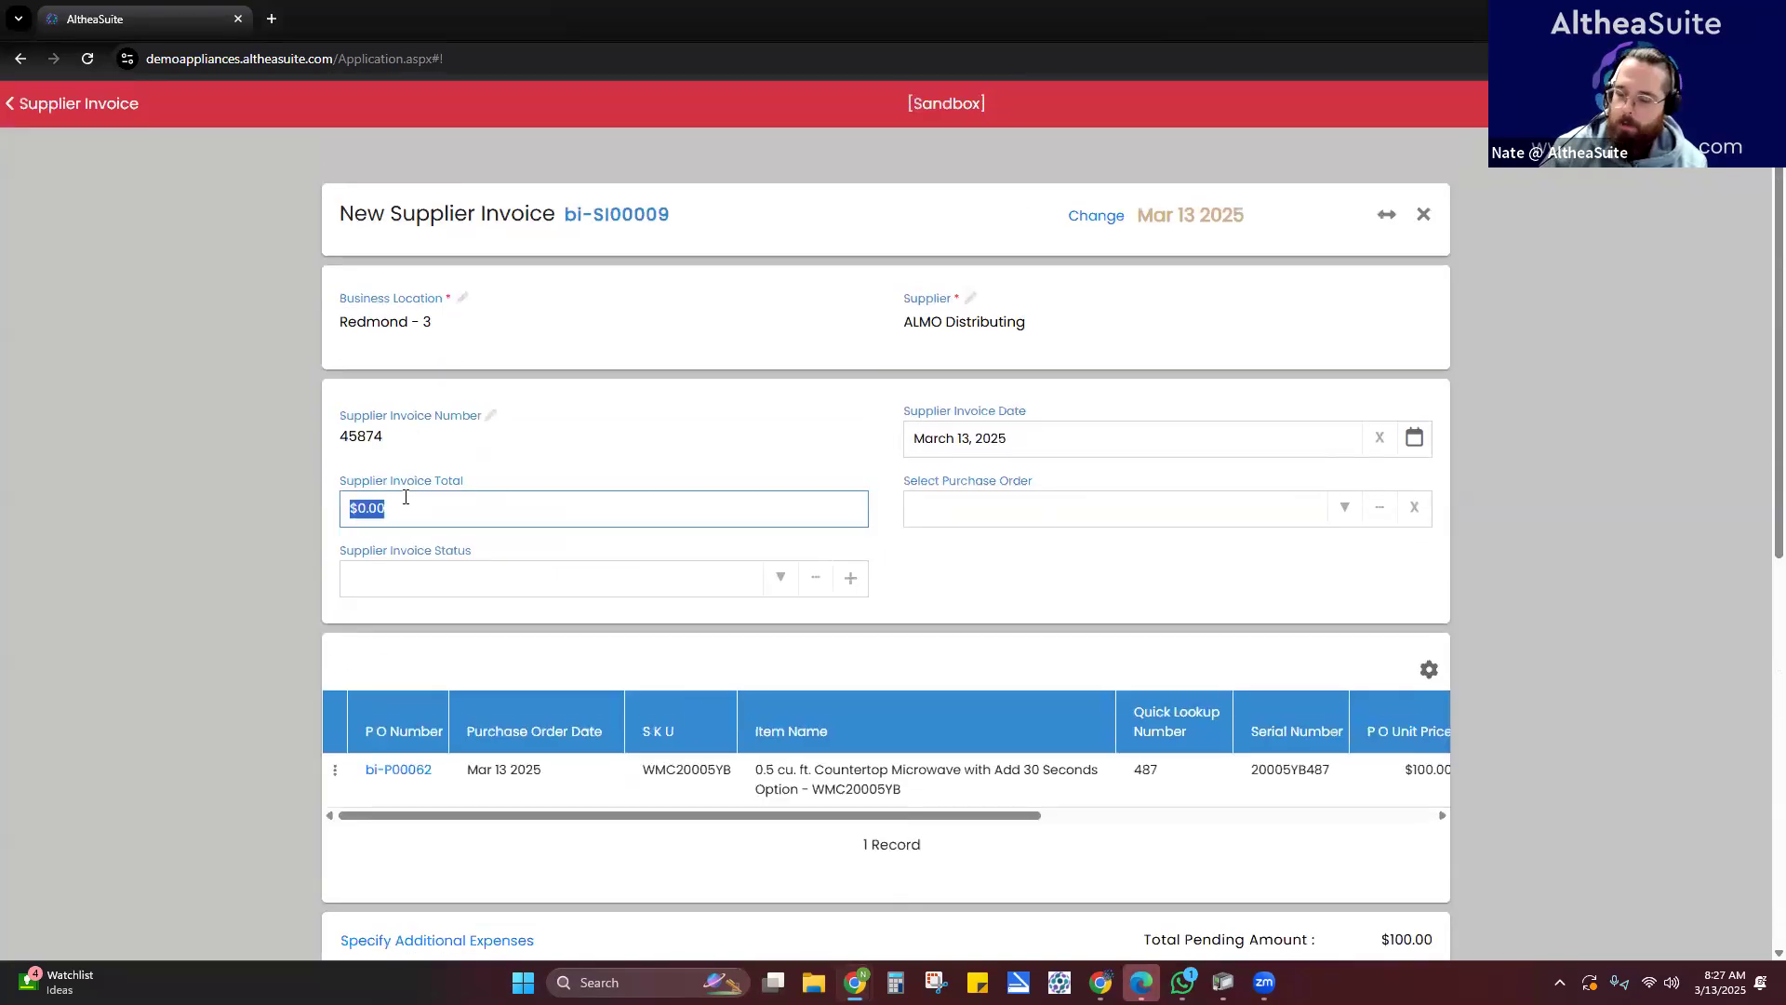
{"action": "type", "text": "100"}
{"action": "left_click", "coordinate": [290, 526]}
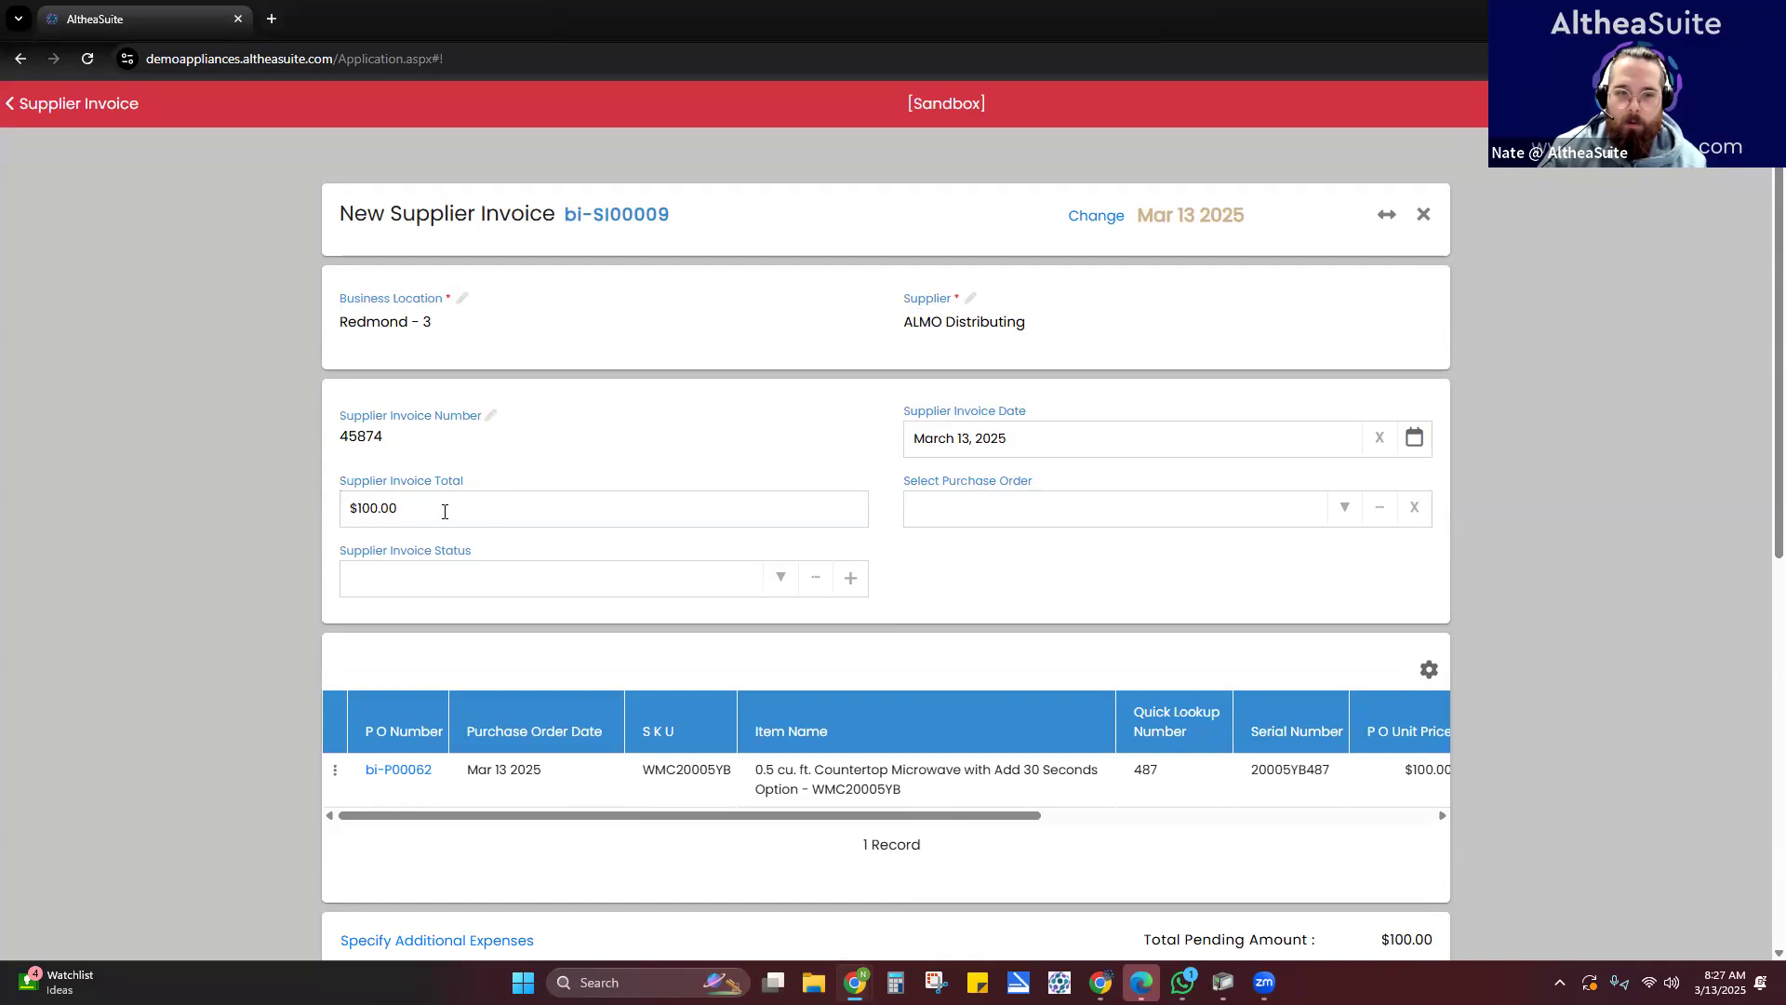
- Try to create the supplier invoice with the default payment schedule 30 days out
{"action": "scroll", "coordinate": [456, 540], "scroll_direction": "down", "scroll_amount": 4}
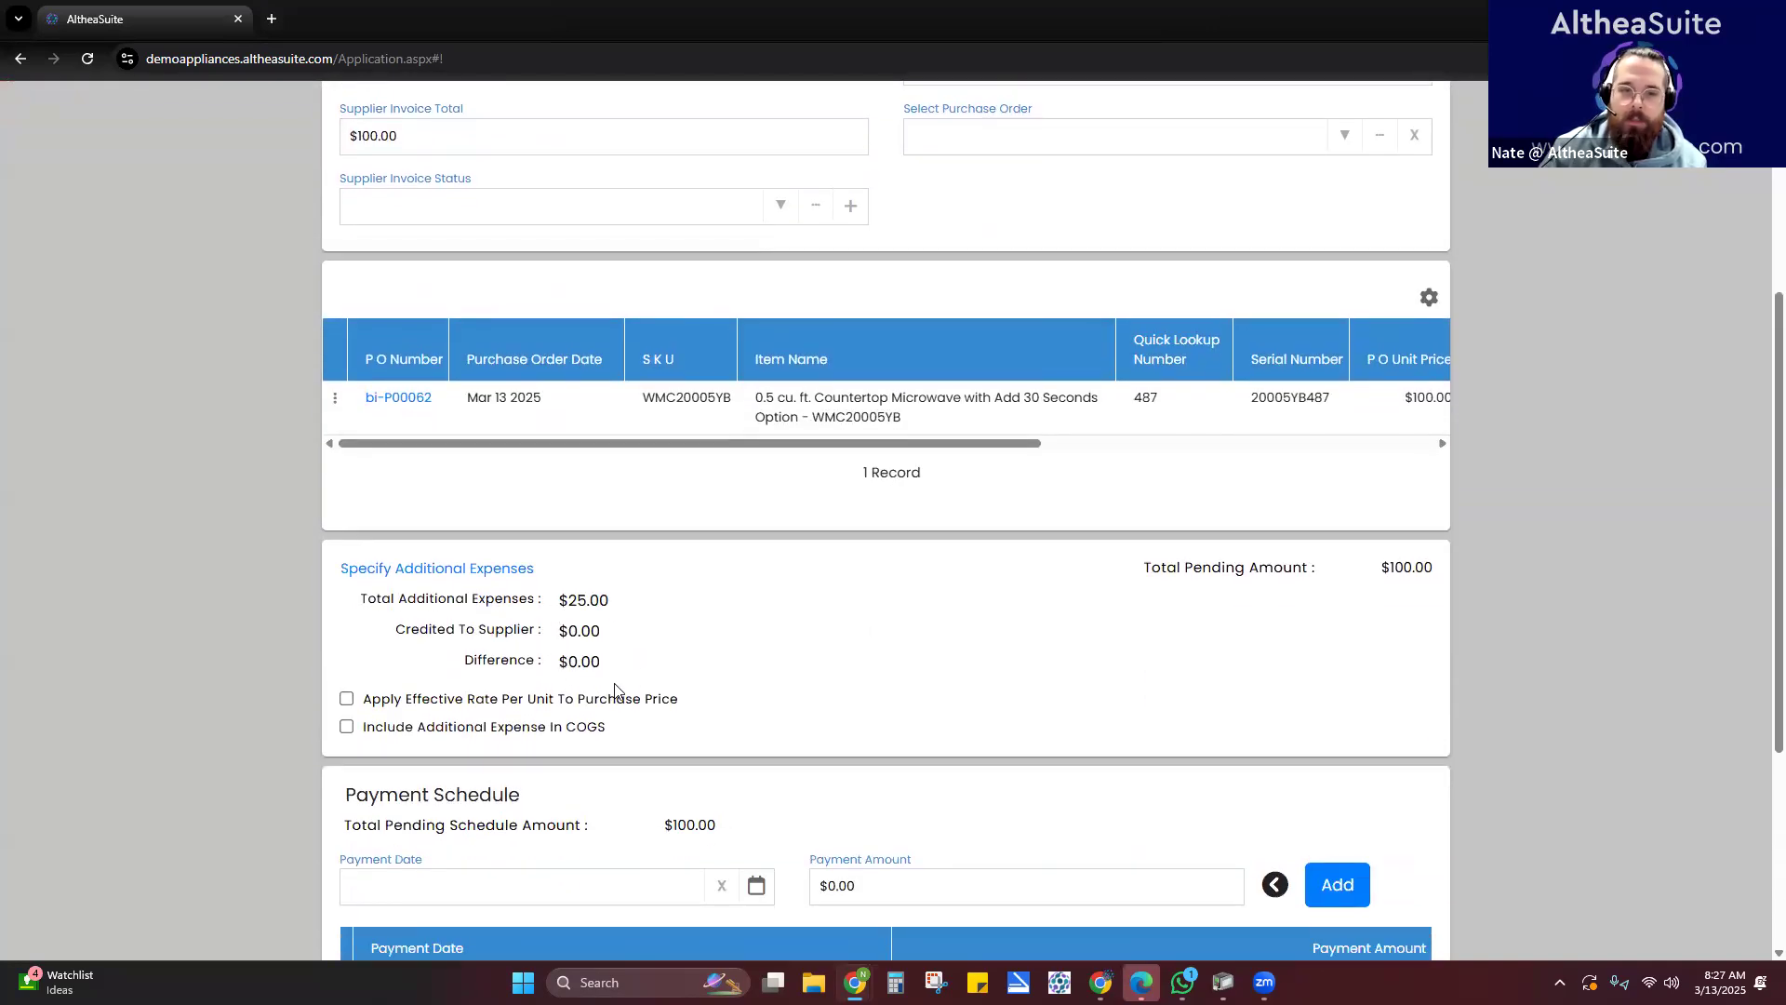
{"action": "scroll", "coordinate": [1042, 700], "scroll_direction": "down", "scroll_amount": 4}
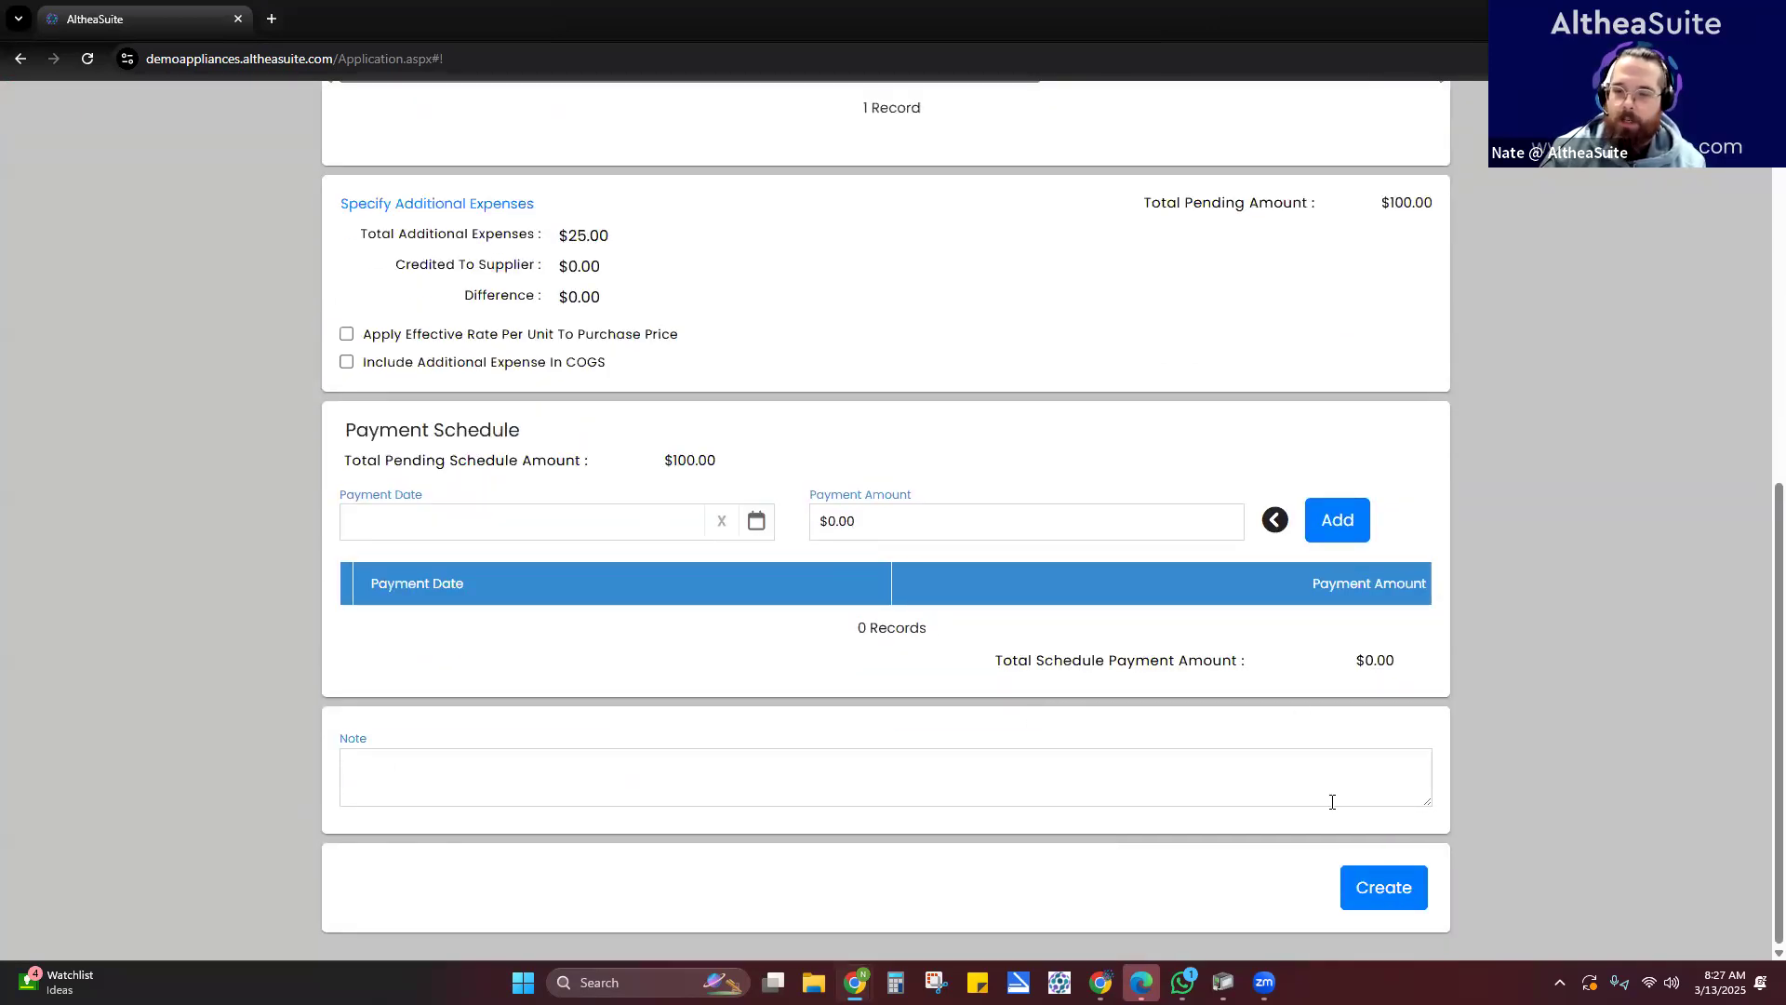
{"action": "left_click", "coordinate": [1396, 891]}
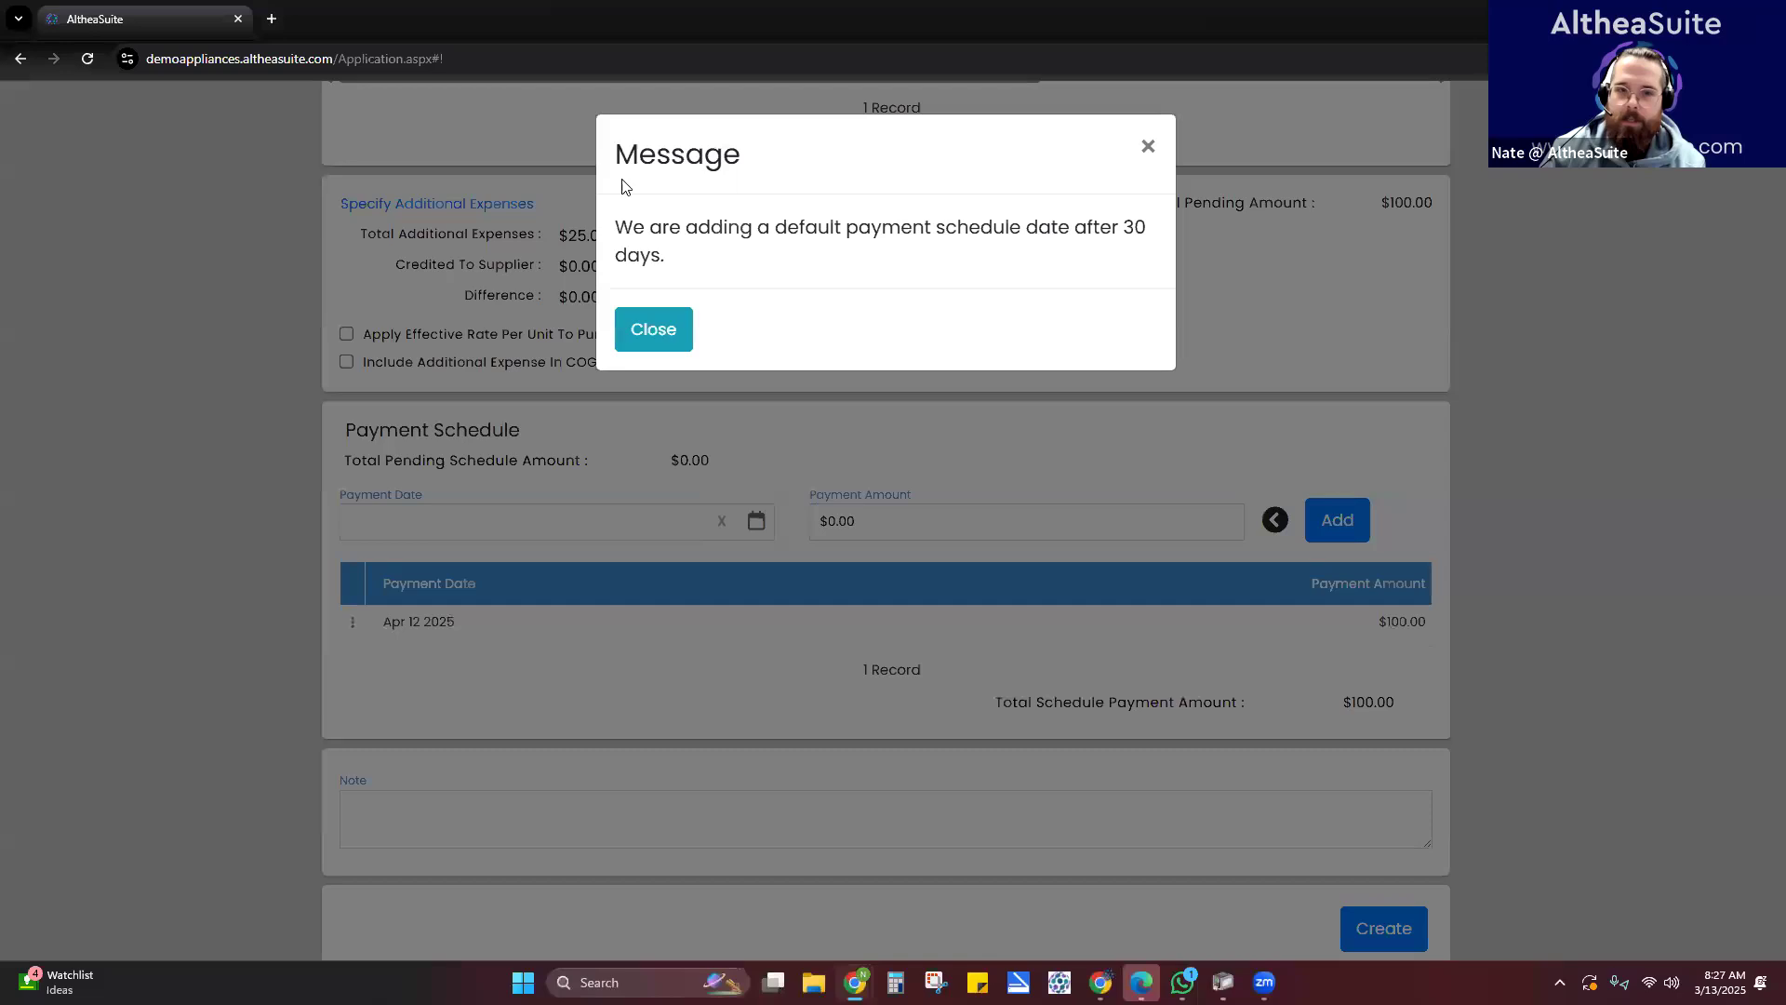
{"action": "left_click", "coordinate": [661, 350]}
{"action": "left_click", "coordinate": [1380, 932]}
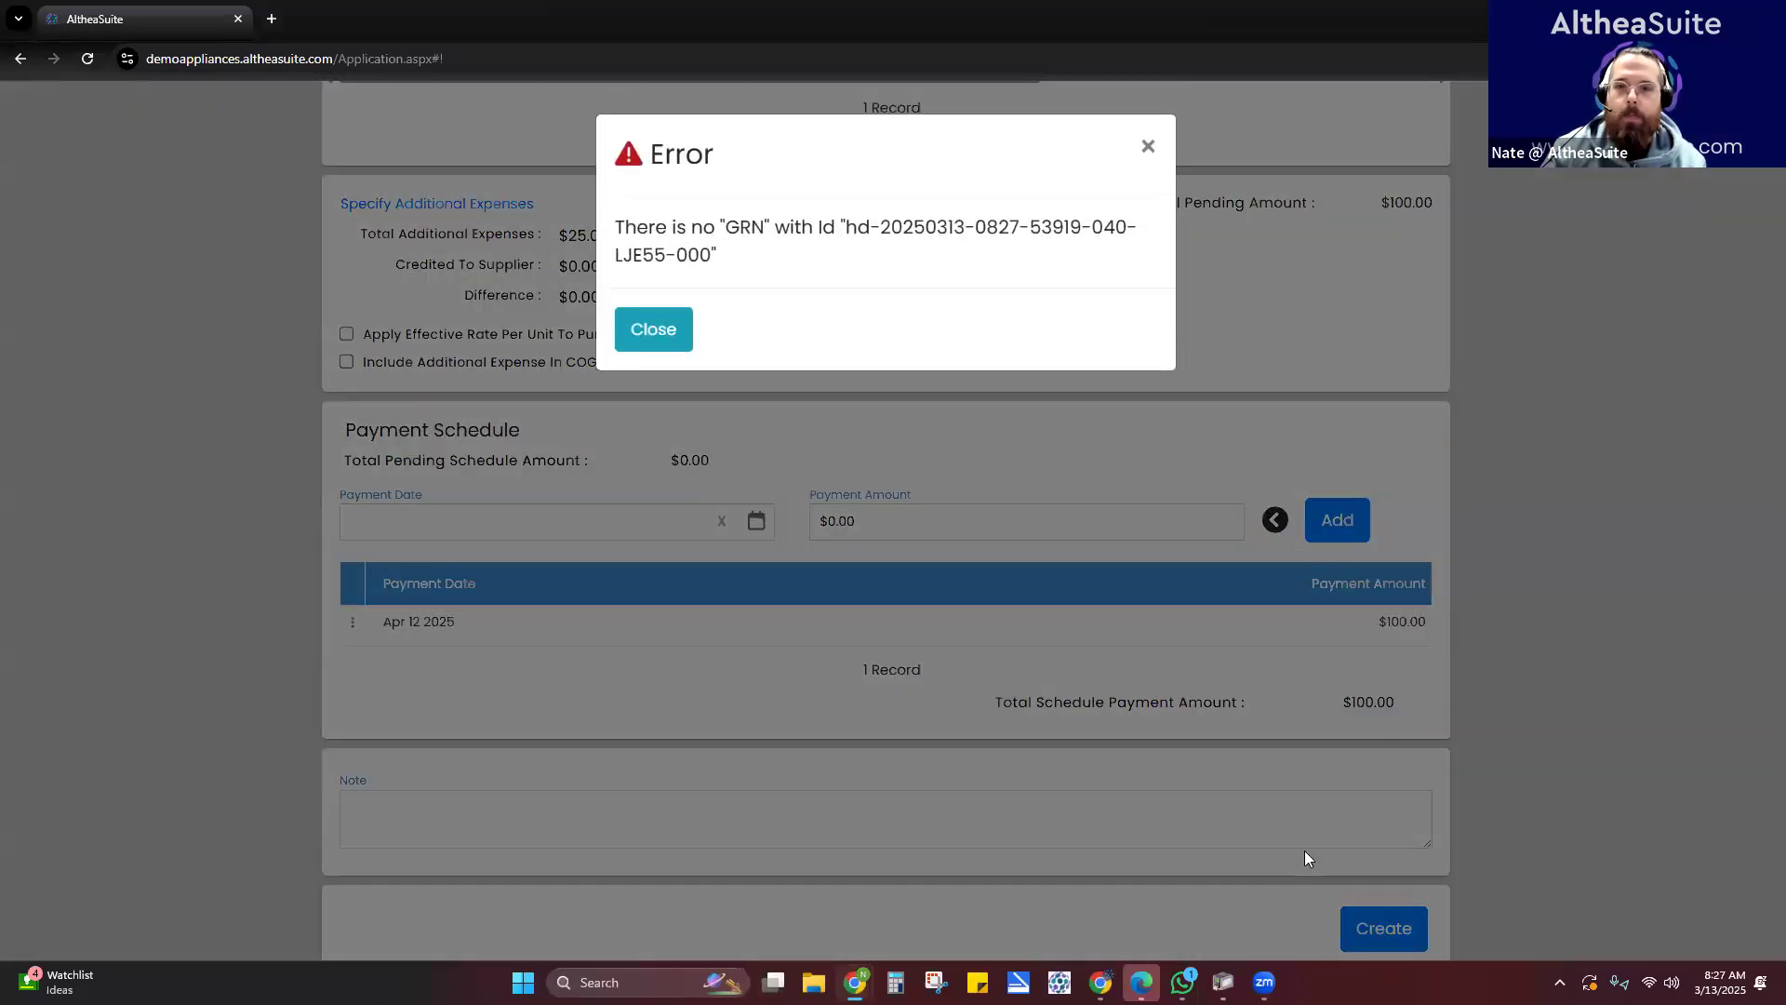
{"action": "left_click", "coordinate": [670, 337]}
- Delete the default April 12, 2025 payment from the invoice's payment schedule
{"action": "scroll", "coordinate": [951, 532], "scroll_direction": "up", "scroll_amount": 5}
{"action": "scroll", "coordinate": [1056, 638], "scroll_direction": "up", "scroll_amount": 2}
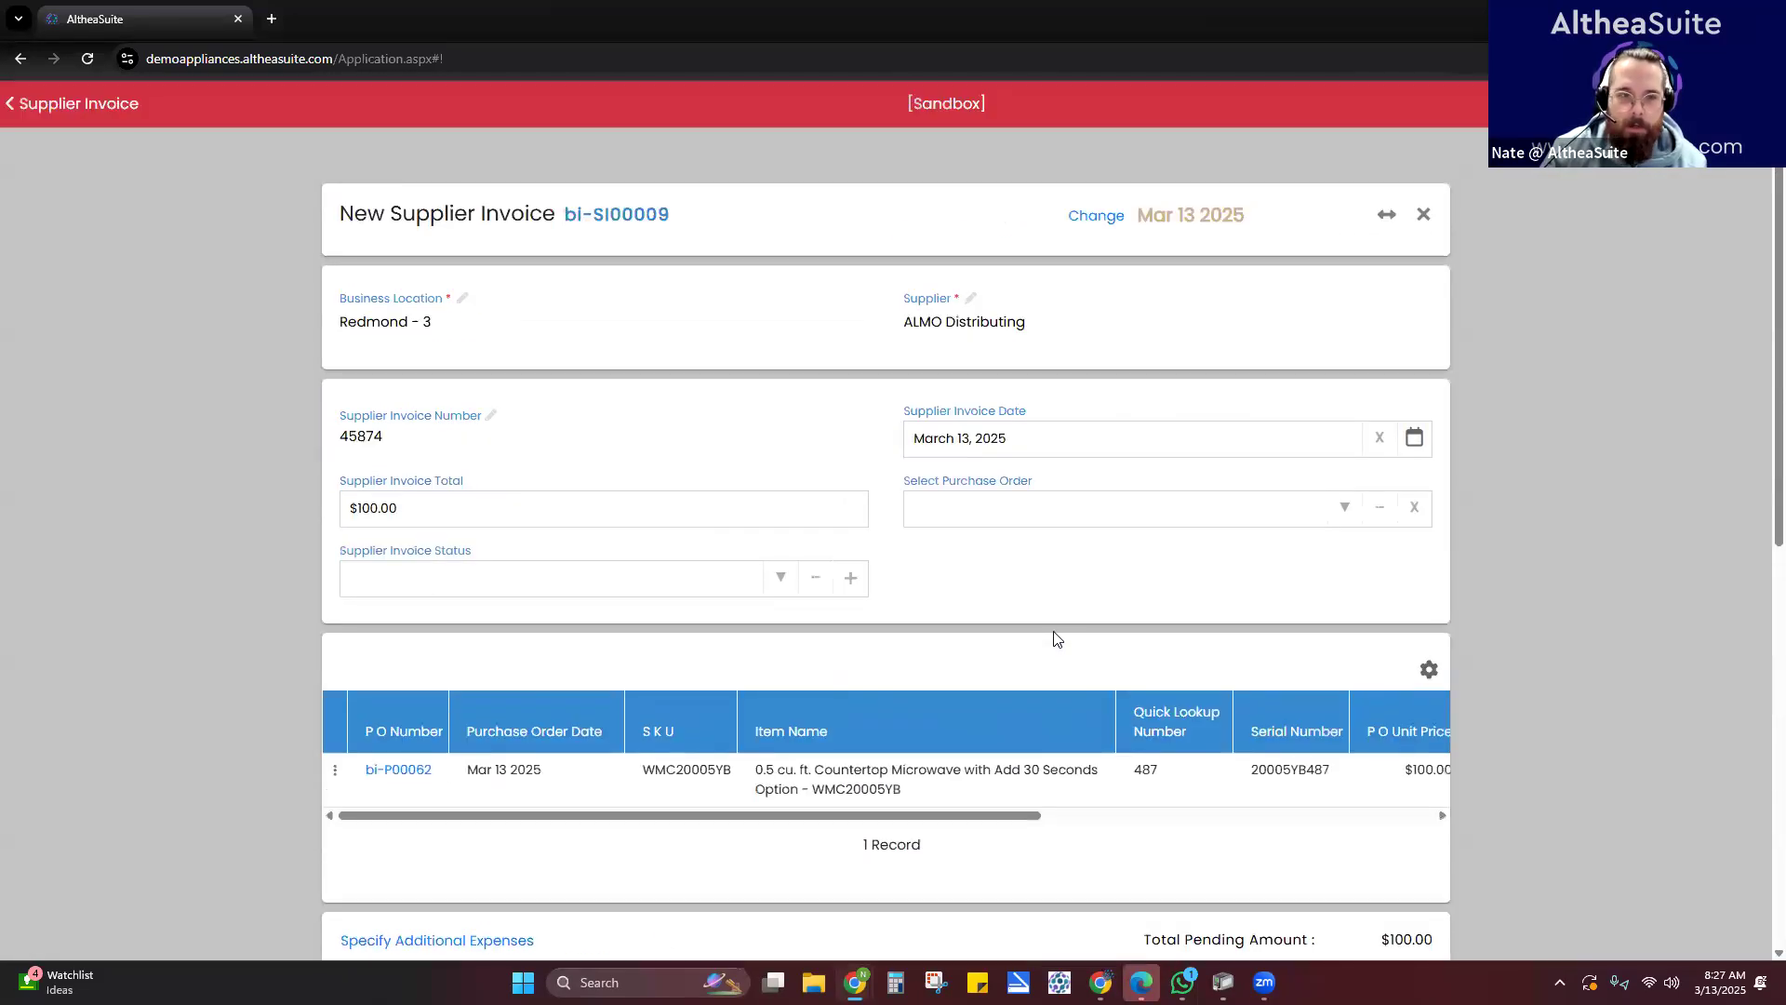
{"action": "scroll", "coordinate": [787, 568], "scroll_direction": "down", "scroll_amount": 5}
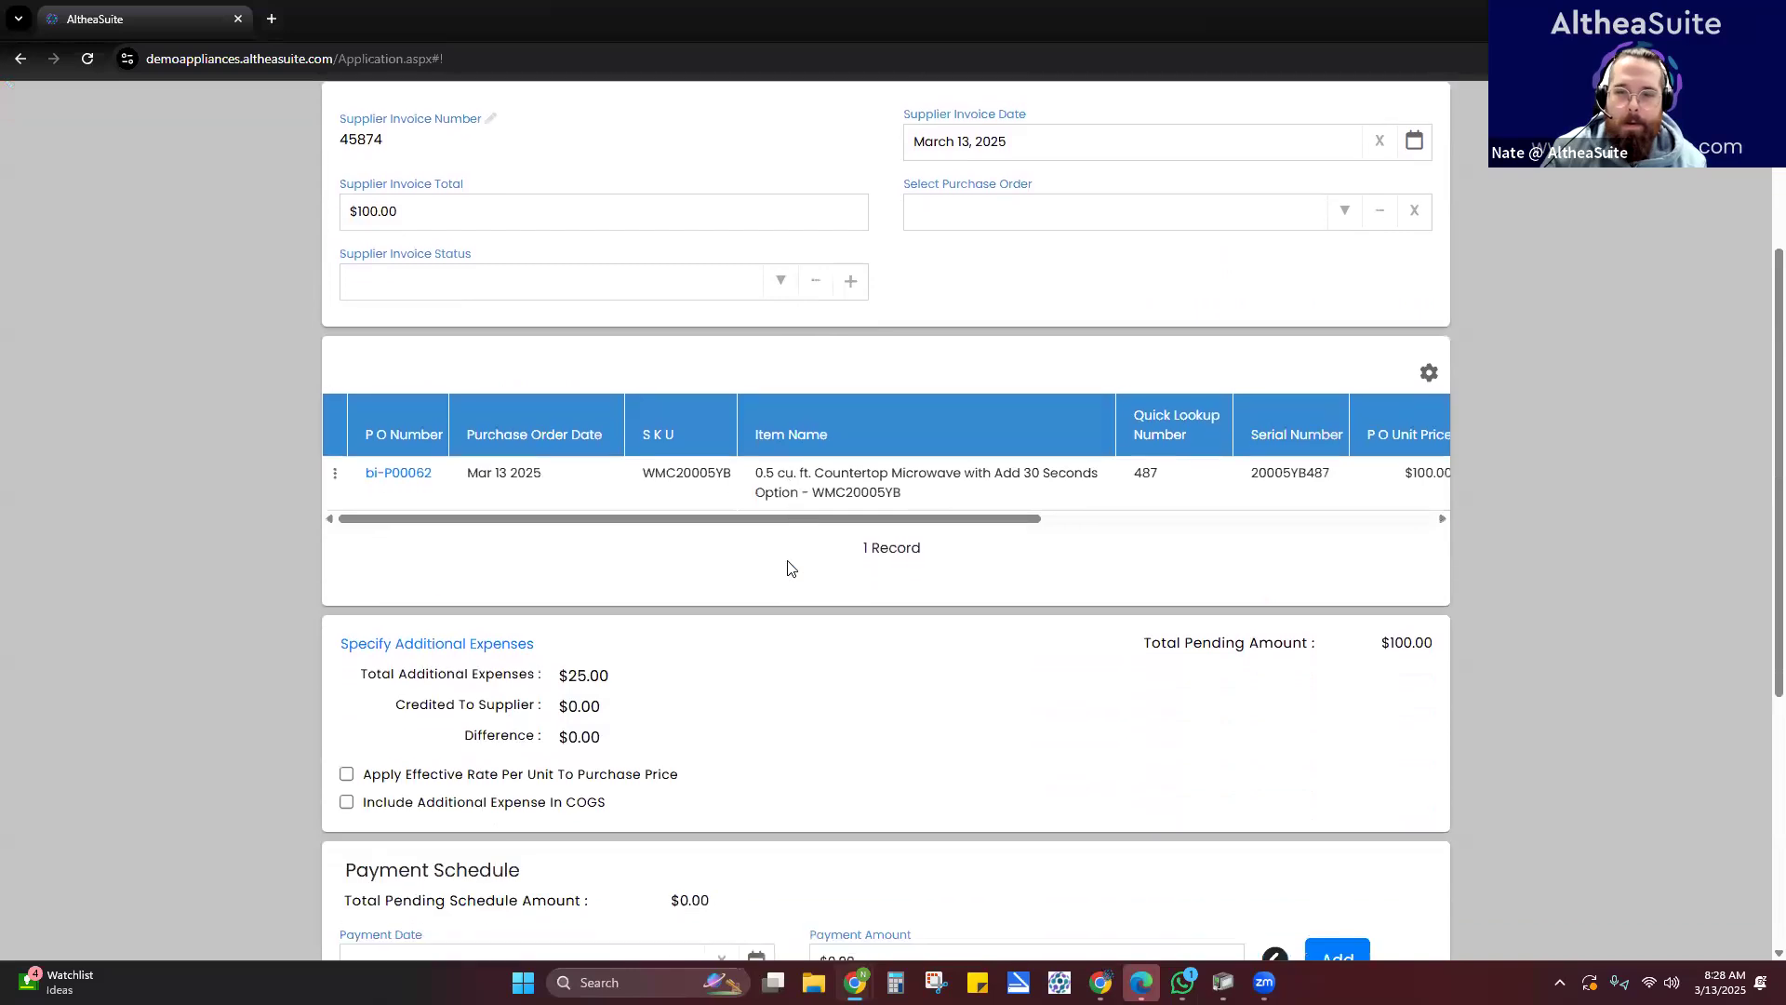
{"action": "scroll", "coordinate": [791, 567], "scroll_direction": "down", "scroll_amount": 3}
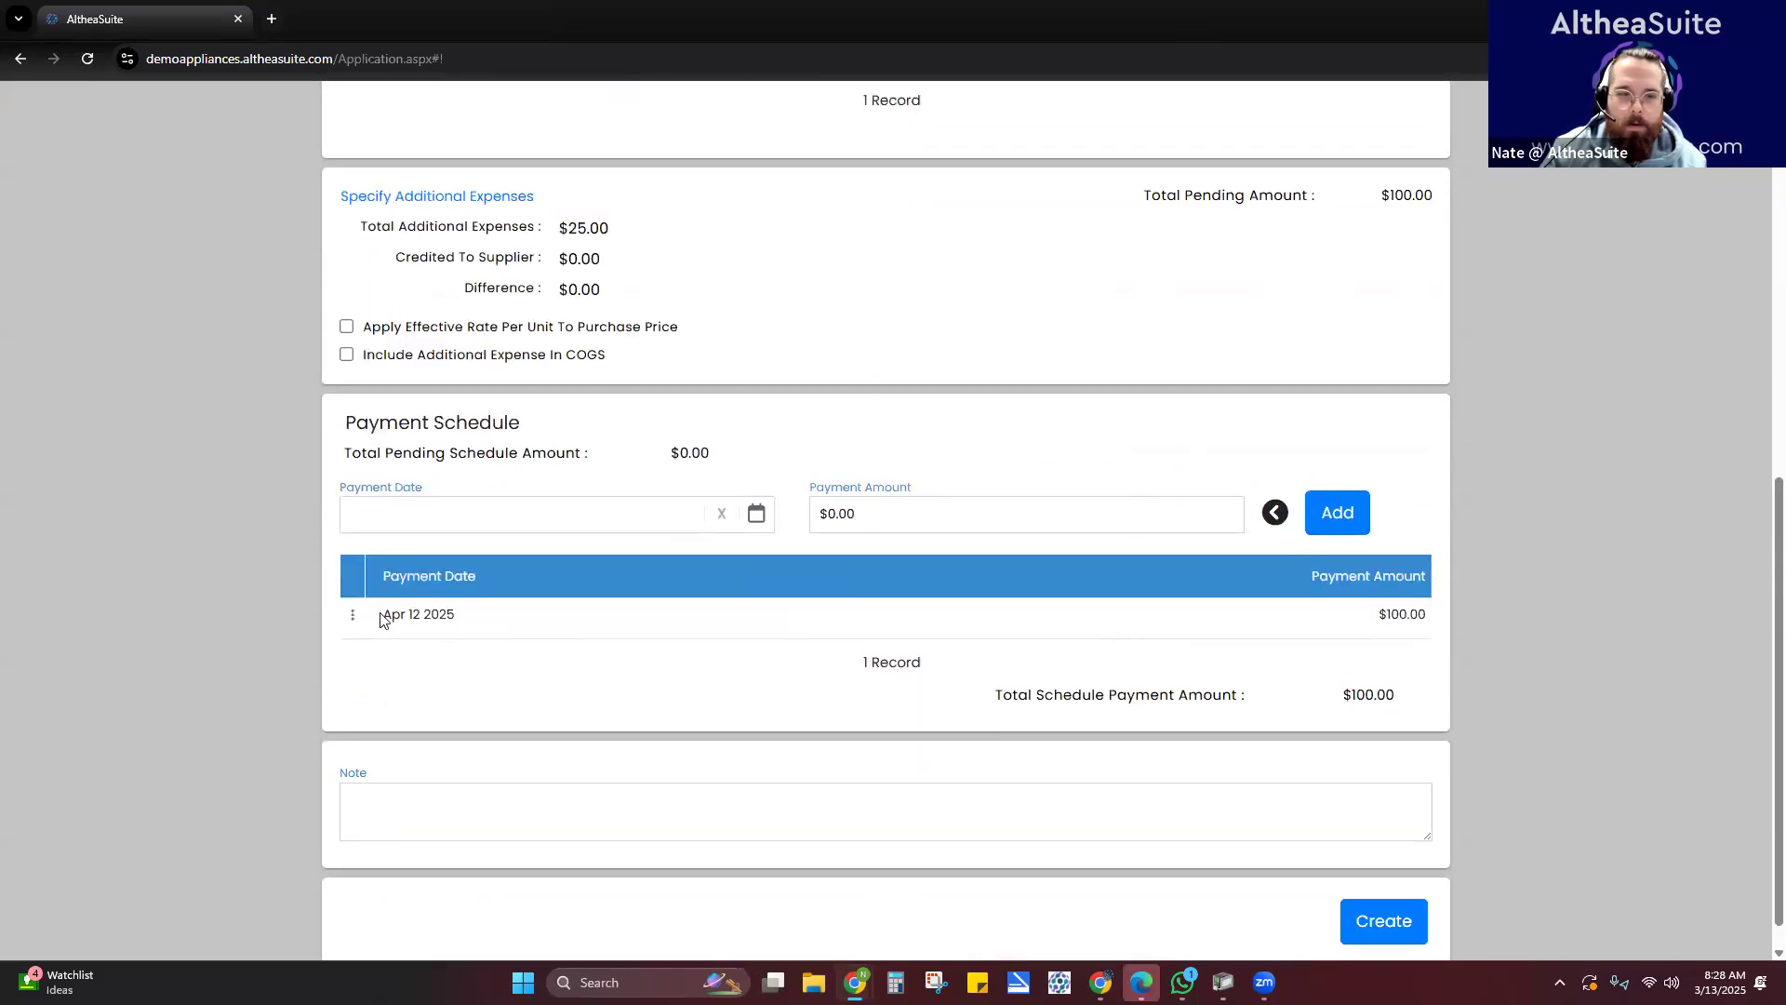
{"action": "left_click", "coordinate": [354, 622]}
{"action": "left_click", "coordinate": [414, 636]}
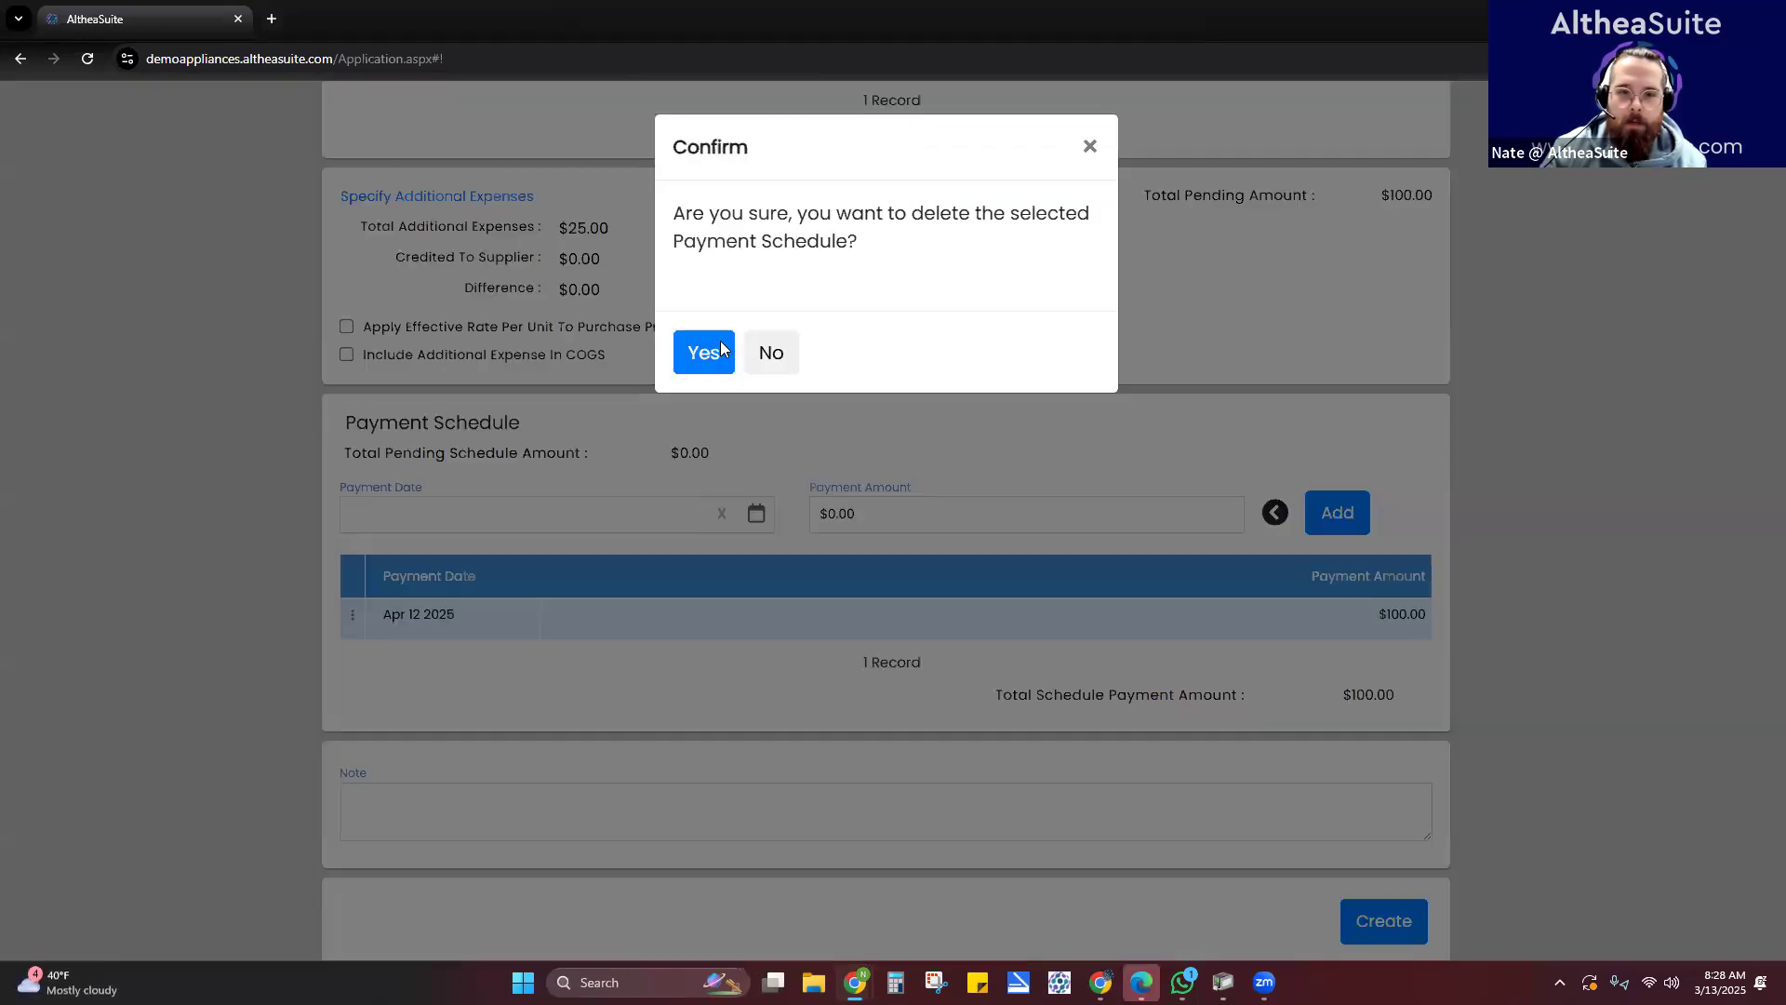
{"action": "left_click", "coordinate": [731, 362]}
- Add a $50 payment dated March 20, 2025 to the payment schedule
{"action": "scroll", "coordinate": [1162, 638], "scroll_direction": "up", "scroll_amount": 1}
{"action": "left_click", "coordinate": [610, 614]}
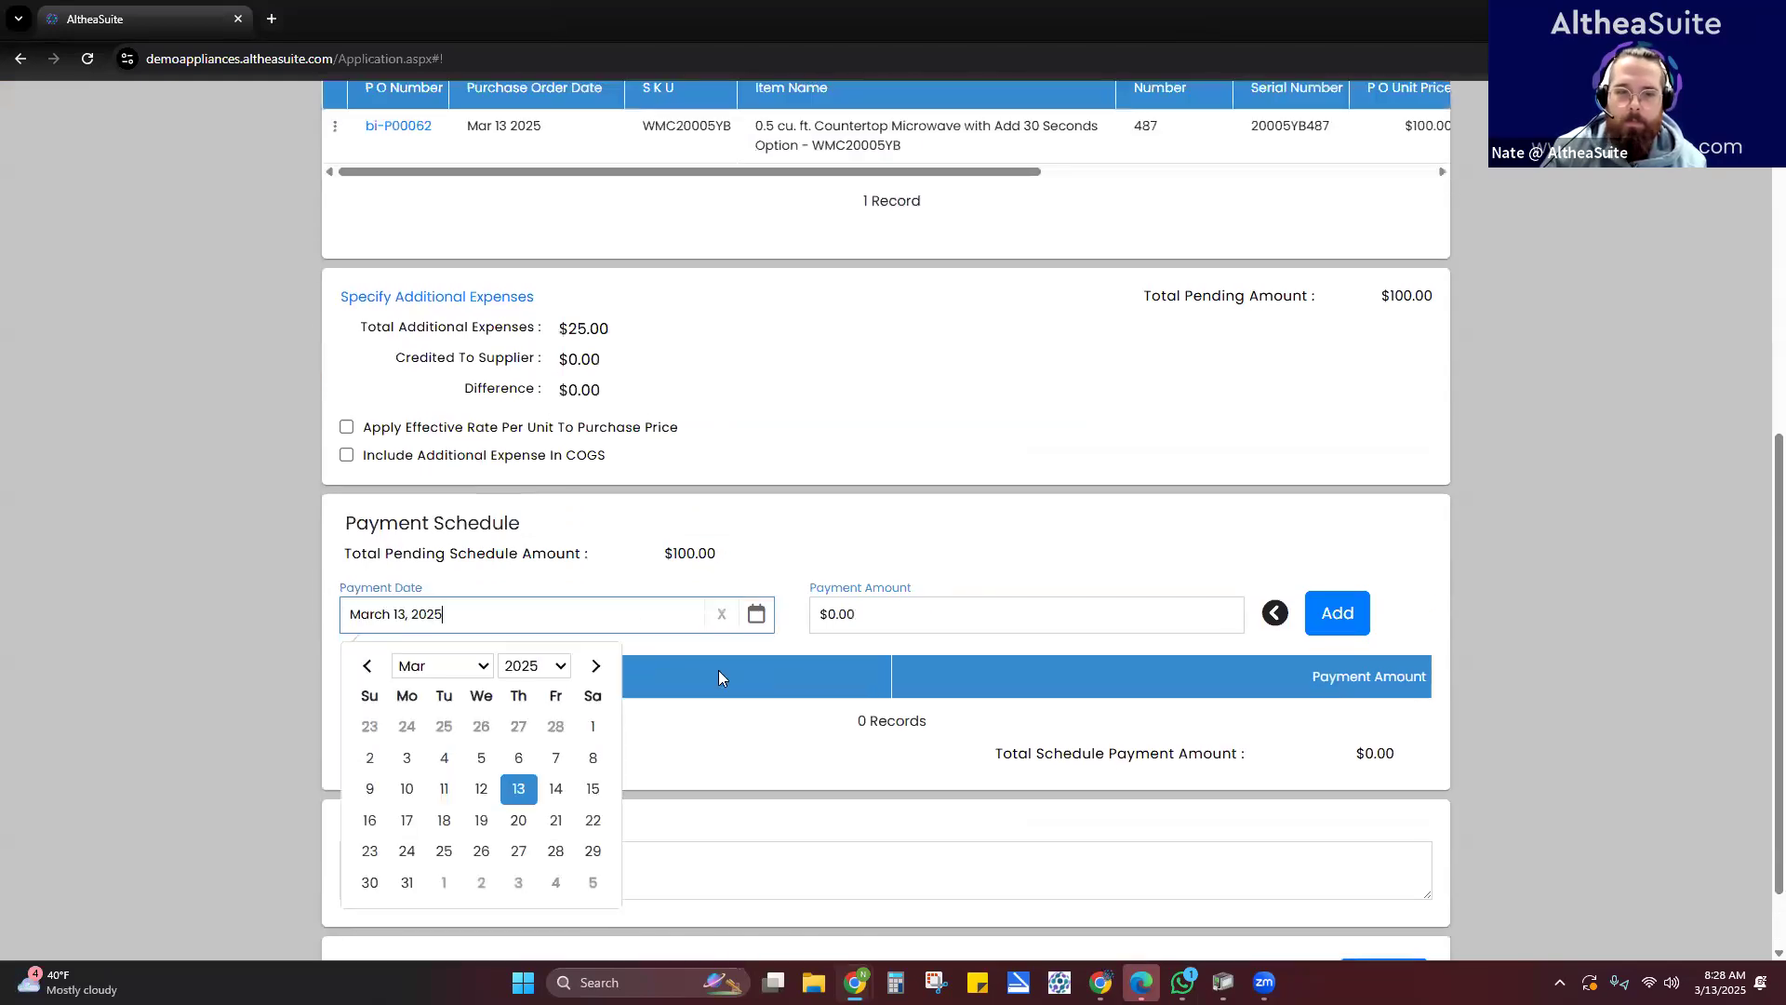
{"action": "left_click", "coordinate": [518, 819]}
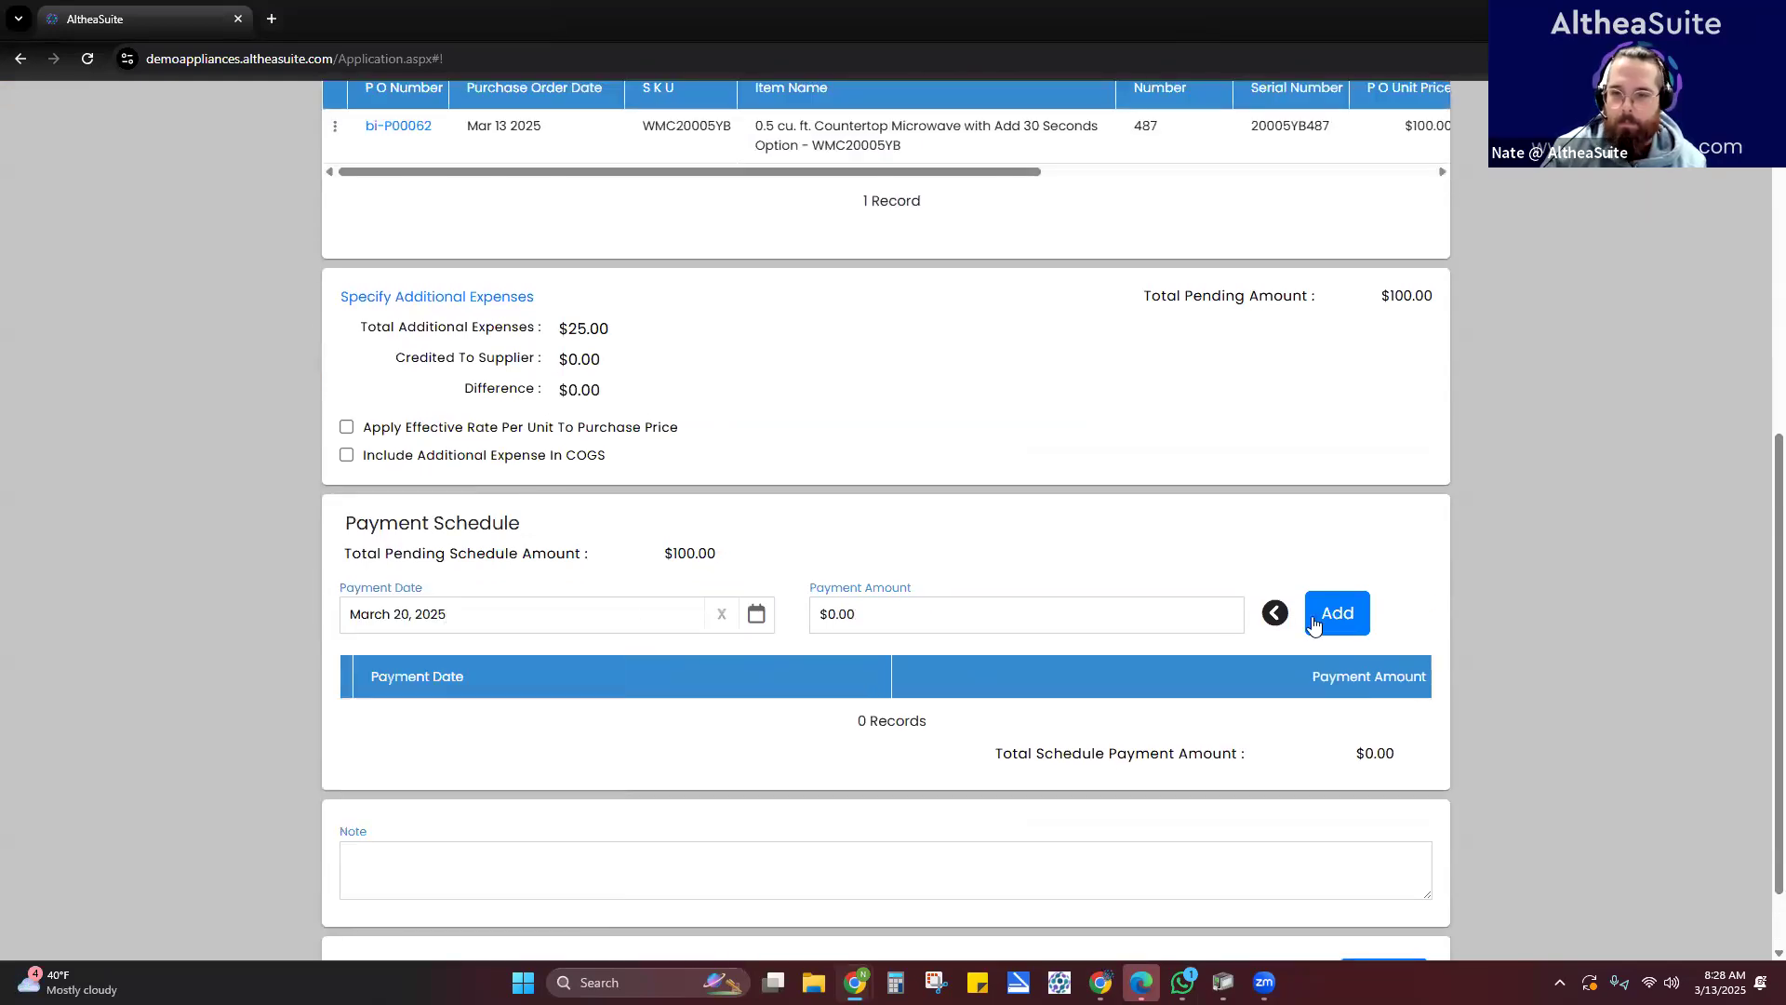
{"action": "left_click", "coordinate": [1116, 605]}
{"action": "type", "text": "50"}
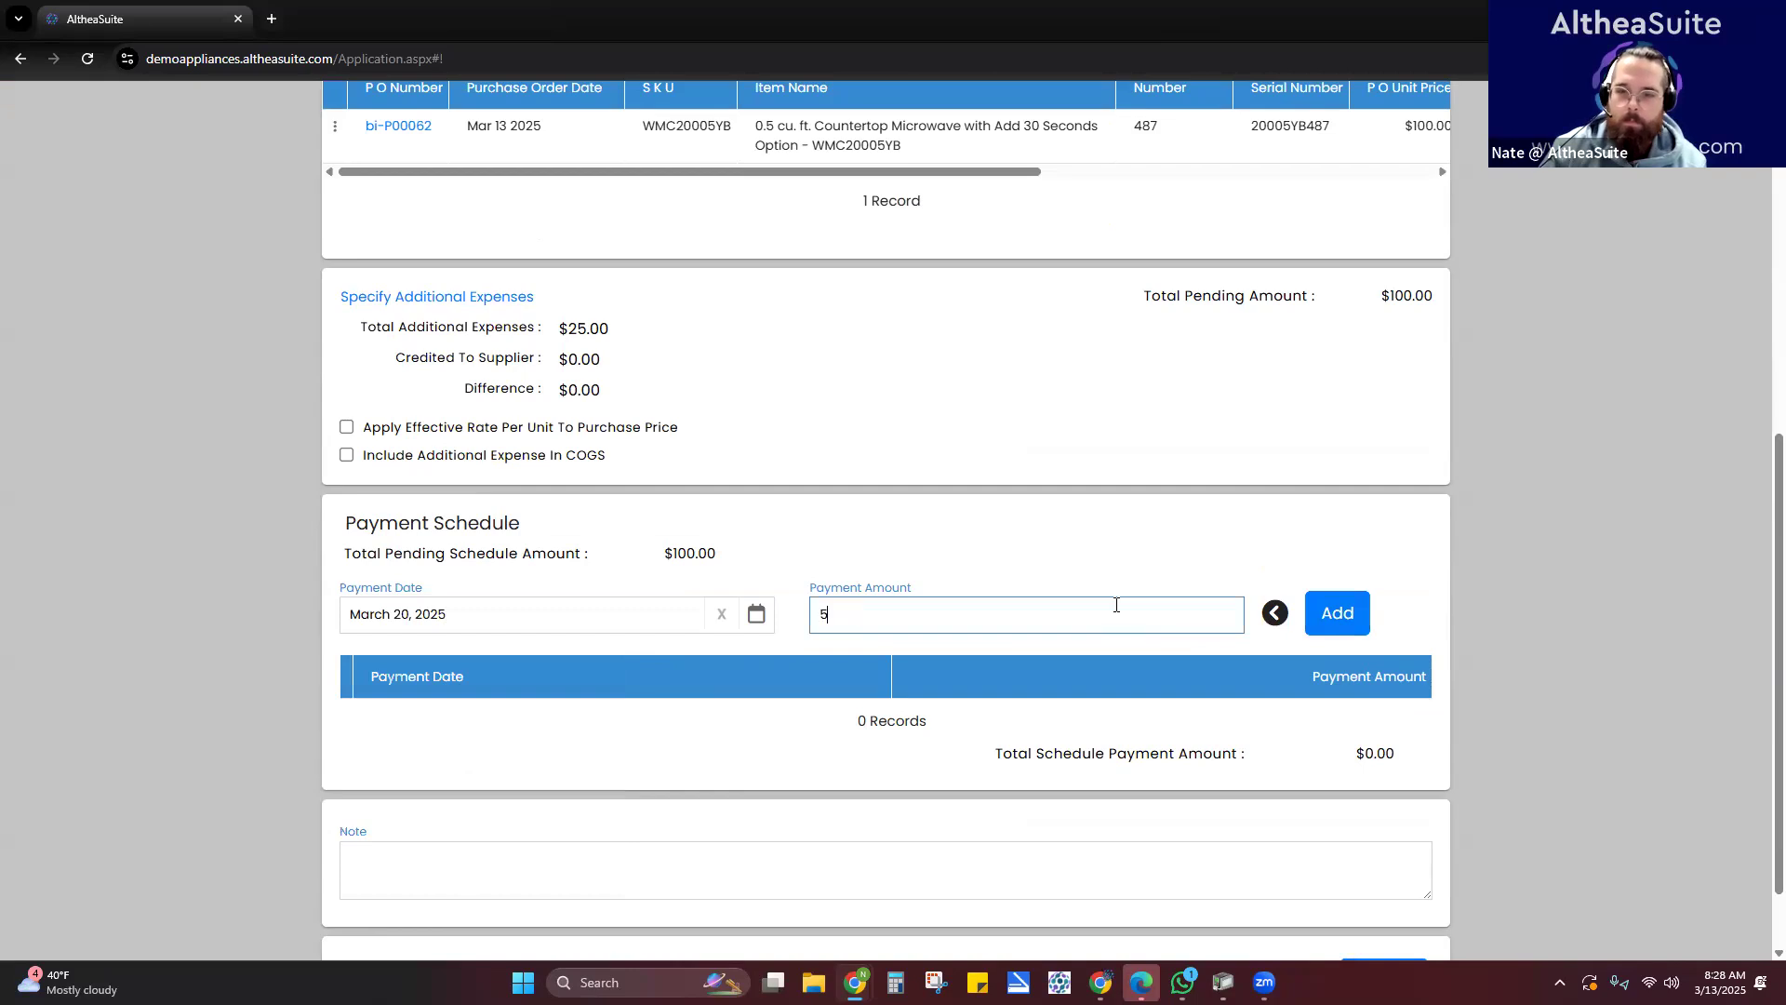
{"action": "left_click", "coordinate": [1337, 612]}
- Add a second $50 payment dated March 27, 2025 to the payment schedule
{"action": "left_click", "coordinate": [578, 614]}
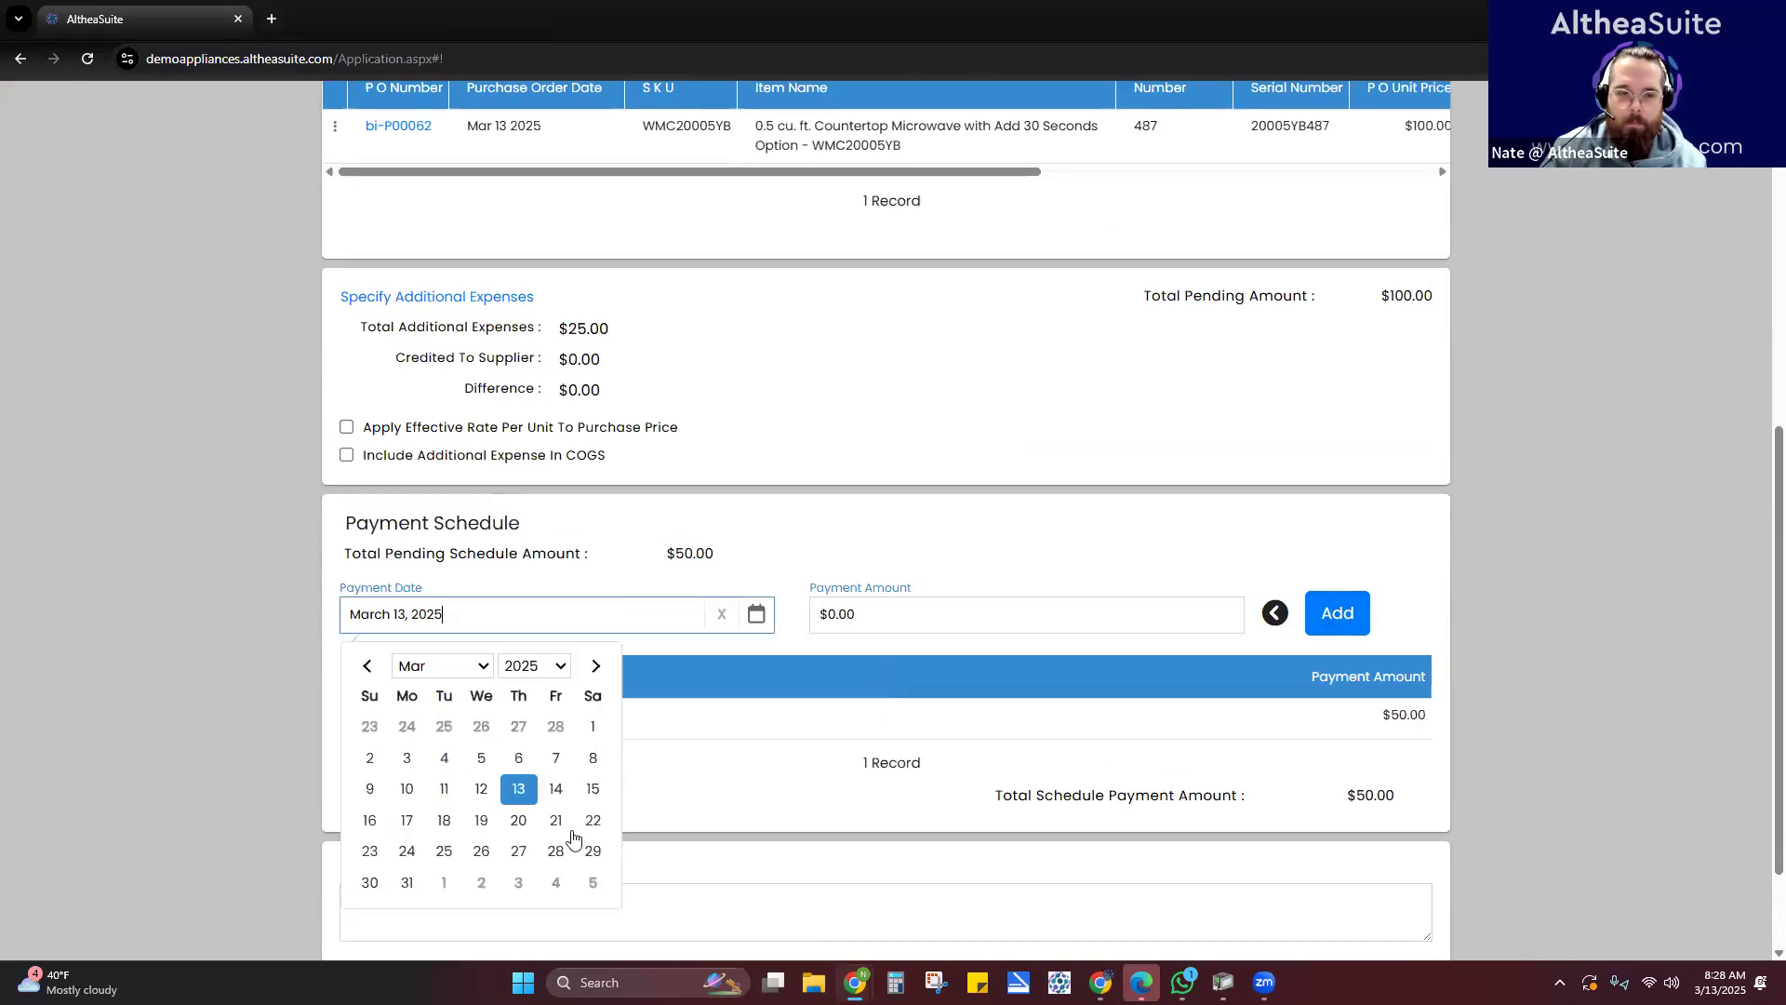
{"action": "left_click", "coordinate": [518, 850]}
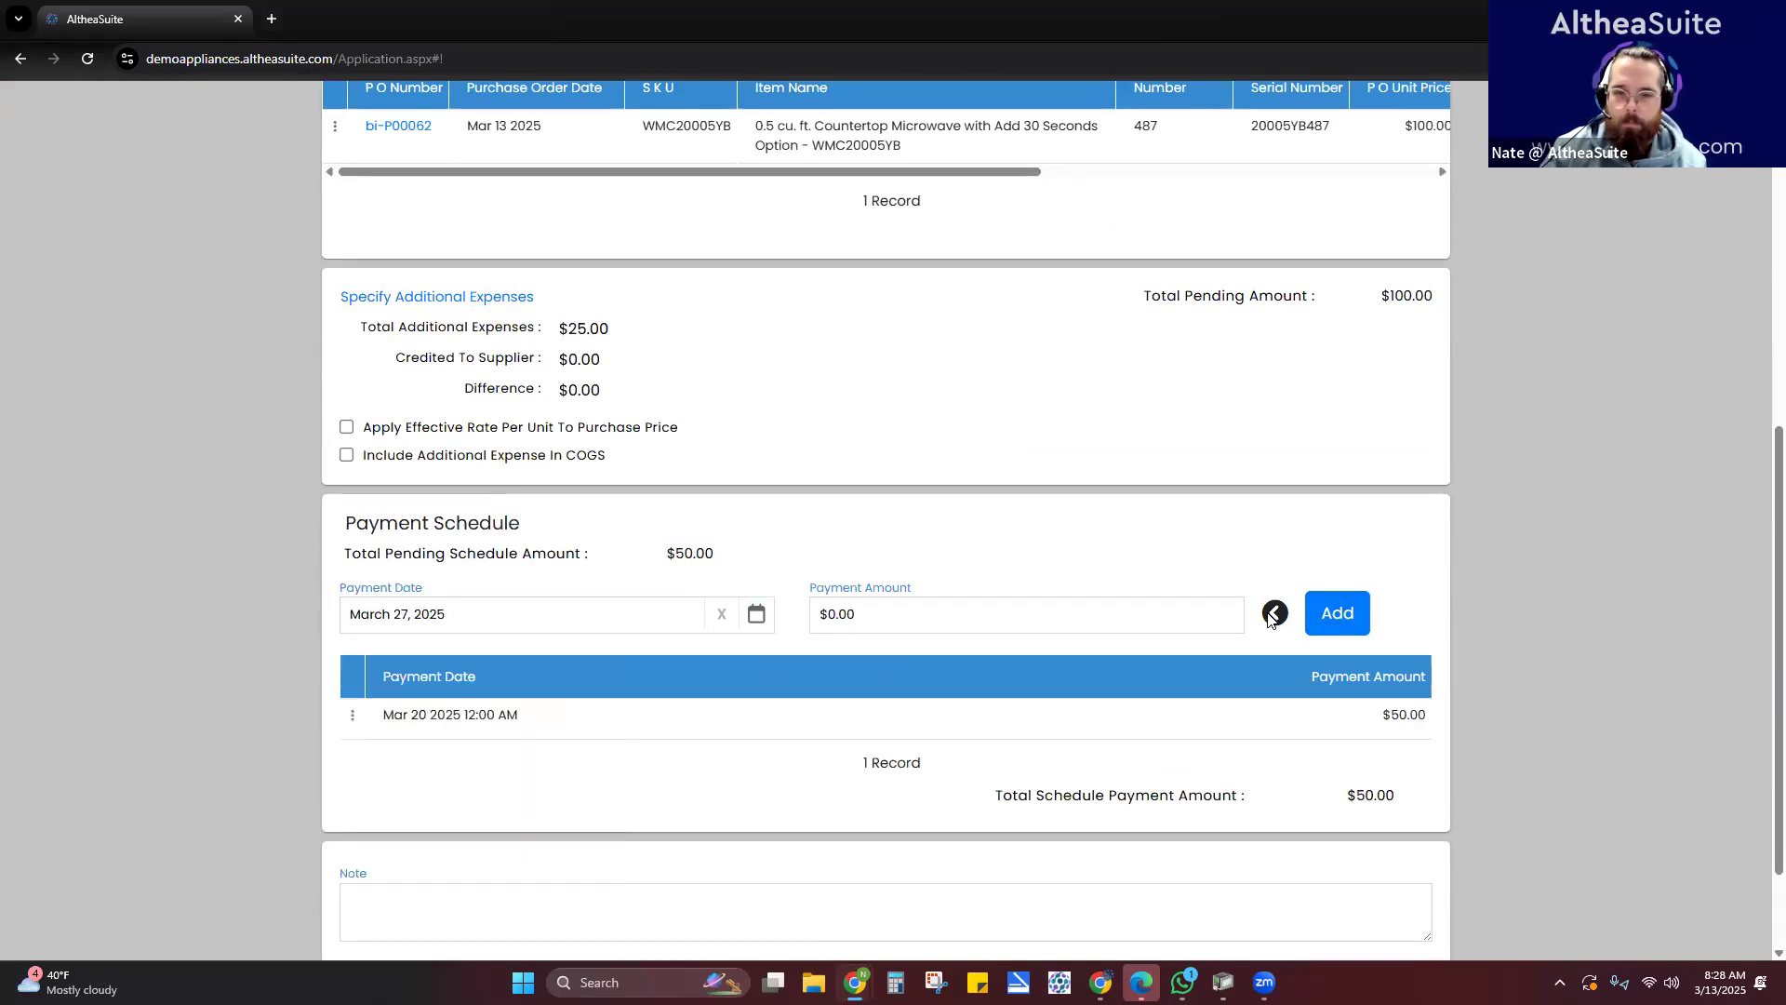
{"action": "left_click", "coordinate": [1084, 622]}
{"action": "type", "text": "50"}
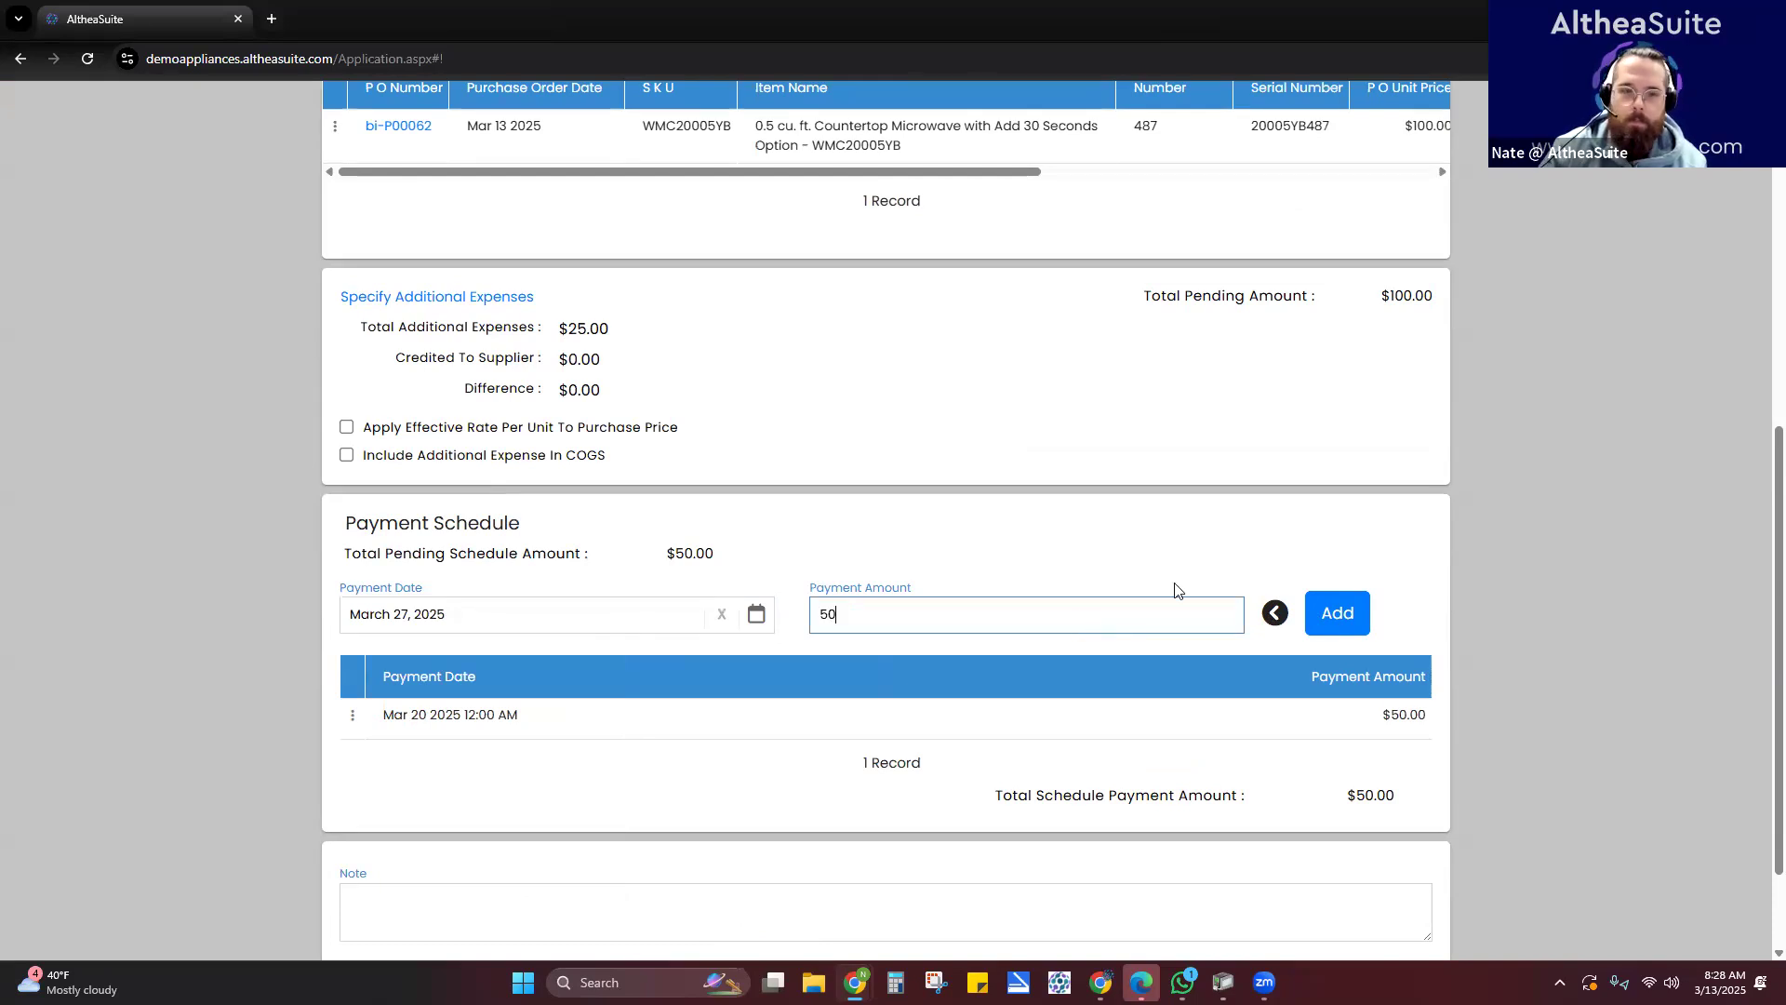
{"action": "left_click", "coordinate": [1336, 612]}
- Try to create the supplier invoice with the two scheduled $50 payments
{"action": "scroll", "coordinate": [1451, 891], "scroll_direction": "down", "scroll_amount": 1}
{"action": "scroll", "coordinate": [1452, 891], "scroll_direction": "down", "scroll_amount": 2}
{"action": "left_click", "coordinate": [1386, 895]}
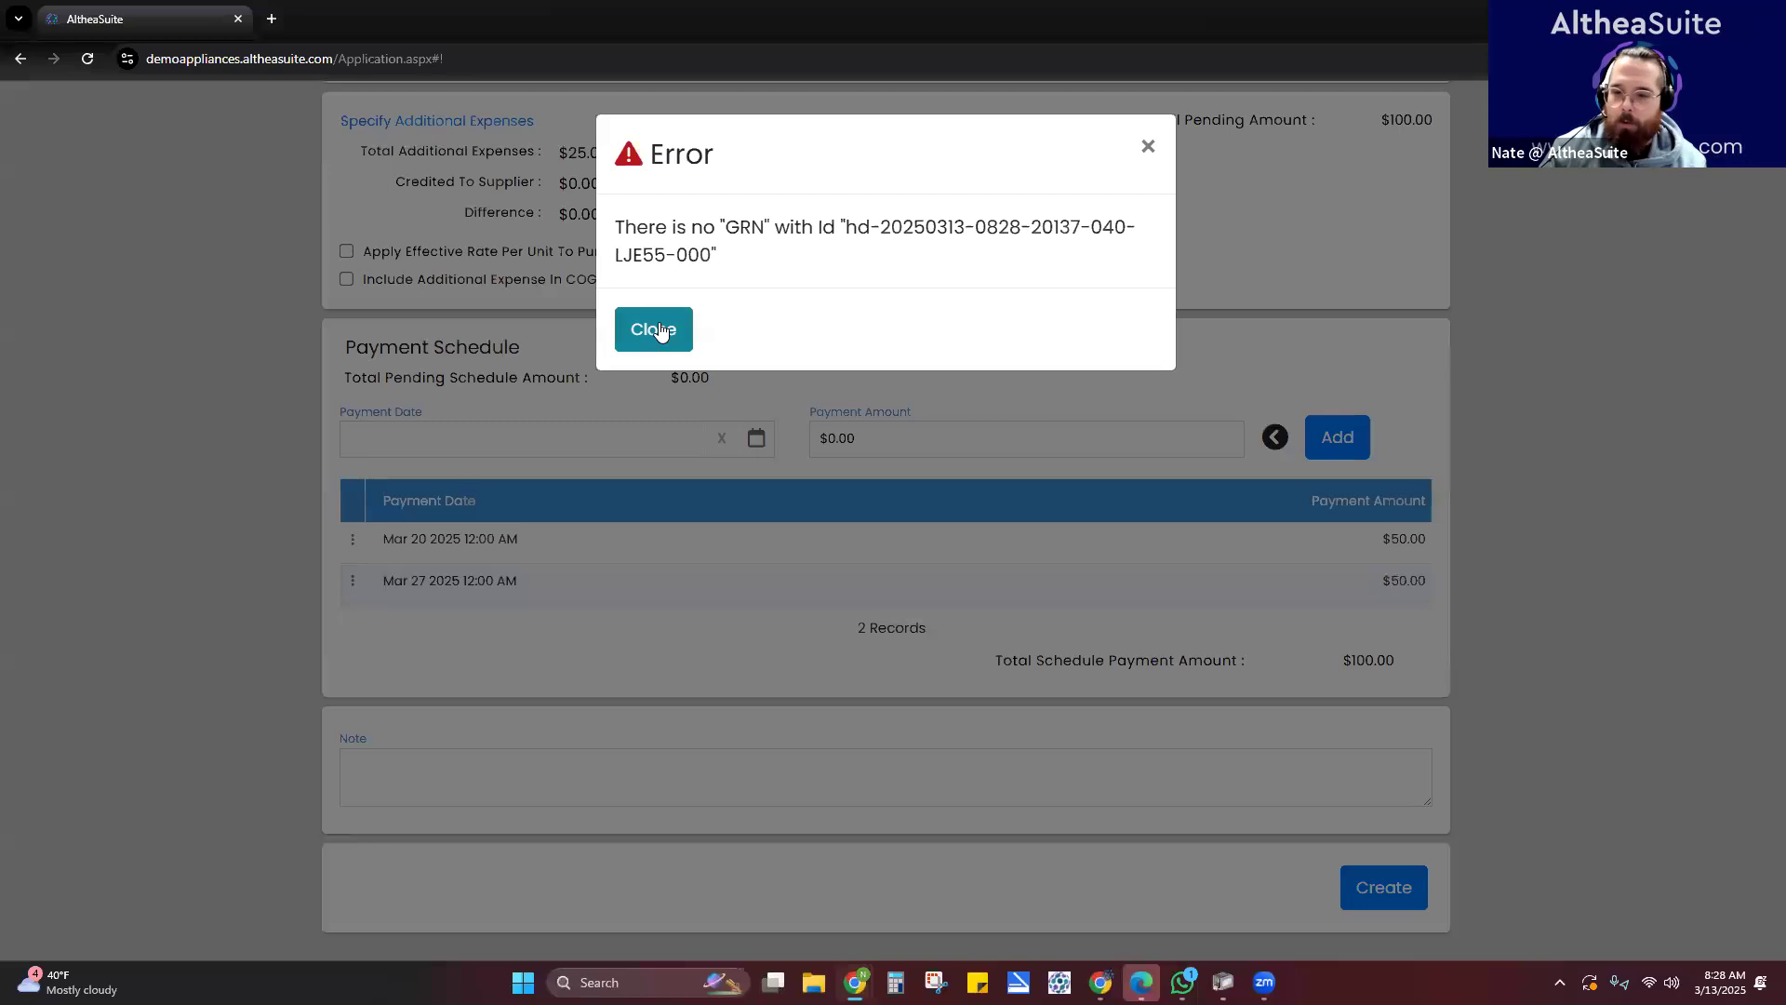
{"action": "left_click", "coordinate": [660, 331]}
{"action": "scroll", "coordinate": [1319, 443], "scroll_direction": "up", "scroll_amount": 9}
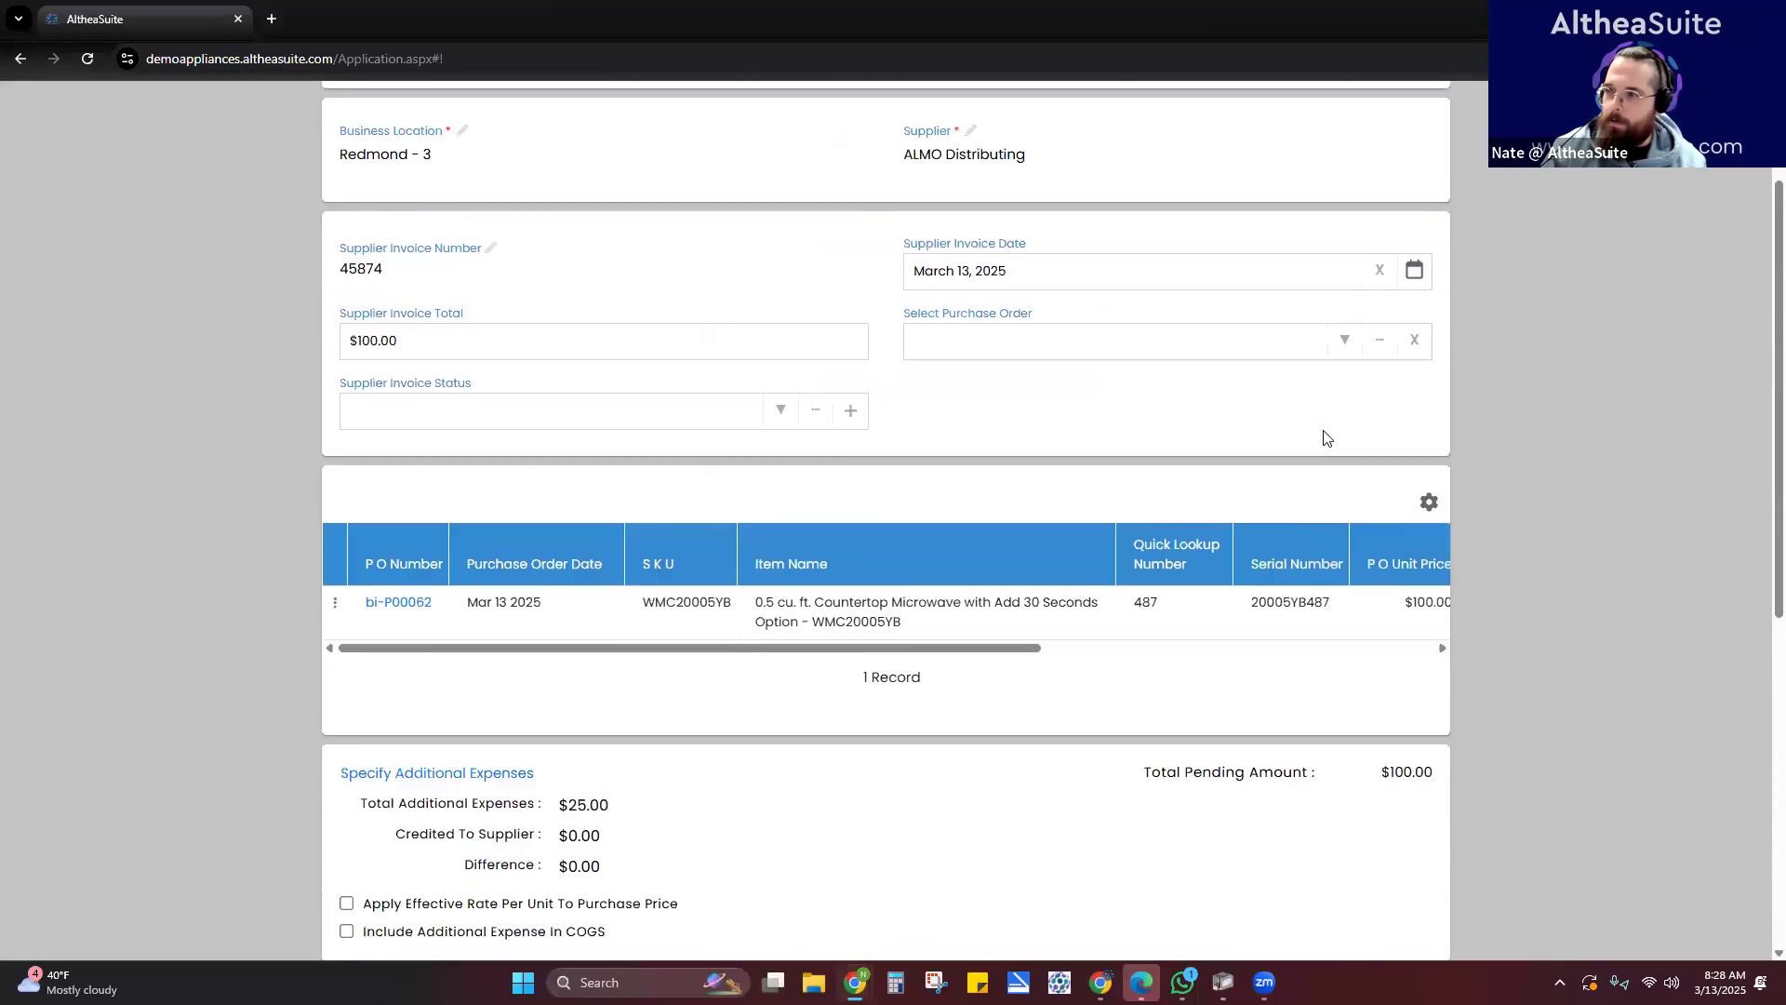
{"action": "scroll", "coordinate": [611, 491], "scroll_direction": "down", "scroll_amount": 1}
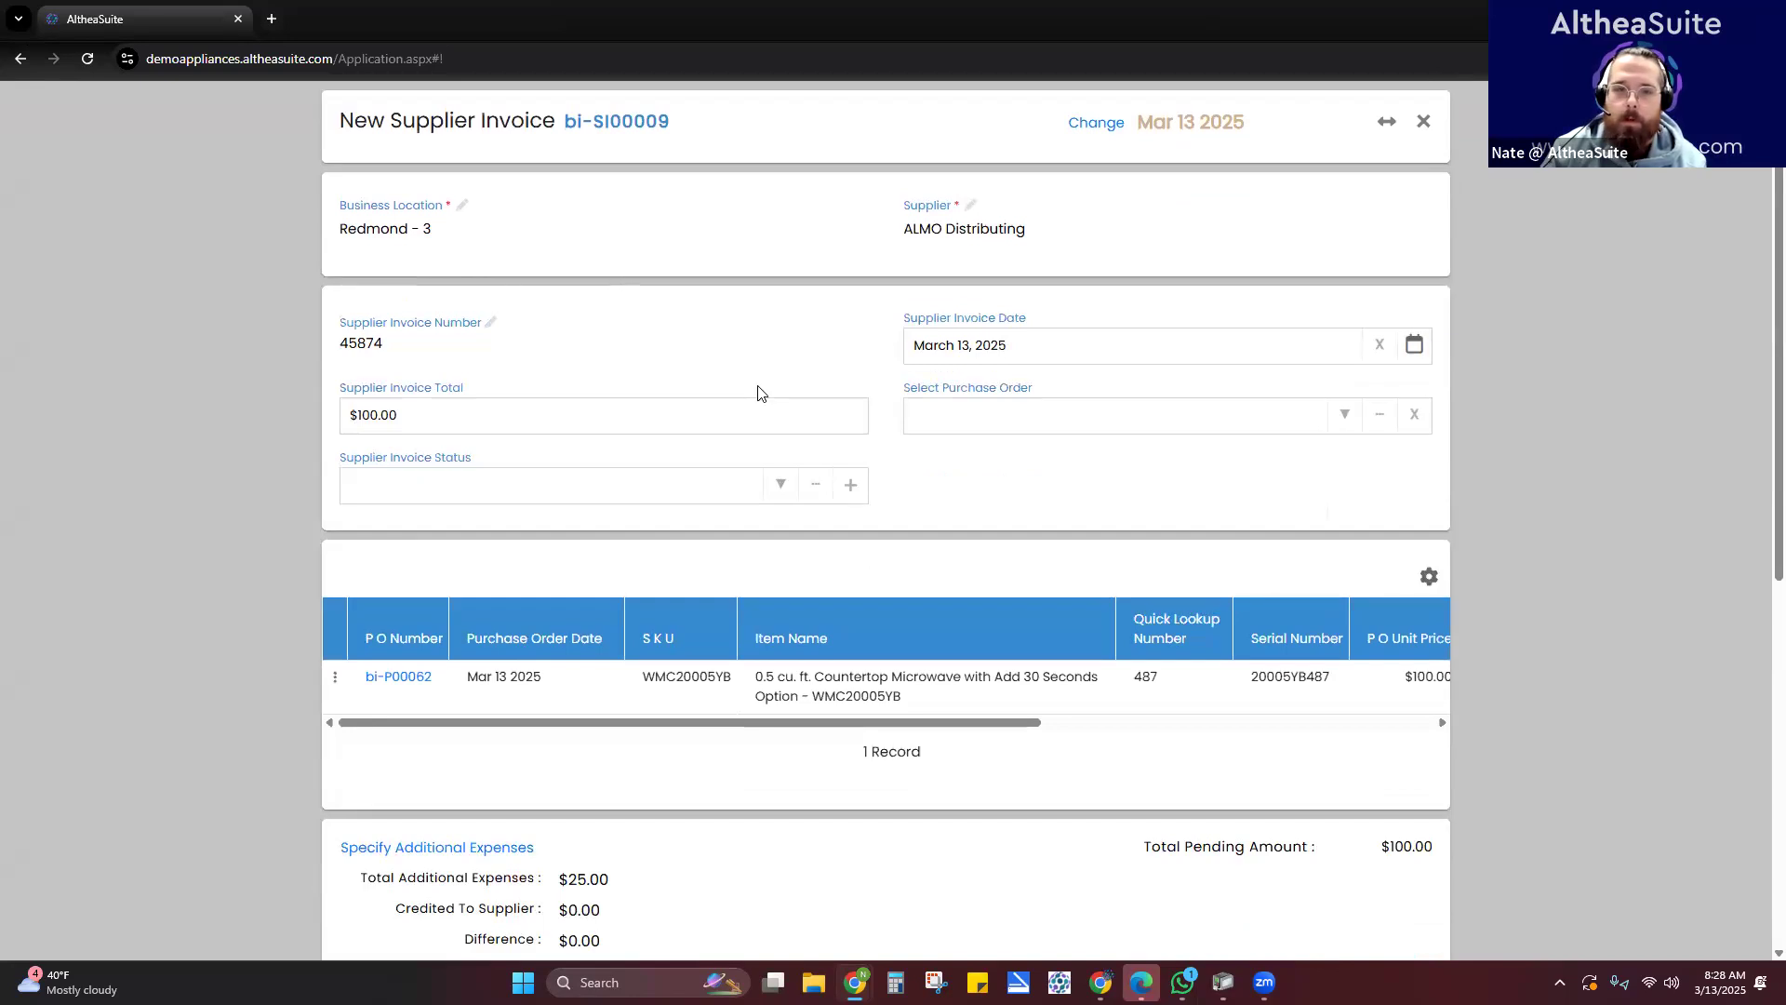
{"action": "scroll", "coordinate": [758, 392], "scroll_direction": "up", "scroll_amount": 1}
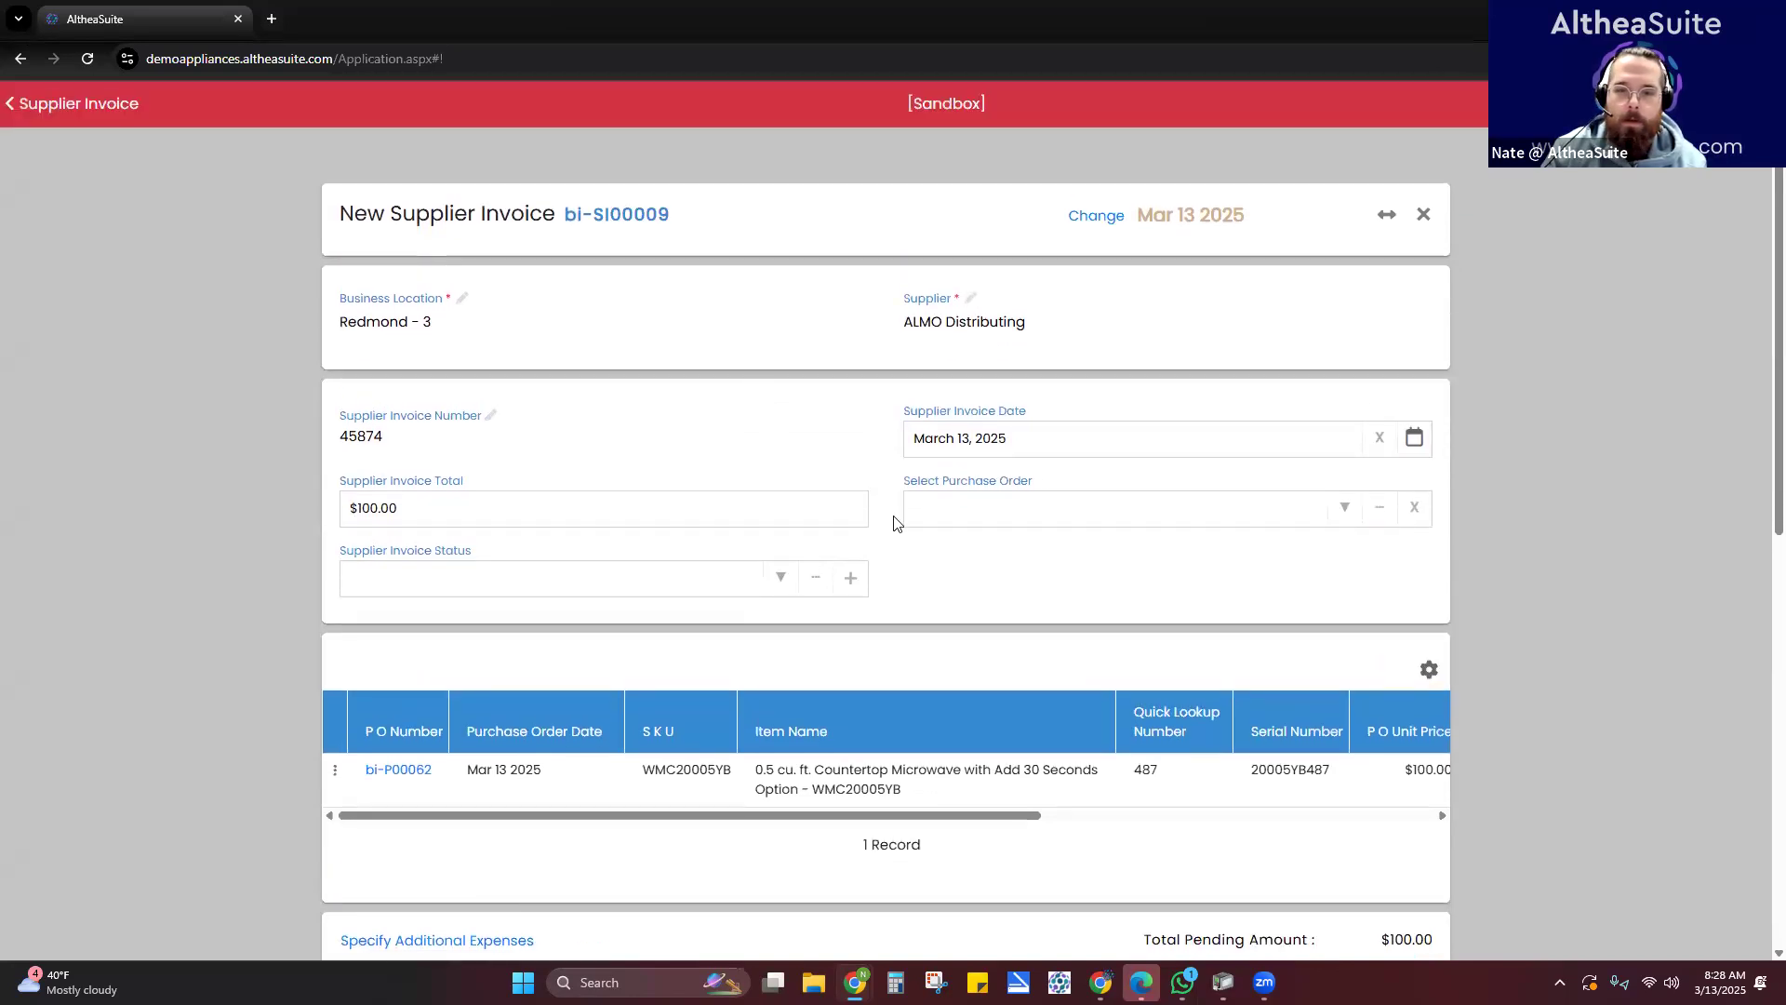
- Apply the effective rate per unit to the purchase price and include the additional expense in COGS
{"action": "scroll", "coordinate": [893, 523], "scroll_direction": "down", "scroll_amount": 3}
{"action": "left_click_drag", "start_coordinate": [888, 537], "coordinate": [335, 501]}
{"action": "left_click", "coordinate": [335, 499]}
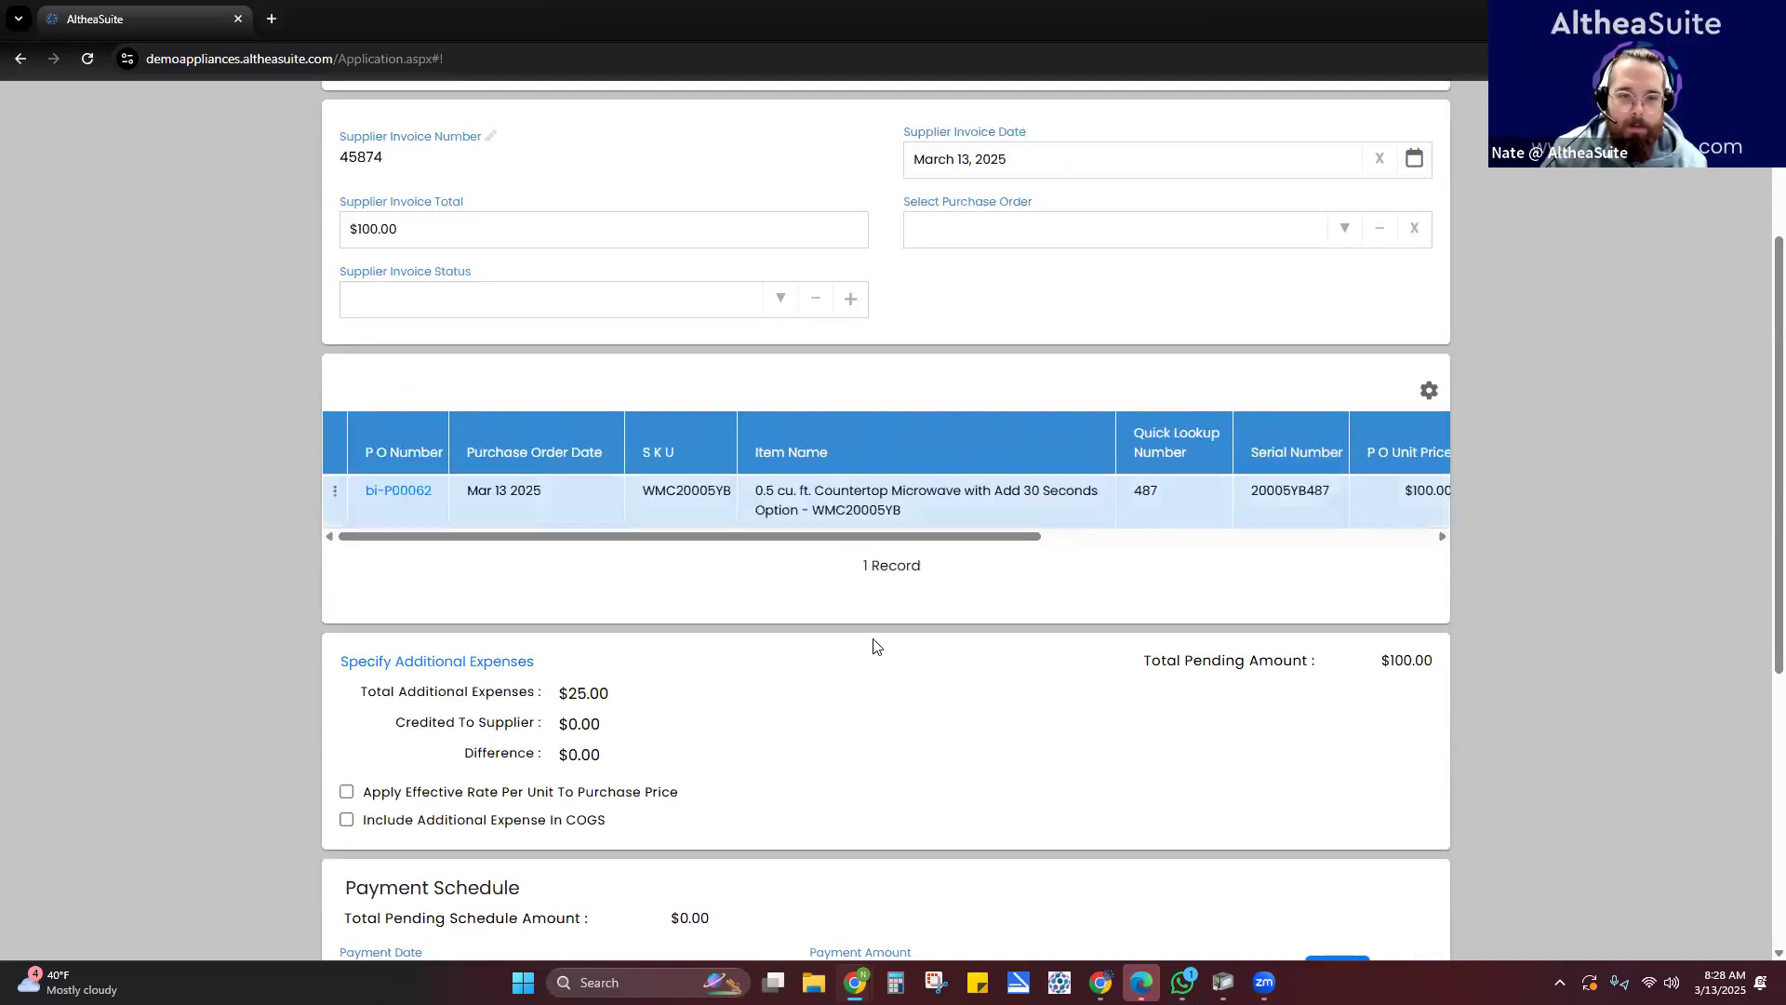
{"action": "scroll", "coordinate": [877, 646], "scroll_direction": "down", "scroll_amount": 5}
{"action": "scroll", "coordinate": [875, 646], "scroll_direction": "up", "scroll_amount": 2}
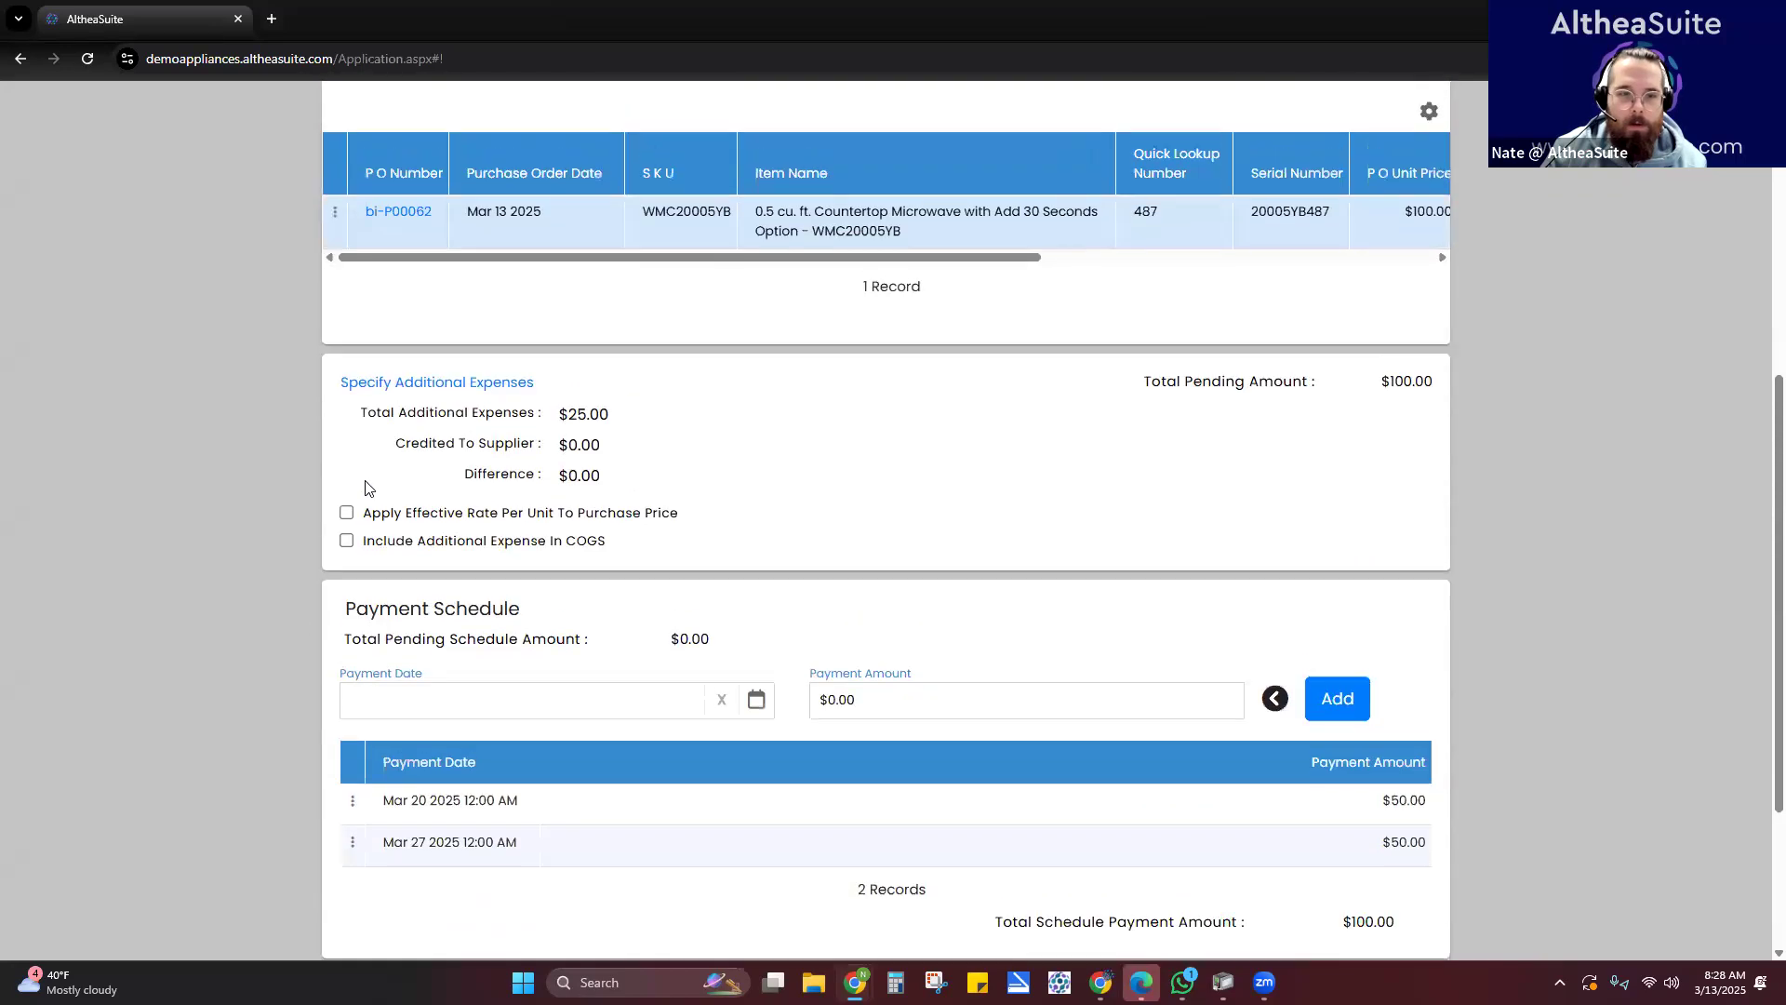
{"action": "left_click", "coordinate": [384, 512]}
{"action": "left_click", "coordinate": [566, 546]}
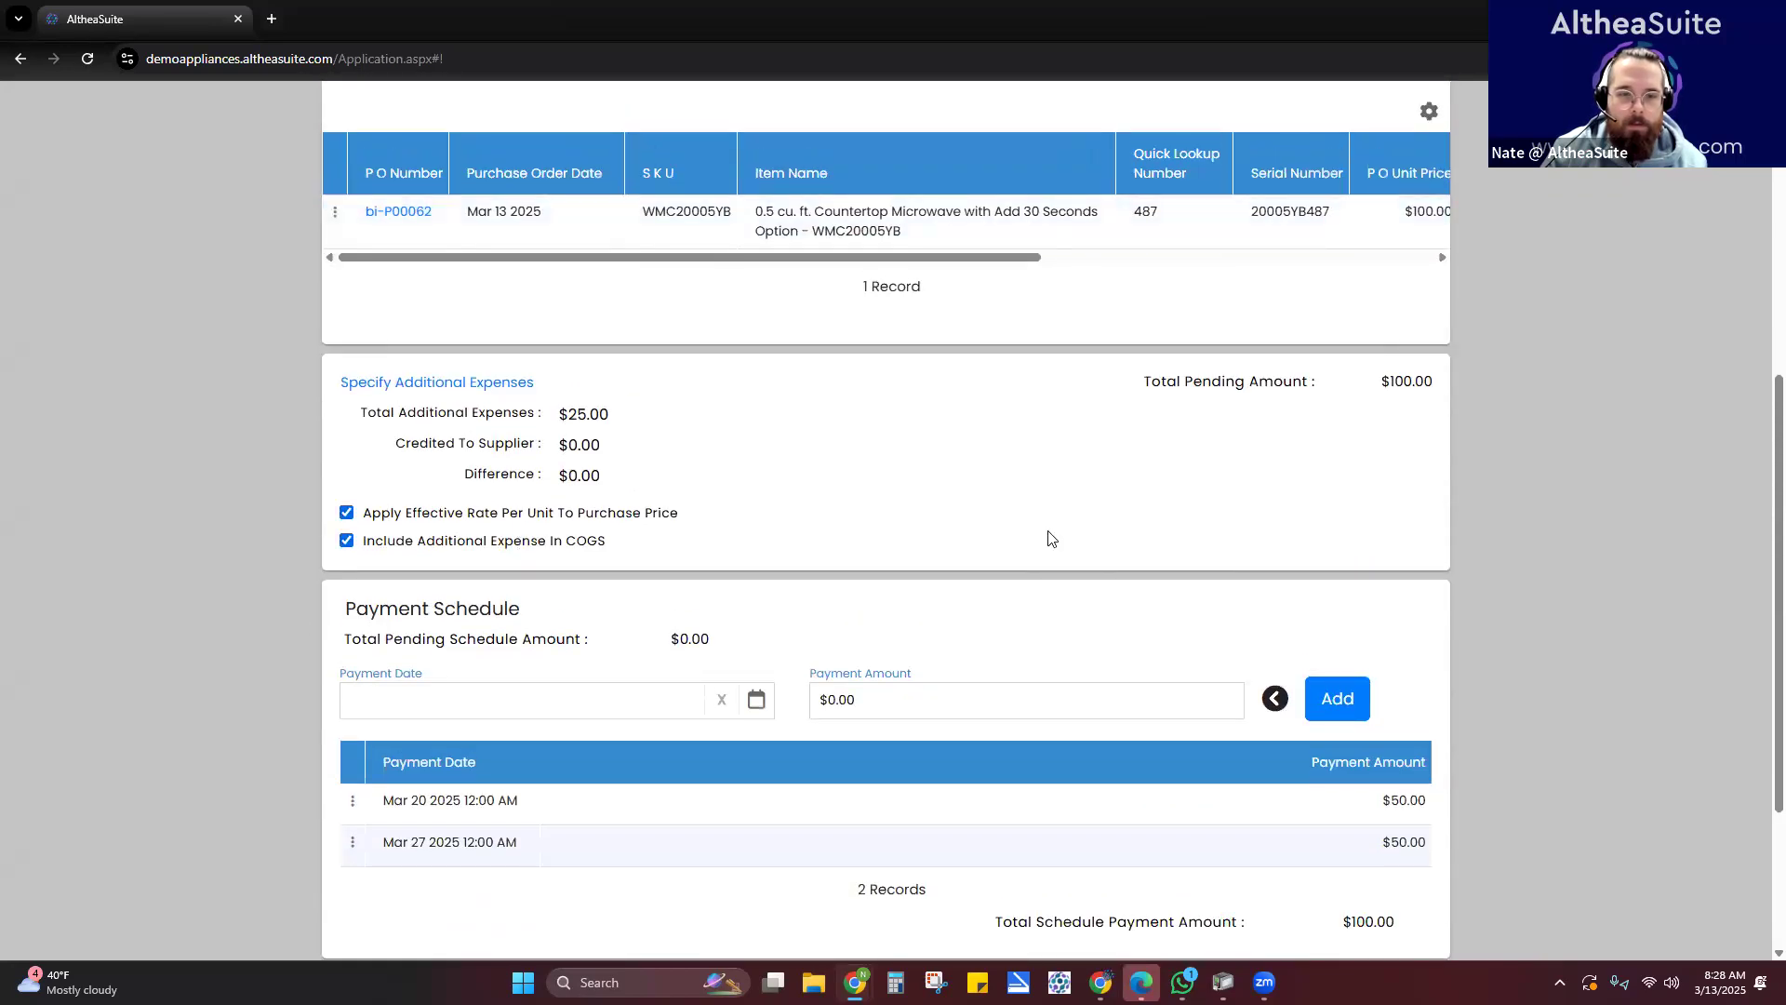
- Try to create the supplier invoice with both expense options enabled, and close the form
{"action": "scroll", "coordinate": [1457, 803], "scroll_direction": "down", "scroll_amount": 2}
{"action": "left_click", "coordinate": [1383, 888]}
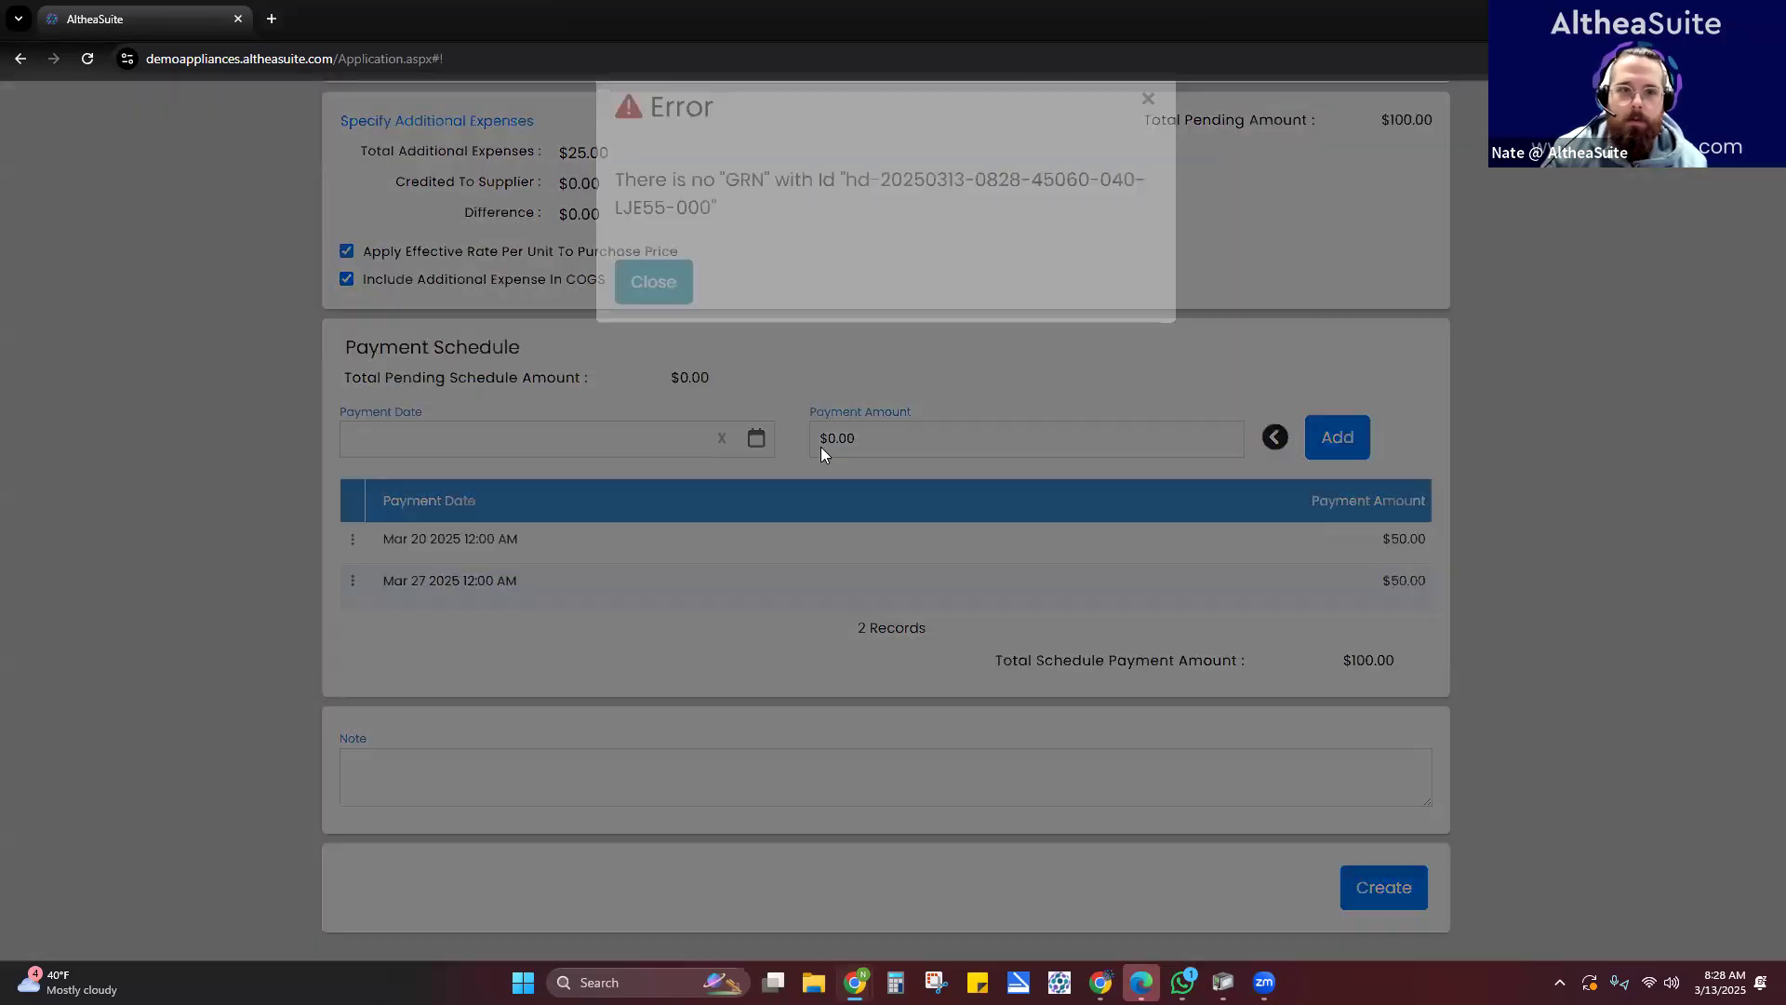
{"action": "left_click", "coordinate": [650, 326]}
{"action": "scroll", "coordinate": [1115, 288], "scroll_direction": "up", "scroll_amount": 5}
{"action": "scroll", "coordinate": [1115, 288], "scroll_direction": "up", "scroll_amount": 4}
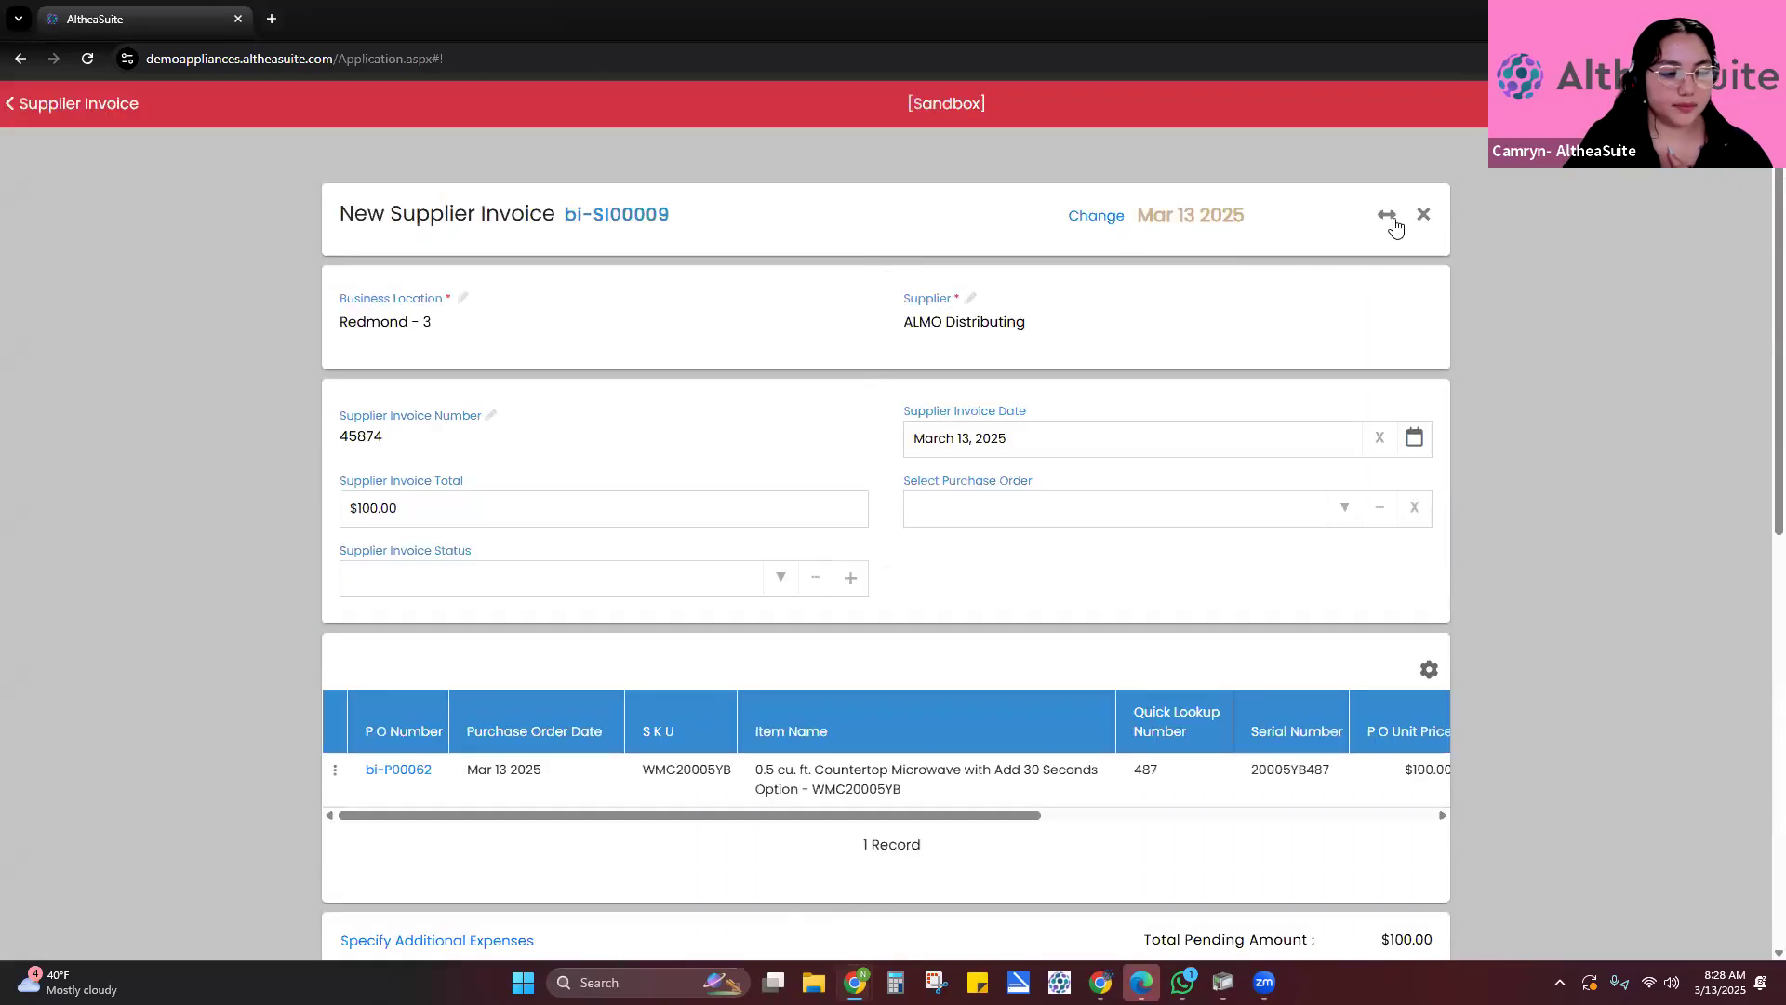
{"action": "left_click", "coordinate": [1422, 221]}
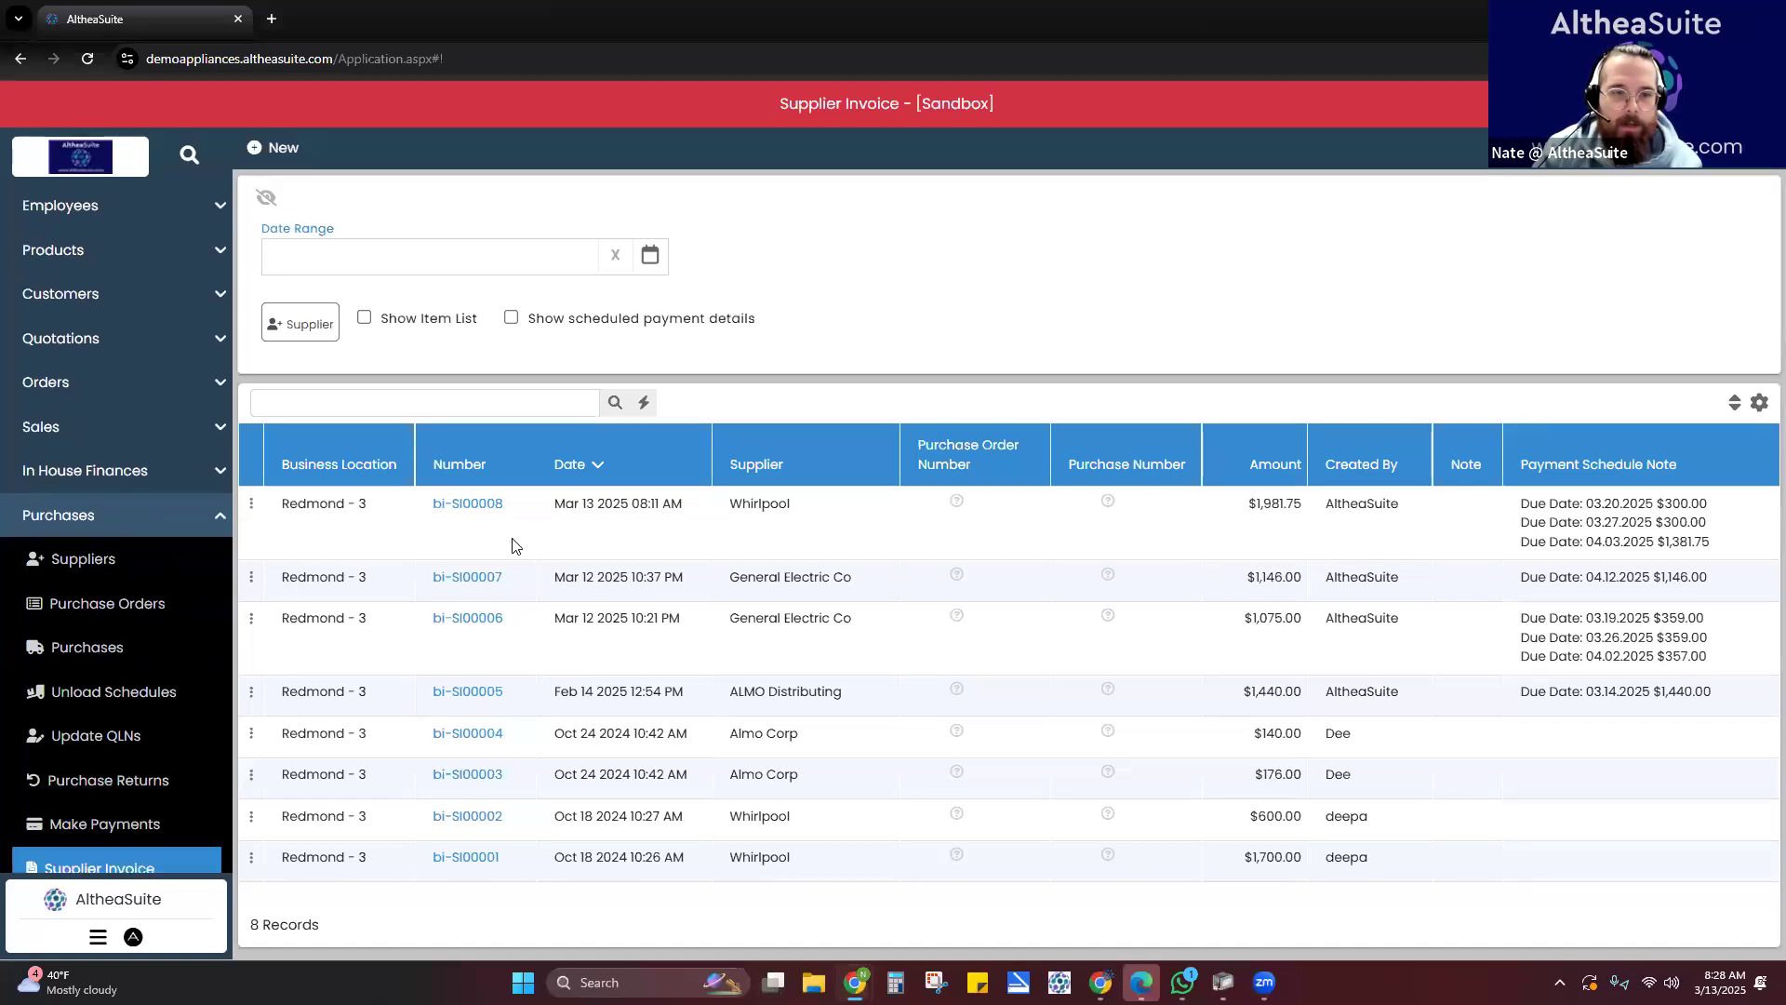
- View the financial transactions of the newest Whirlpool supplier invoice
{"action": "left_click", "coordinate": [1033, 539]}
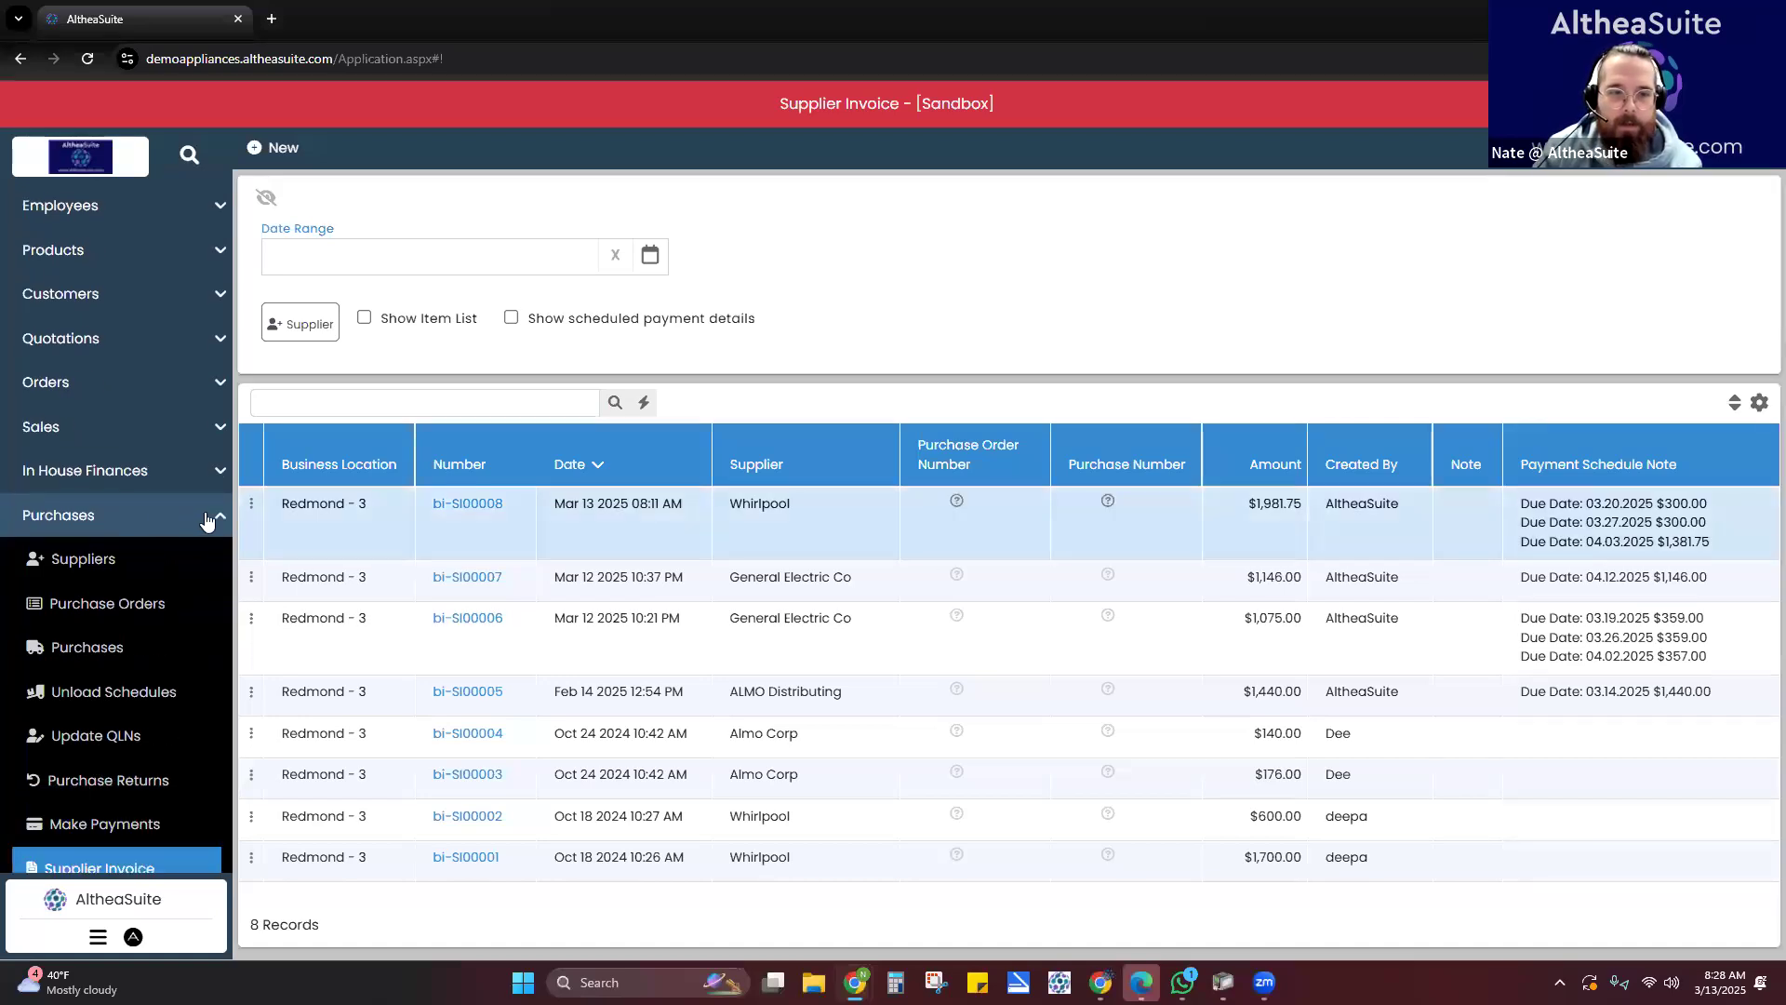
{"action": "left_click", "coordinate": [108, 517]}
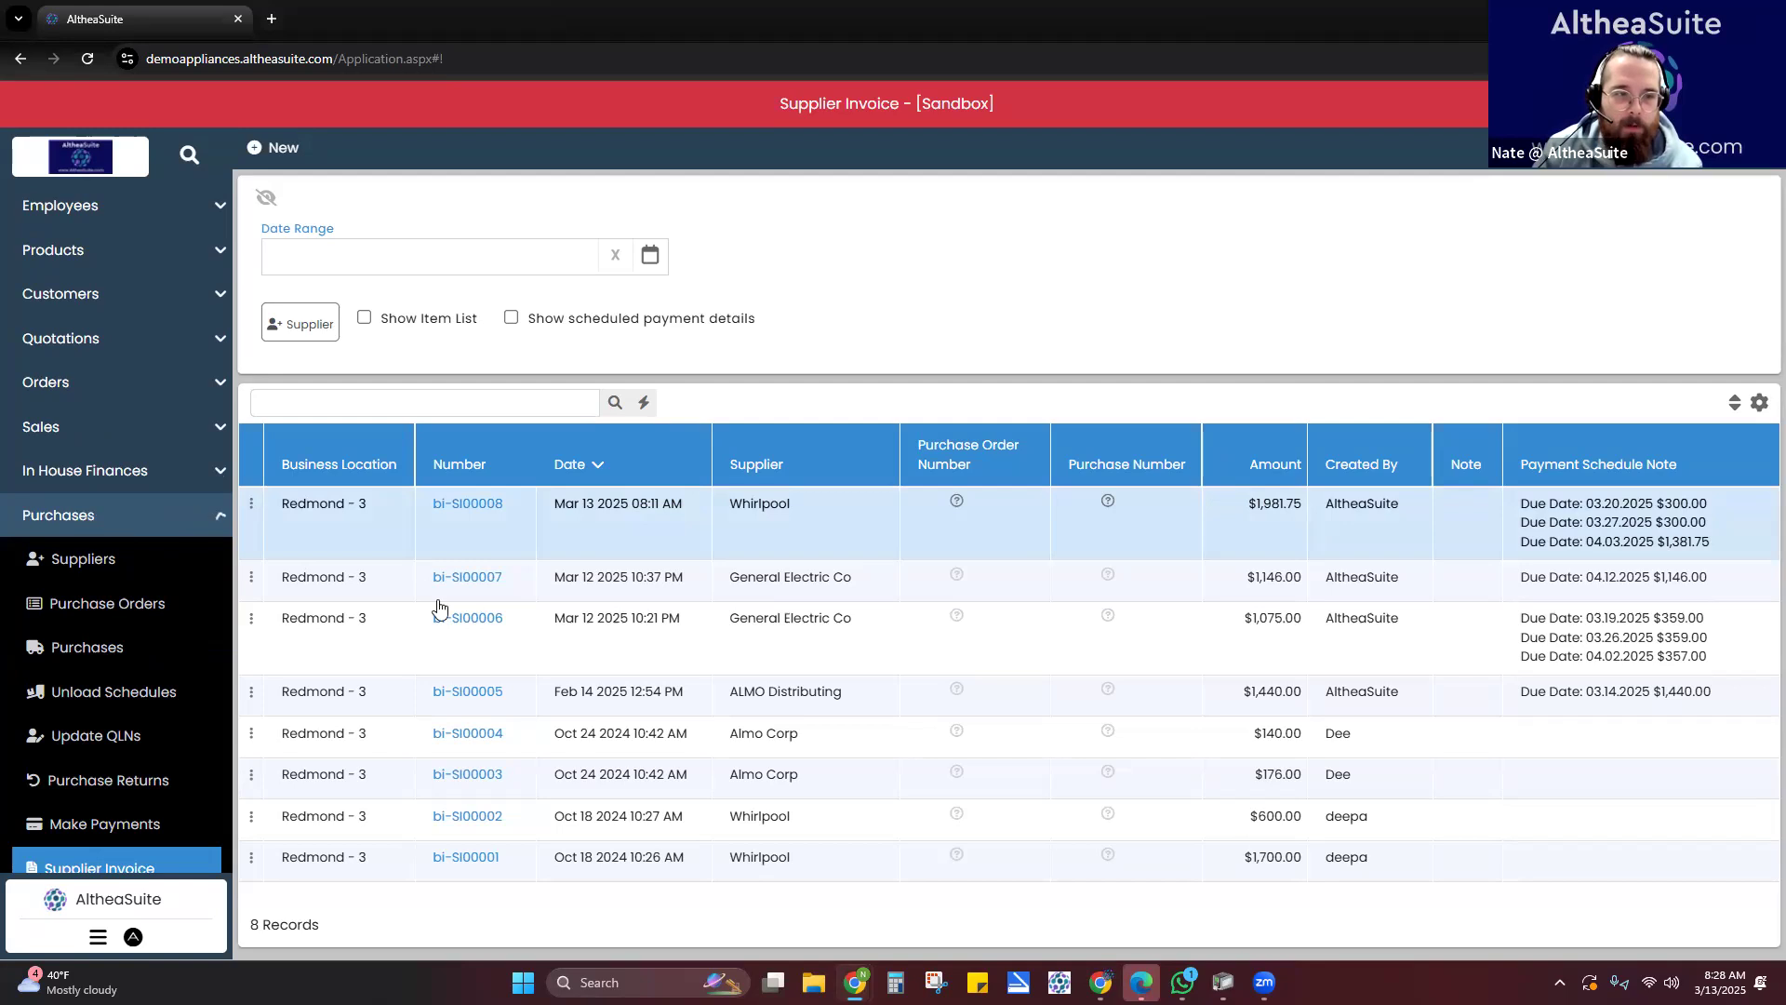
{"action": "left_click", "coordinate": [250, 502]}
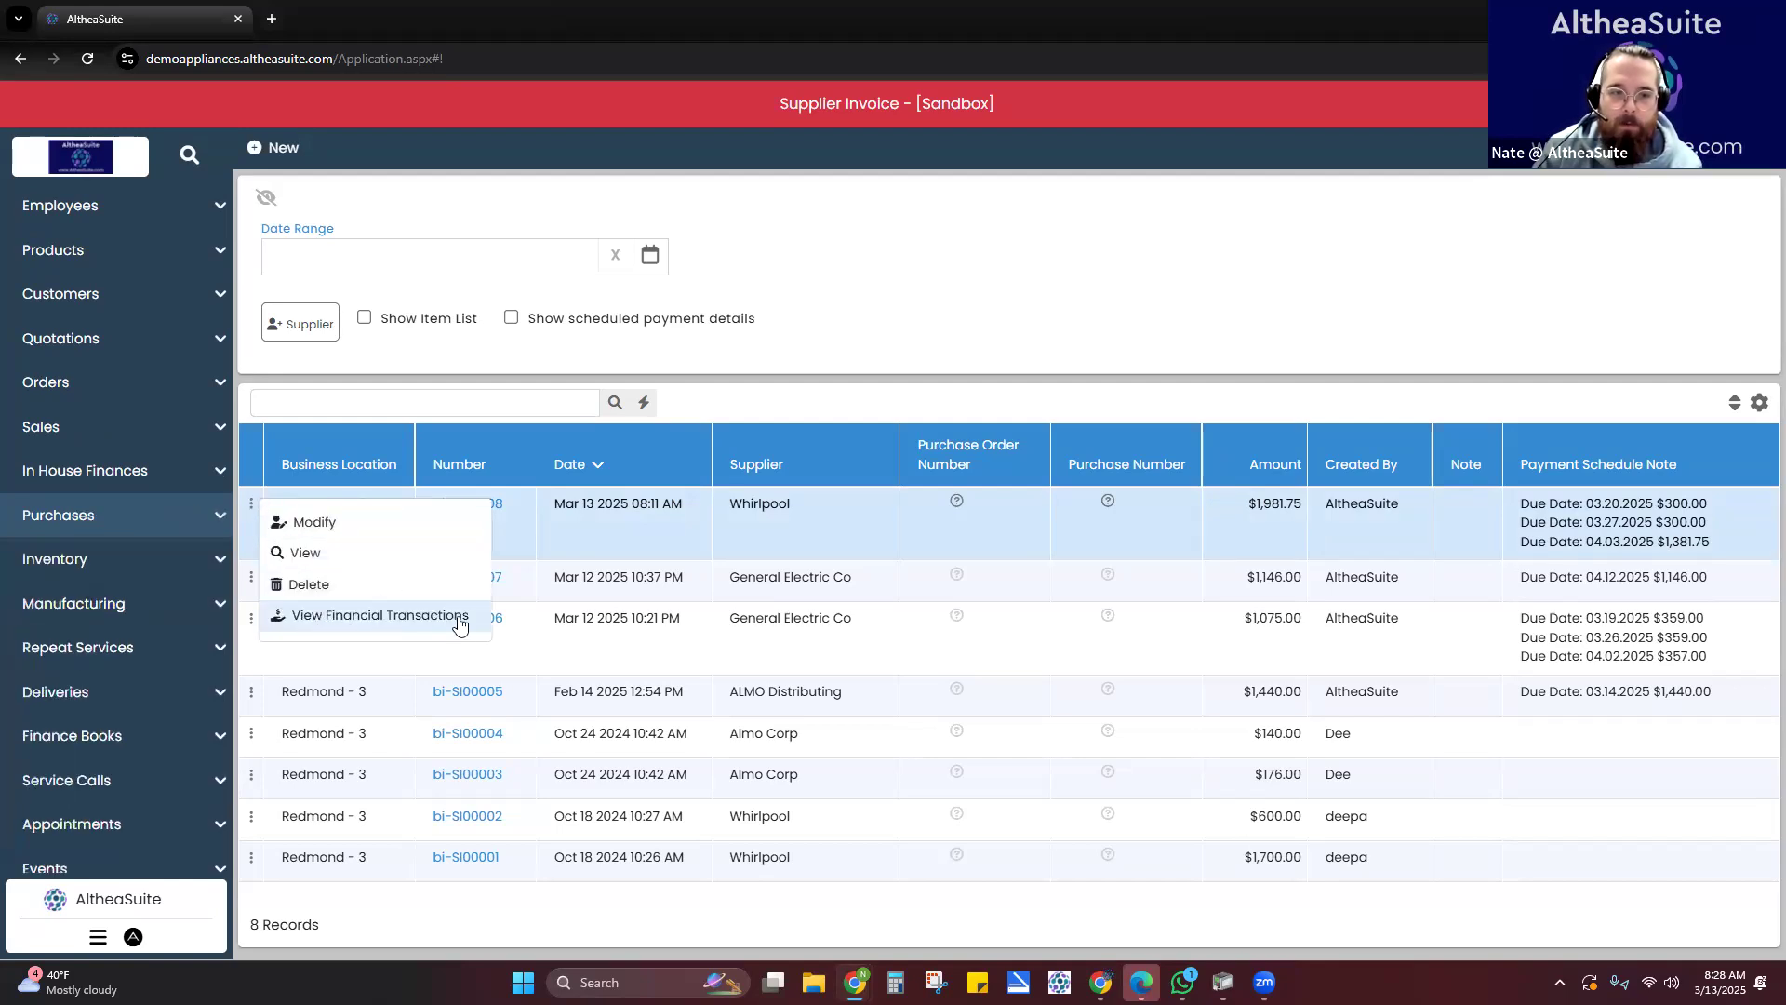
{"action": "left_click", "coordinate": [381, 625]}
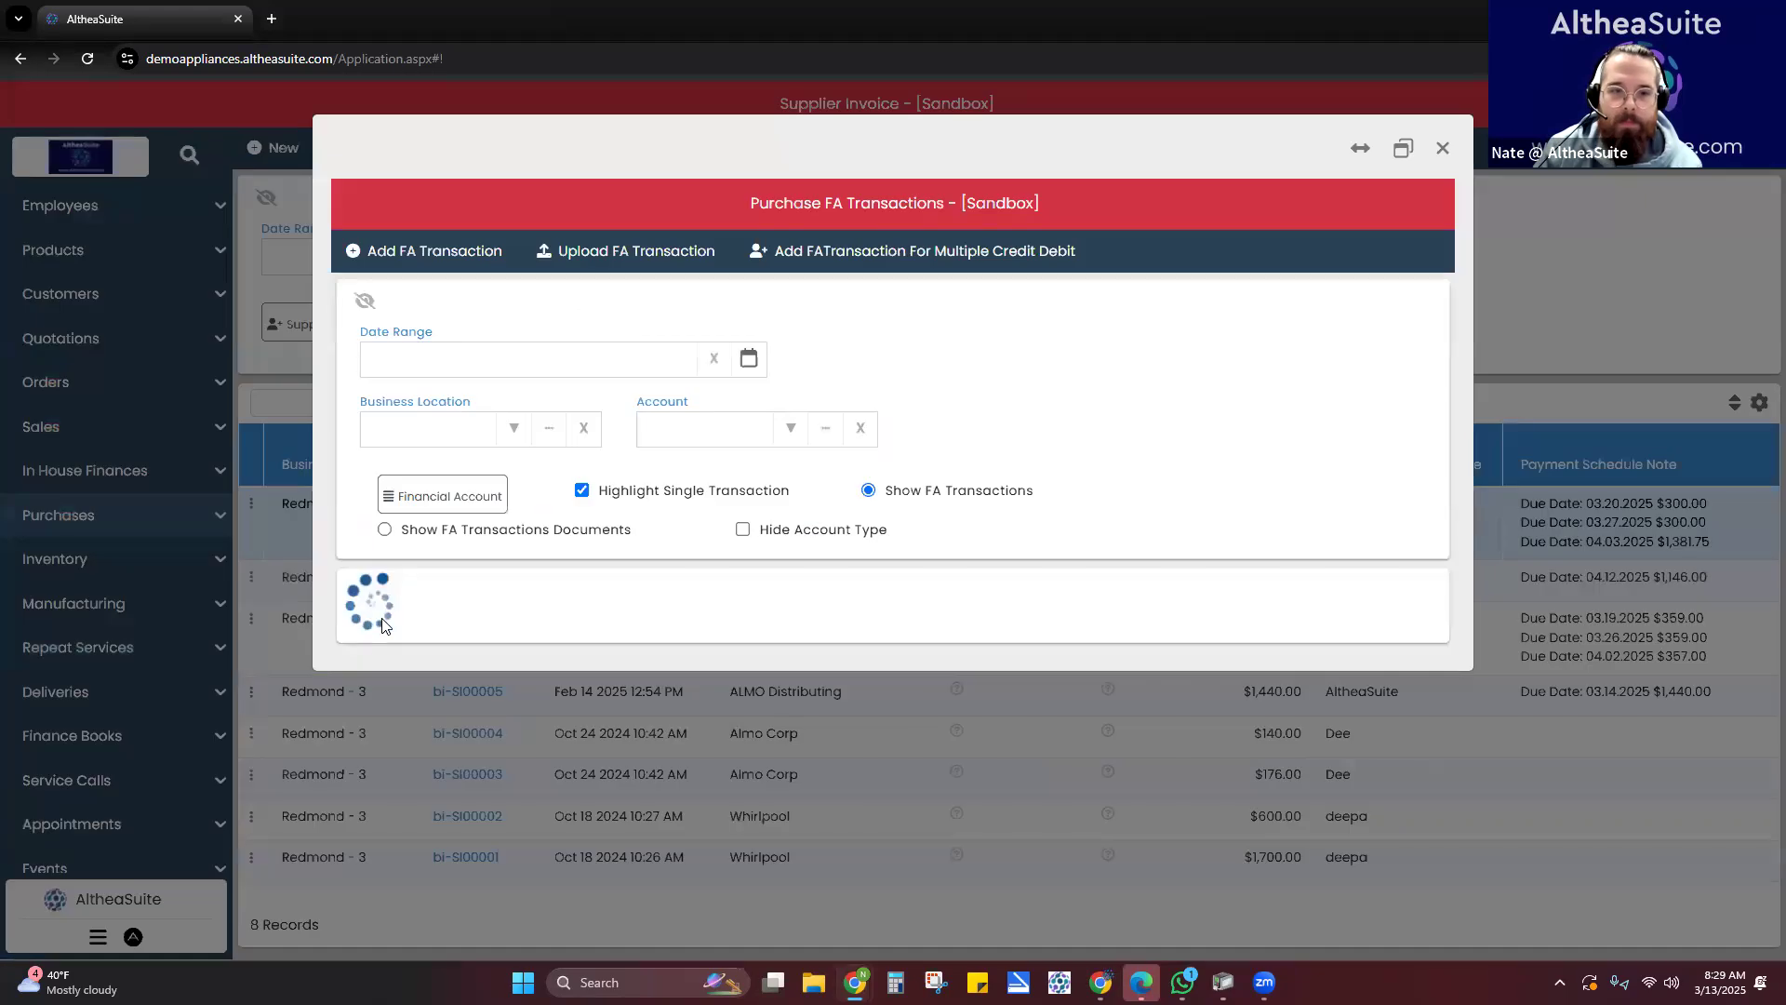
- Examine the paired inventory asset and Whirlpool account entries, and close the financial transactions
{"action": "scroll", "coordinate": [712, 623], "scroll_direction": "down", "scroll_amount": 1}
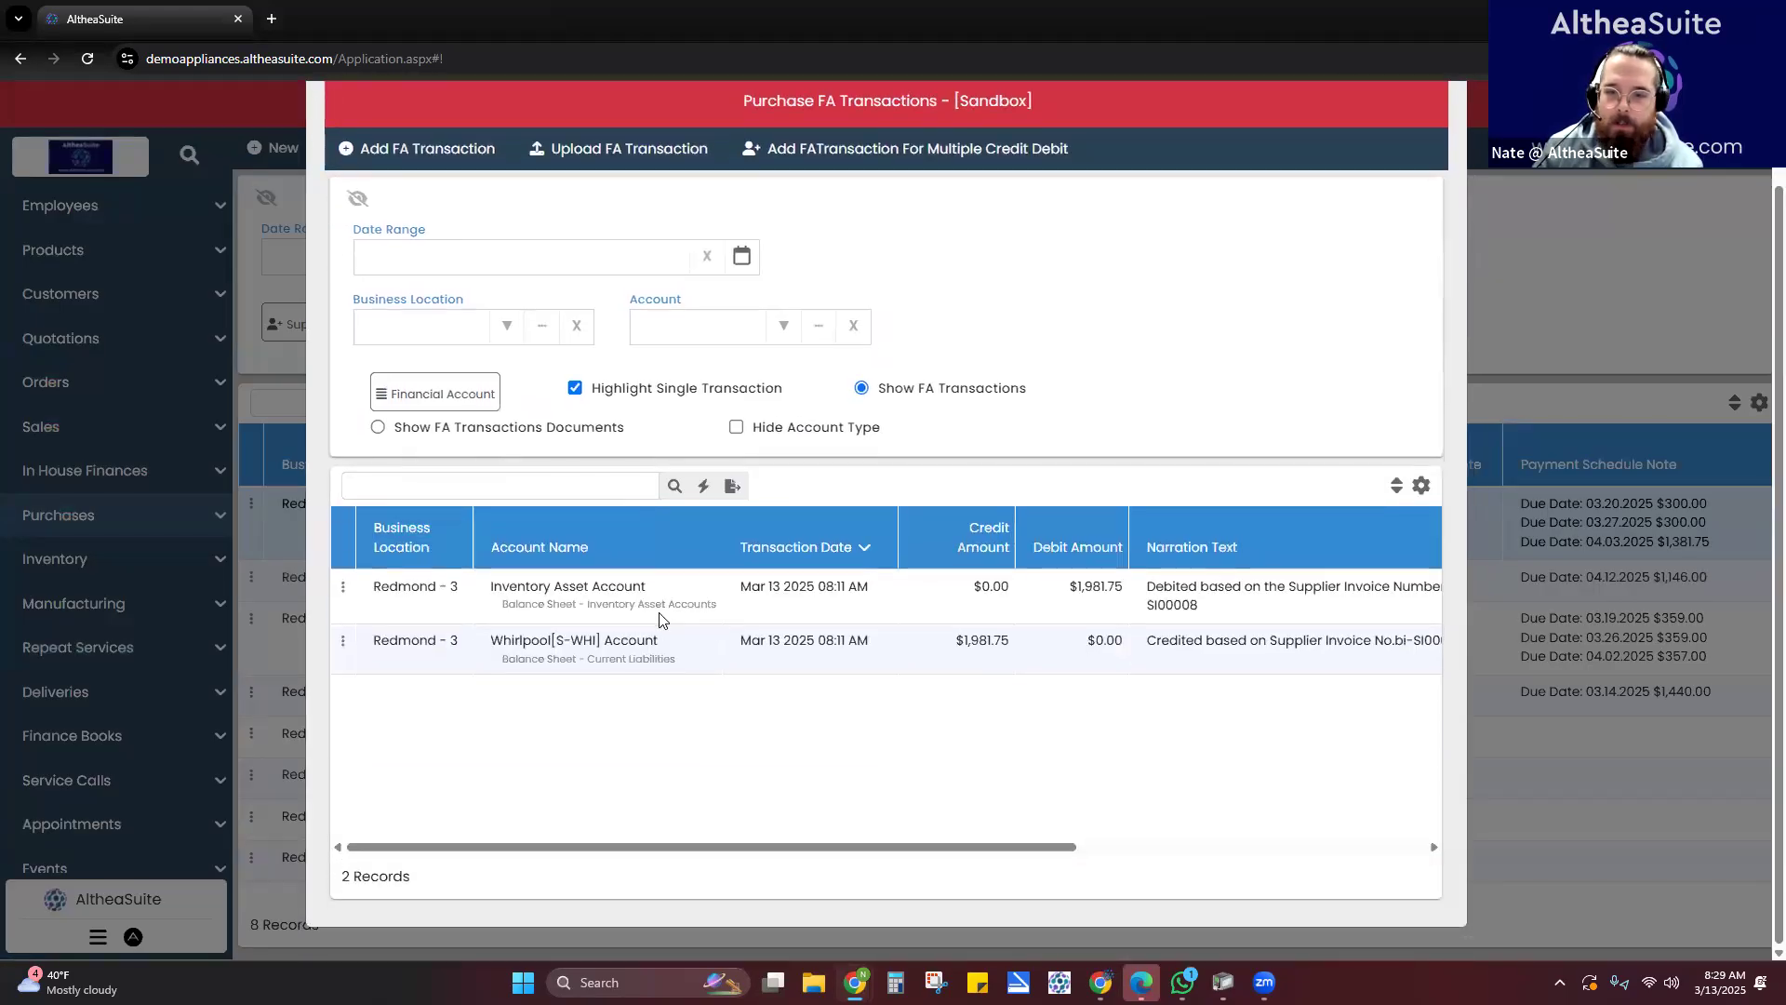
{"action": "left_click", "coordinate": [1041, 629]}
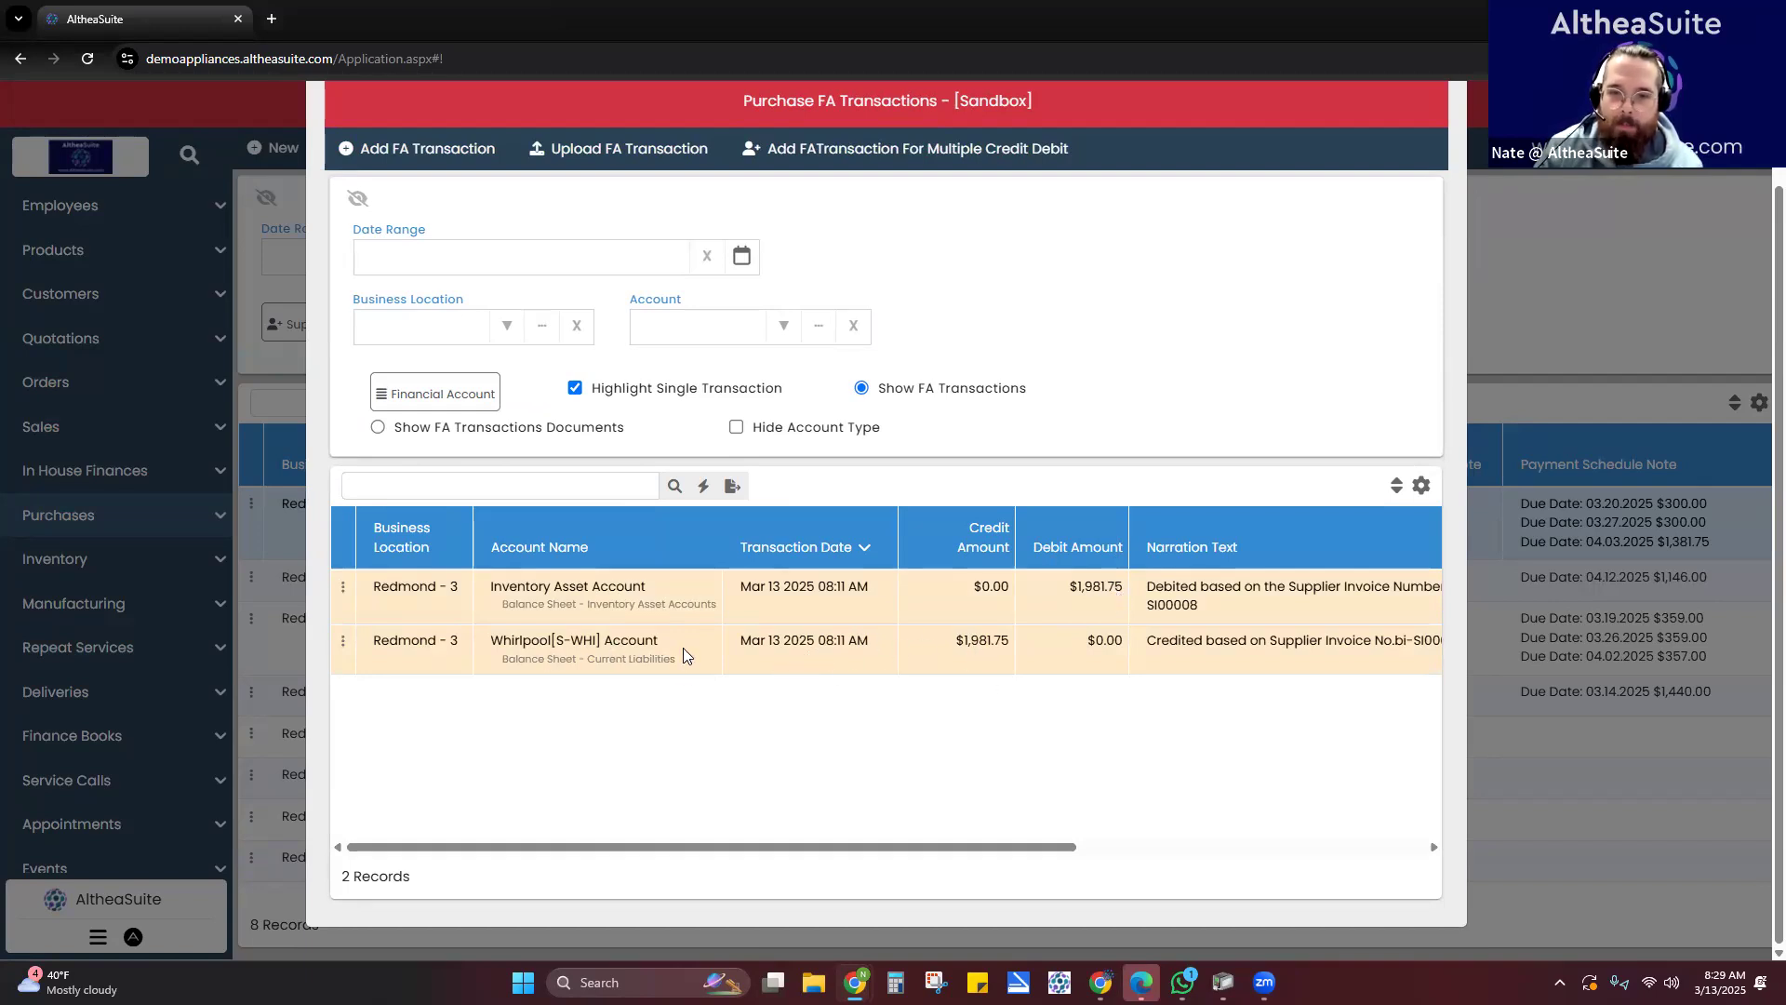
{"action": "scroll", "coordinate": [683, 648], "scroll_direction": "up", "scroll_amount": 2}
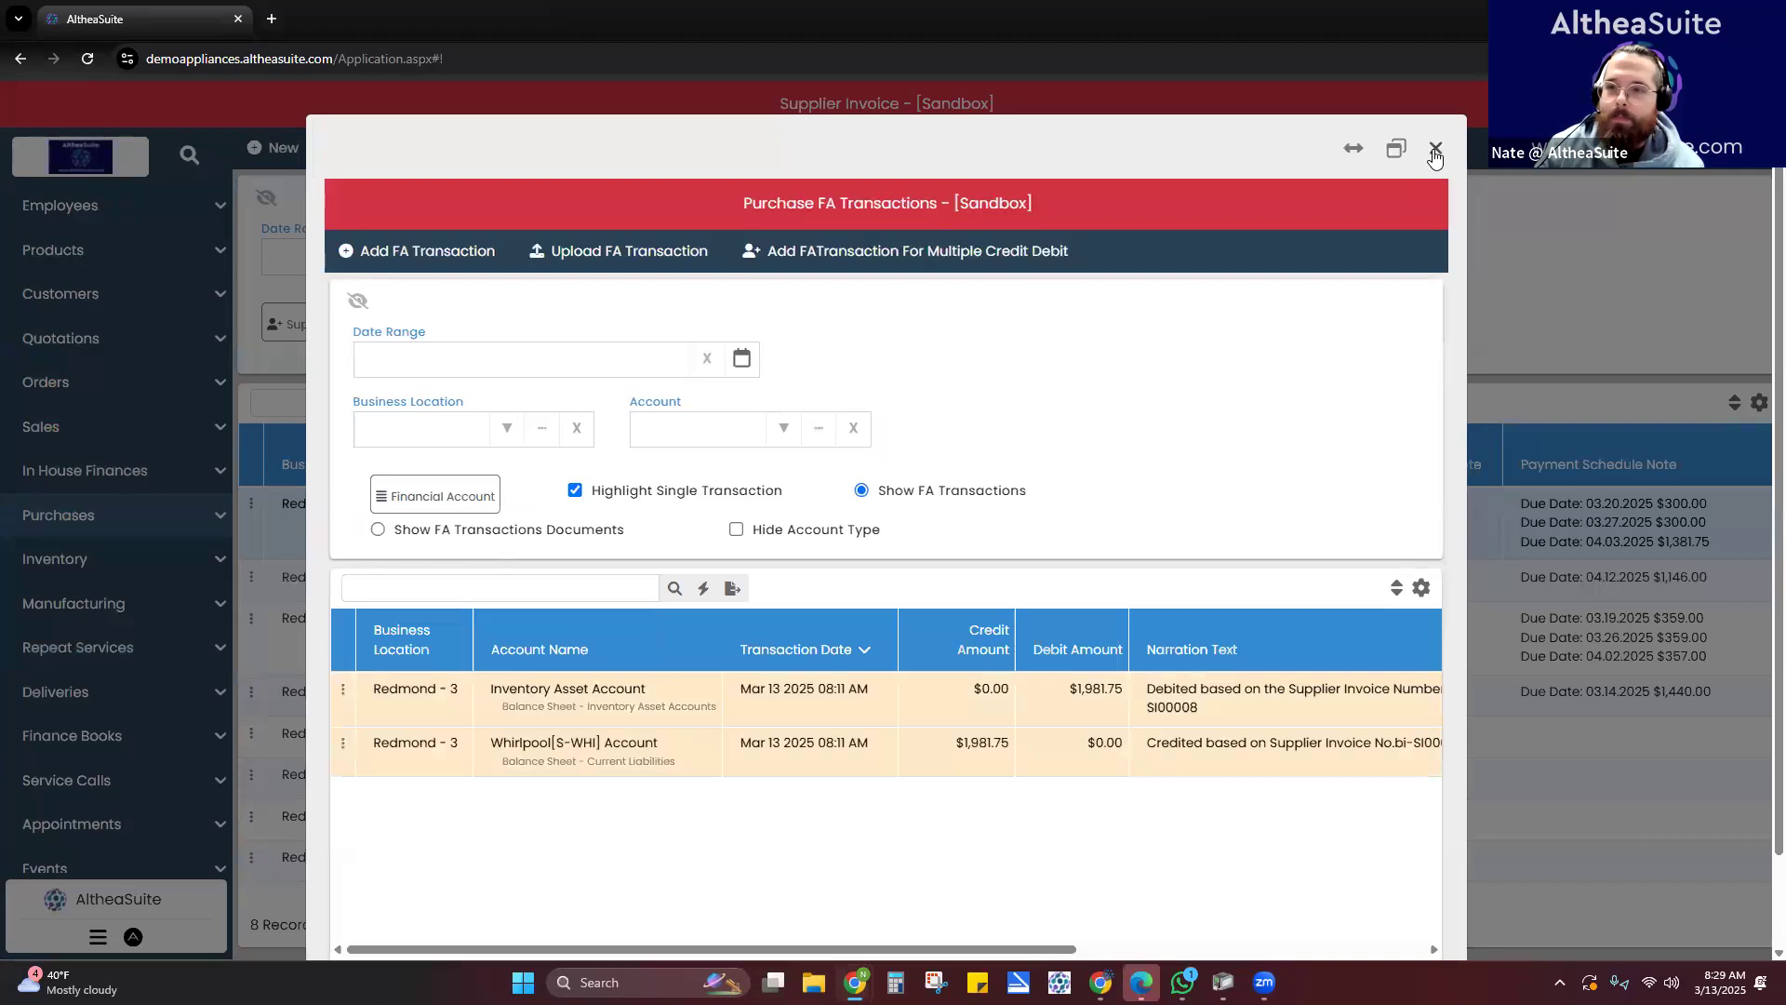
{"action": "left_click", "coordinate": [1436, 156]}
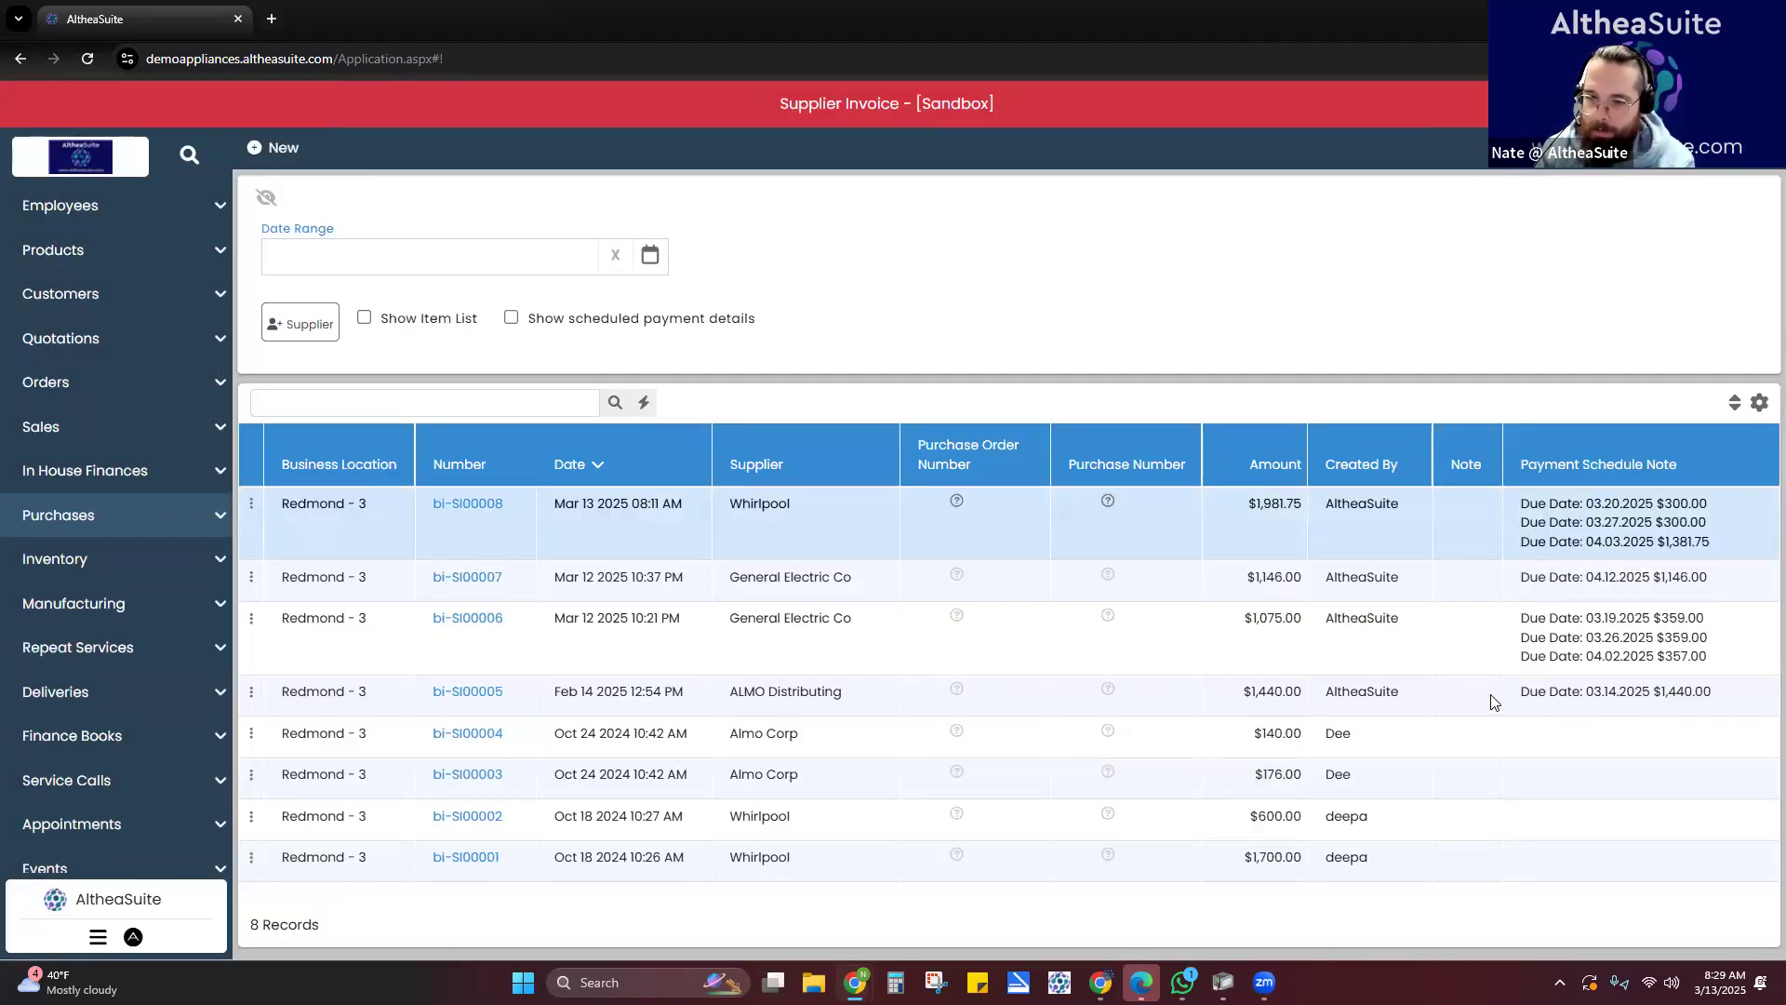
- View the financial transactions of the ALMO Distributing supplier invoice and close them
{"action": "left_click", "coordinate": [1645, 706]}
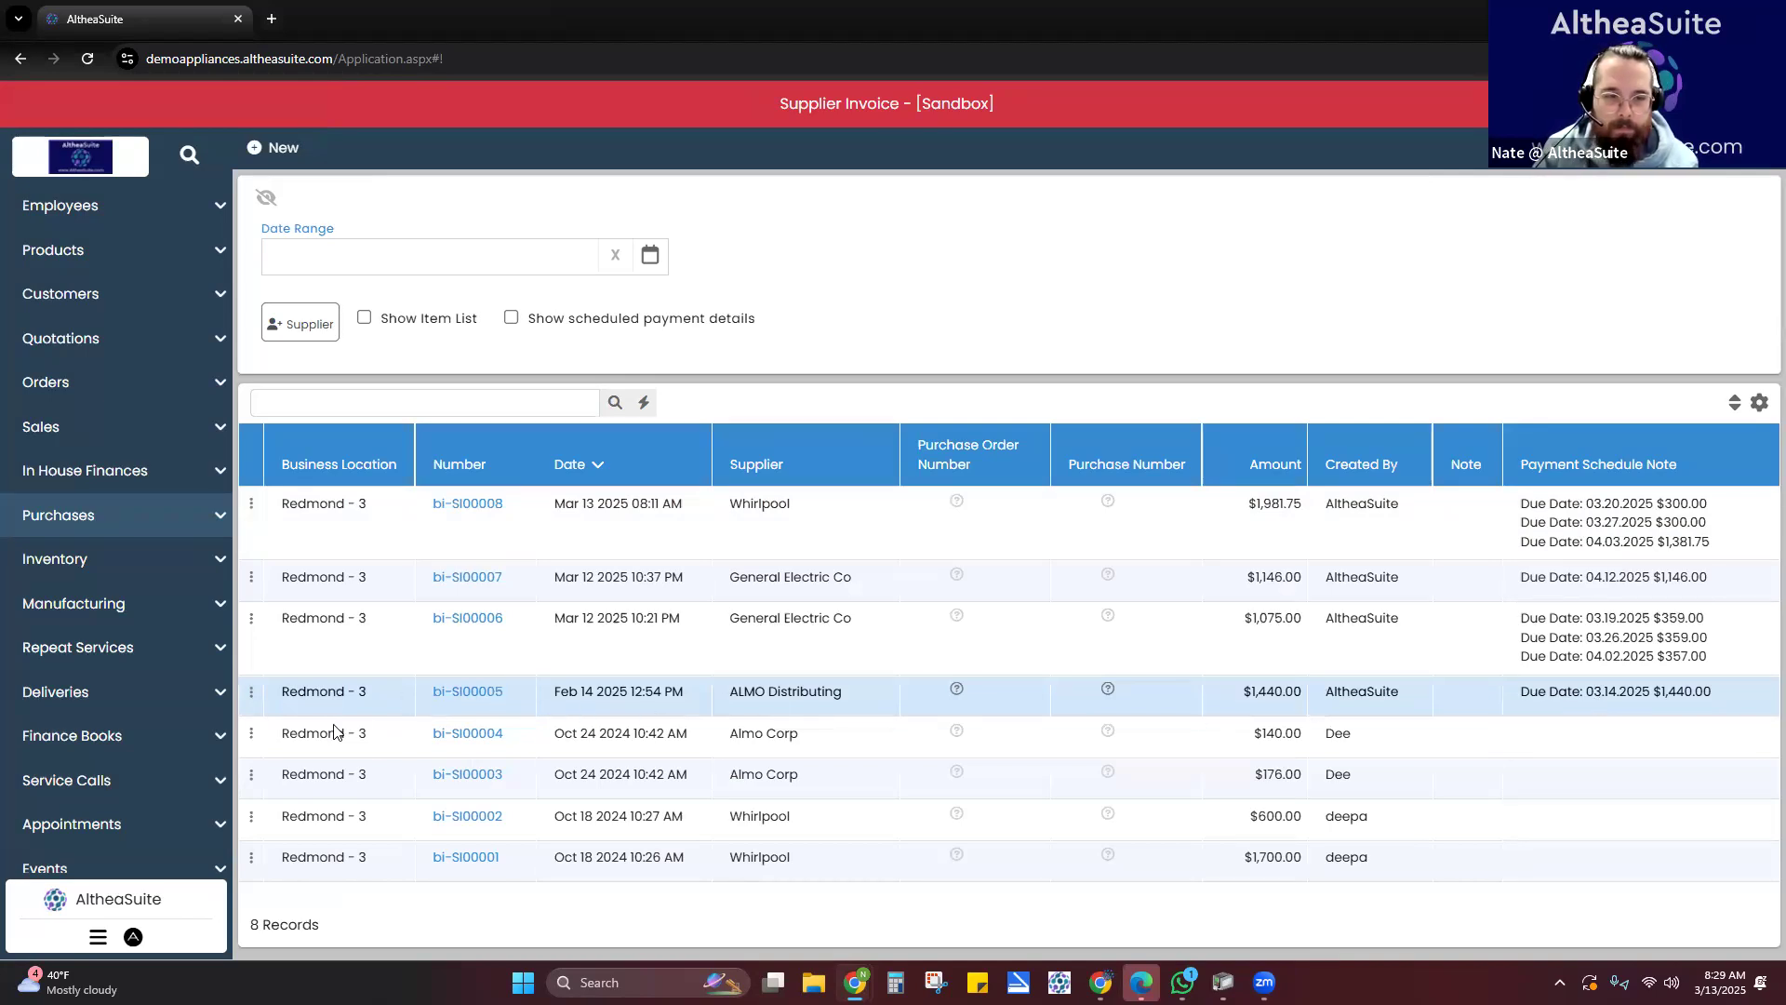
{"action": "left_click", "coordinate": [251, 693]}
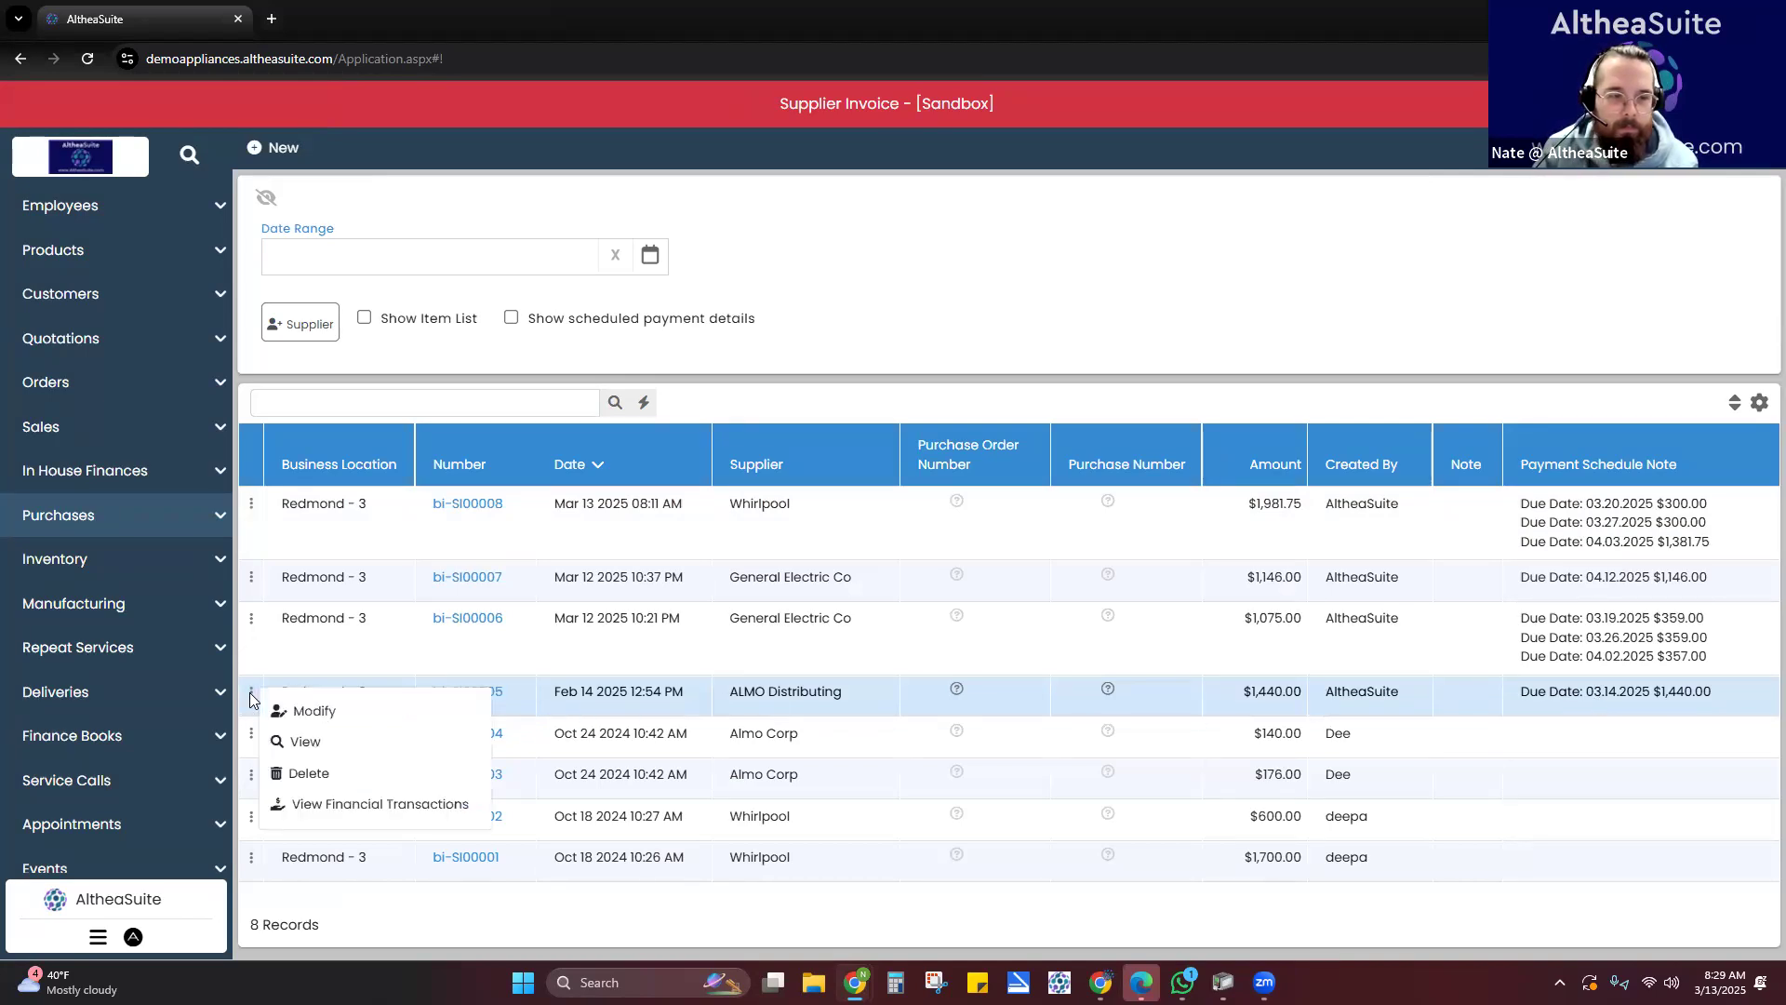
{"action": "left_click", "coordinate": [409, 806]}
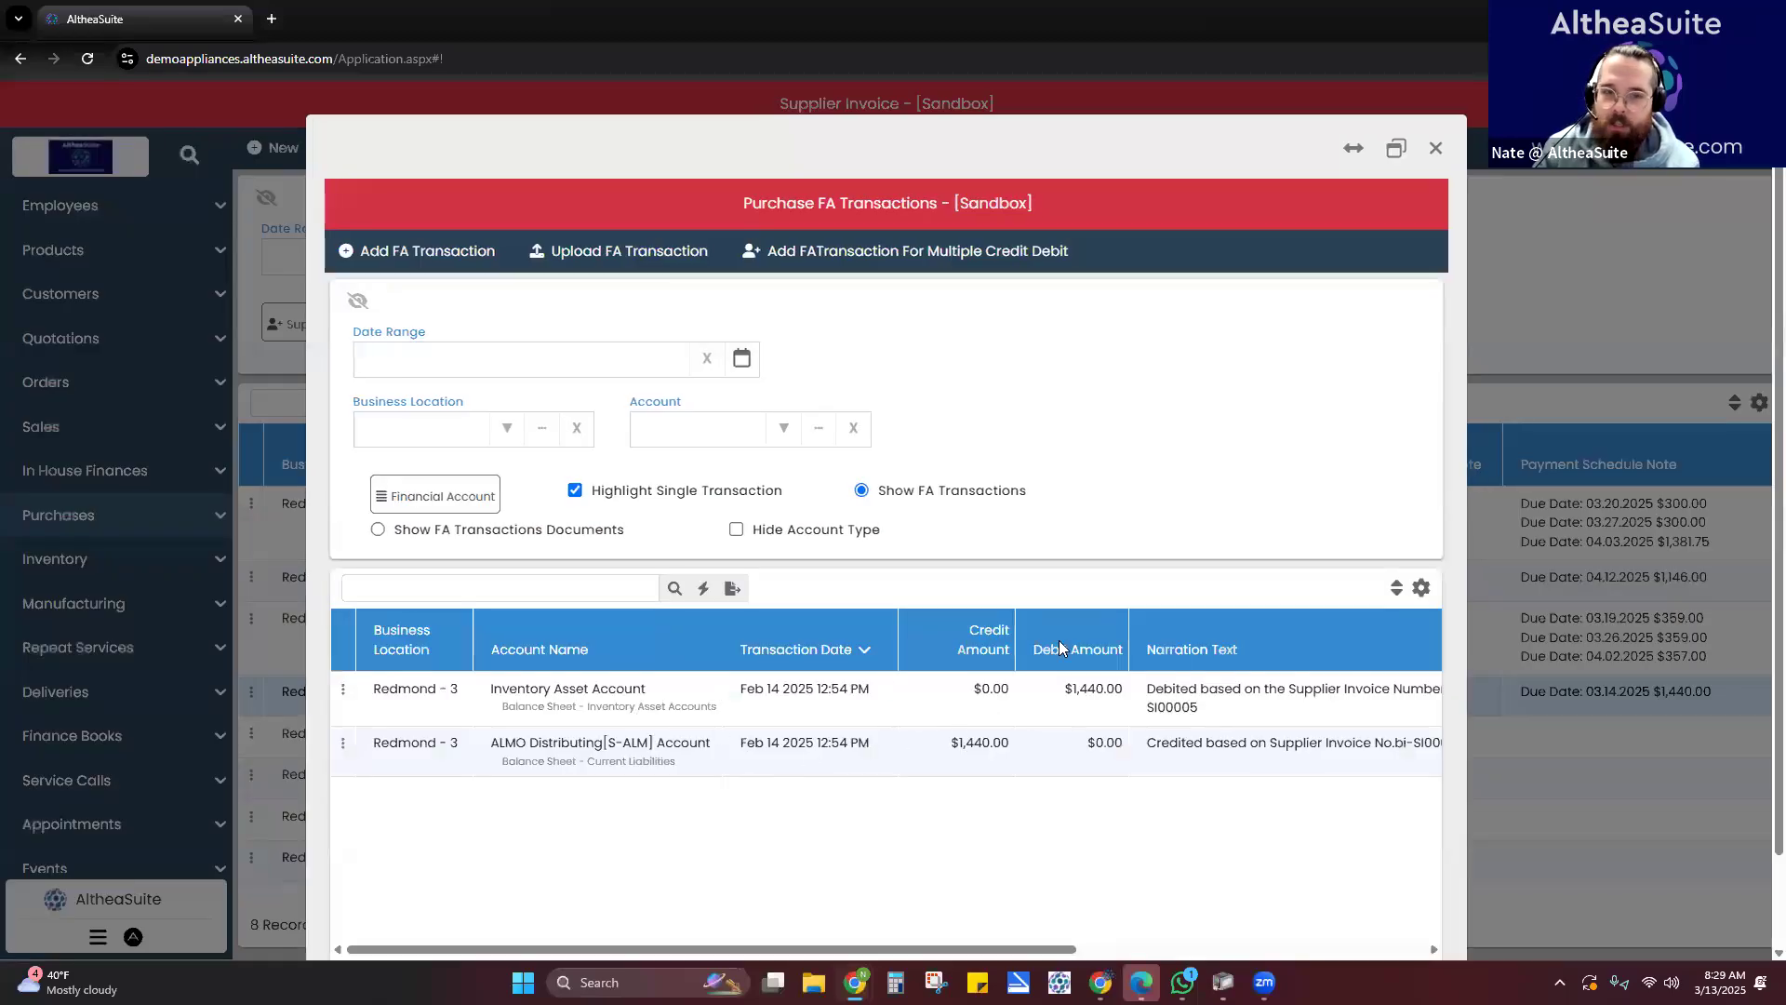
{"action": "left_click", "coordinate": [1436, 149]}
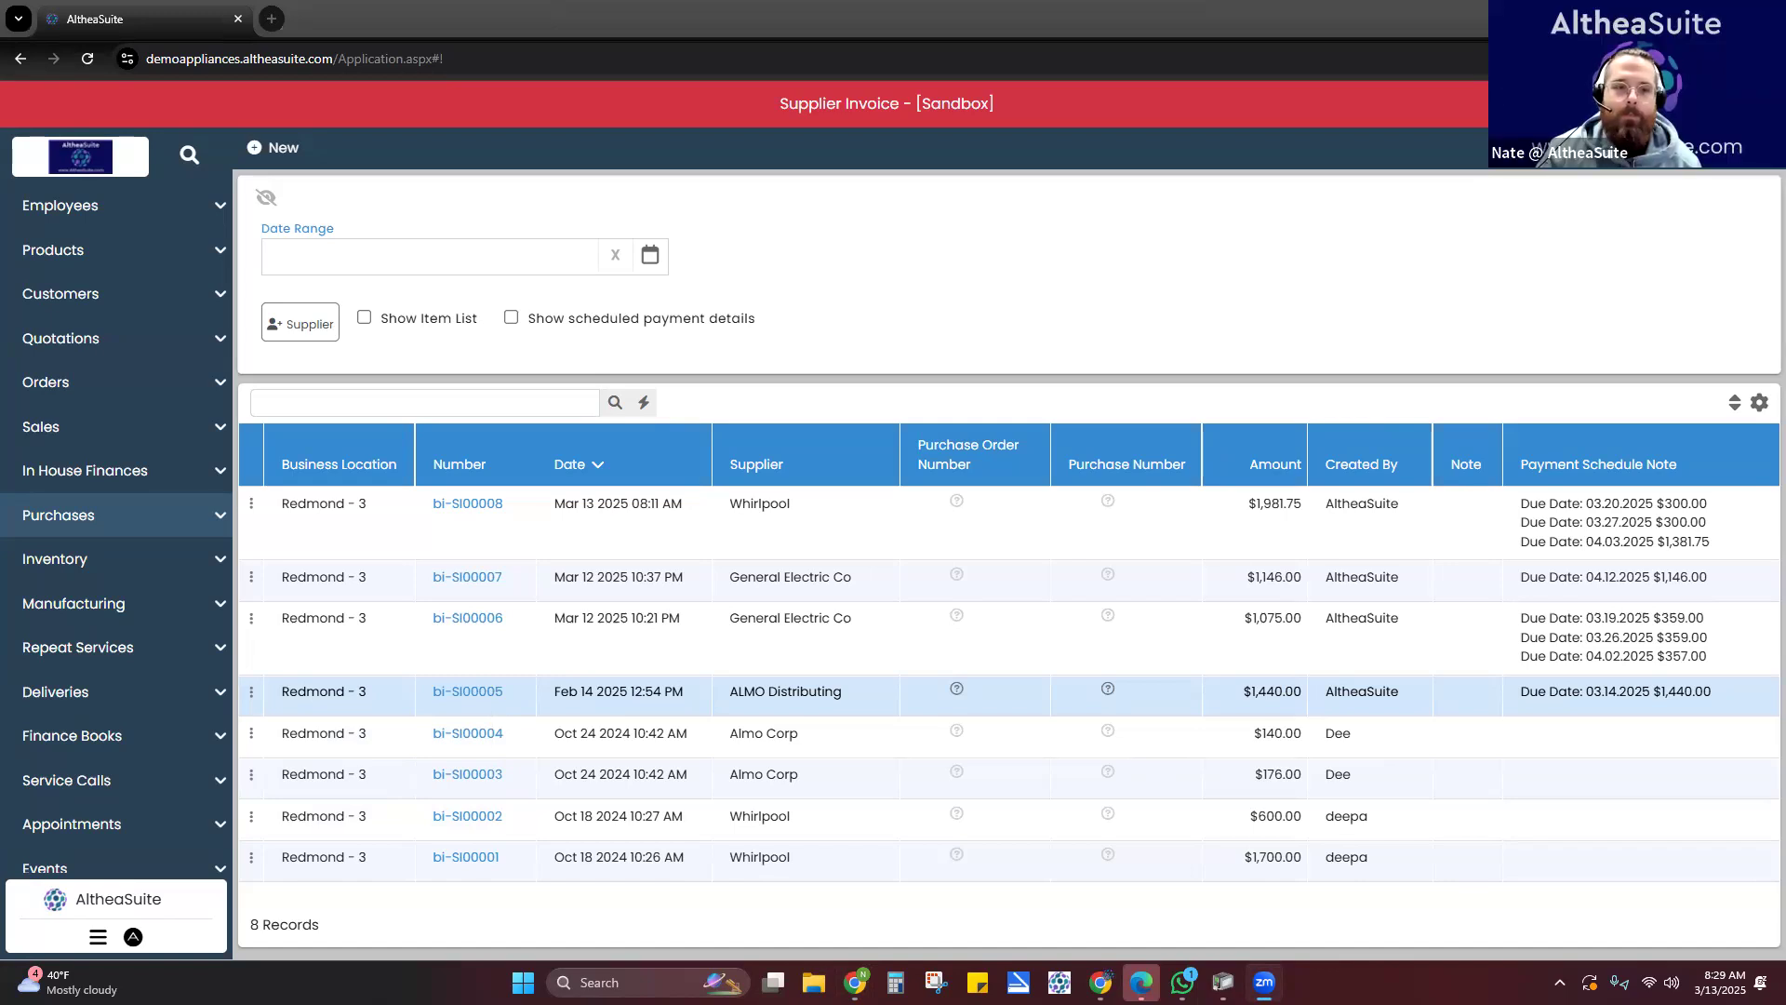
- Open the Make Payments page of the Purchases module
{"action": "left_click", "coordinate": [139, 519]}
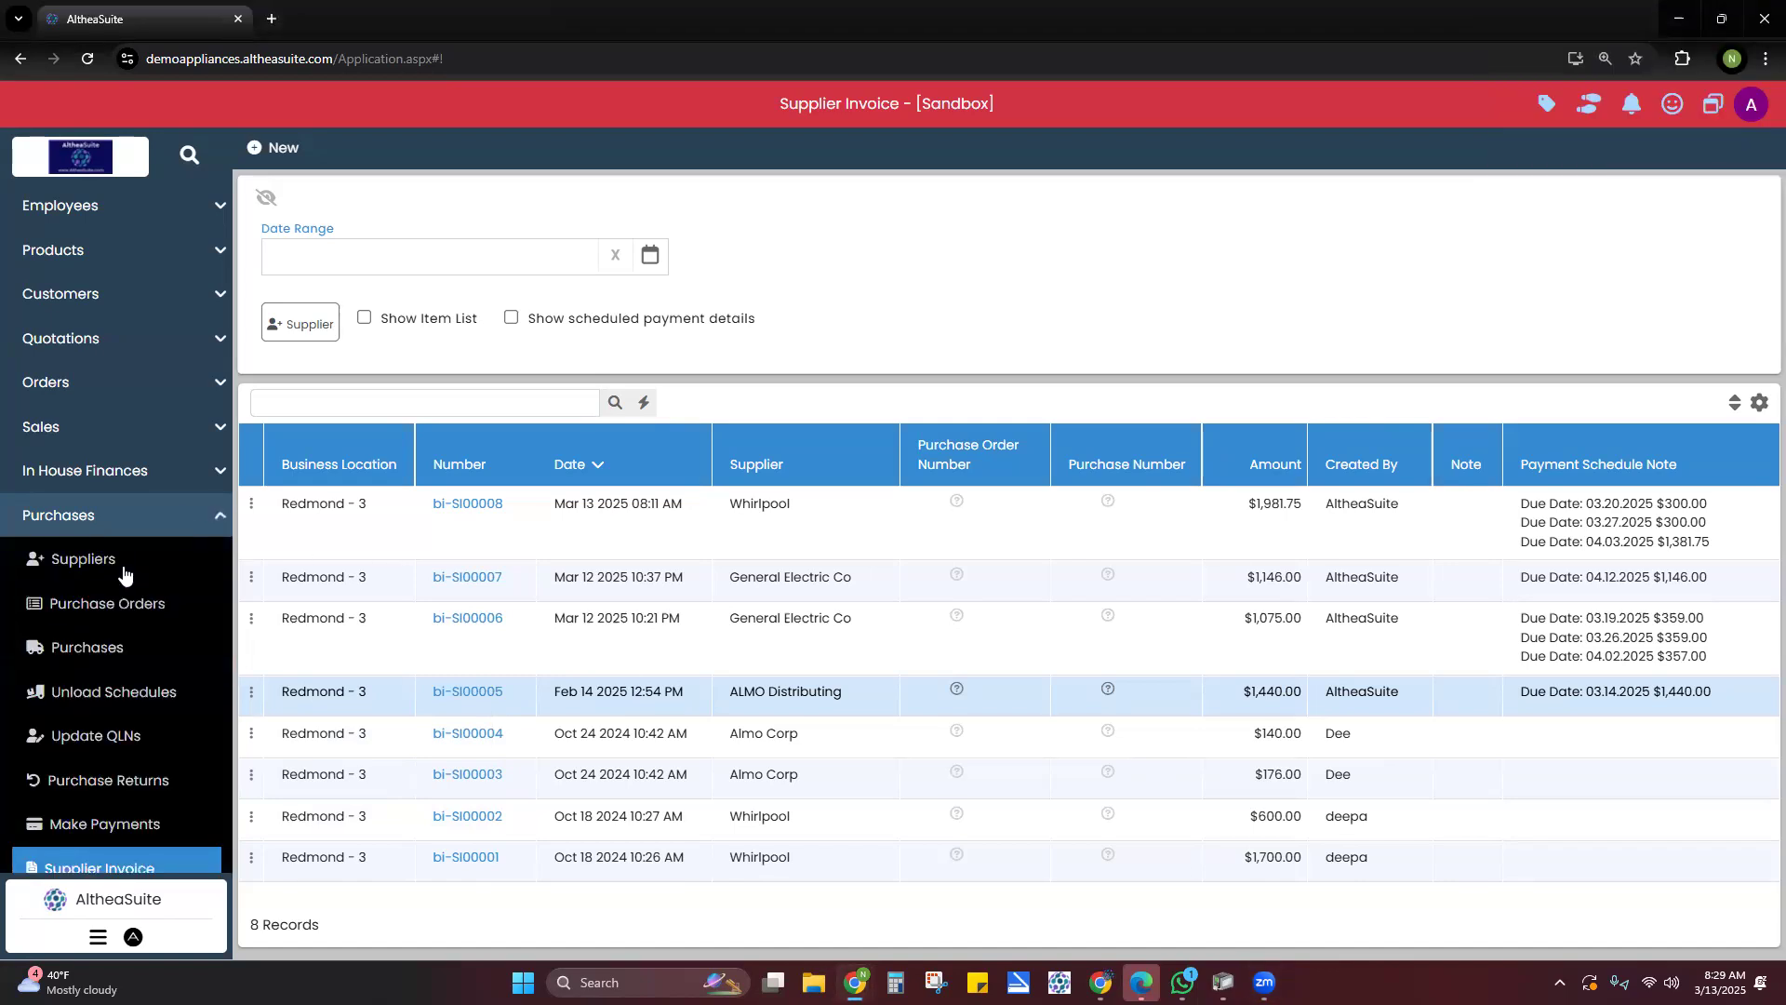
{"action": "scroll", "coordinate": [124, 576], "scroll_direction": "down", "scroll_amount": 2}
{"action": "left_click", "coordinate": [109, 640]}
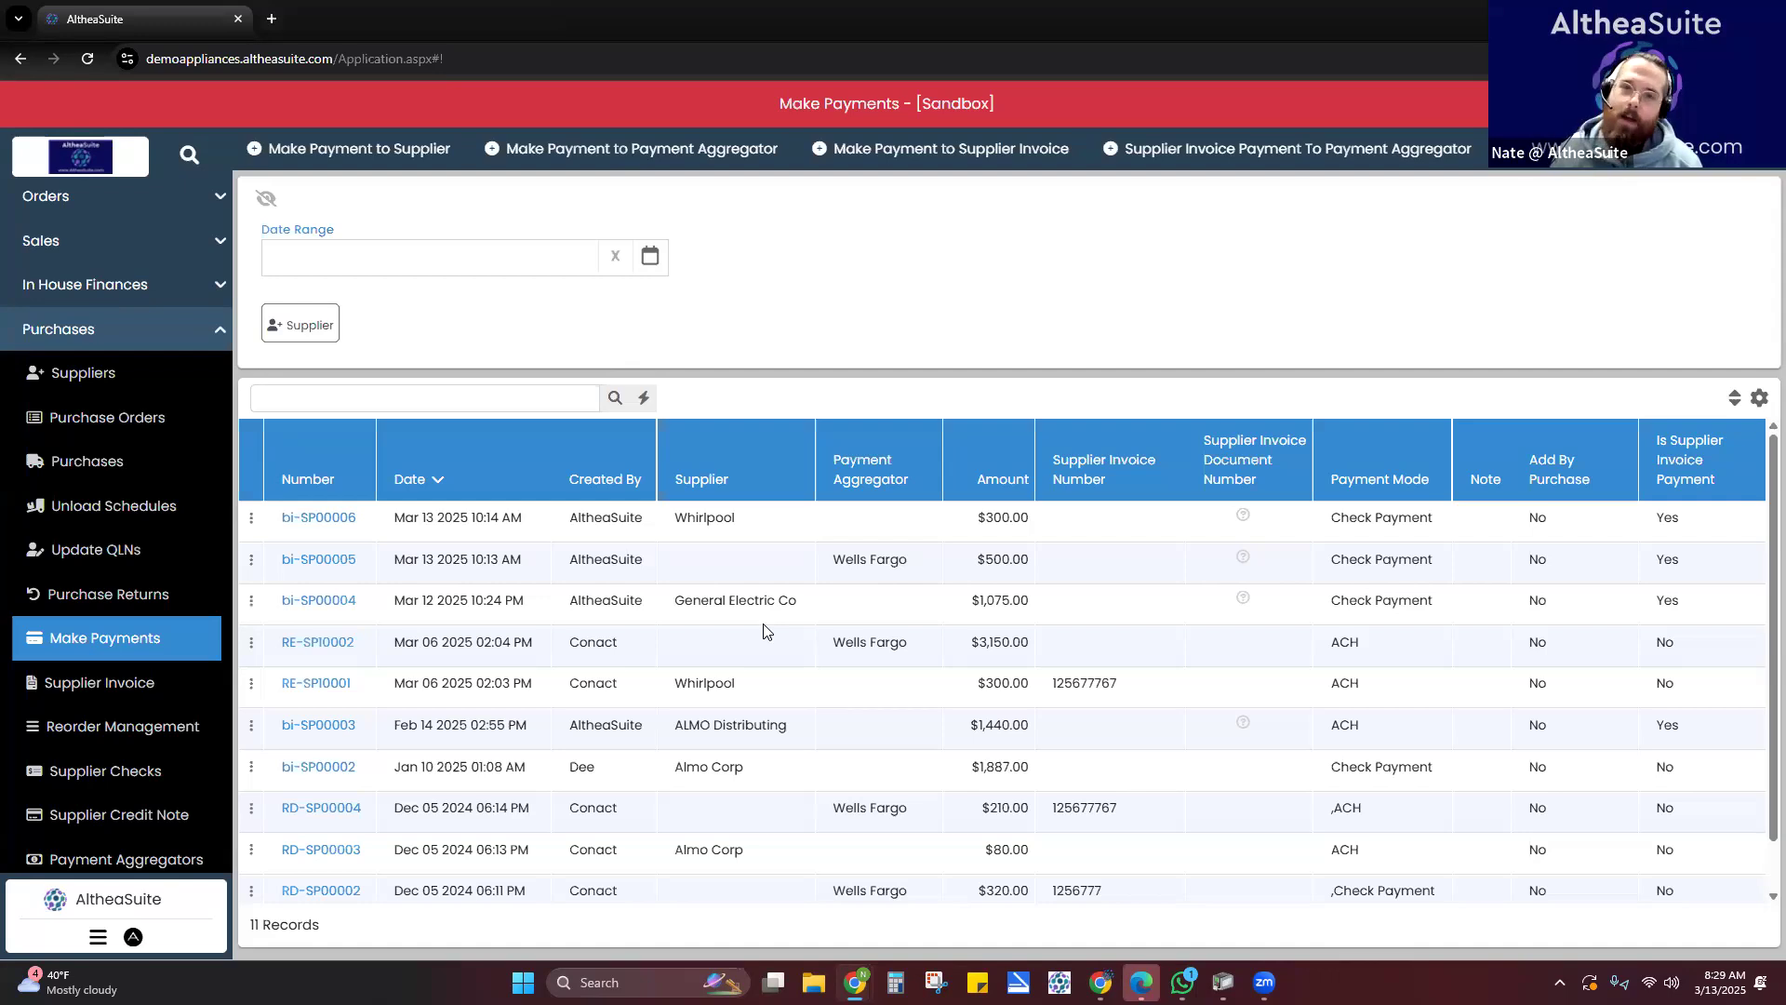
- Review the scheduled supplier invoice payments due for the payment aggregator Wells Fargo, and close the payment form
{"action": "left_click", "coordinate": [1326, 152]}
{"action": "left_click", "coordinate": [1364, 331]}
{"action": "left_click", "coordinate": [1318, 362]}
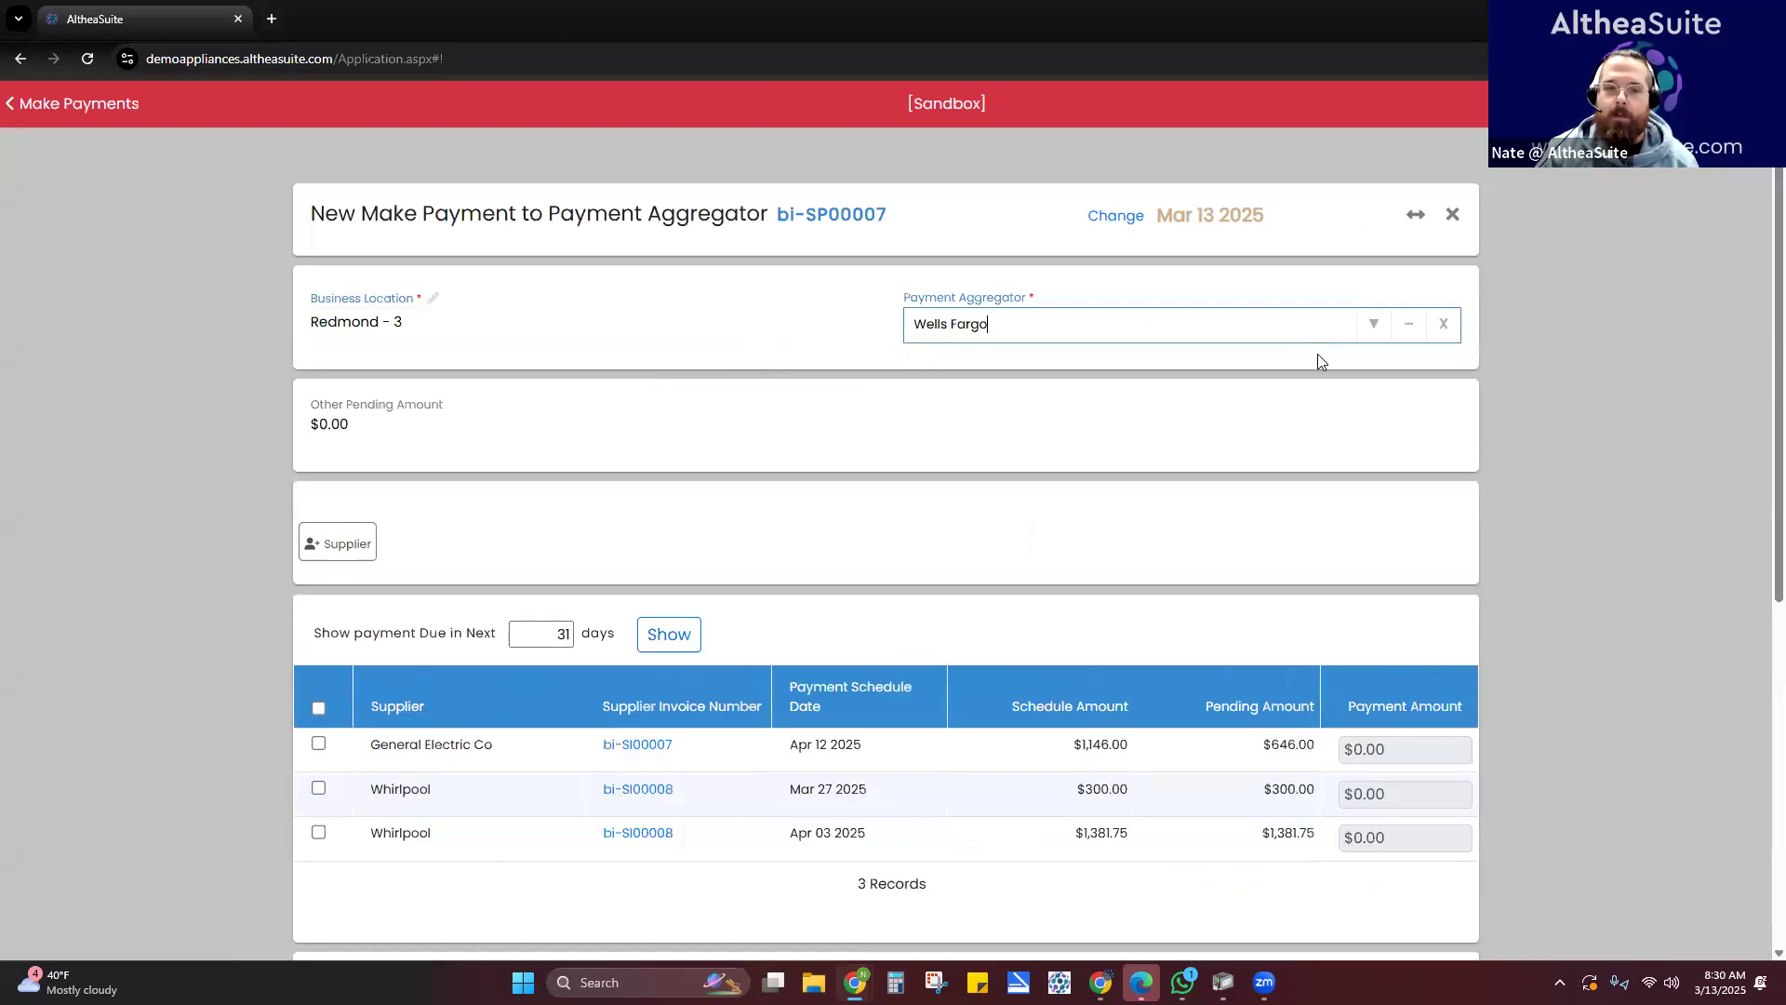
{"action": "scroll", "coordinate": [1116, 441], "scroll_direction": "down", "scroll_amount": 1}
{"action": "scroll", "coordinate": [1116, 441], "scroll_direction": "down", "scroll_amount": 1}
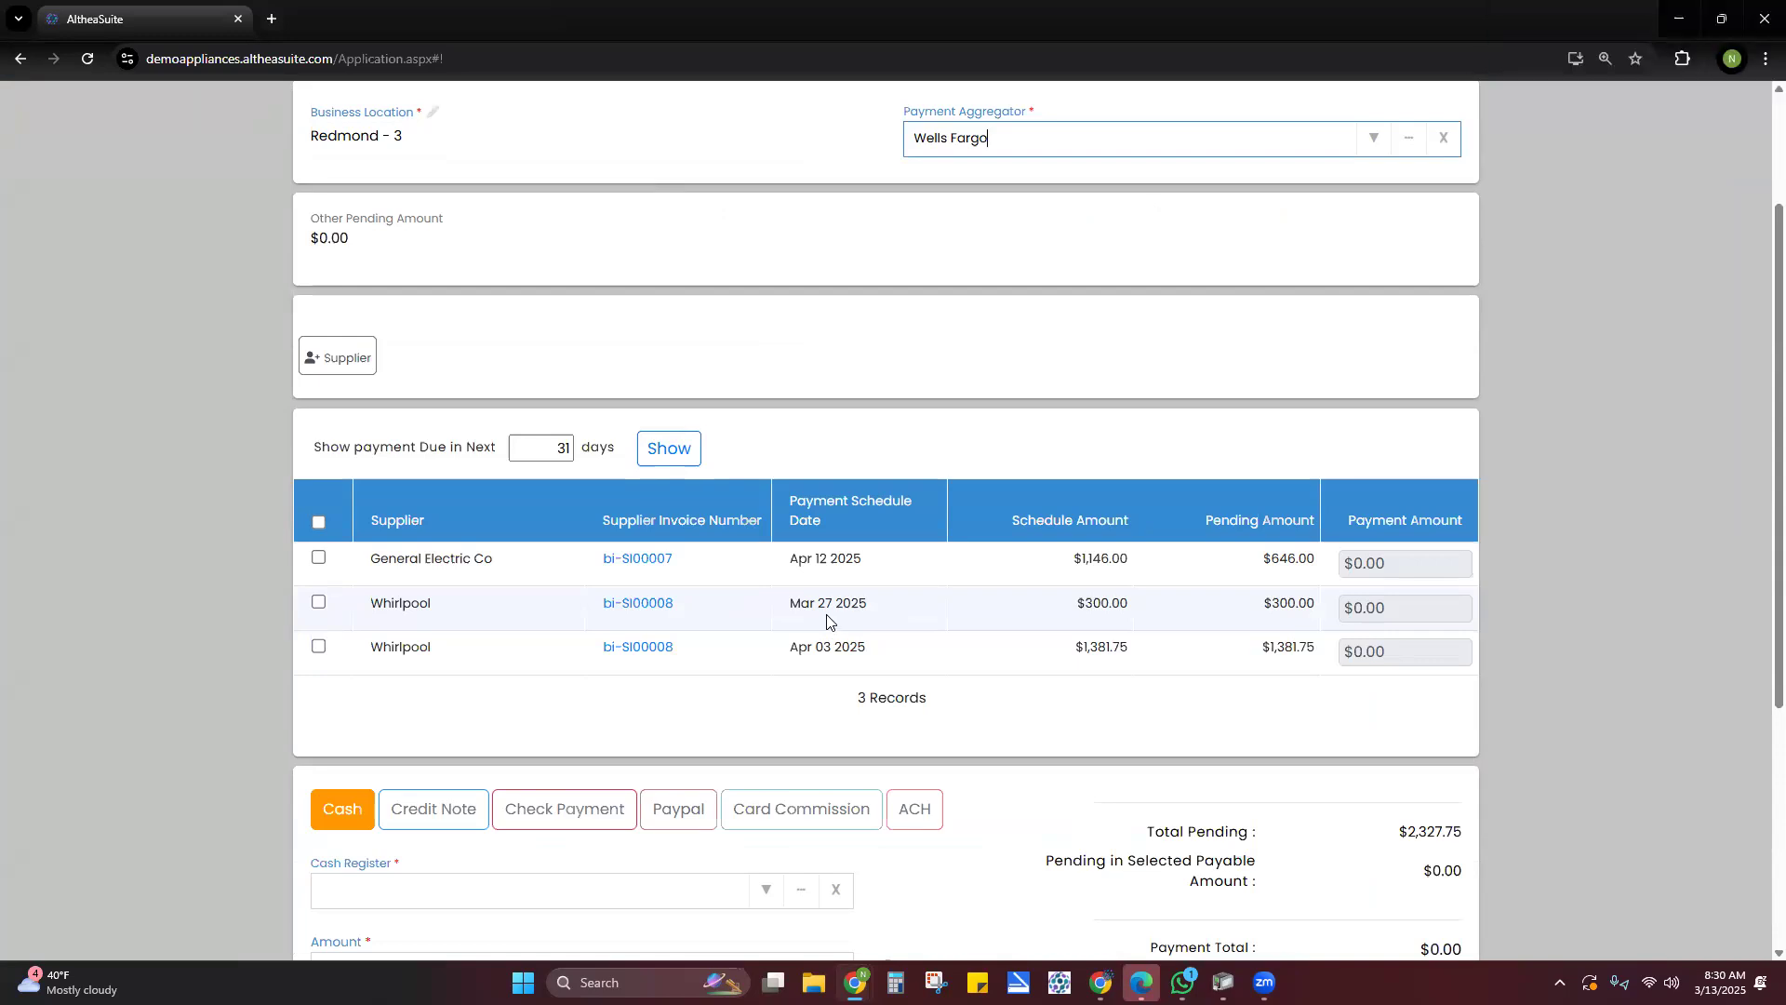
{"action": "scroll", "coordinate": [1302, 372], "scroll_direction": "up", "scroll_amount": 3}
{"action": "left_click", "coordinate": [1451, 216]}
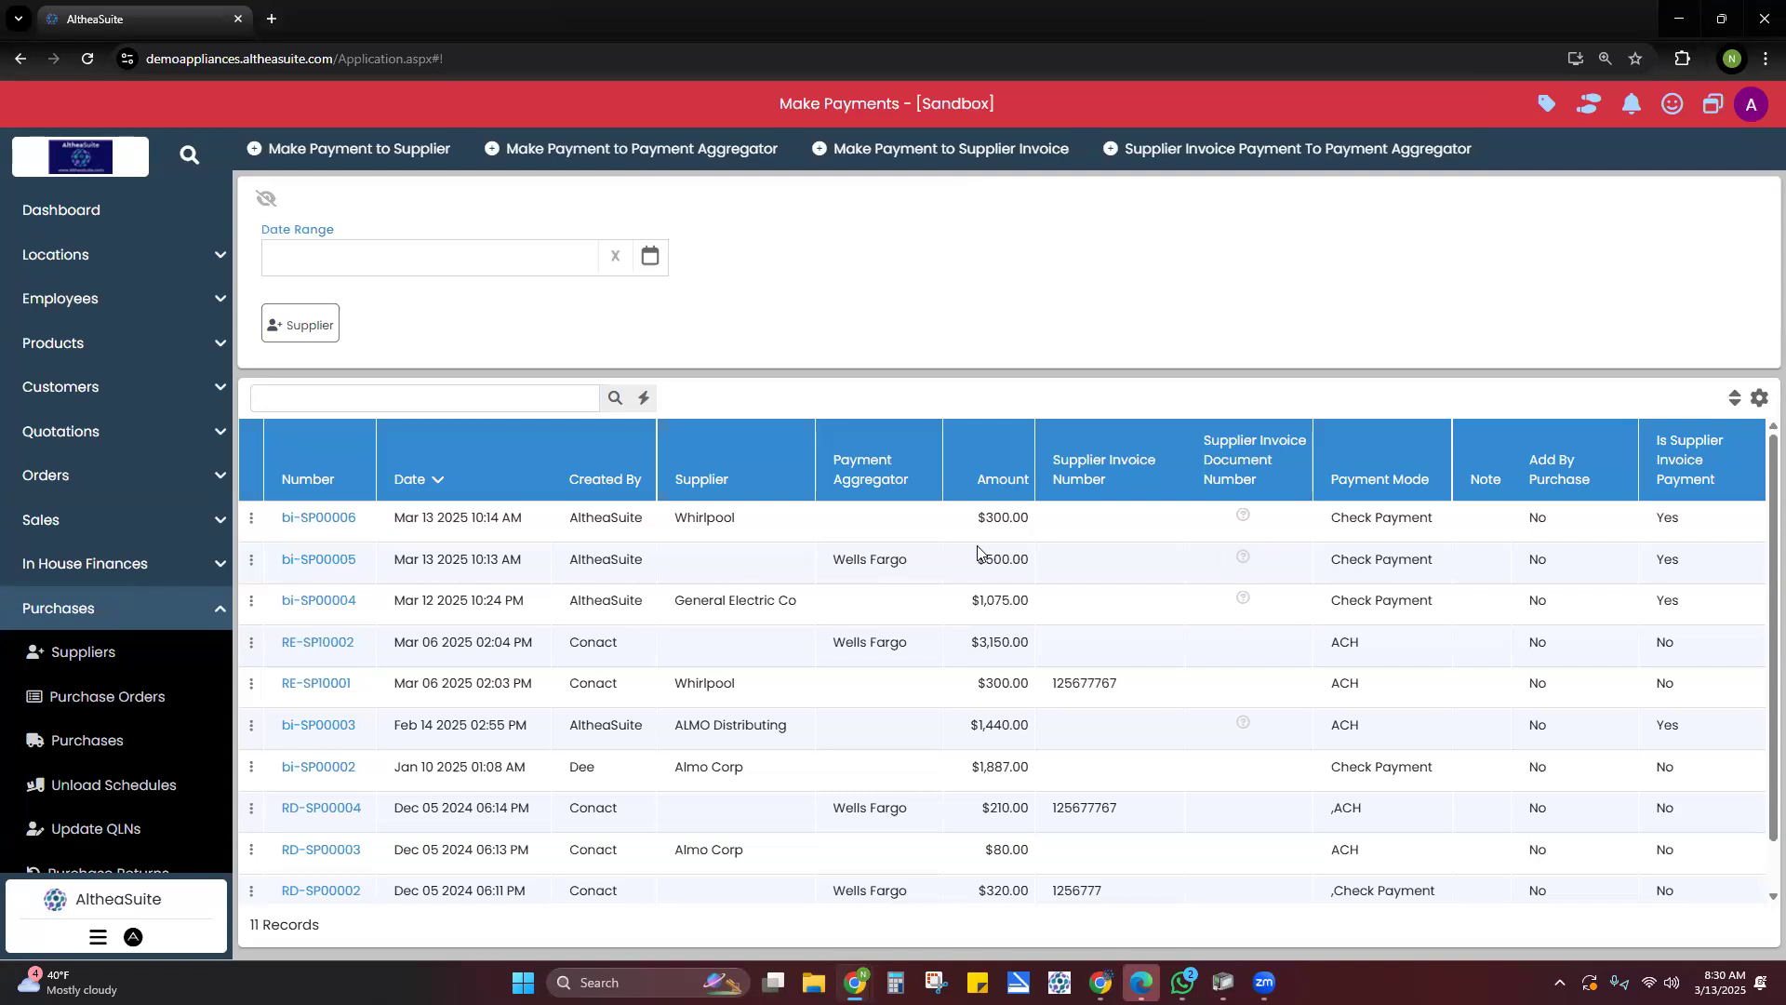
- Start a new payment to supplier invoice for the supplier Whirlpool
{"action": "left_click", "coordinate": [901, 151]}
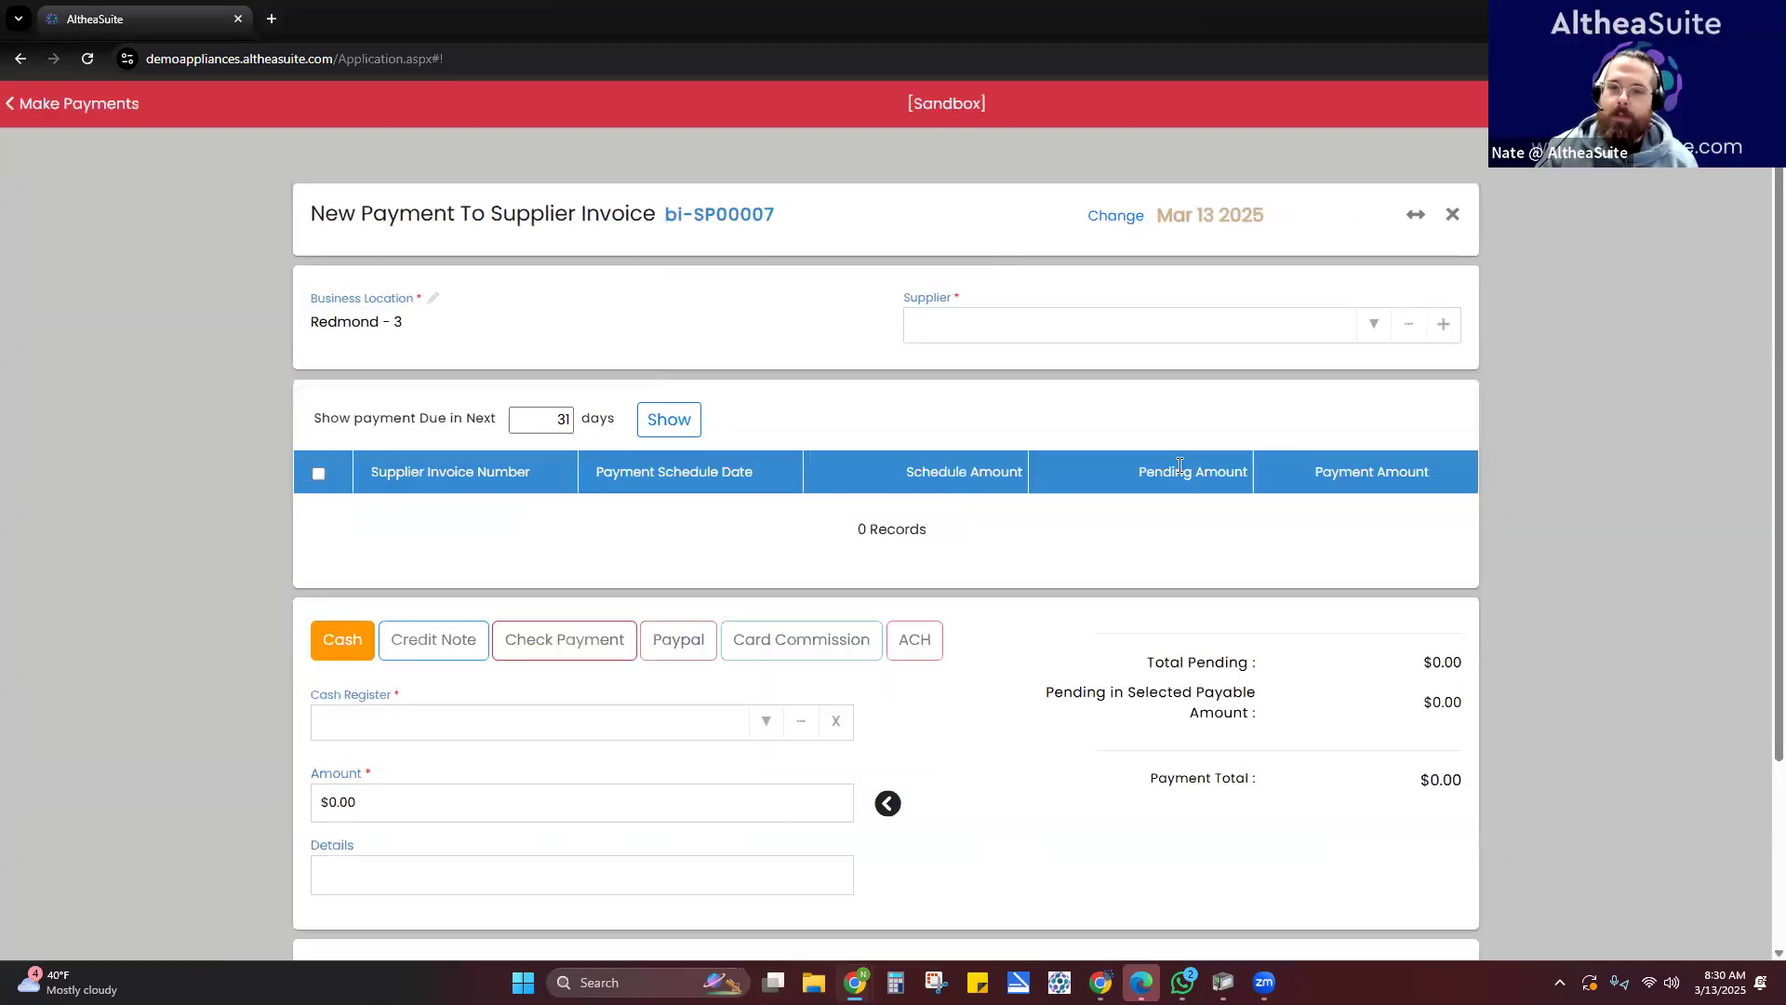
{"action": "left_click", "coordinate": [1375, 325]}
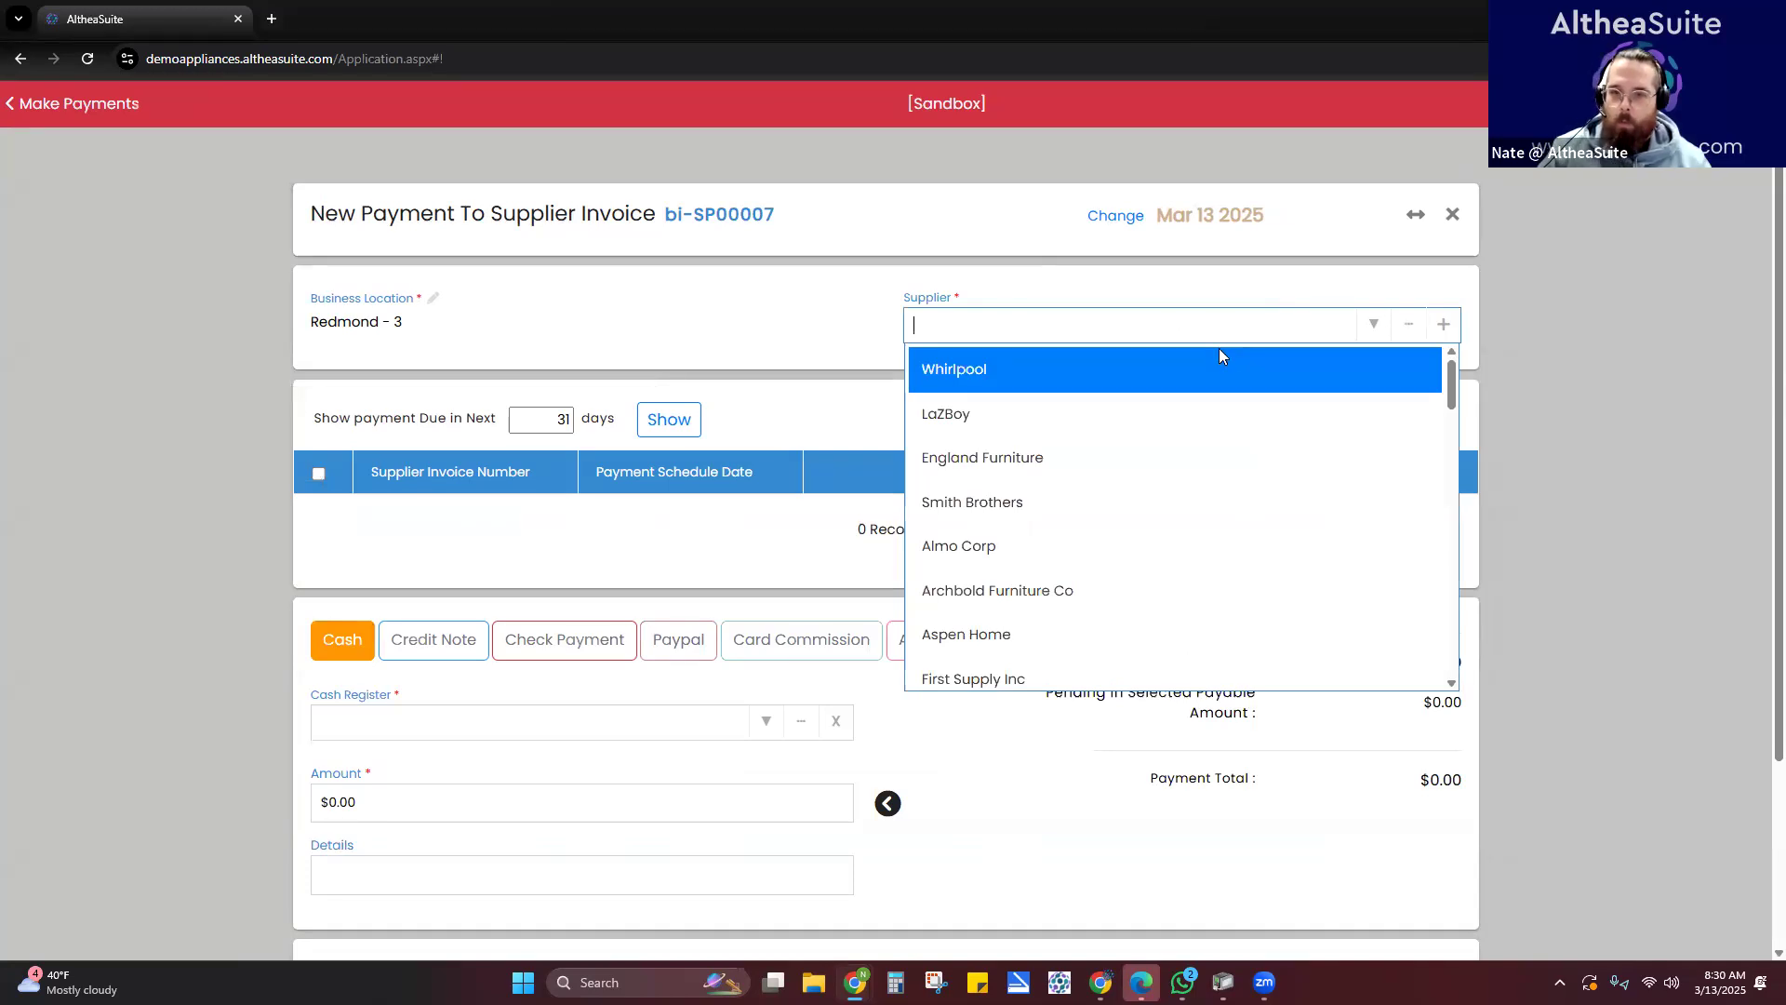
{"action": "left_click", "coordinate": [1220, 356]}
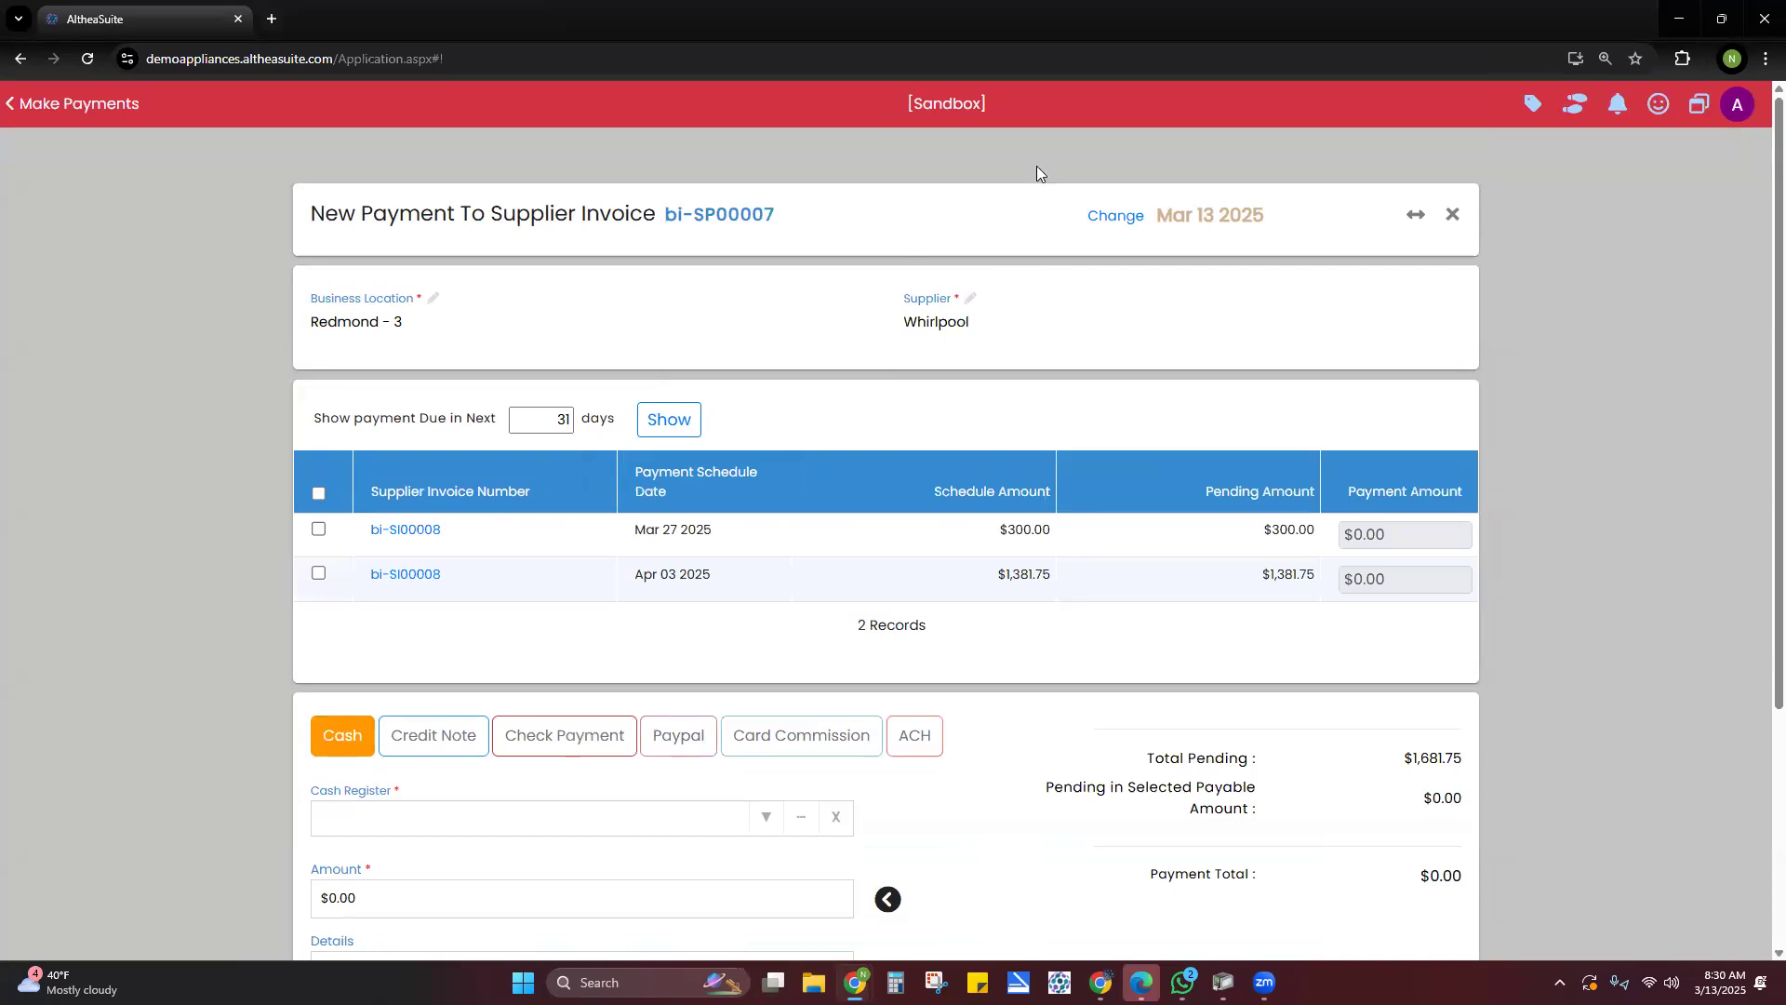
- View the date, time and number options of the supplier payment and close the dialog
{"action": "left_click", "coordinate": [1115, 217]}
{"action": "left_click", "coordinate": [688, 225]}
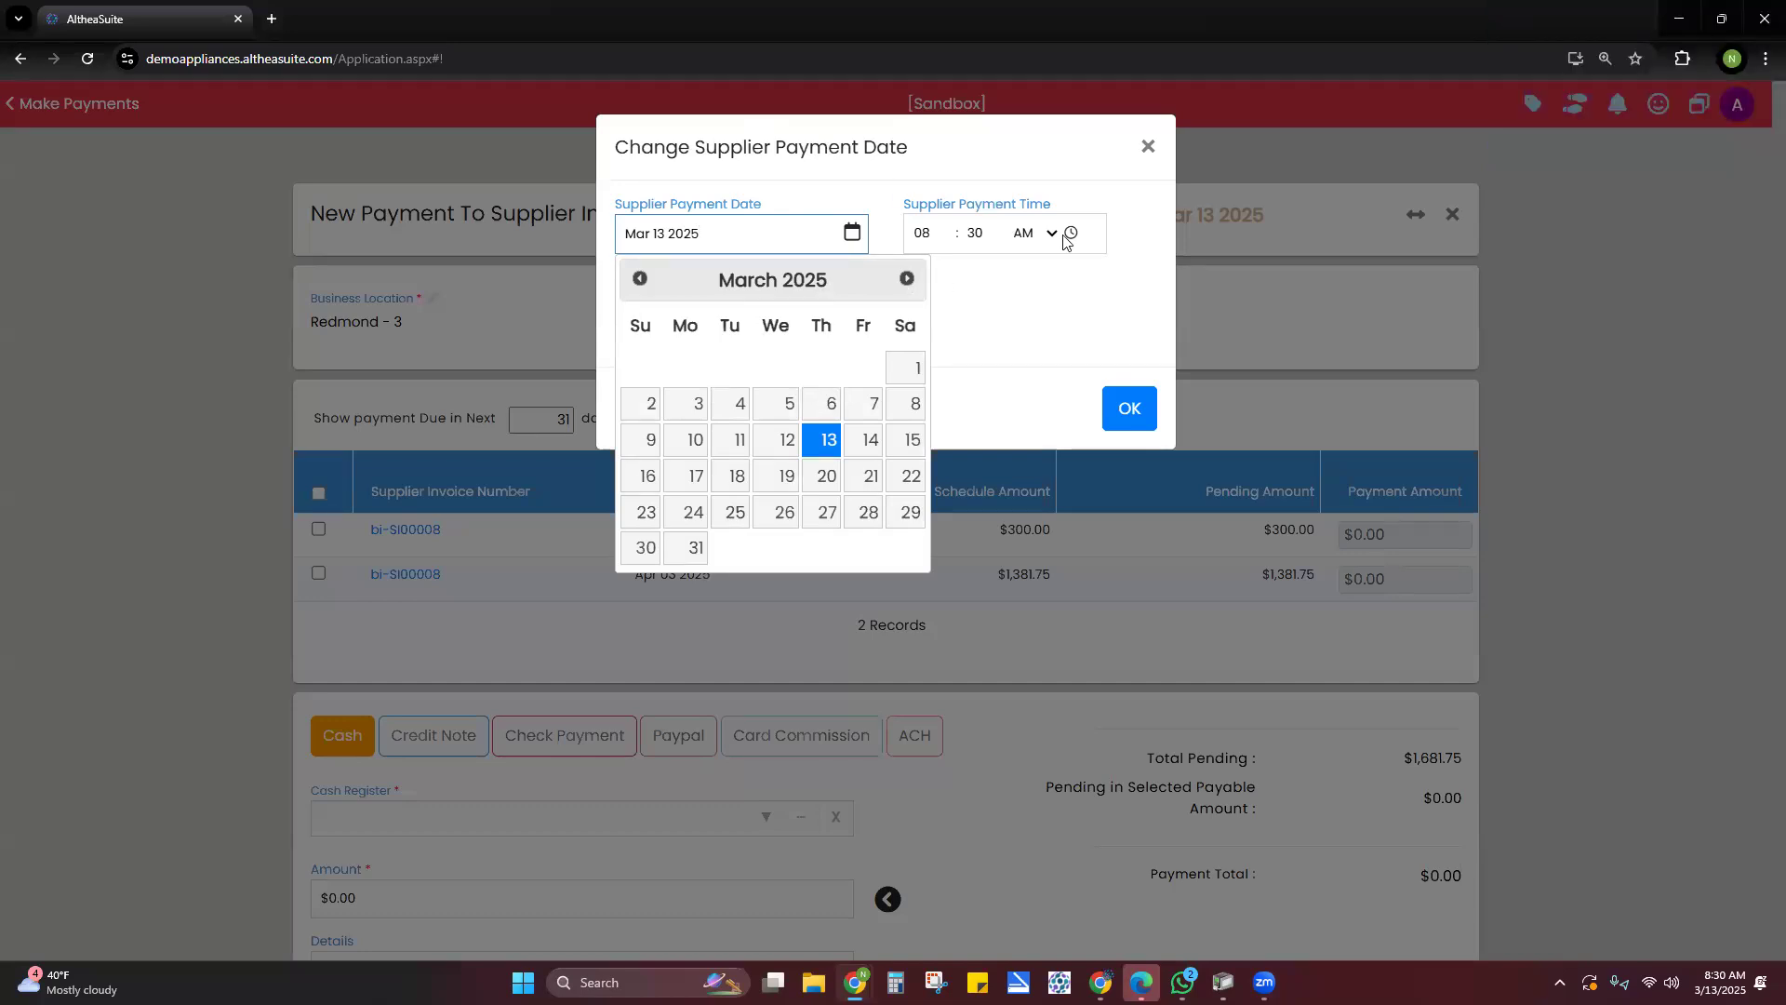
{"action": "left_click", "coordinate": [1107, 195]}
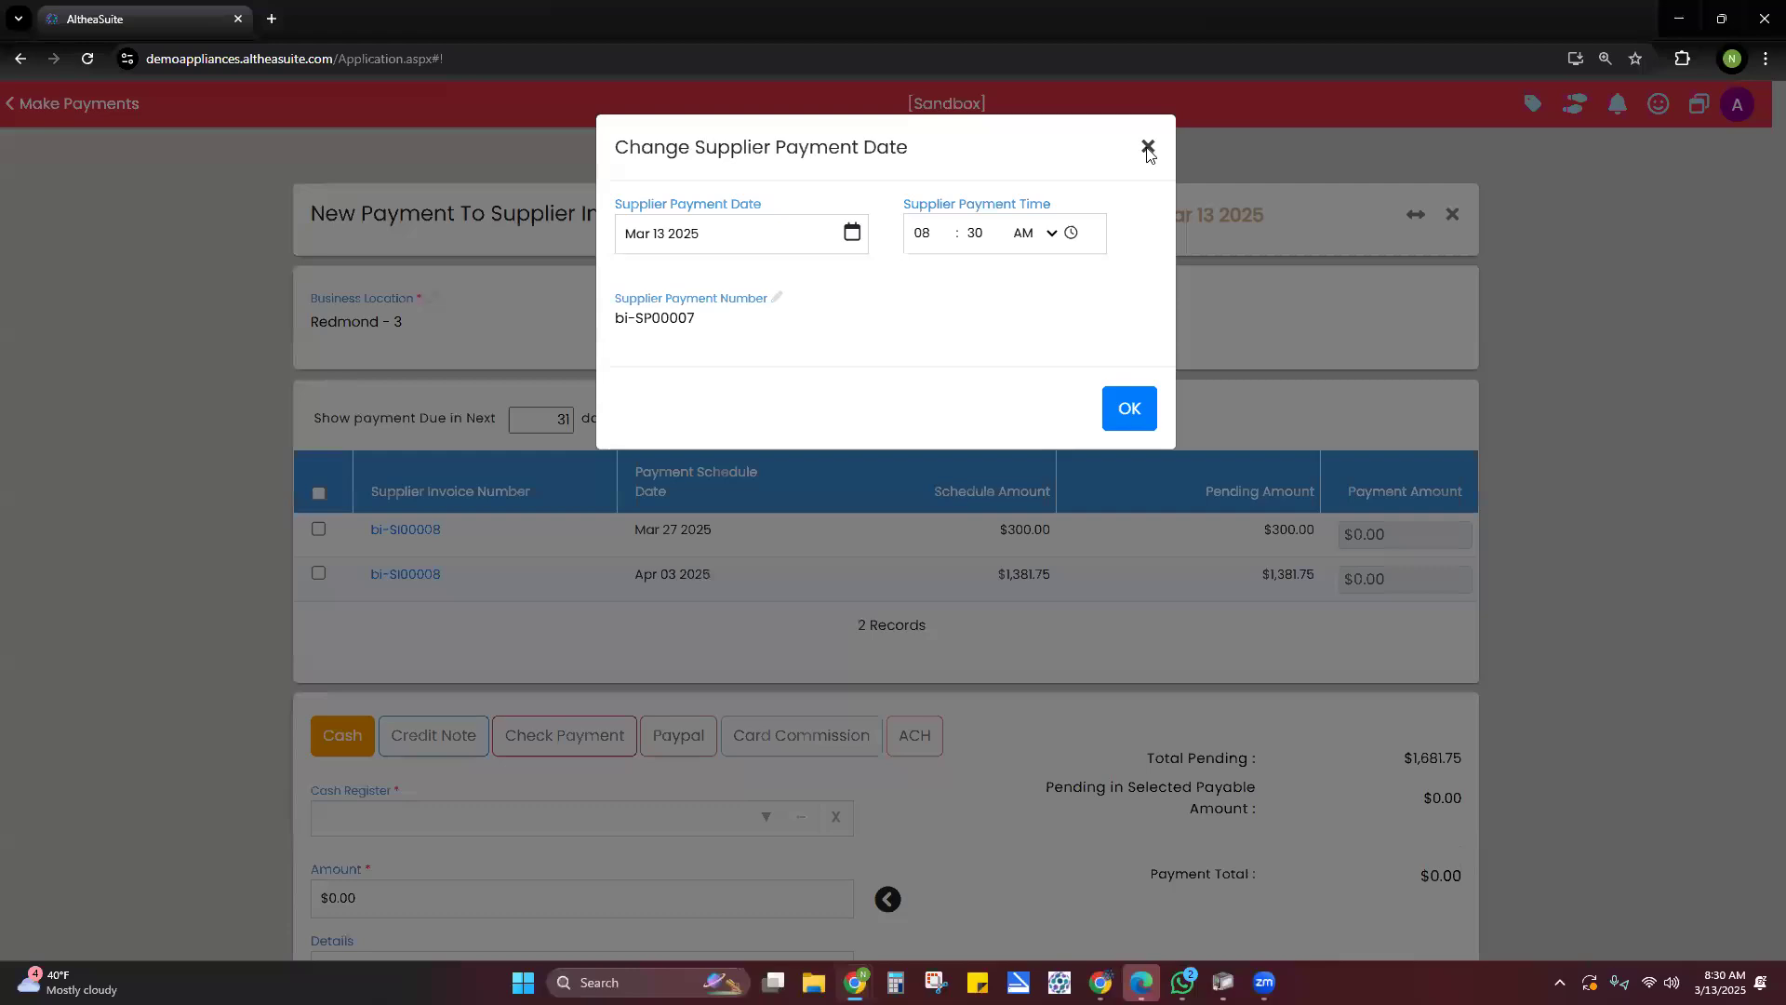
{"action": "left_click", "coordinate": [1147, 147]}
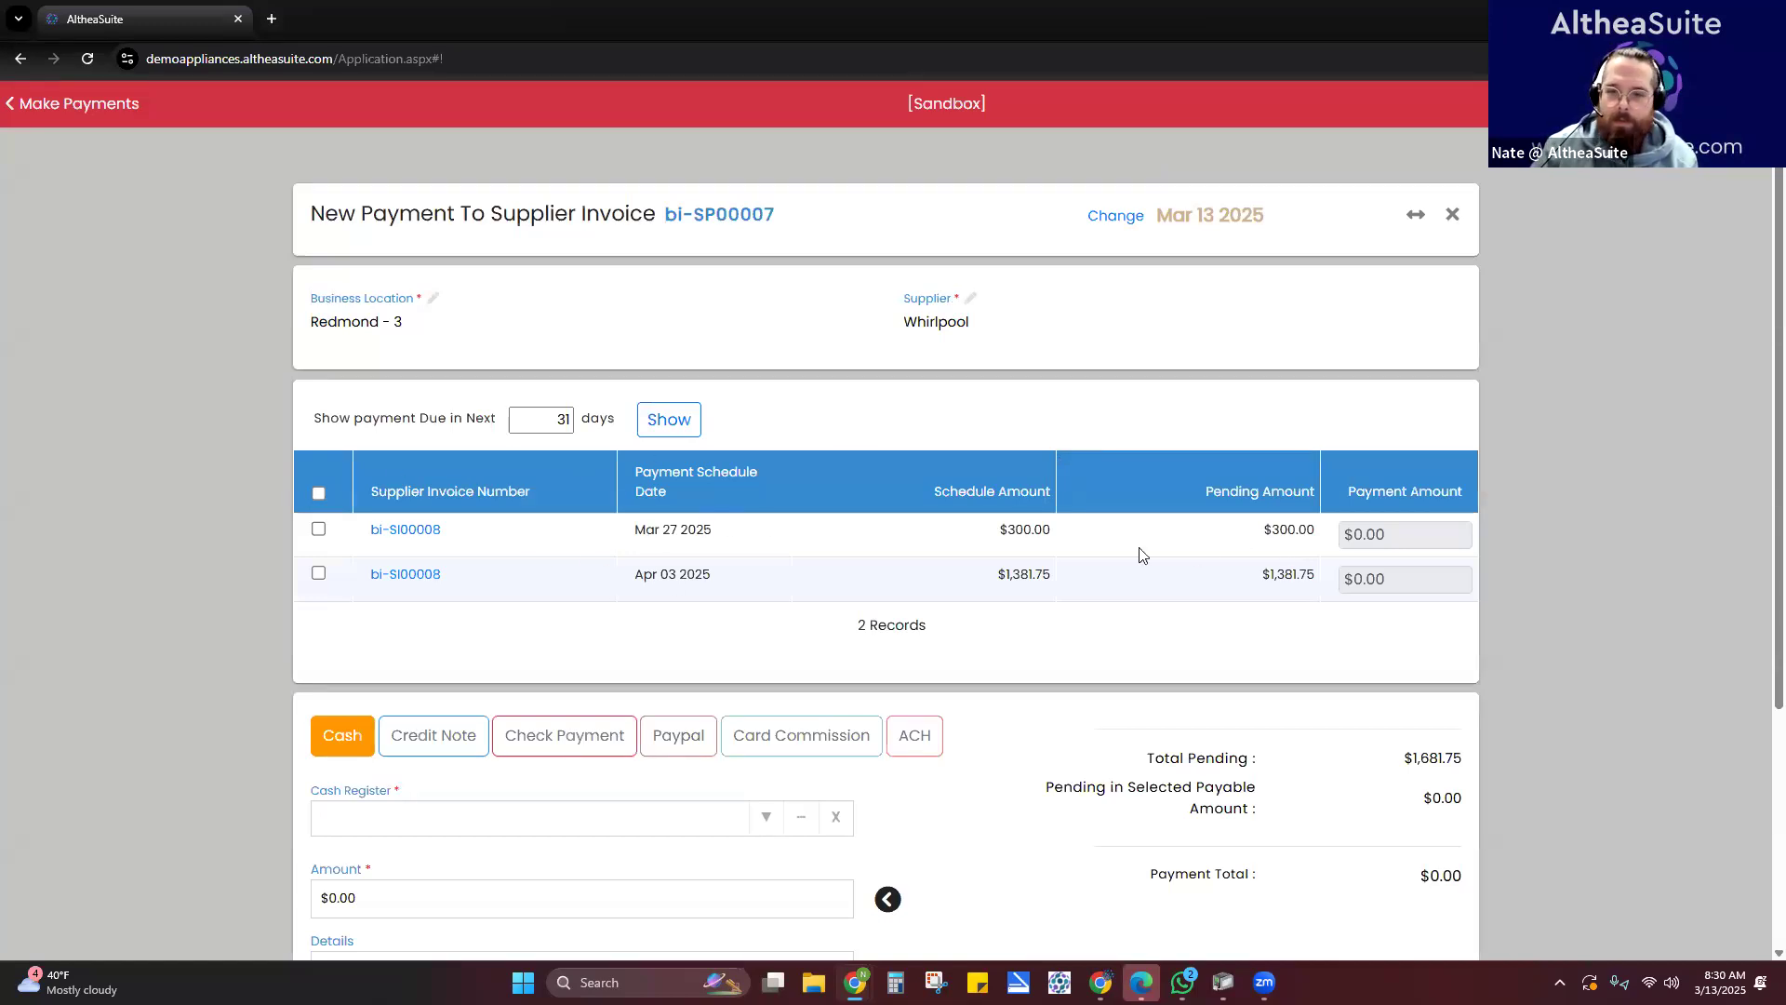
- Select the scheduled payment of Mar 27 2025 and enter its $300.00 as a check payment
{"action": "left_click", "coordinate": [319, 528]}
{"action": "scroll", "coordinate": [648, 556], "scroll_direction": "down", "scroll_amount": 2}
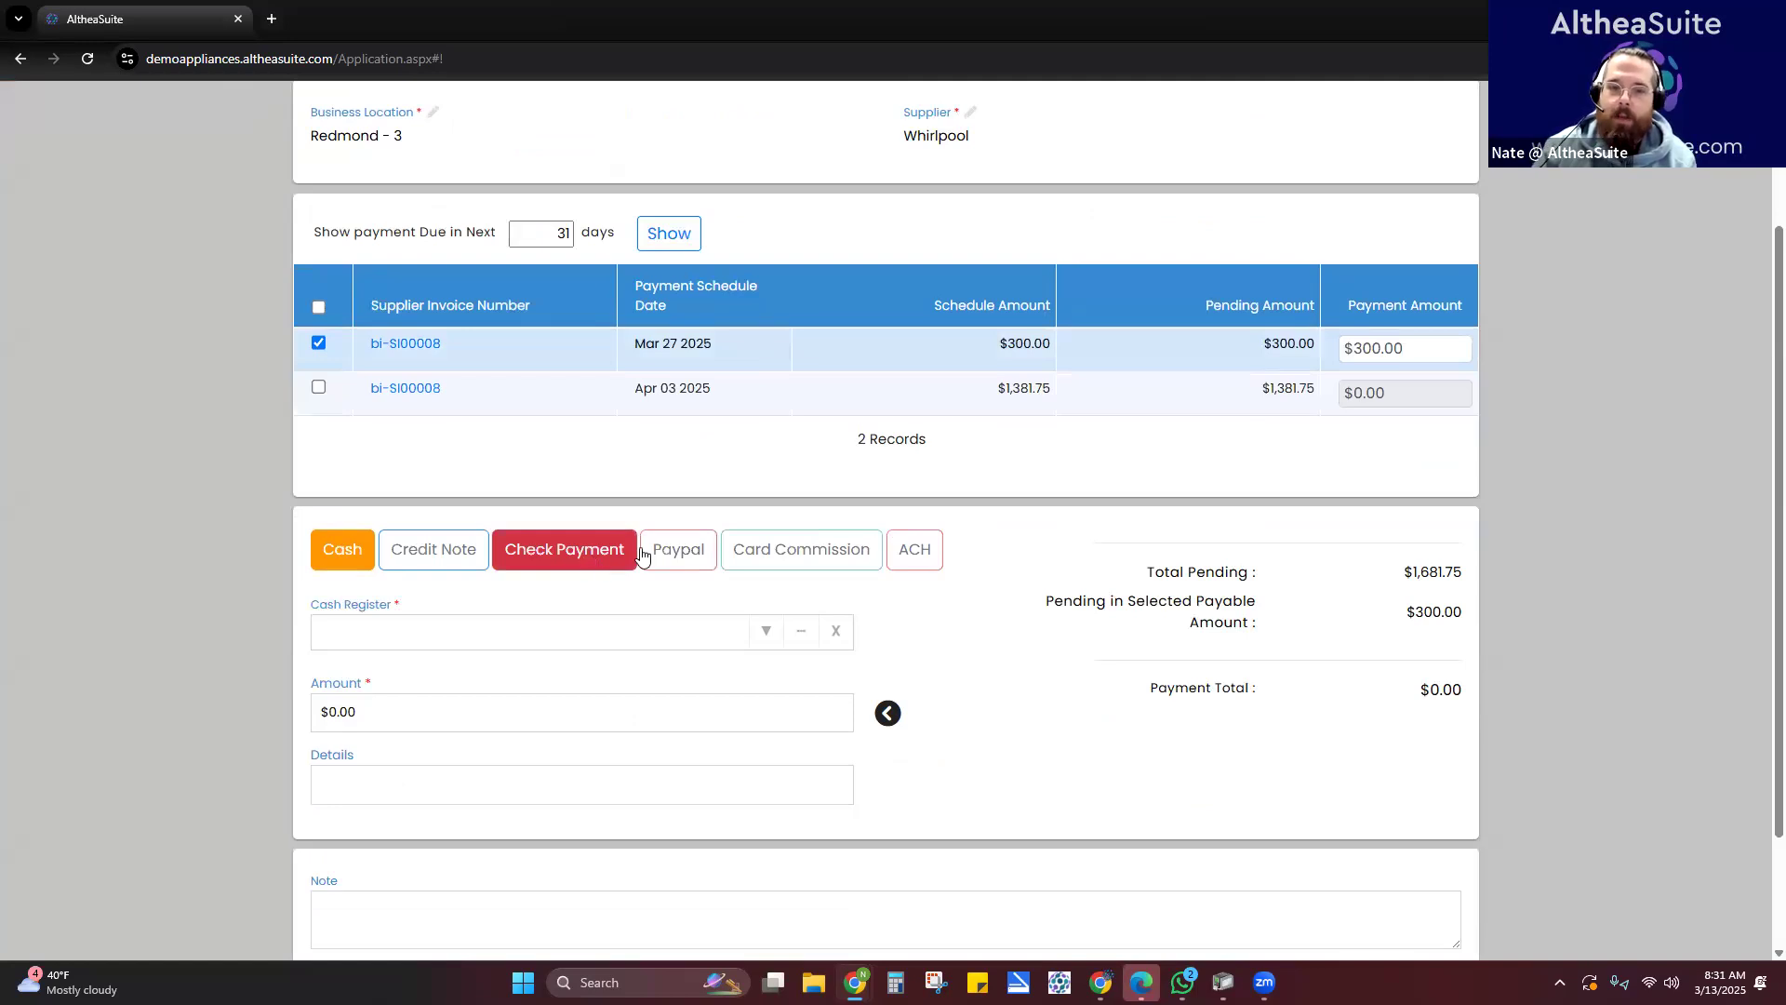
{"action": "left_click", "coordinate": [926, 560]}
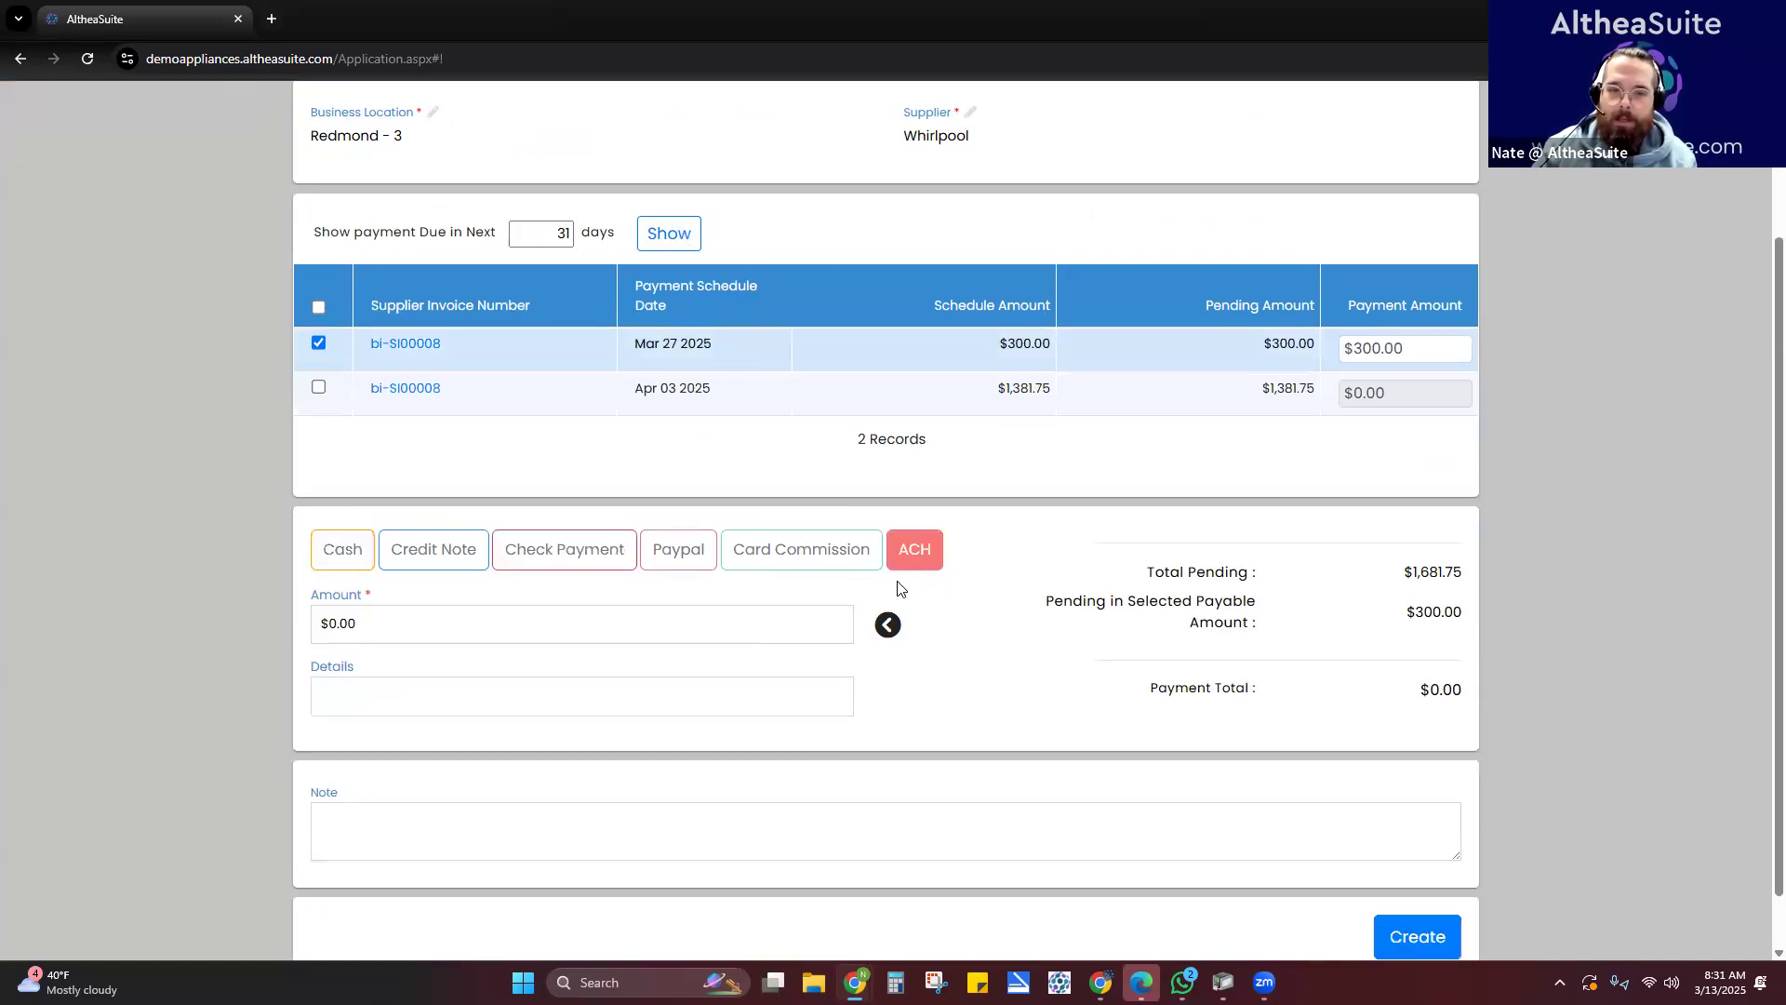
{"action": "left_click", "coordinate": [588, 559]}
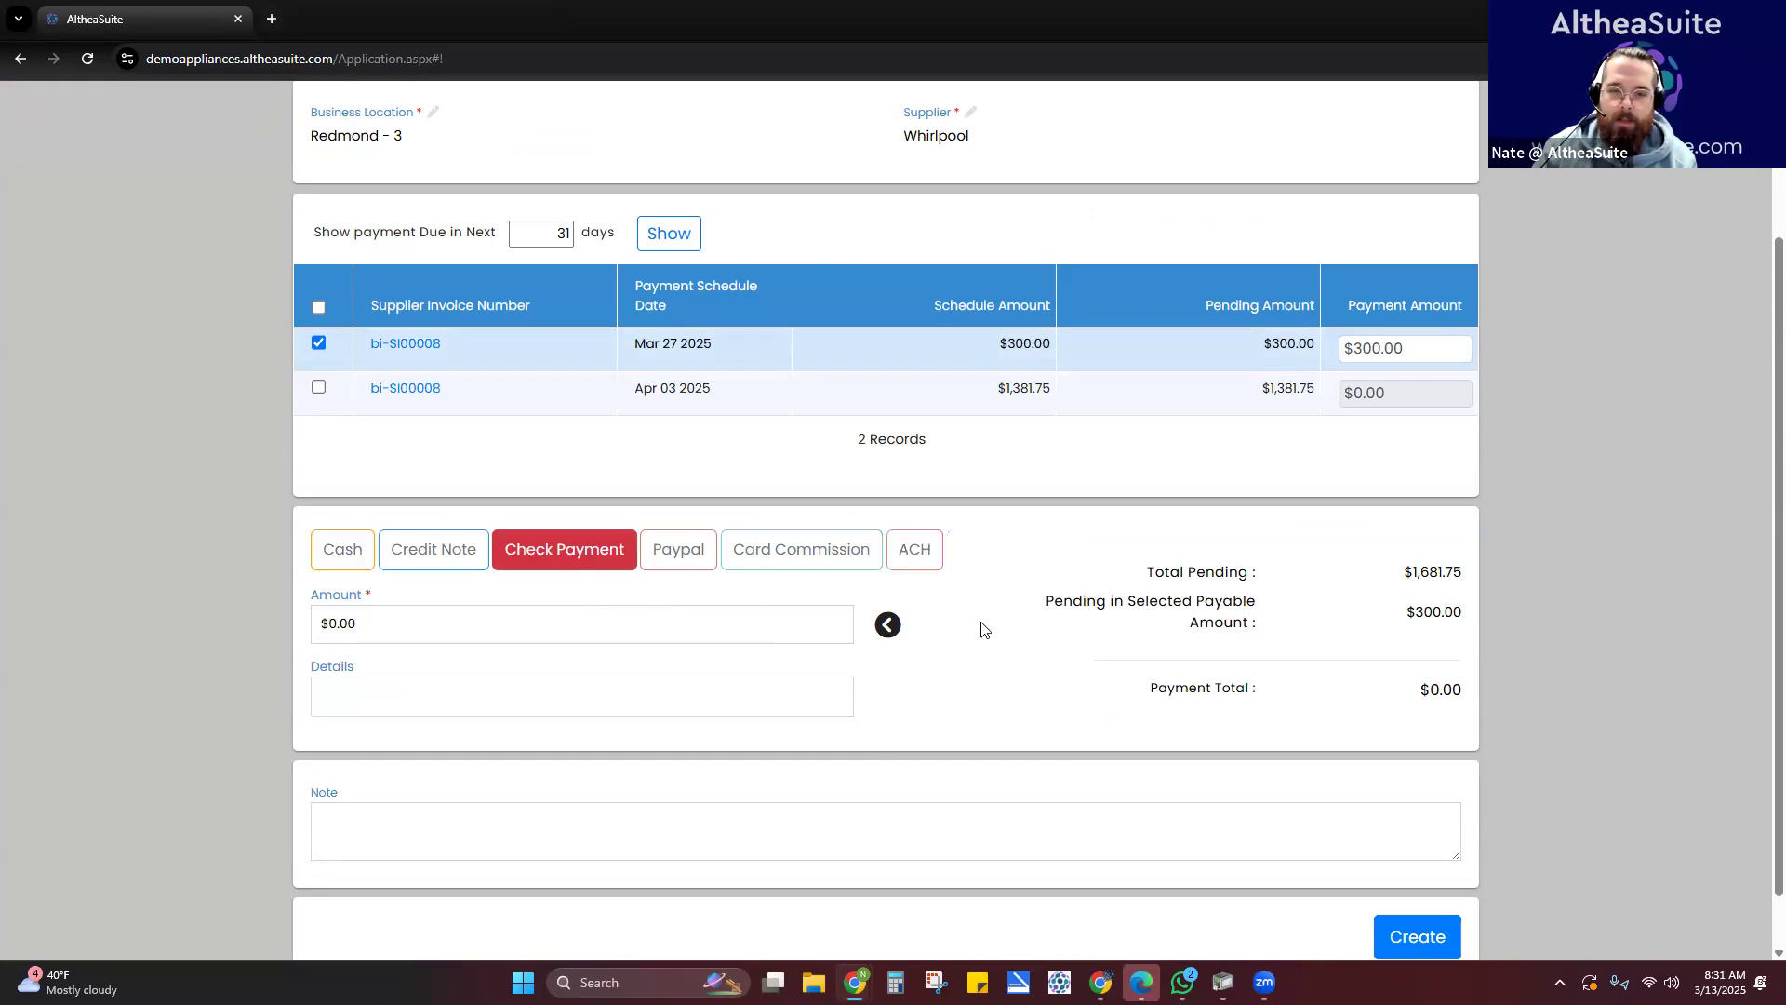
{"action": "left_click", "coordinate": [888, 625]}
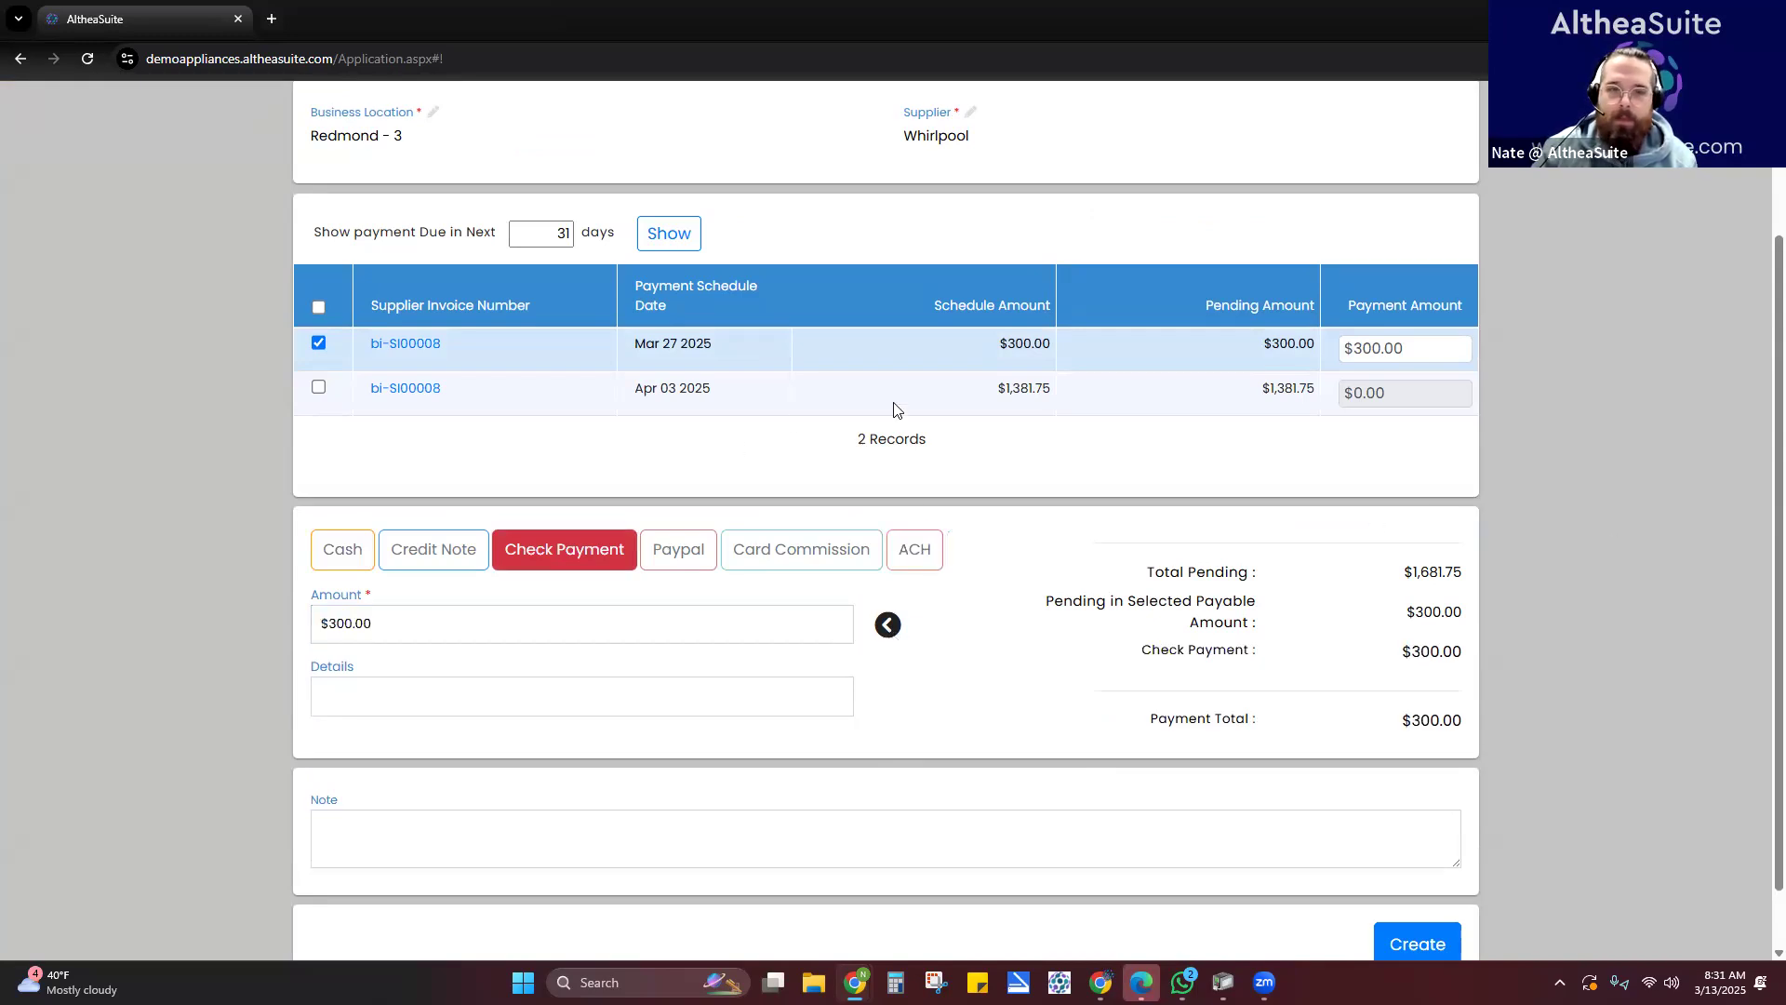
- Include the scheduled payment of Apr 03 2025 and set the check payment amount to $1,681.75
{"action": "left_click", "coordinate": [319, 388]}
{"action": "left_click", "coordinate": [319, 388]}
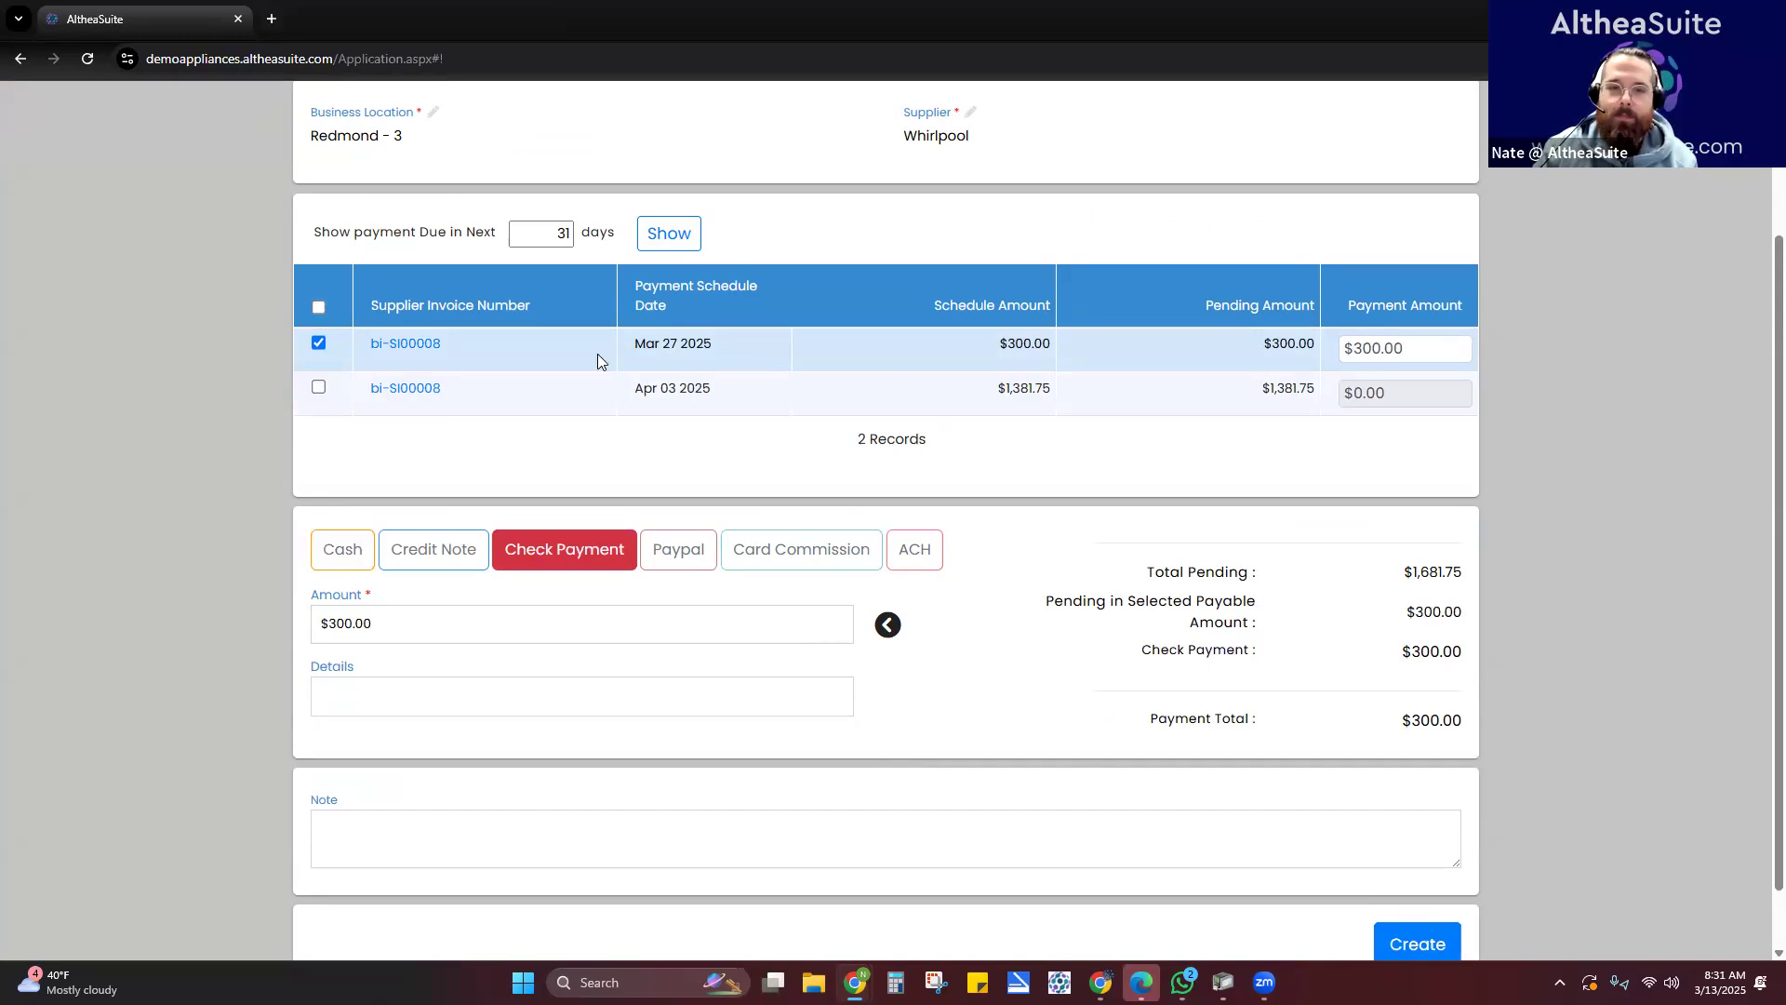
{"action": "left_click", "coordinate": [319, 388]}
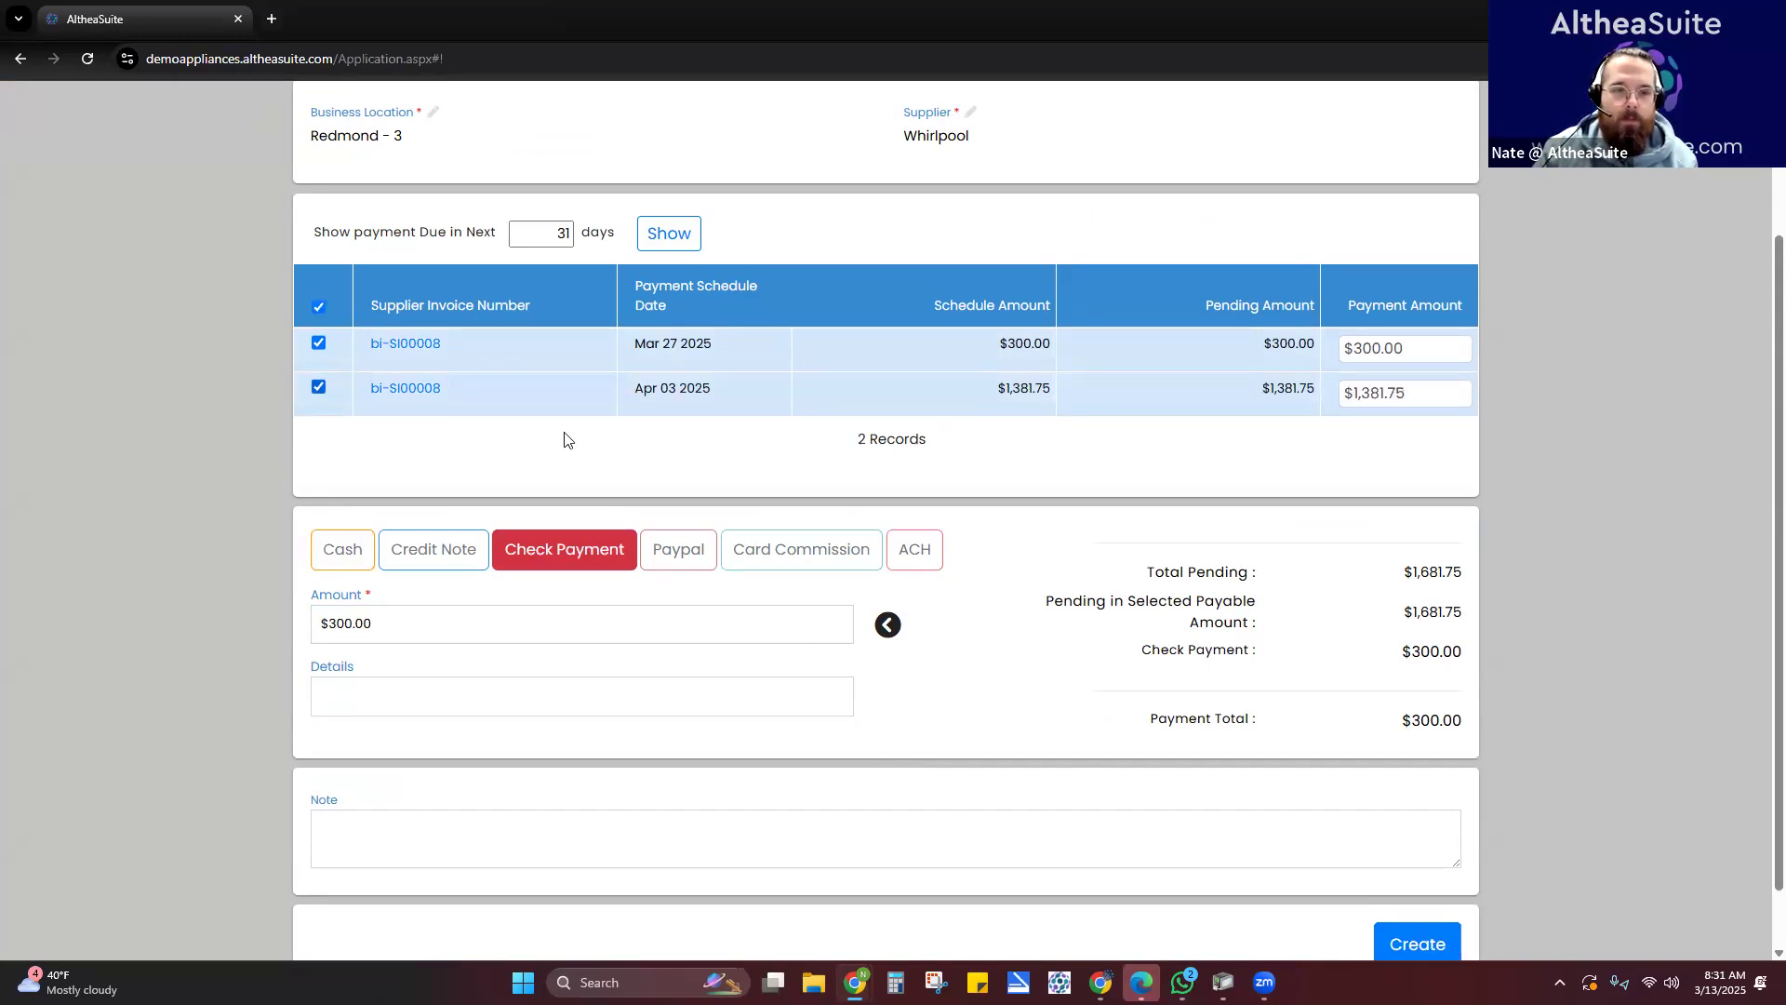
{"action": "left_click", "coordinate": [889, 624]}
- Enter "check 8876" as the check payment details and create the supplier payment
{"action": "left_click", "coordinate": [523, 681]}
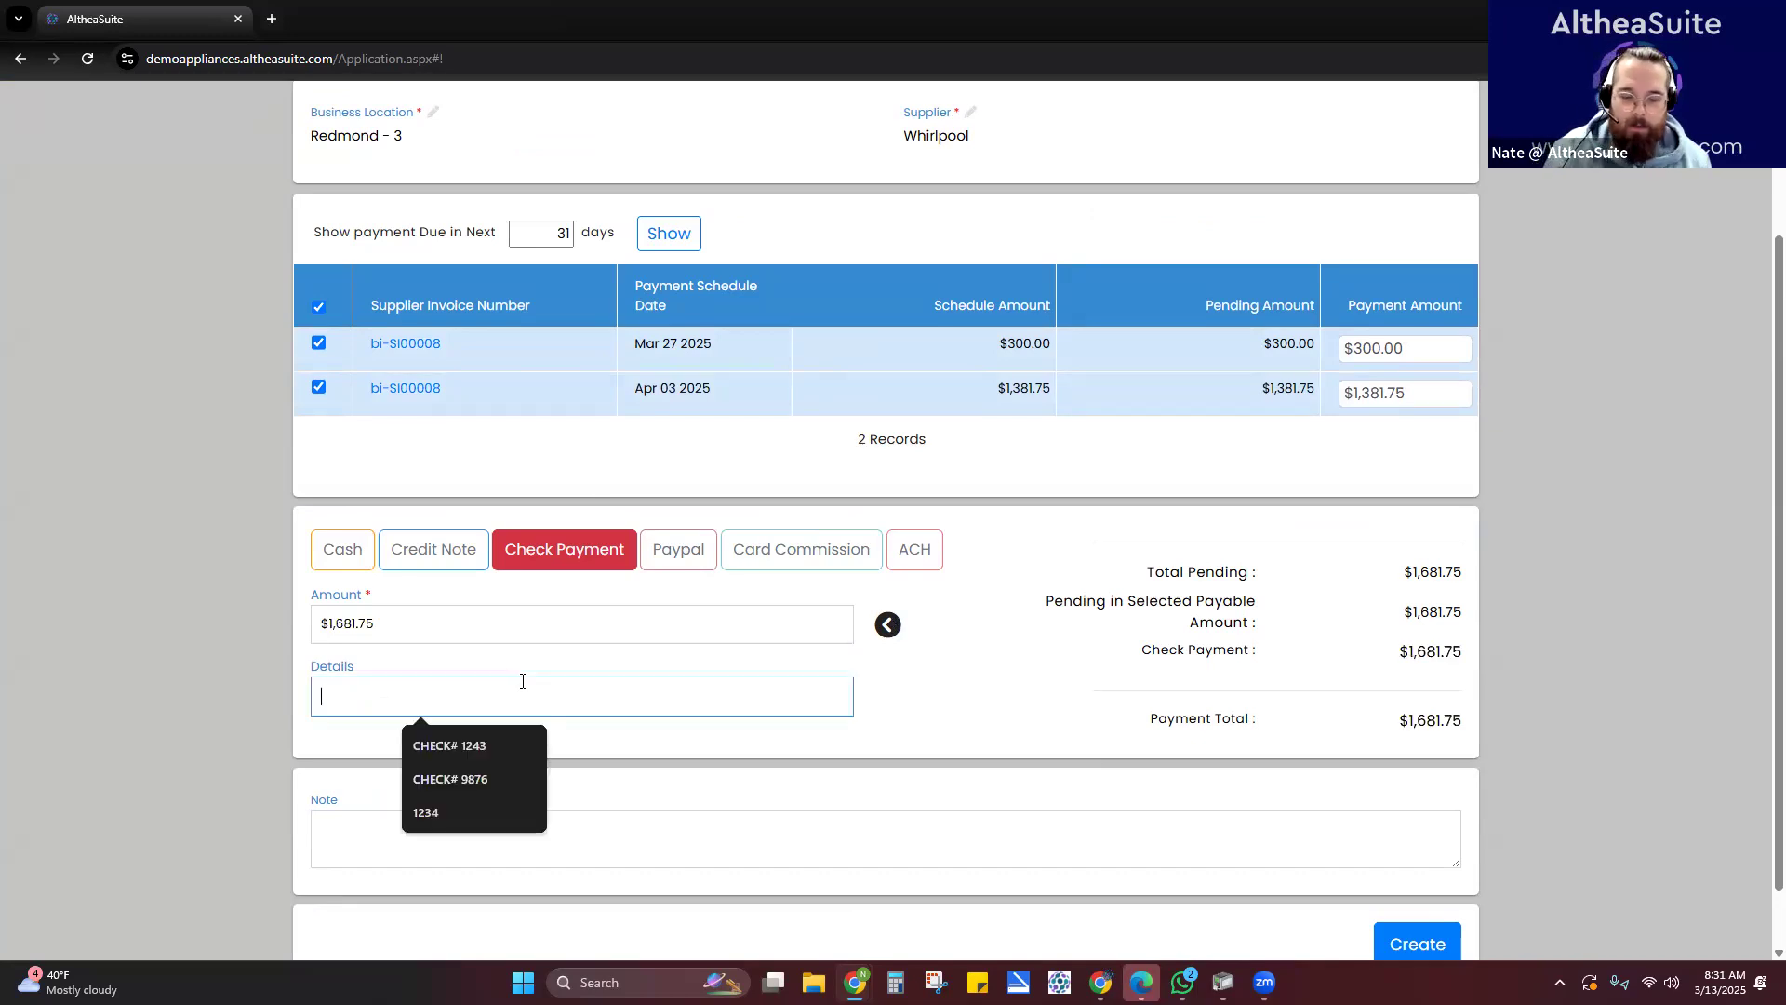
{"action": "type", "text": "check"}
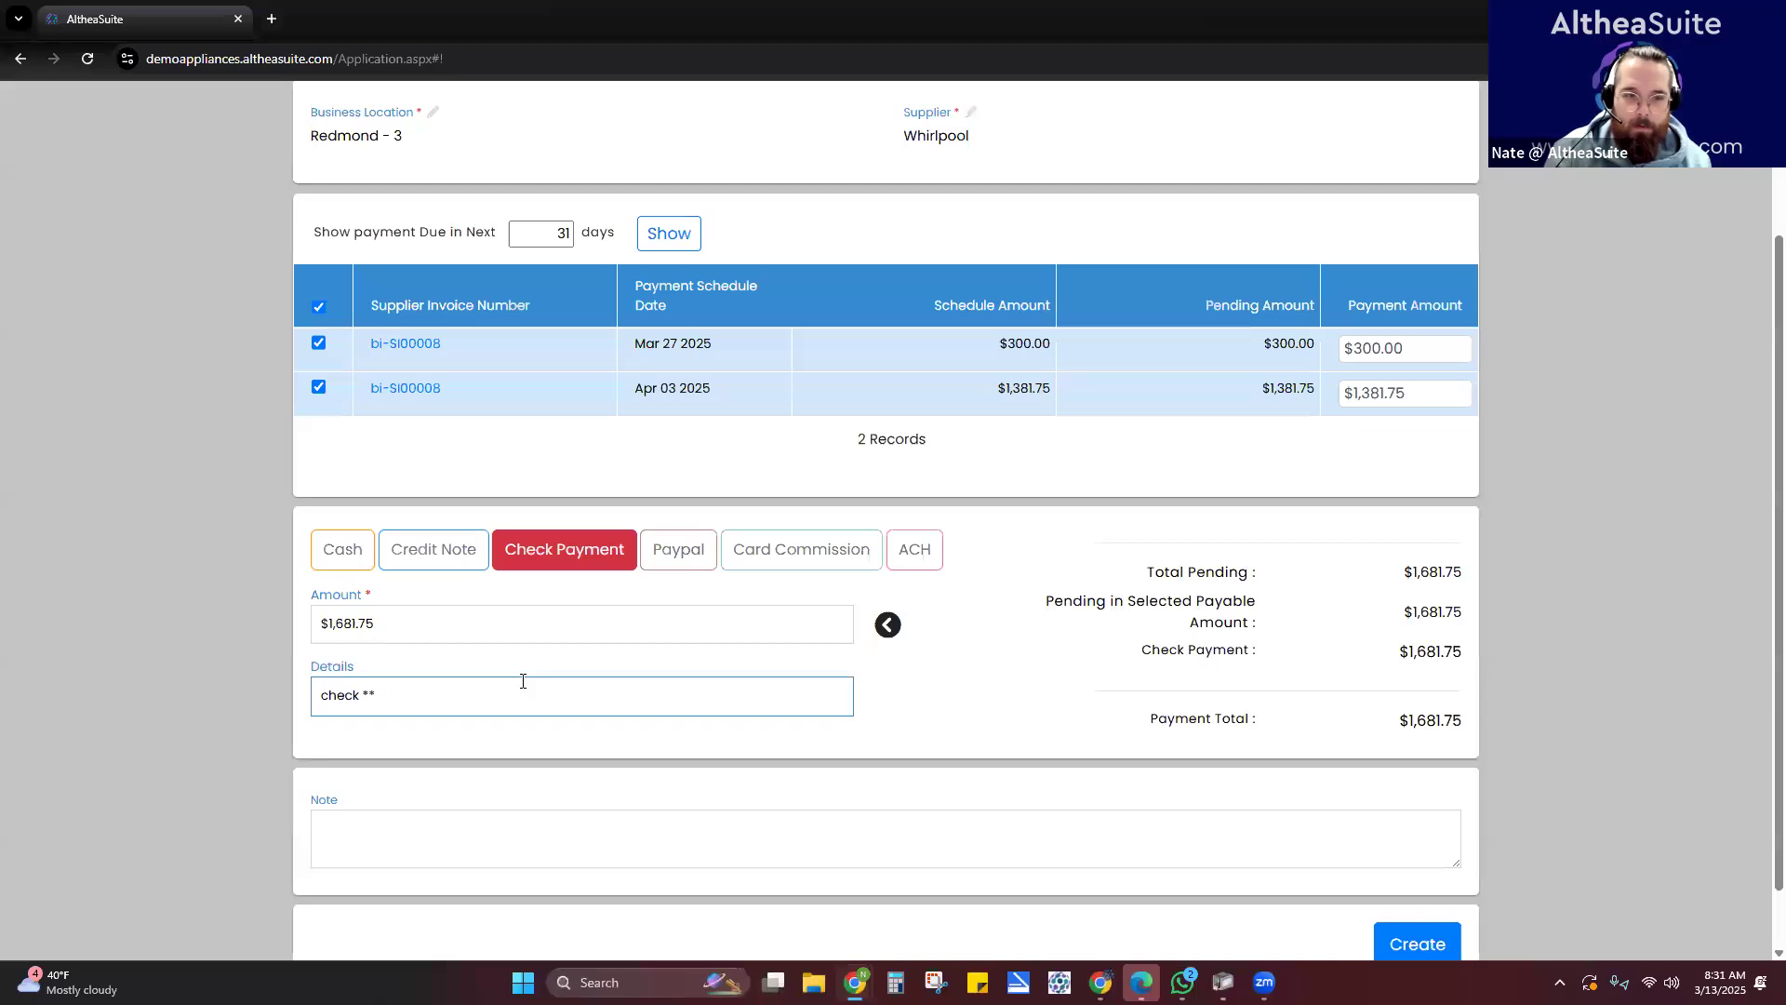
{"action": "type", "text": "8876"}
{"action": "left_click", "coordinate": [1086, 704]}
{"action": "scroll", "coordinate": [1438, 854], "scroll_direction": "down", "scroll_amount": 1}
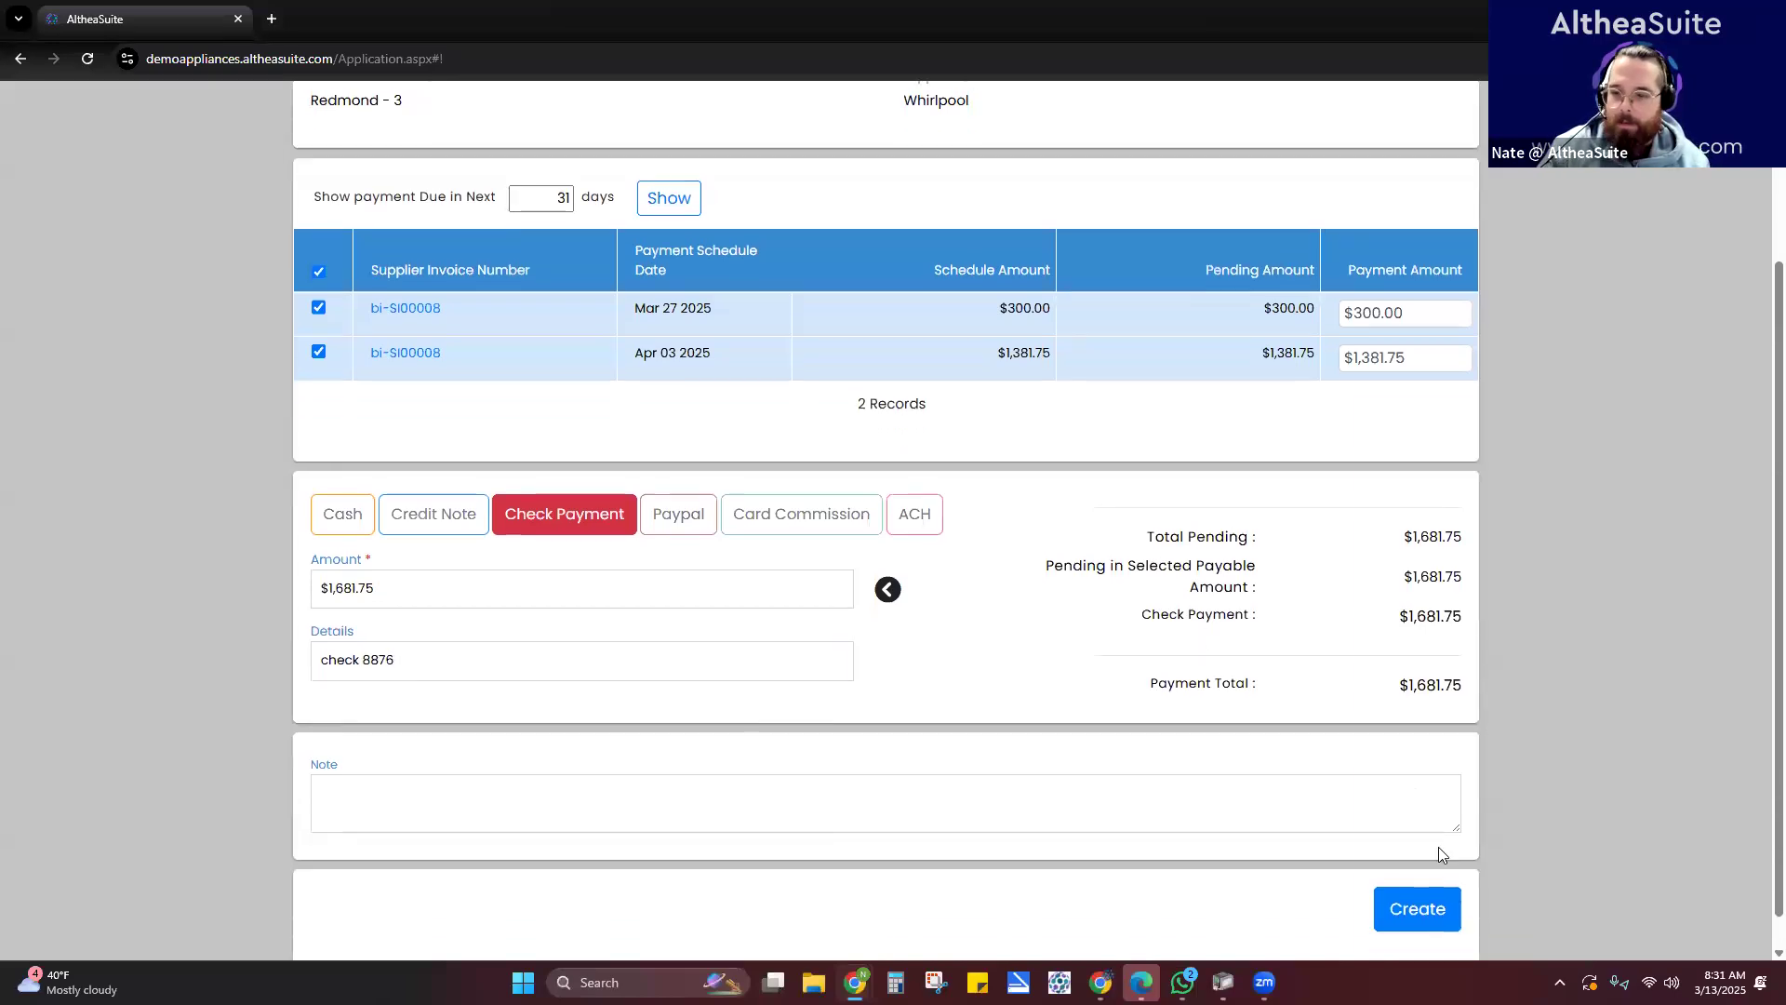
{"action": "left_click", "coordinate": [1427, 872]}
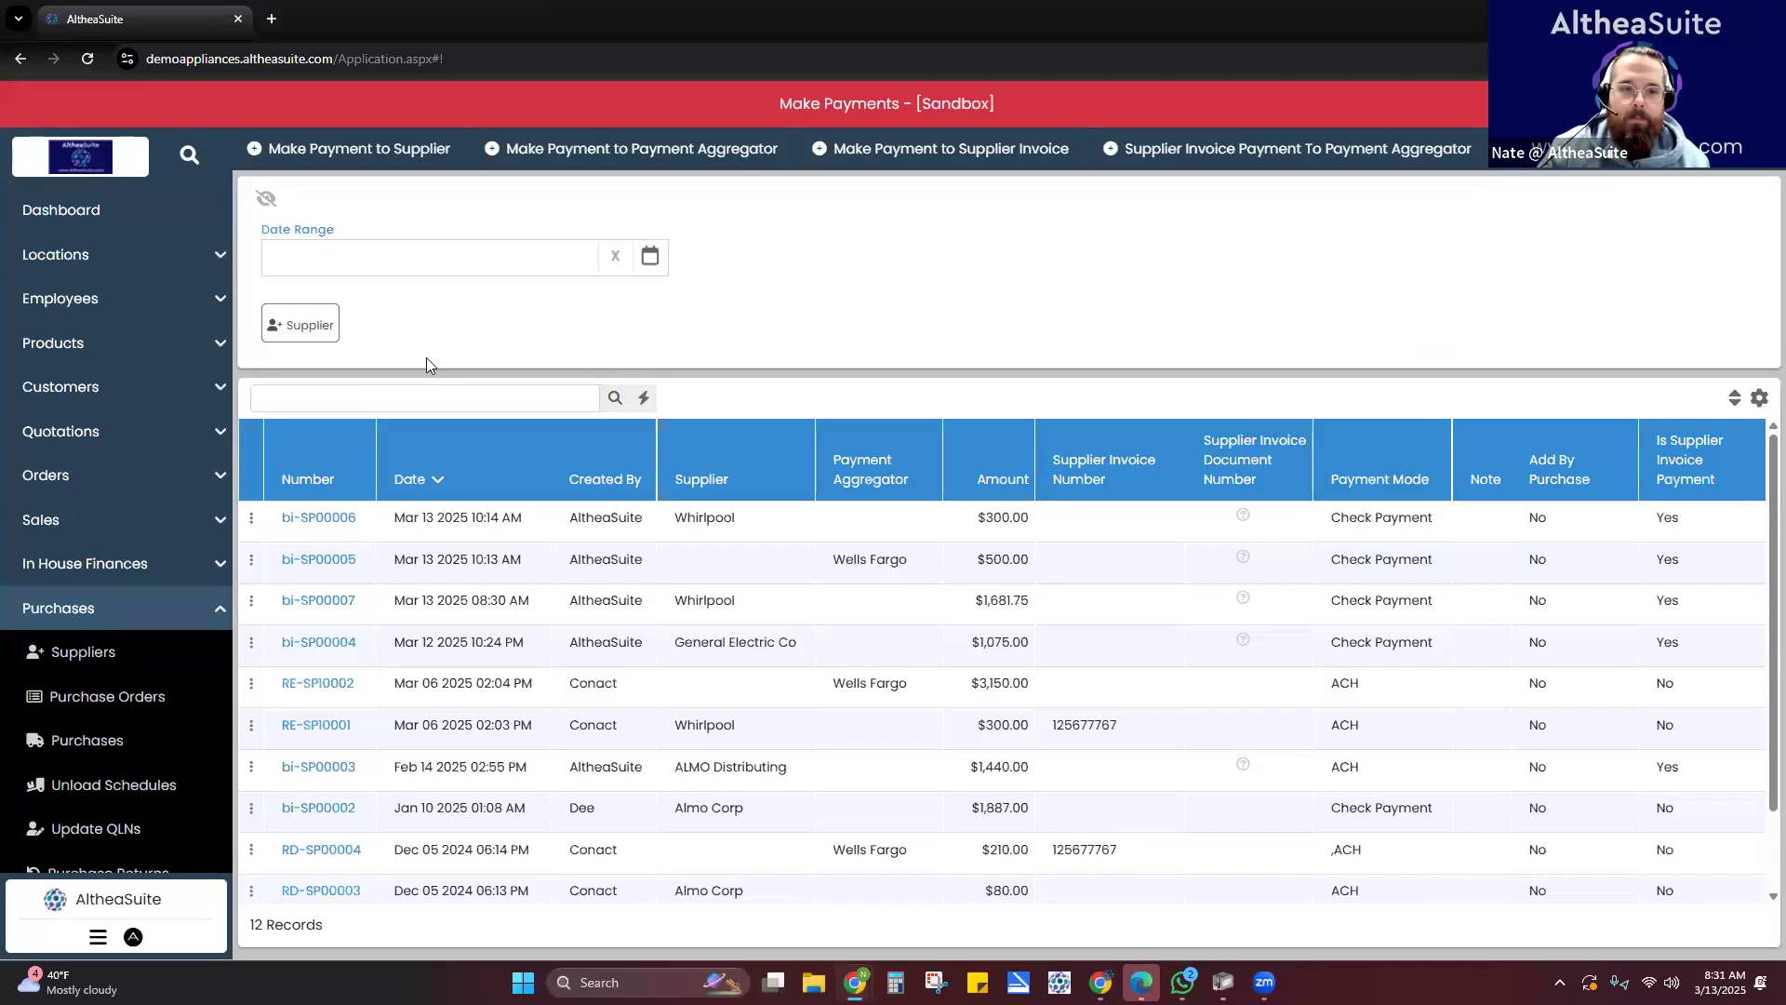
- Show the supplier invoice document numbers linked to the Mar 13 2025 payments
{"action": "left_click", "coordinate": [1241, 517]}
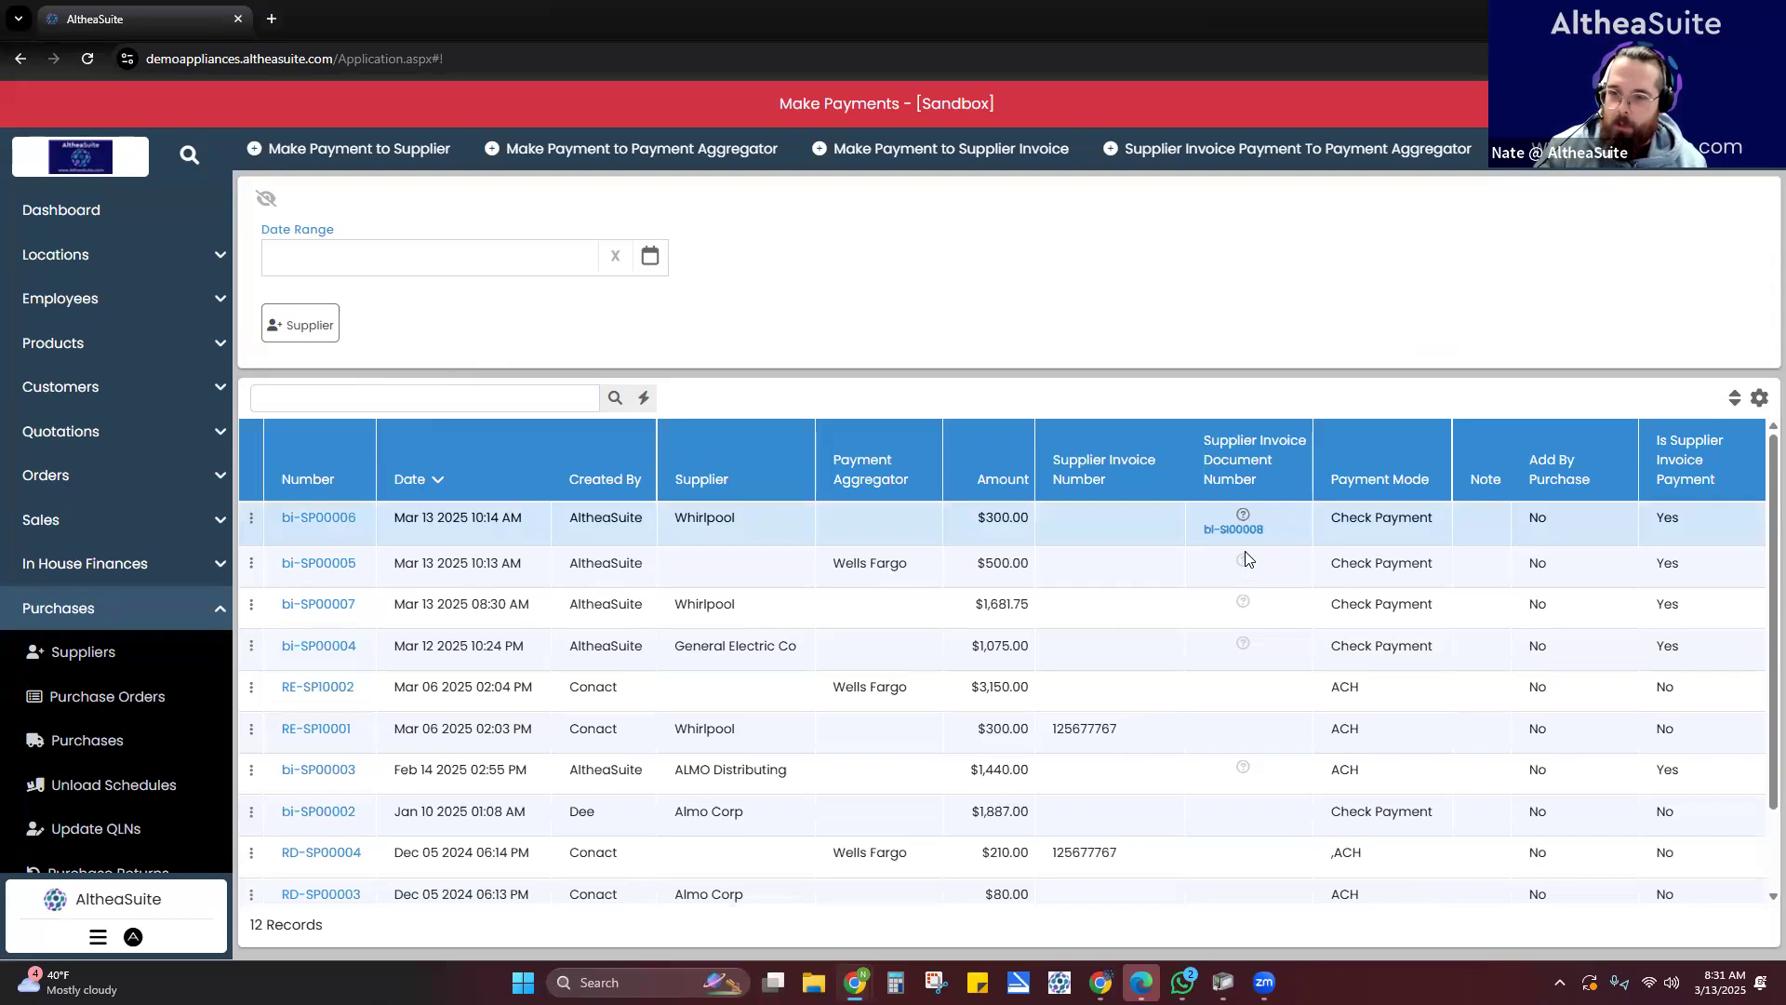
{"action": "left_click", "coordinate": [1242, 605]}
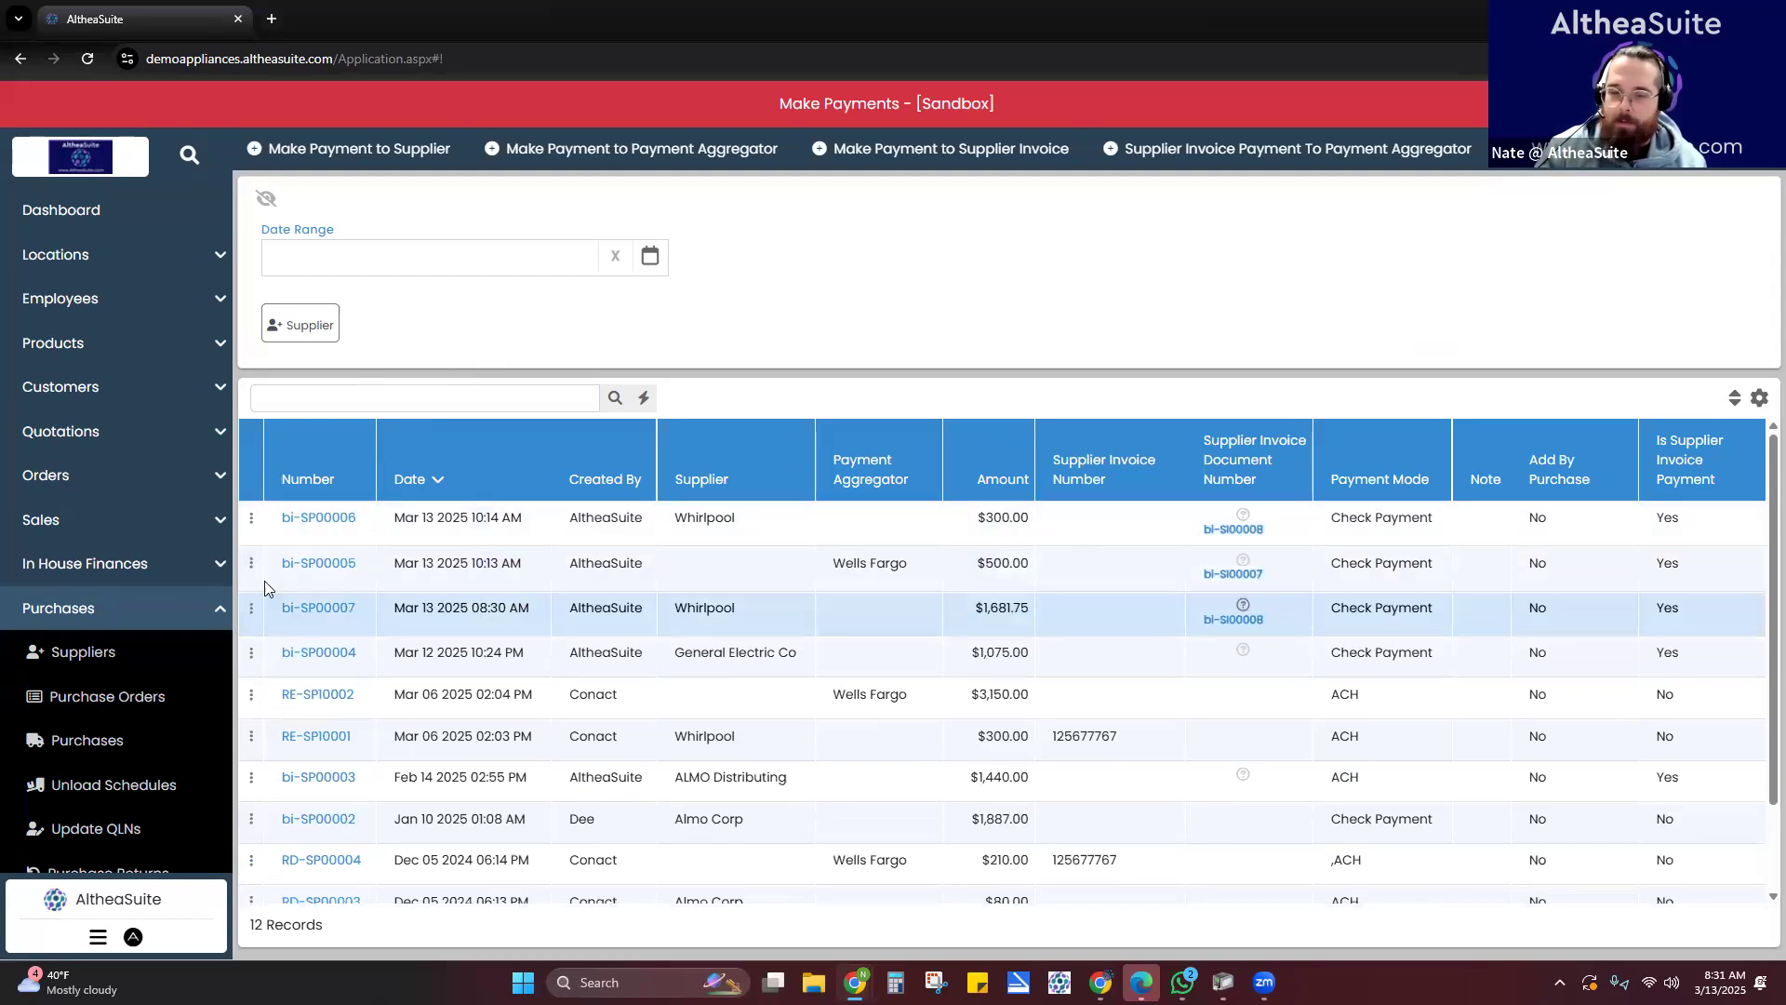
- Return to the supplier invoices and view the financial transactions of the Whirlpool invoice dated Mar 13 2025
{"action": "scroll", "coordinate": [121, 744], "scroll_direction": "down", "scroll_amount": 4}
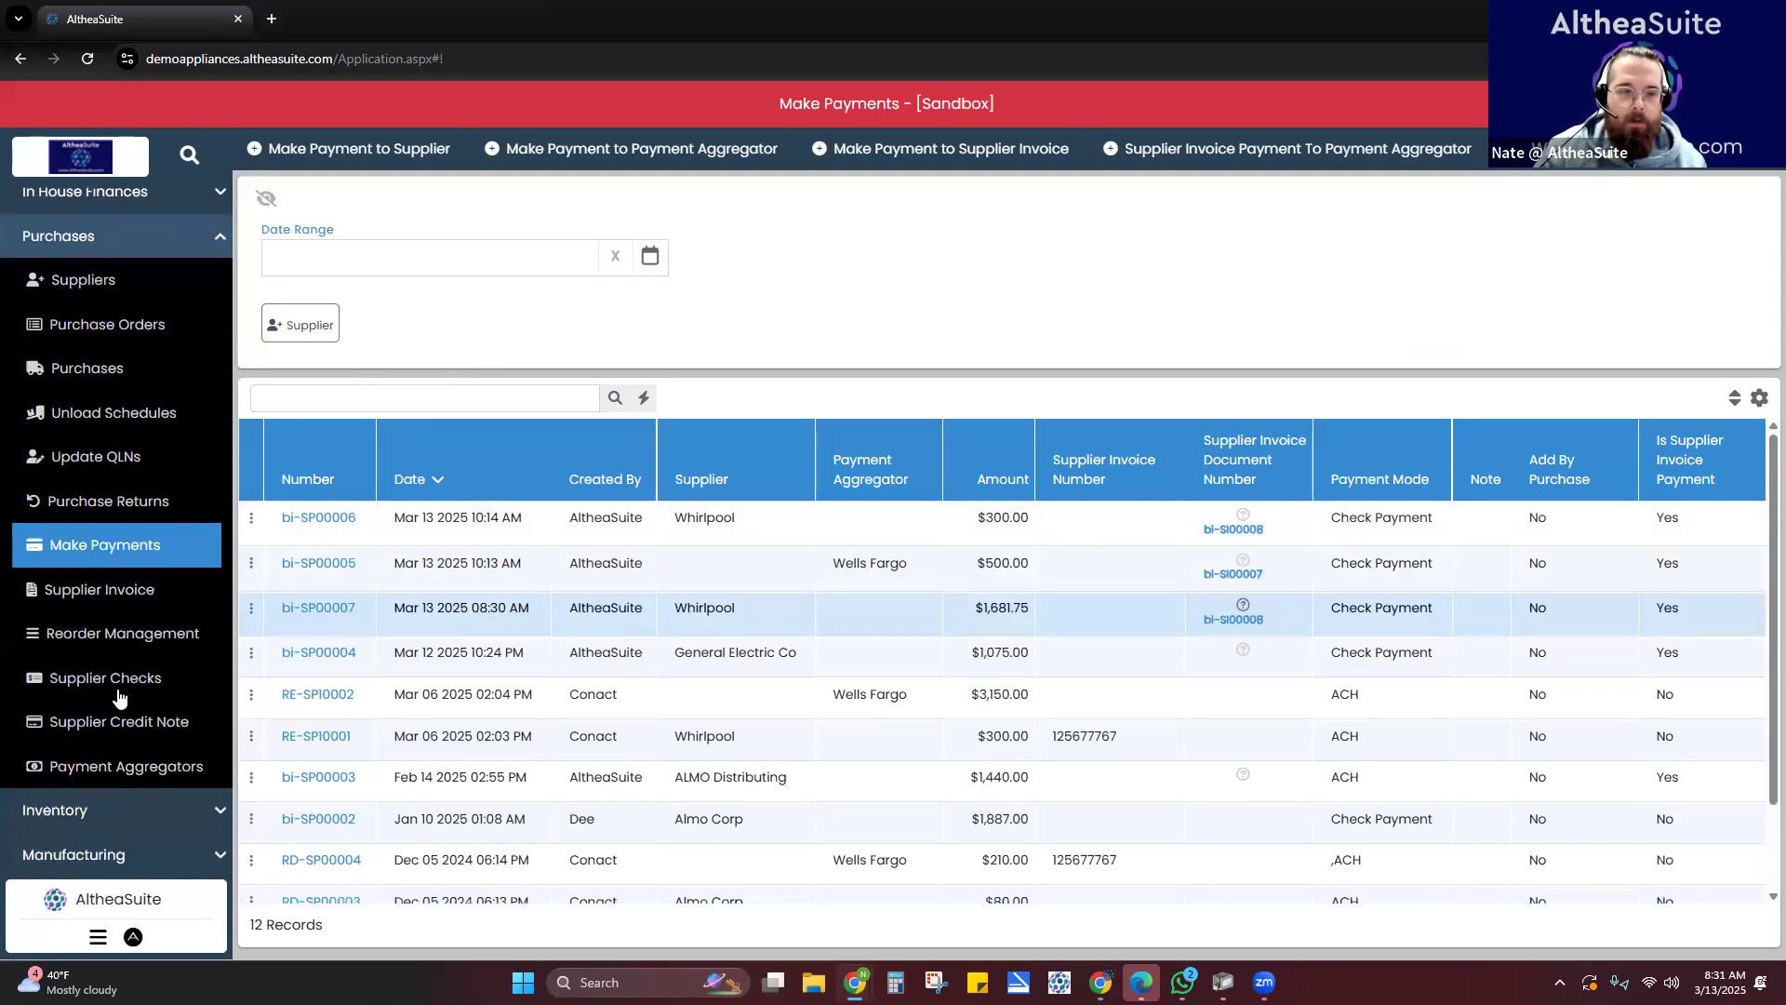
{"action": "left_click", "coordinate": [138, 595]}
{"action": "left_click", "coordinate": [1003, 517]}
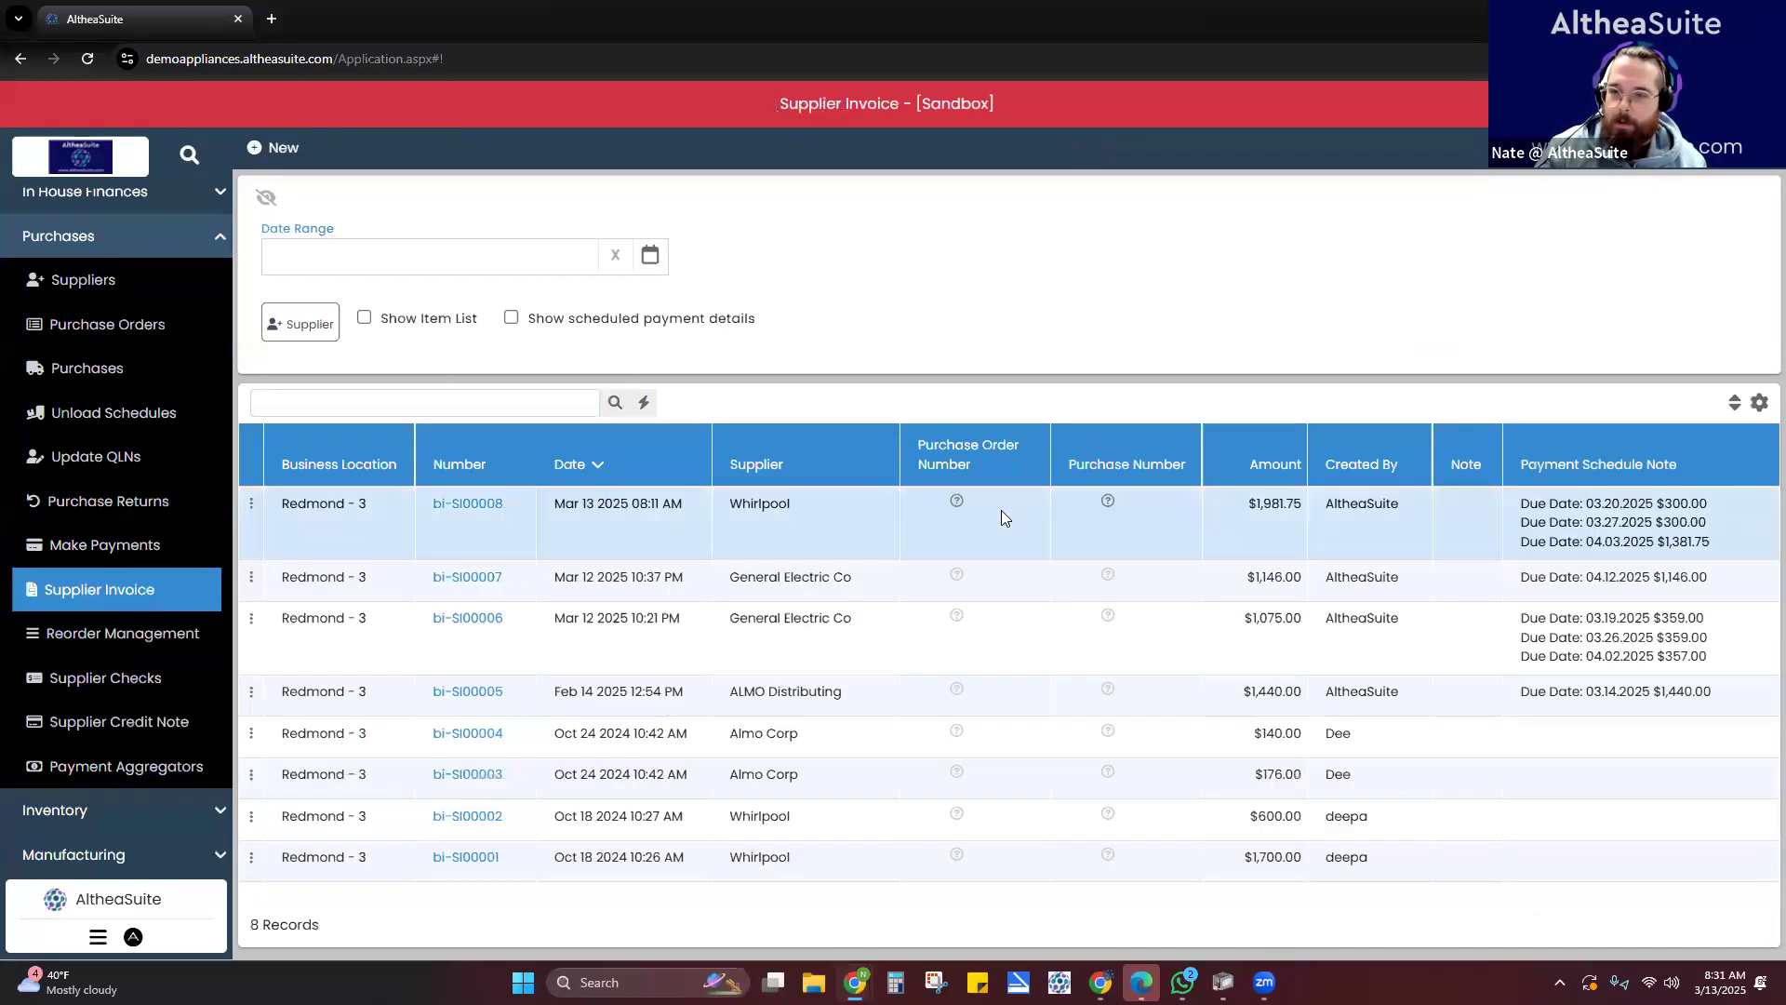
{"action": "left_click", "coordinate": [251, 504]}
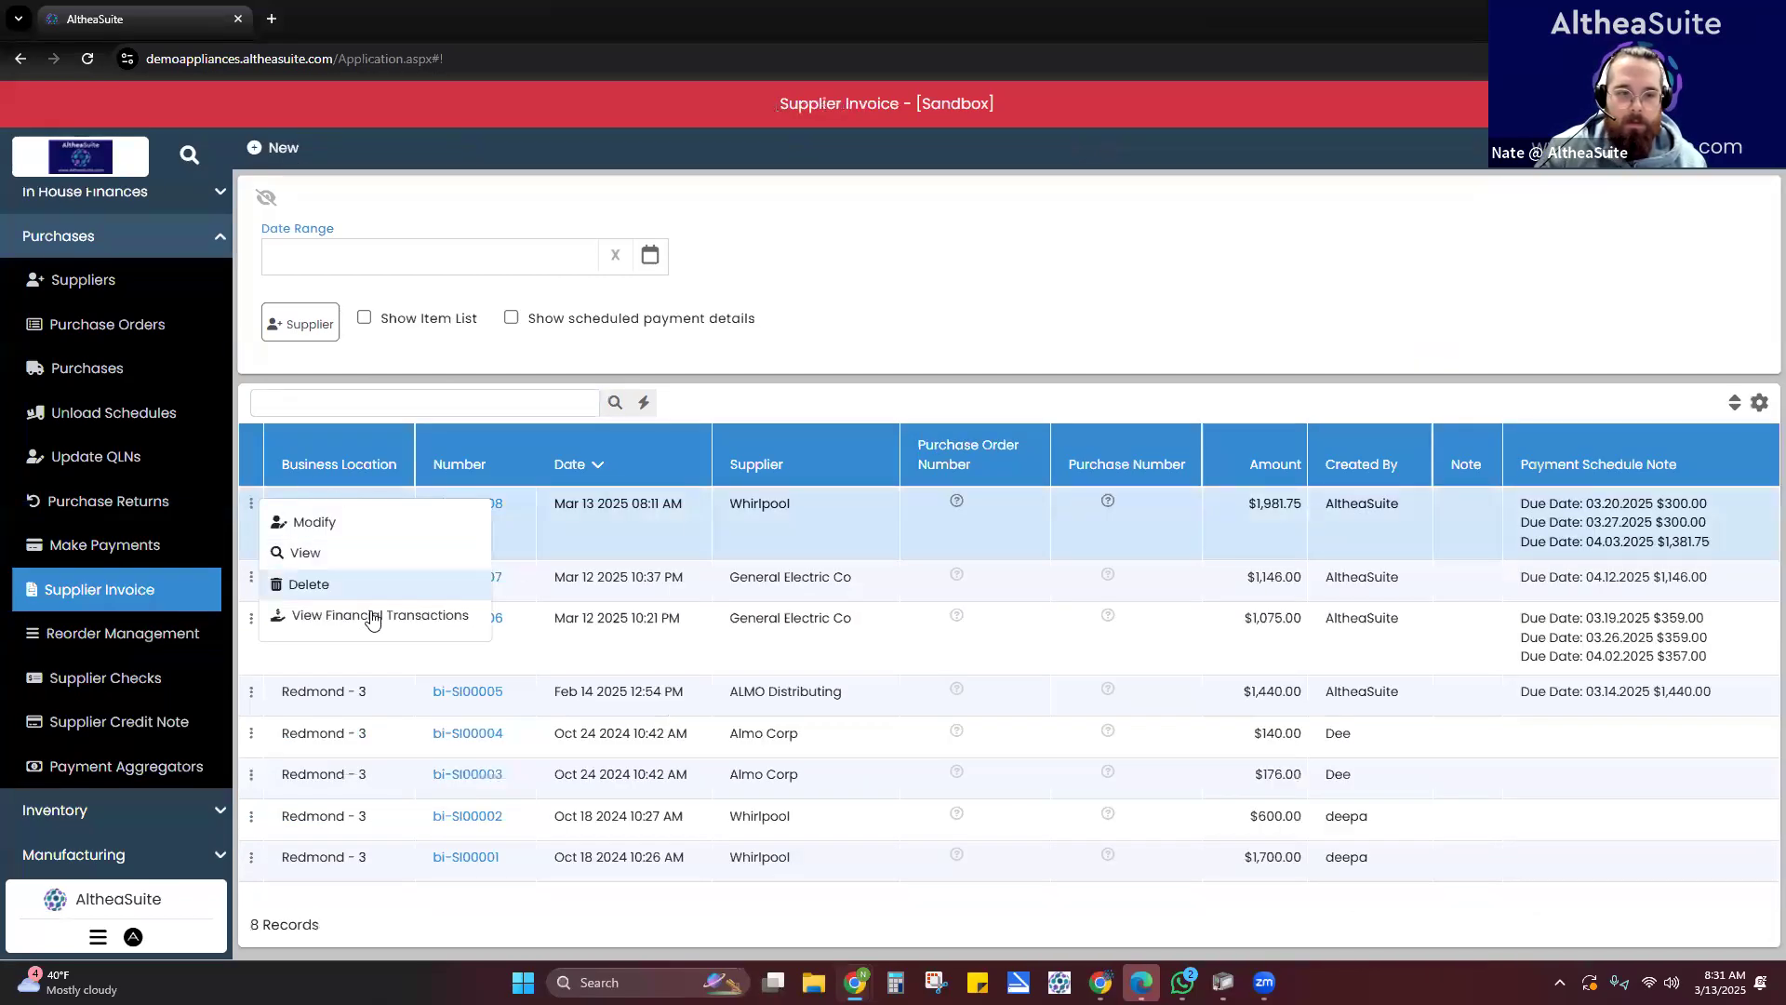
{"action": "left_click", "coordinate": [372, 609]}
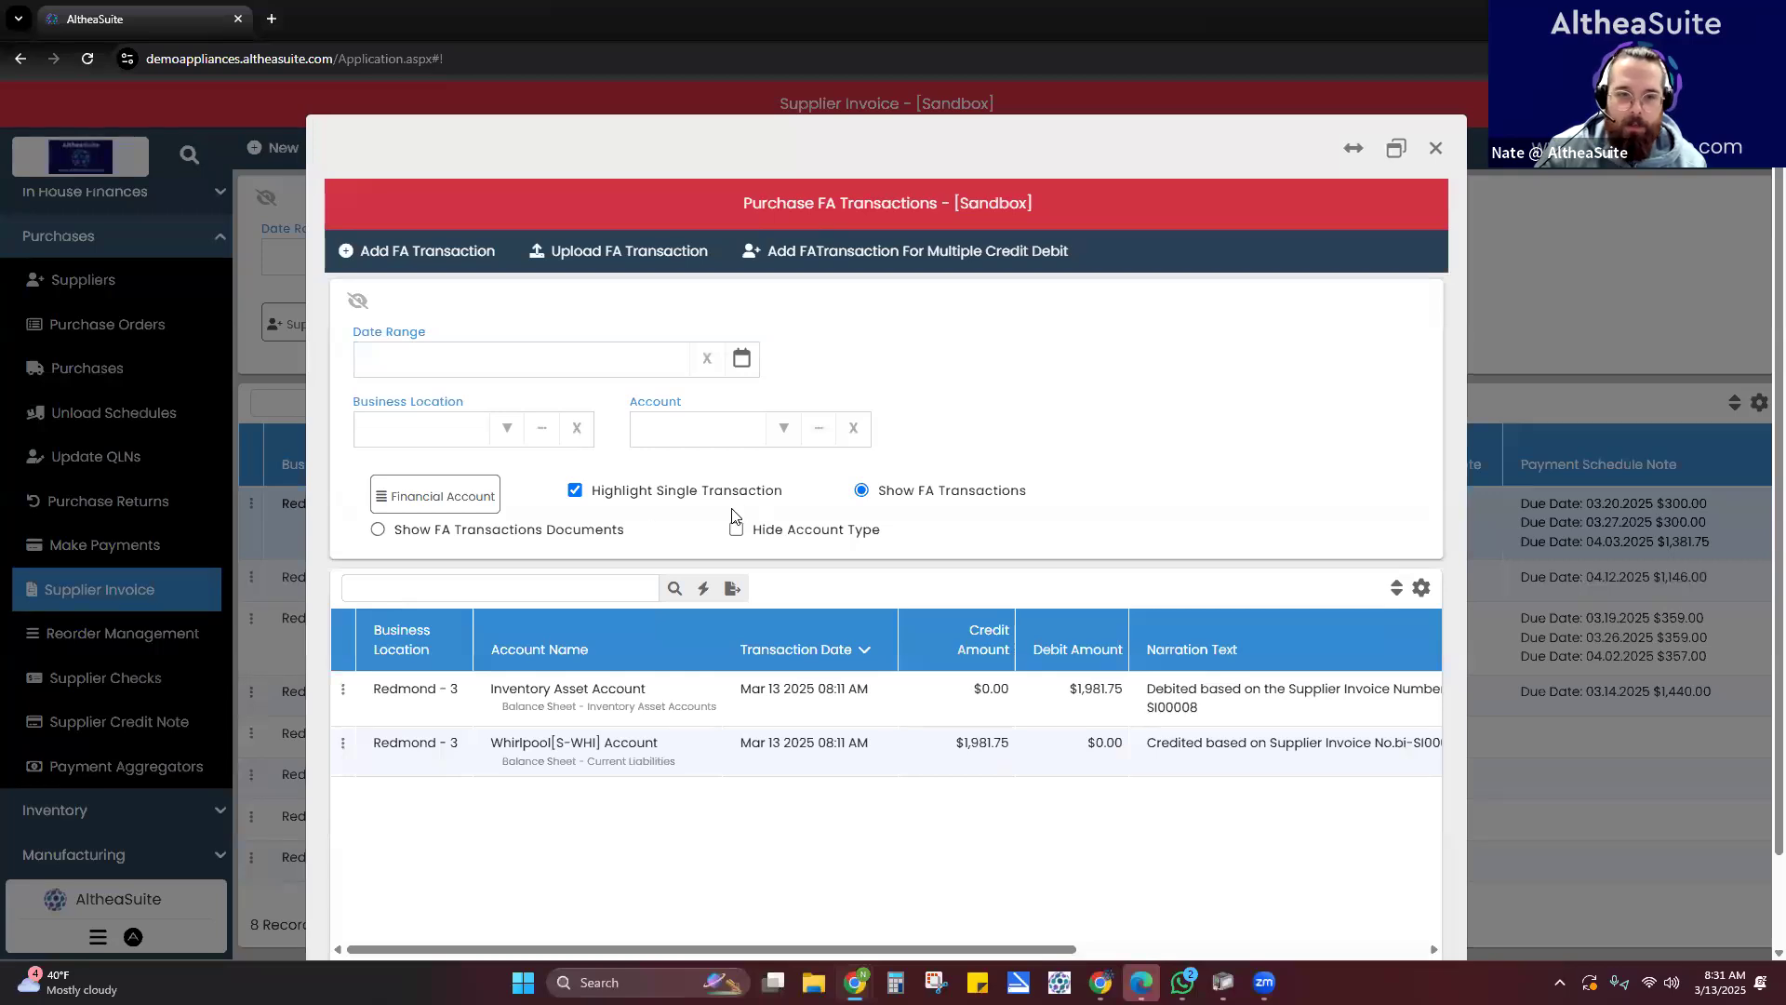
- Close the invoice's transactions and open the full Financial Transactions list under Finance Books
{"action": "left_click", "coordinate": [1436, 148]}
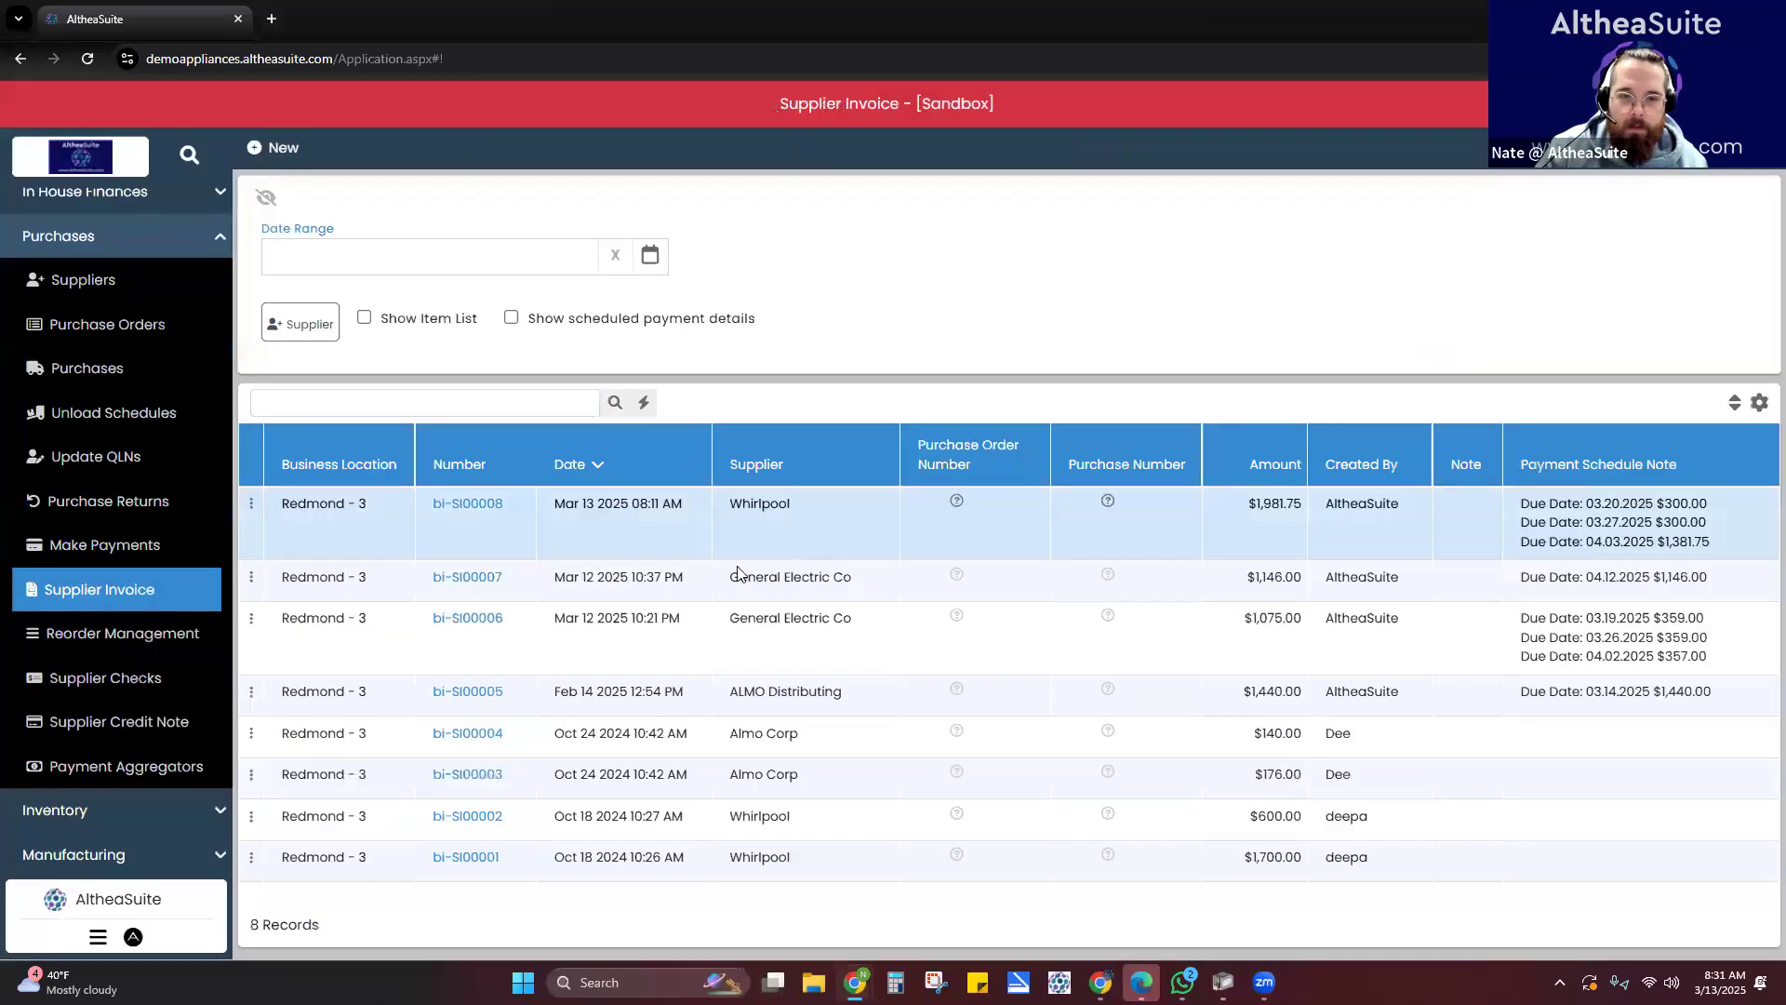
{"action": "scroll", "coordinate": [128, 666], "scroll_direction": "up", "scroll_amount": 1}
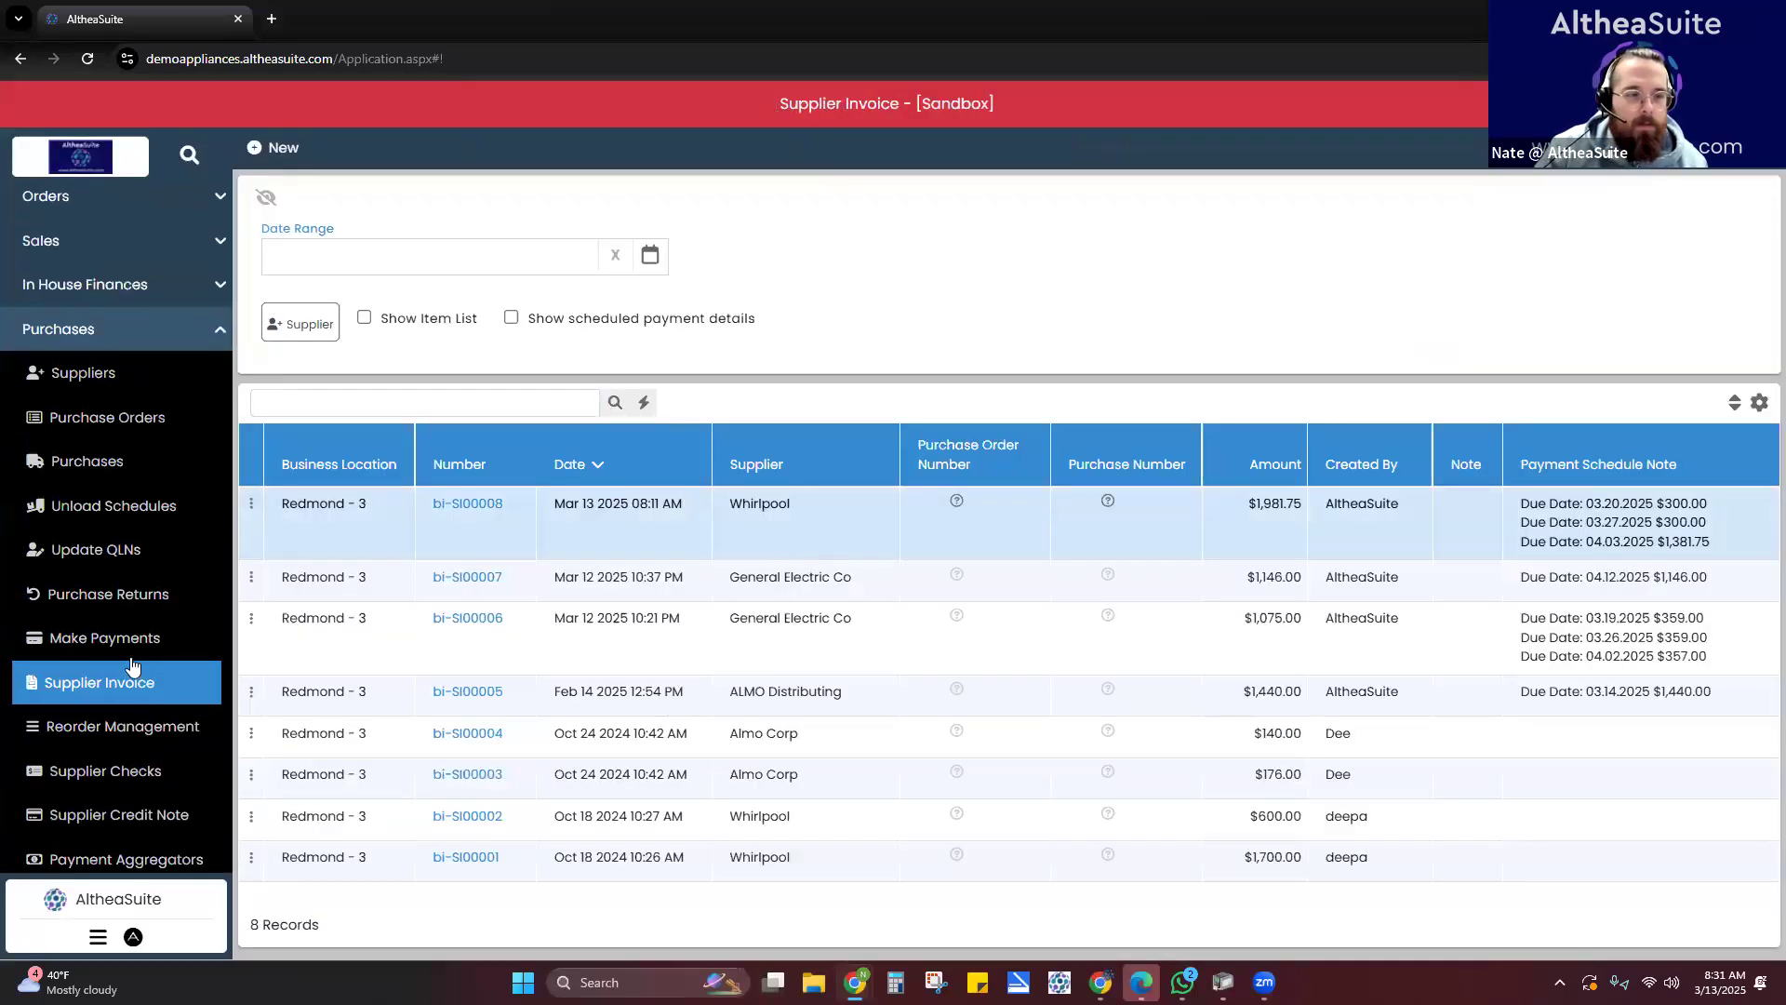
{"action": "left_click", "coordinate": [126, 336]}
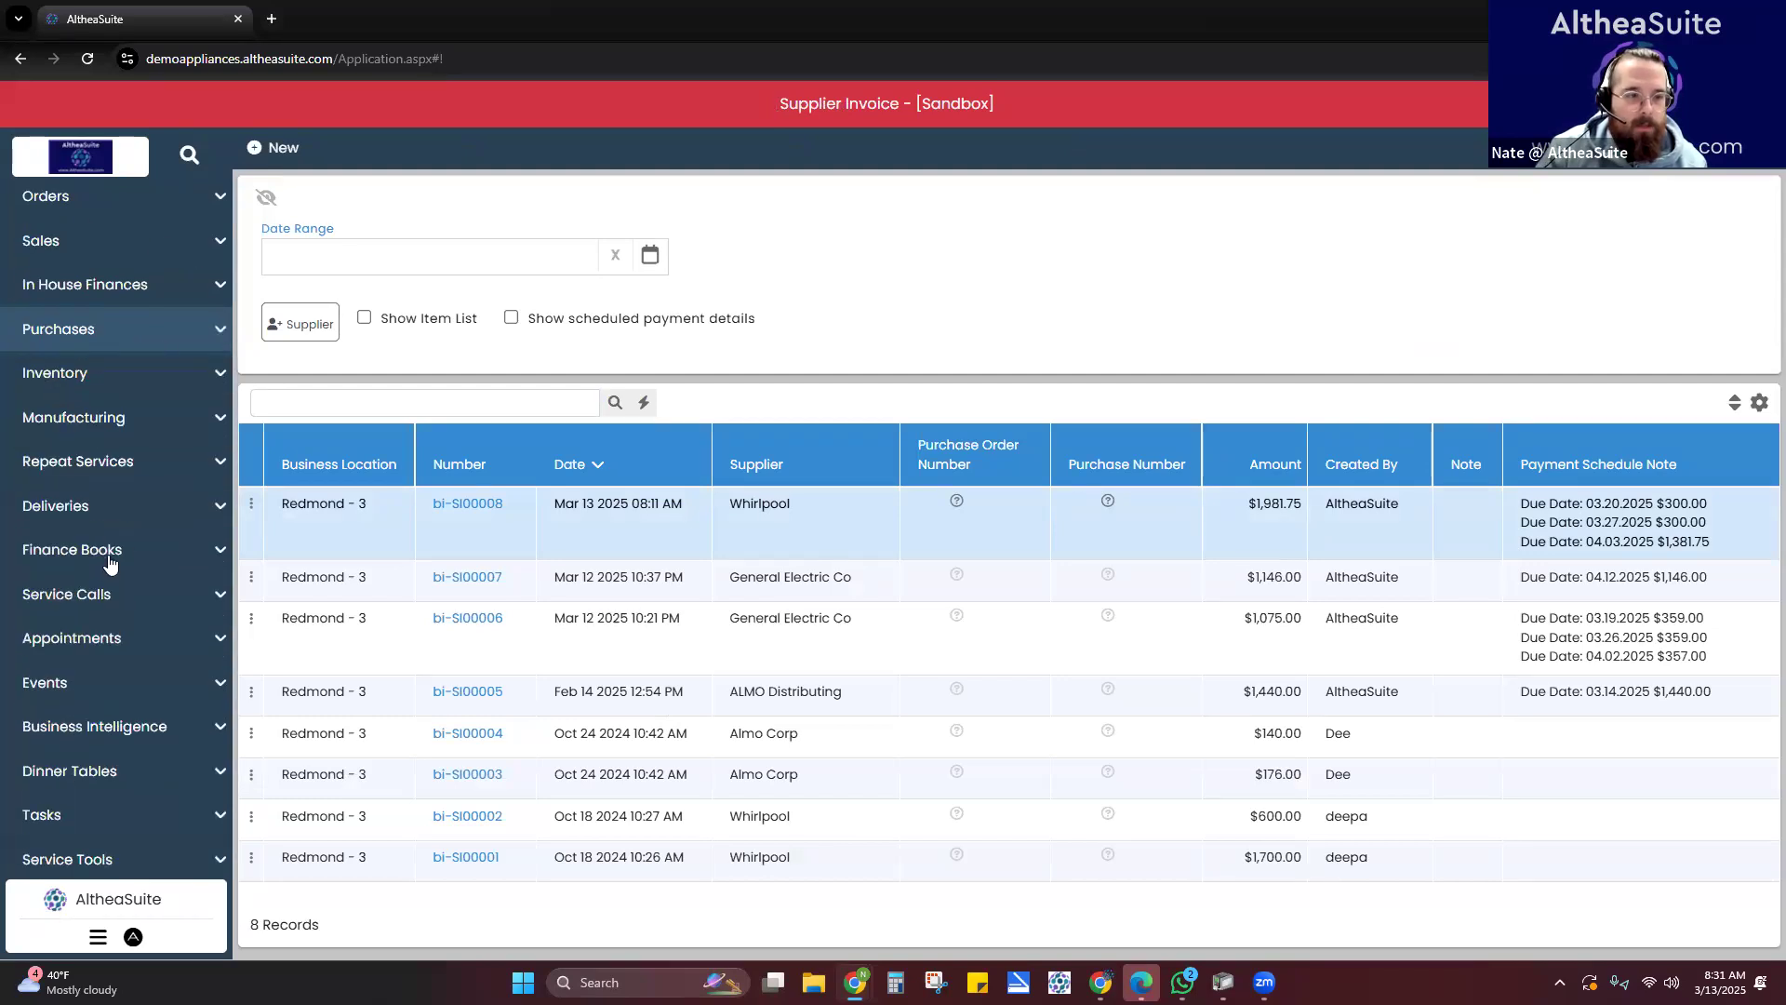
{"action": "left_click", "coordinate": [110, 556]}
{"action": "left_click", "coordinate": [149, 637]}
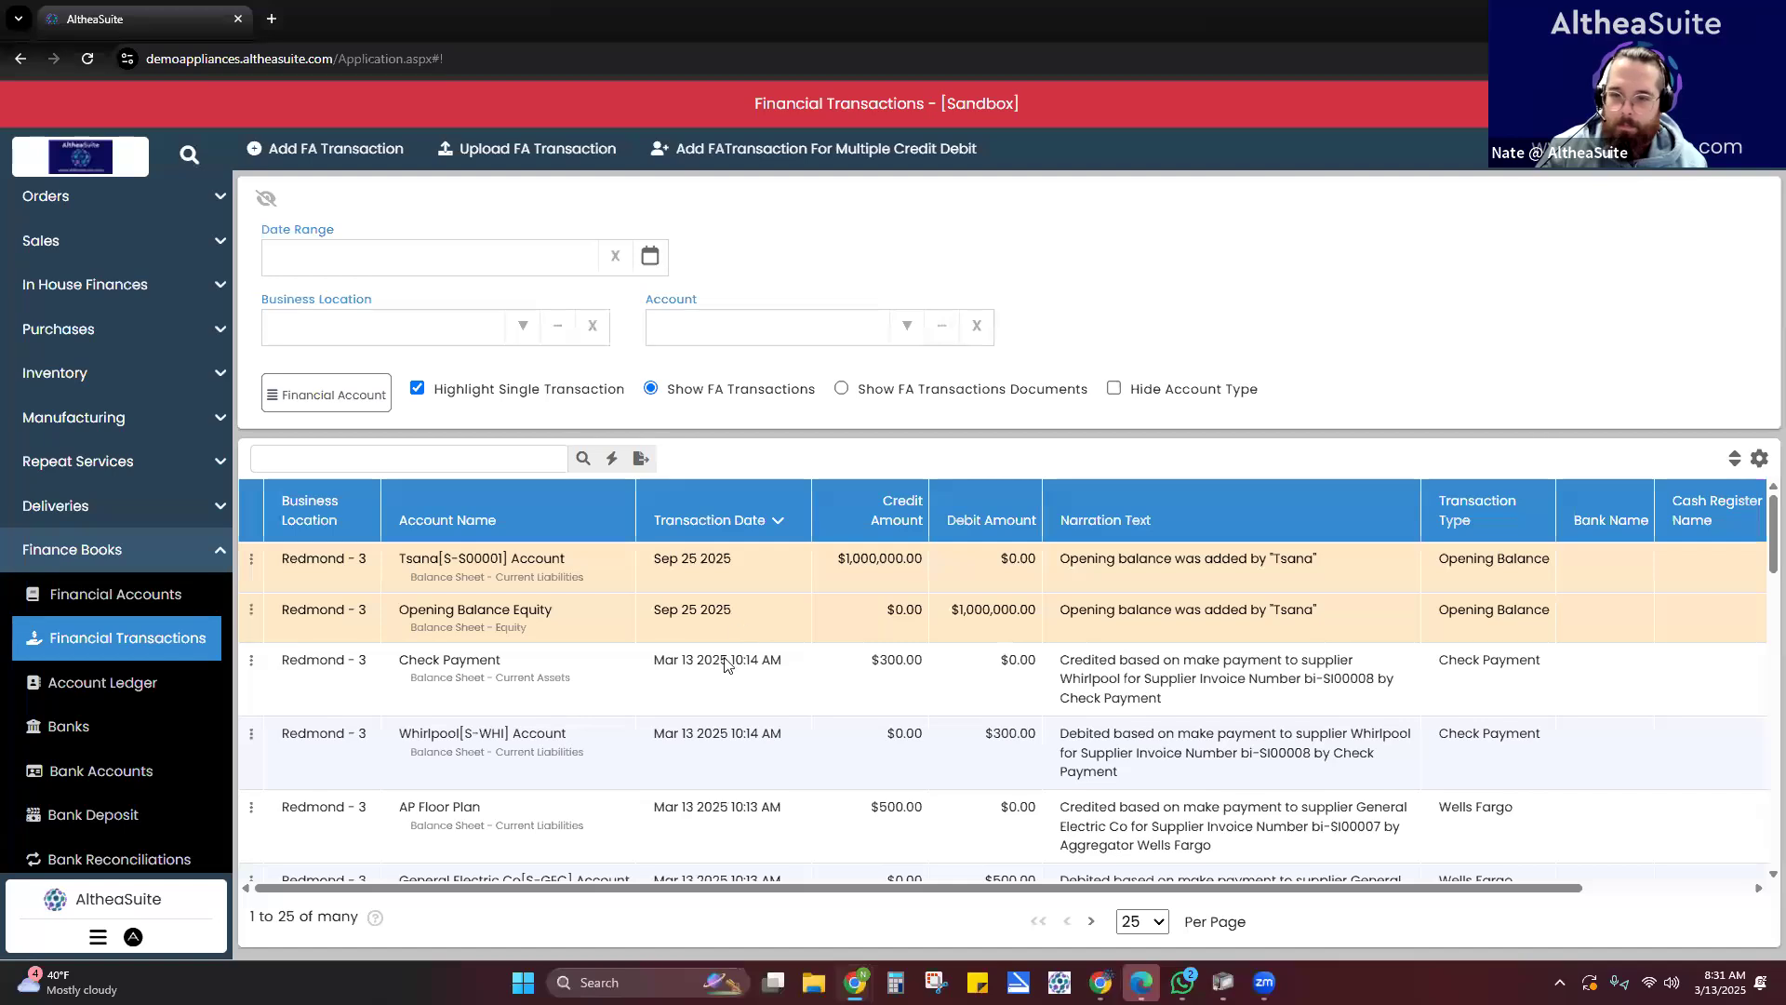
- Examine the paired credit and debit entries of the opening balance and the Mar 13 2025 10:14 AM Whirlpool check payment
{"action": "left_click_drag", "start_coordinate": [729, 661], "coordinate": [722, 661]}
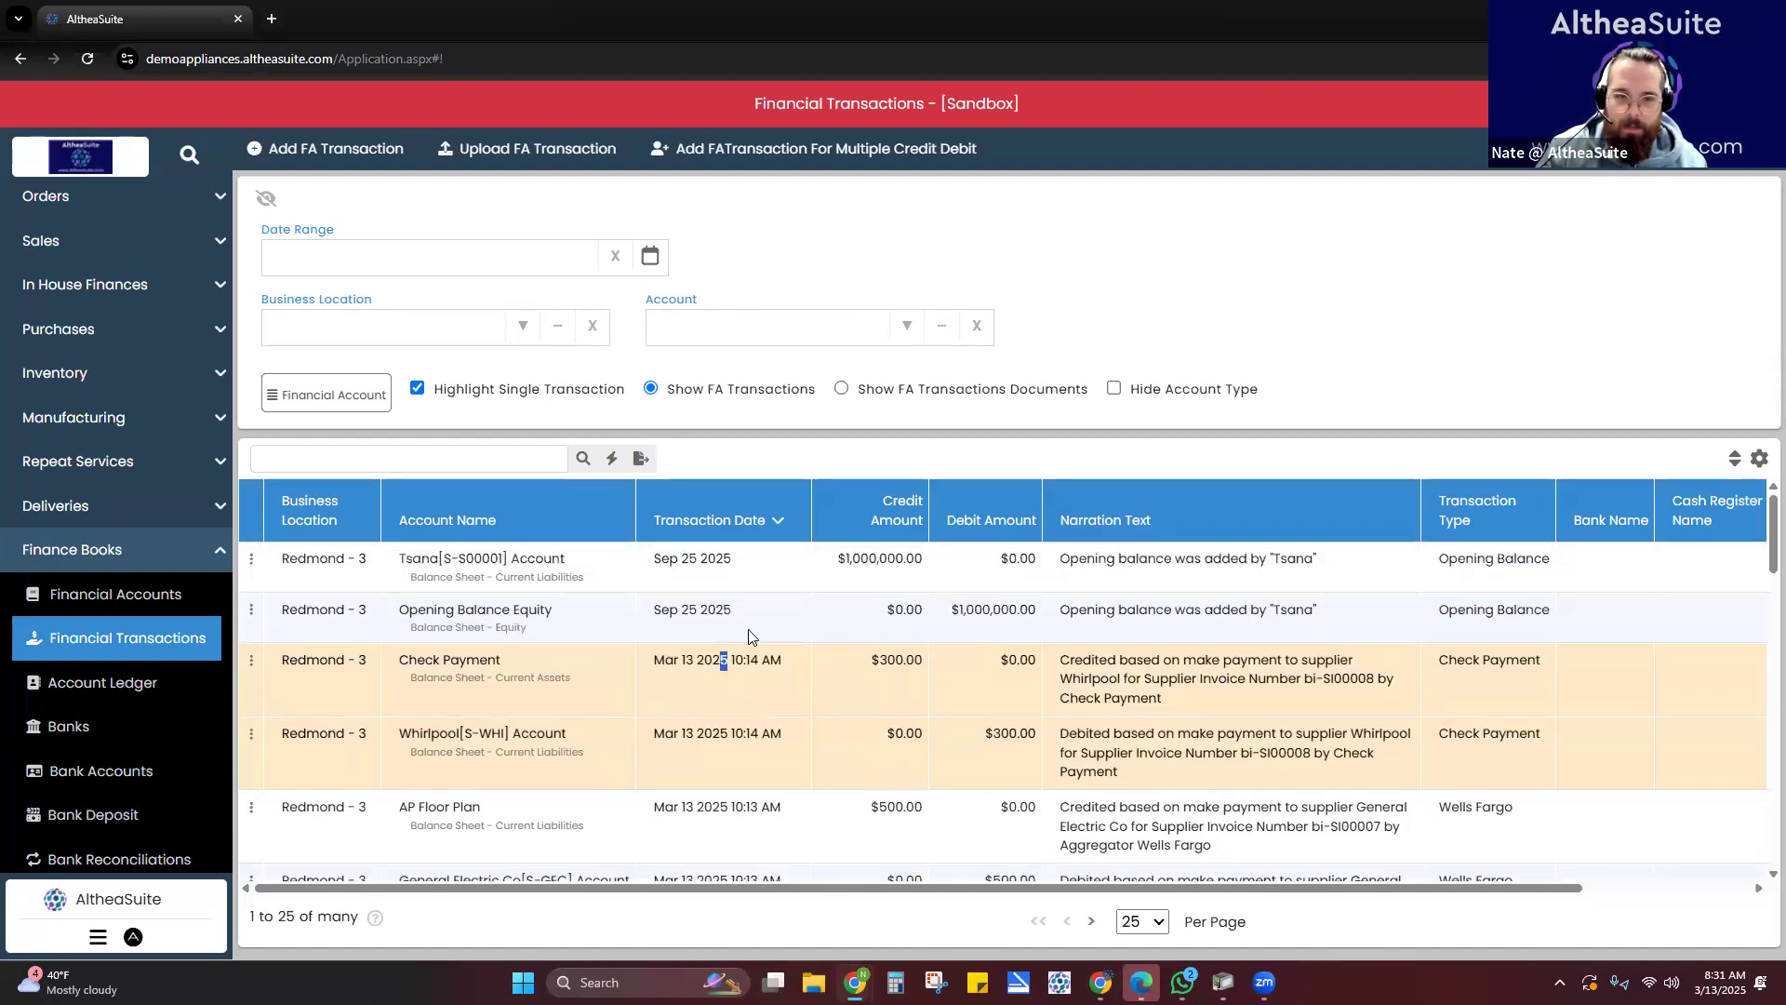
{"action": "left_click", "coordinate": [716, 570]}
{"action": "left_click", "coordinate": [914, 668]}
{"action": "scroll", "coordinate": [1163, 670], "scroll_direction": "down", "scroll_amount": 1}
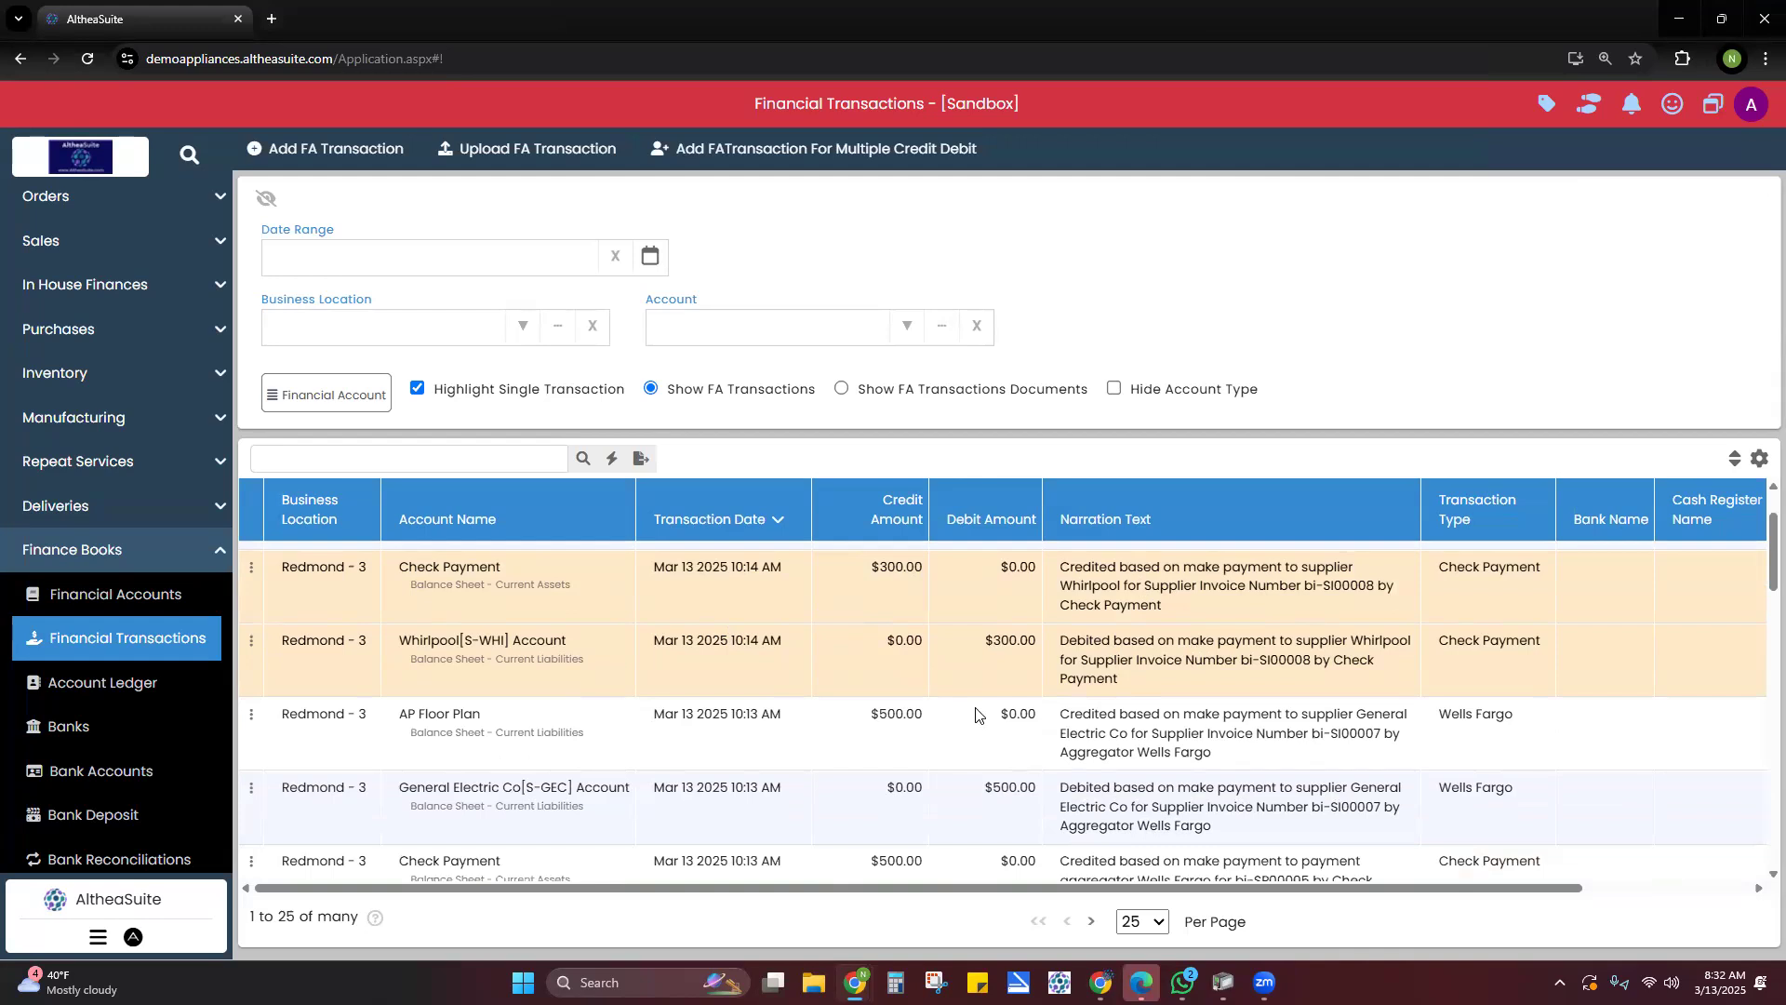
- Review the older Mar 13 2025 payment transactions and return to the Supplier Invoice list under Purchases
{"action": "left_click", "coordinate": [149, 569]}
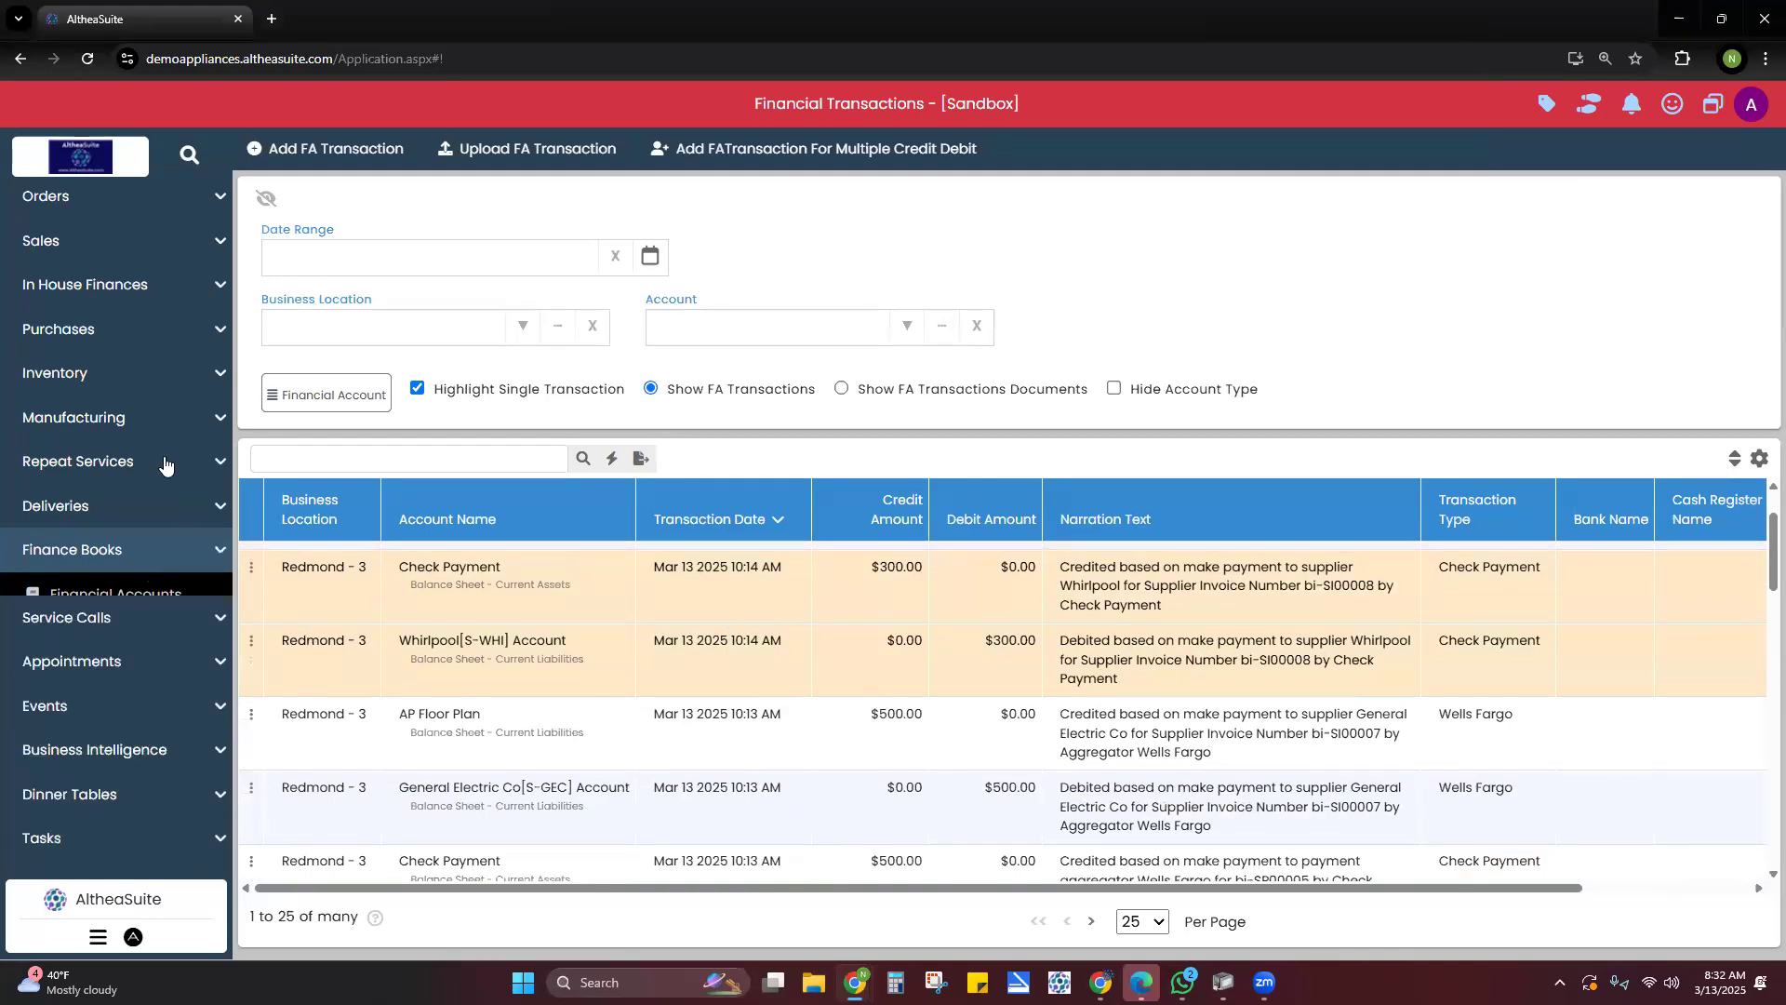
{"action": "scroll", "coordinate": [131, 372], "scroll_direction": "up", "scroll_amount": 3}
{"action": "scroll", "coordinate": [121, 707], "scroll_direction": "down", "scroll_amount": 1}
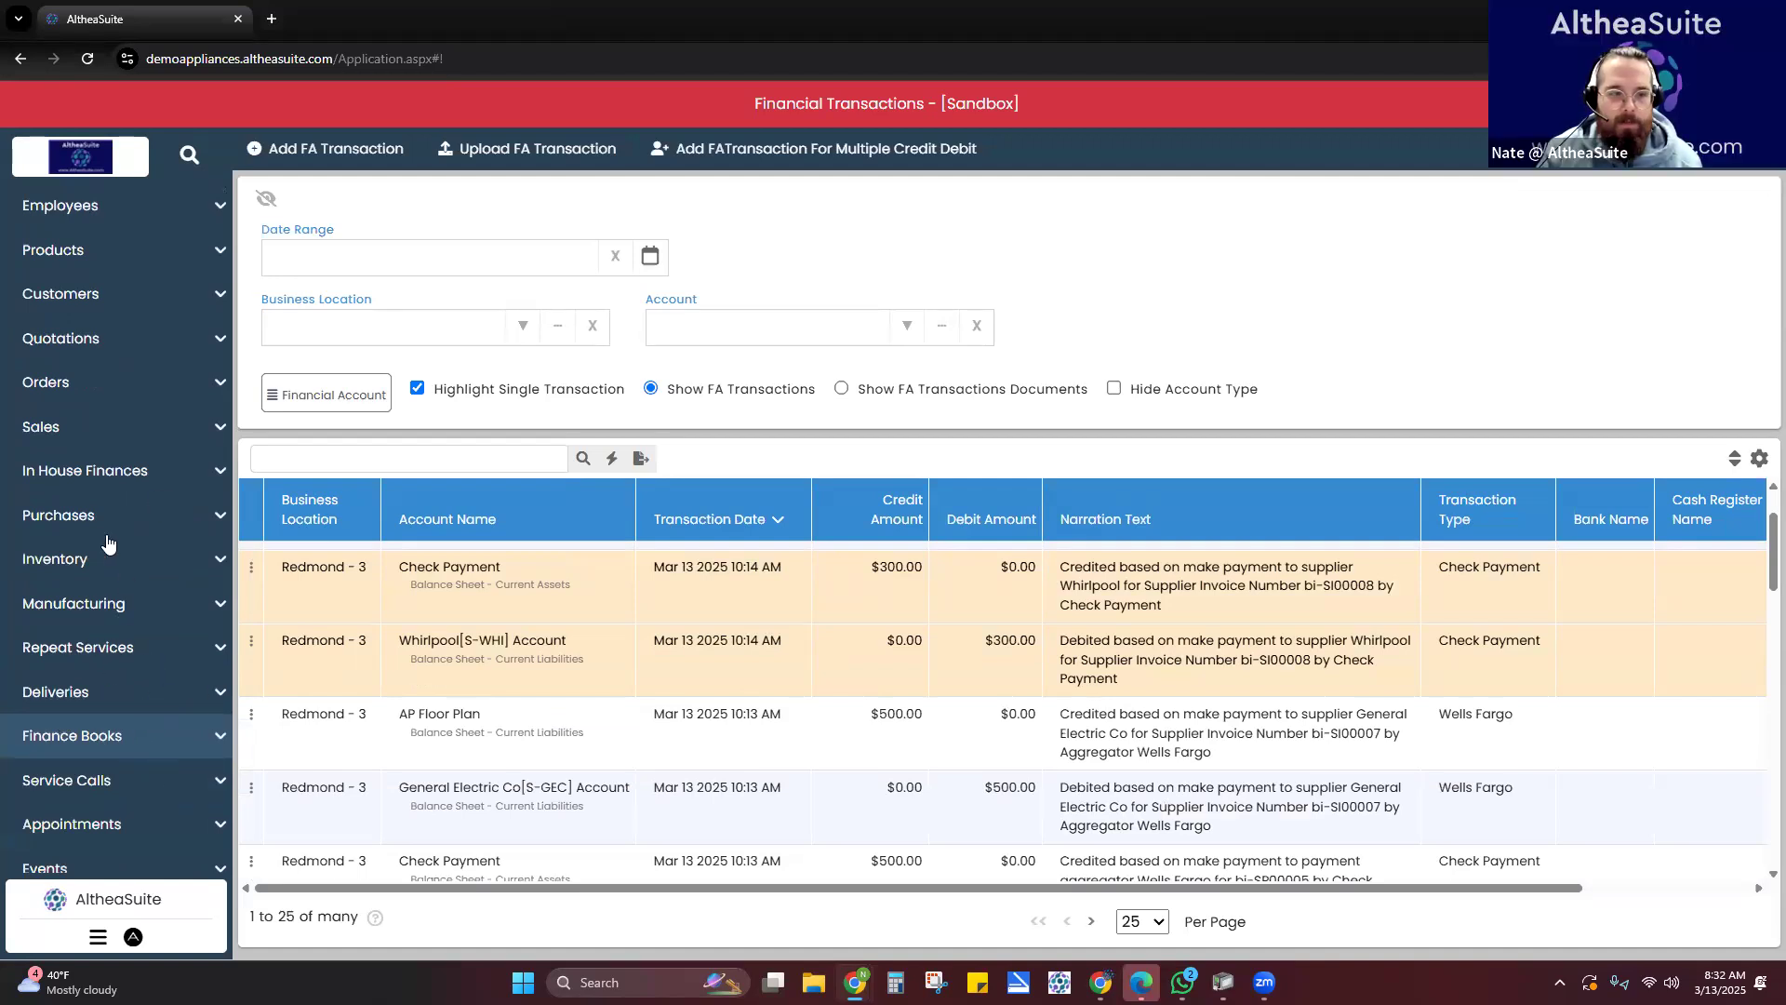
{"action": "left_click", "coordinate": [154, 523]}
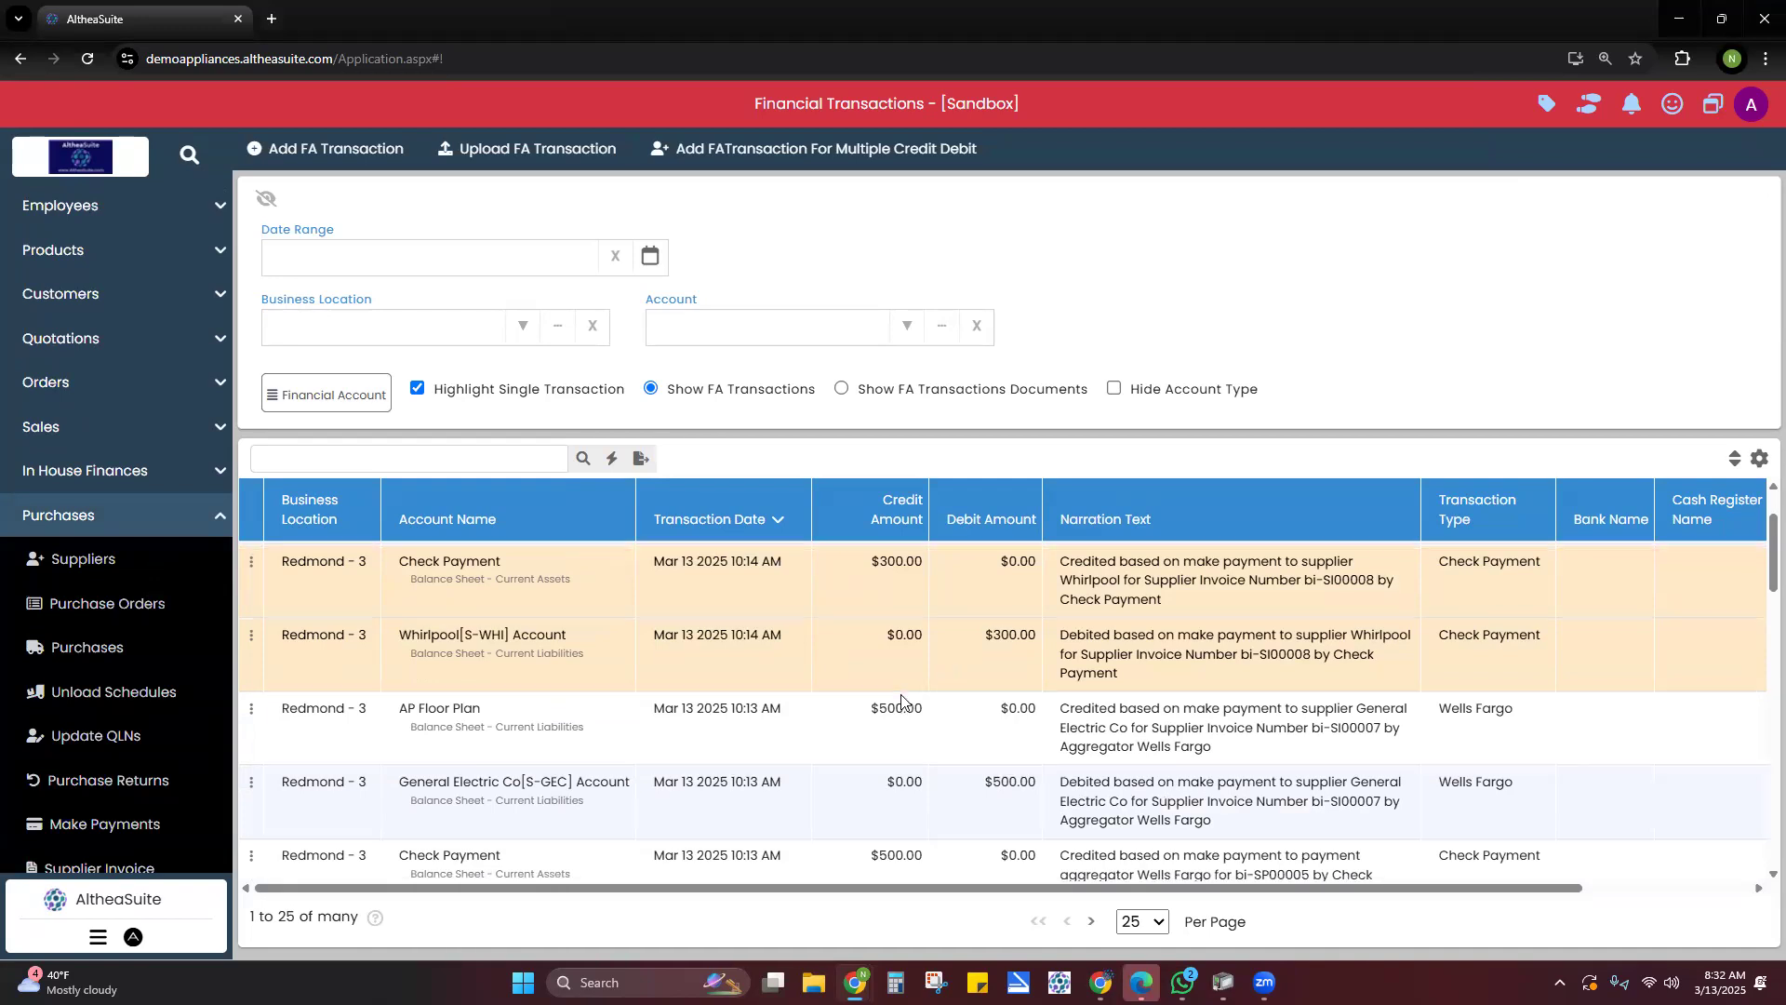
{"action": "scroll", "coordinate": [901, 699], "scroll_direction": "down", "scroll_amount": 2}
{"action": "scroll", "coordinate": [154, 630], "scroll_direction": "down", "scroll_amount": 1}
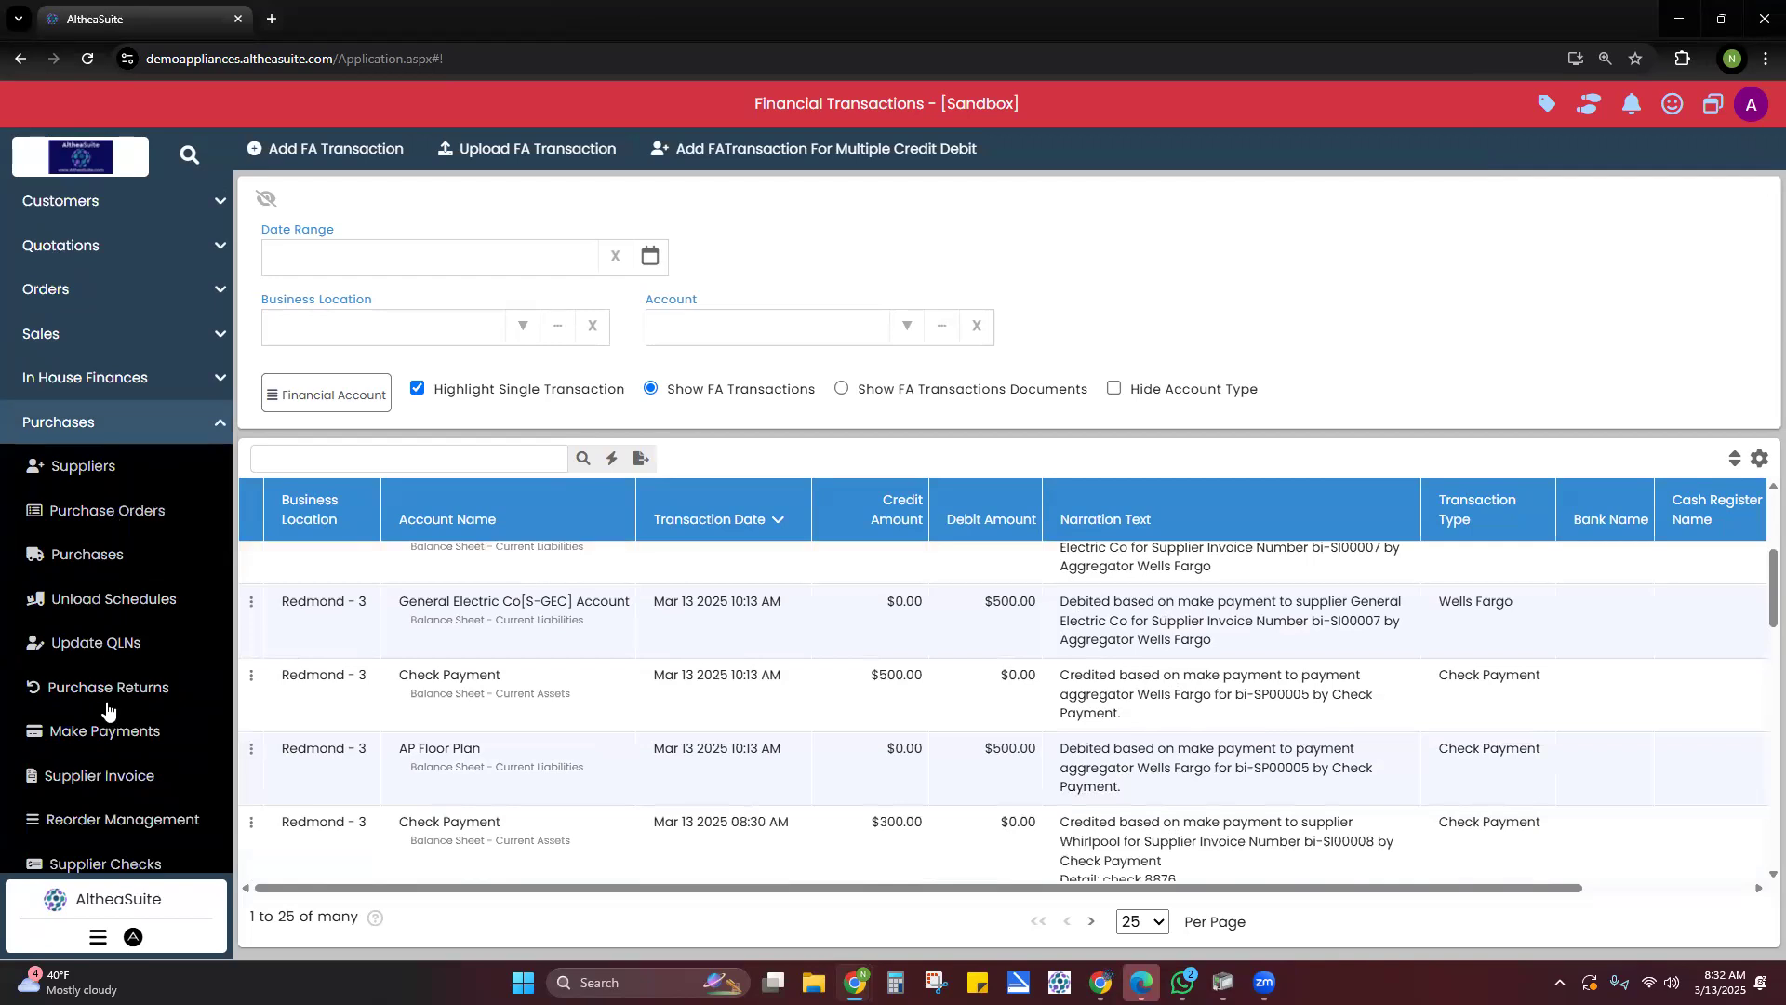
{"action": "scroll", "coordinate": [140, 698], "scroll_direction": "down", "scroll_amount": 1}
{"action": "left_click", "coordinate": [142, 687]}
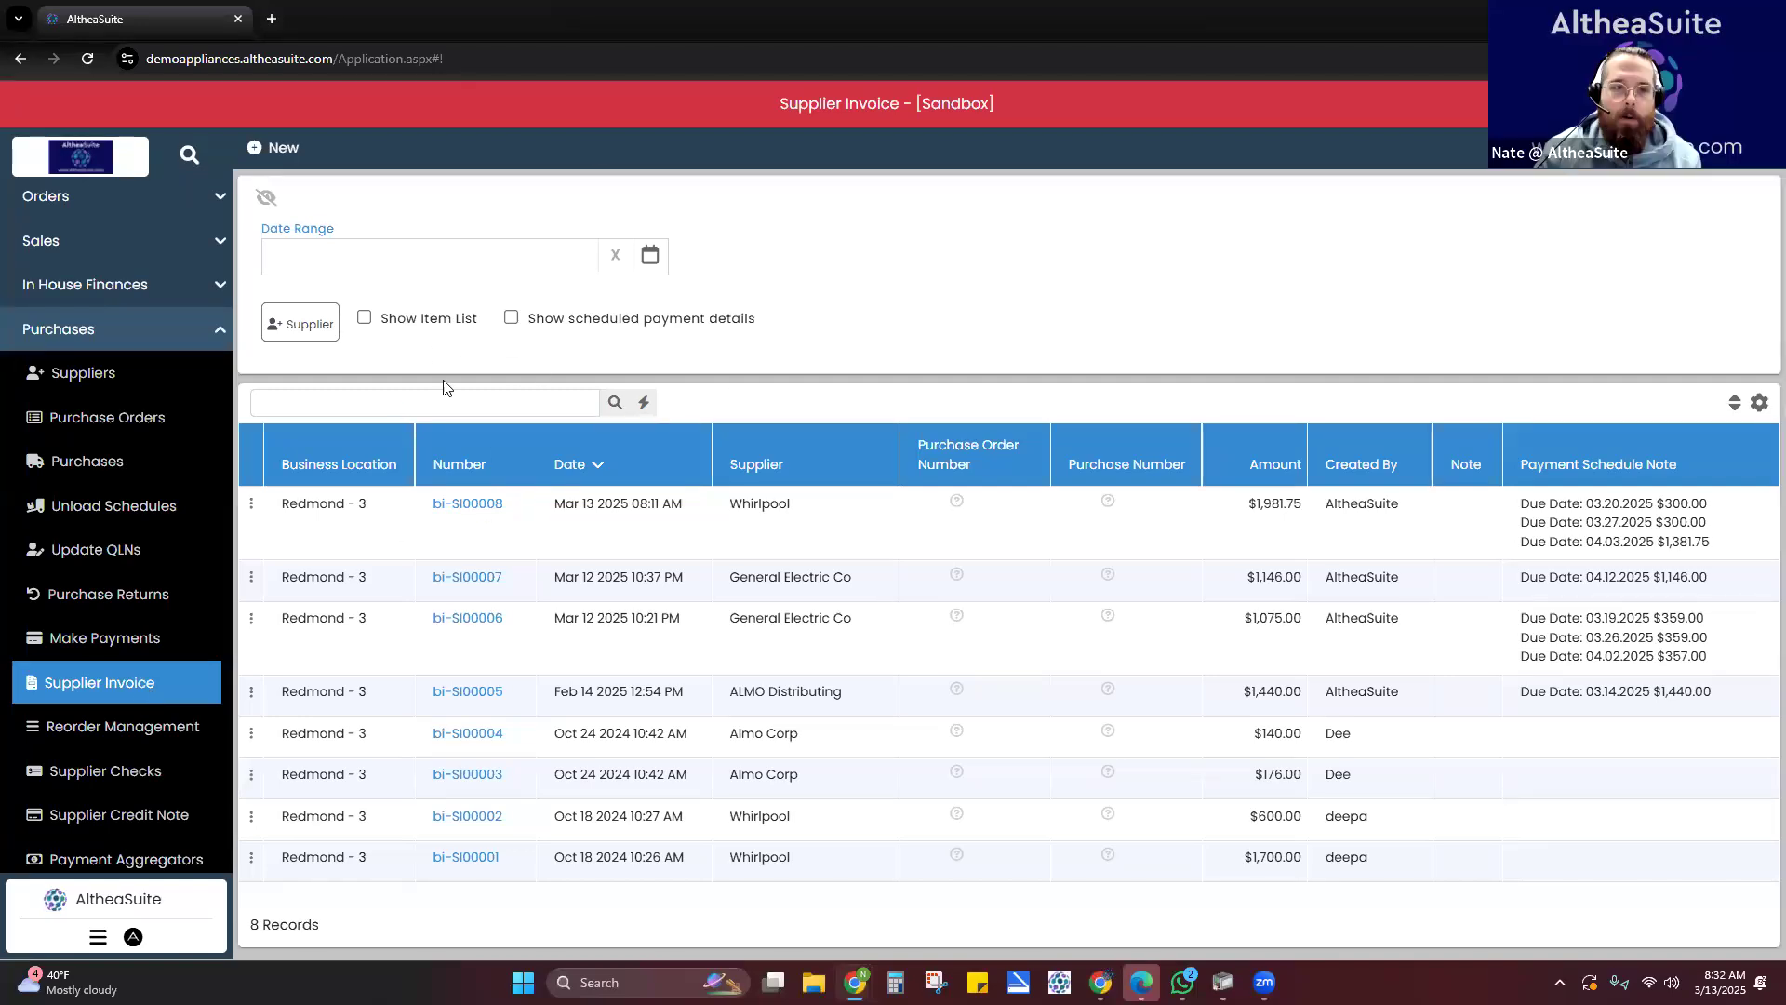
- Show the scheduled payment details for the supplier invoices and examine the payment columns
{"action": "left_click", "coordinate": [511, 320]}
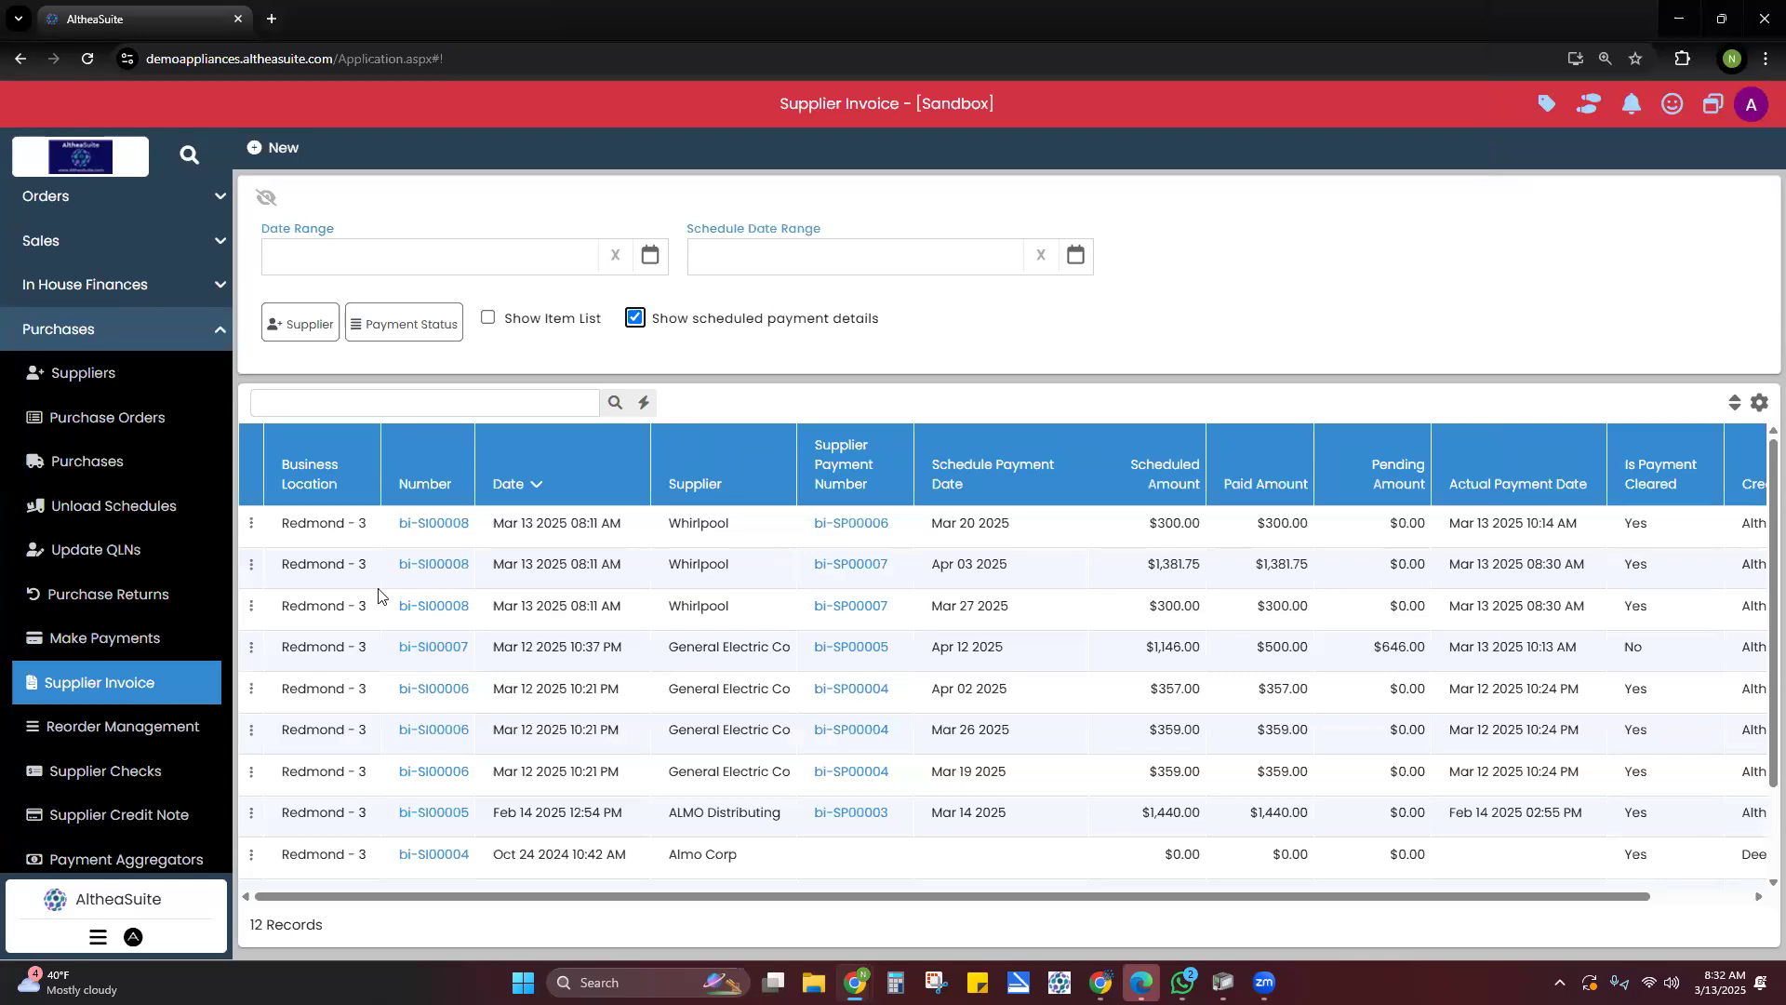
{"action": "scroll", "coordinate": [1402, 619], "scroll_direction": "right", "scroll_amount": 1}
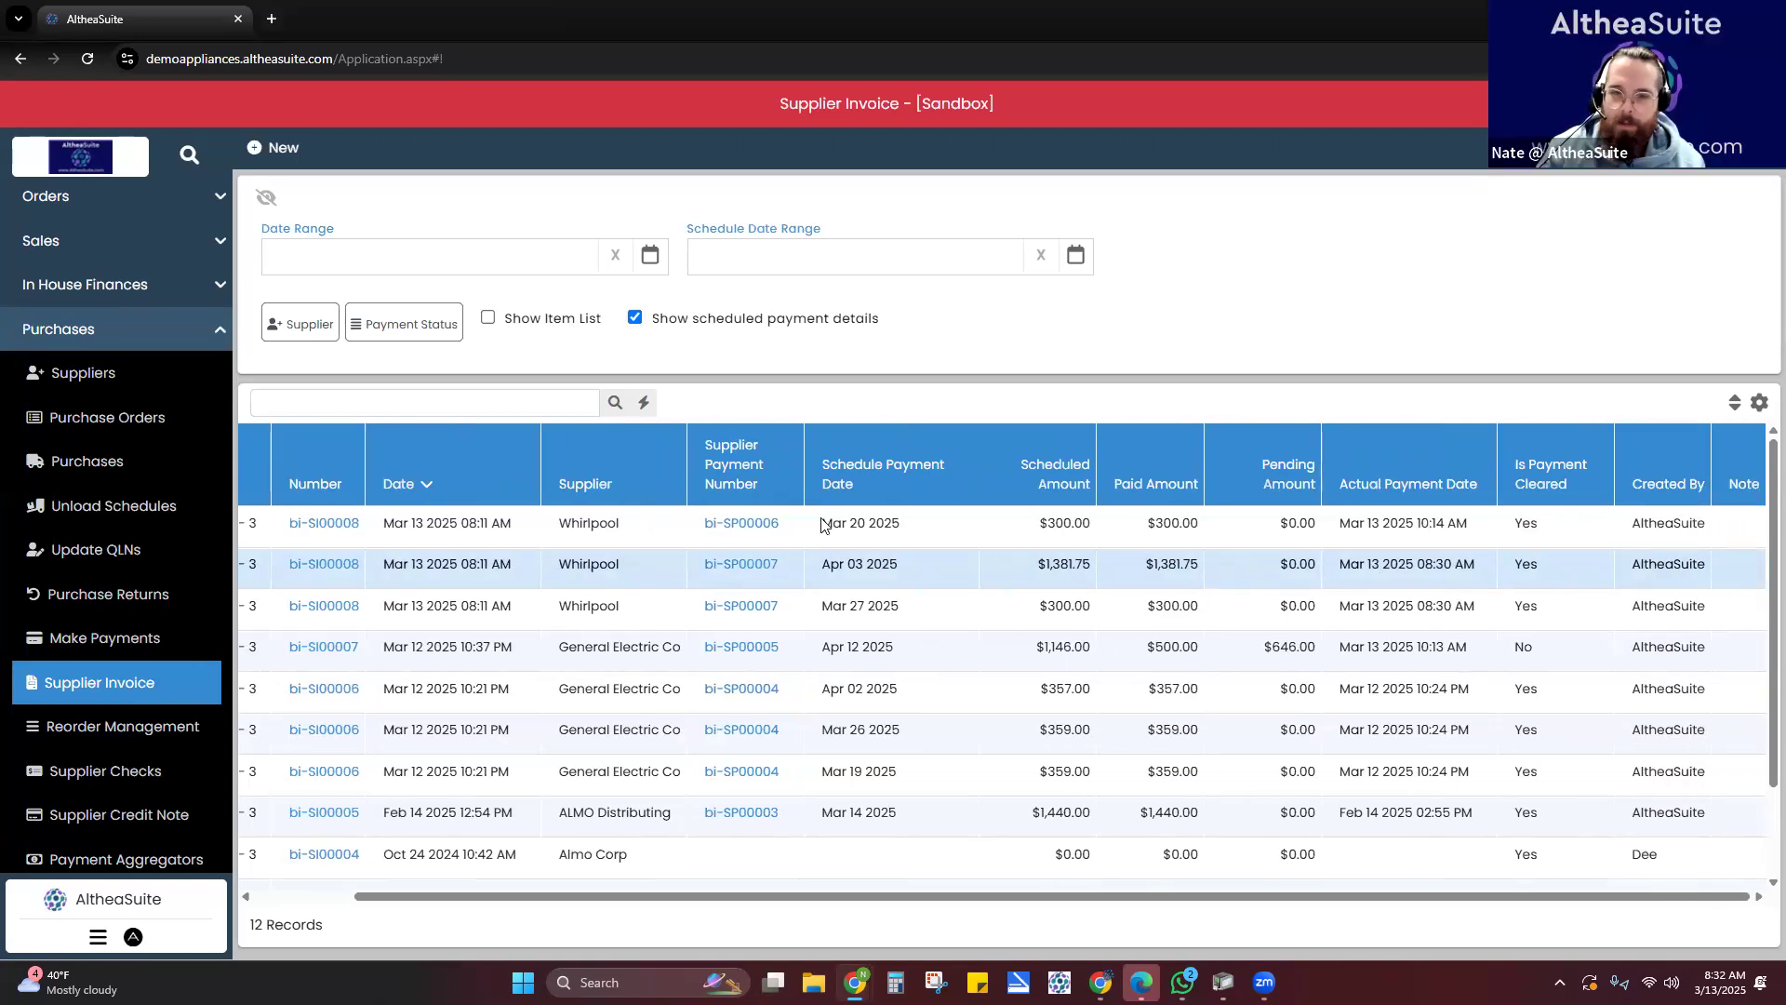
{"action": "scroll", "coordinate": [877, 563], "scroll_direction": "left", "scroll_amount": 1}
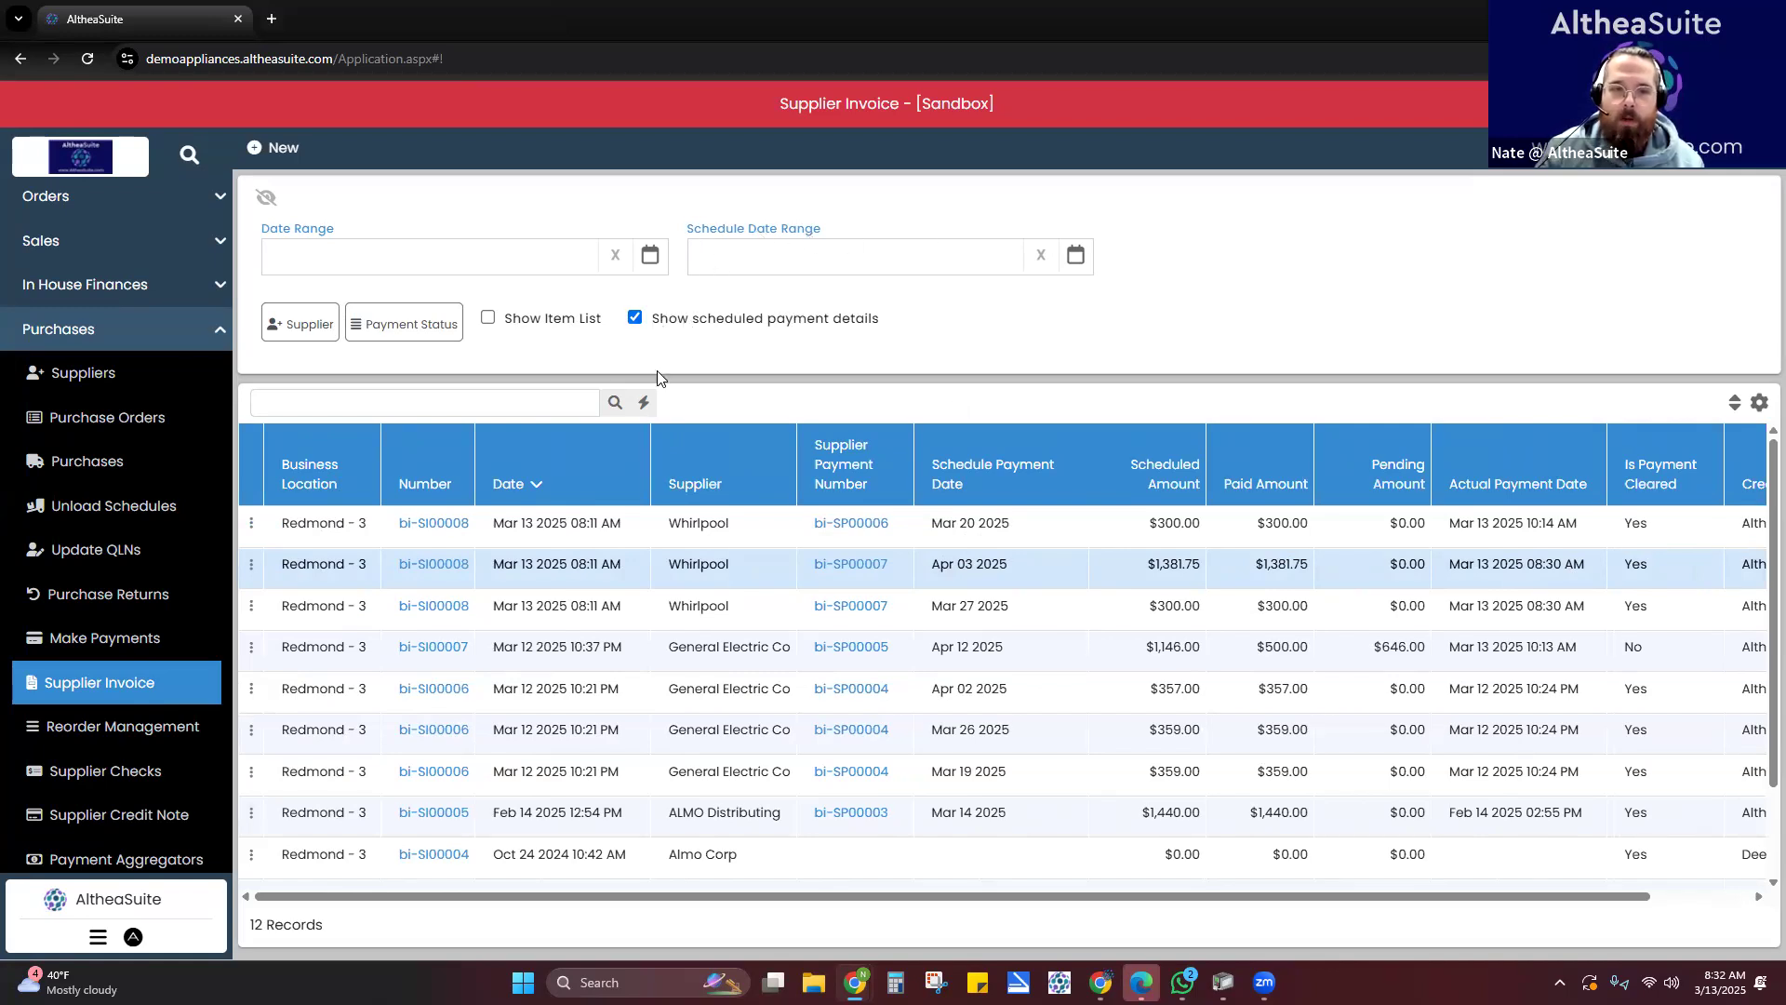
- Start a new payment to a supplier invoice with the due window set to 21 days and Whirlpool as the supplier
{"action": "left_click", "coordinate": [140, 638]}
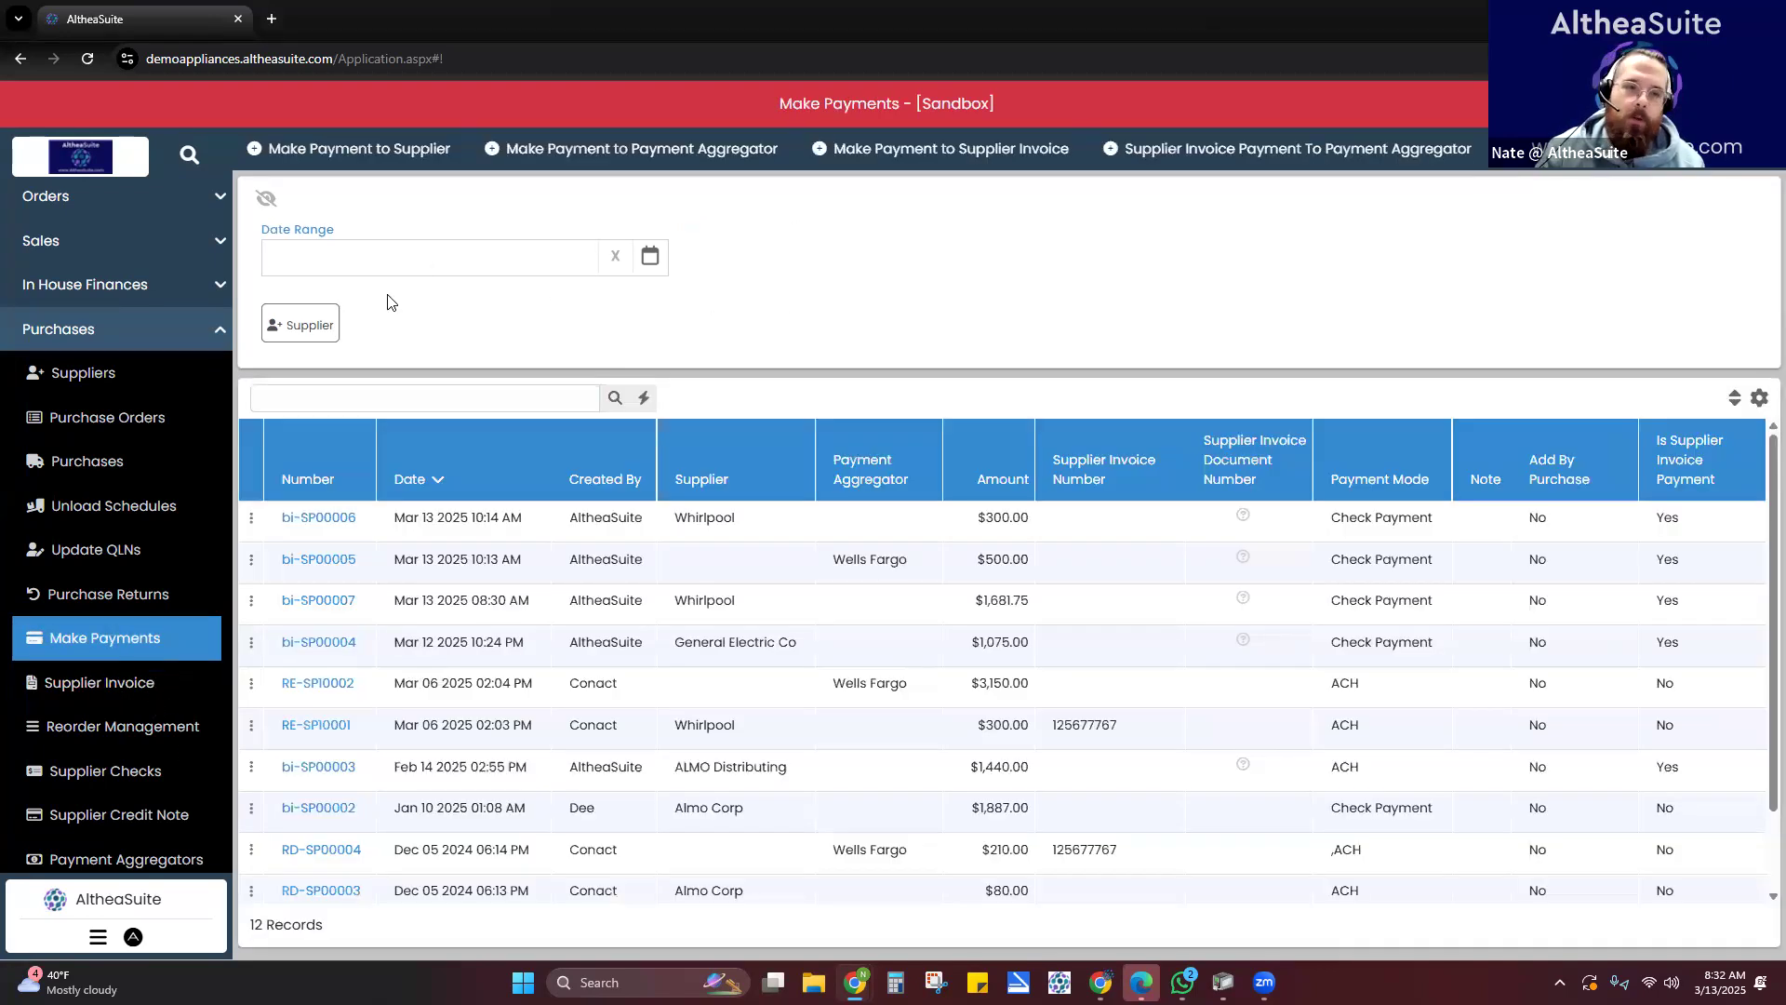
{"action": "left_click", "coordinate": [932, 151]}
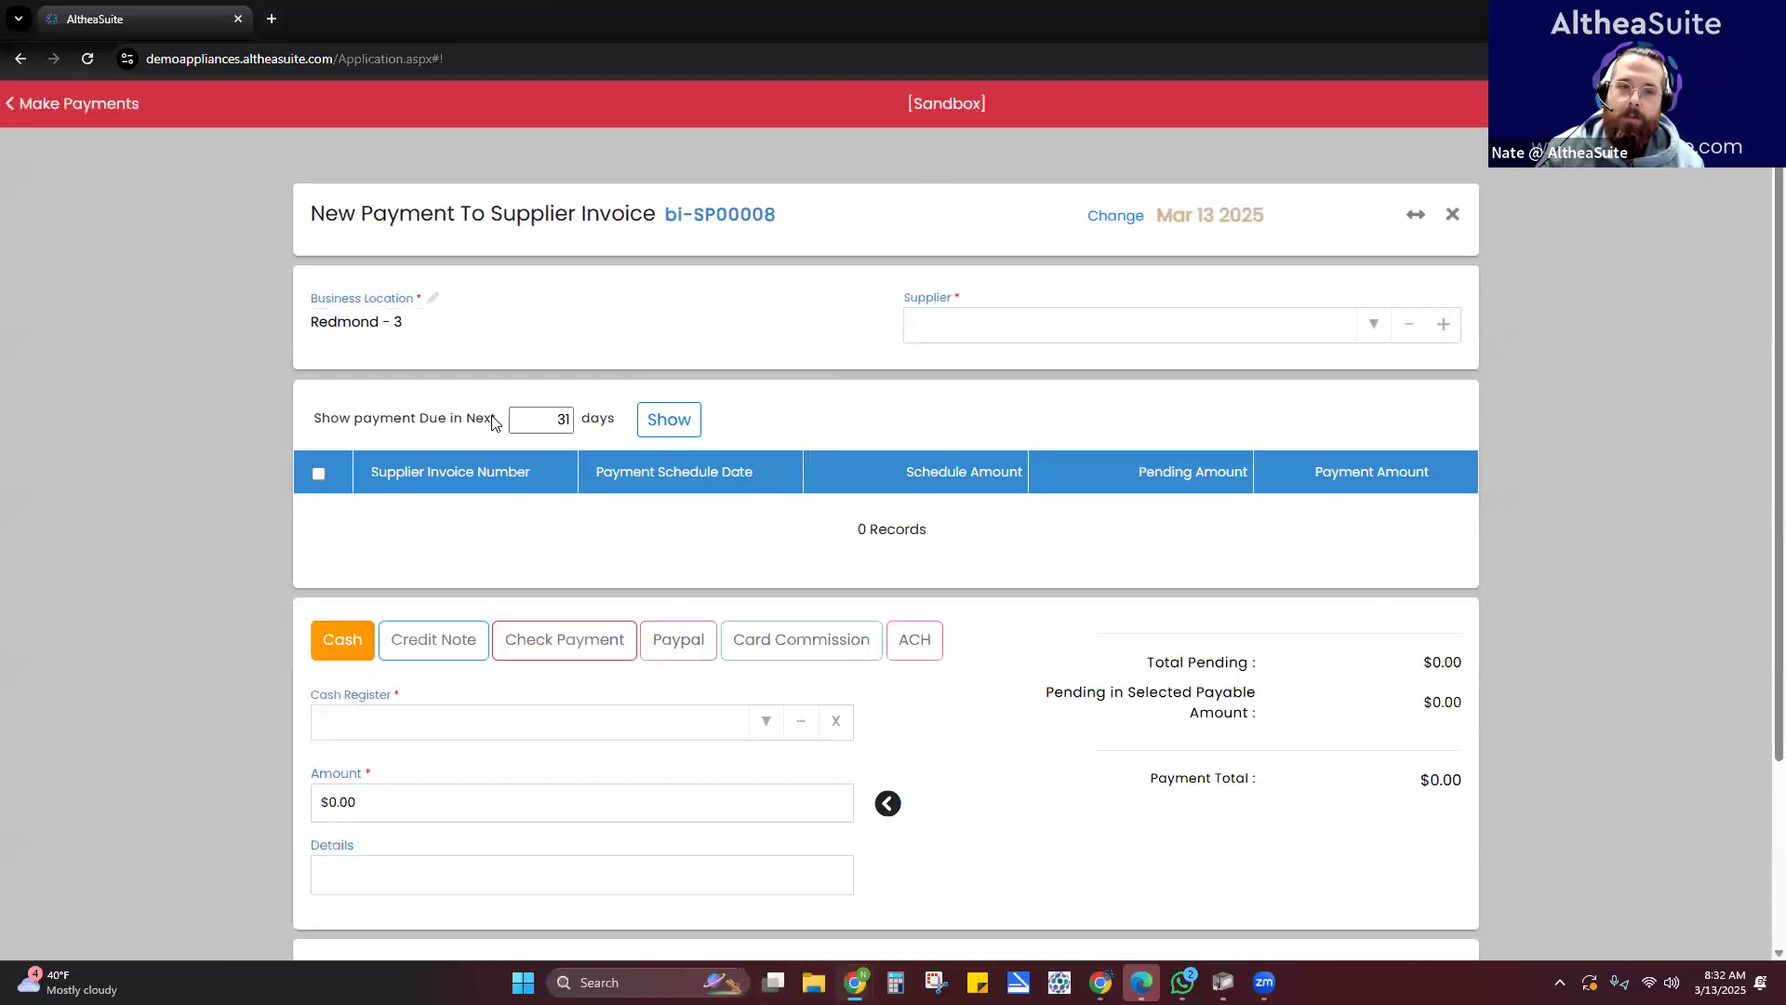
{"action": "double_click", "coordinate": [561, 418]}
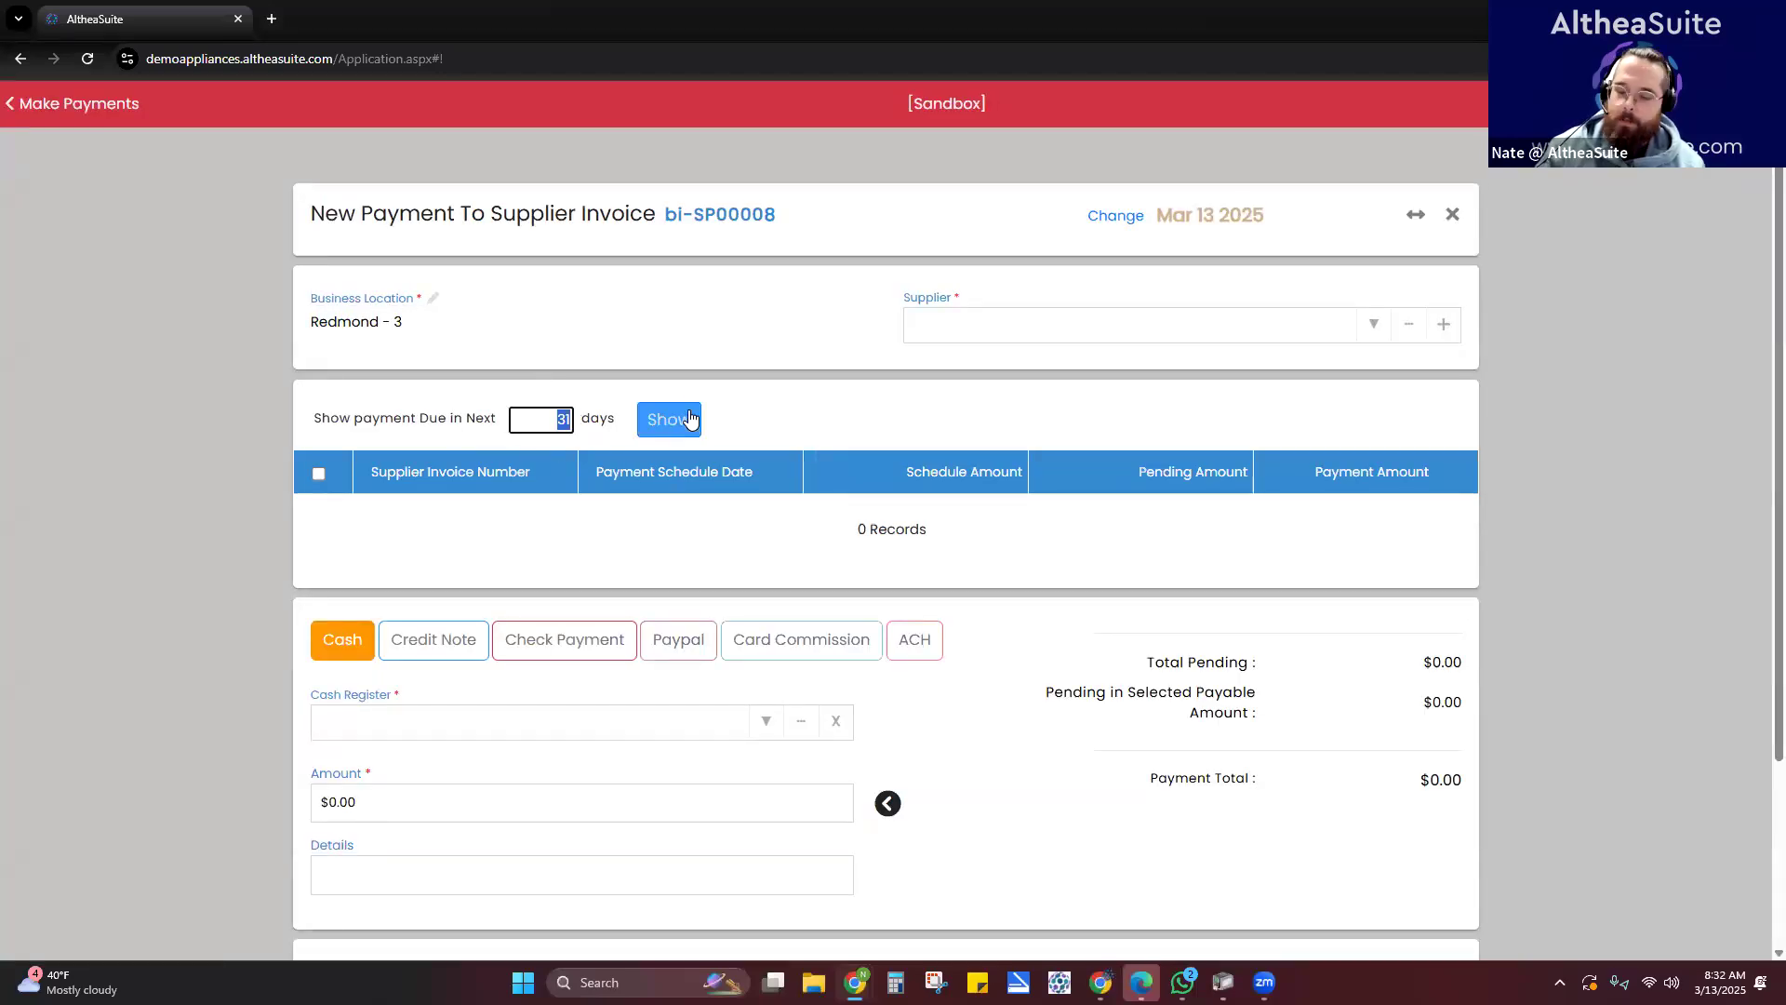
{"action": "type", "text": "21"}
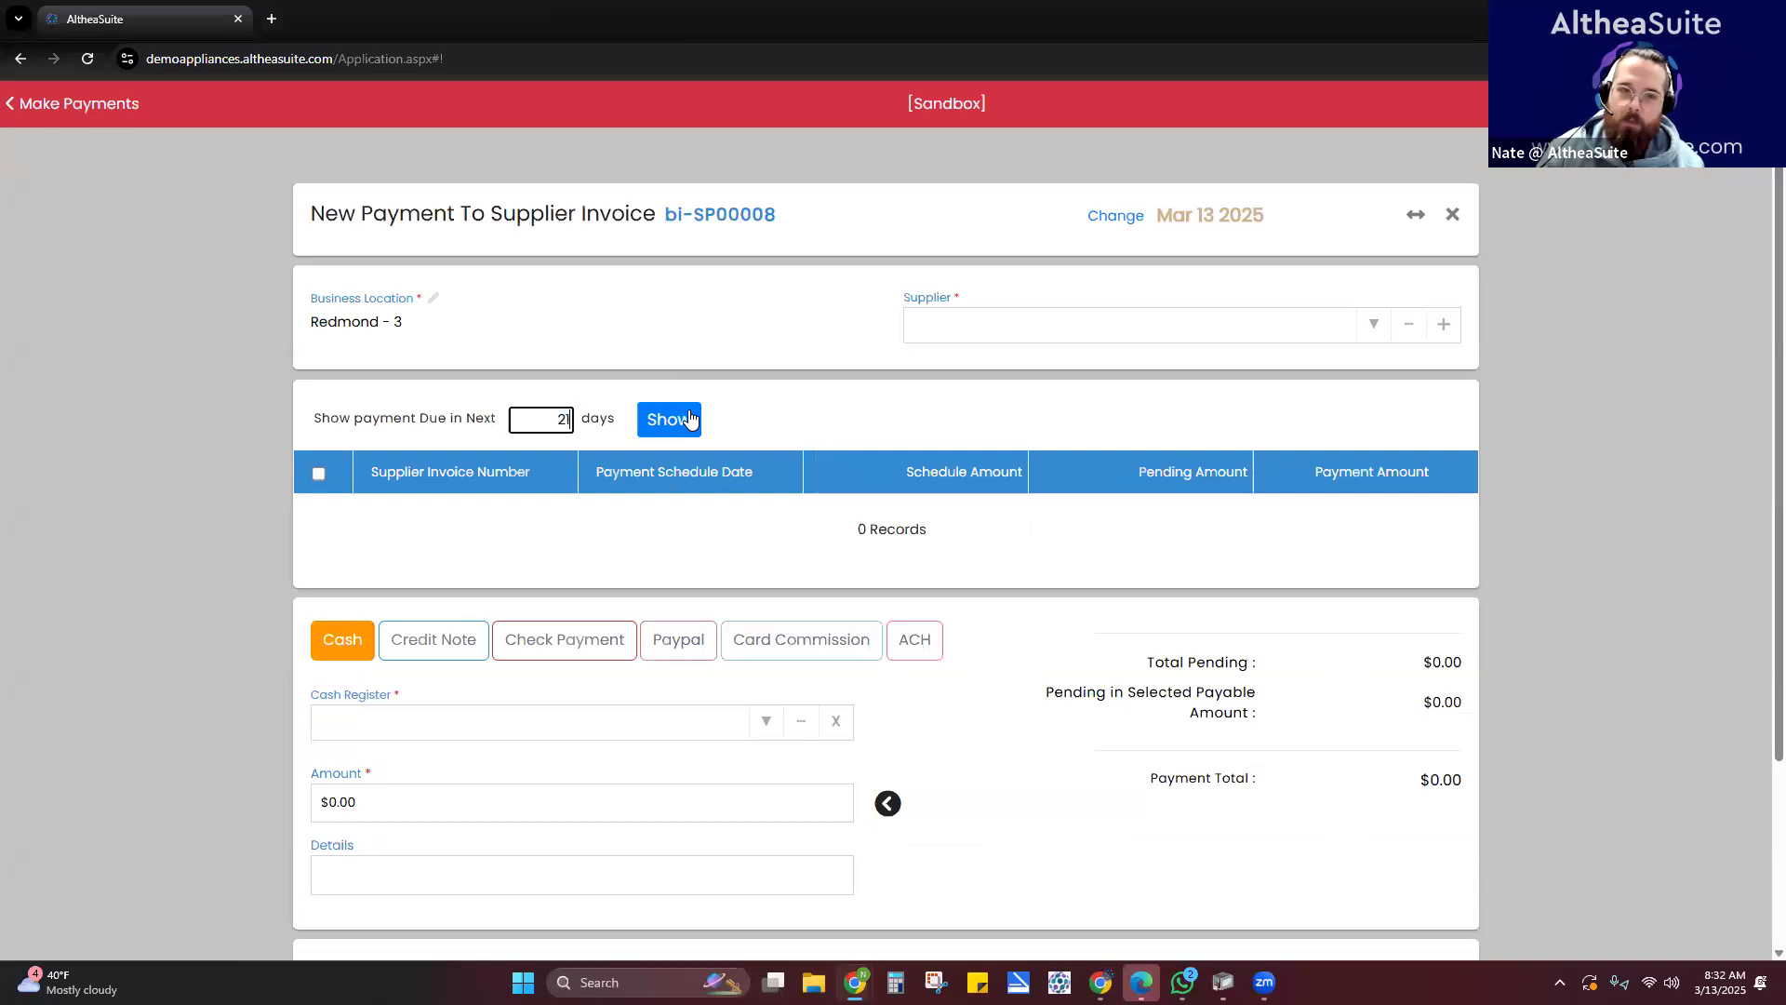
{"action": "left_click", "coordinate": [790, 391]}
{"action": "left_click", "coordinate": [1379, 332]}
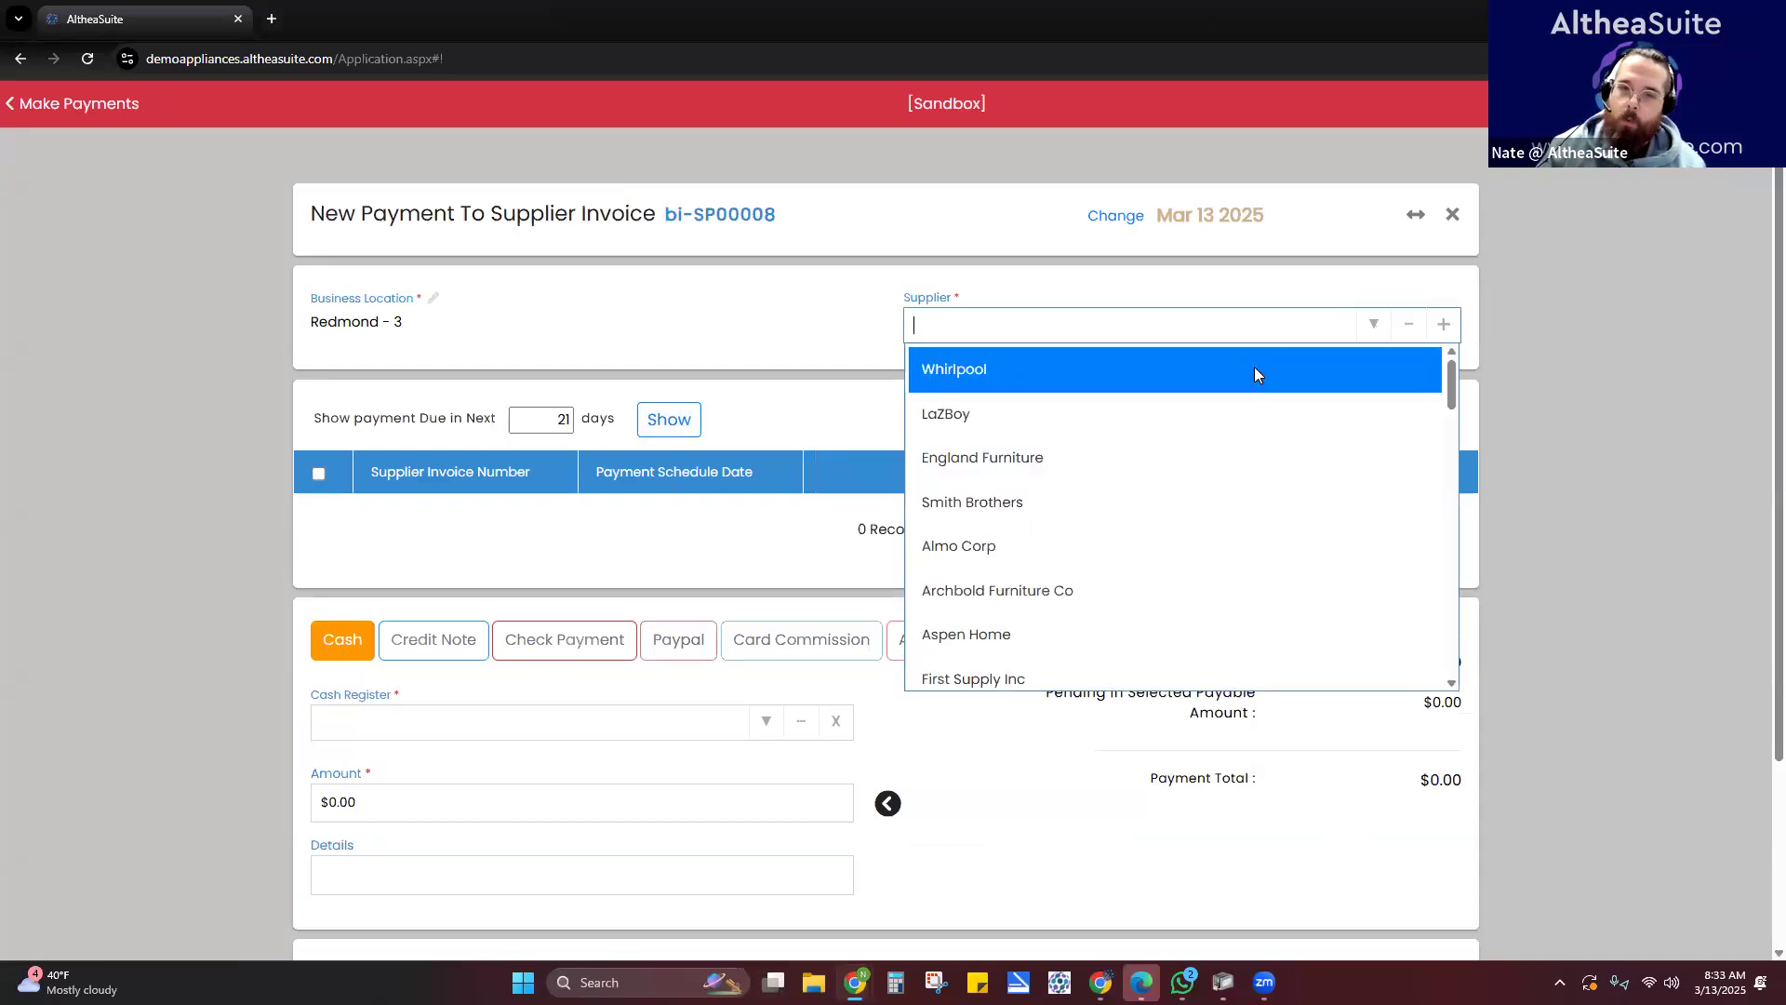
{"action": "left_click", "coordinate": [1254, 372]}
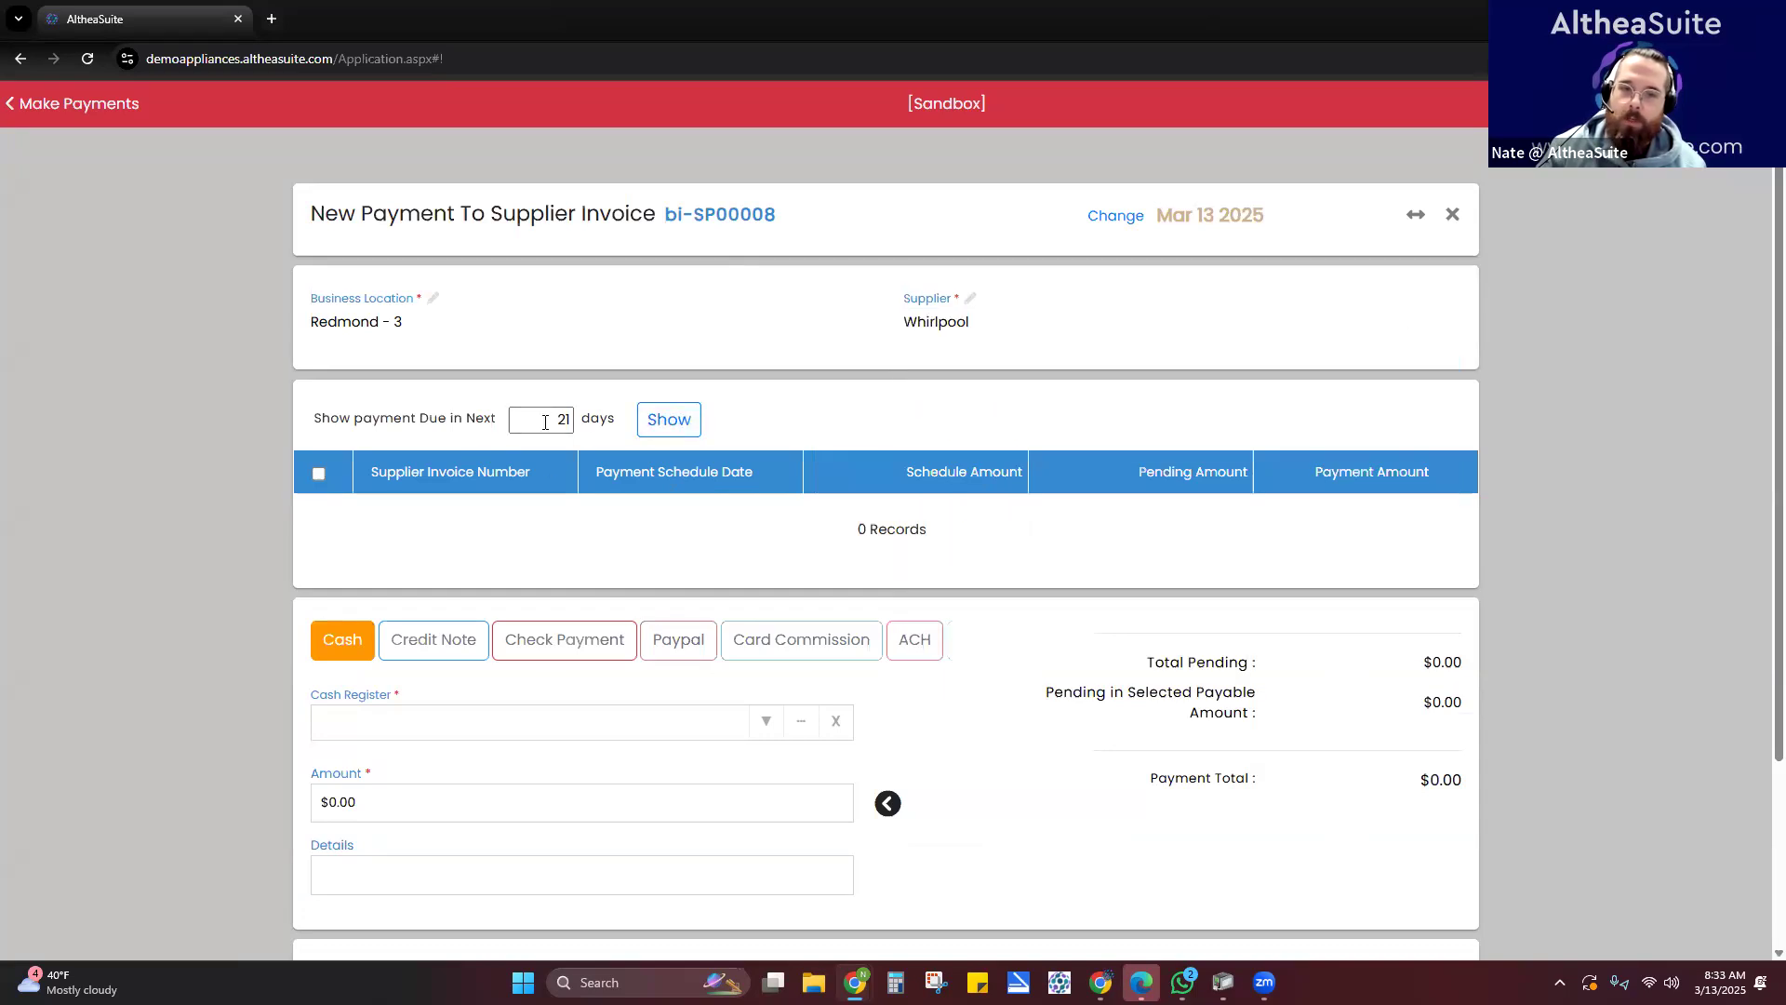
- Set the due window to 31 days and show Whirlpool's payments due in that period
{"action": "left_click_drag", "start_coordinate": [545, 422], "coordinate": [594, 435]}
{"action": "type", "text": "31"}
{"action": "left_click", "coordinate": [668, 419]}
- Change the supplier to ALMO Distributing to check for its payments due
{"action": "mouse_move", "coordinate": [1384, 326]}
{"action": "left_click", "coordinate": [1444, 324]}
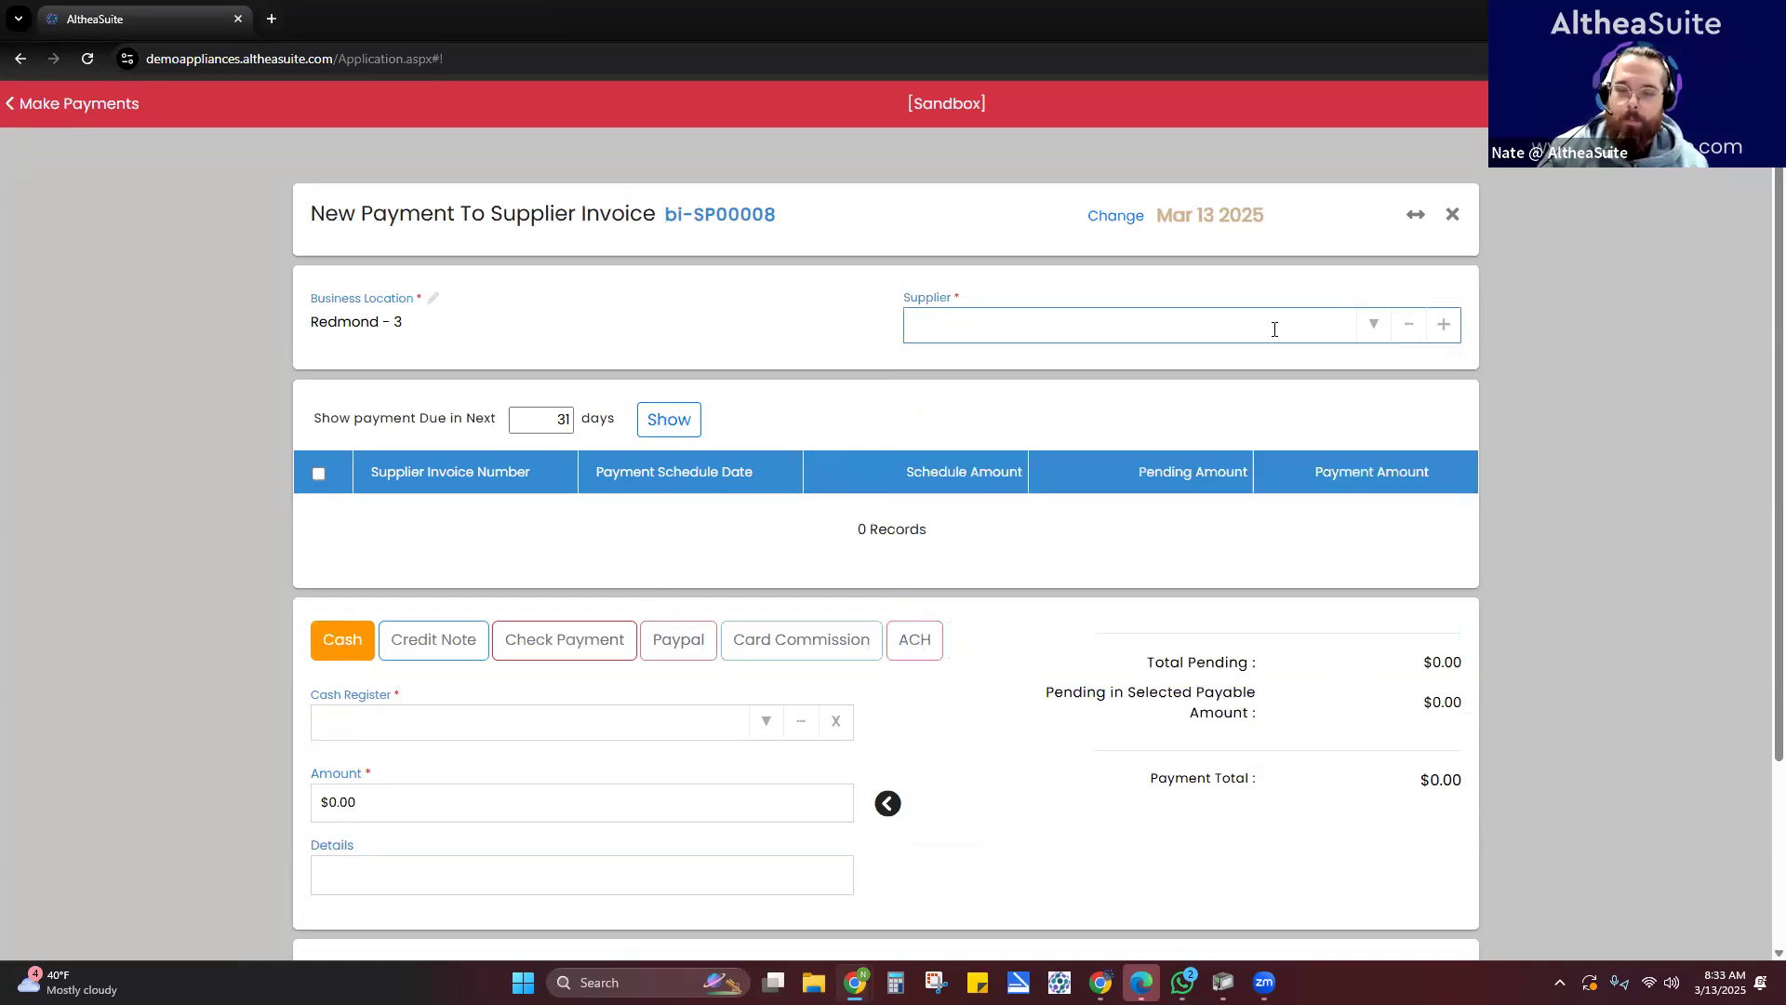
{"action": "type", "text": "almo"}
{"action": "left_click", "coordinate": [1143, 409]}
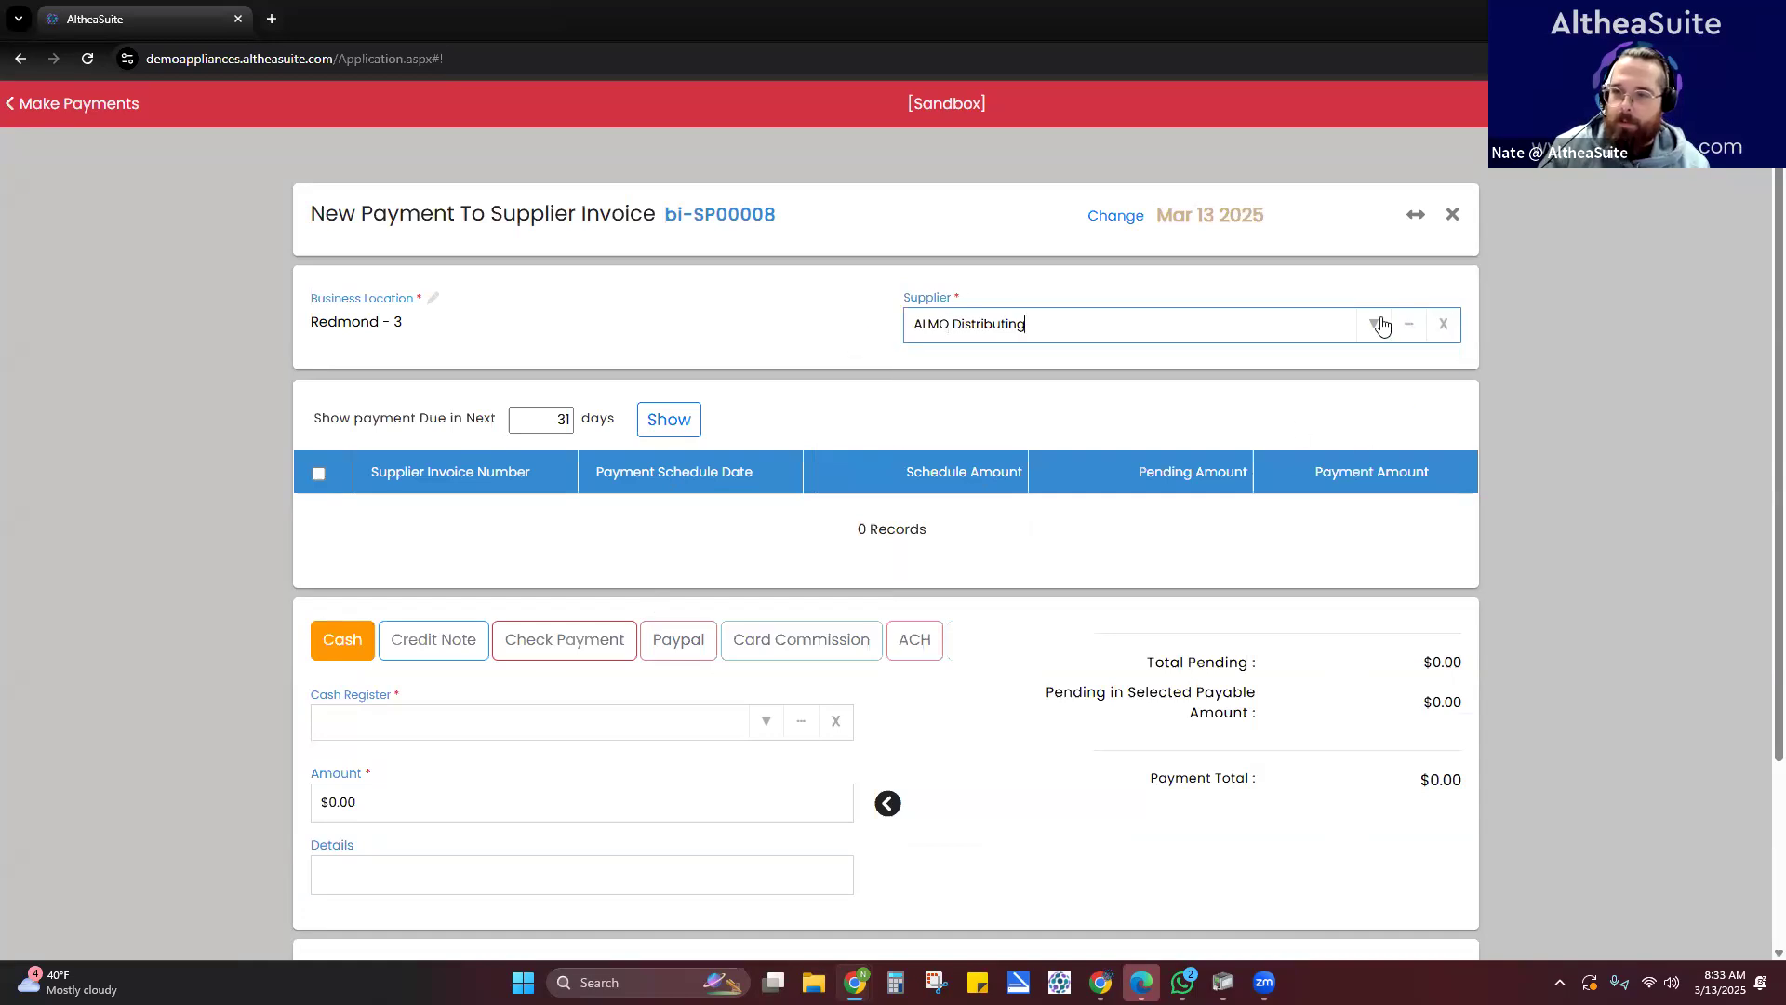
- Change the supplier to General Electric Co, check its pending scheduled payment, and close the payment without creating it
{"action": "key", "text": "ctrl+a"}
{"action": "key", "text": "BackSpace"}
{"action": "type", "text": "ge"}
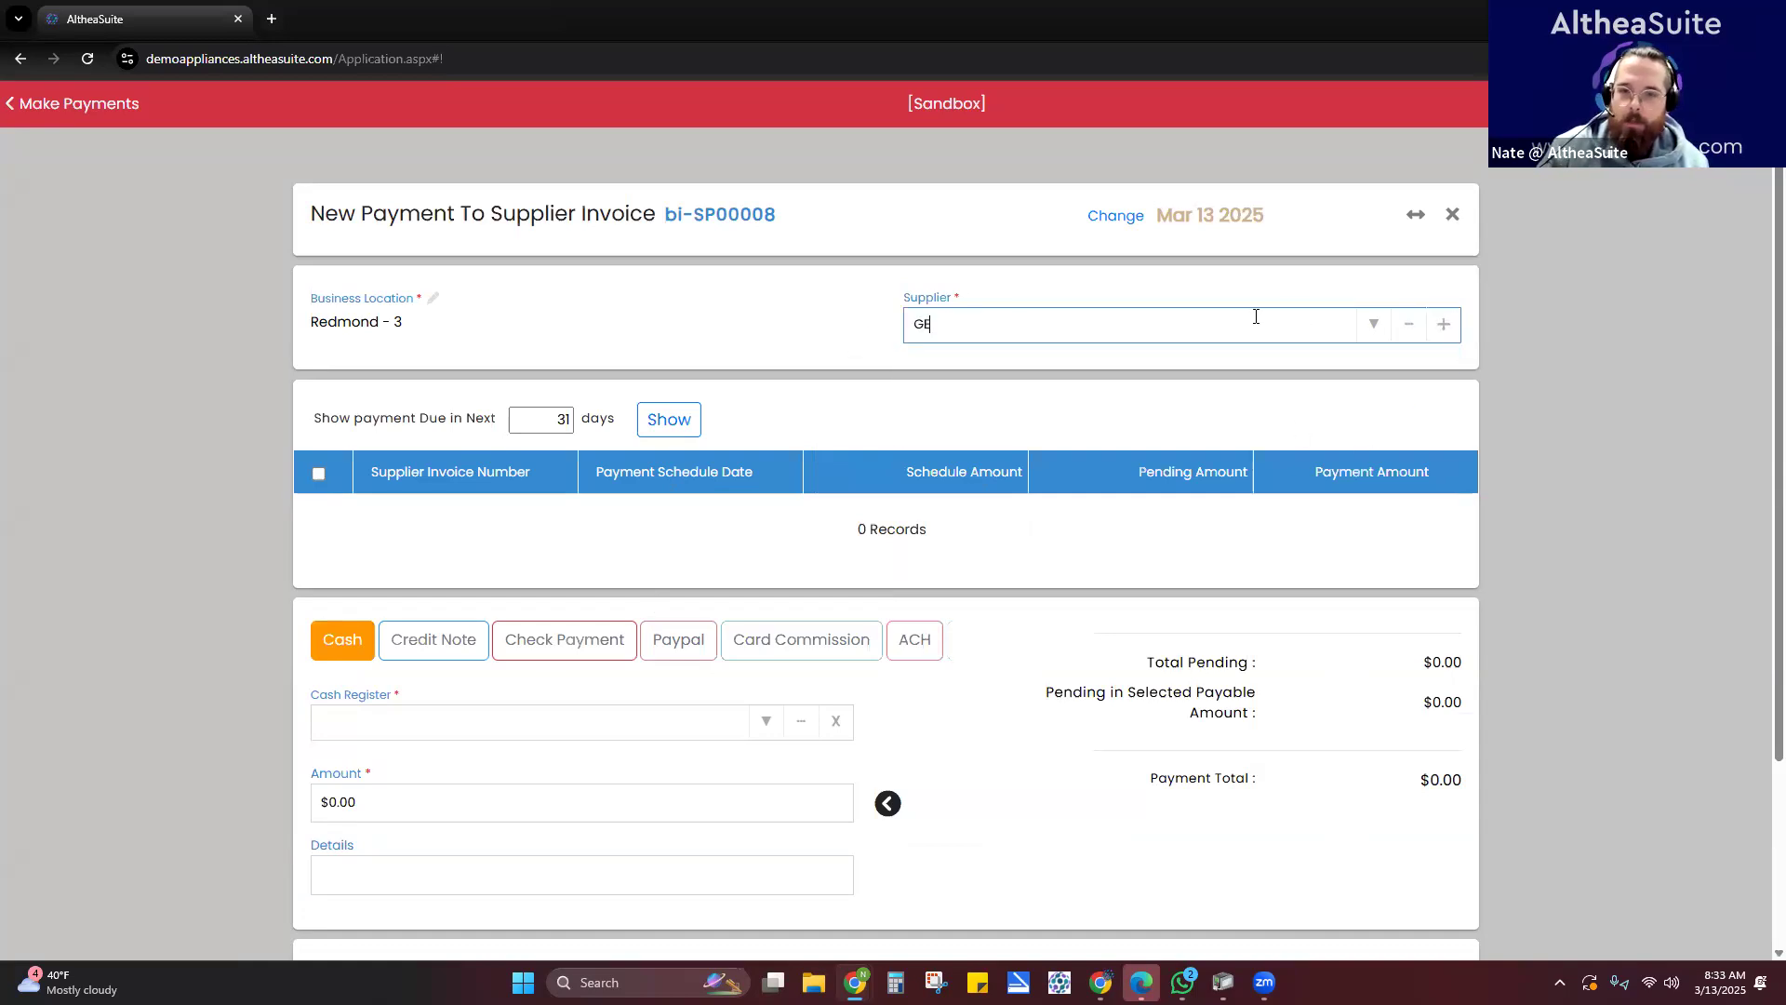
{"action": "left_click", "coordinate": [1170, 368]}
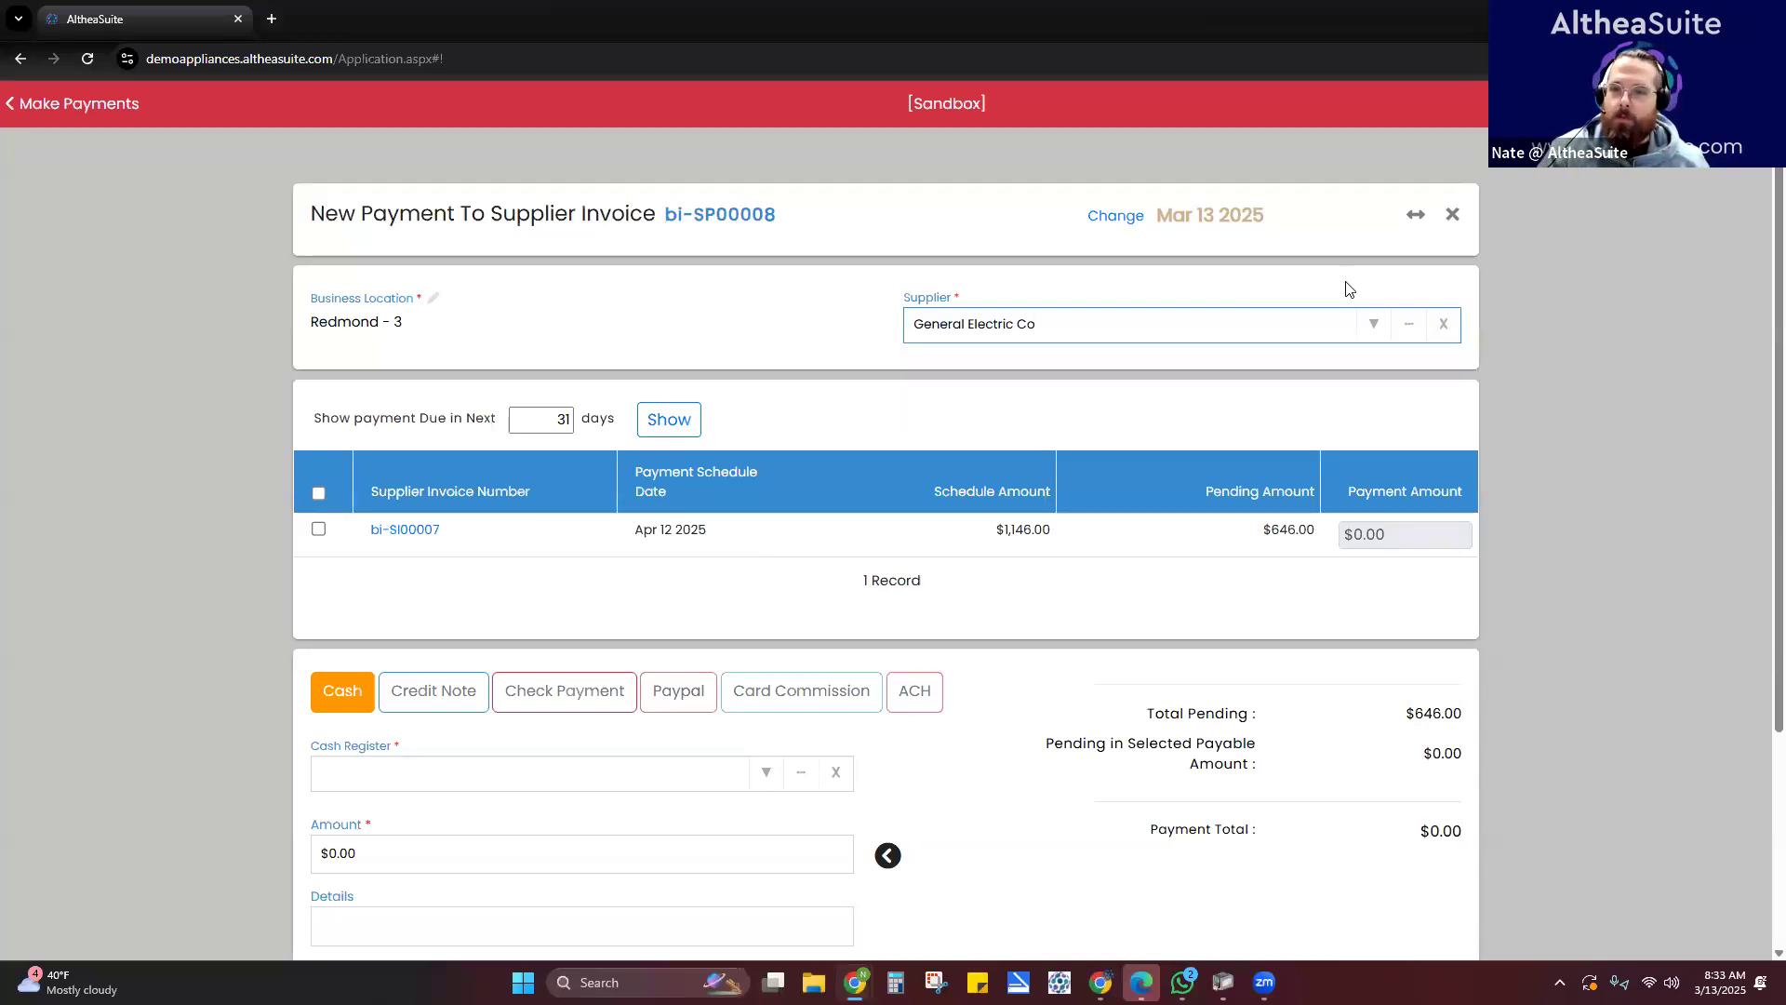
{"action": "left_click", "coordinate": [1450, 219]}
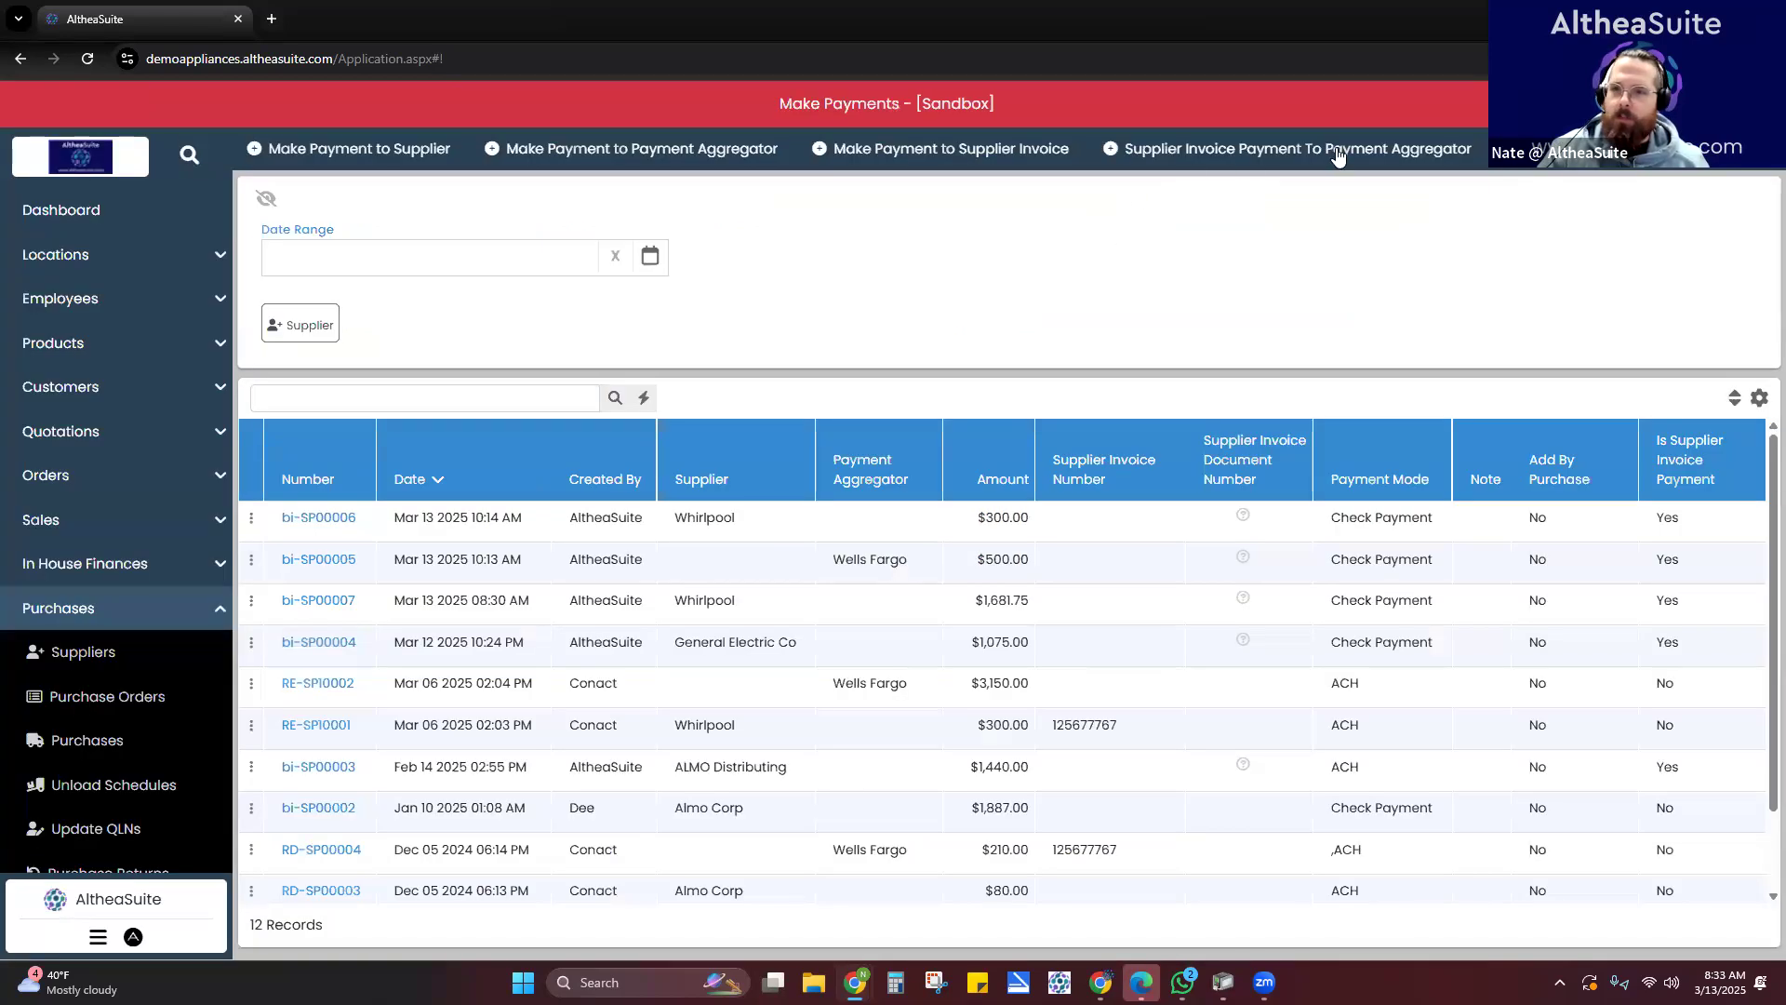
- View the blank payment aggregator form and the check payment option of a new supplier invoice payment, closing both without saving
{"action": "left_click", "coordinate": [1337, 151]}
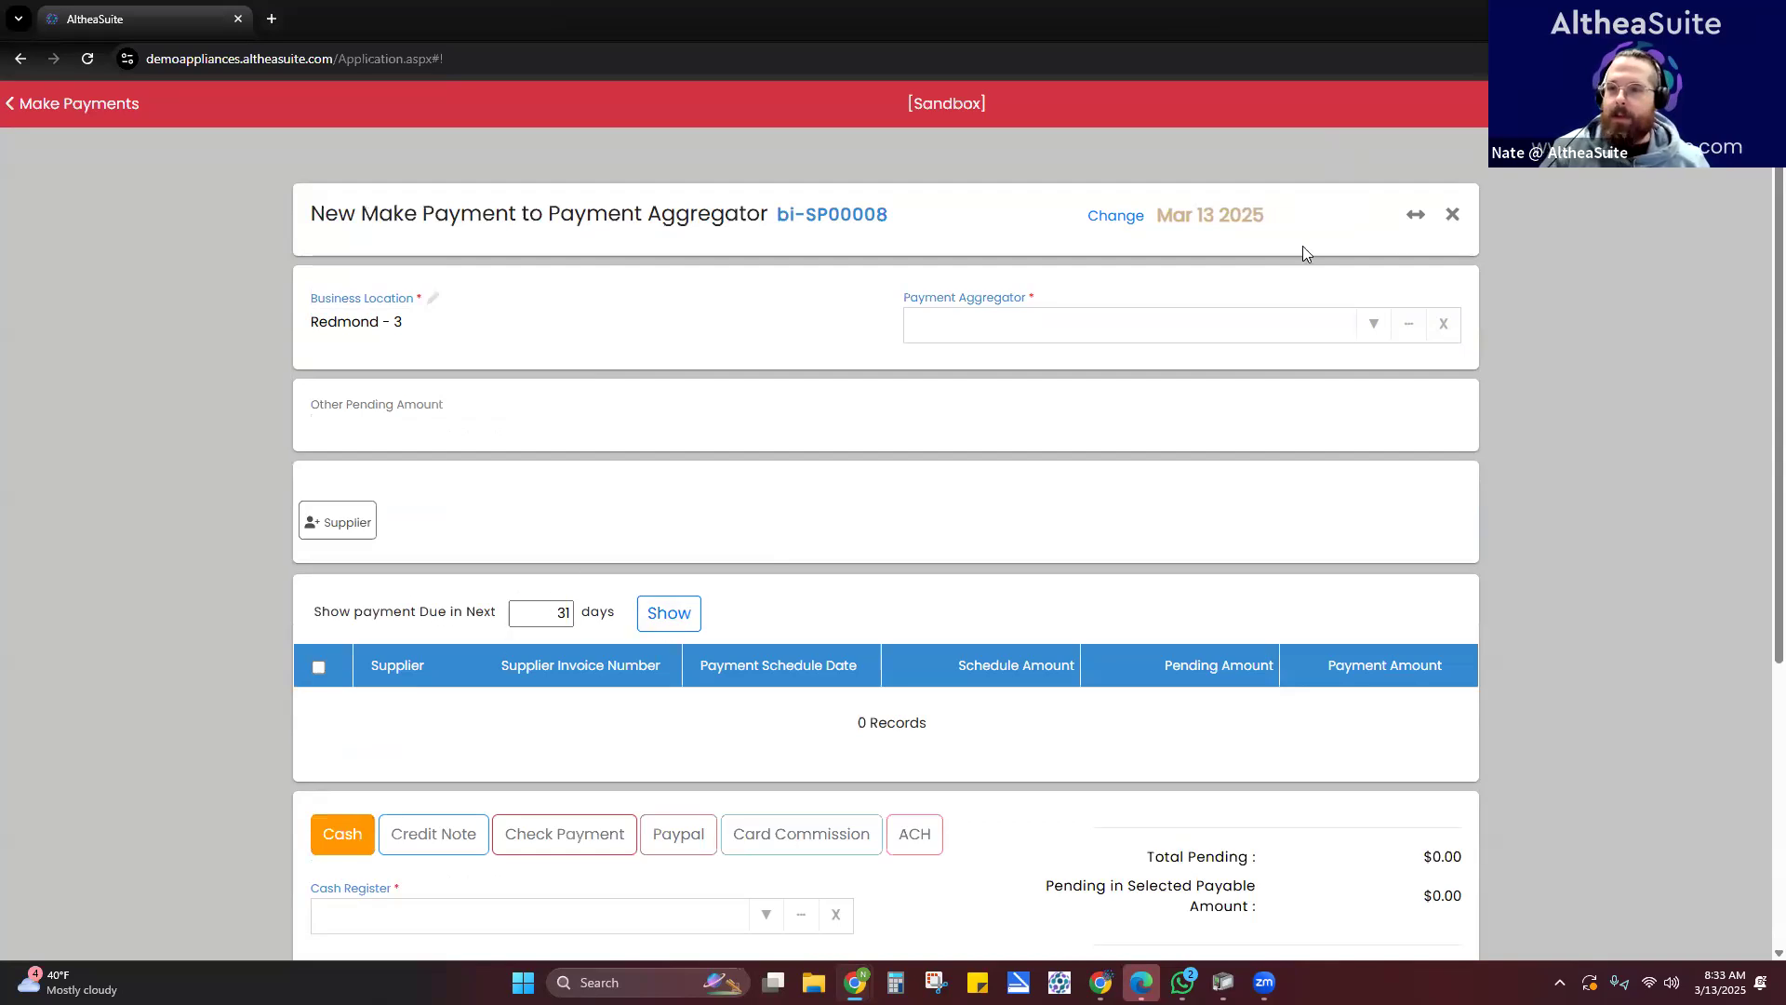
{"action": "left_click", "coordinate": [1452, 215]}
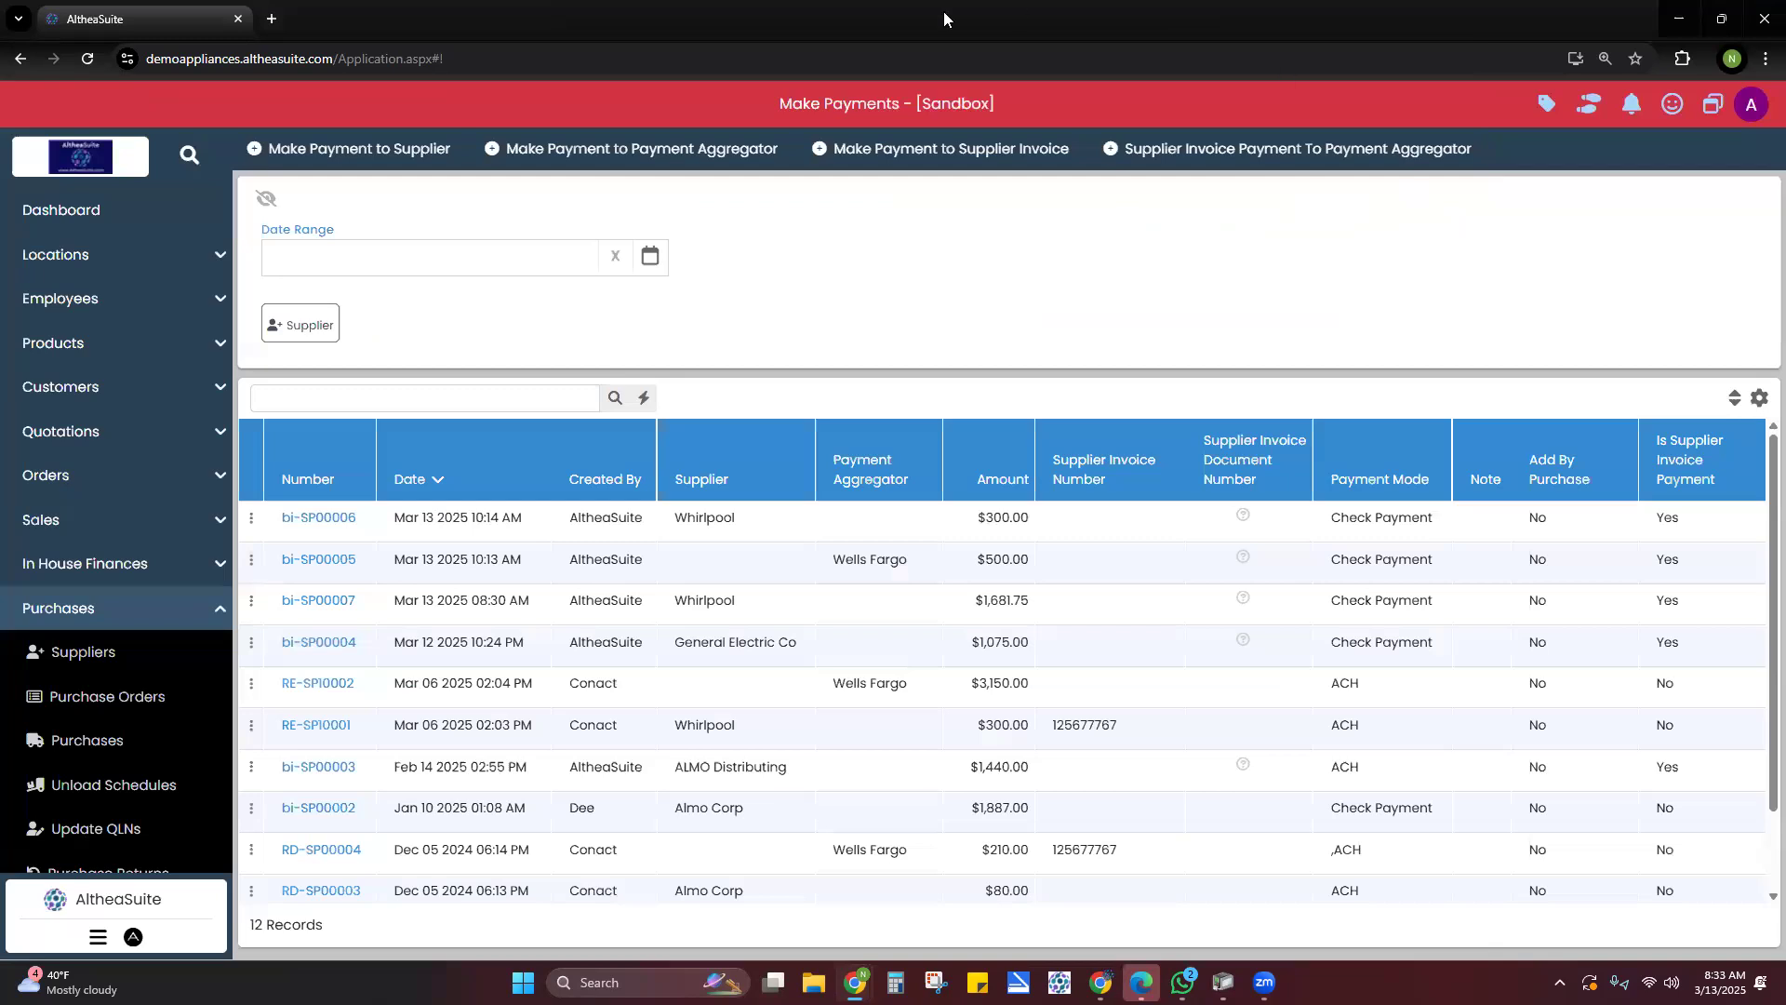
{"action": "left_click", "coordinate": [932, 150]}
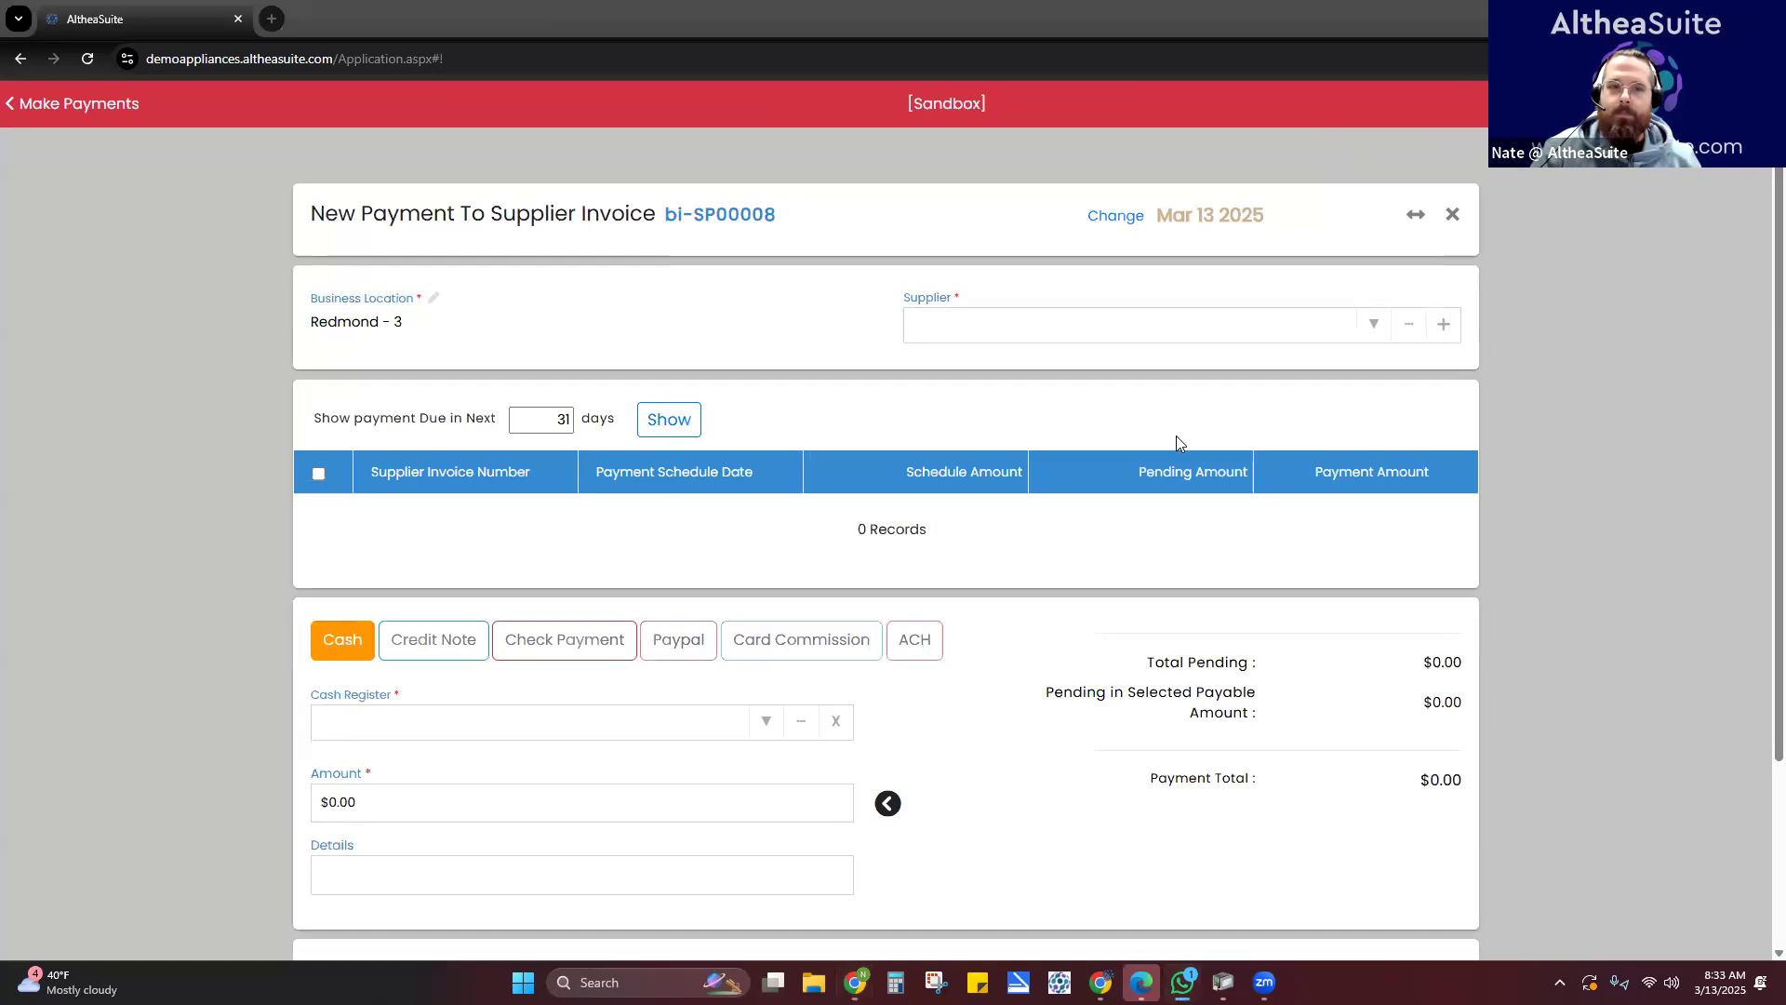
{"action": "left_click", "coordinate": [561, 661]}
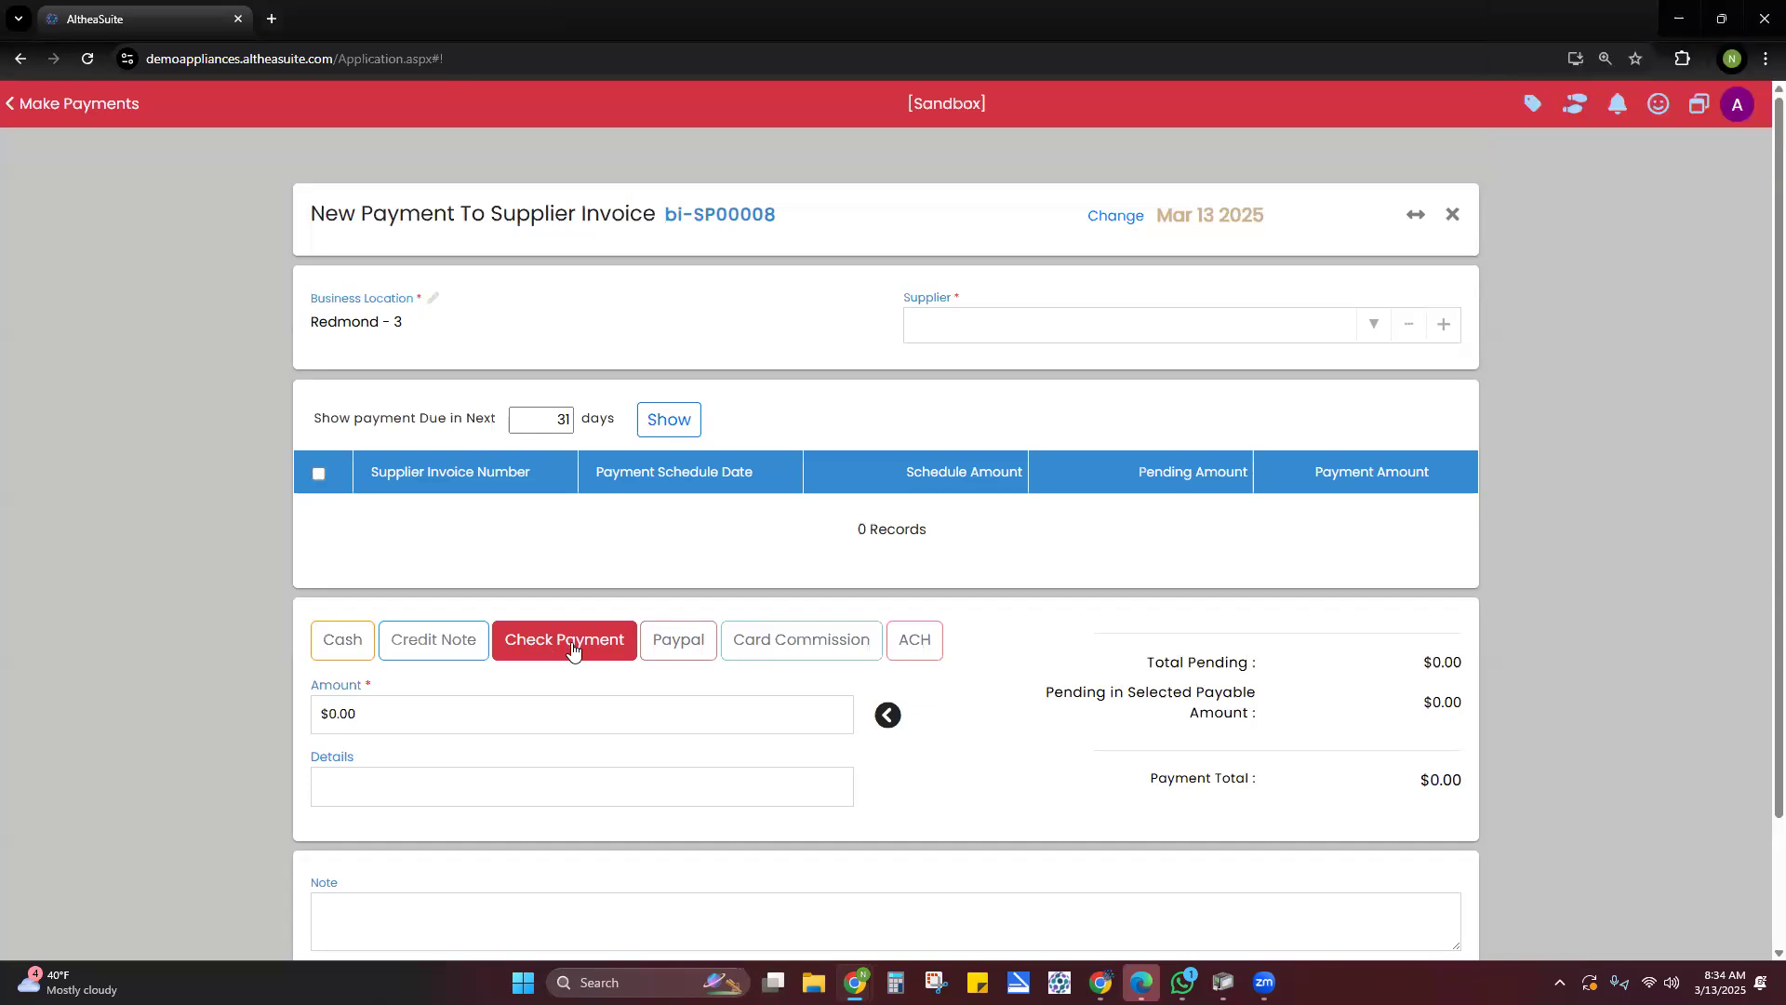
{"action": "left_click", "coordinate": [1454, 217]}
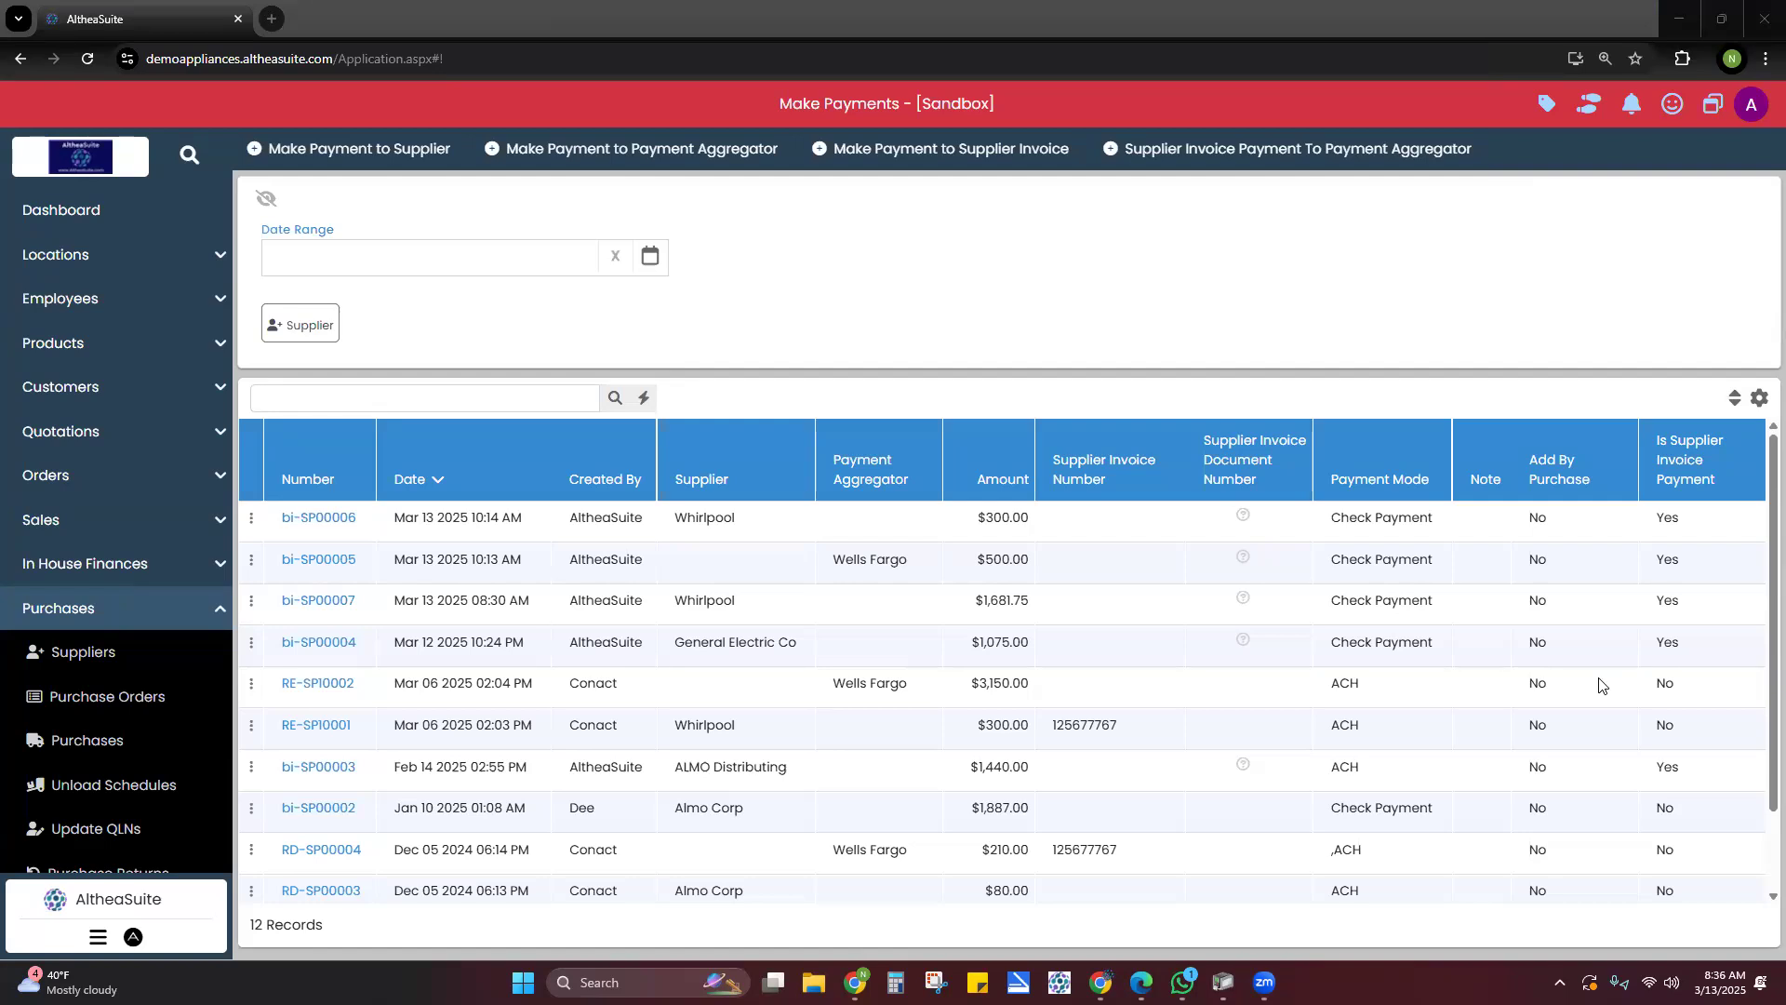
- View the available actions for the Whirlpool payment of Mar 13 2025 10:14 AM without choosing one
{"action": "left_click", "coordinate": [1121, 536]}
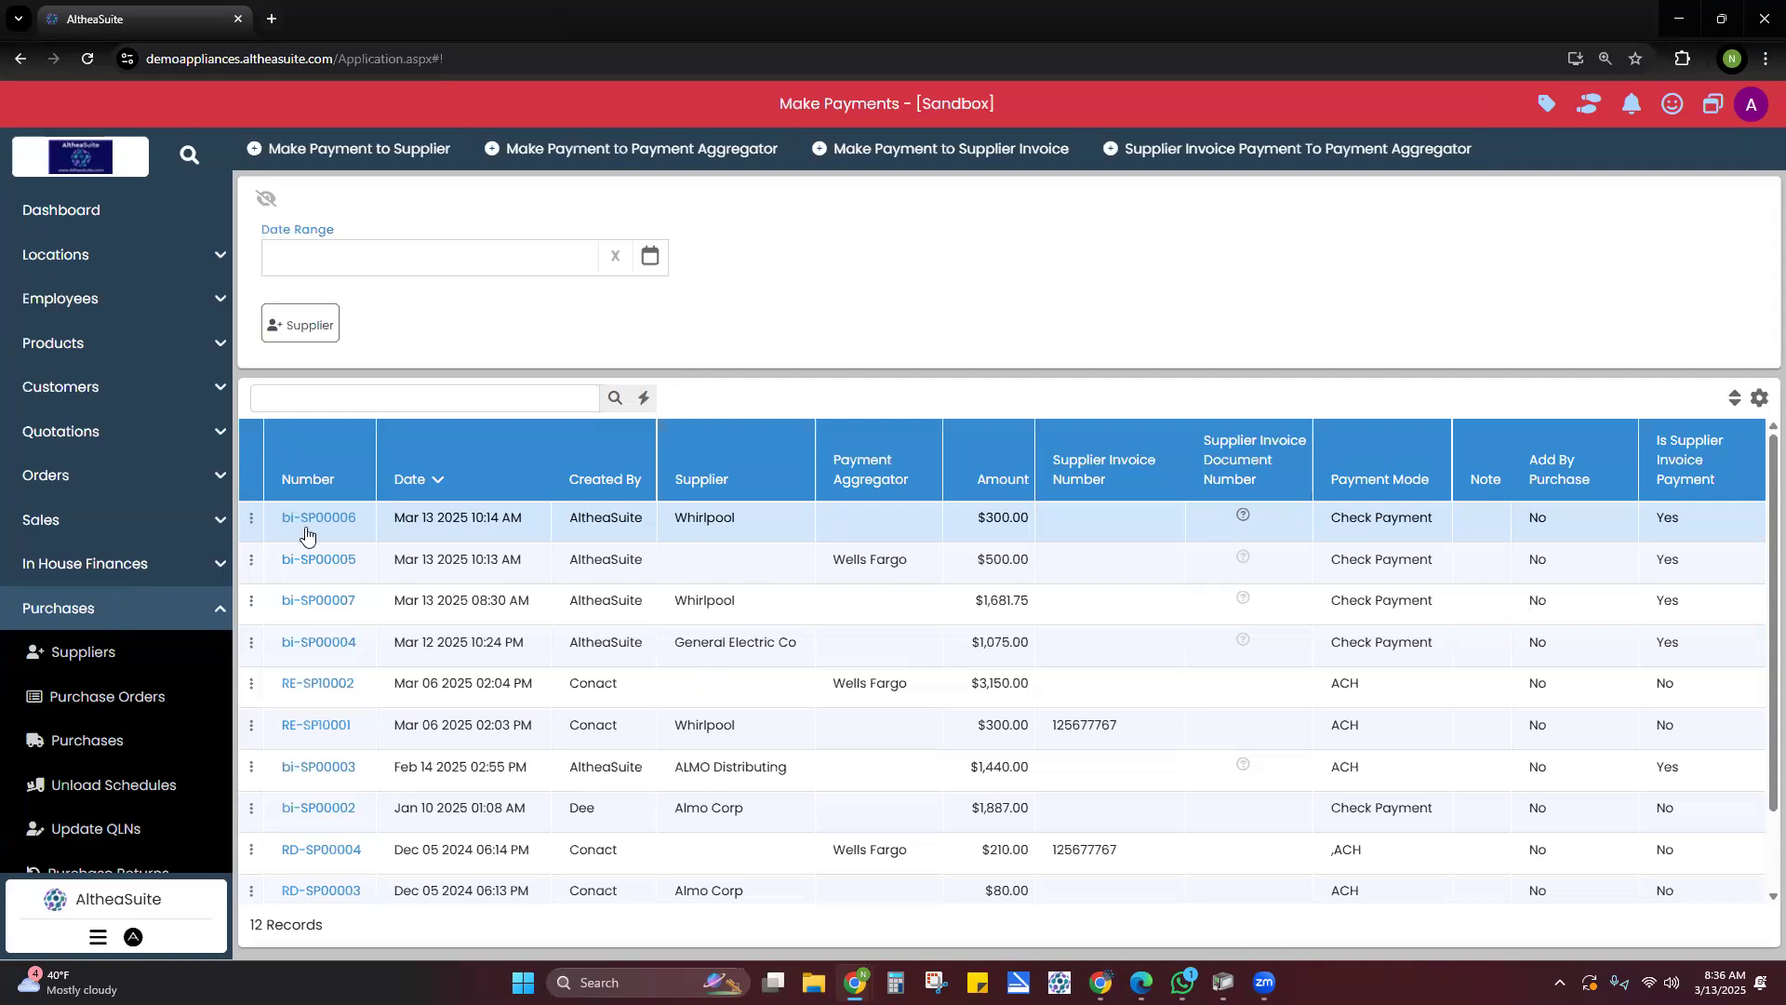
{"action": "left_click", "coordinate": [251, 521]}
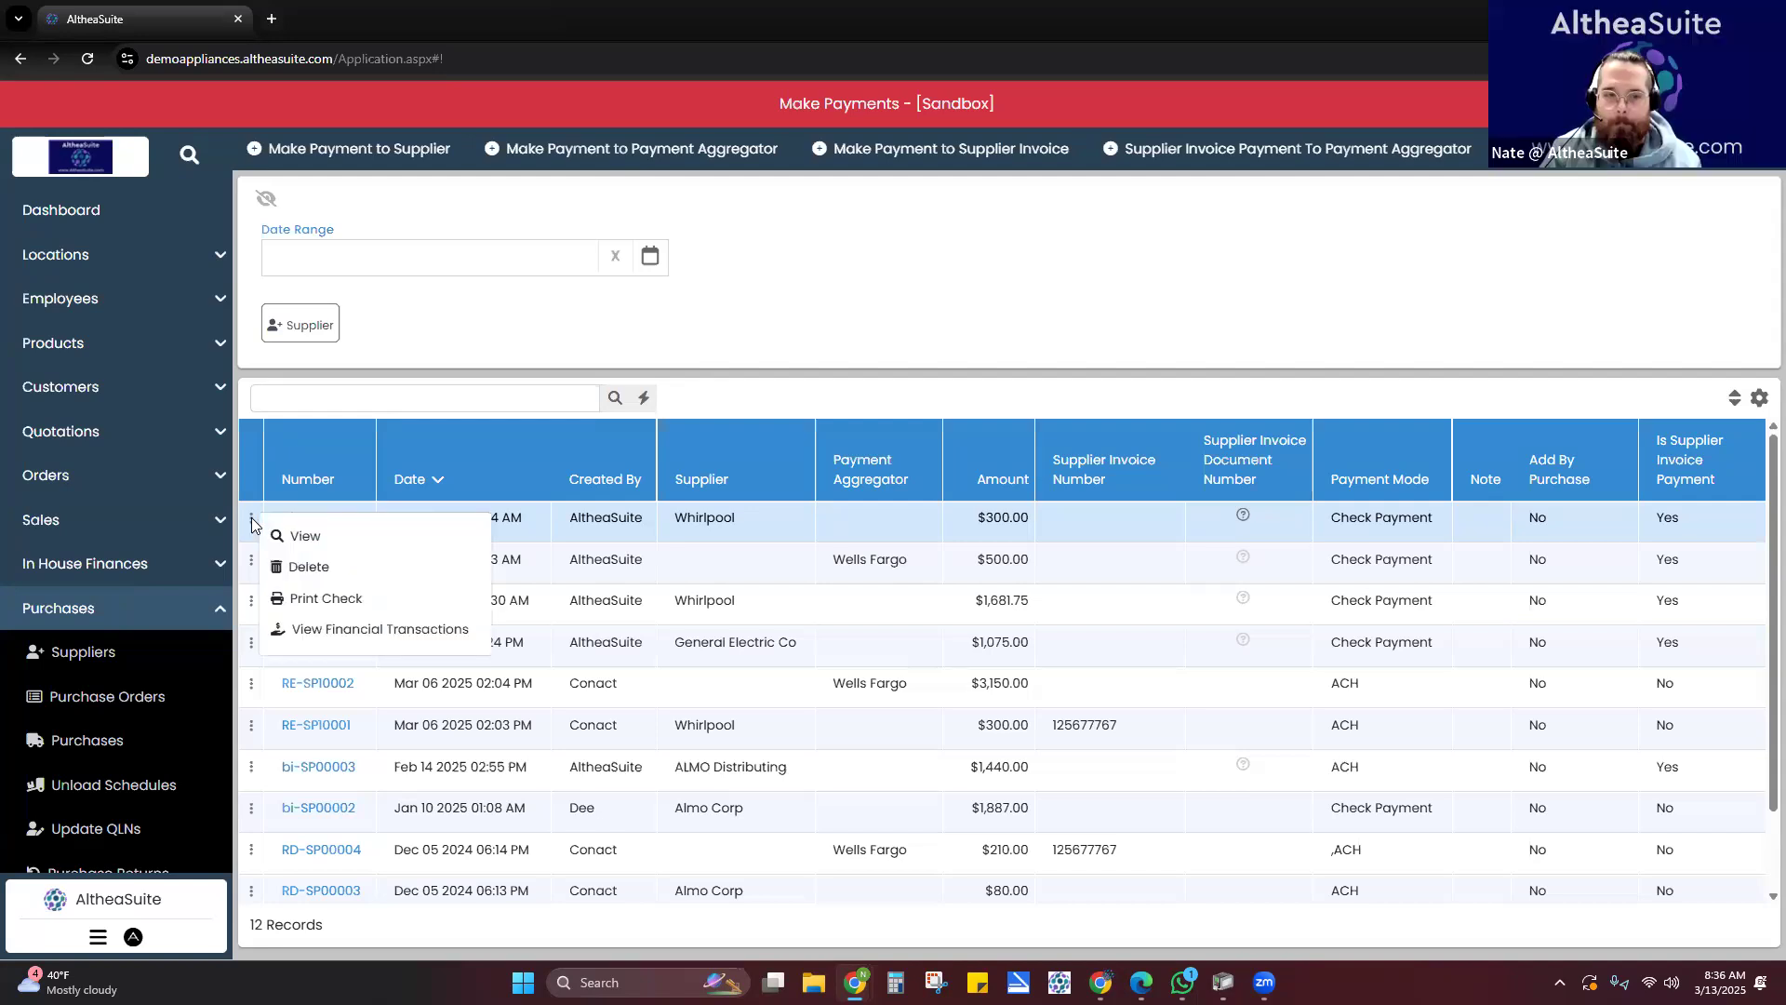
{"action": "left_click", "coordinate": [586, 351]}
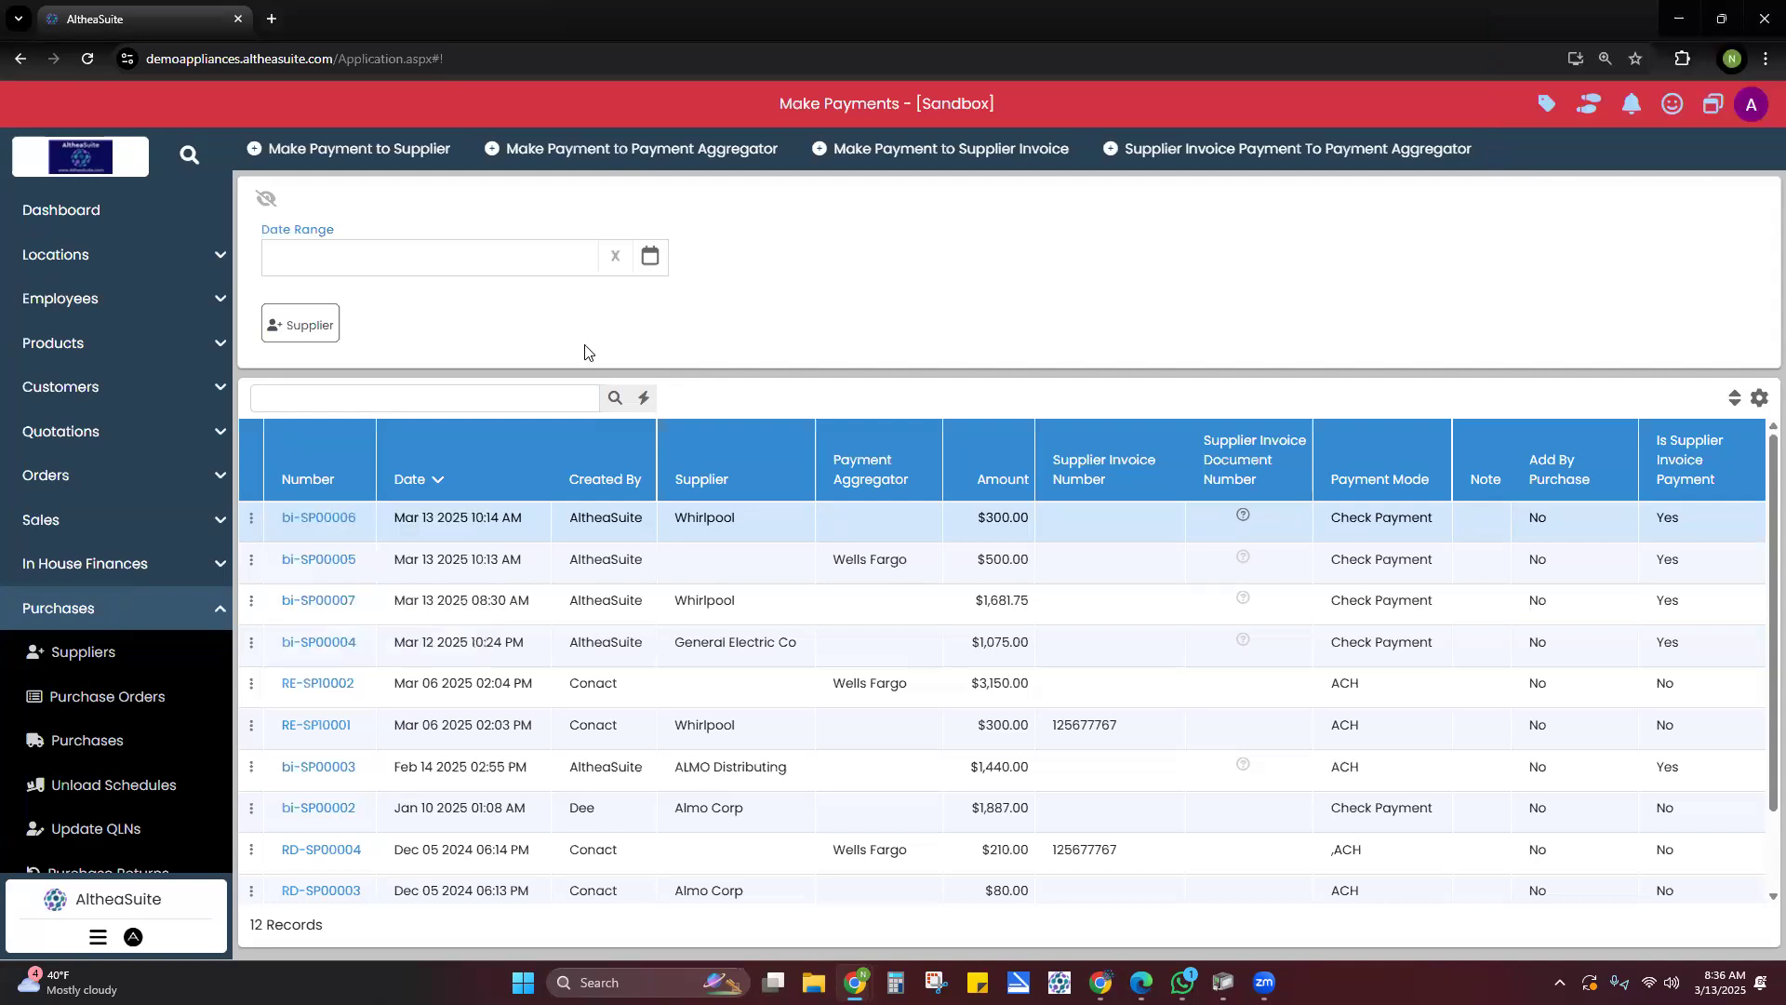